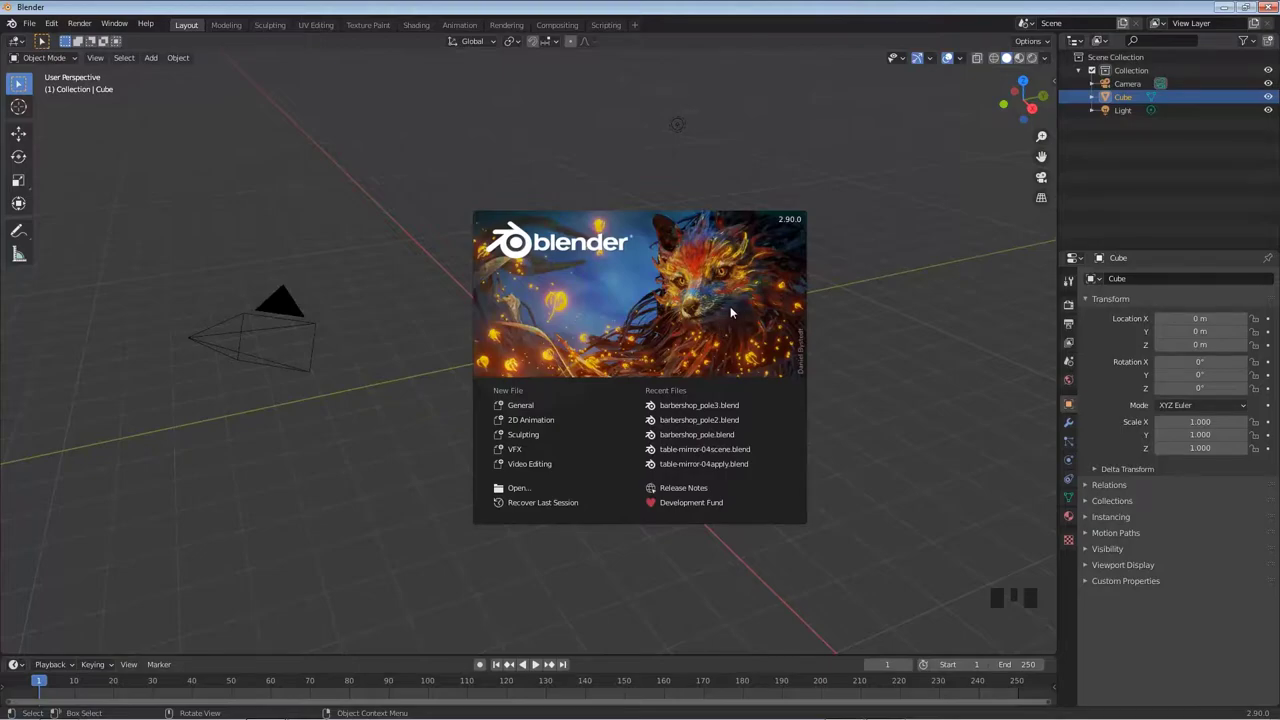
Delete the default camera, cube and light, and save the file as barbershop_pole_tutorial.blend in the barbershop_pole folder.
left_click(880, 312)
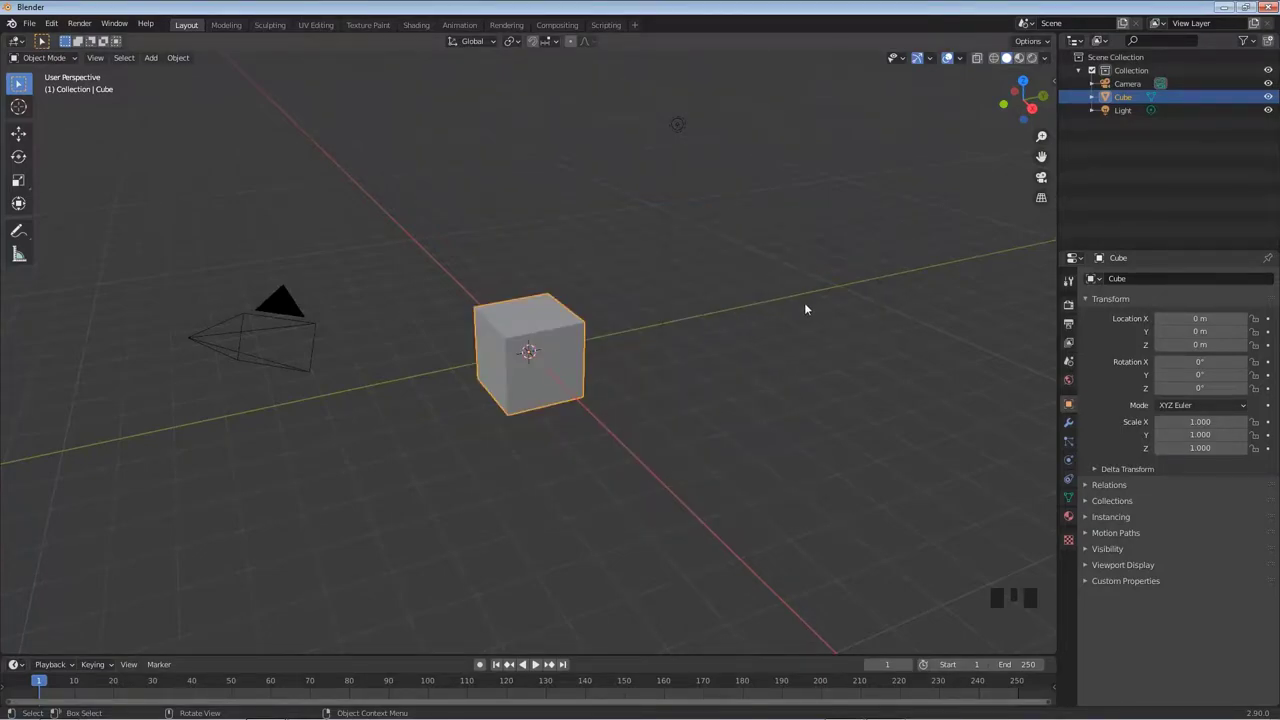
key("a")
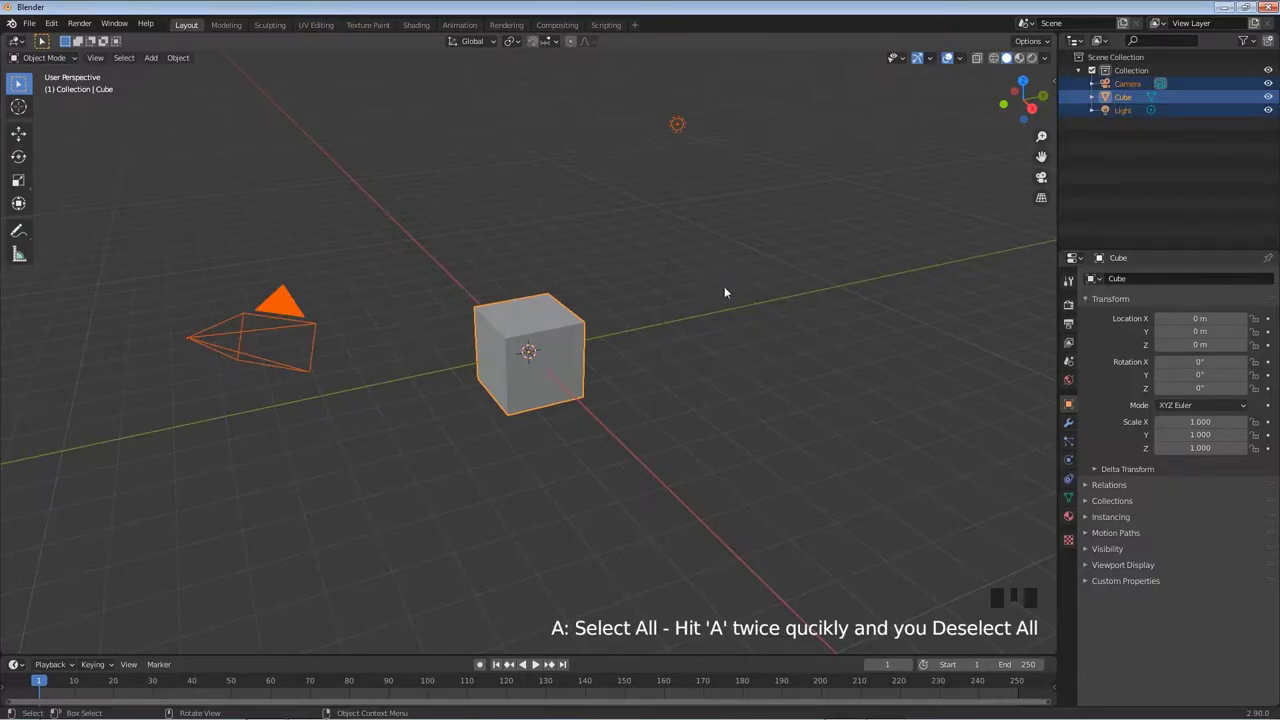
key("x")
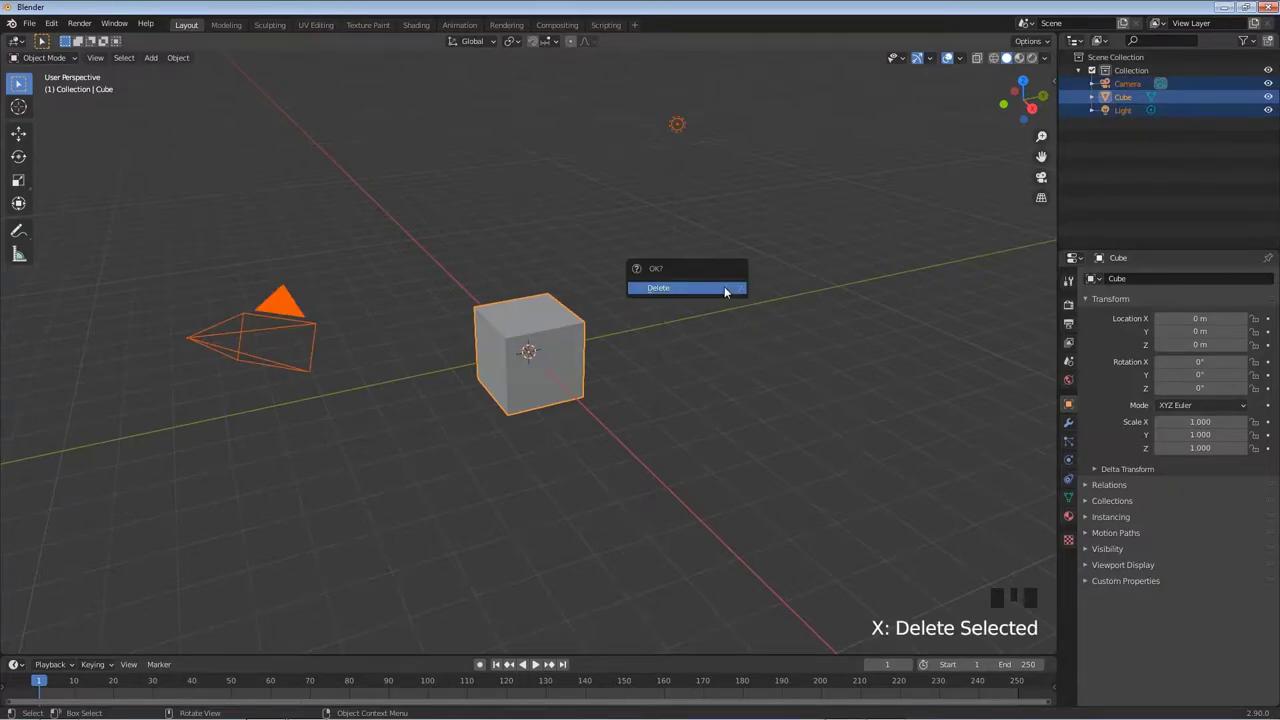
left_click(724, 288)
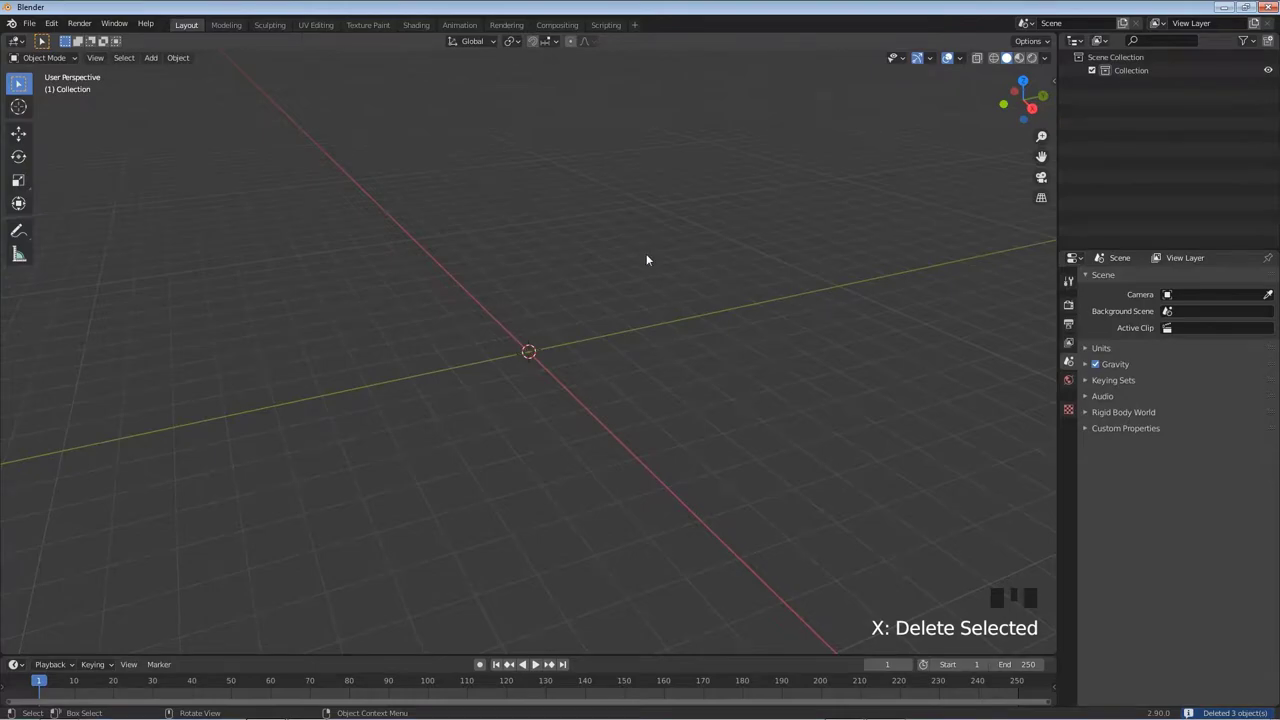
key("Return")
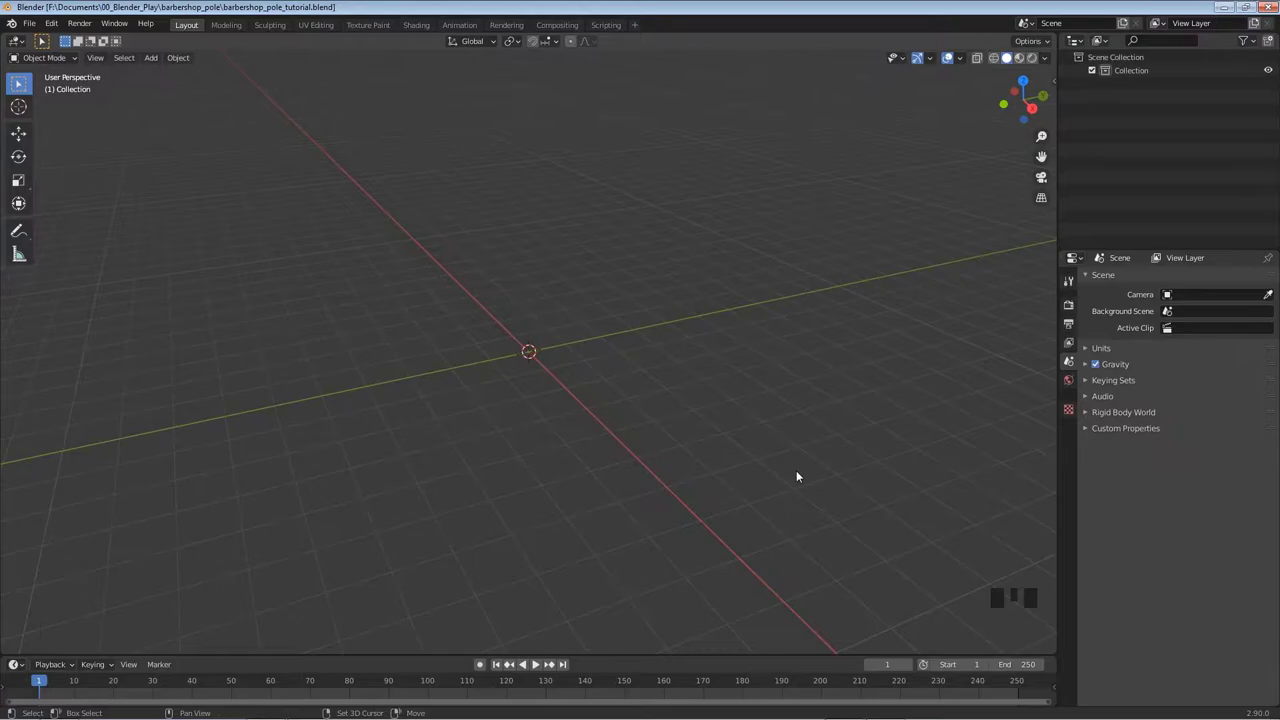
Add a mesh cylinder at the origin with its cap fill type set to Nothing, and save the file.
key("shift+a")
mouse_move(769, 458)
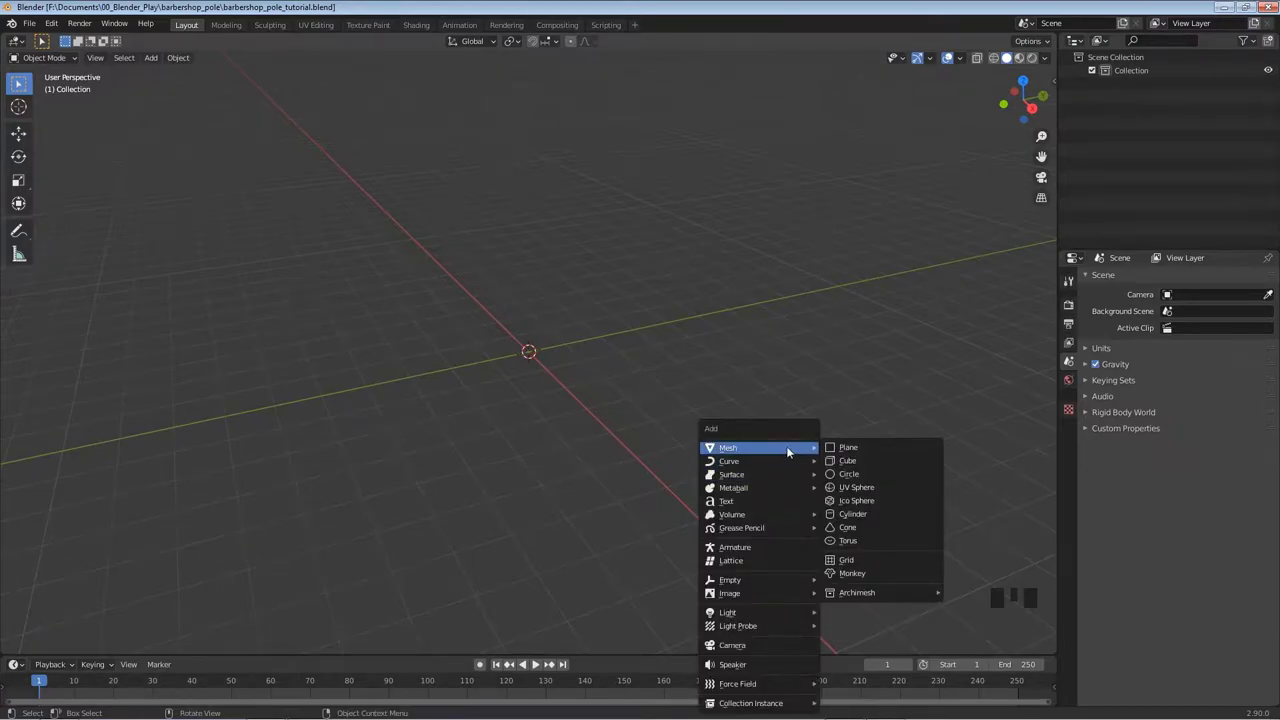
left_click(855, 514)
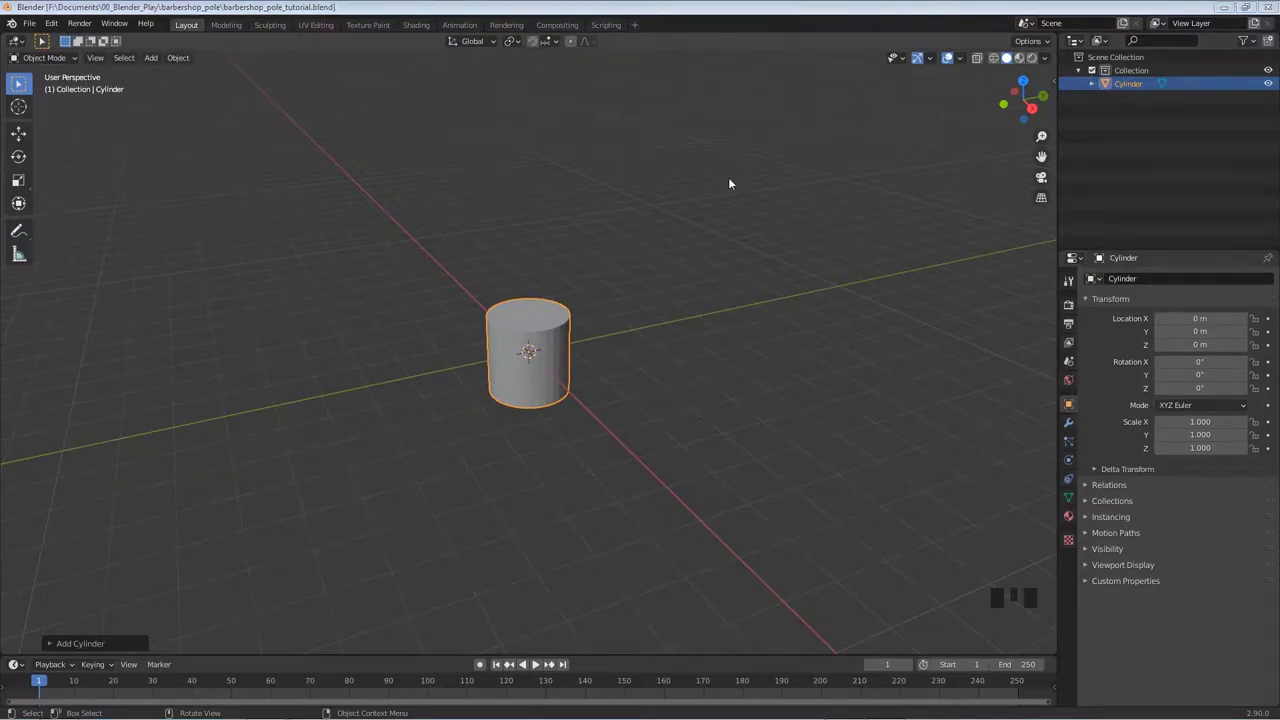
left_click(75, 642)
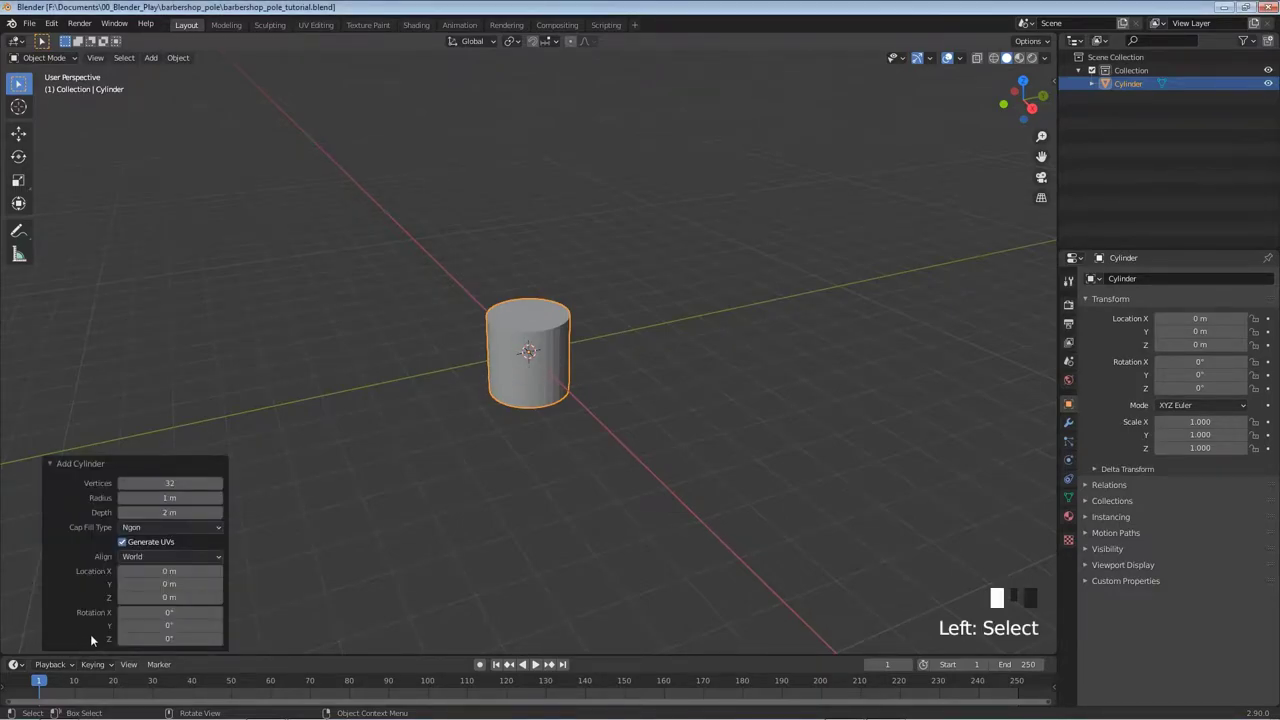
left_click(157, 530)
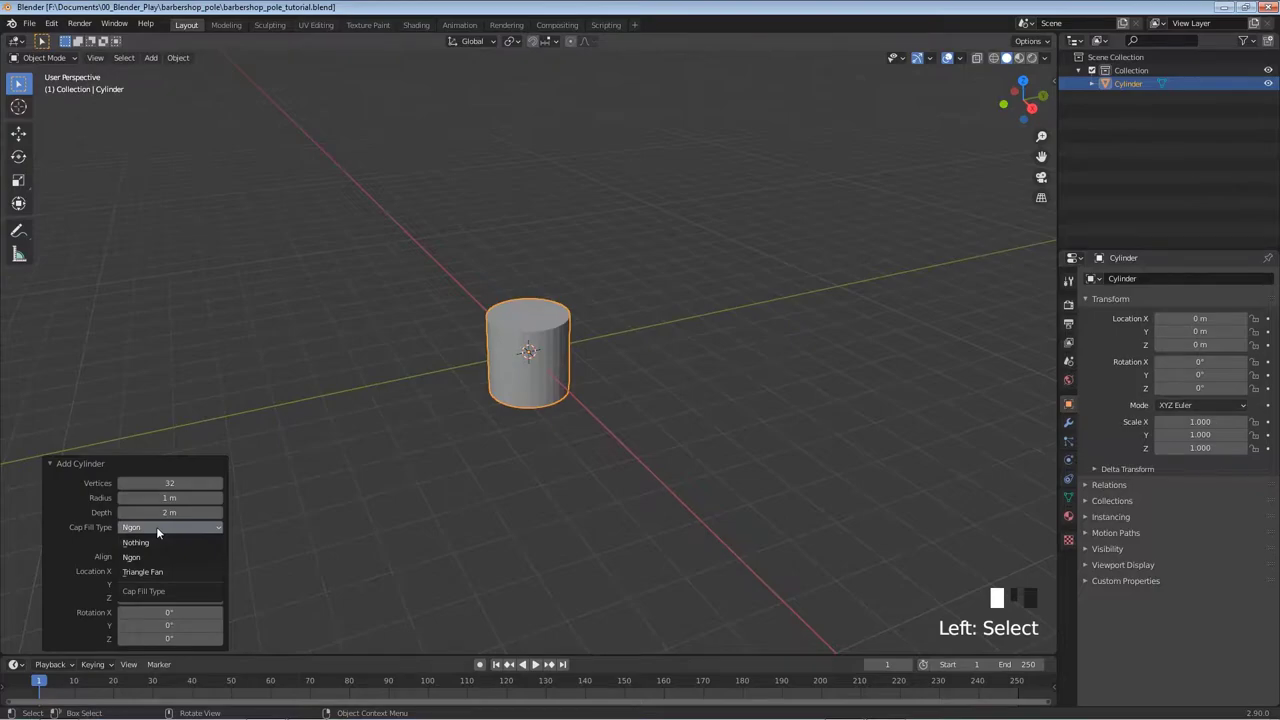
left_click(150, 542)
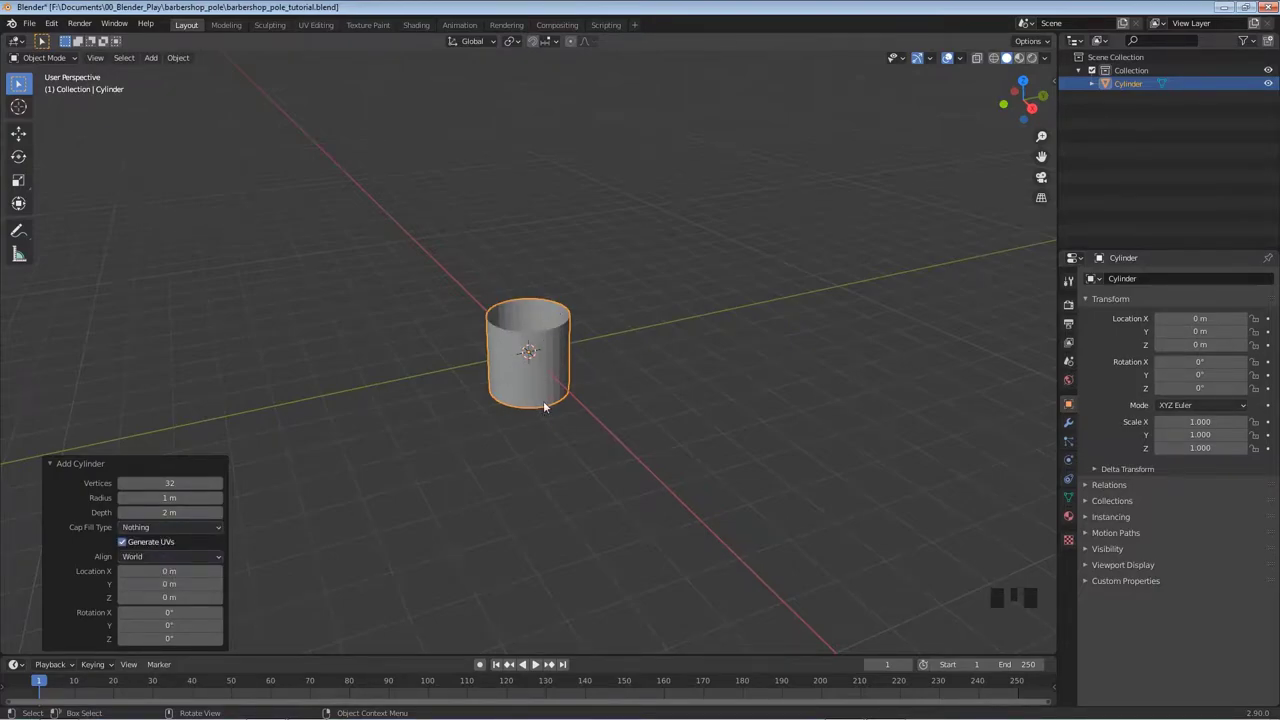
left_click(73, 463)
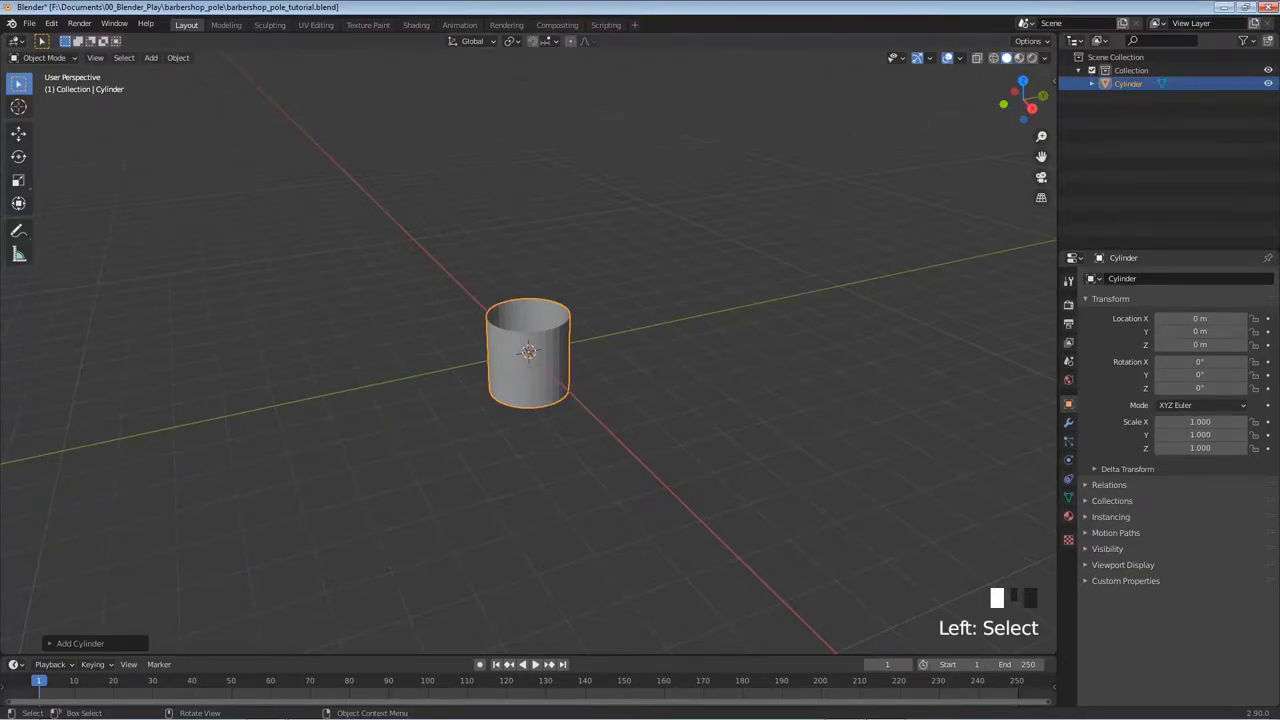
key("ctrl+s")
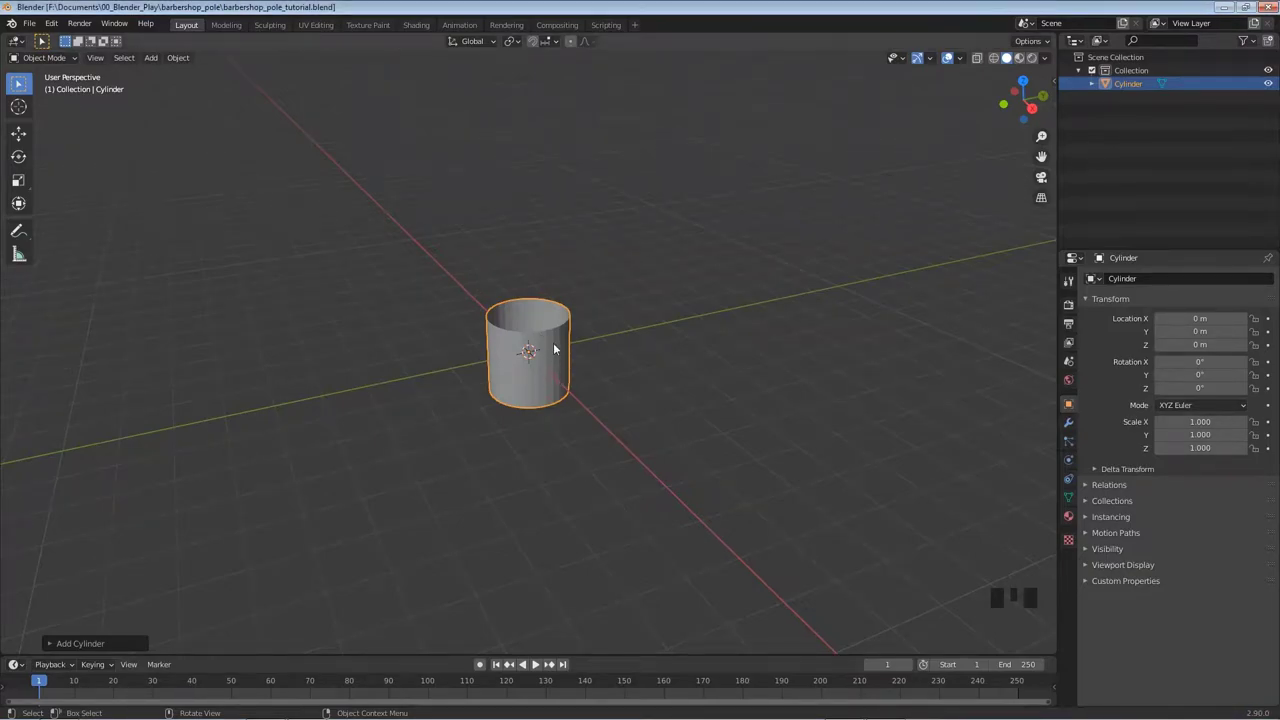
In front view, scale the cylinder to about 3.227 along the Z axis only, and save the file.
key("KP_1")
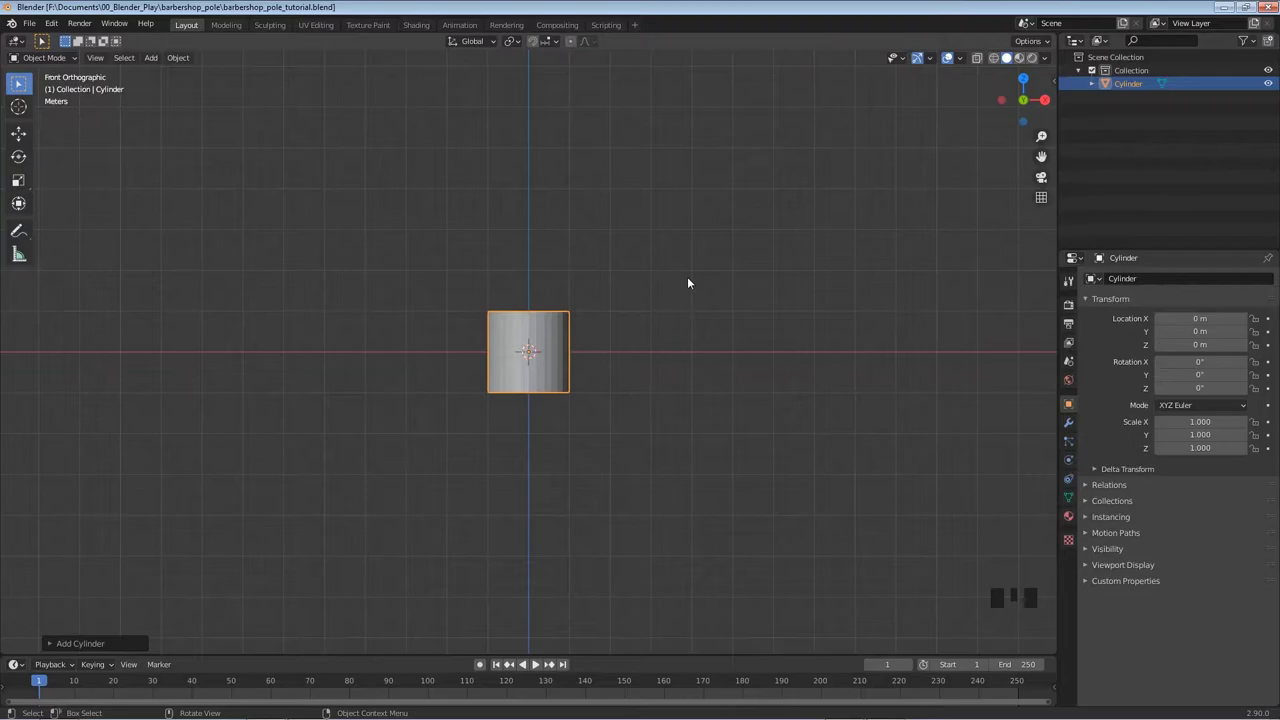
key("s")
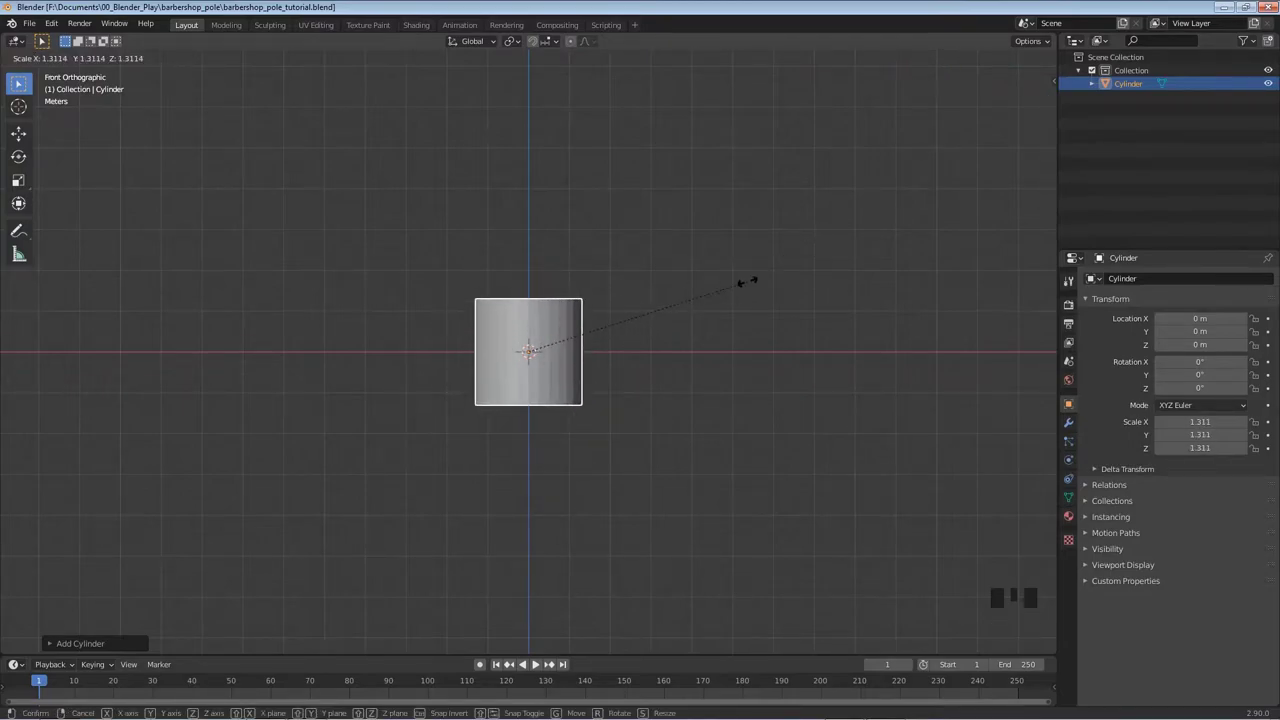
key("z")
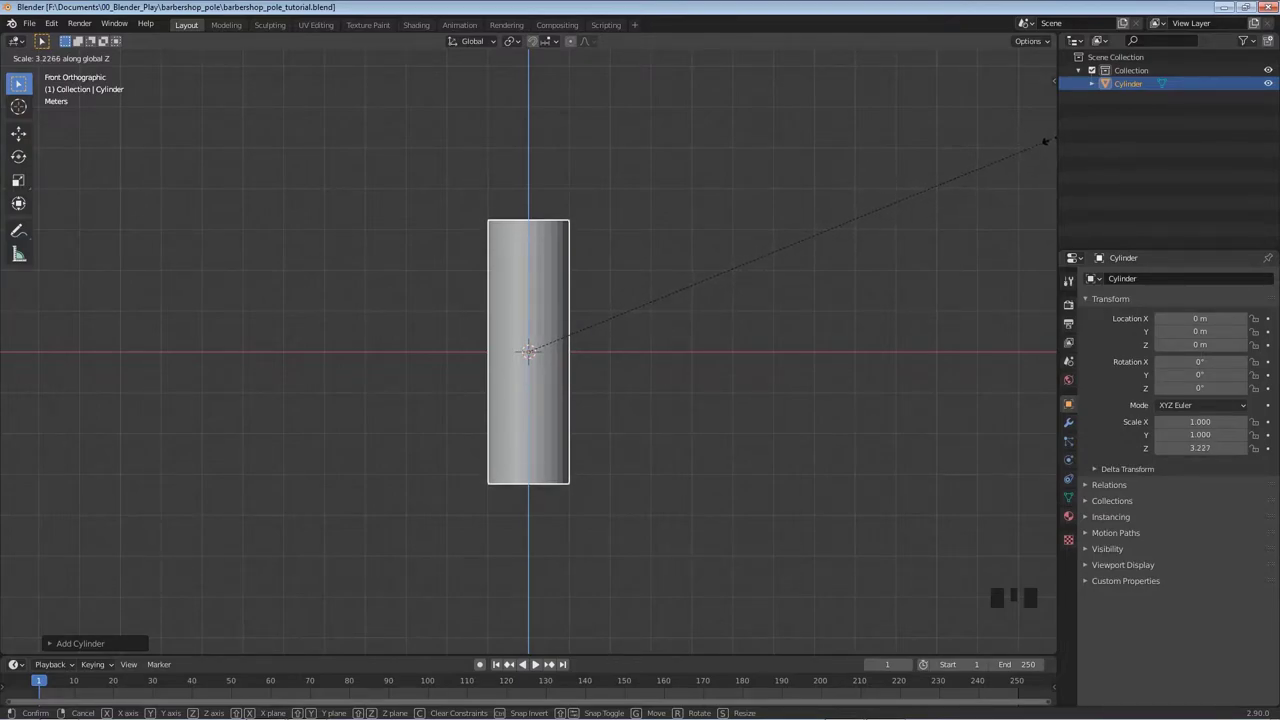
left_click(1045, 141)
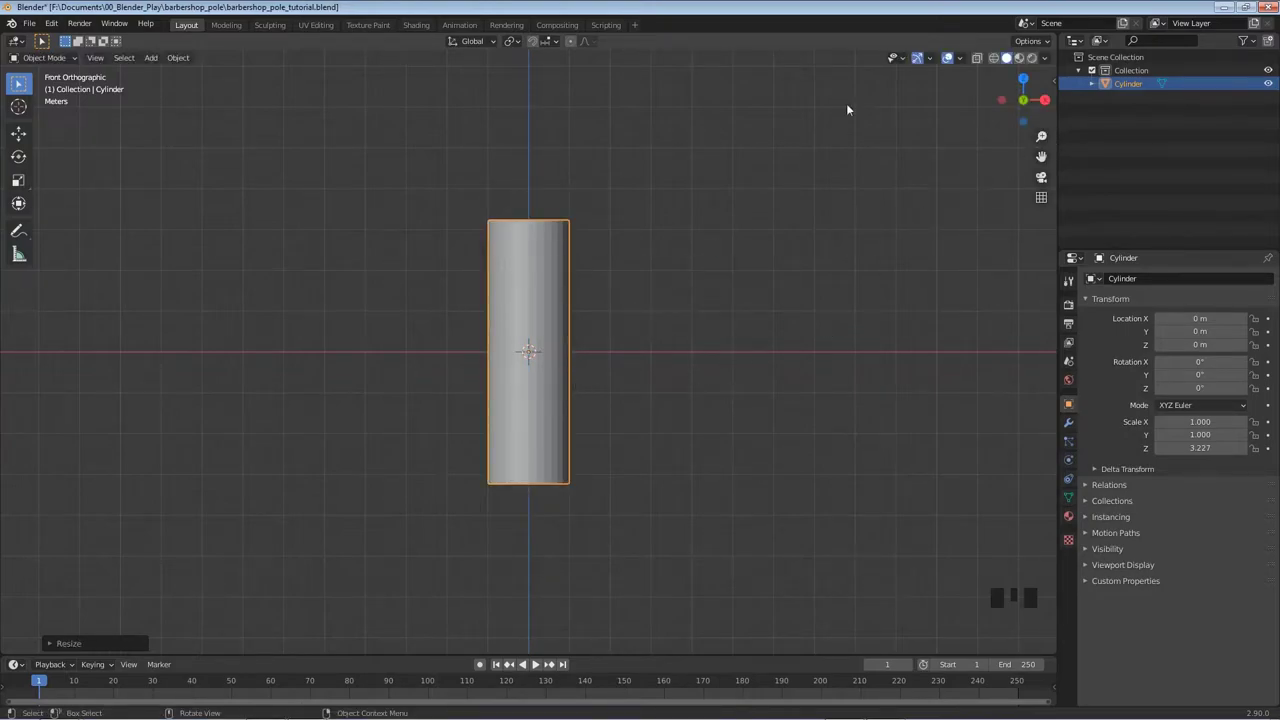
key("ctrl+s")
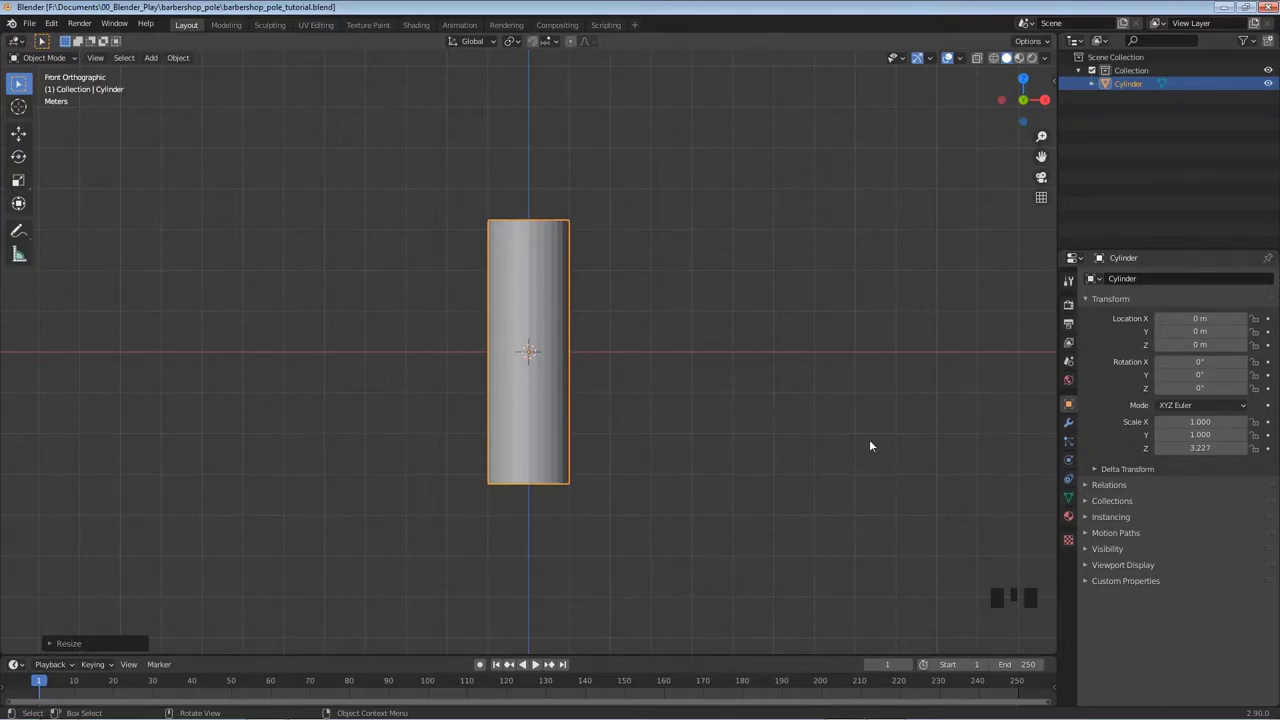
left_click(1068, 516)
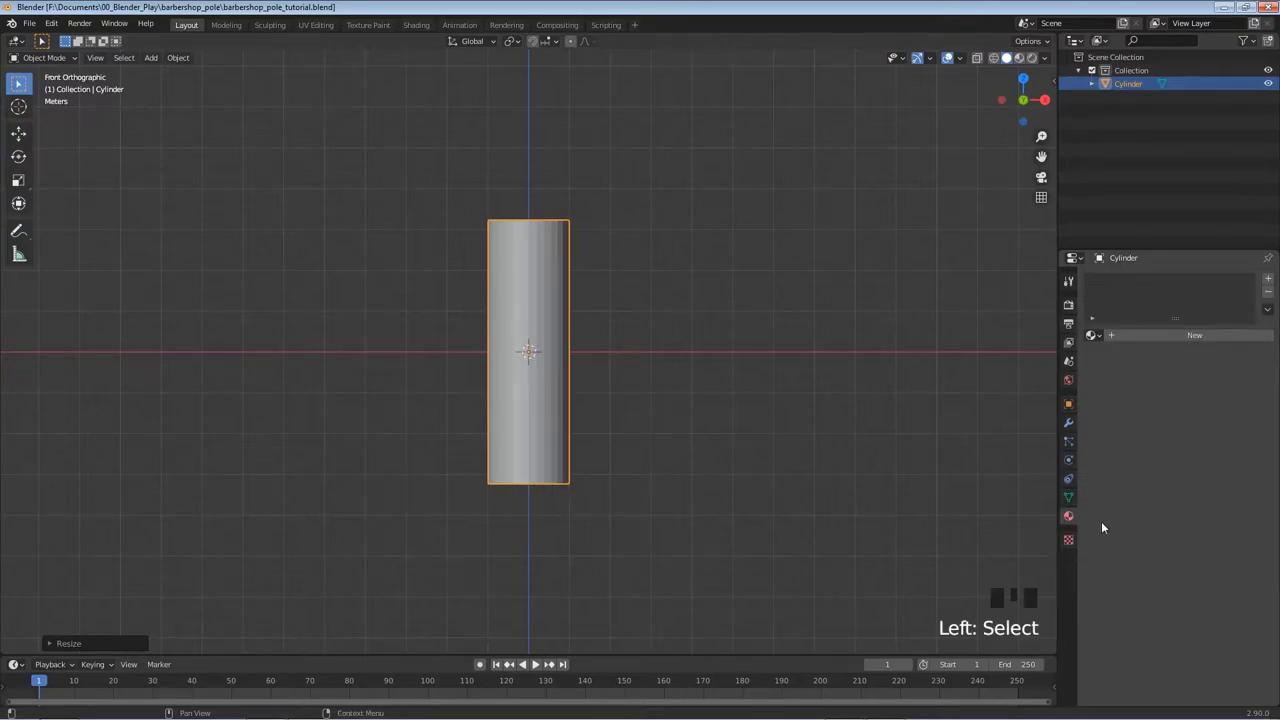
double_click(1153, 334)
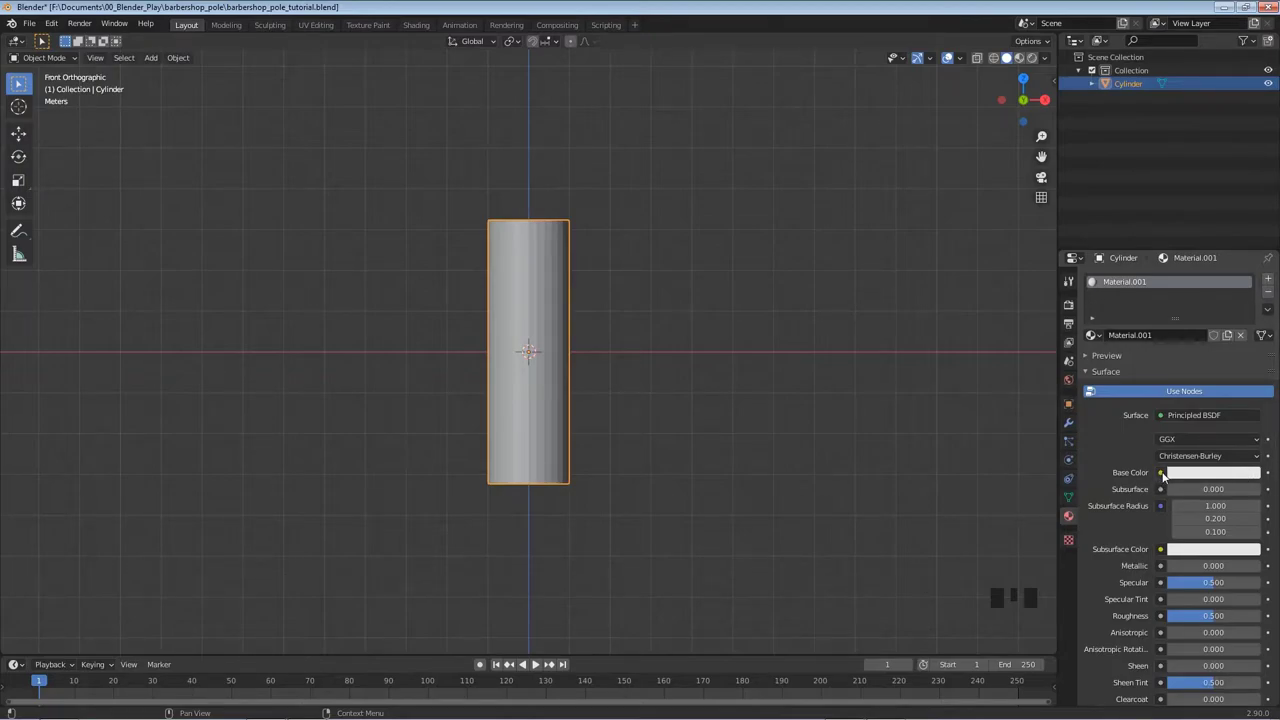
left_click(1161, 474)
left_click(921, 563)
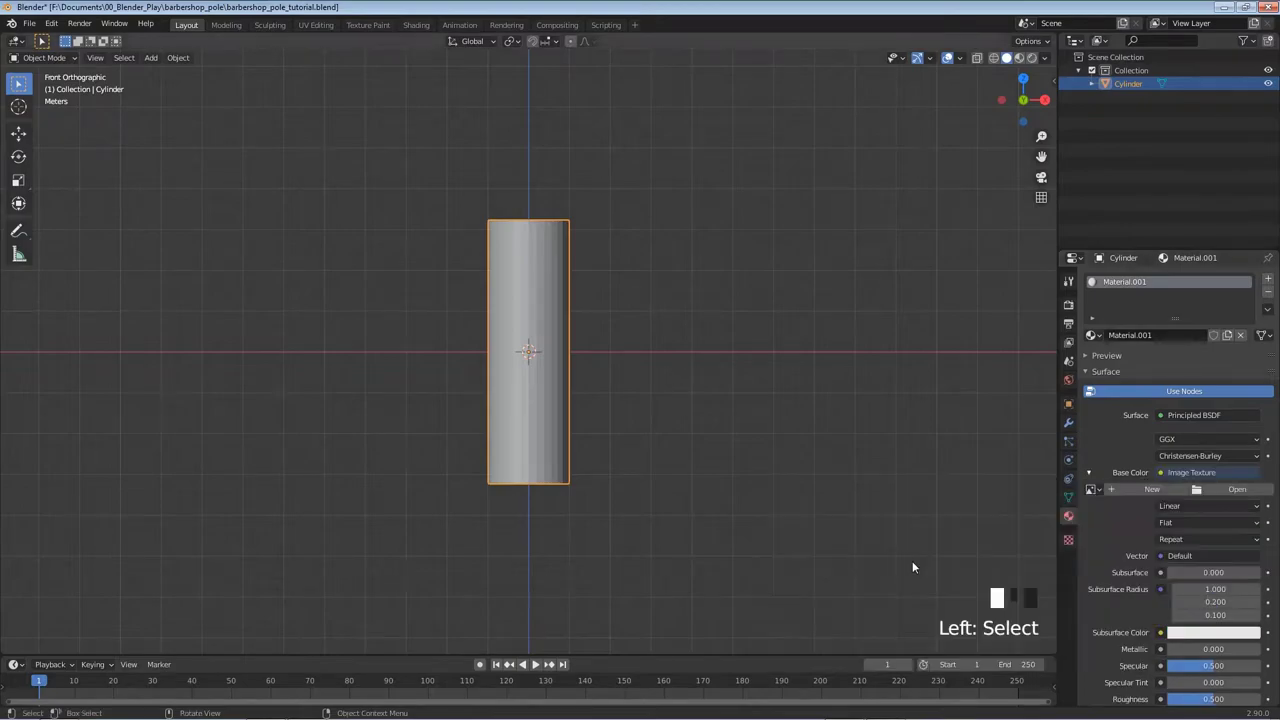
left_click(1220, 492)
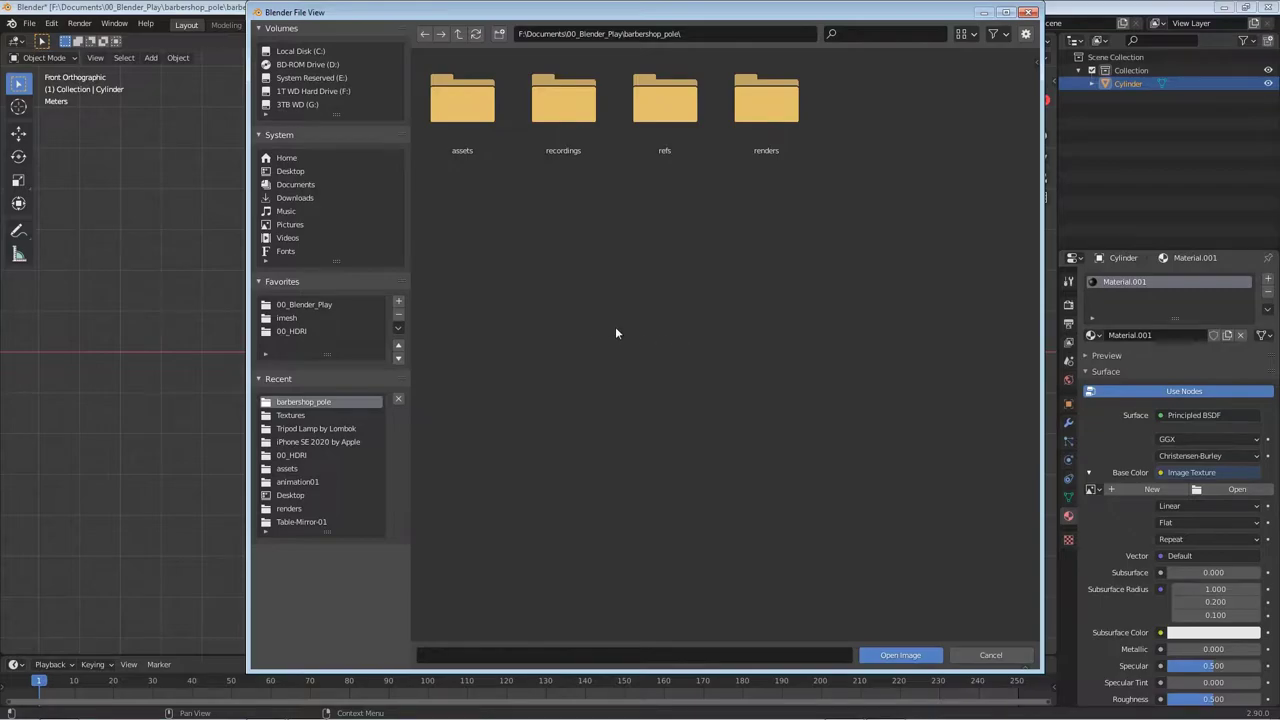
double_click(463, 112)
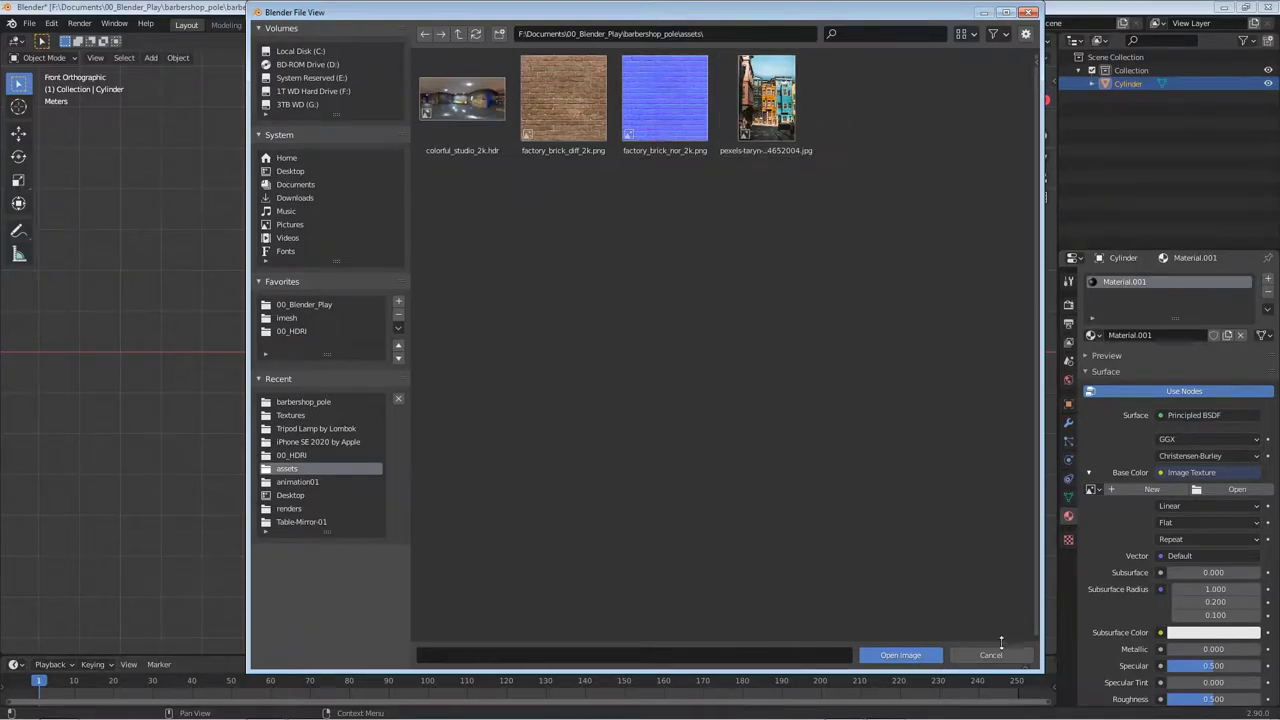
left_click(456, 35)
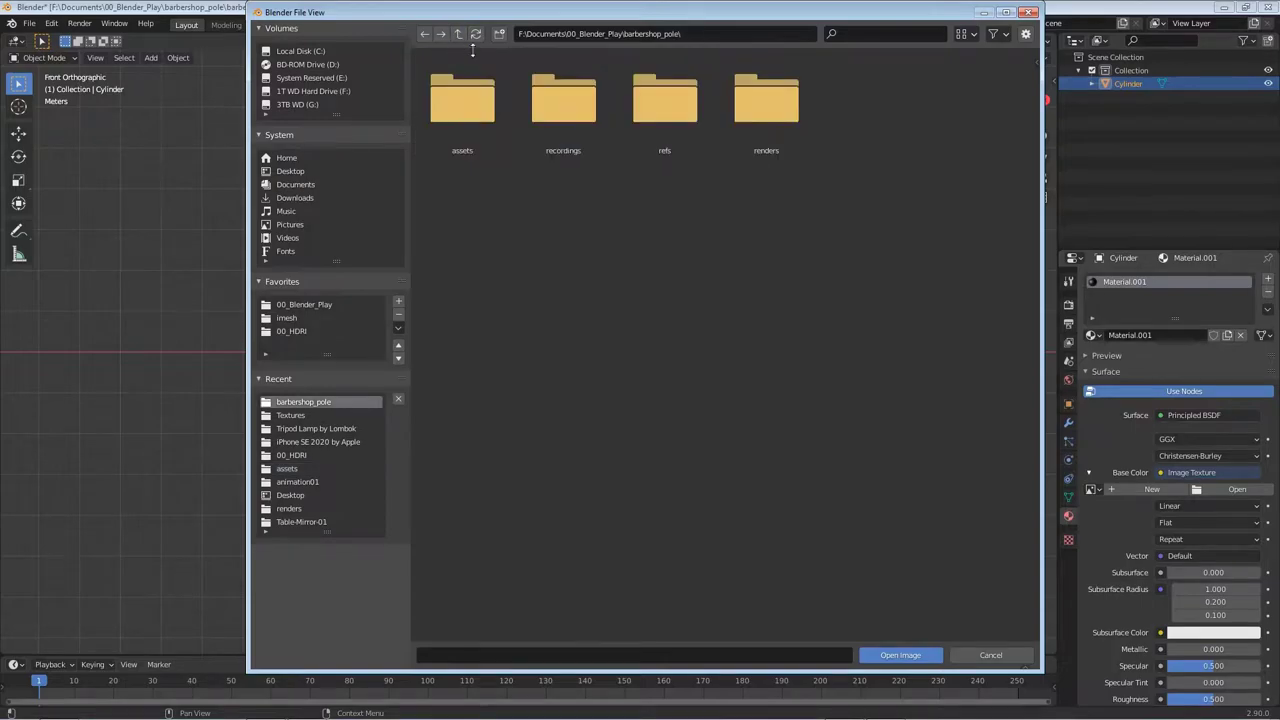
left_click(990, 655)
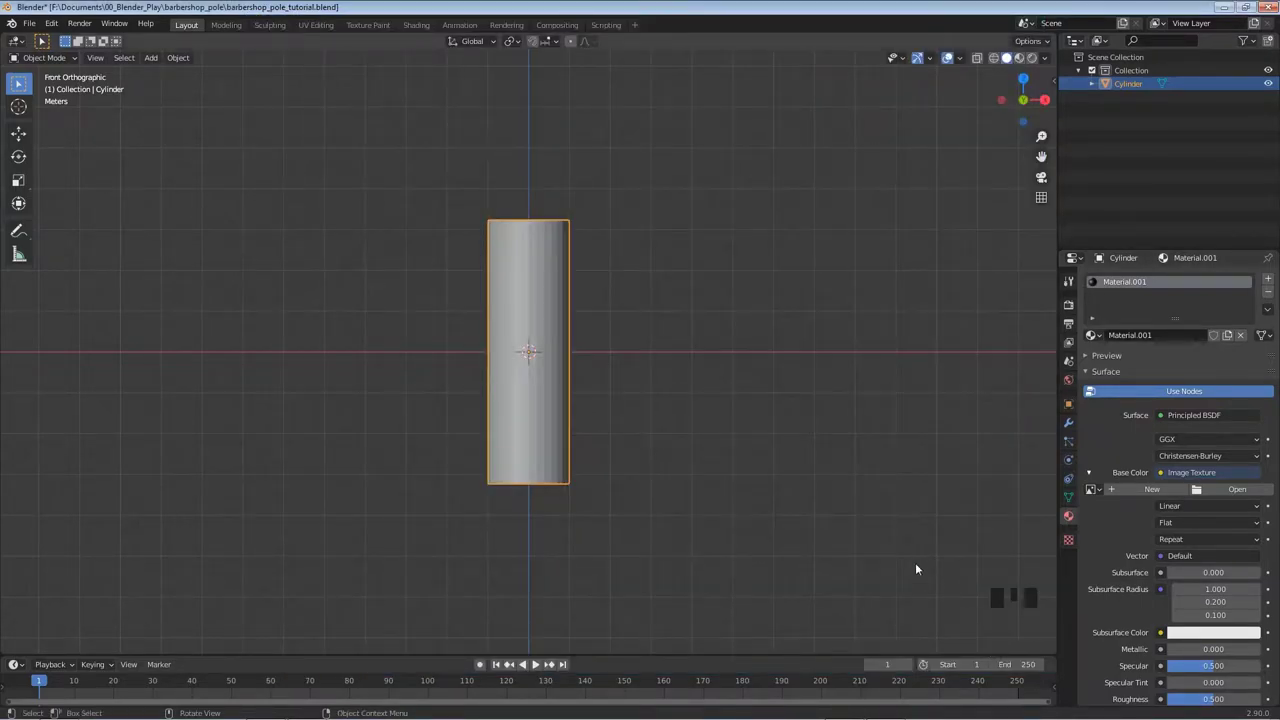
left_click(29, 24)
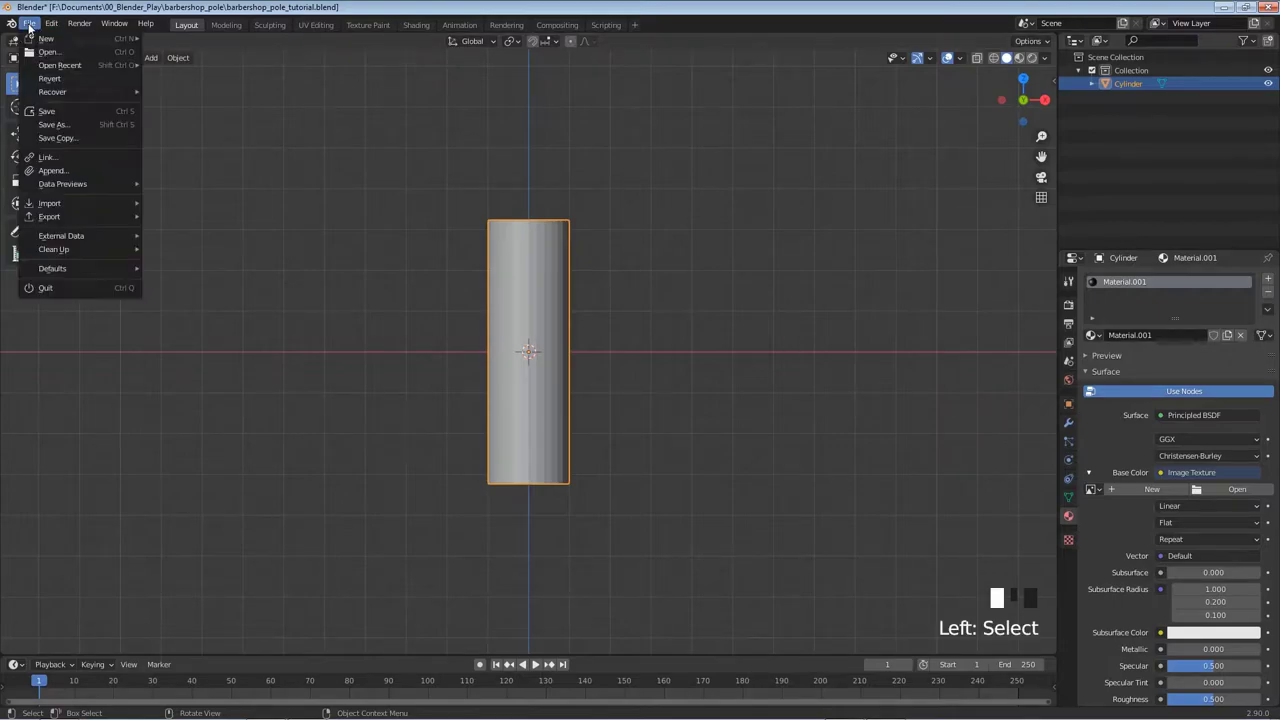
left_click(49, 78)
left_click(50, 82)
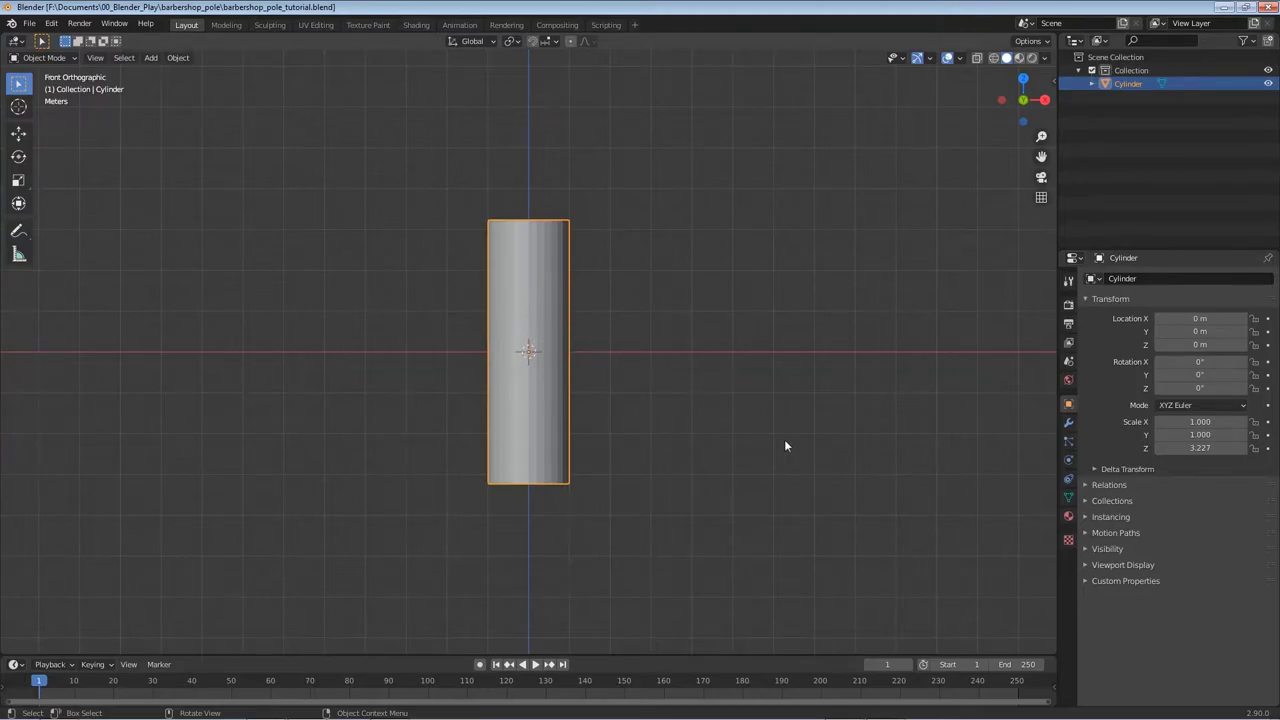
Give the cylinder a new material with an Image Texture as base color, using barbershop_pole.psd from the assets folder.
left_click(1068, 518)
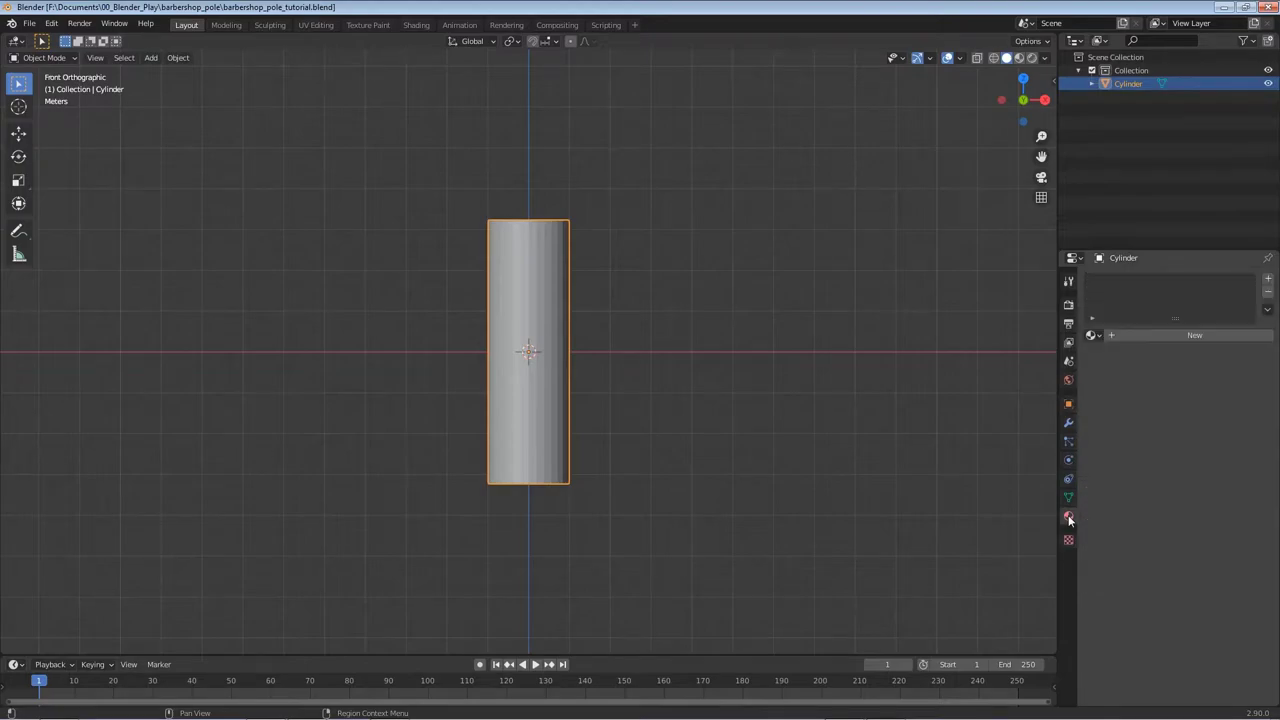
left_click(1176, 335)
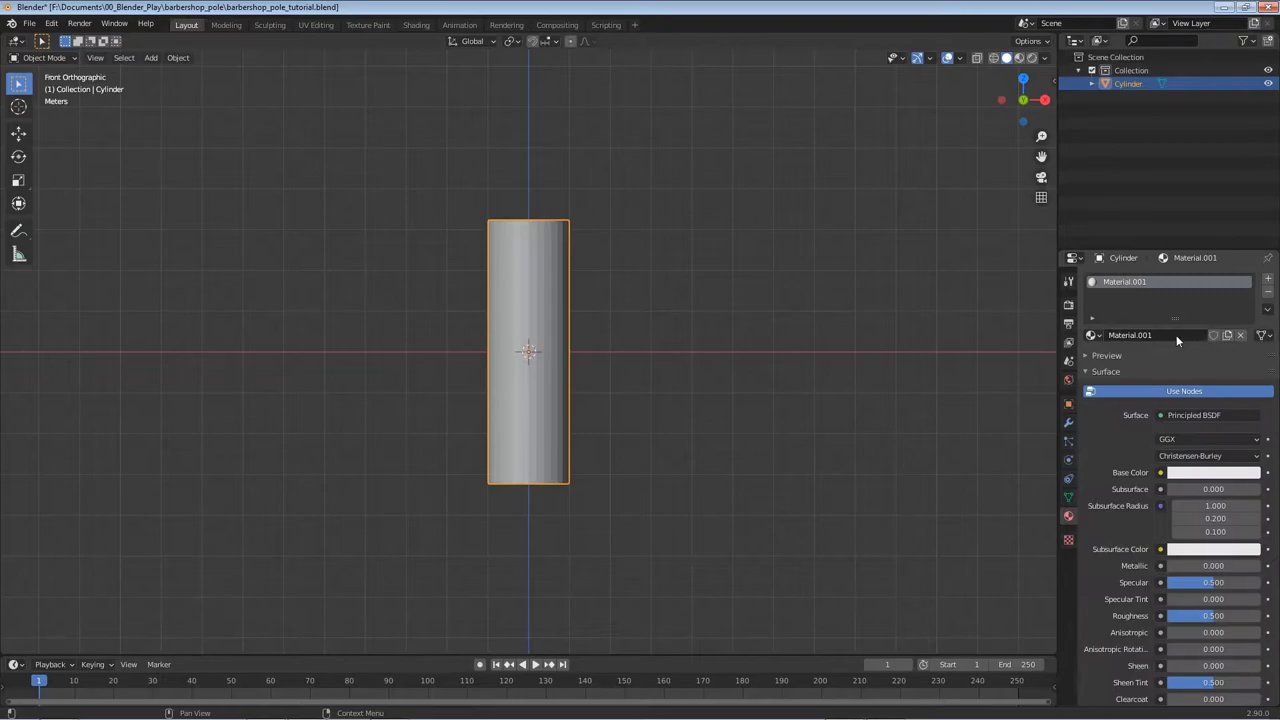
left_click(1160, 474)
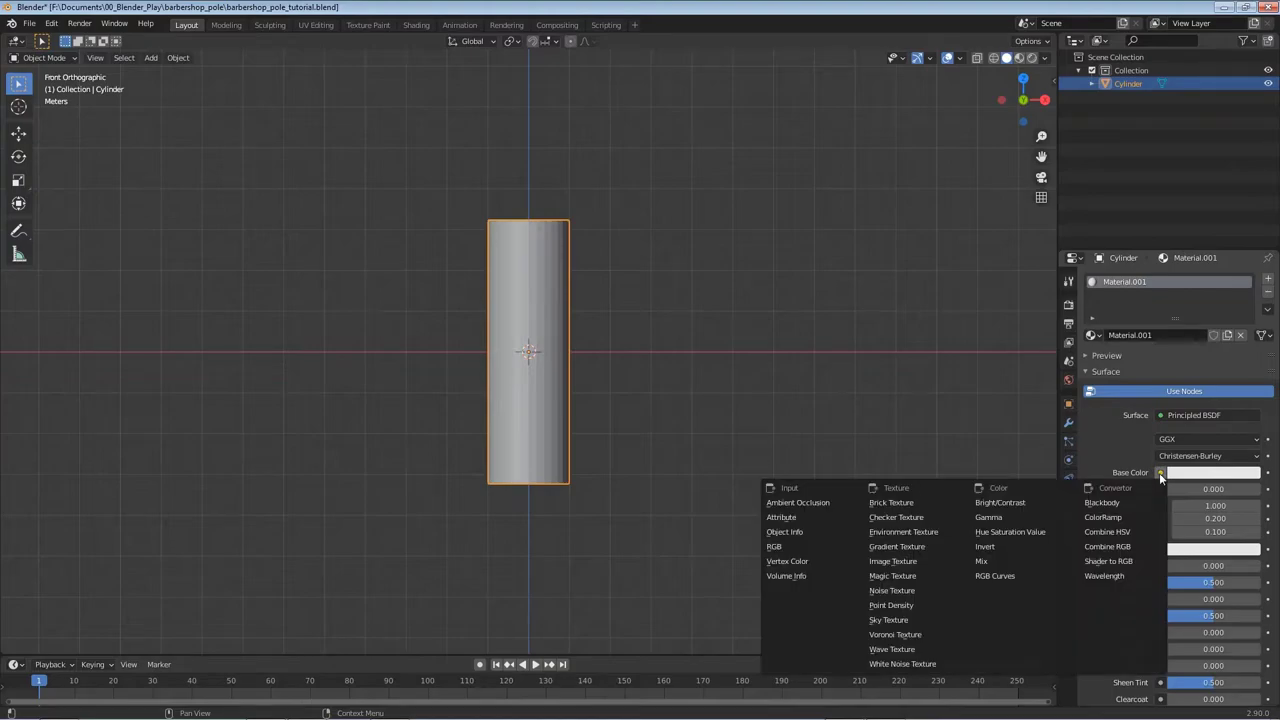
left_click(910, 567)
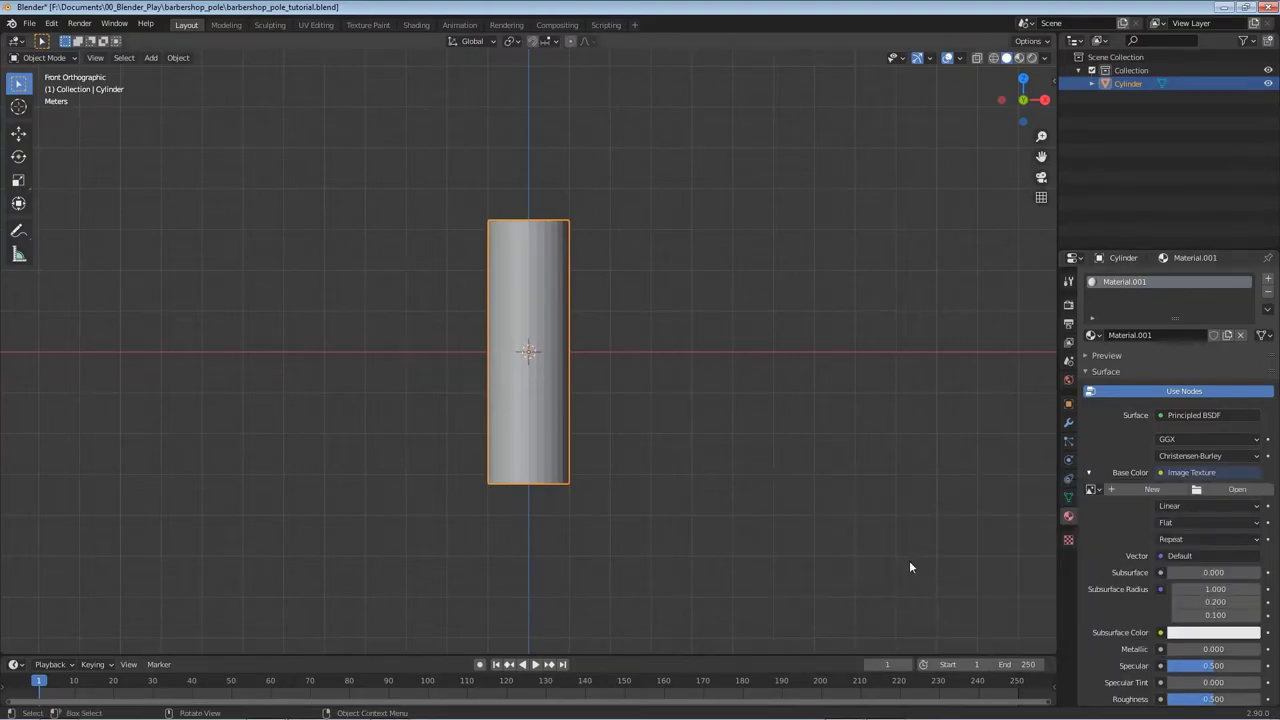
left_click(1237, 491)
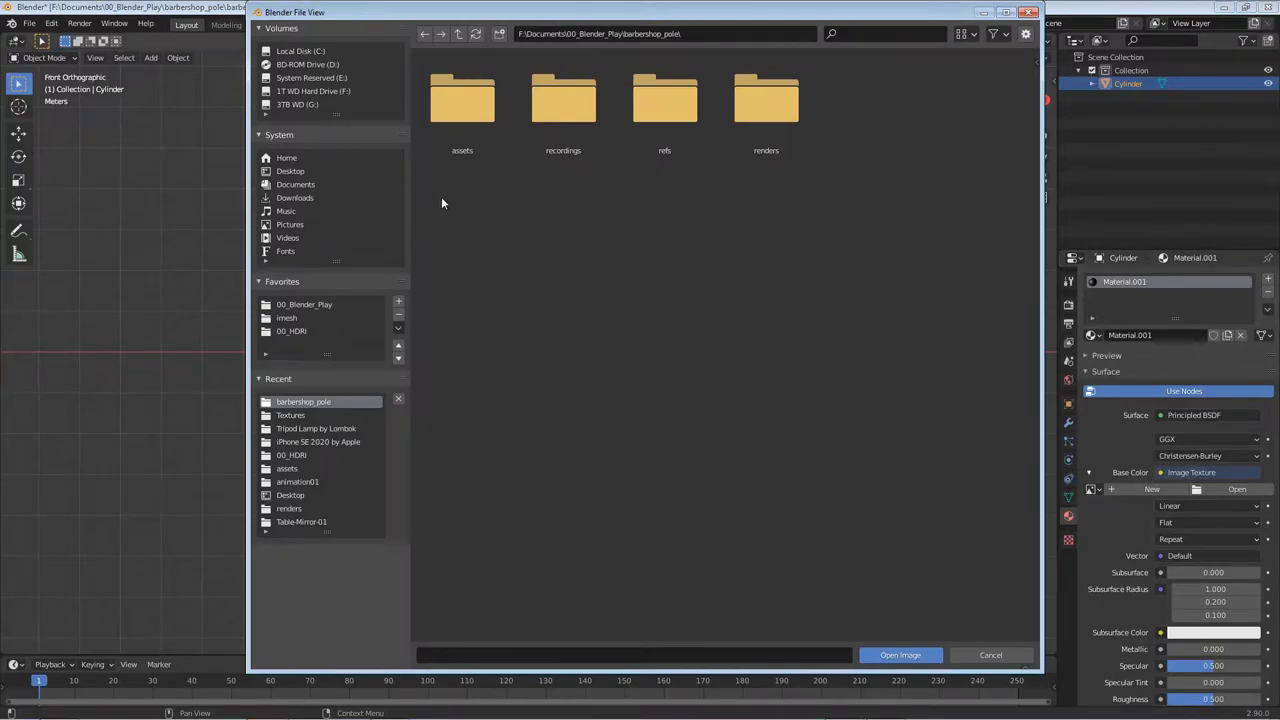
double_click(461, 109)
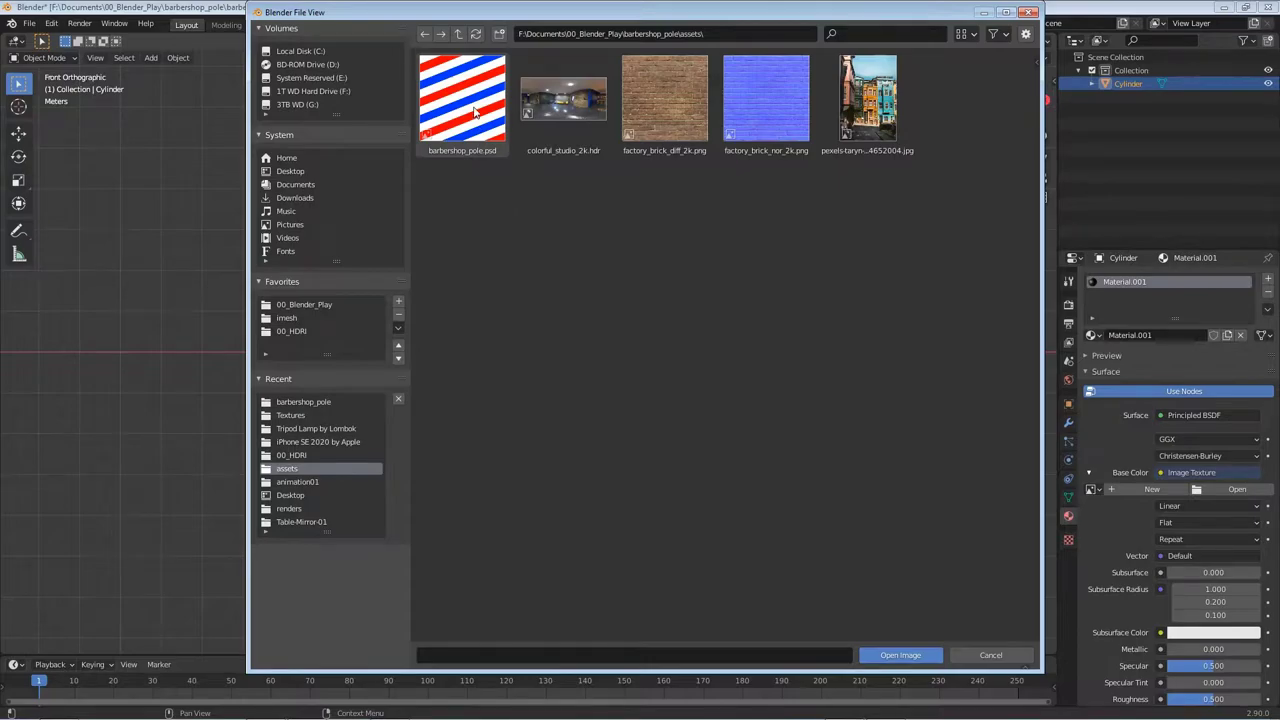
double_click(472, 112)
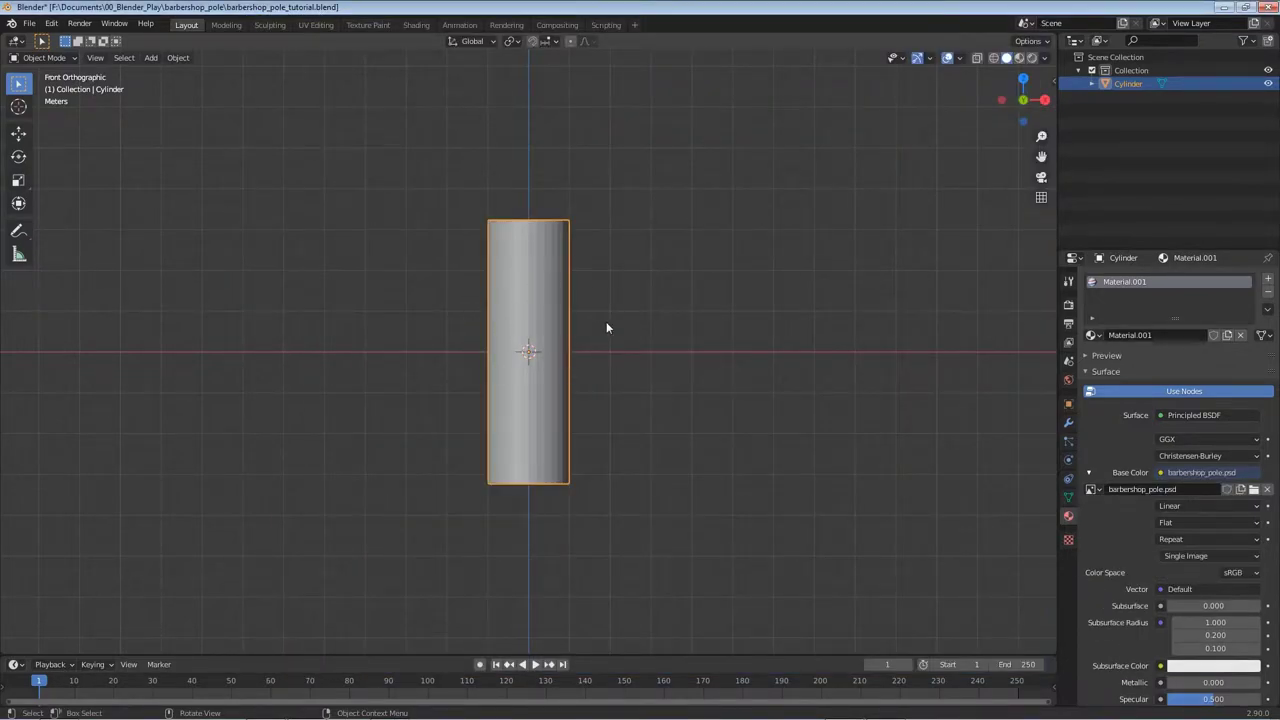
Switch the viewport shading to Material Preview to inspect the stripe texture on the cylinder.
key("z")
left_click(601, 403)
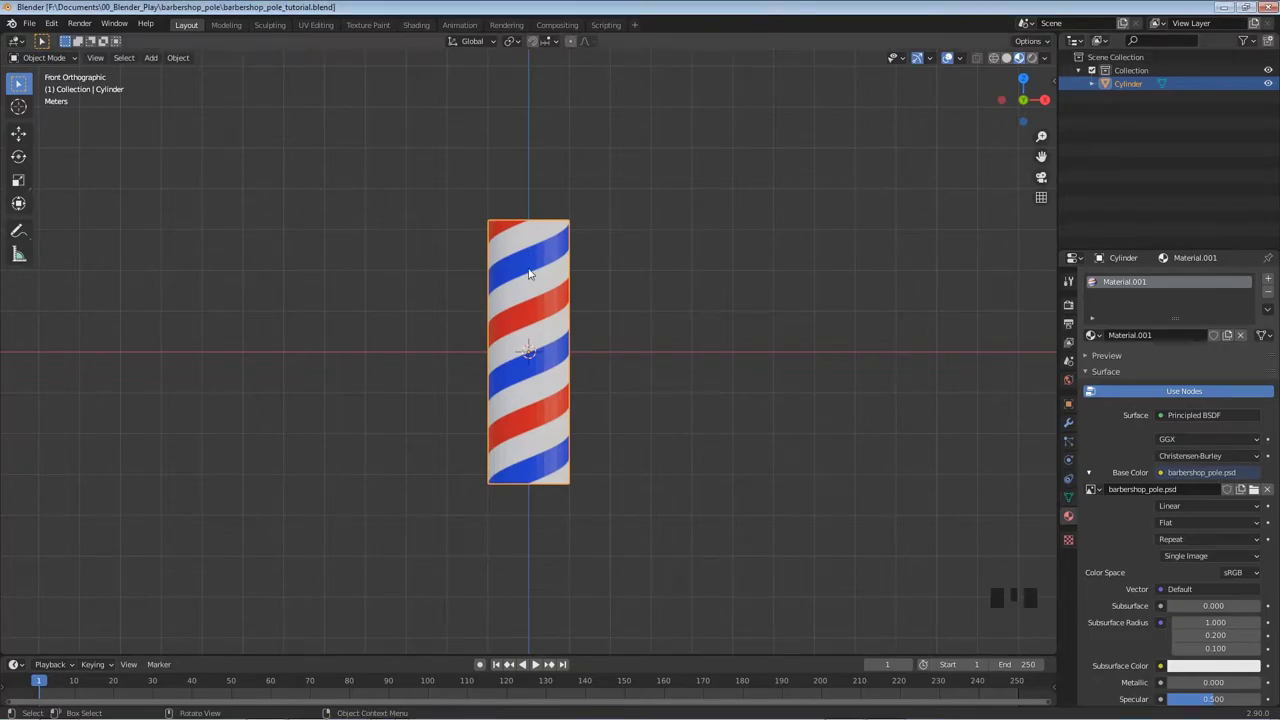
scroll(514, 337, "up", 3)
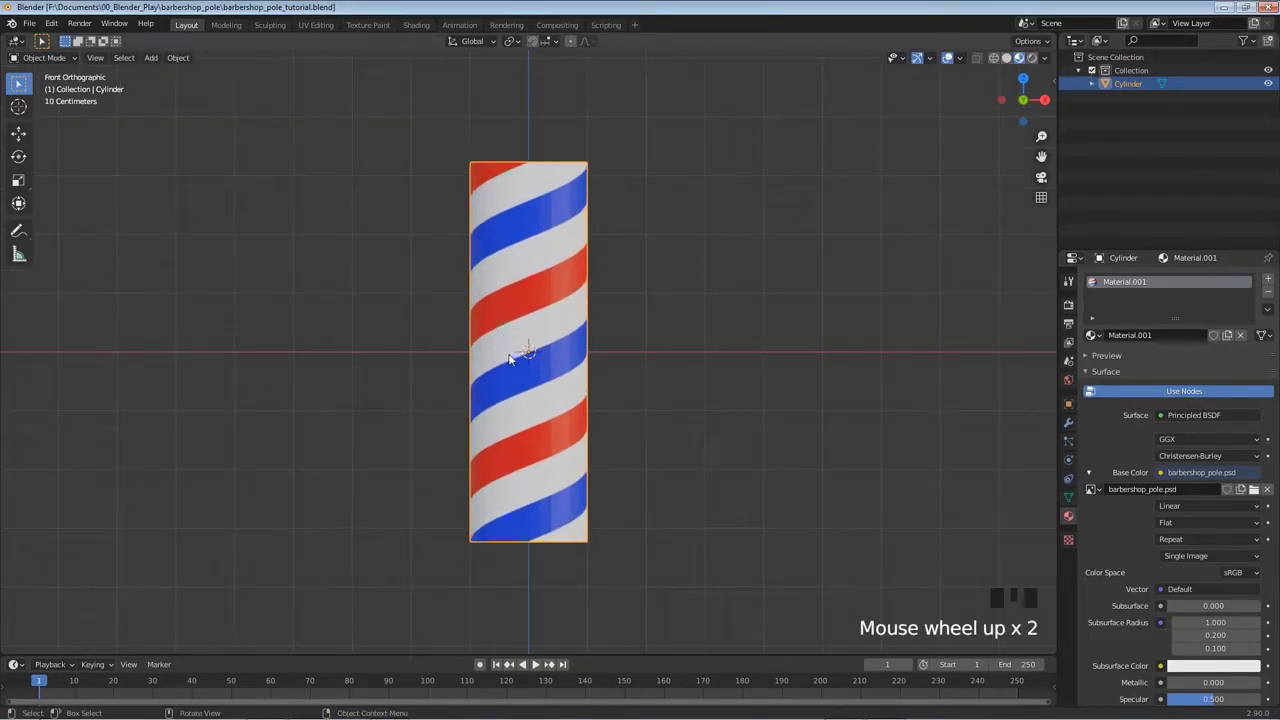
Apply smooth shading to the striped cylinder.
scroll(516, 356, "up", 1)
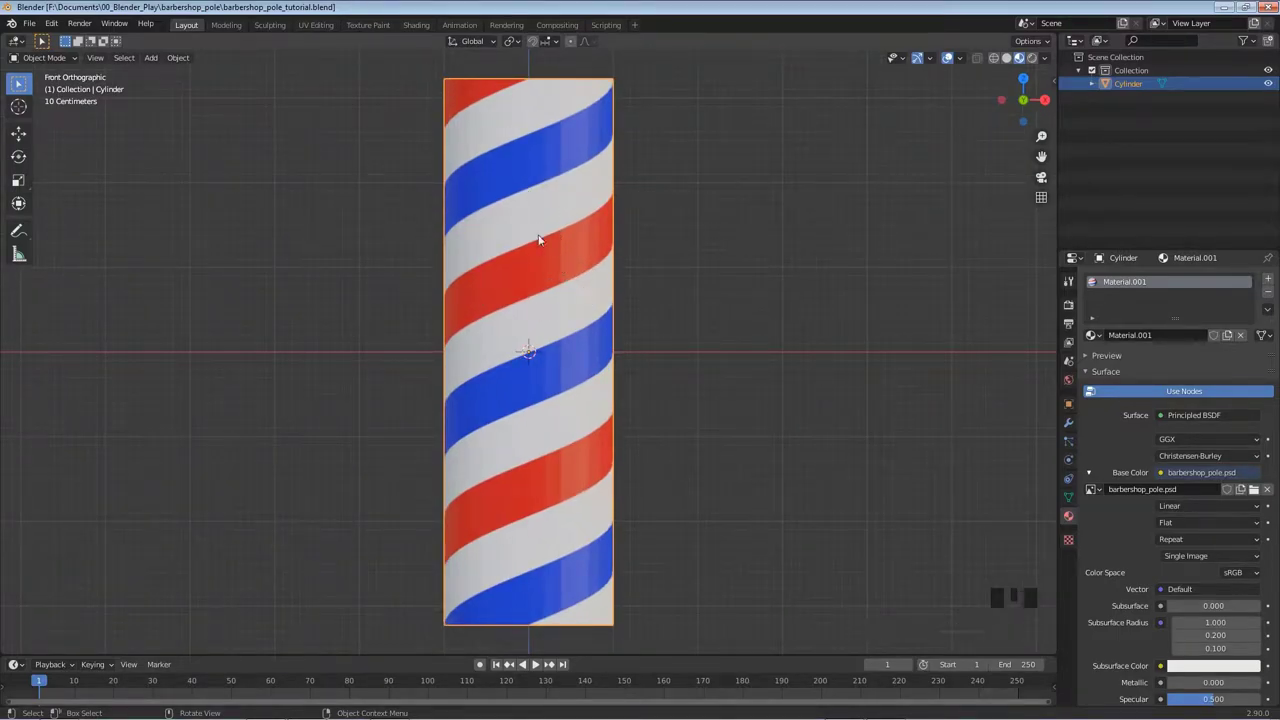
right_click(555, 291)
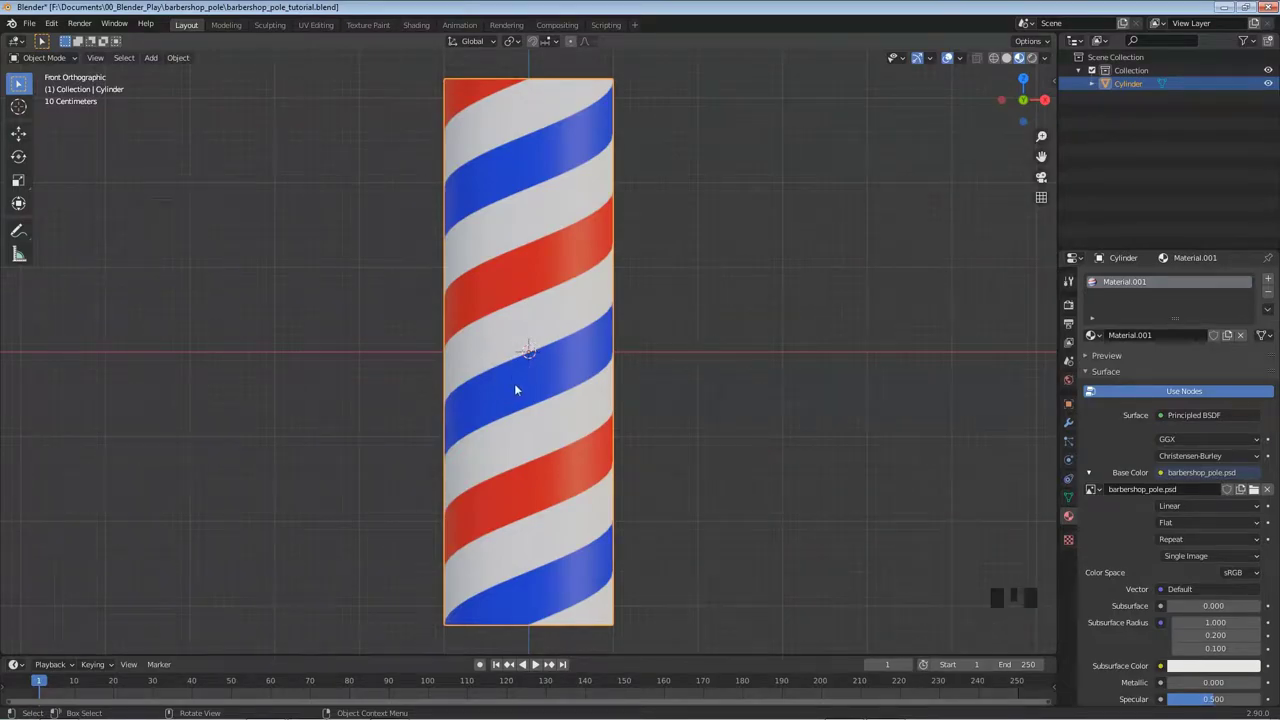
Examine the stripes and the seam all around the smoothed cylinder, ending in front view, and save the file.
middle_click_drag(511, 400, 688, 400)
middle_click_drag(526, 449, 629, 449)
scroll(528, 377, "up", 2)
middle_click_drag(520, 372, 558, 345)
scroll(522, 385, "down", 1)
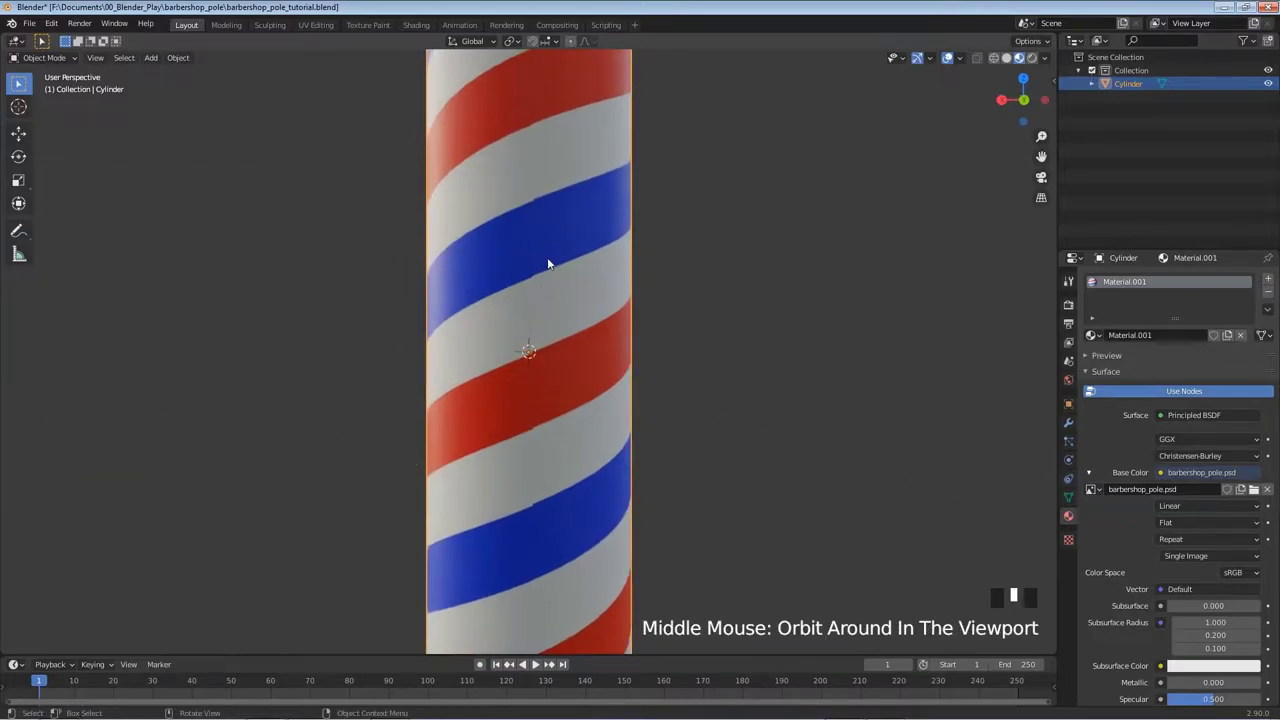
middle_click_drag(526, 481, 714, 486)
scroll(506, 491, "down", 2)
middle_click_drag(506, 491, 554, 383)
scroll(537, 323, "up", 3)
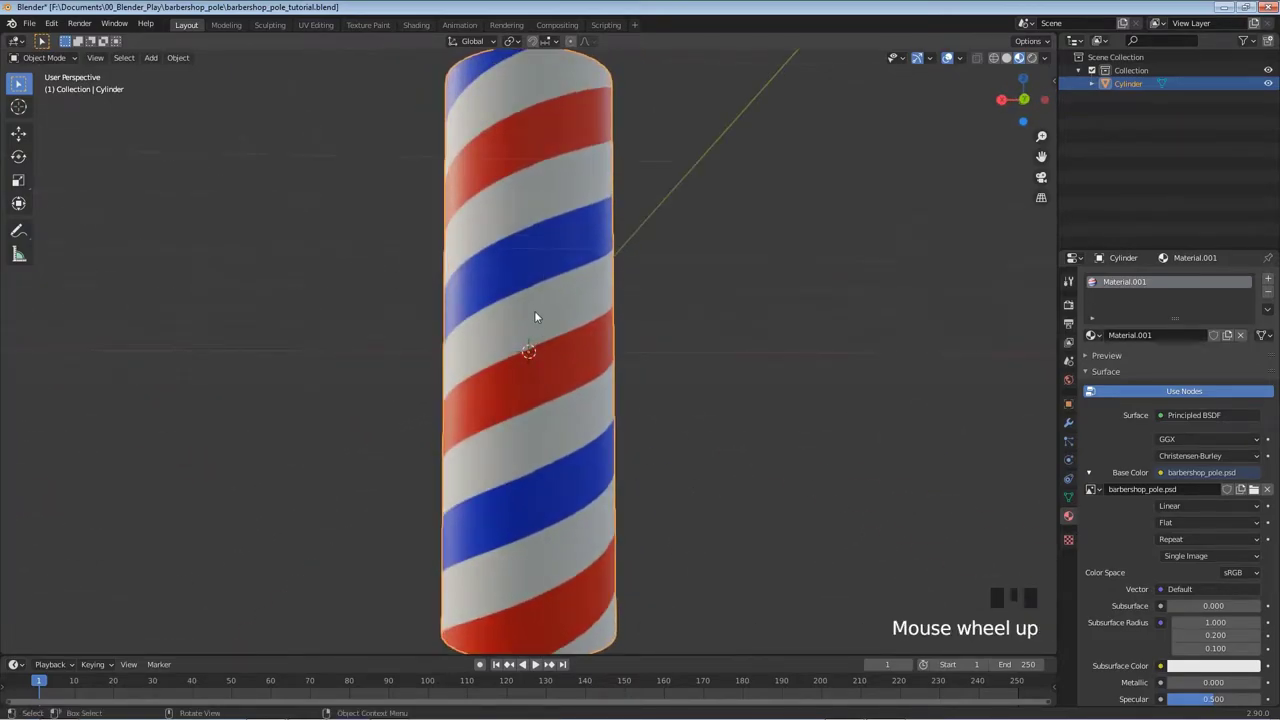
scroll(539, 426, "down", 2)
middle_click_drag(542, 410, 472, 440)
scroll(566, 440, "down", 1)
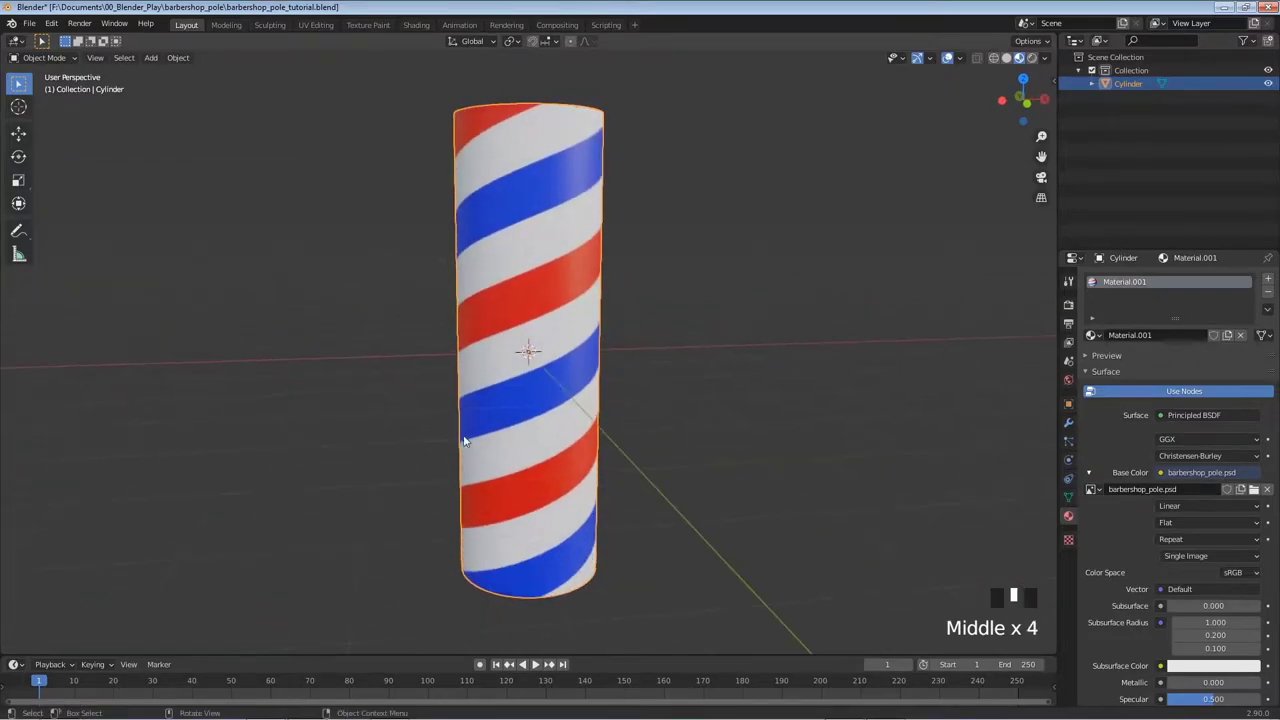
key("KP_1")
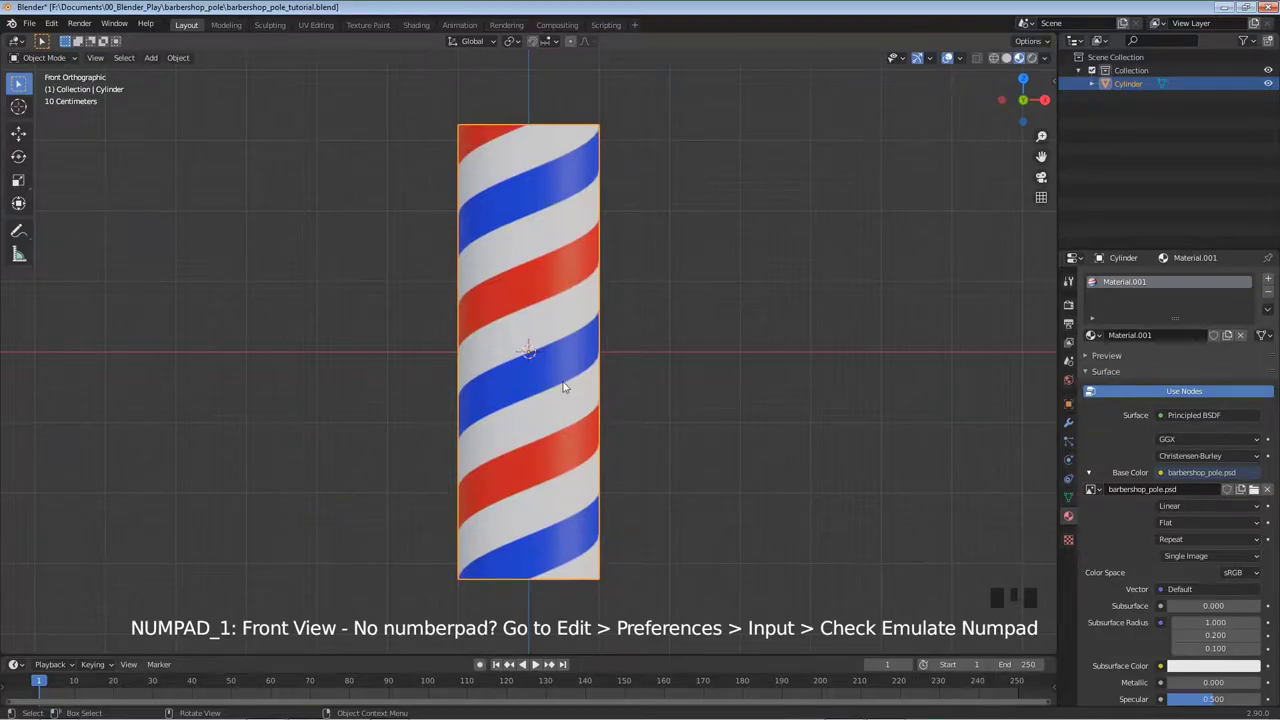
key("ctrl+s")
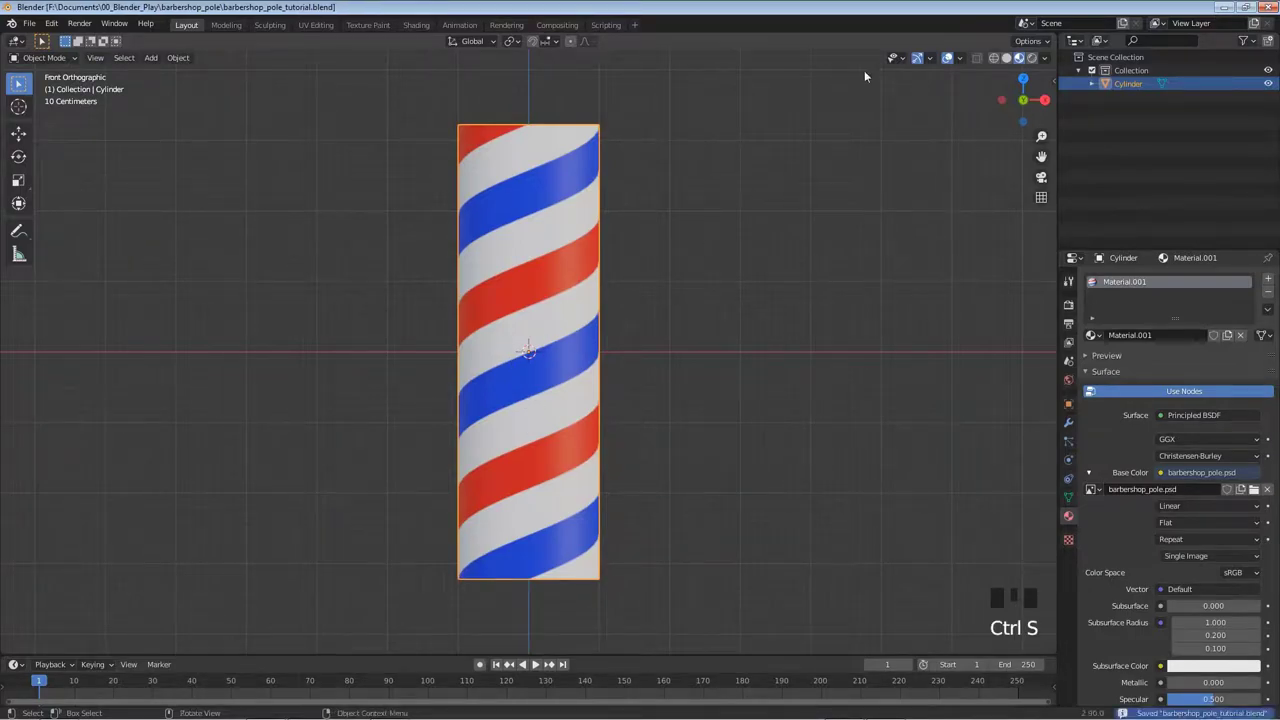
Switch to Photoshop to examine the stripe layout of barbershop_pole.psd, and compare it with the wrapped cylinder back in Blender.
key("alt+Tab")
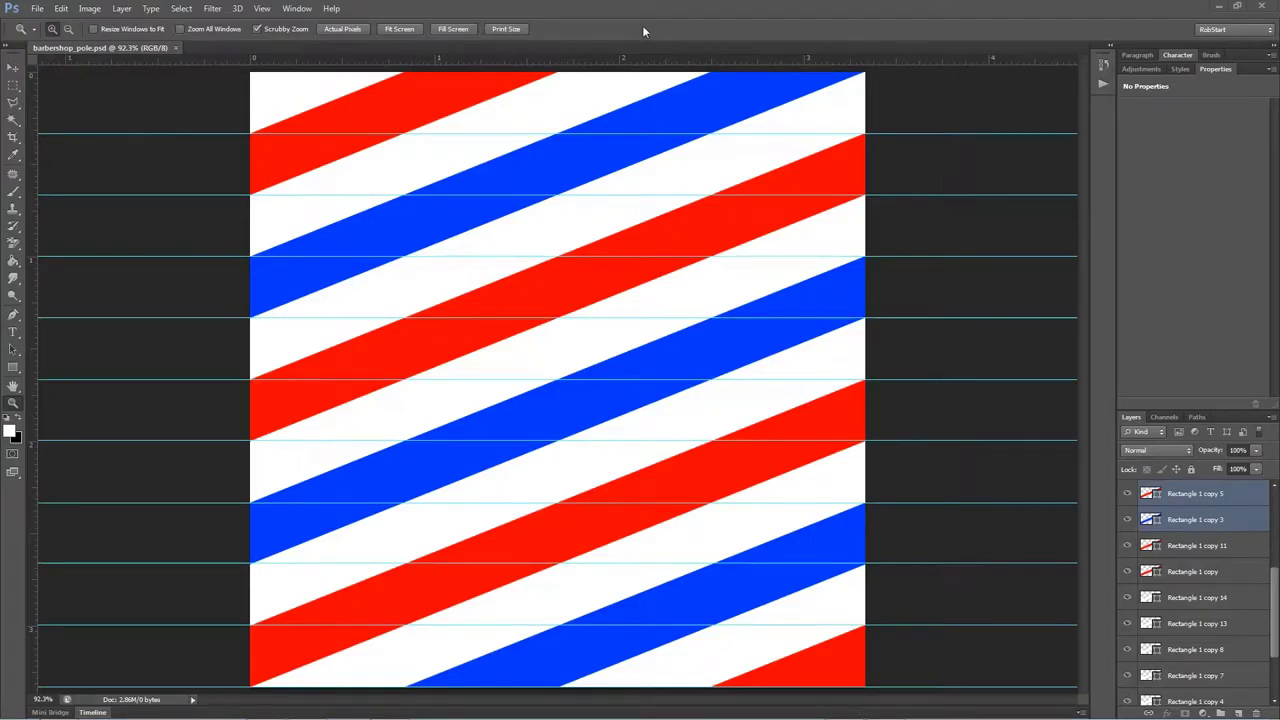
left_click(13, 67)
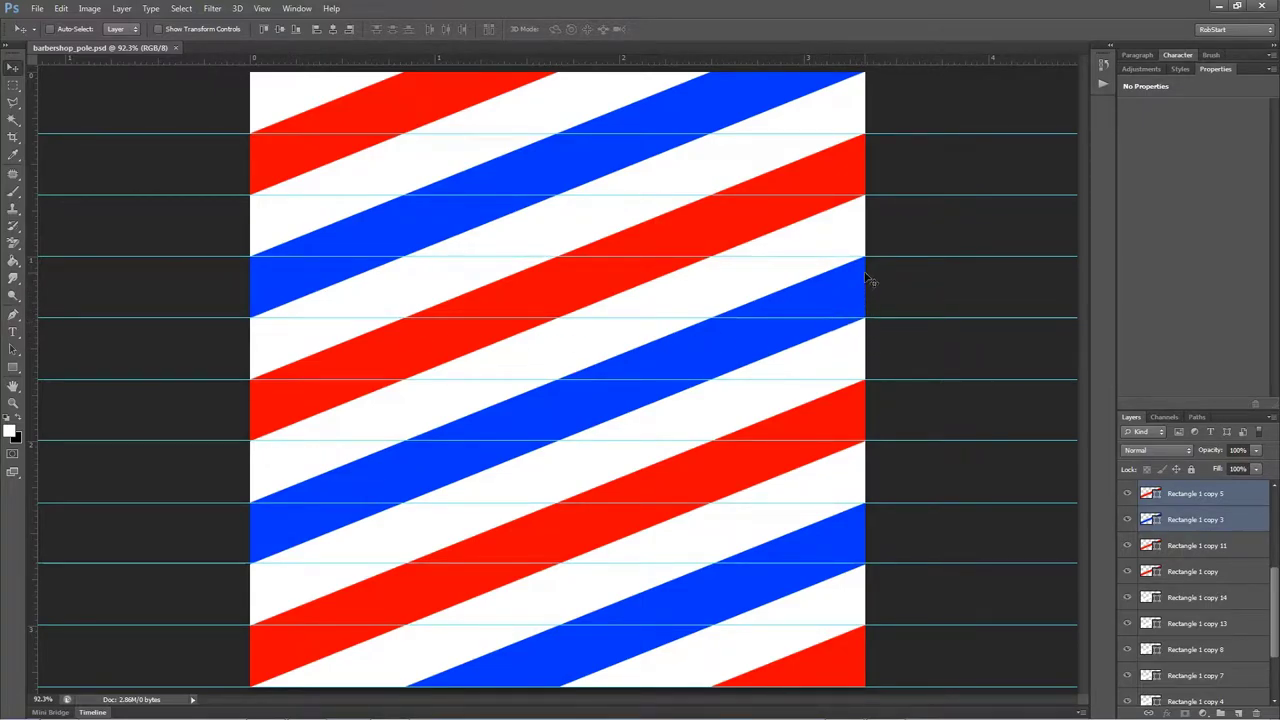
key("alt+Tab")
key("alt+Tab")
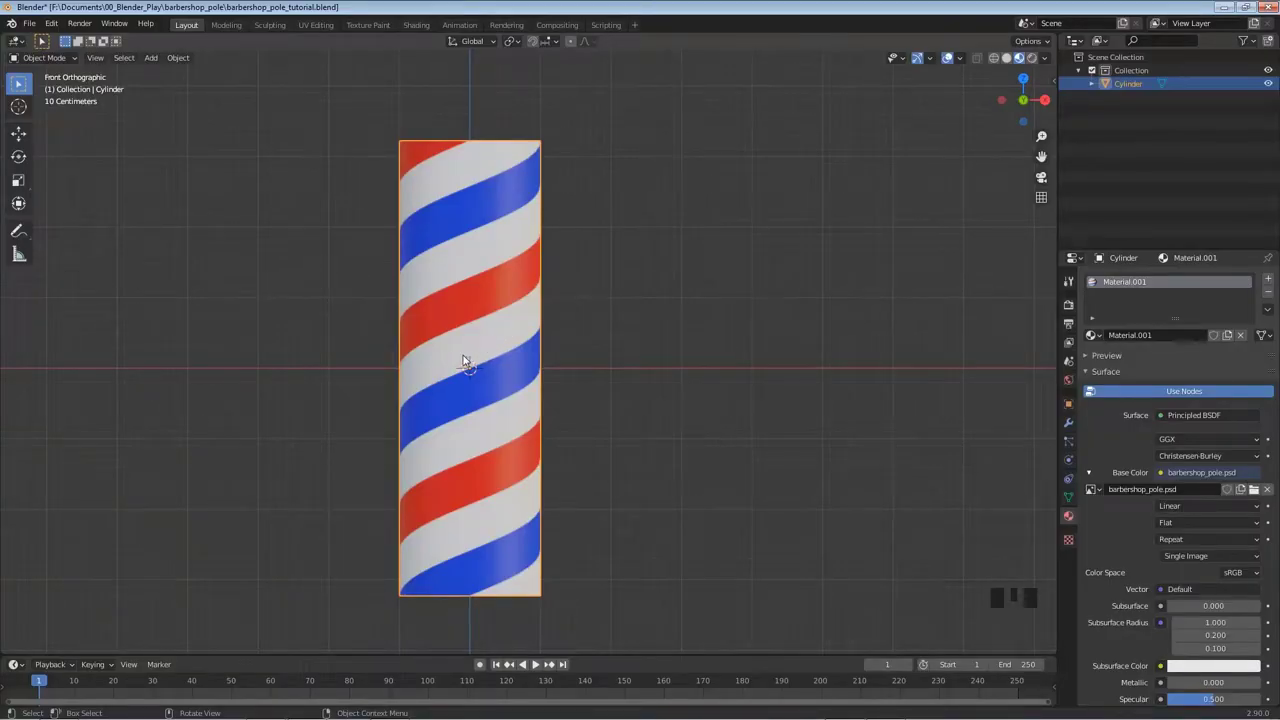
middle_click_drag(444, 357, 618, 355)
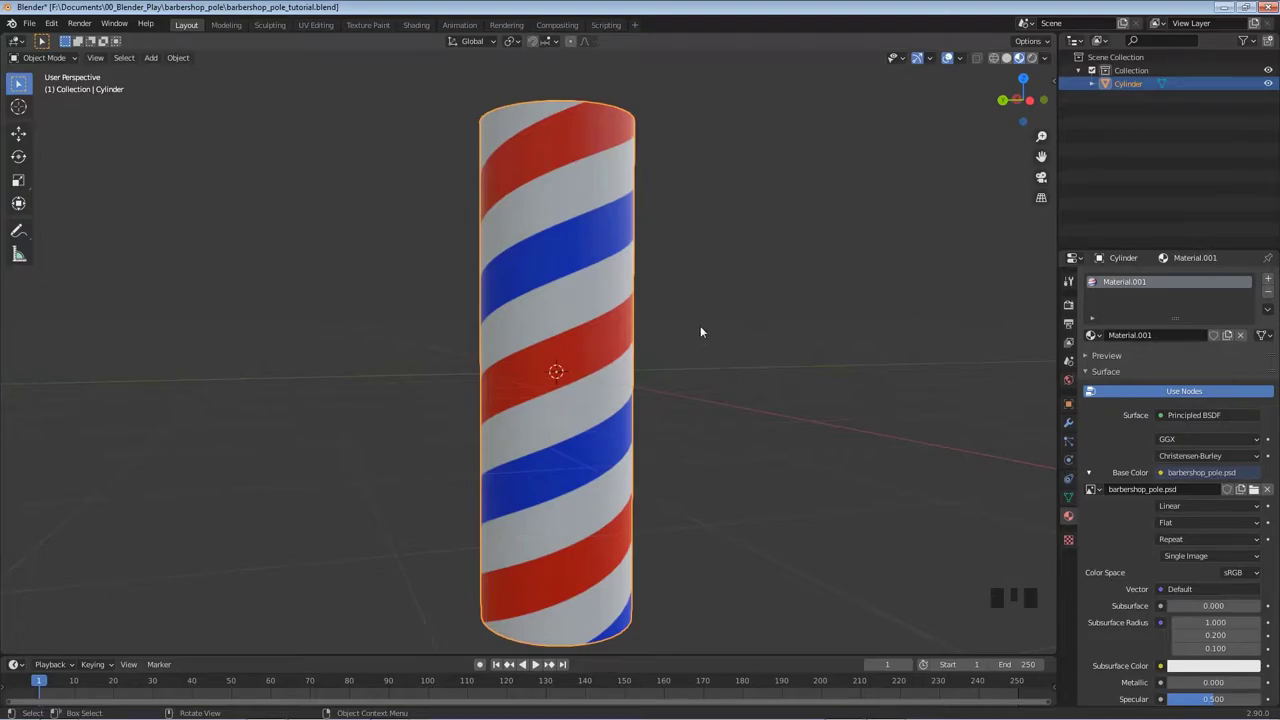
middle_click_drag(615, 328, 613, 233)
middle_click_drag(683, 393, 566, 404)
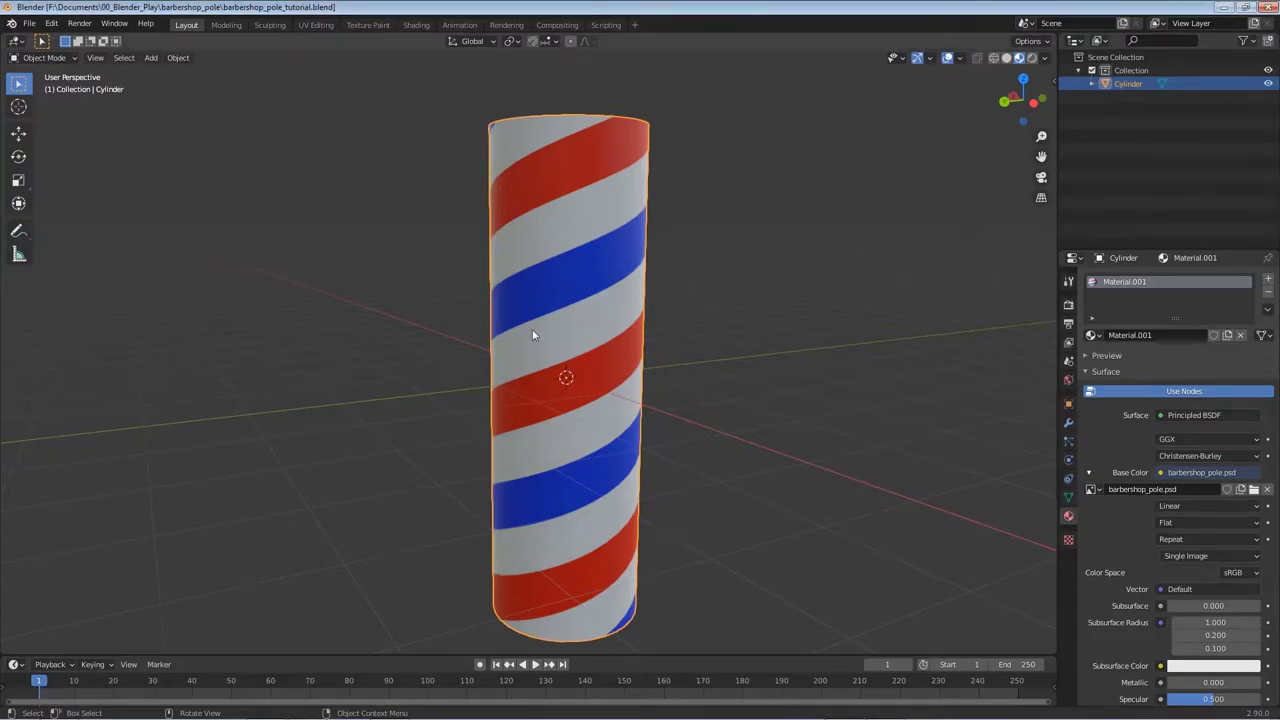
Give the world background color an Environment Texture using colorful_studio_2k.hdr from the assets folder.
left_click(1068, 381)
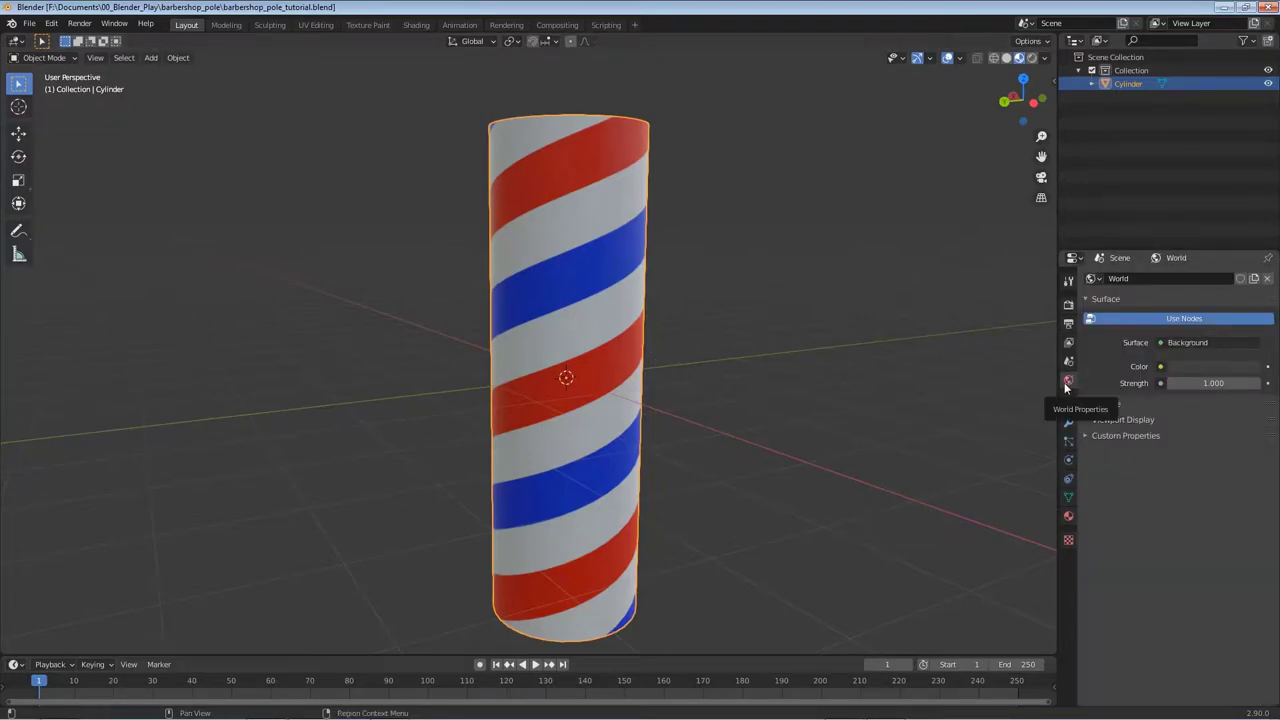
left_click(1160, 367)
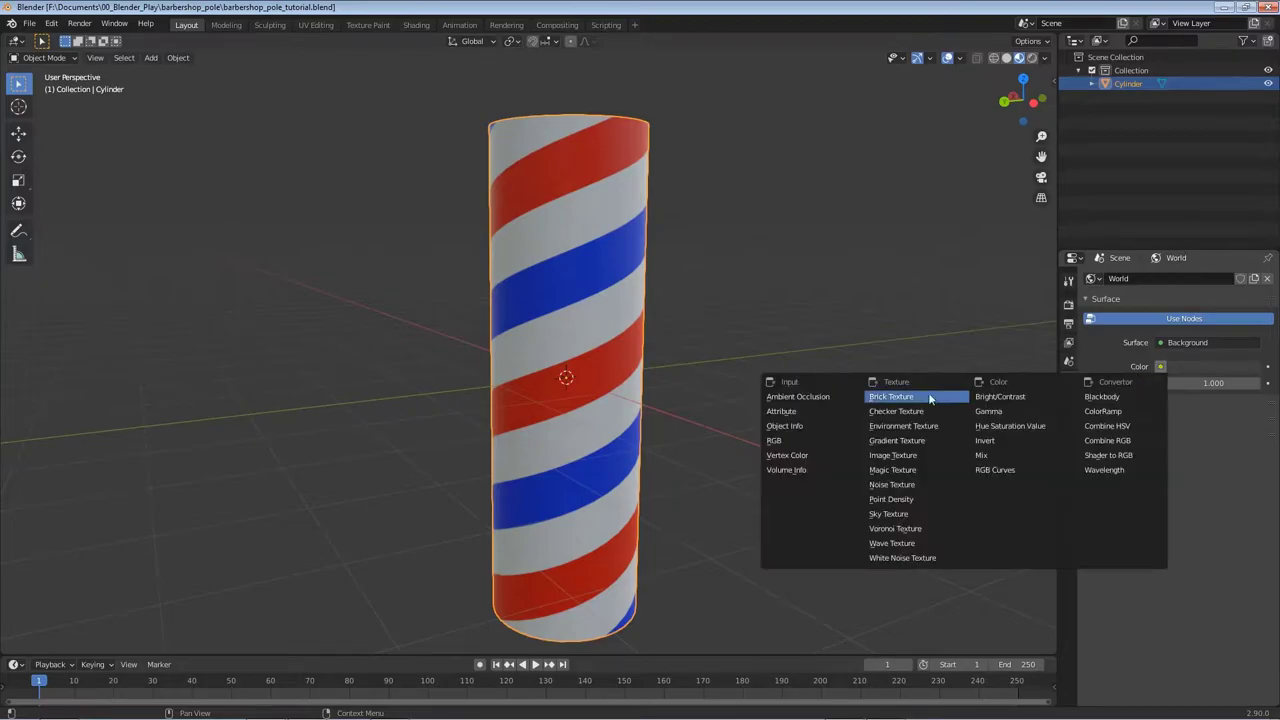
left_click(909, 426)
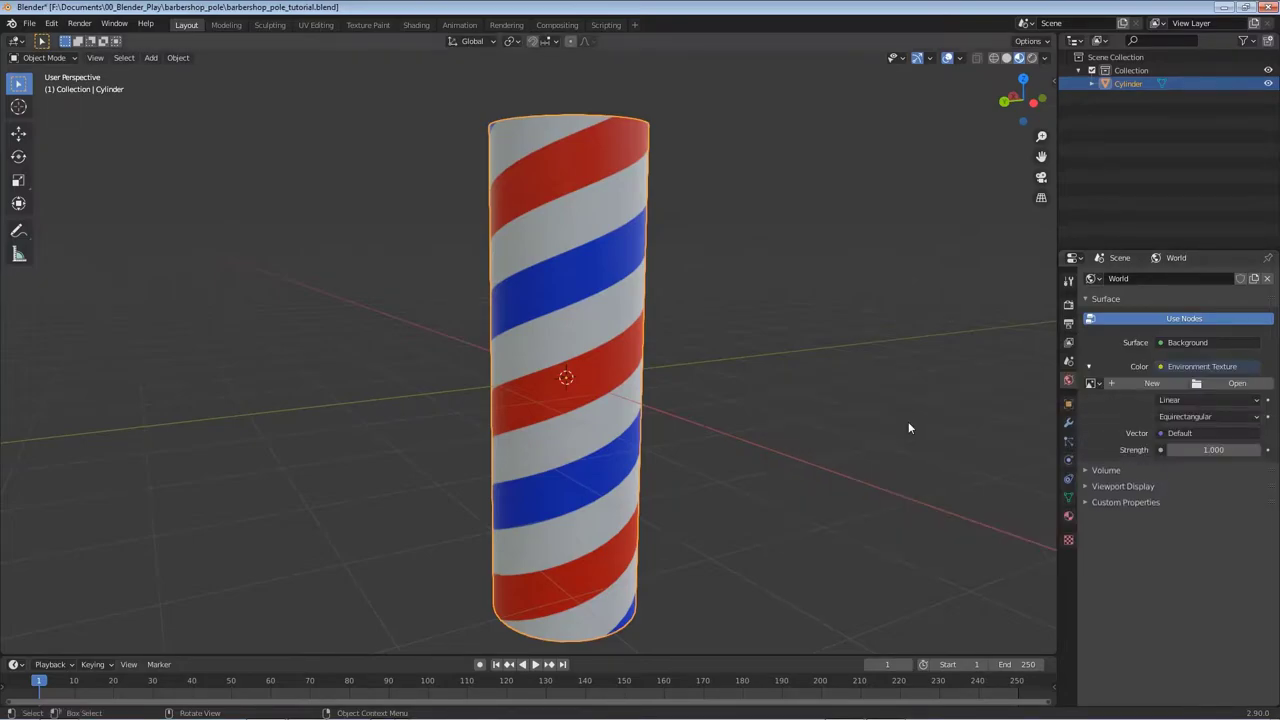
left_click(1229, 384)
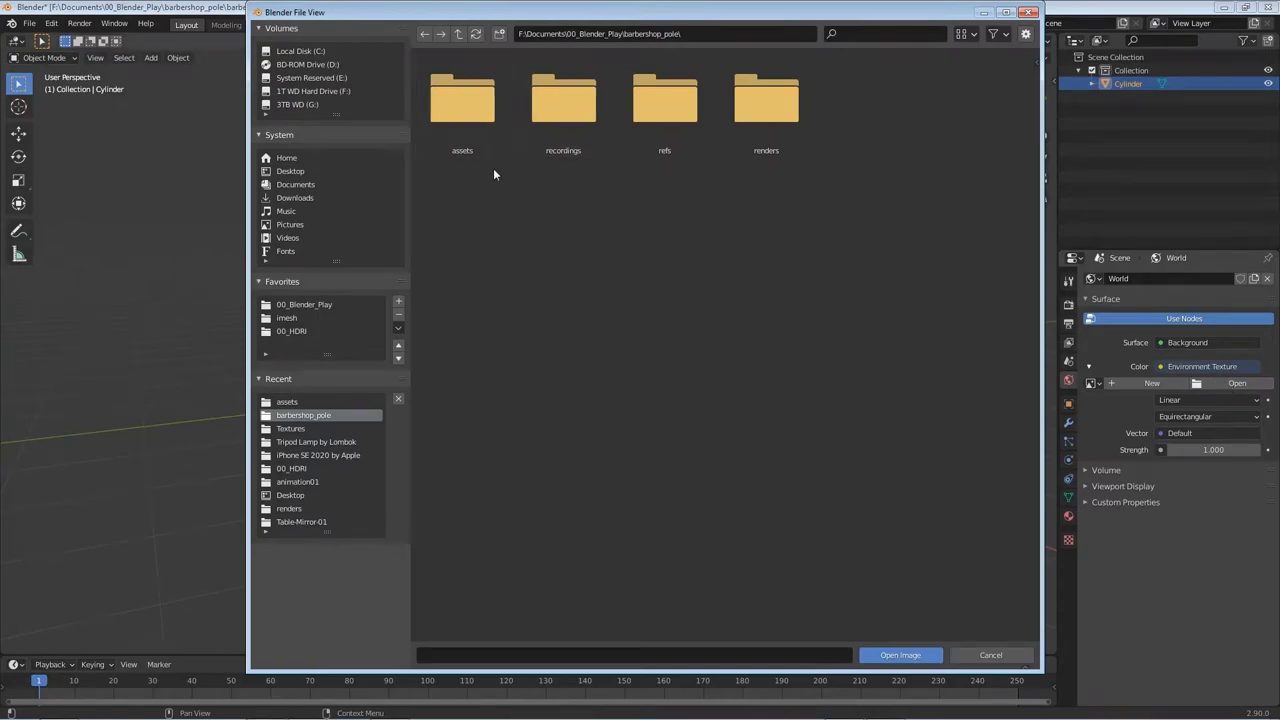
left_click(470, 112)
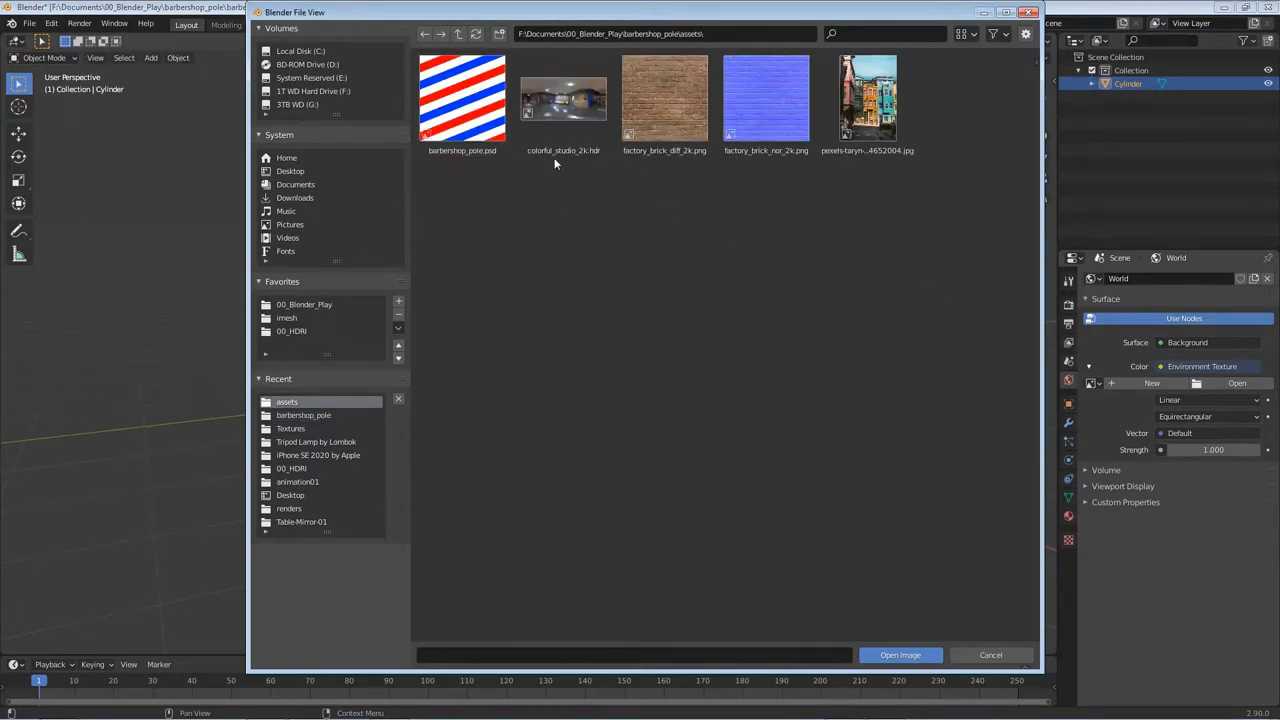
double_click(563, 103)
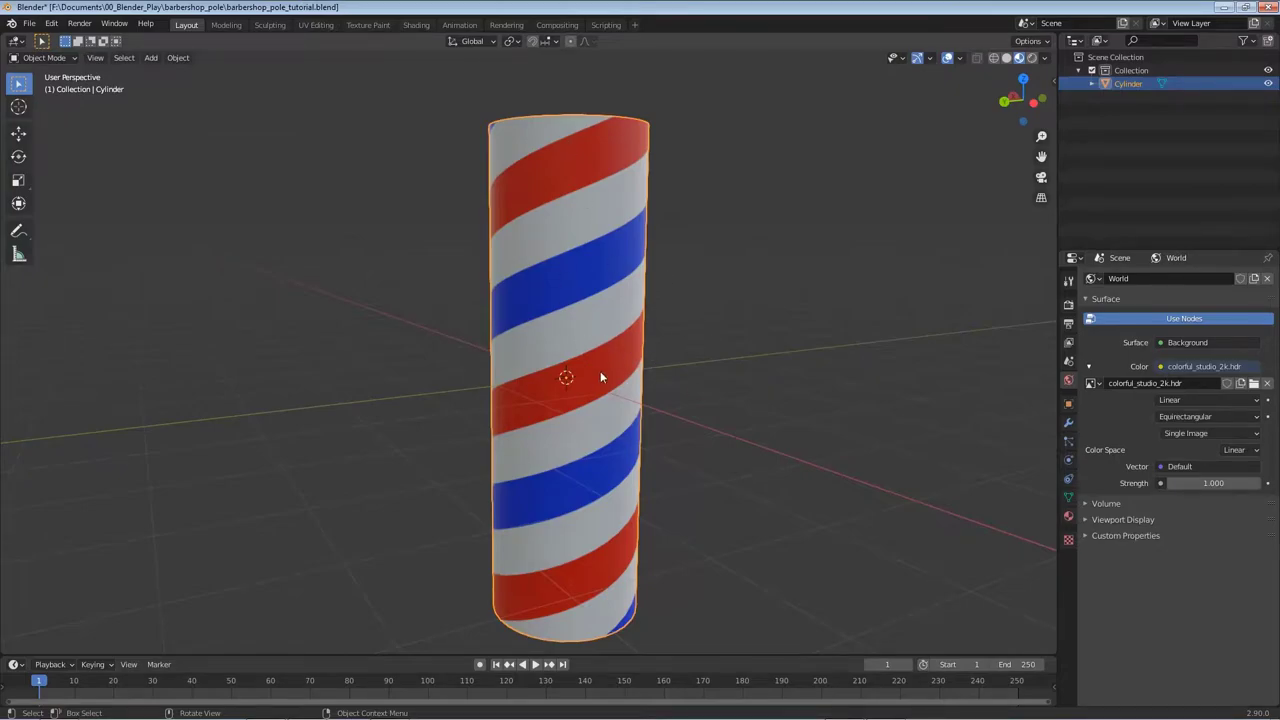
Set the viewport shading to Rendered and inspect the cylinder under the HDRI lighting from several angles.
key("z")
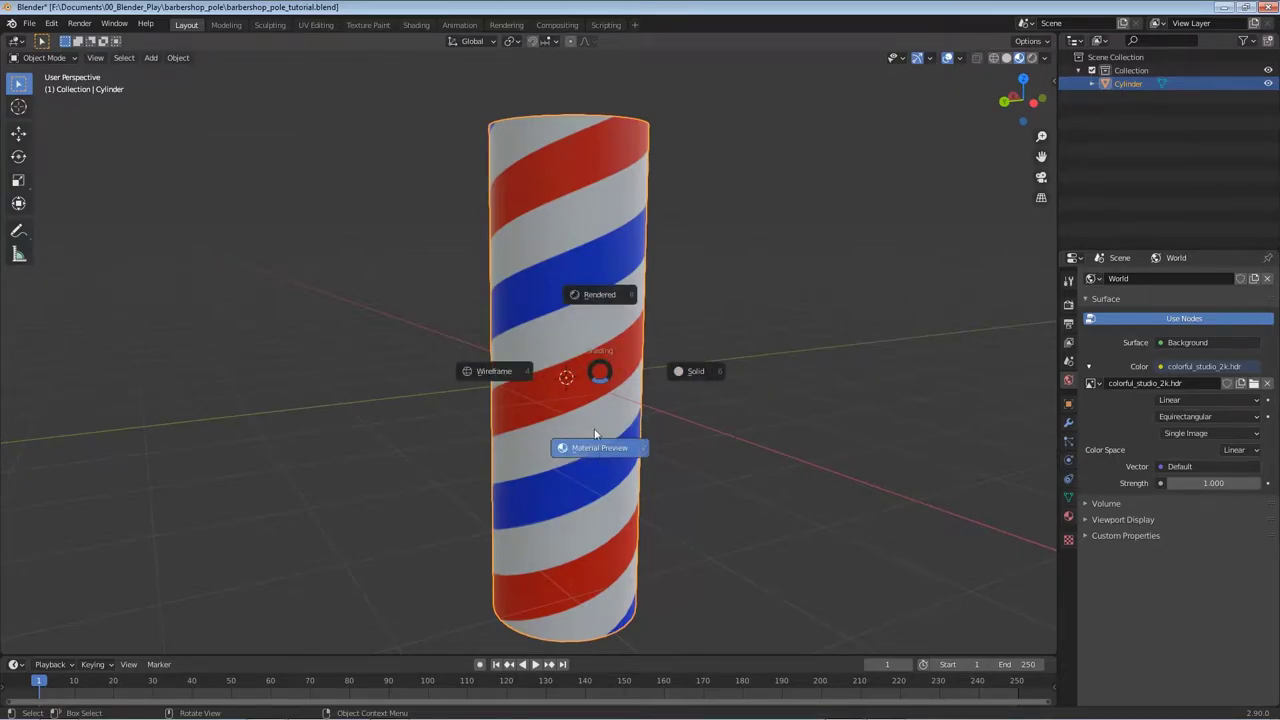
left_click(587, 303)
middle_click_drag(617, 376, 561, 420)
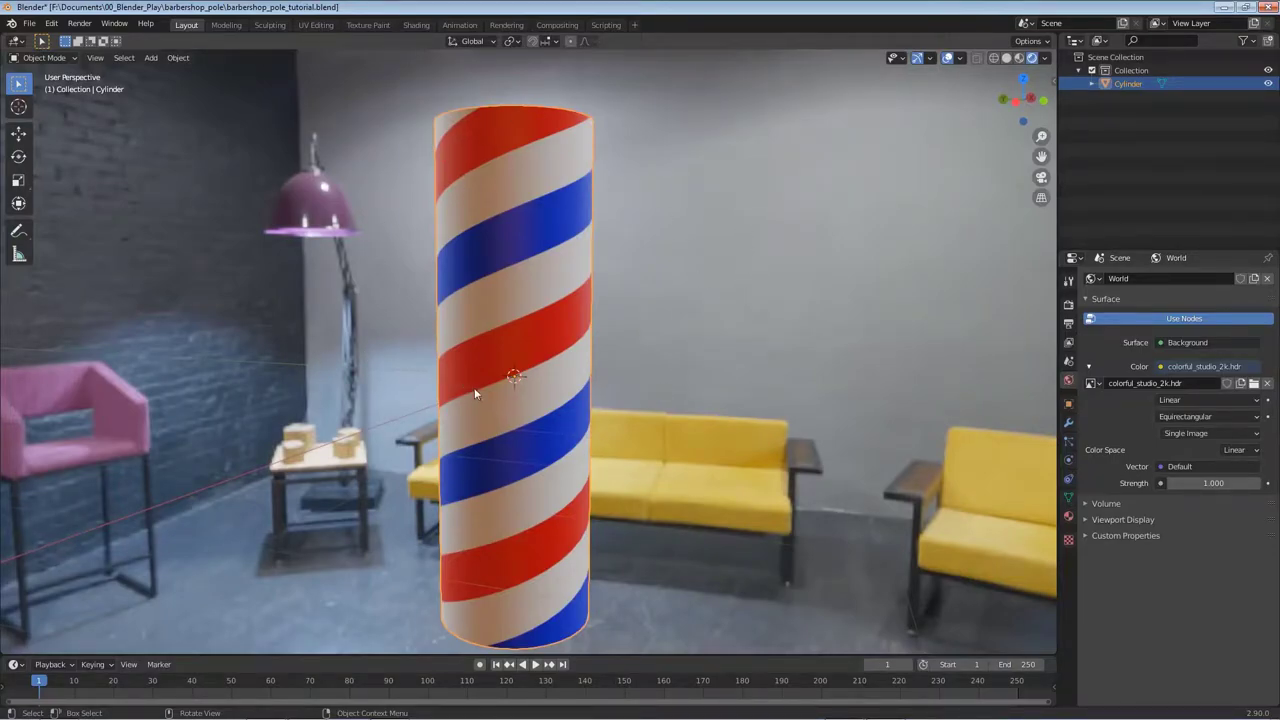
middle_click_drag(440, 400, 546, 460)
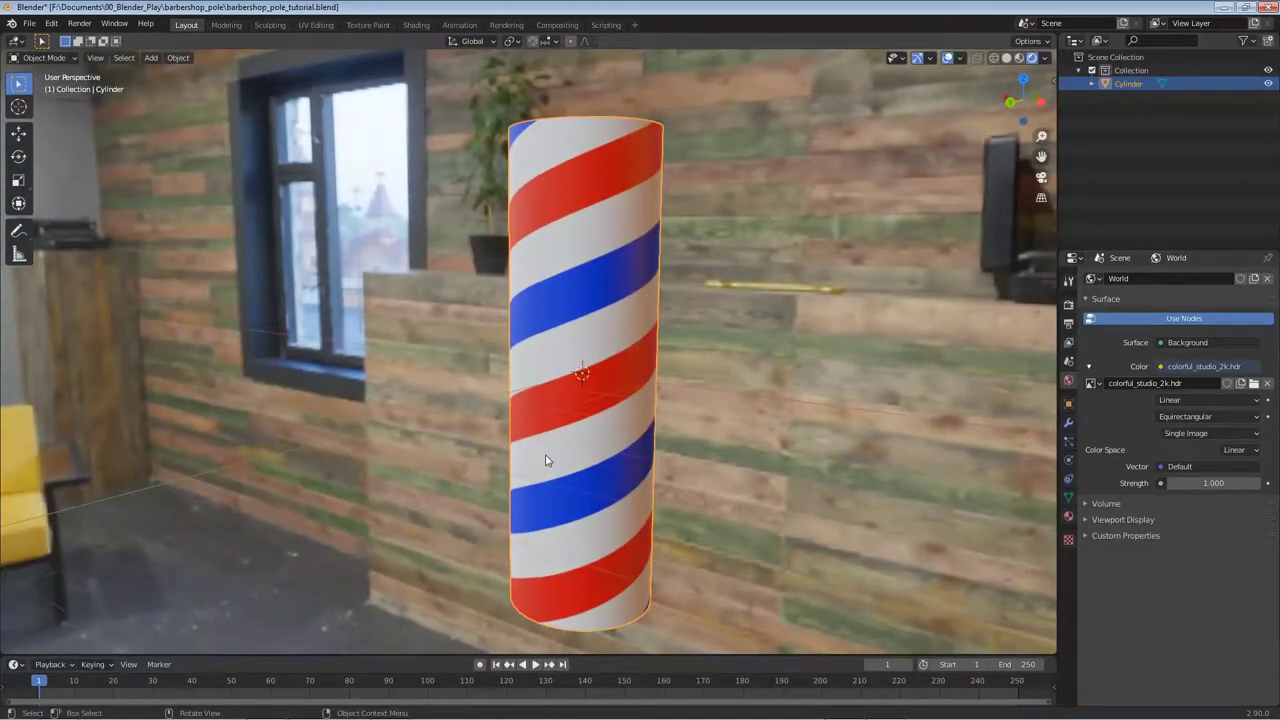
Turn on the Screencast Keys display for the viewport.
key("n")
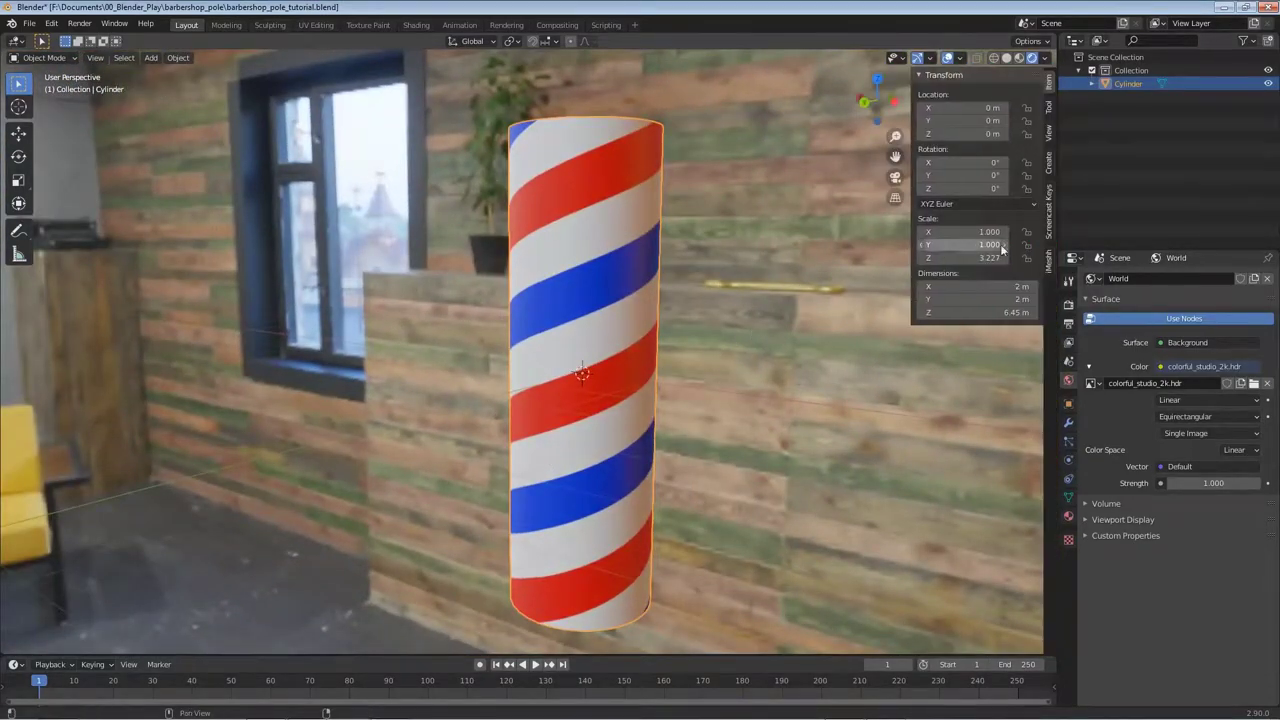
left_click(1048, 210)
left_click(968, 94)
left_click(1048, 80)
key("n")
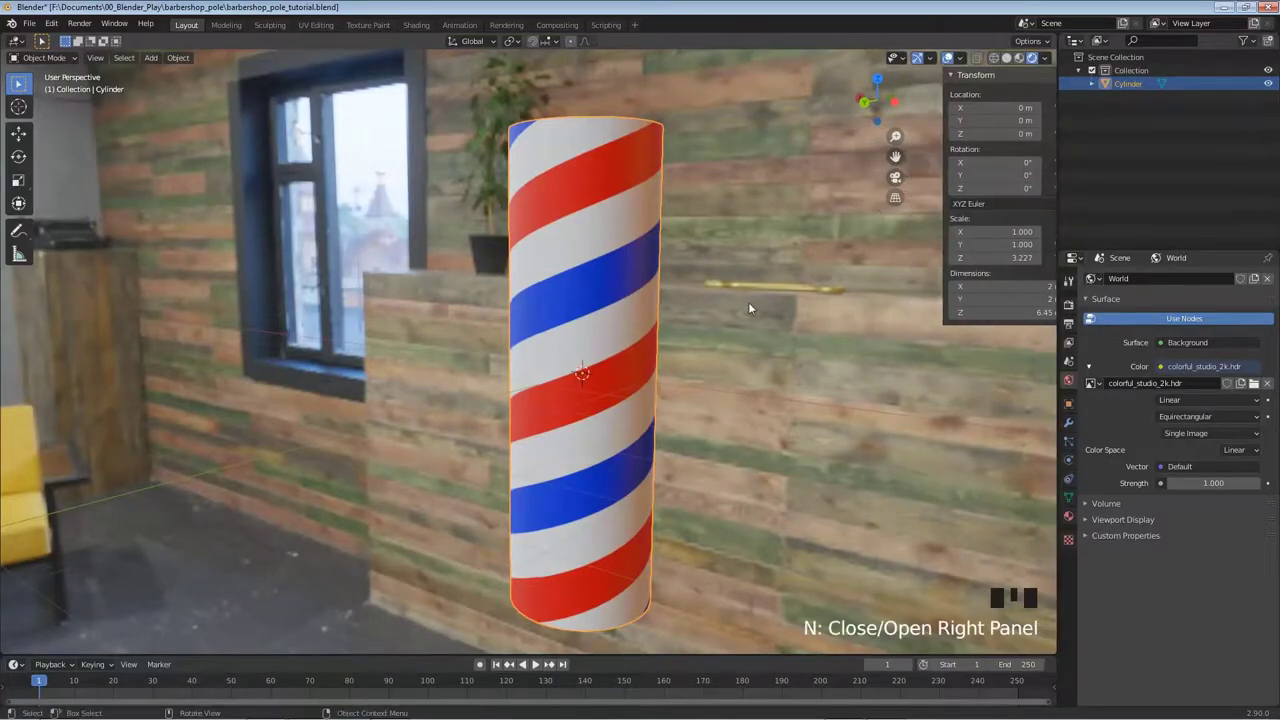
Enable Transparent film in the render settings to hide the HDRI background, and save the file in front view.
middle_click_drag(670, 387, 572, 378)
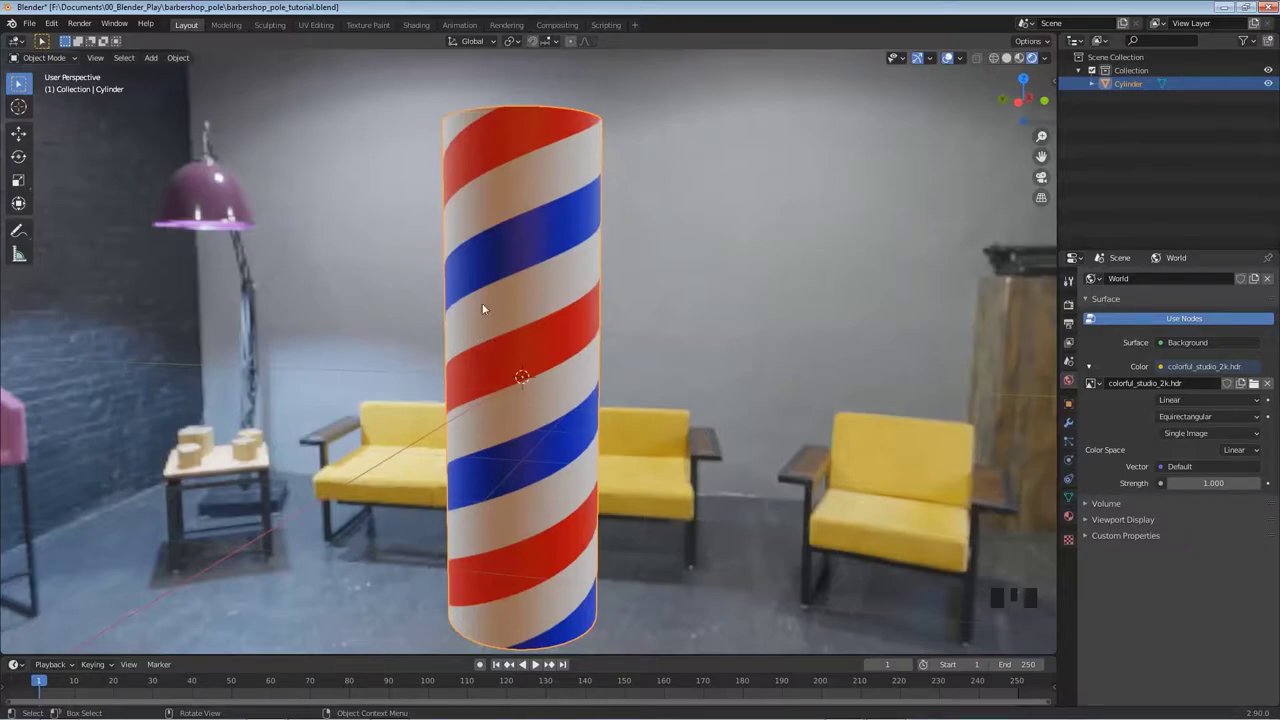
left_click(1068, 306)
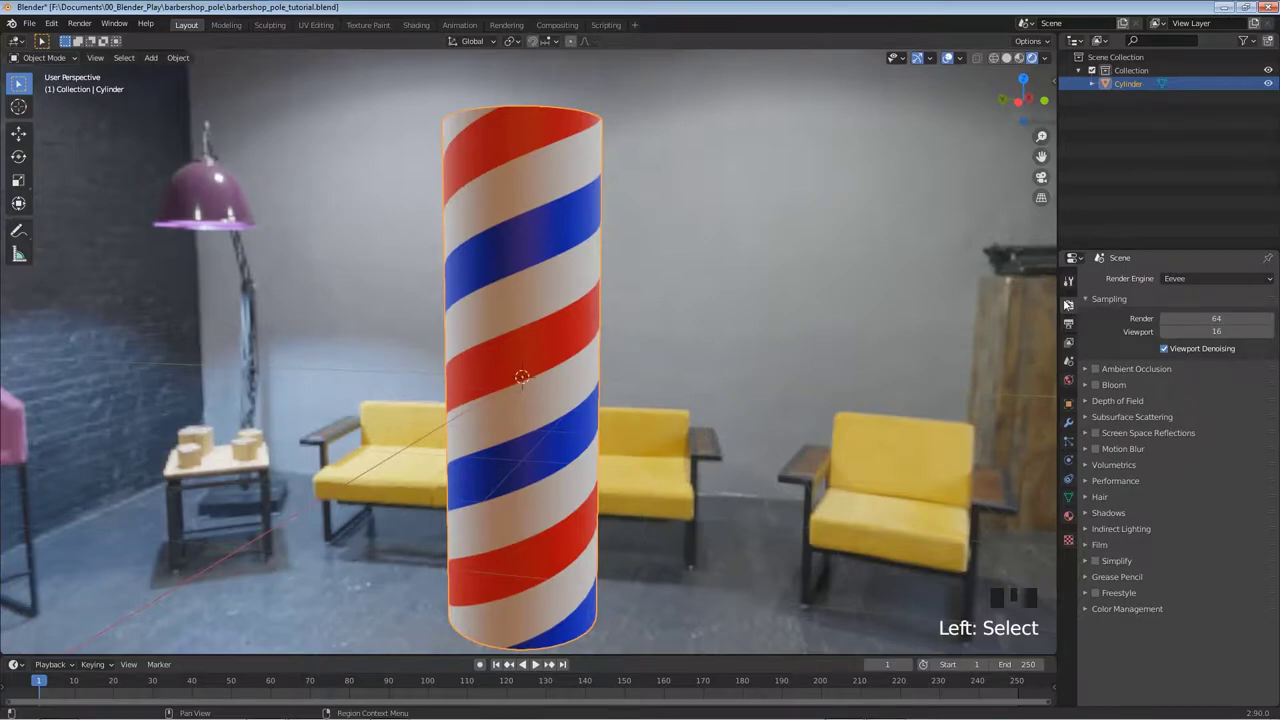
left_click(1100, 545)
left_click(1158, 579)
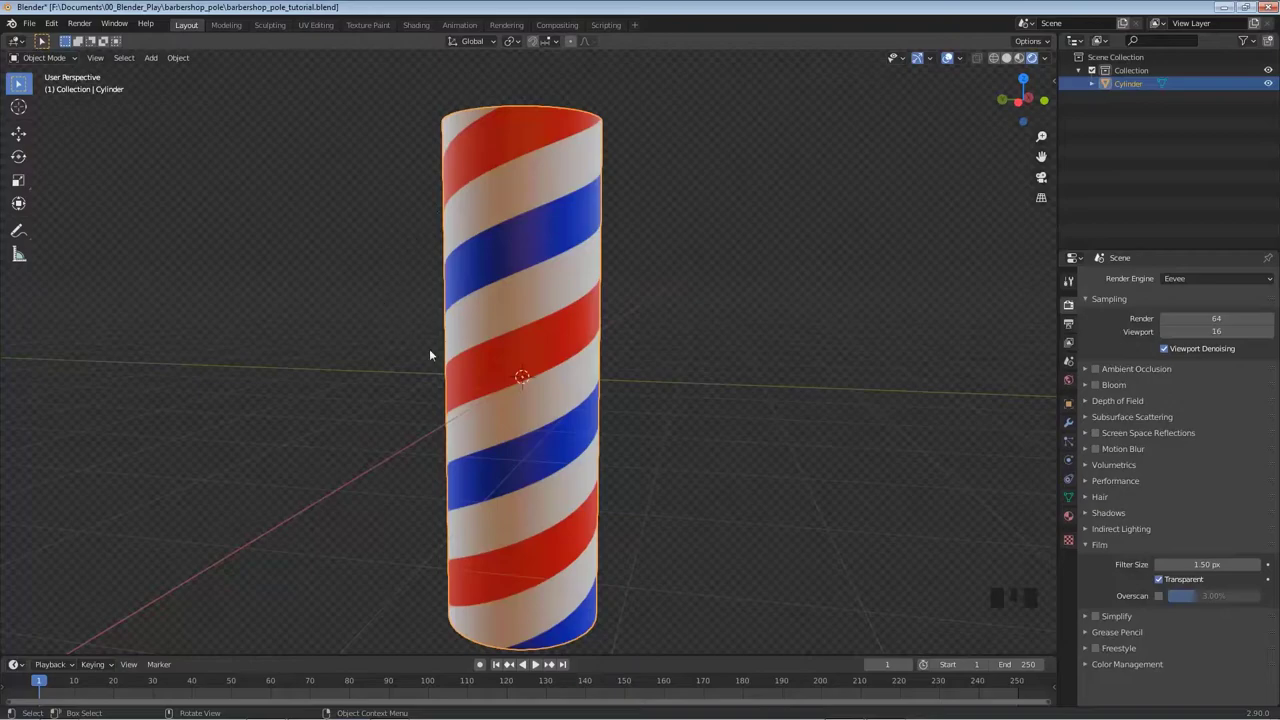
mouse_move(590, 393)
middle_mouse_down()
mouse_move(646, 390)
mouse_move(574, 395)
middle_mouse_up()
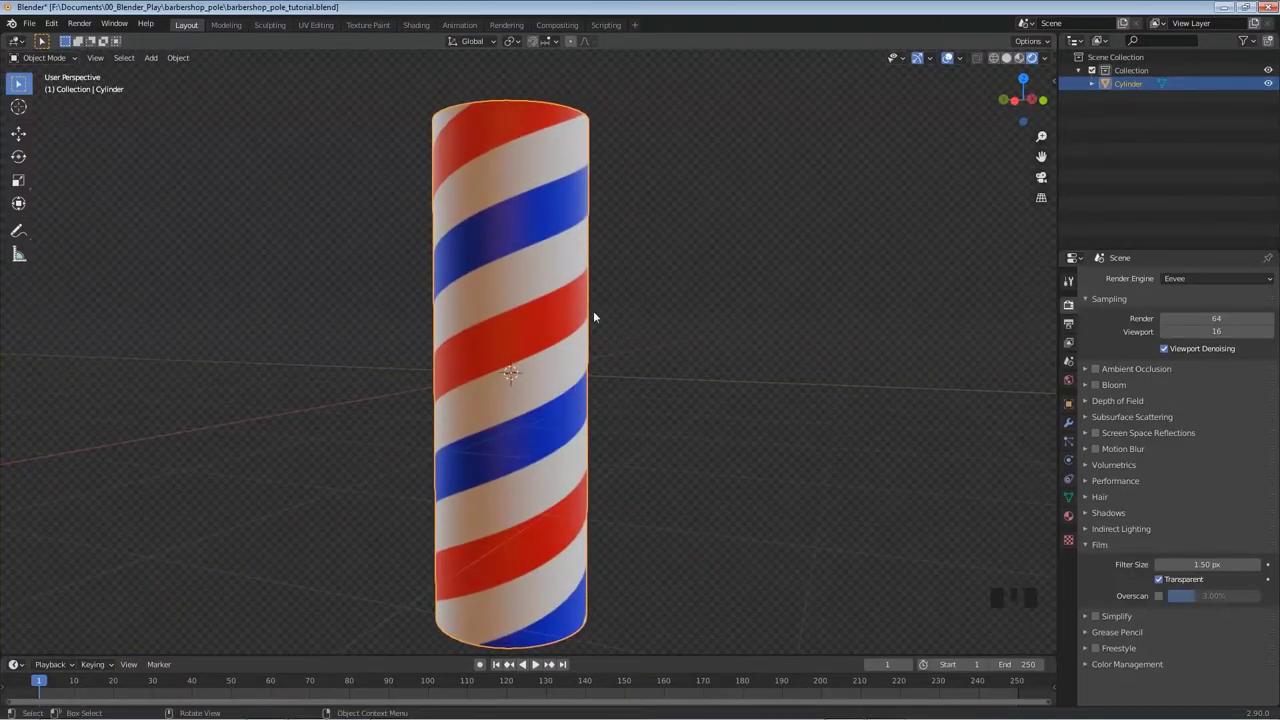
key("KP_1")
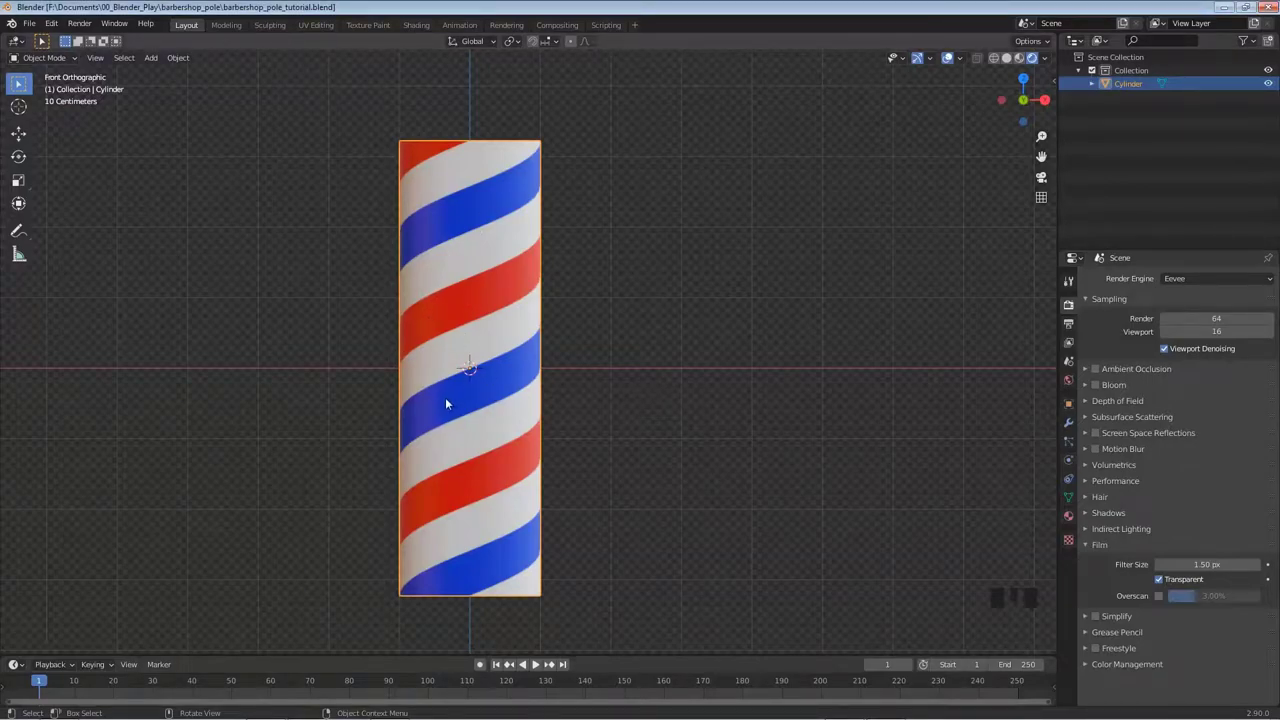
Lower the roughness of the cylinder's striped material to about 0.103 and save the file.
left_click(1068, 518)
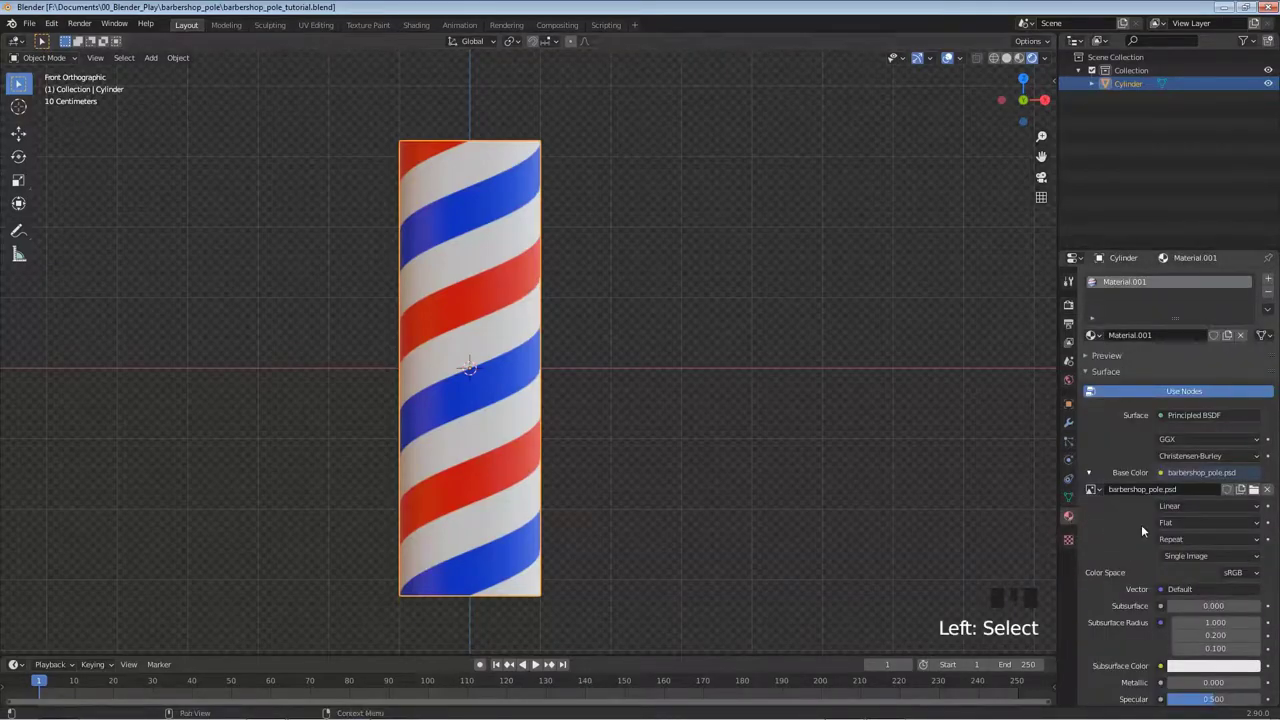
scroll(1135, 533, "down", 2)
scroll(1133, 535, "down", 4)
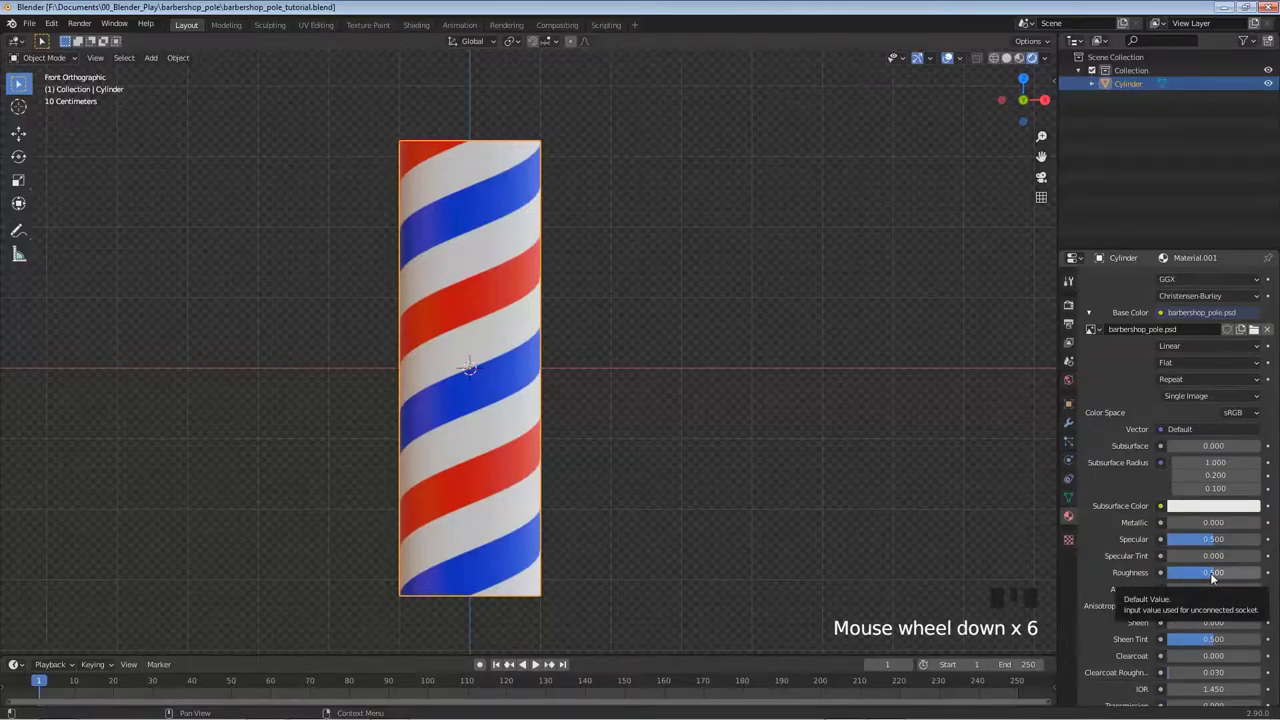
left_click_drag(1212, 577, 1167, 572)
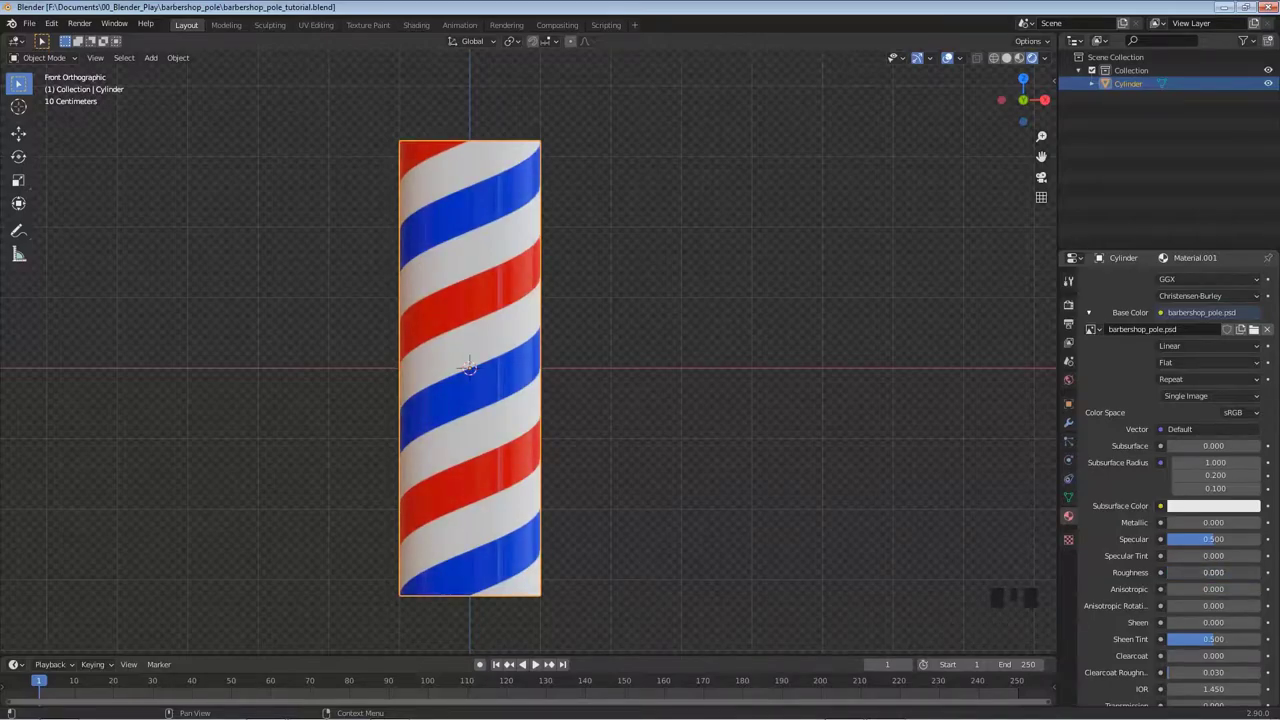
left_click_drag(1167, 572, 1176, 572)
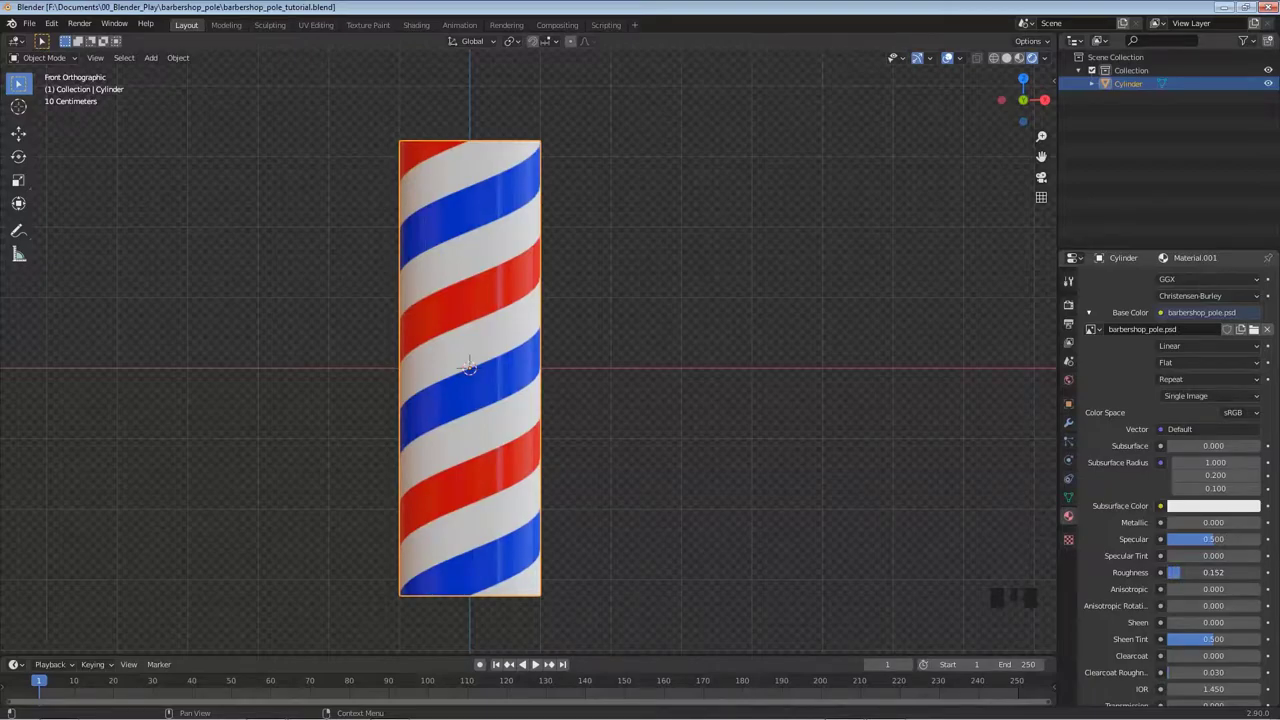
left_click_drag(1179, 572, 1174, 572)
left_click(1172, 572)
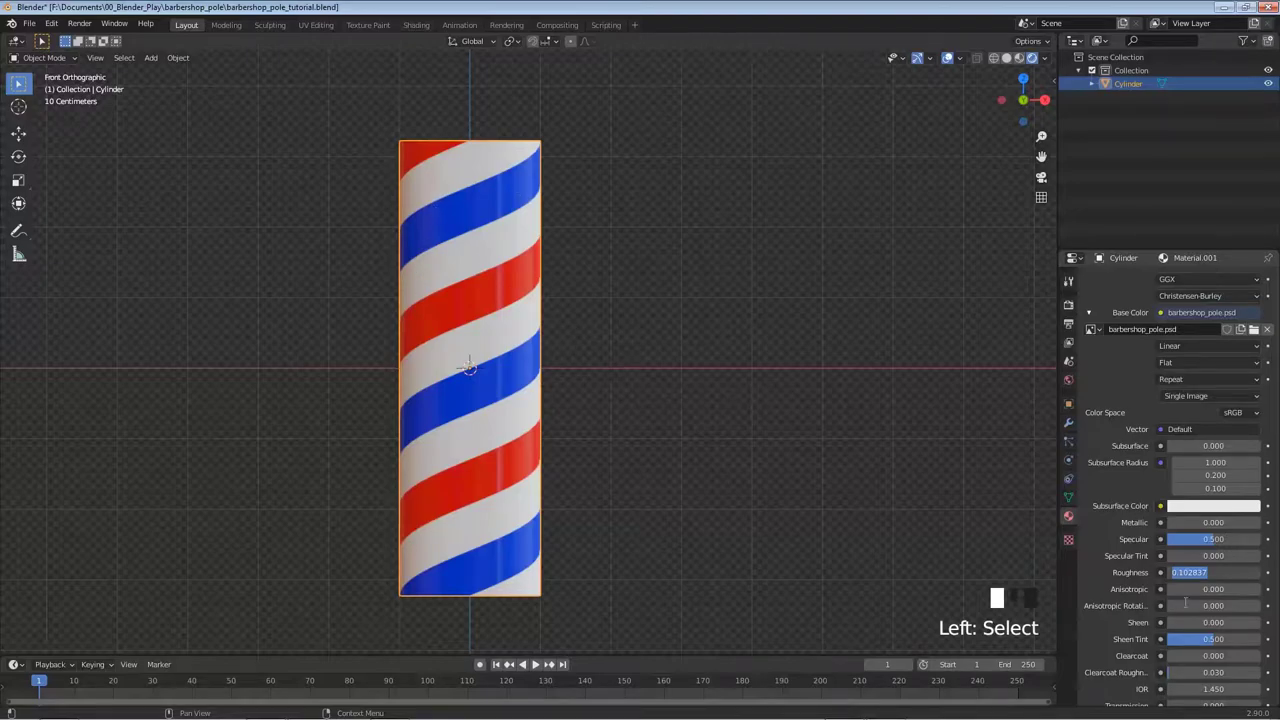
key("Return")
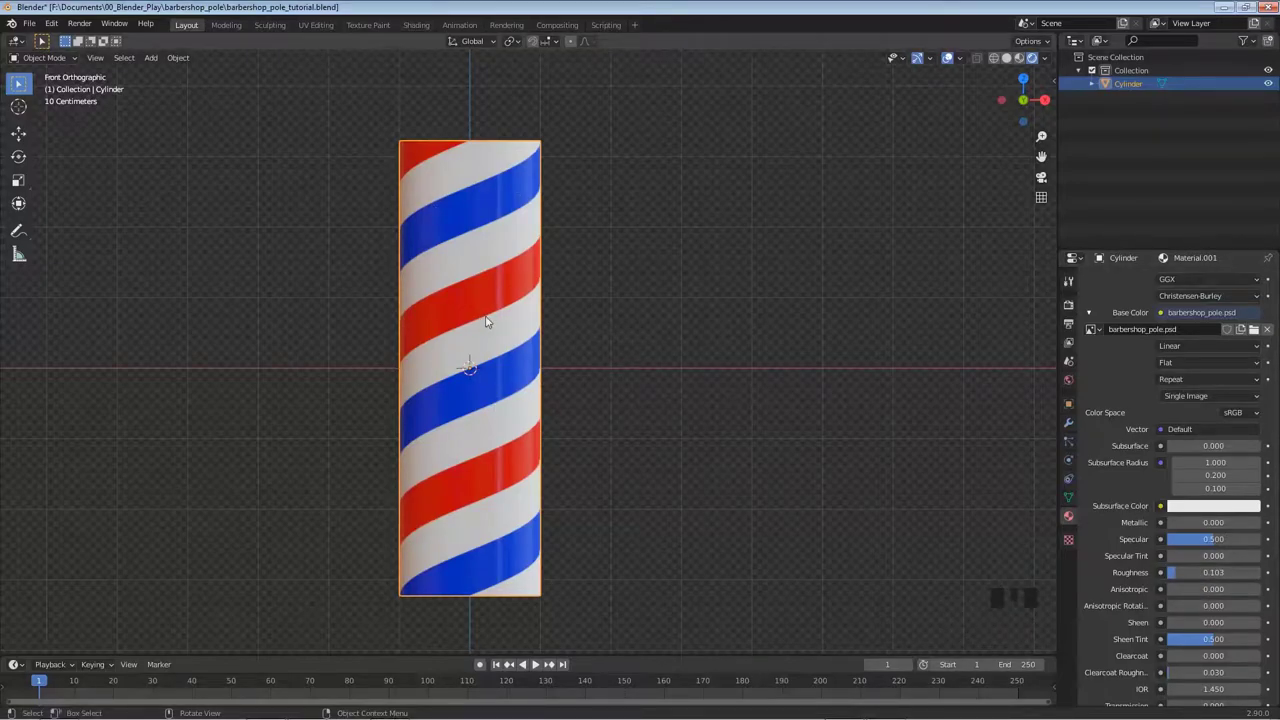
key("ctrl+s")
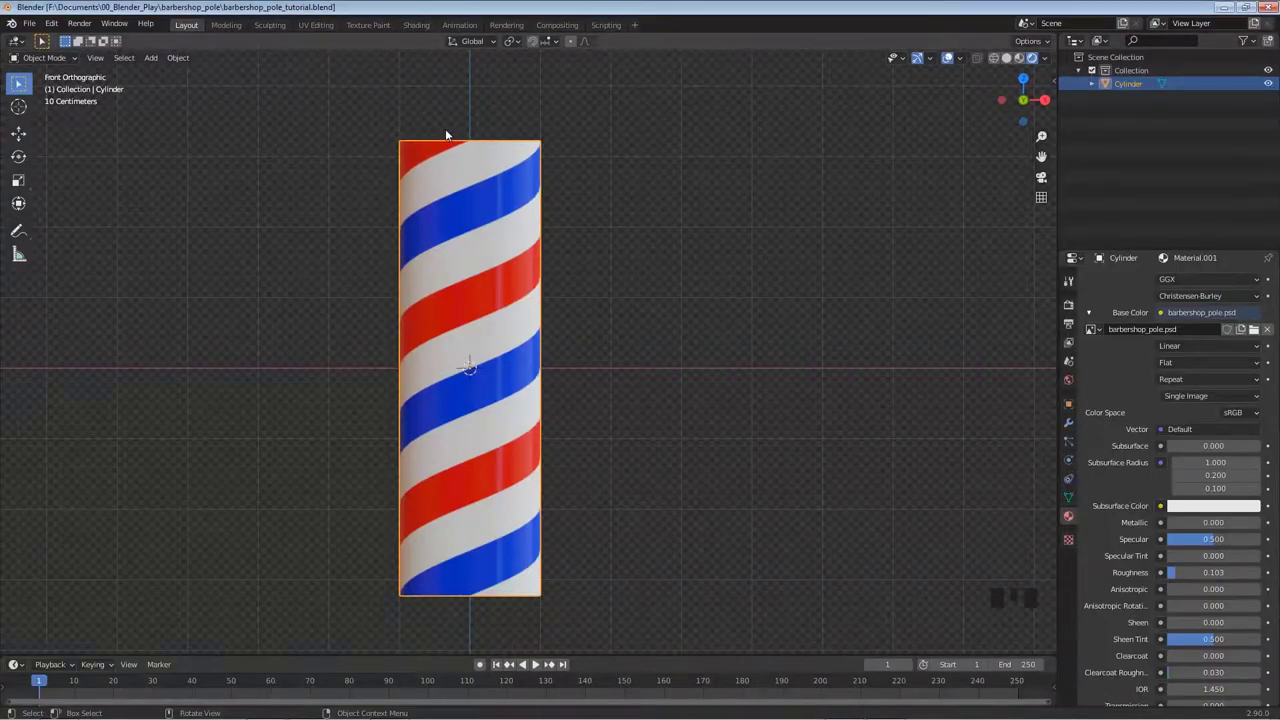
Add a mesh circle and raise it along Z to just above the top edge of the striped cylinder.
key("shift+a")
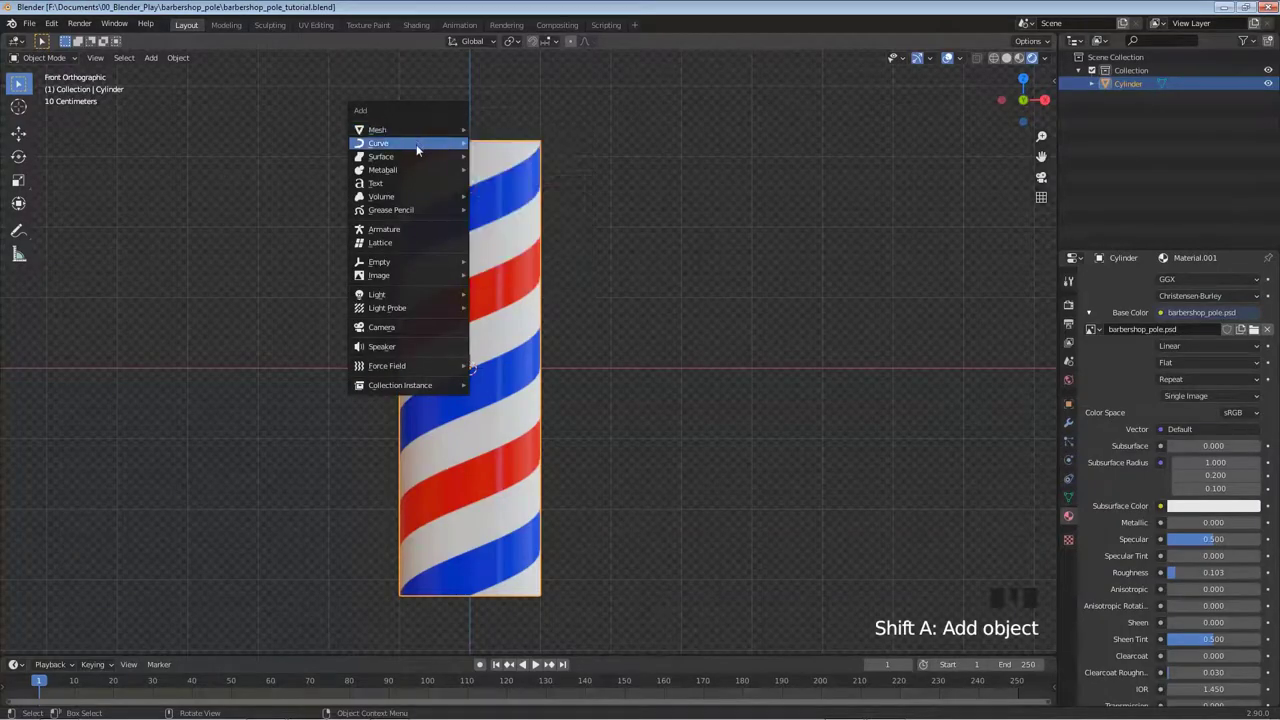
mouse_move(429, 130)
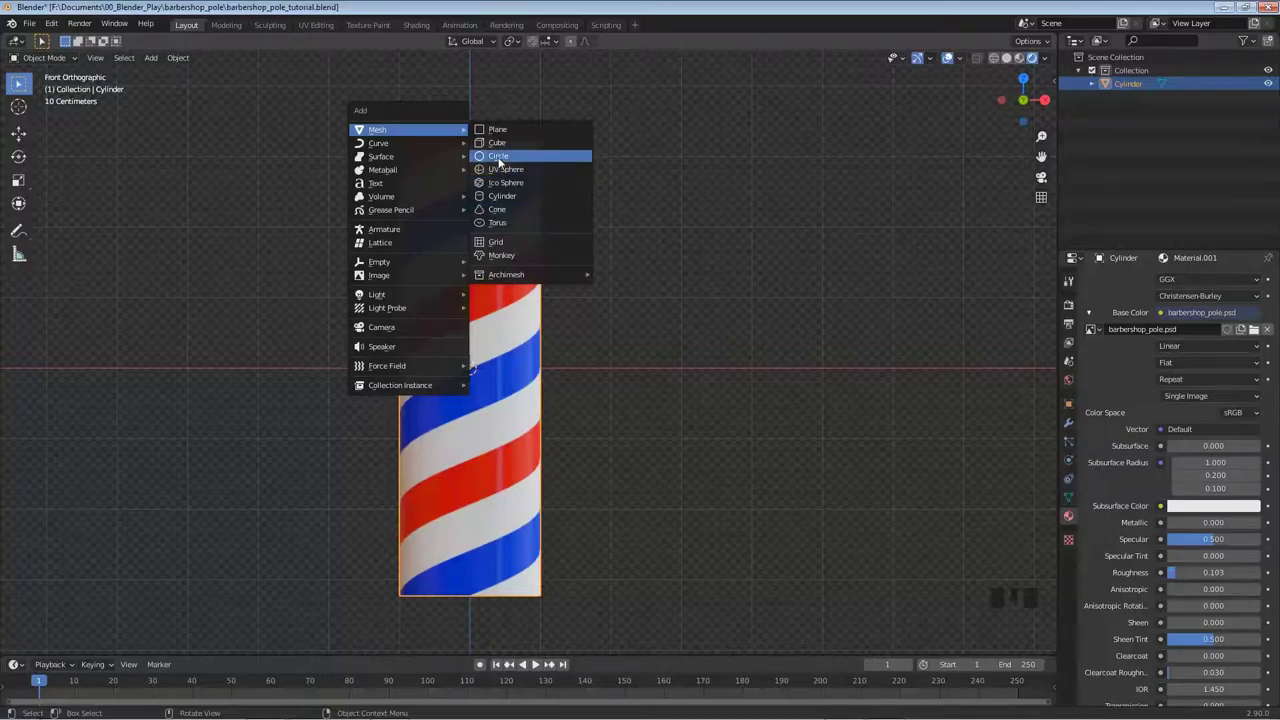
left_click(498, 157)
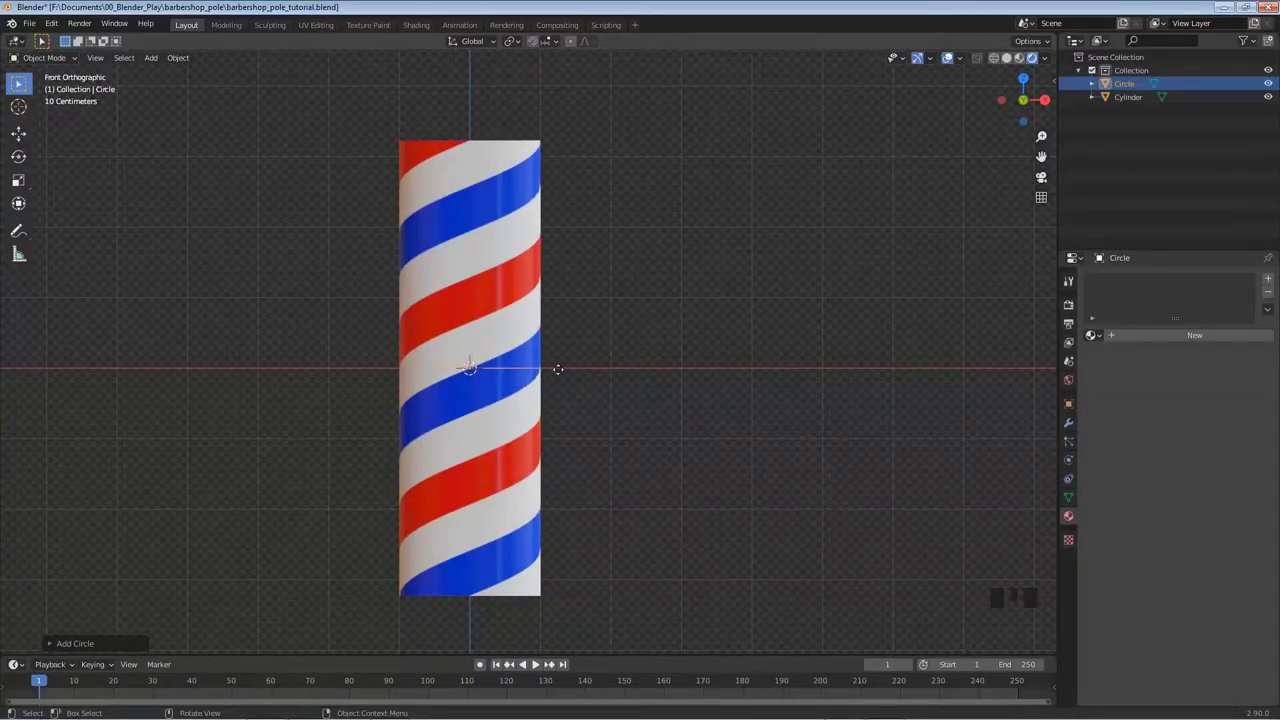
key("g")
key("z")
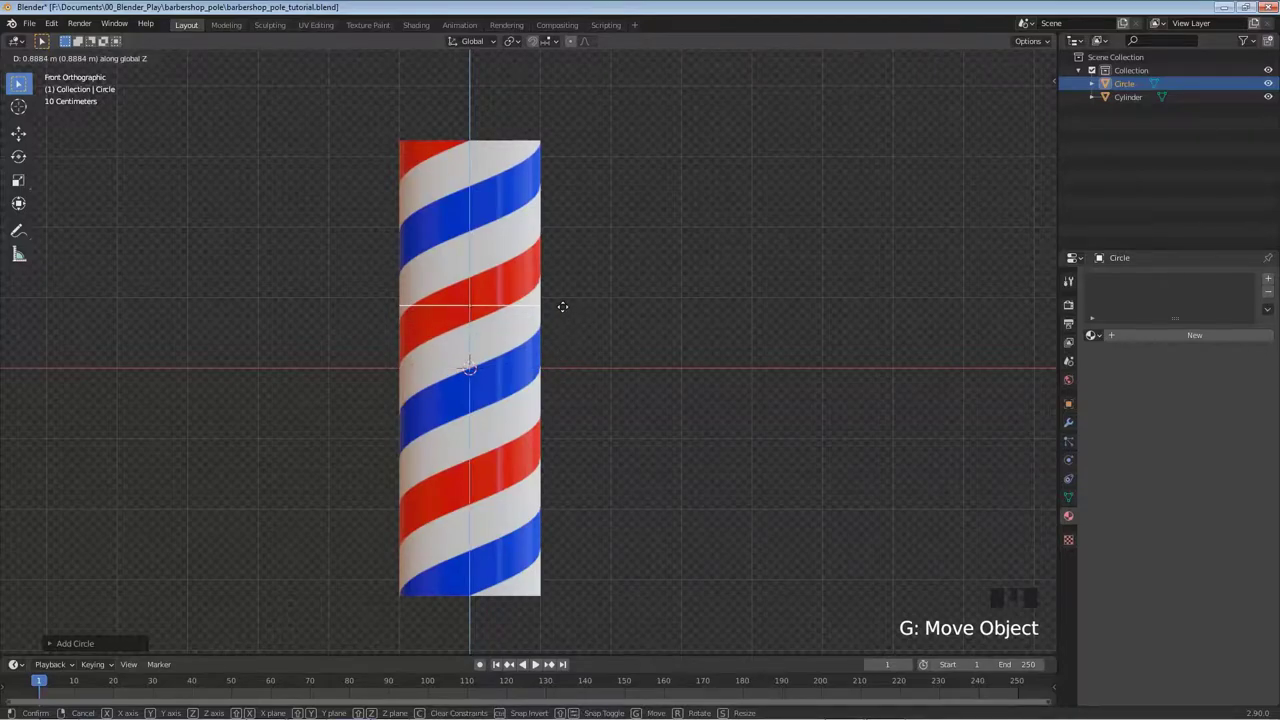
left_click(574, 136)
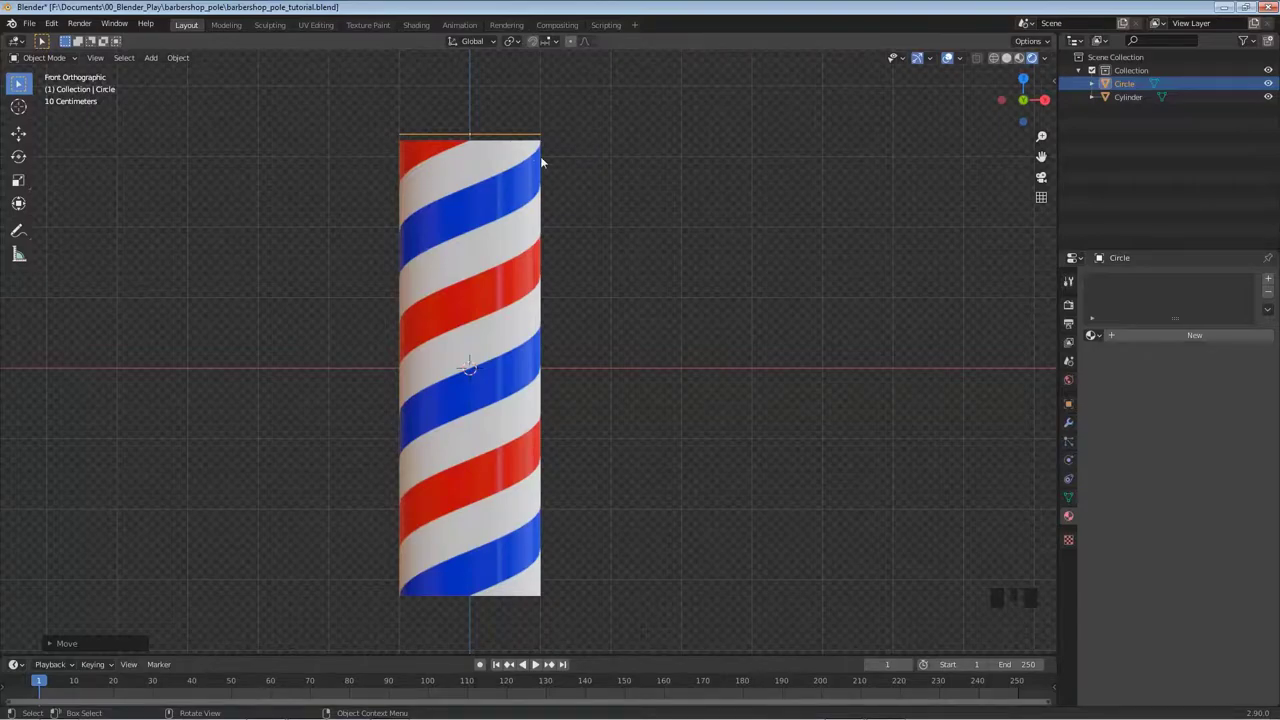
Scale the circle to about 1.22 and lower it along Z by about 0.20 m, just below the cylinder's top edge.
scroll(564, 232, "up", 1)
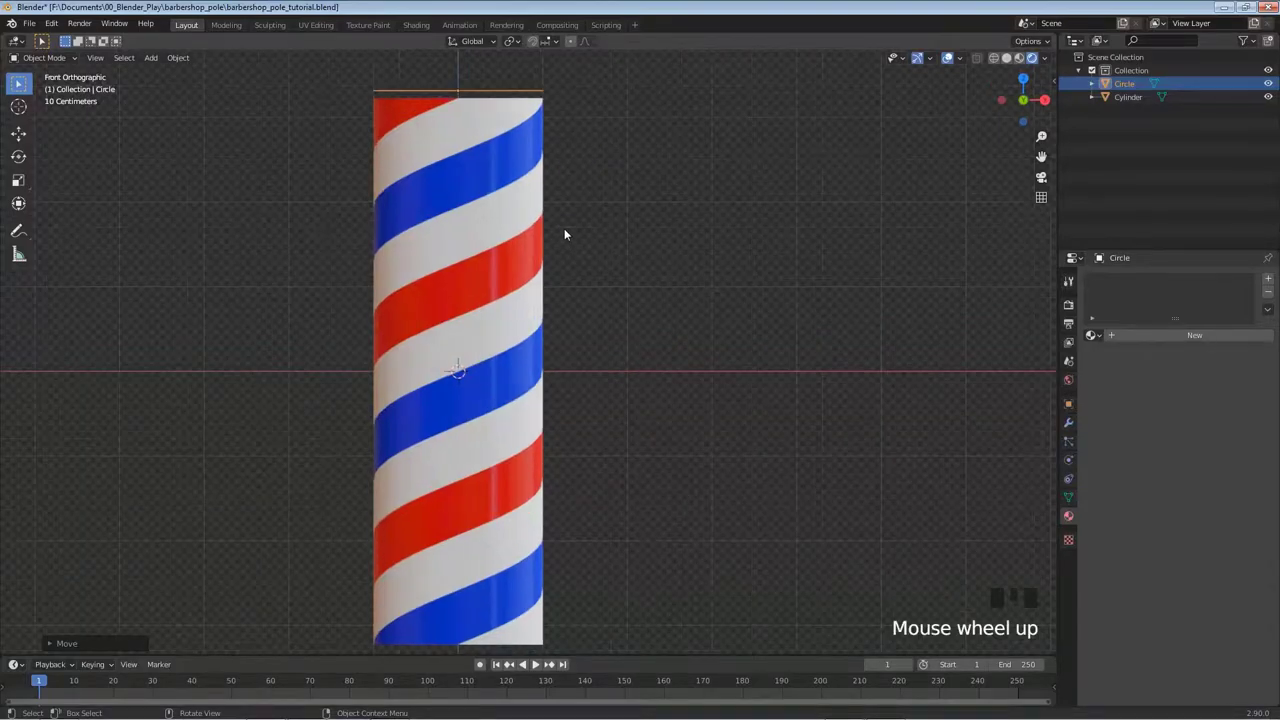
scroll(567, 232, "up", 1)
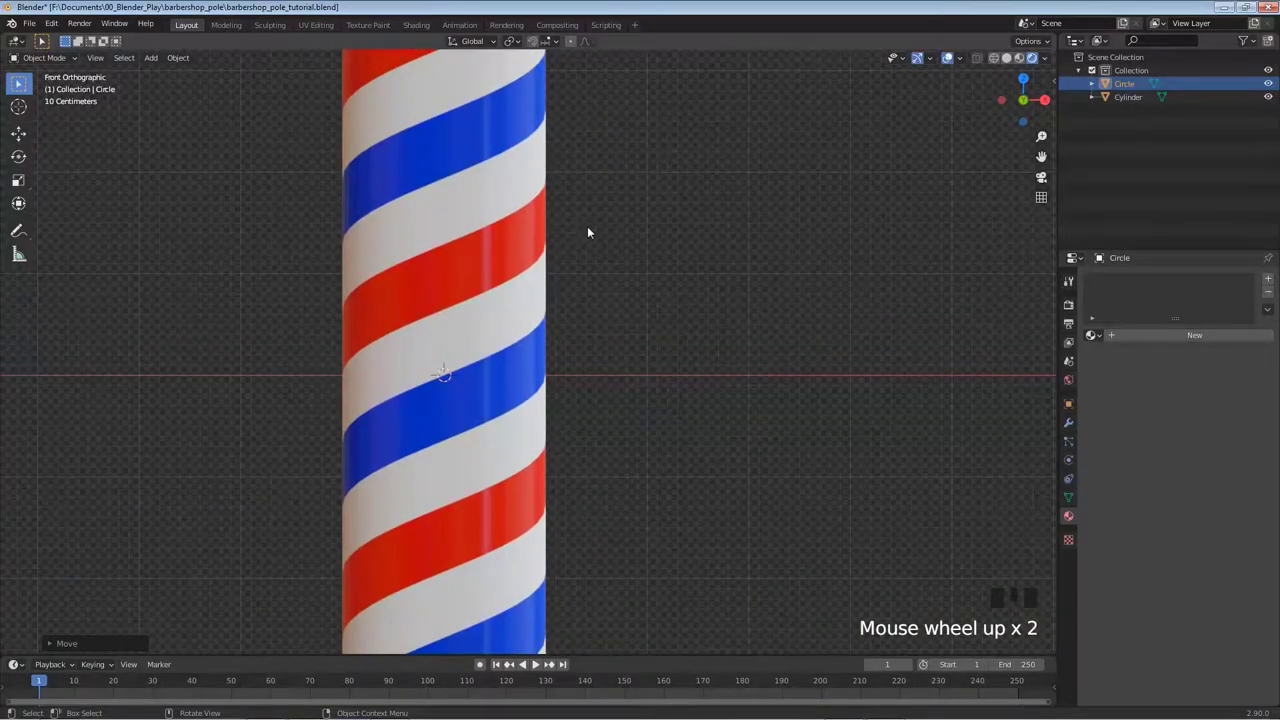
middle_click_drag(606, 158, 683, 423, "shift")
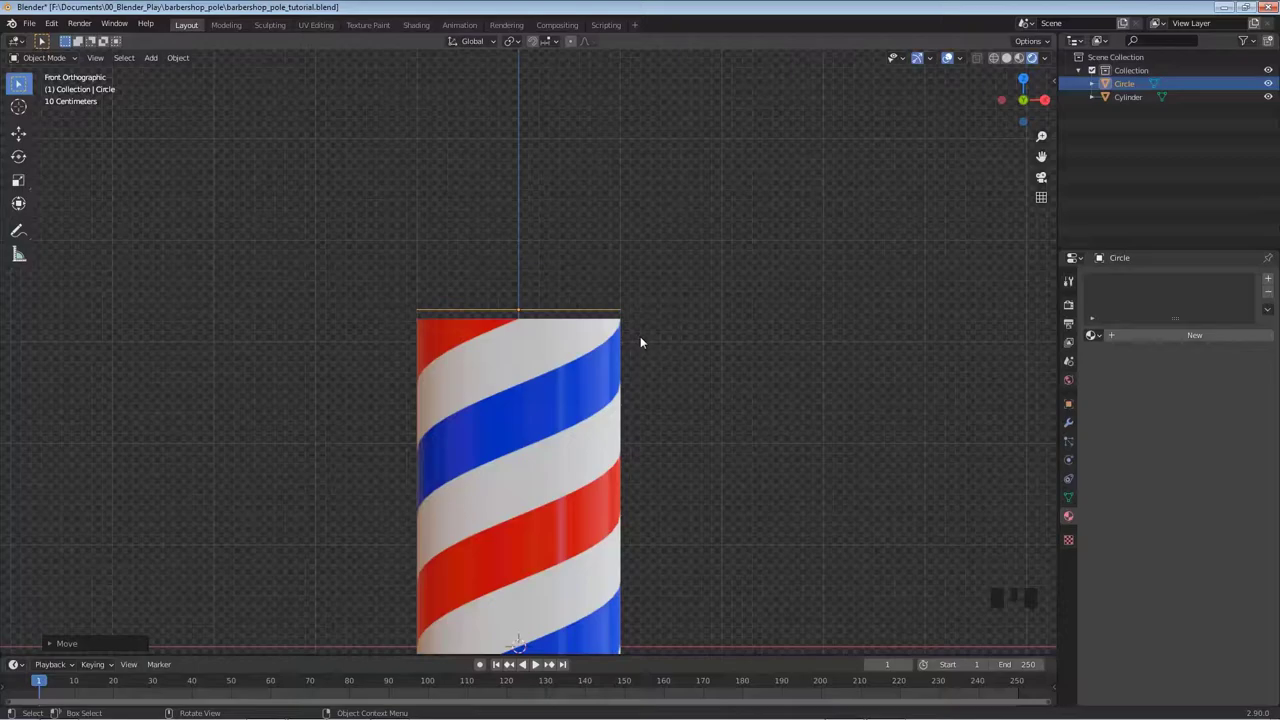
key("s")
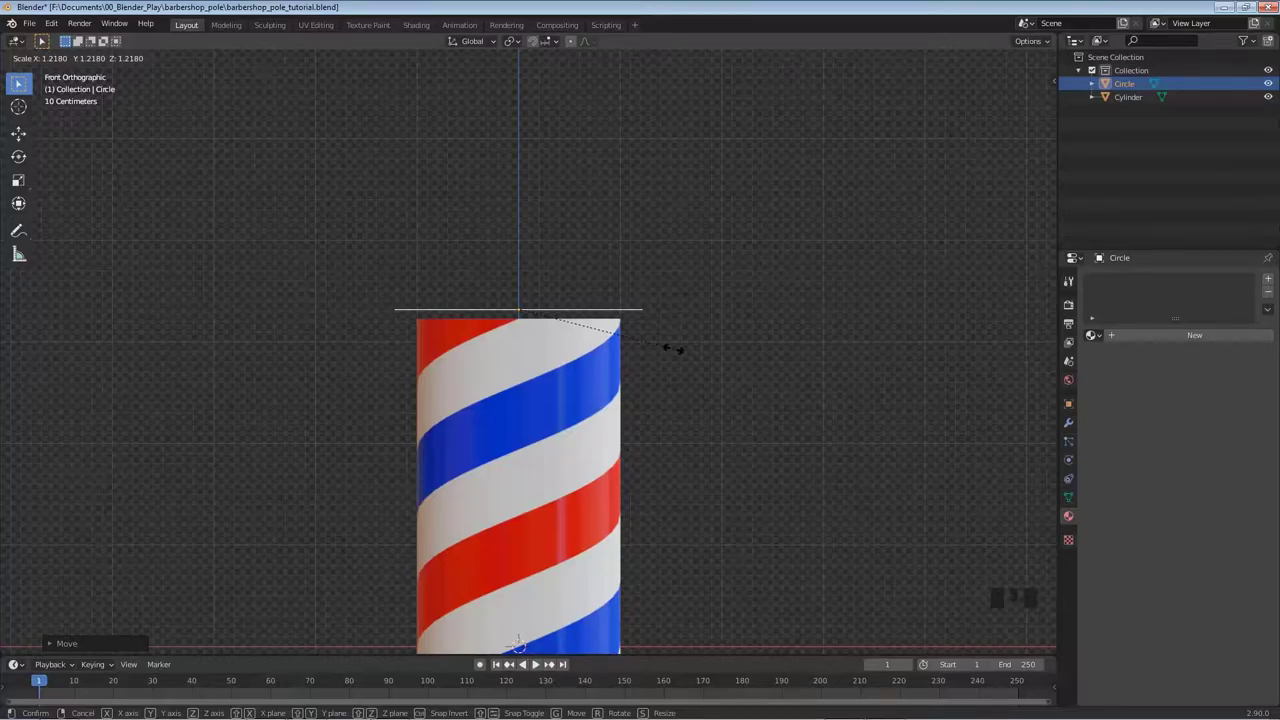
left_click(673, 349)
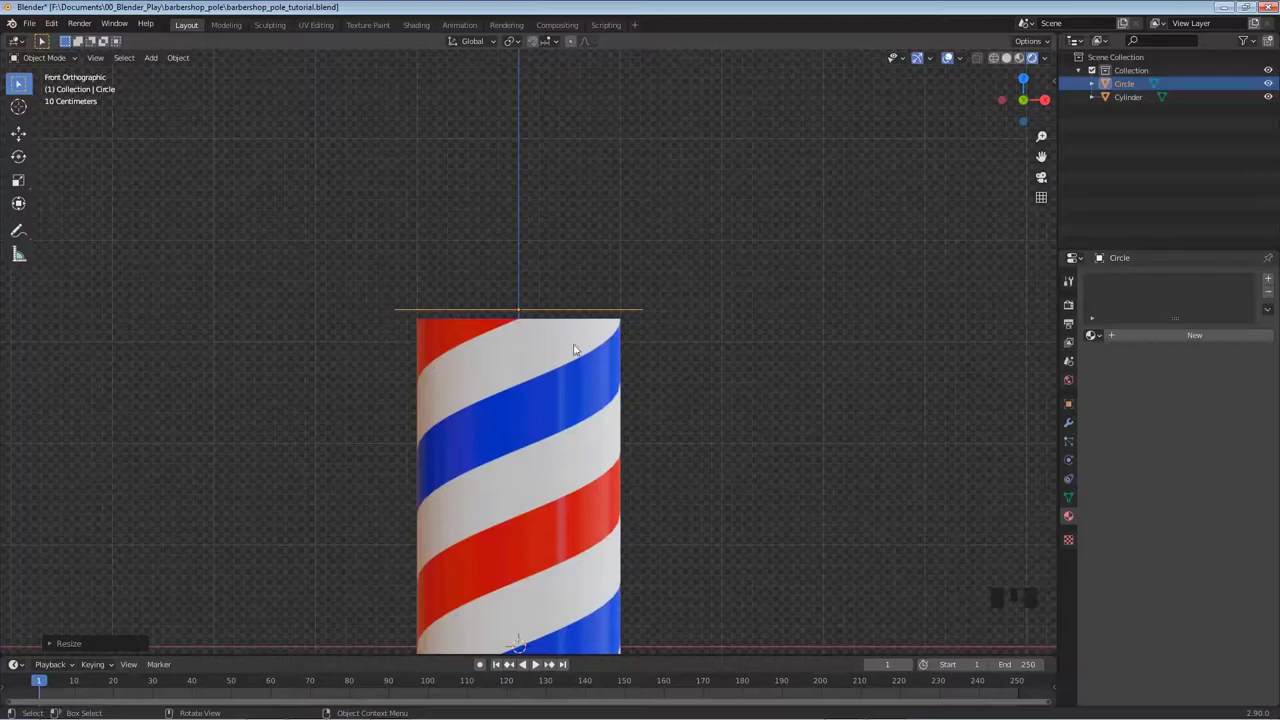
key("g")
key("z")
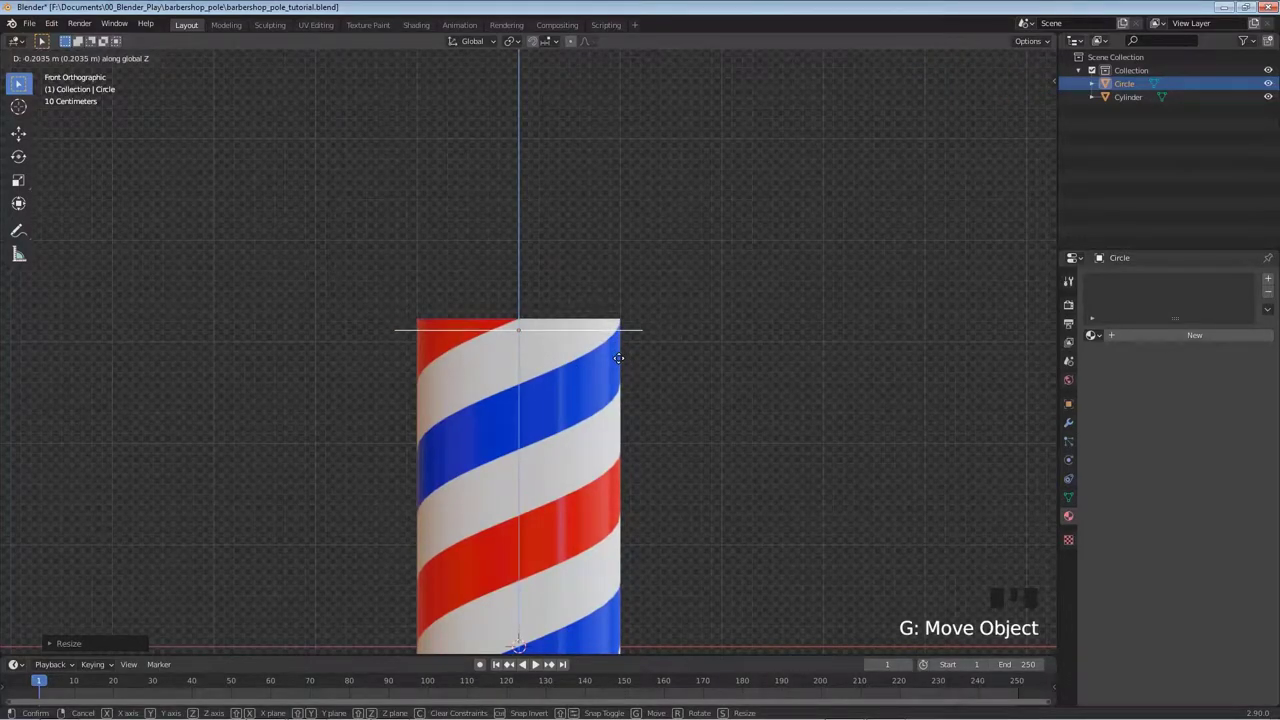
left_click(619, 358)
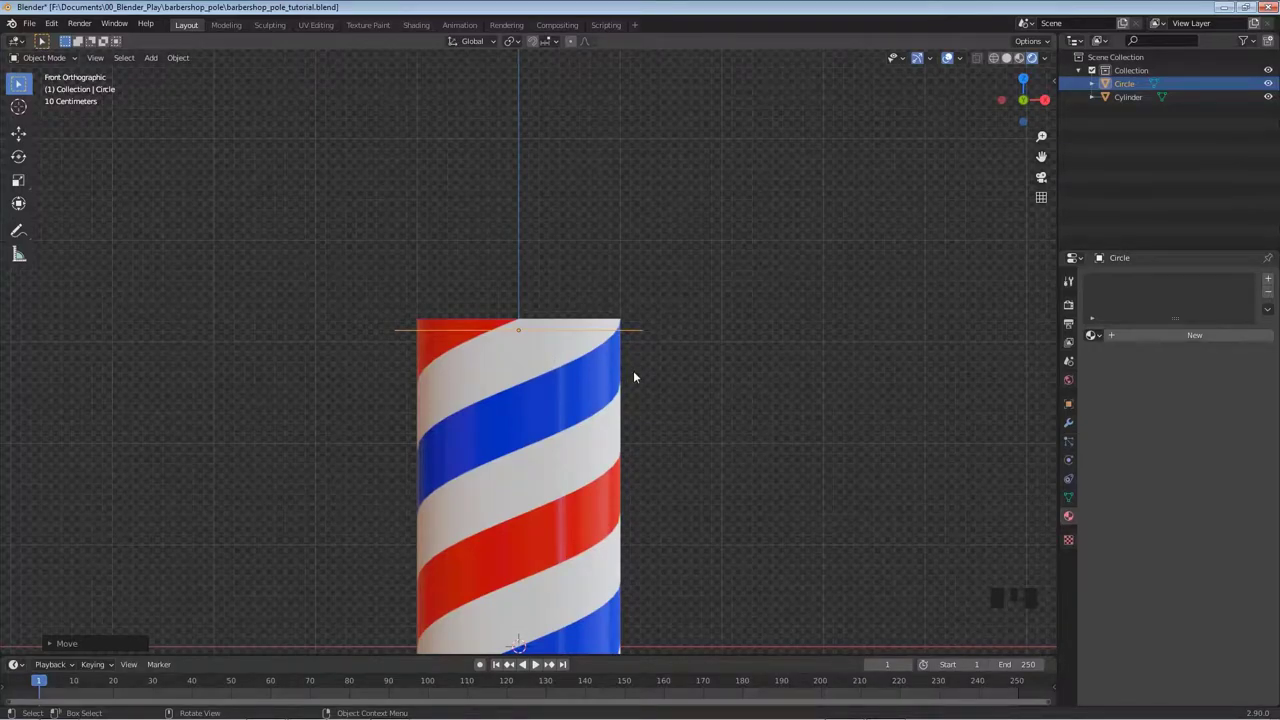
Fill the circle with a face in Edit Mode, return to the front view and save the file.
key("Tab")
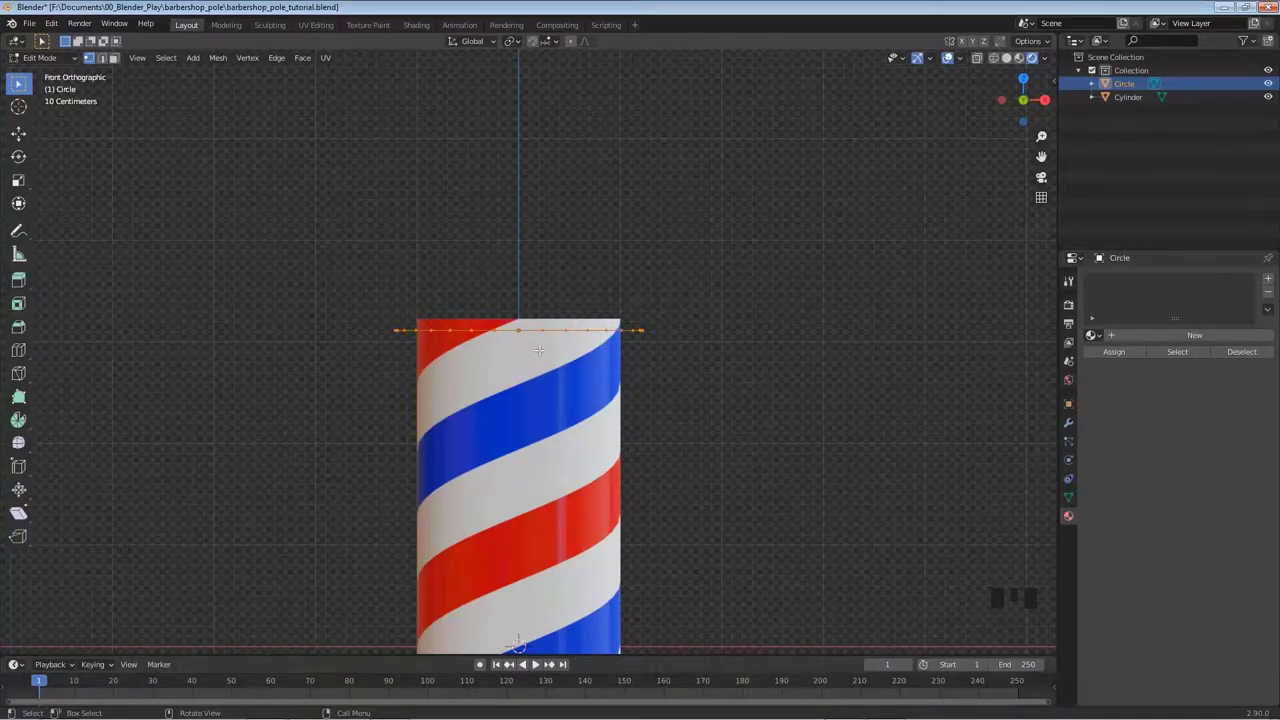
middle_click_drag(575, 336, 563, 397)
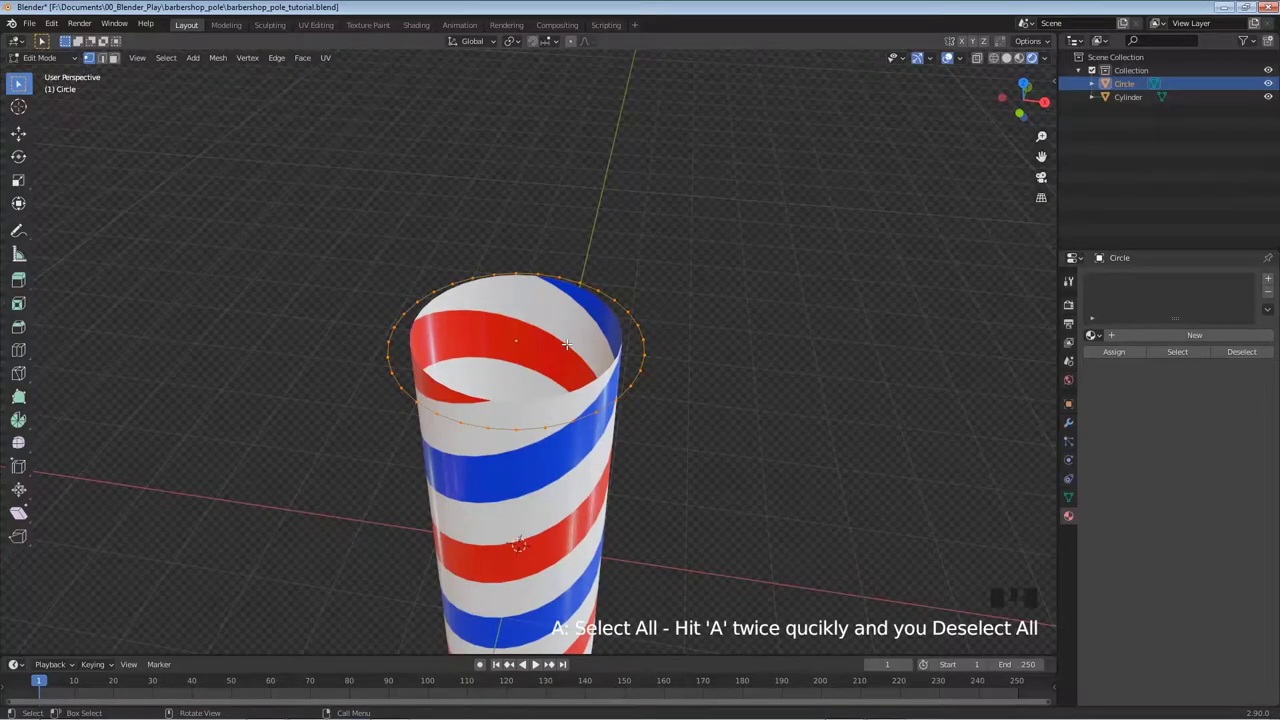
key("f")
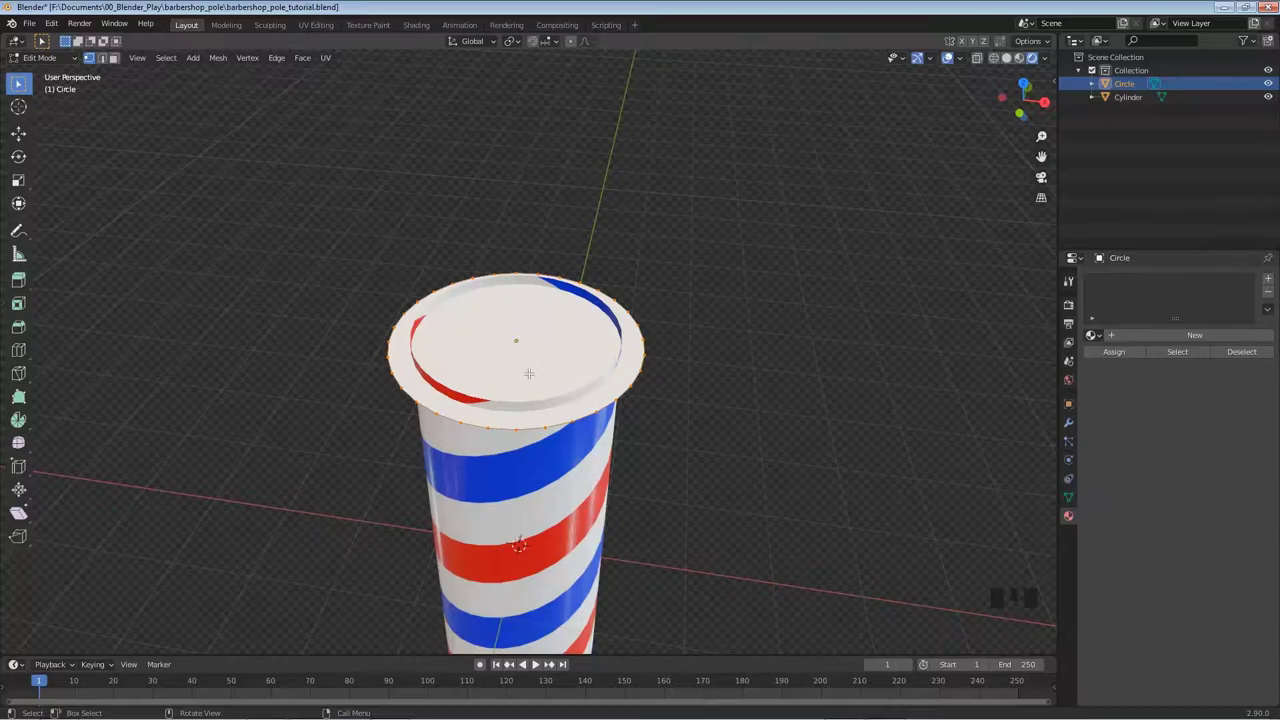
key("KP_1")
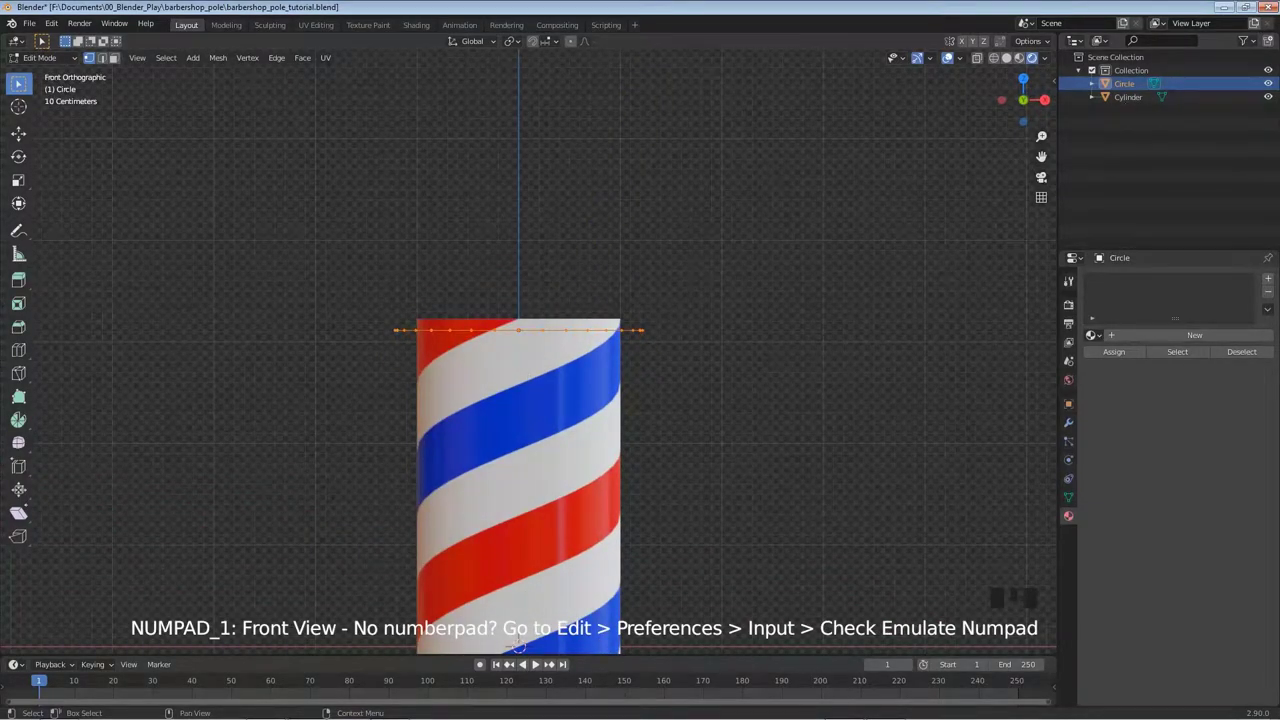
key("ctrl+s")
left_click(790, 68)
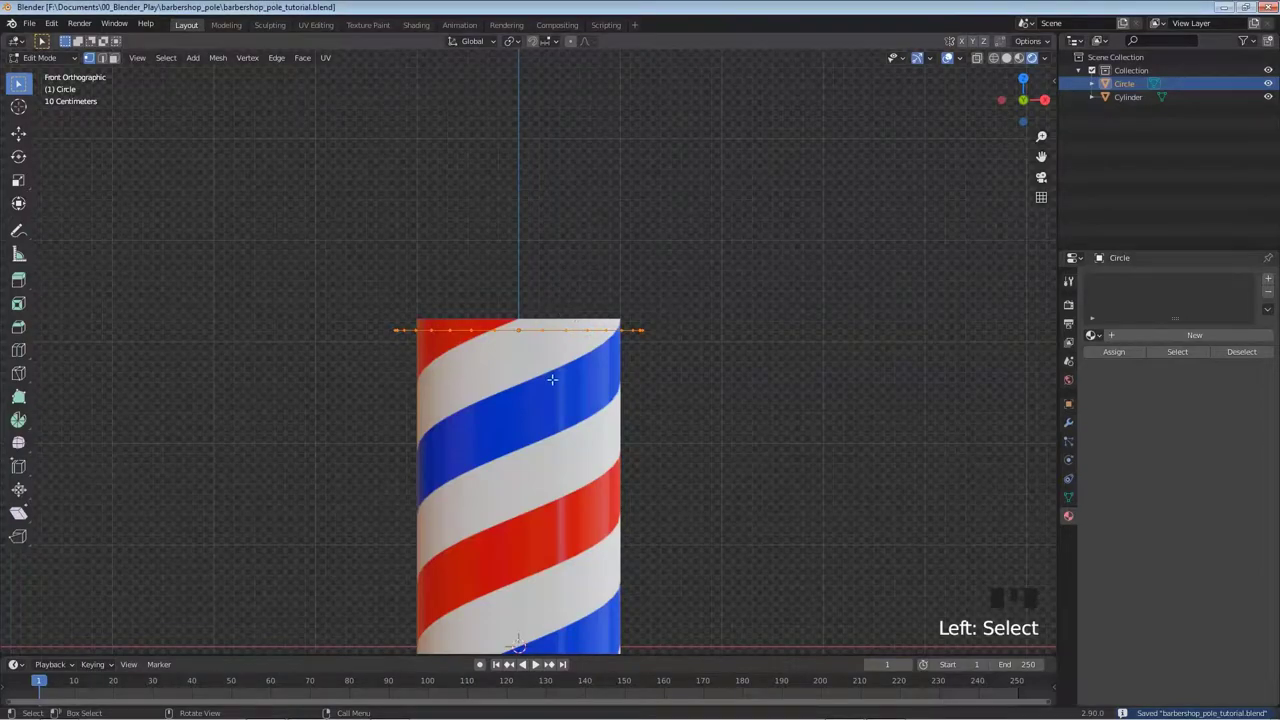
Extrude the filled circle upward about 0.22 m to form the cap's base rim.
key("e")
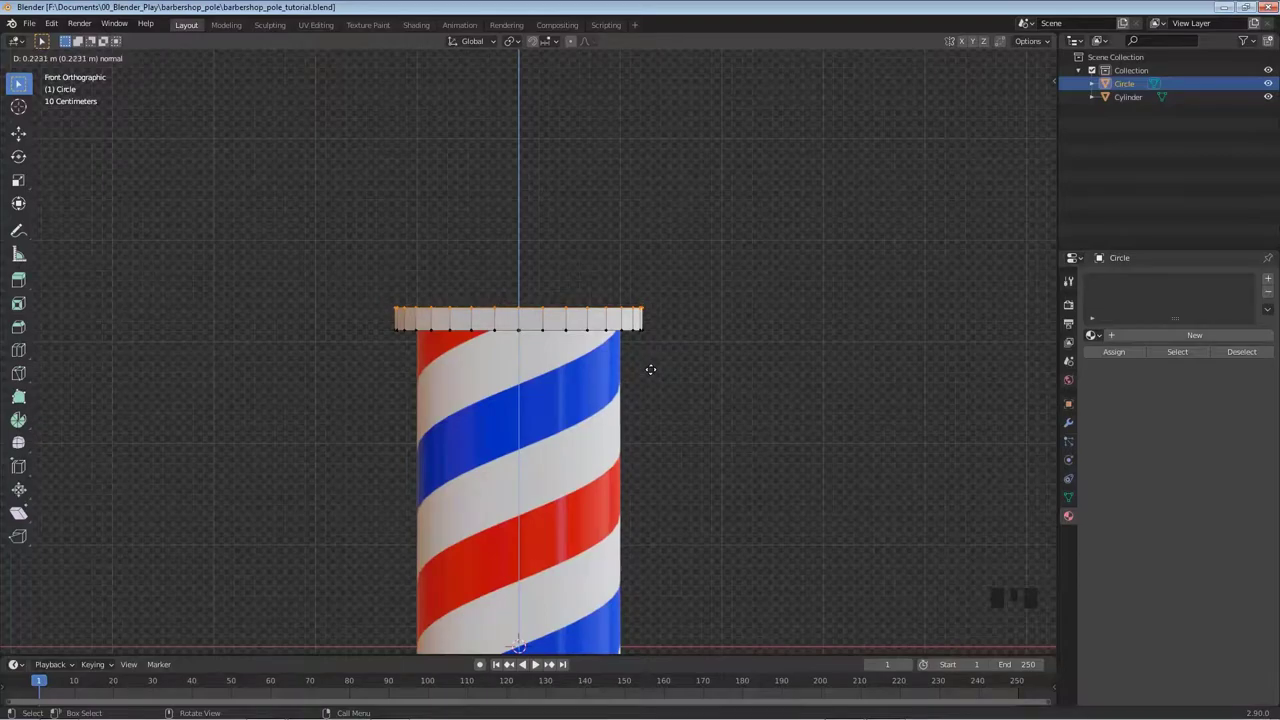
left_click(649, 369)
middle_click_drag(654, 337, 655, 360)
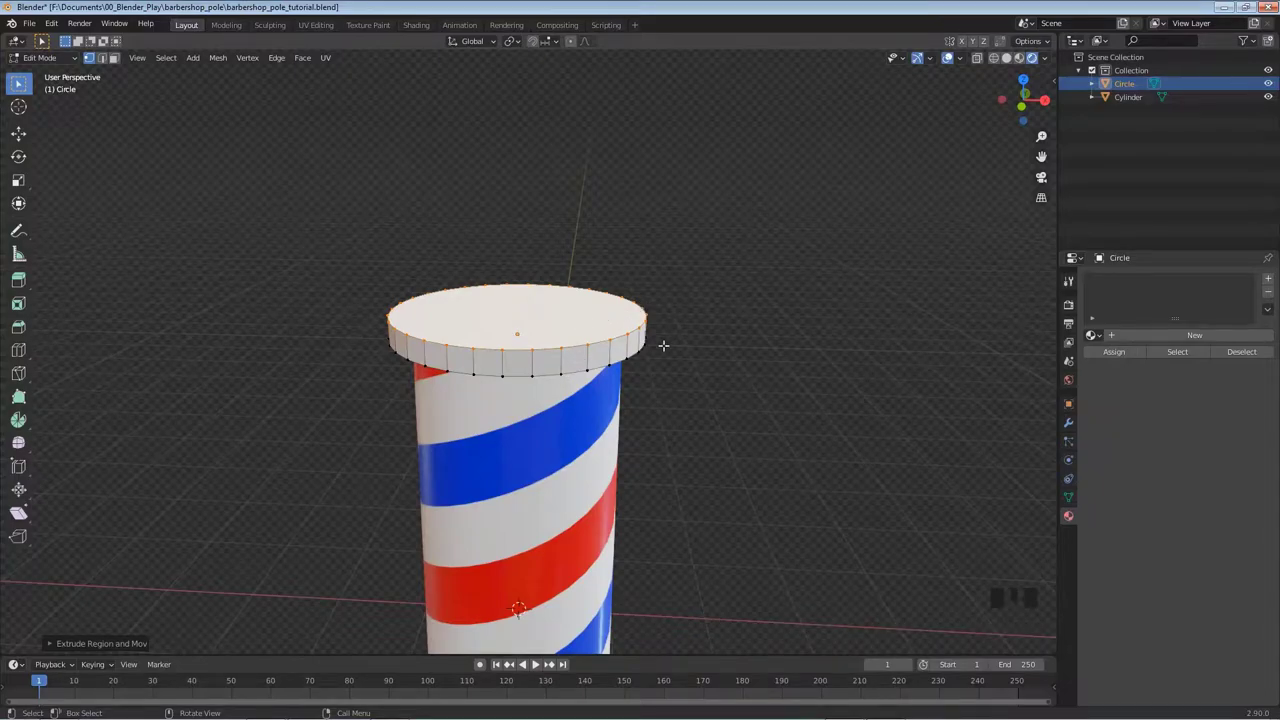
Inset the rim's top face by about 0.14 and extrude the inner face upward about 0.28 m.
key("i")
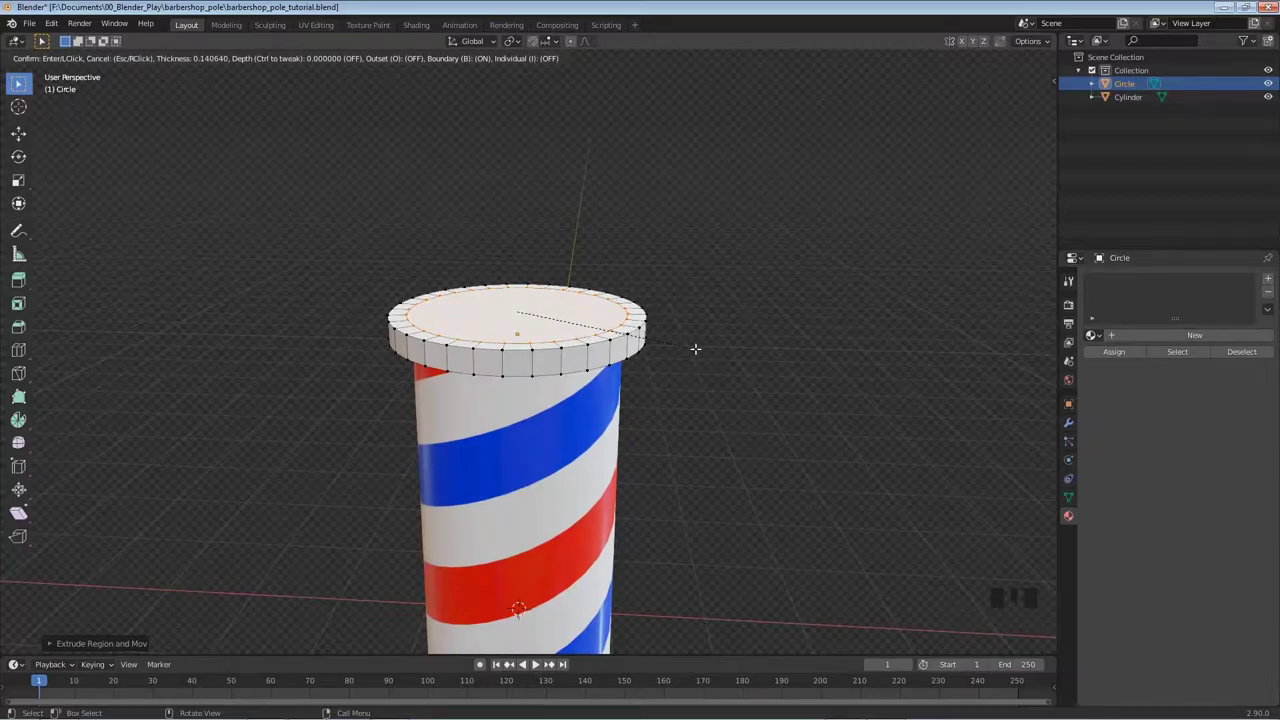
left_click(695, 348)
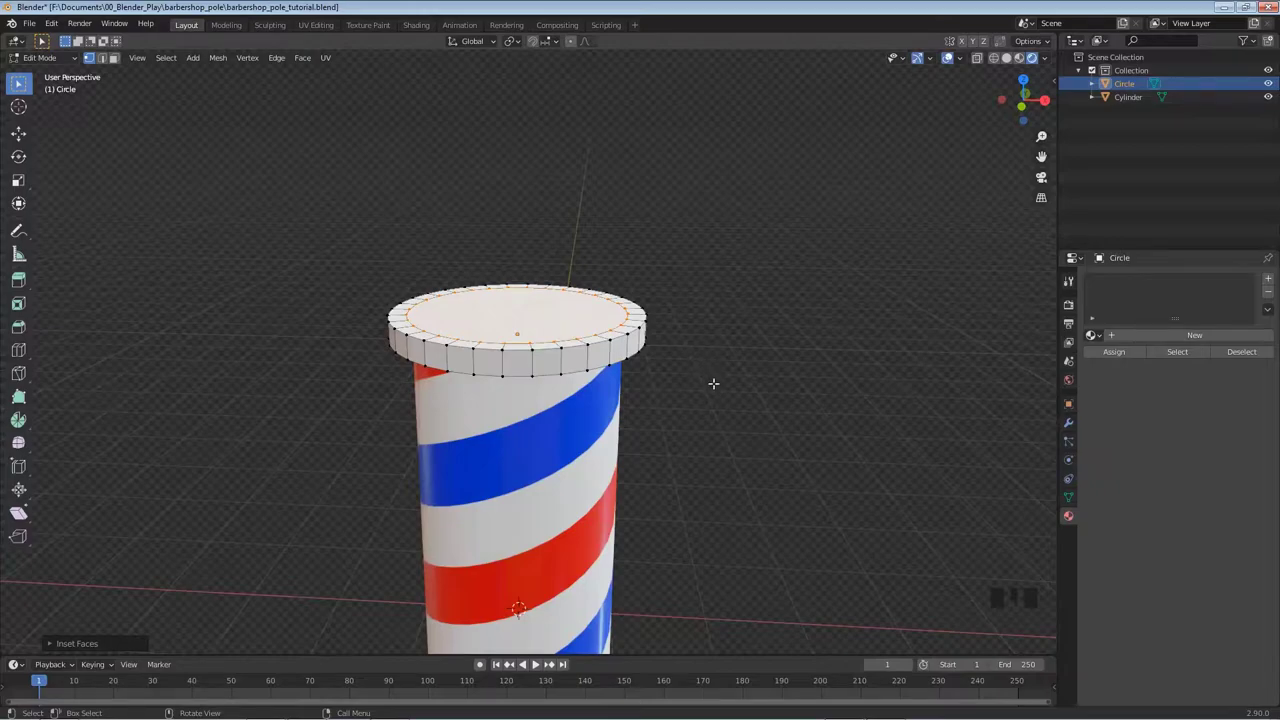
key("e")
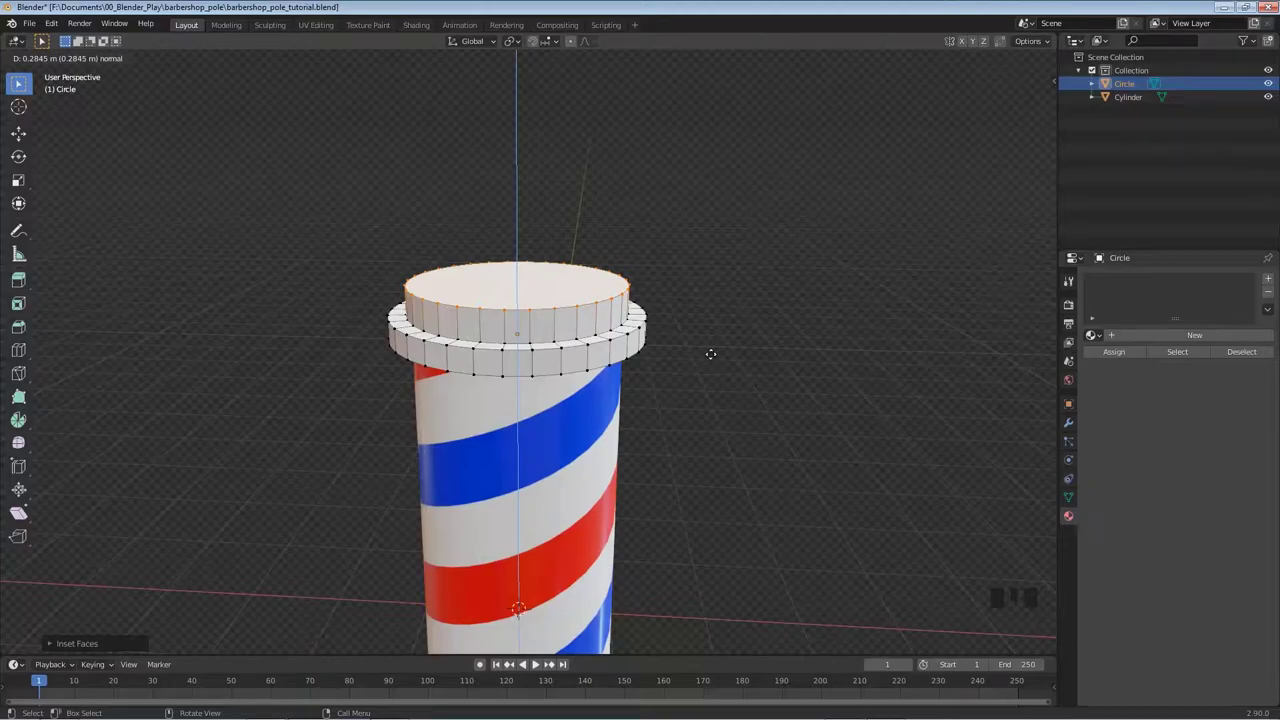
left_click(710, 354)
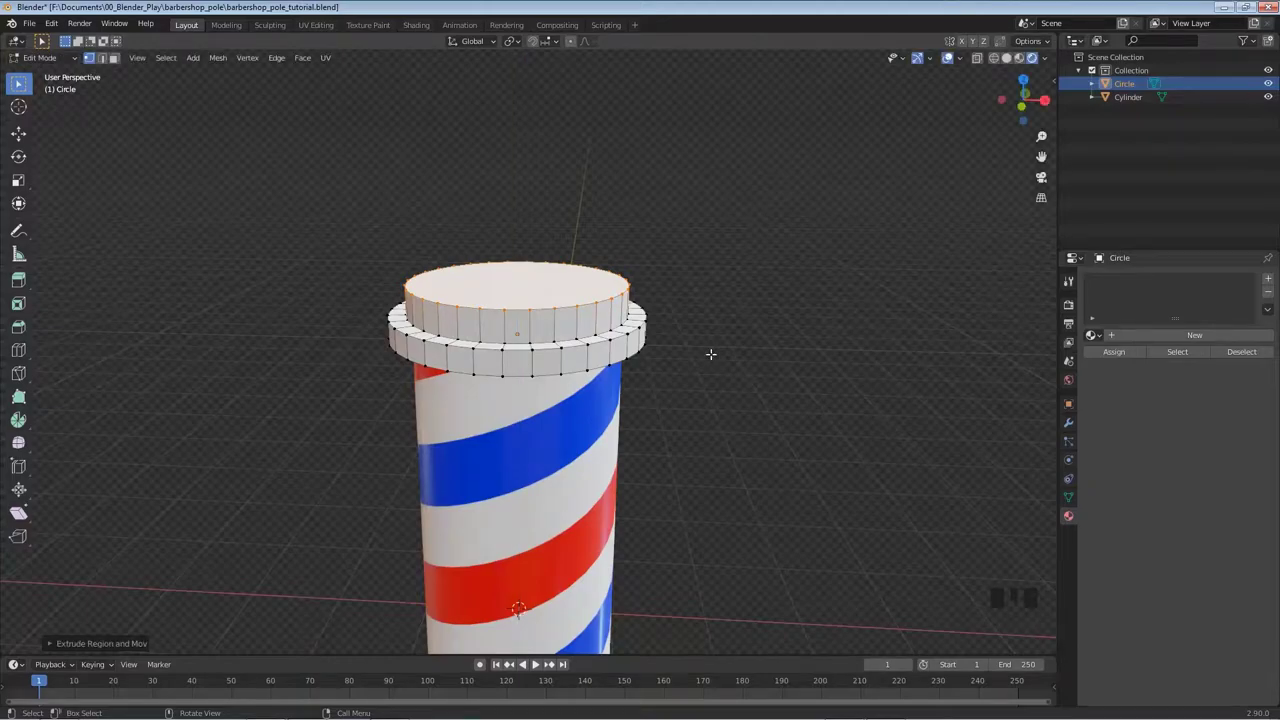
In front view, extrude the cap's top face into a tapered tier about 0.21 m high, with its top scaled to about 0.91.
key("KP_1")
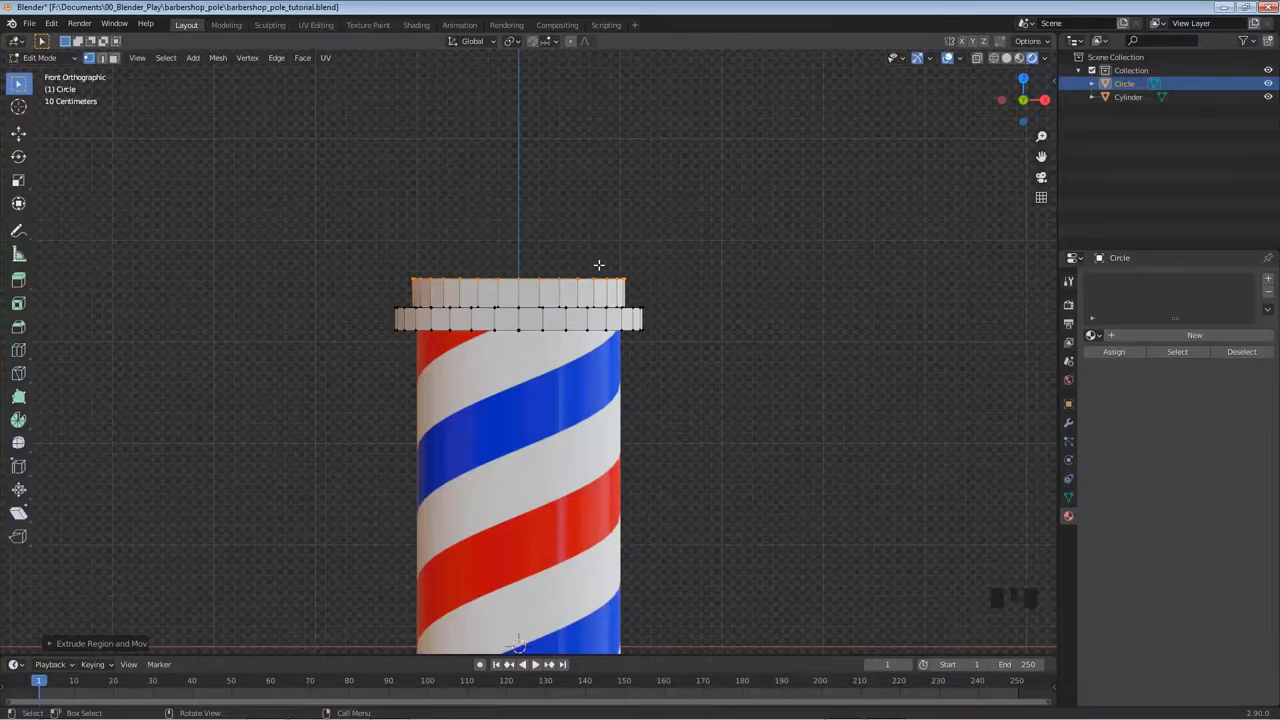
key("e")
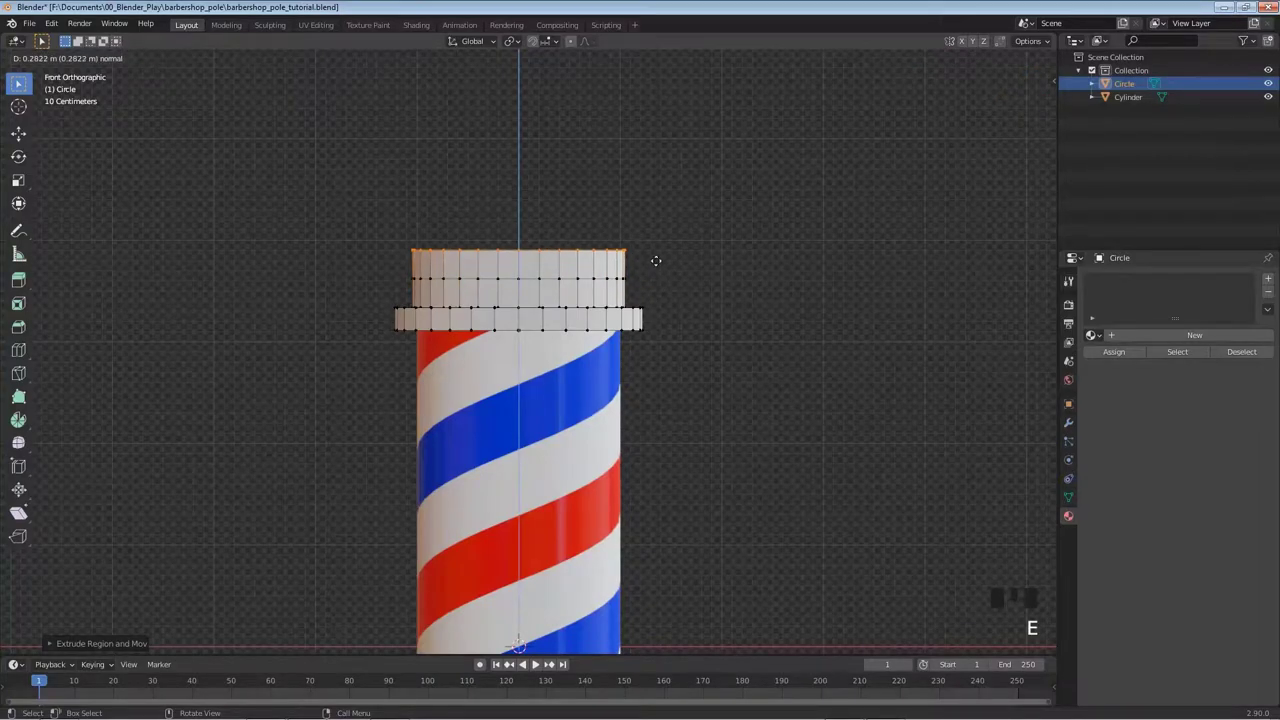
left_click(653, 261)
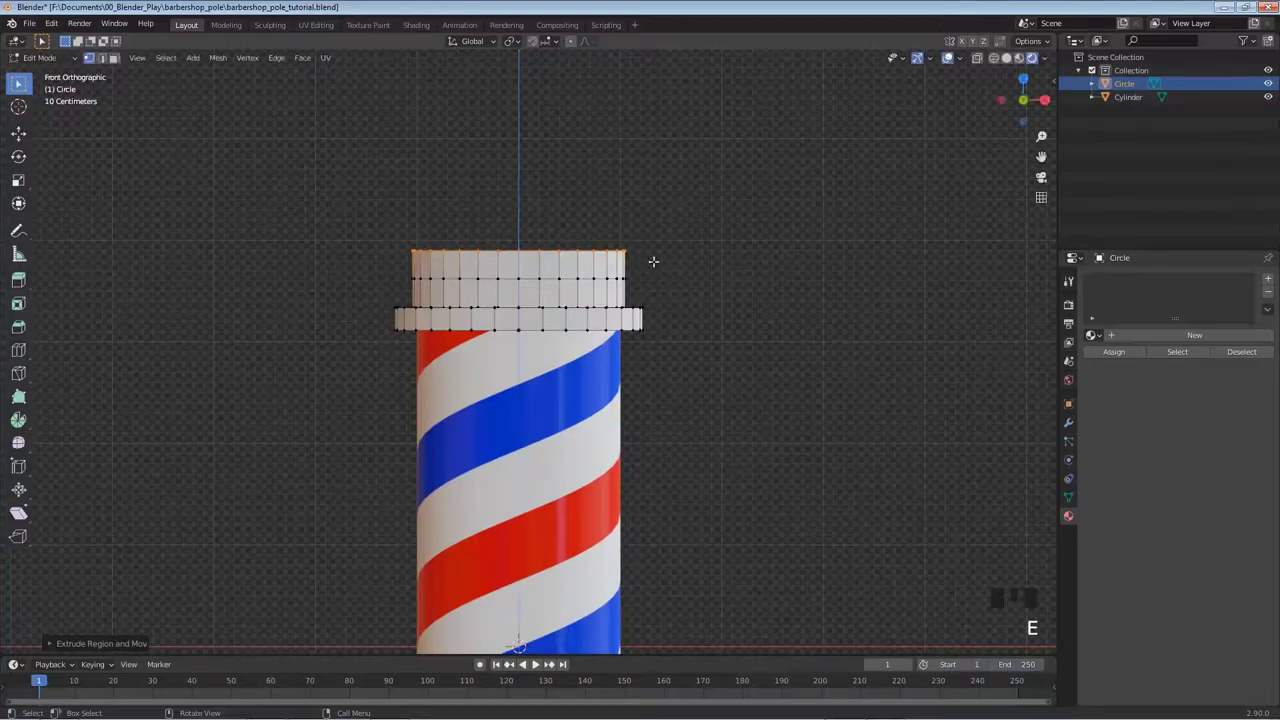
key("s")
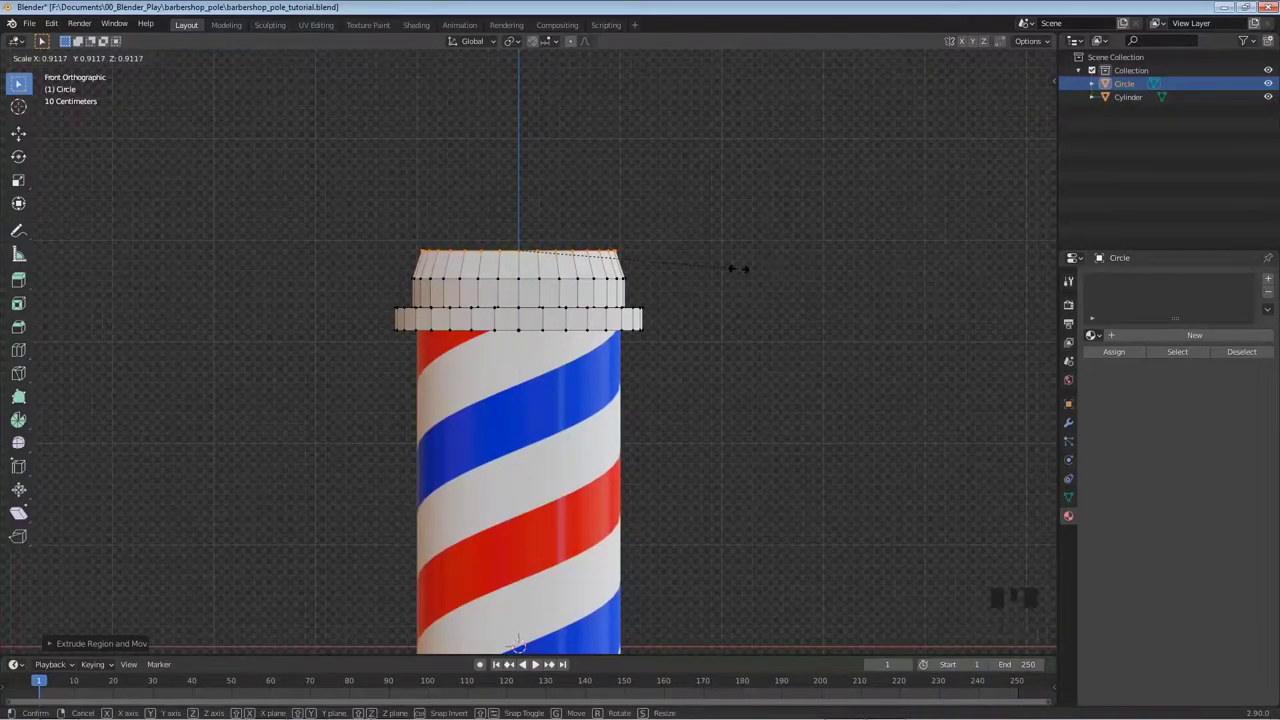
left_click(738, 268)
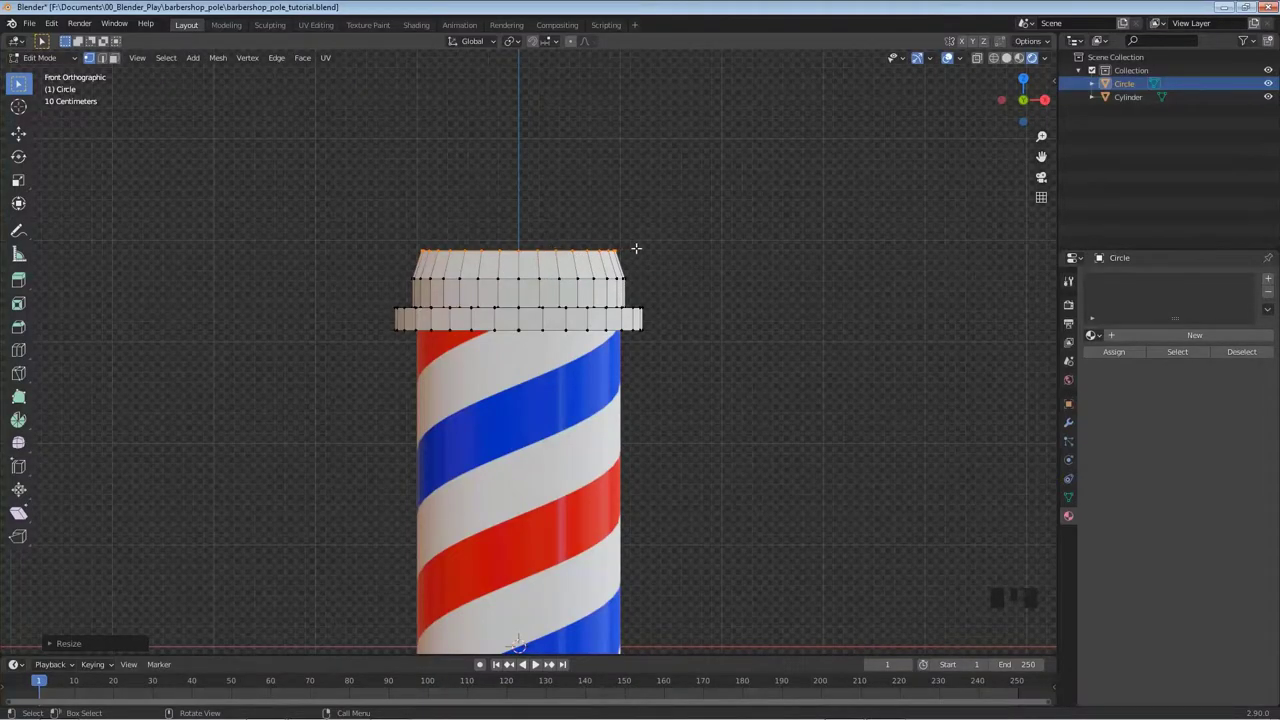
key("g")
key("z")
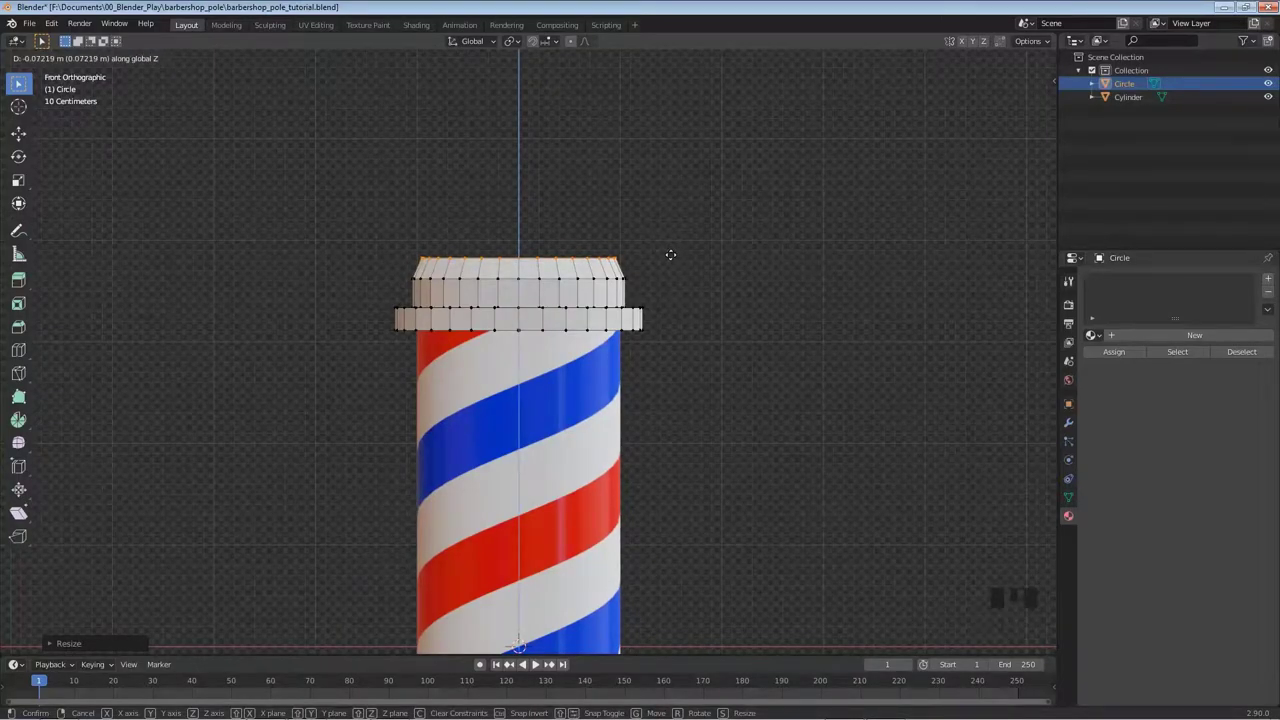
left_click(671, 255)
Extrude a second tapered tier from the cap's top face and scale its top to about 0.82.
key("e")
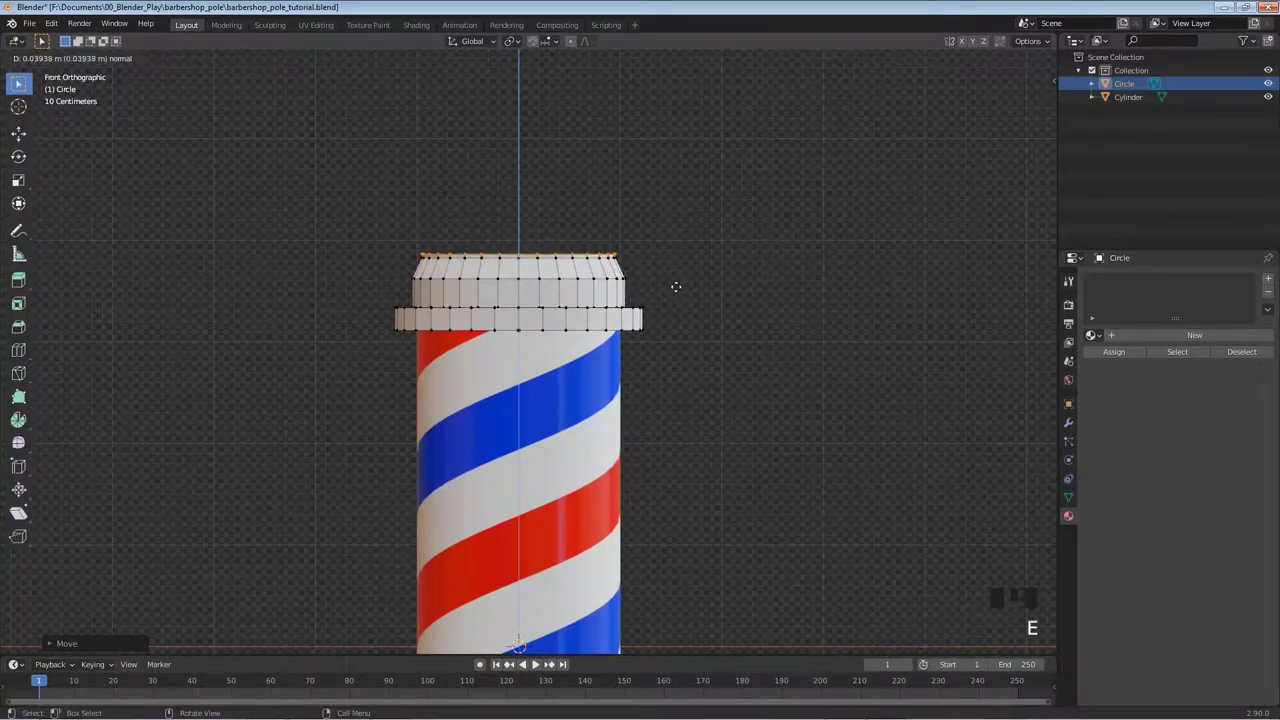
left_click(673, 271)
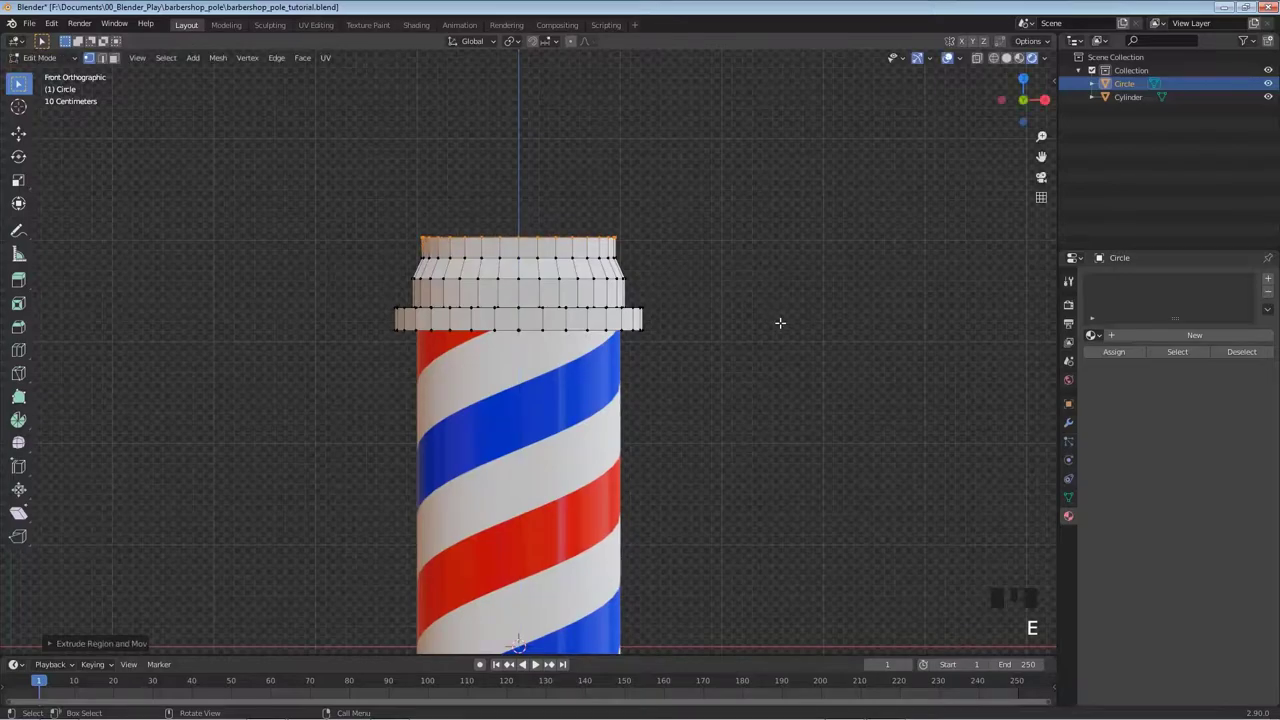
key("s")
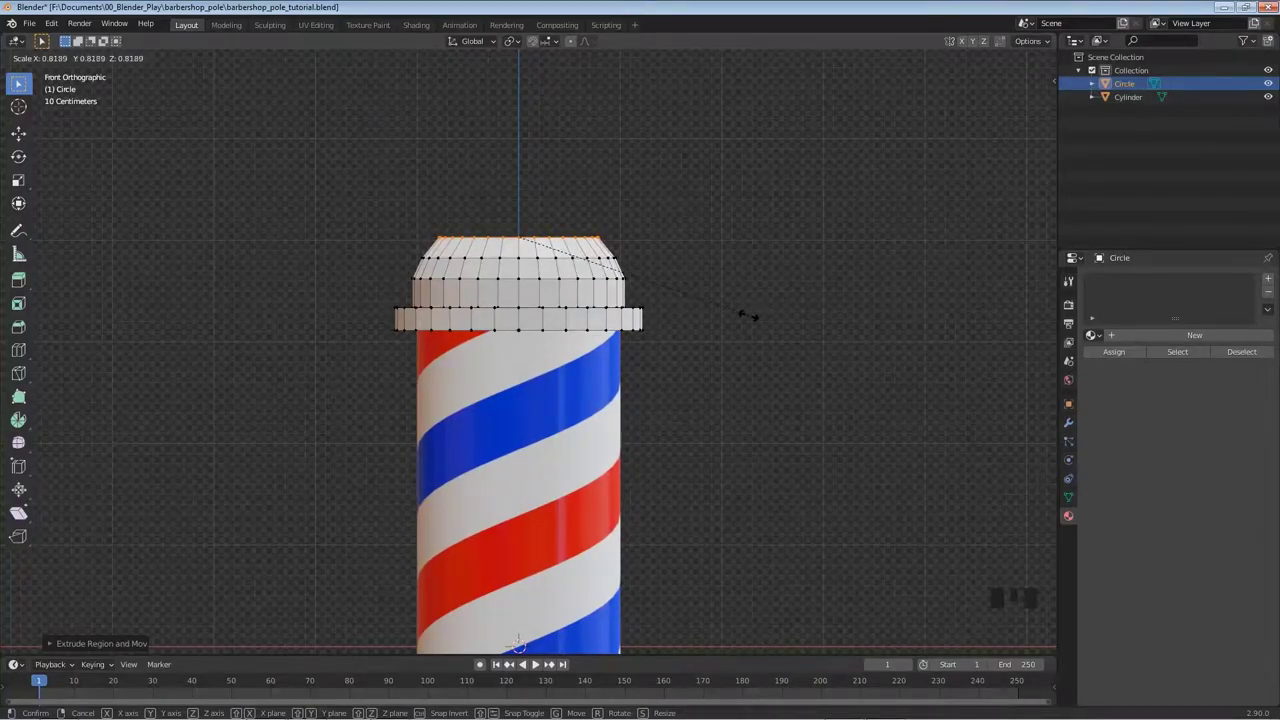
left_click(745, 316)
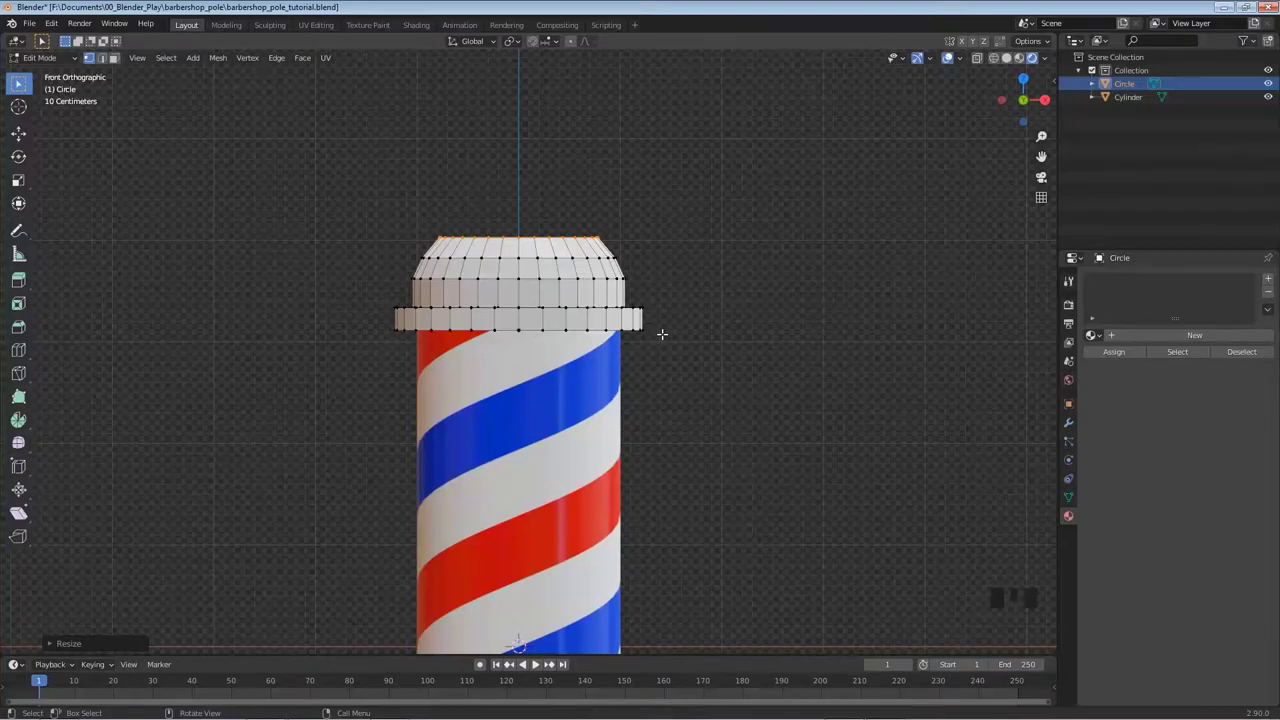
Extrude a third tier about 0.16 m high from the cap's top face and scale its top to about 0.72.
key("e")
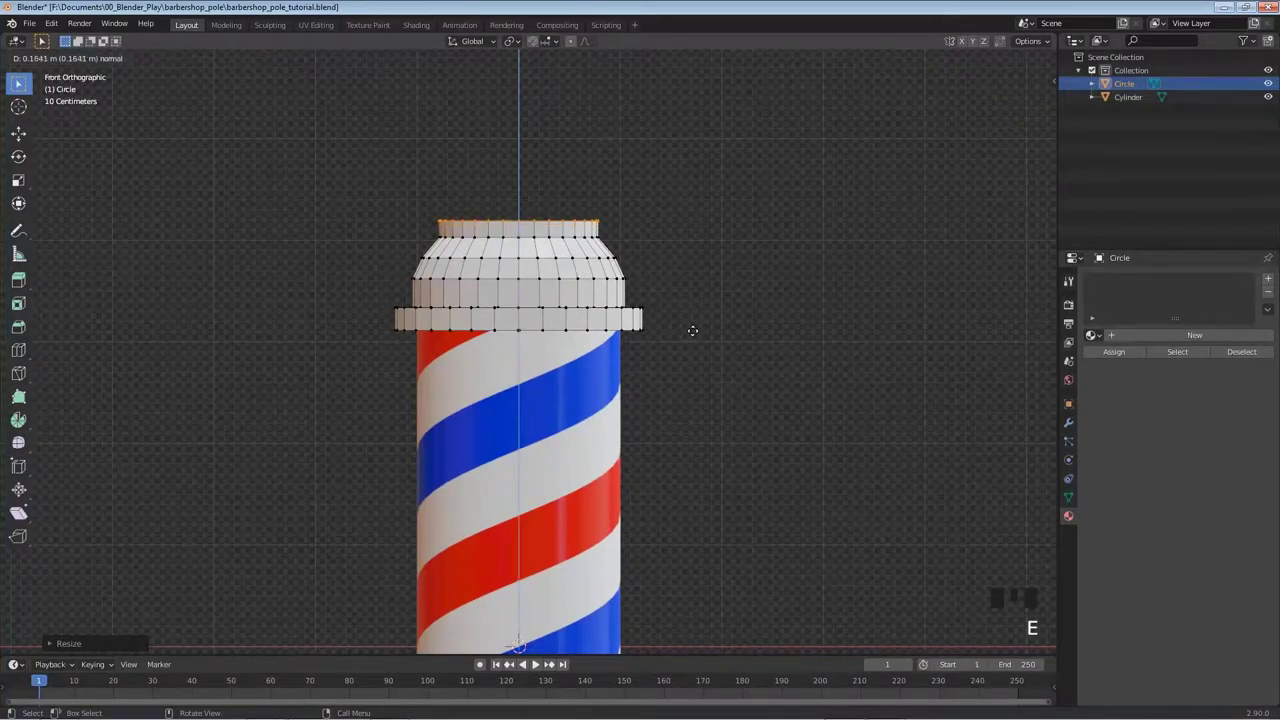
left_click(705, 327)
key("s")
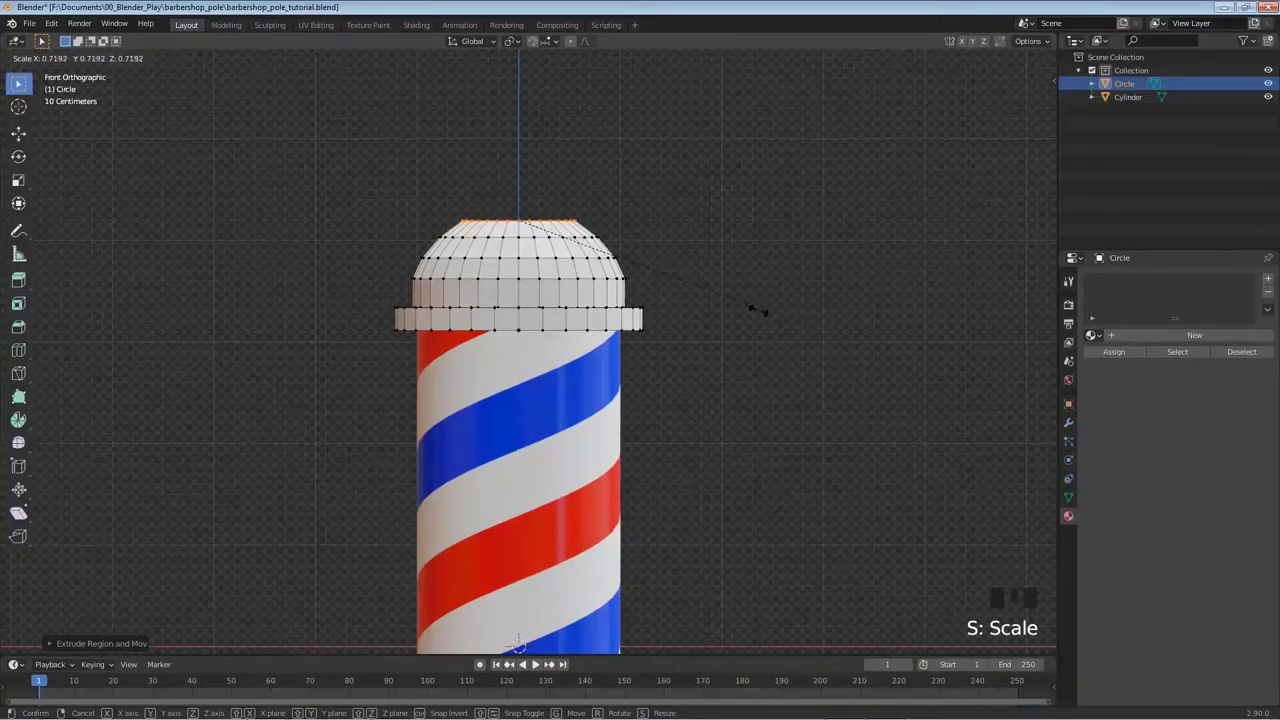
left_click(760, 309)
Extrude a fourth tier from the cap's top face, scale its top to about 0.67 and lower it about 0.02 m along Z.
key("e")
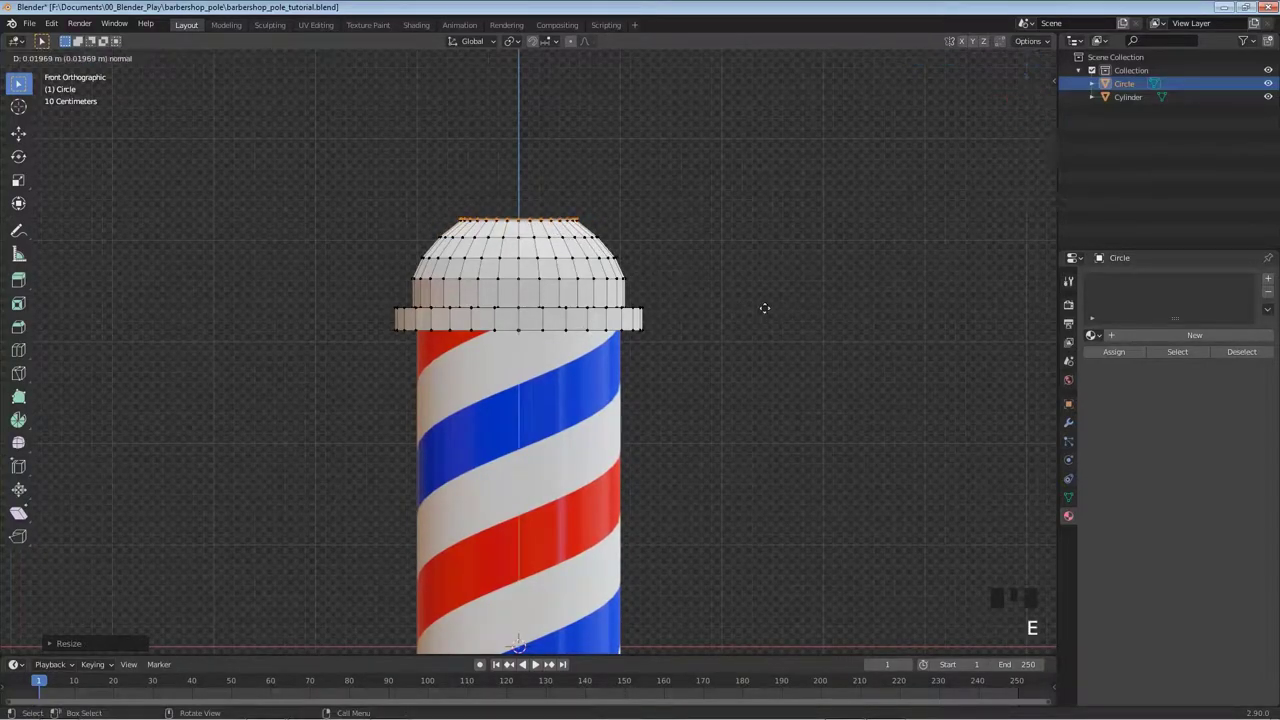
left_click(757, 300)
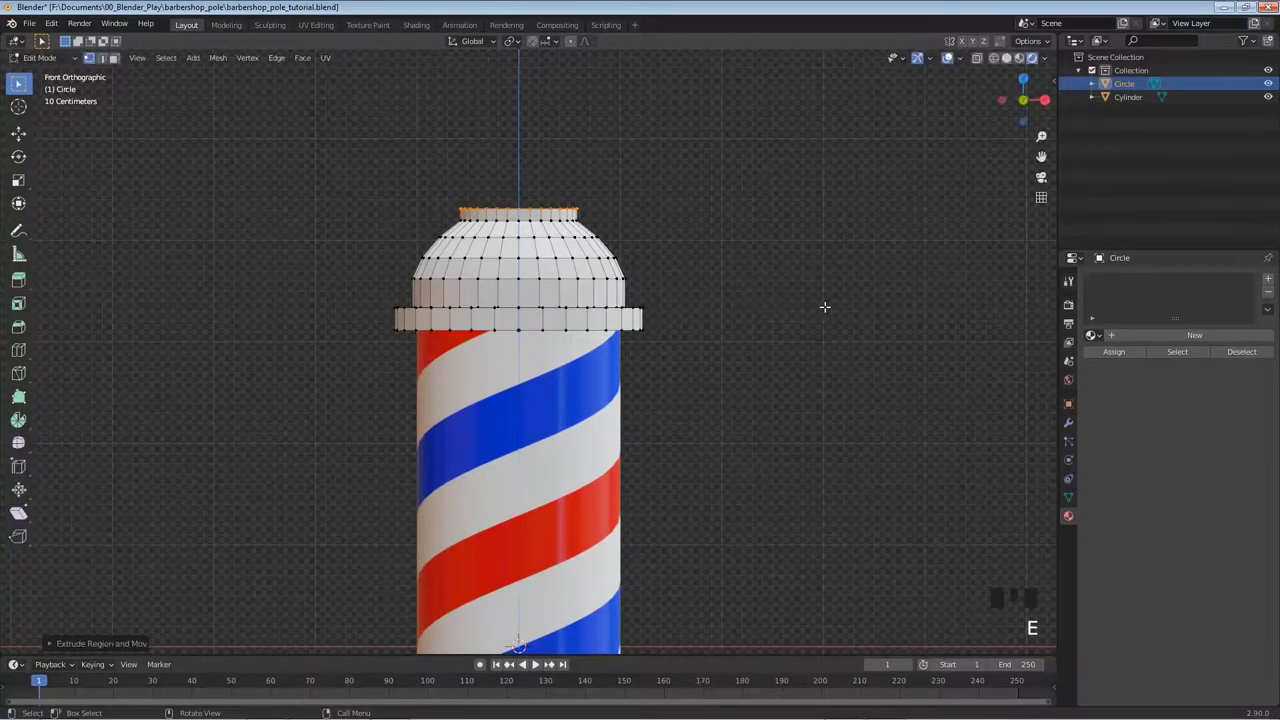
key("s")
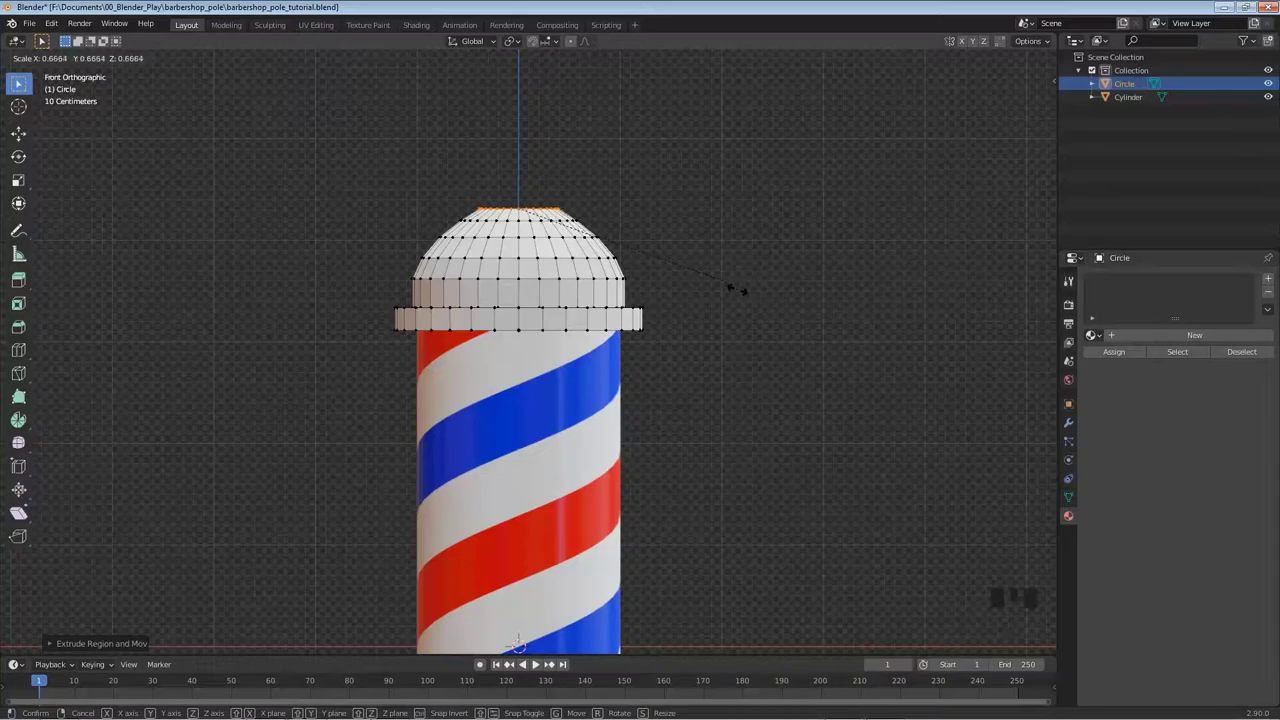
left_click(737, 290)
key("g")
key("z")
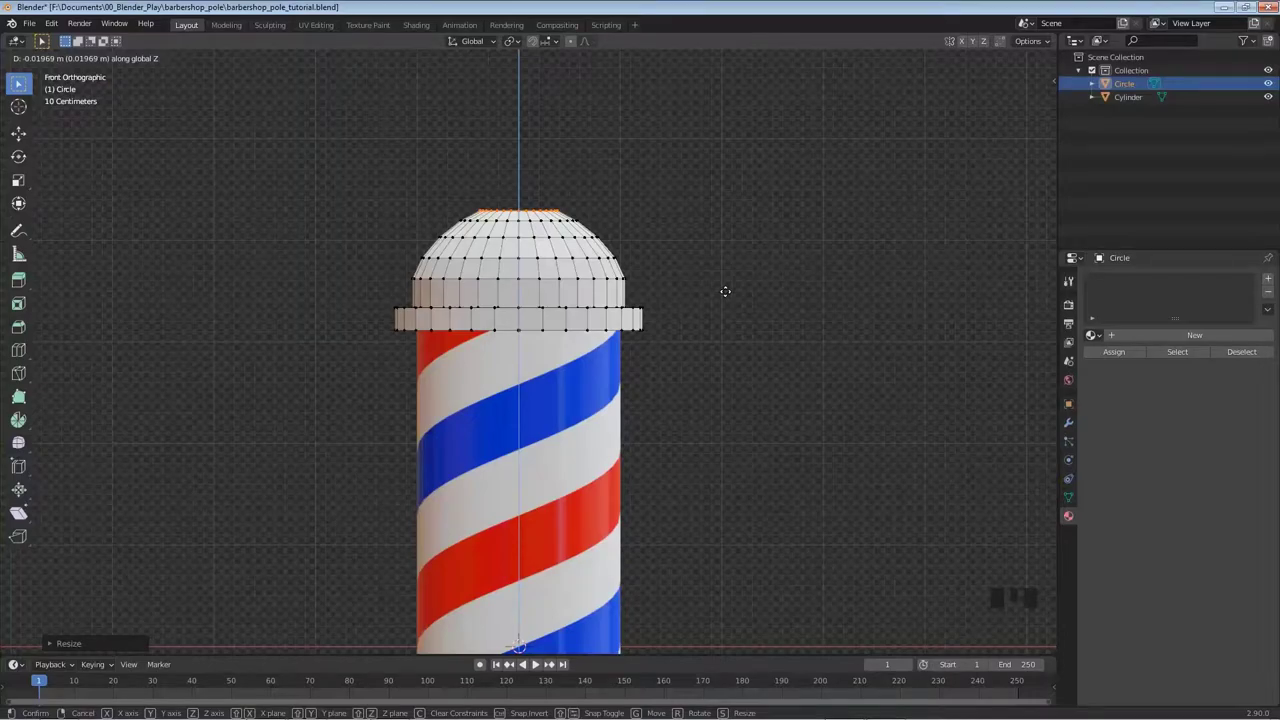
left_click(725, 291)
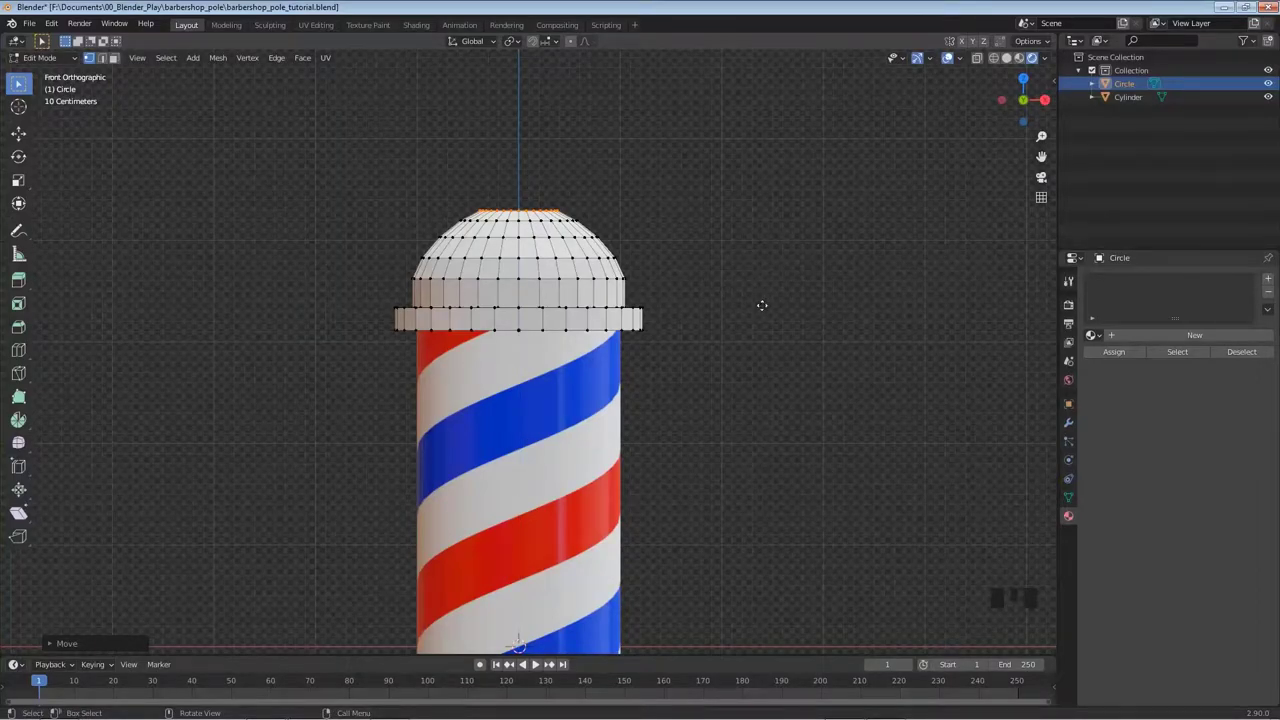
key("e")
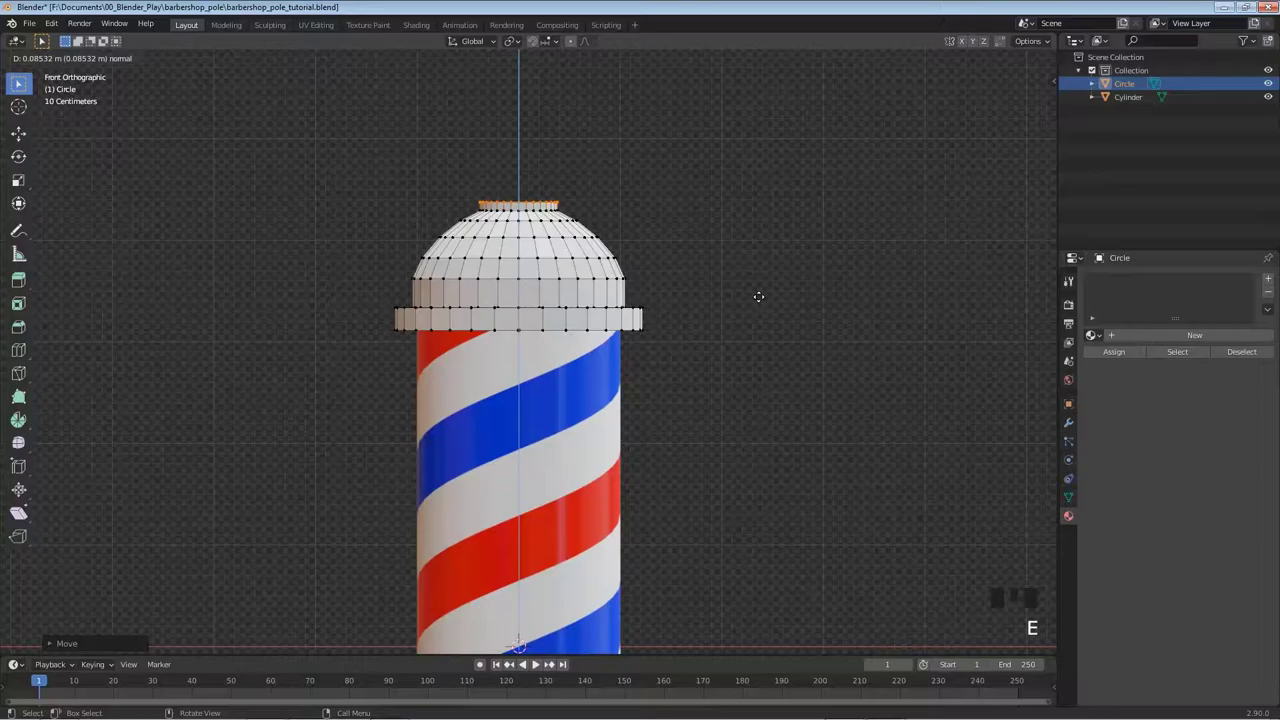
left_click(758, 296)
key("s")
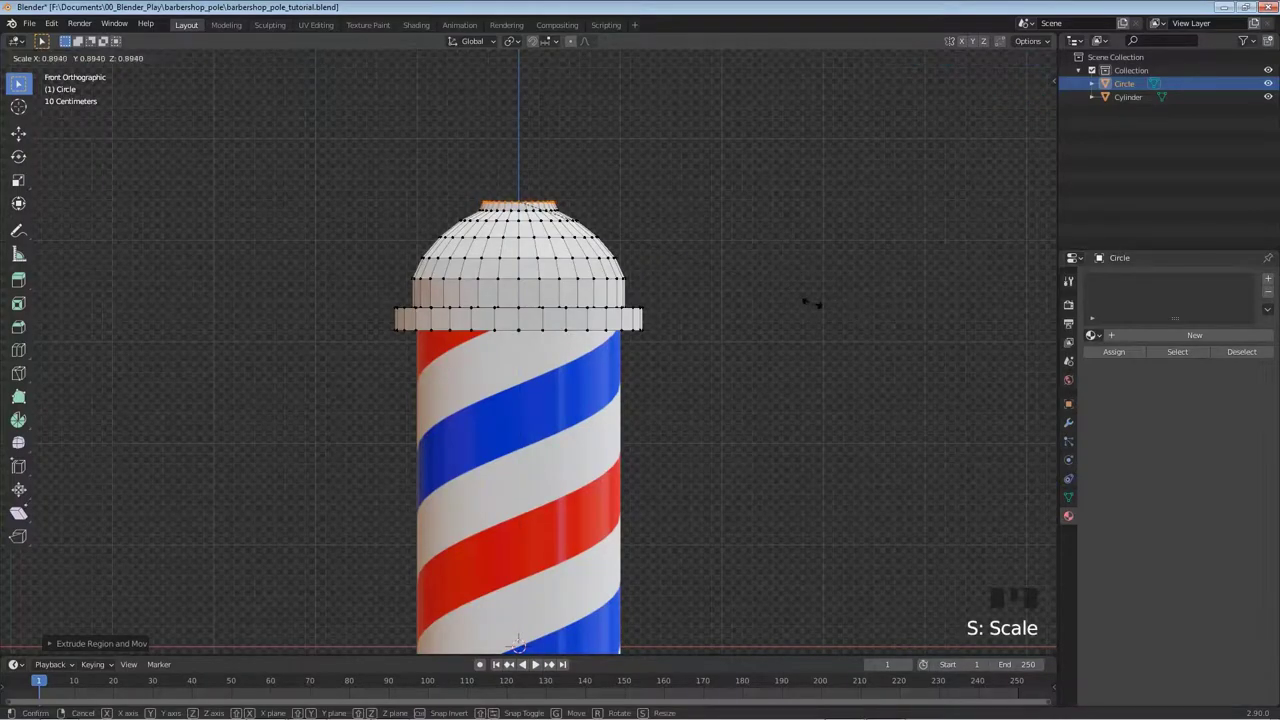
right_click(630, 216)
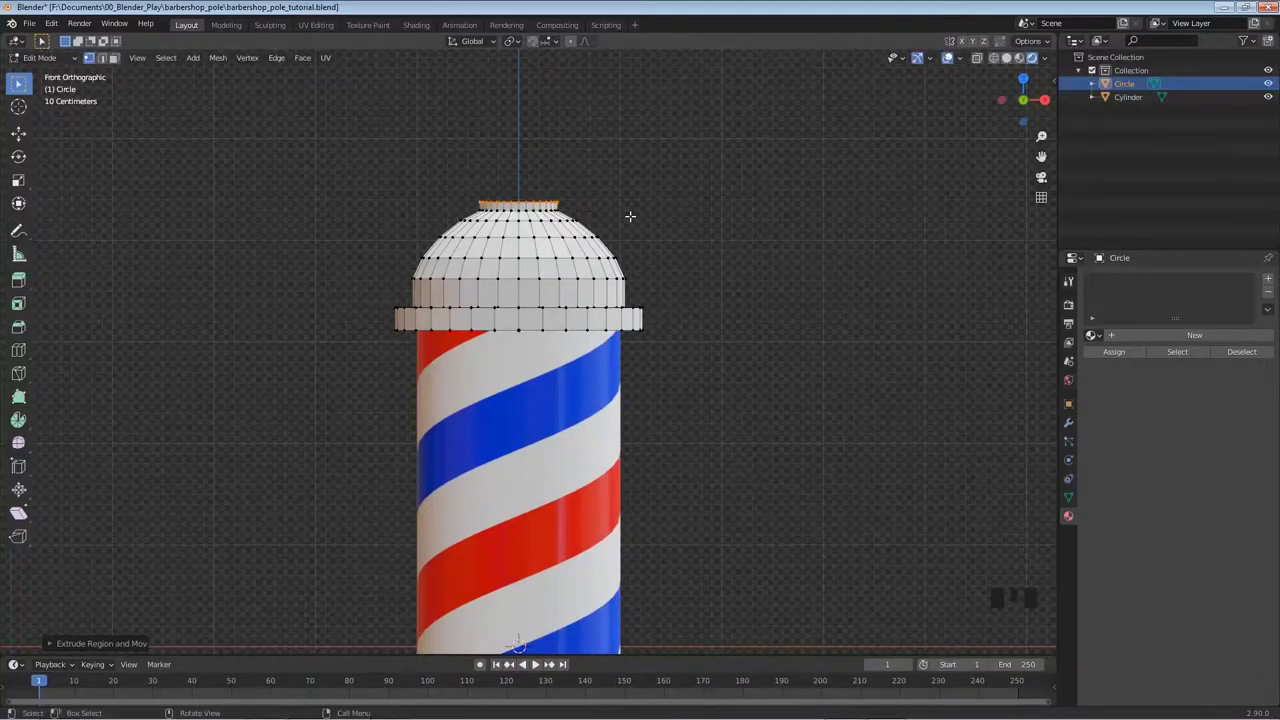
key("ctrl+z")
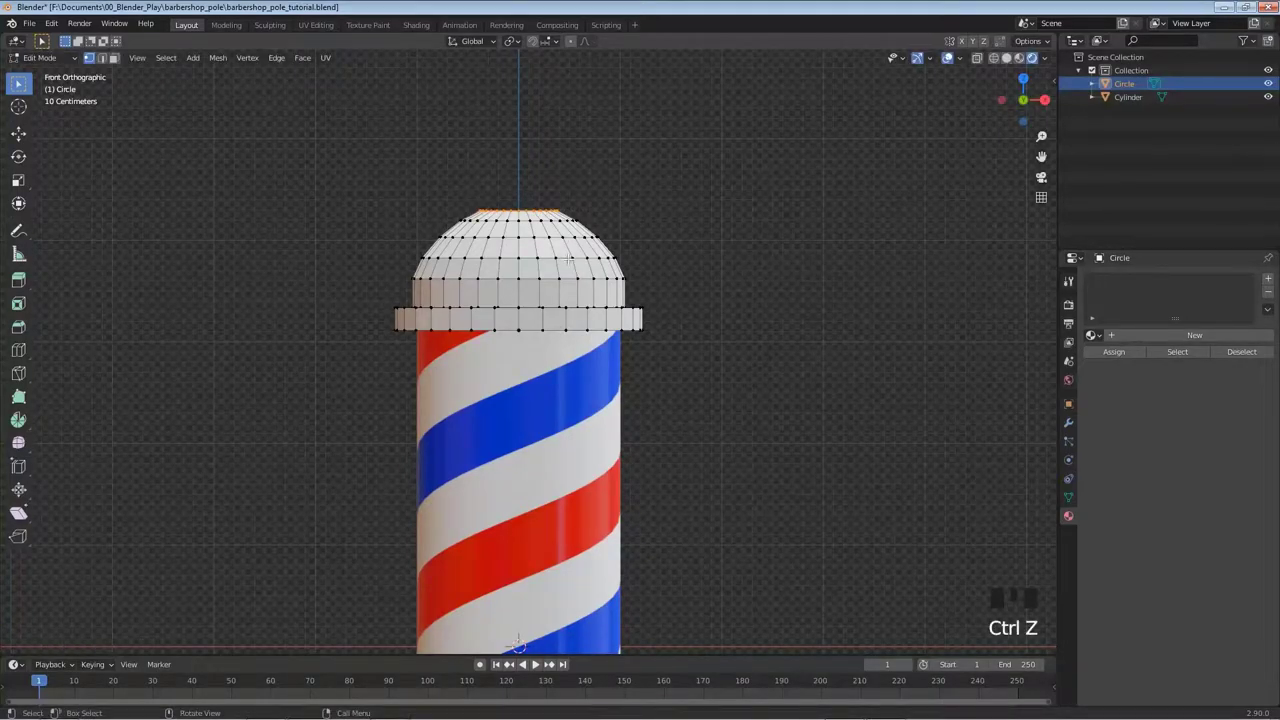
Add a Subdivision Surface modifier to the cap and set its viewport level to 2.
key("Tab")
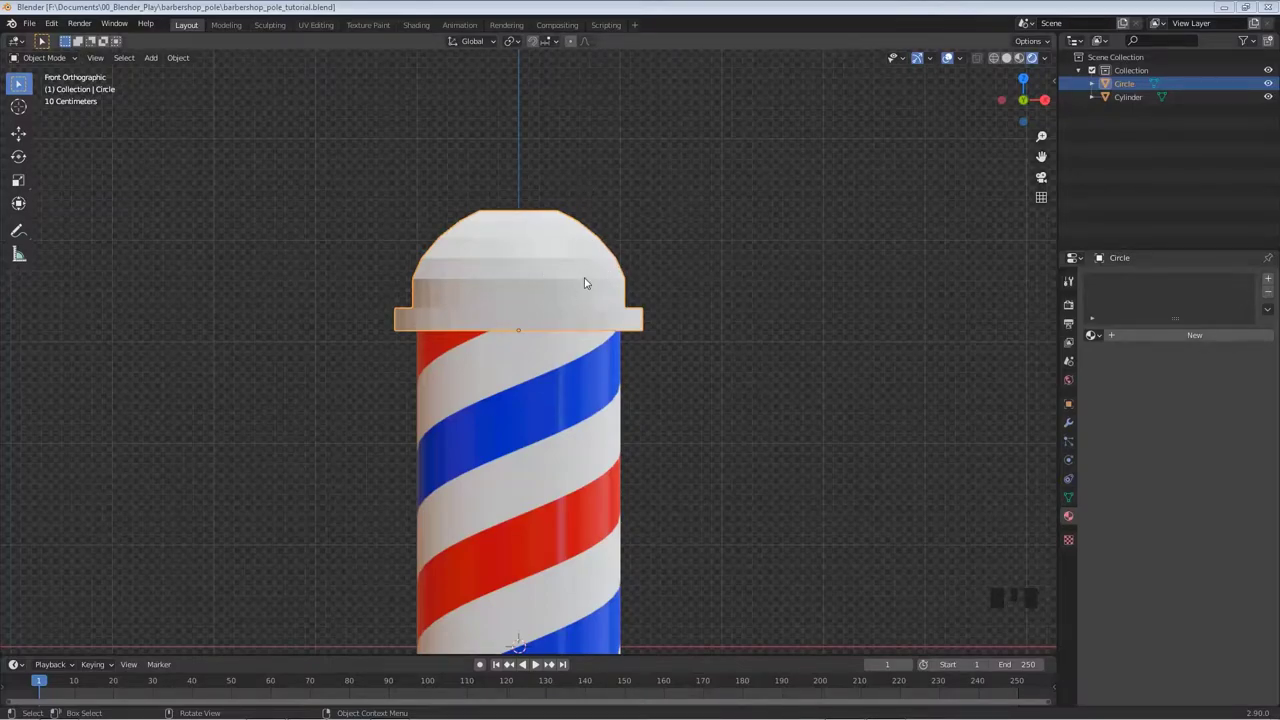
left_click(1068, 422)
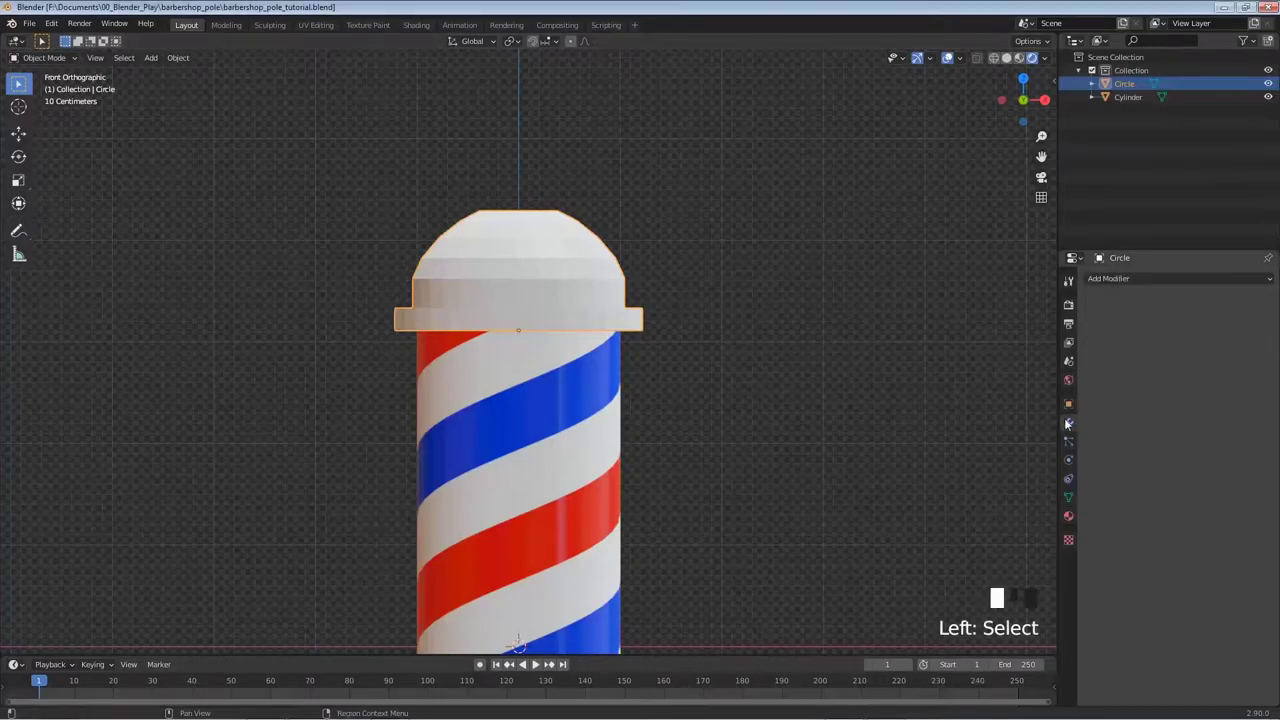
left_click(1116, 279)
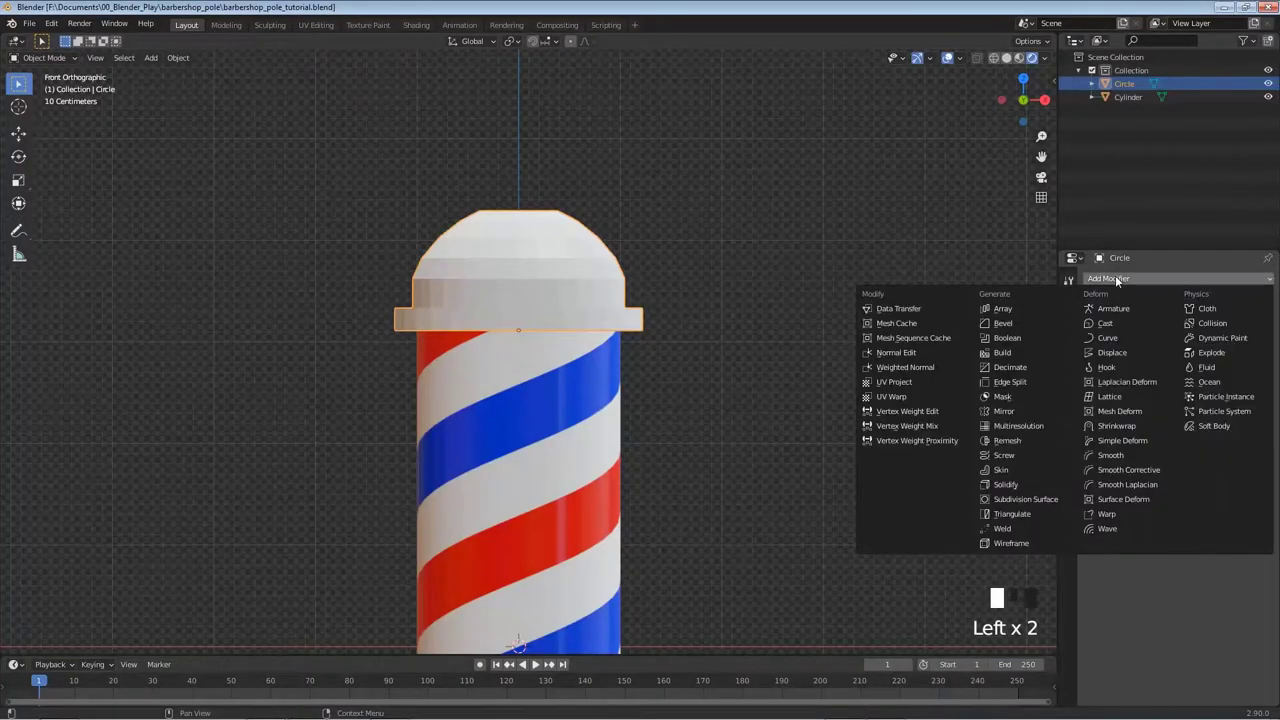
left_click(1026, 499)
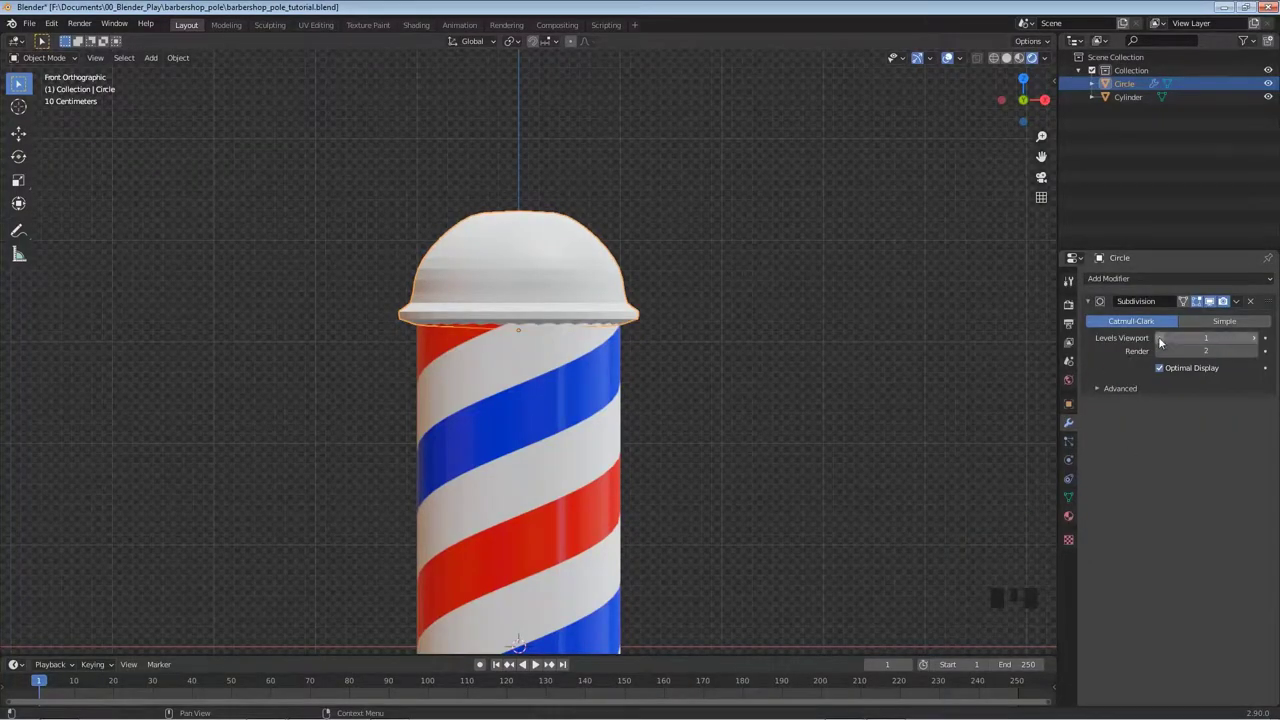
key("Tab")
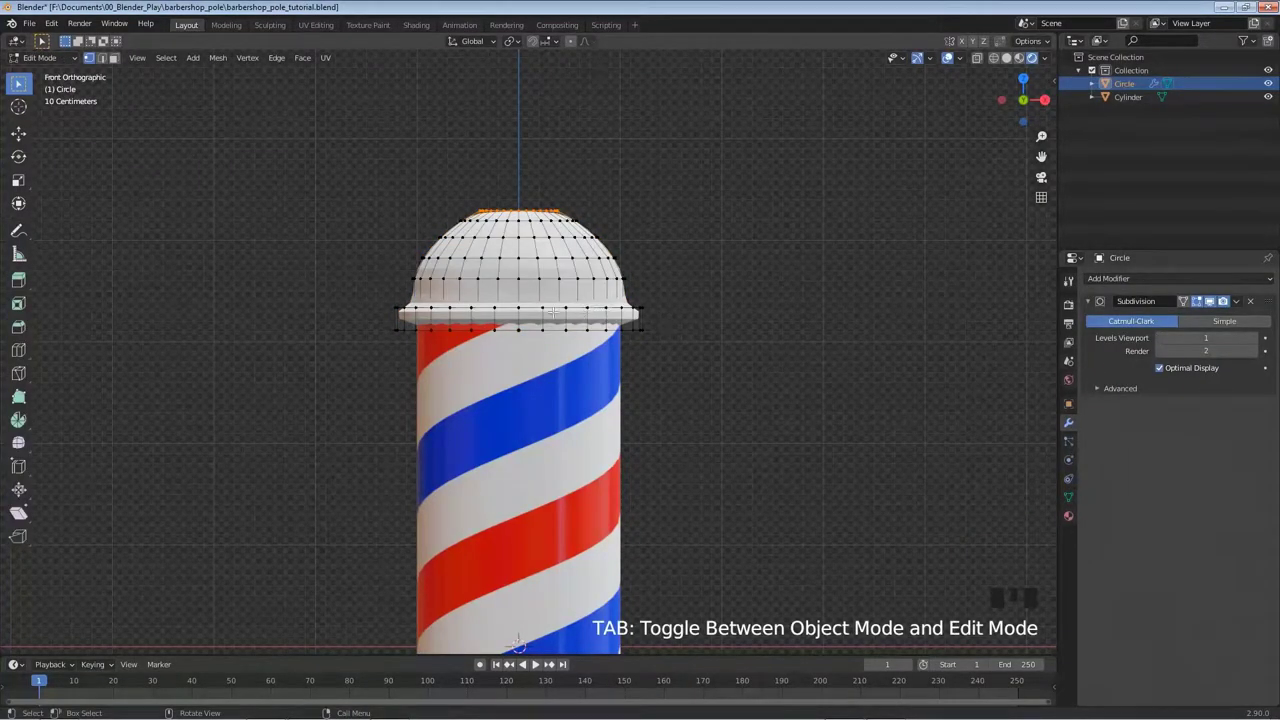
left_click(1210, 302)
left_click(1210, 302)
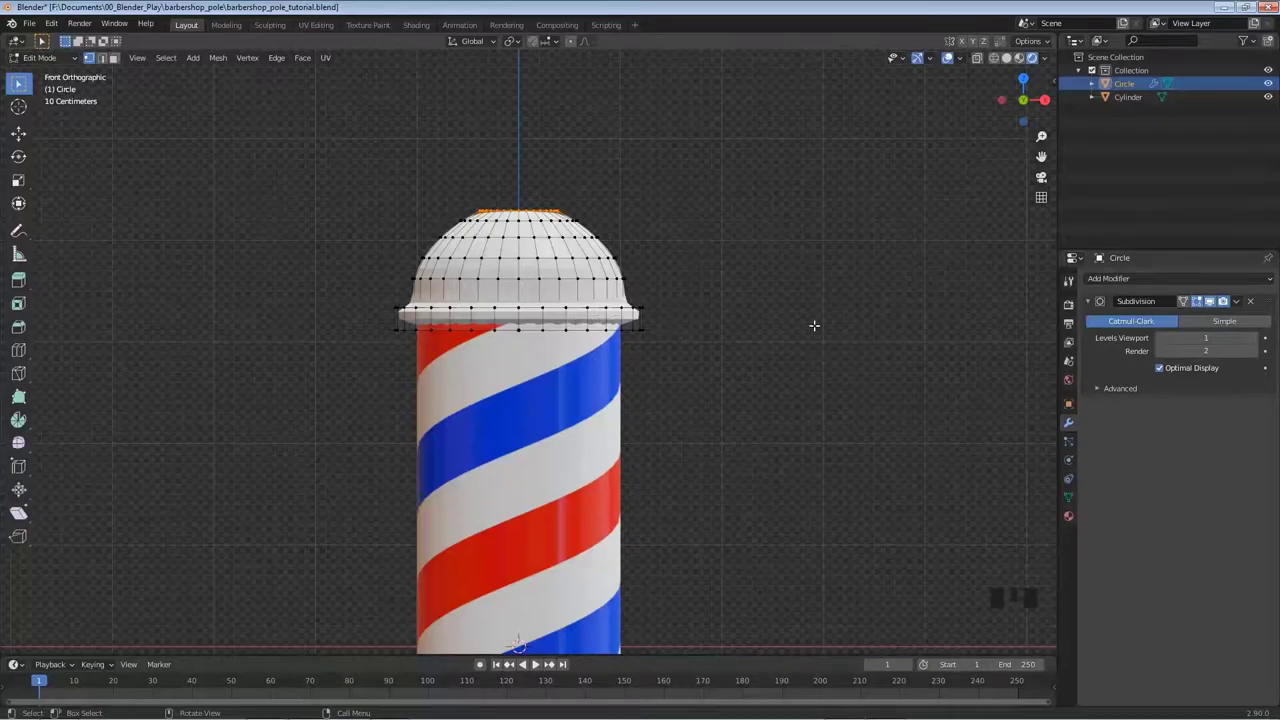
left_click(1256, 341)
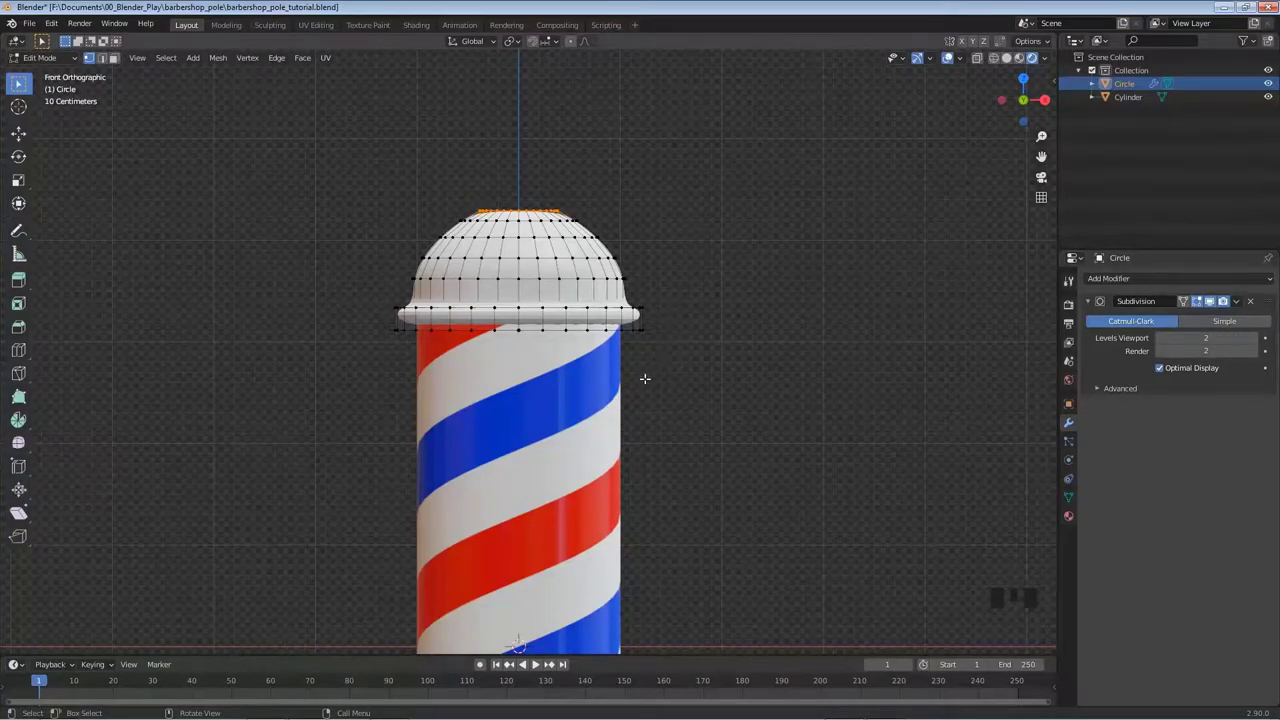
Select only the edge loop at the bottom of the cap's rim and set its mean crease to 1.00.
scroll(644, 380, "up", 5)
scroll(645, 391, "down", 1)
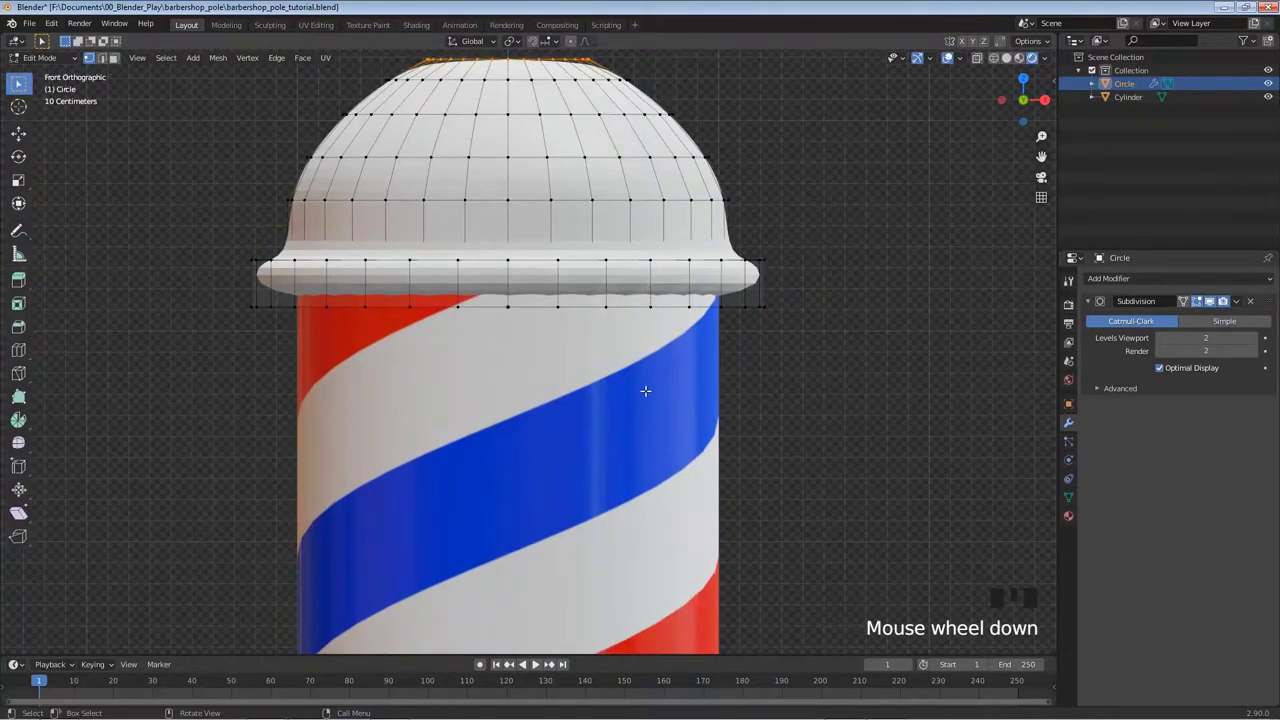
key("alt+a")
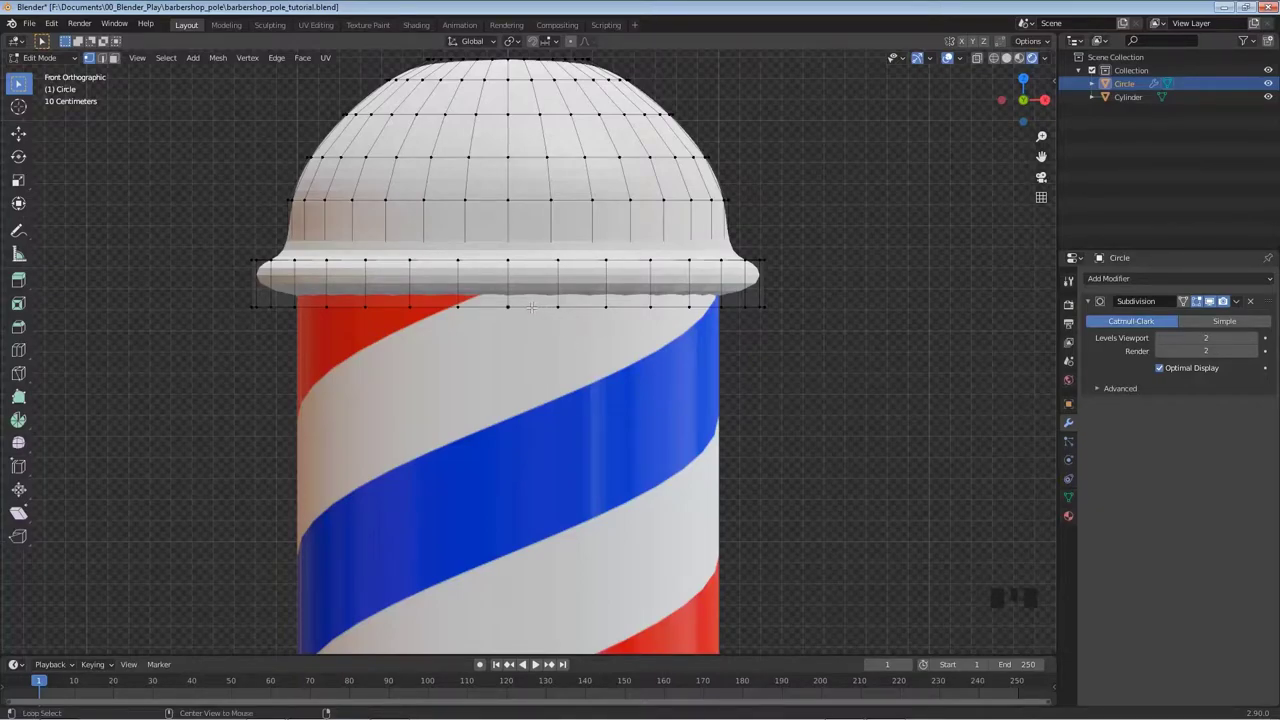
left_click(530, 307, "alt")
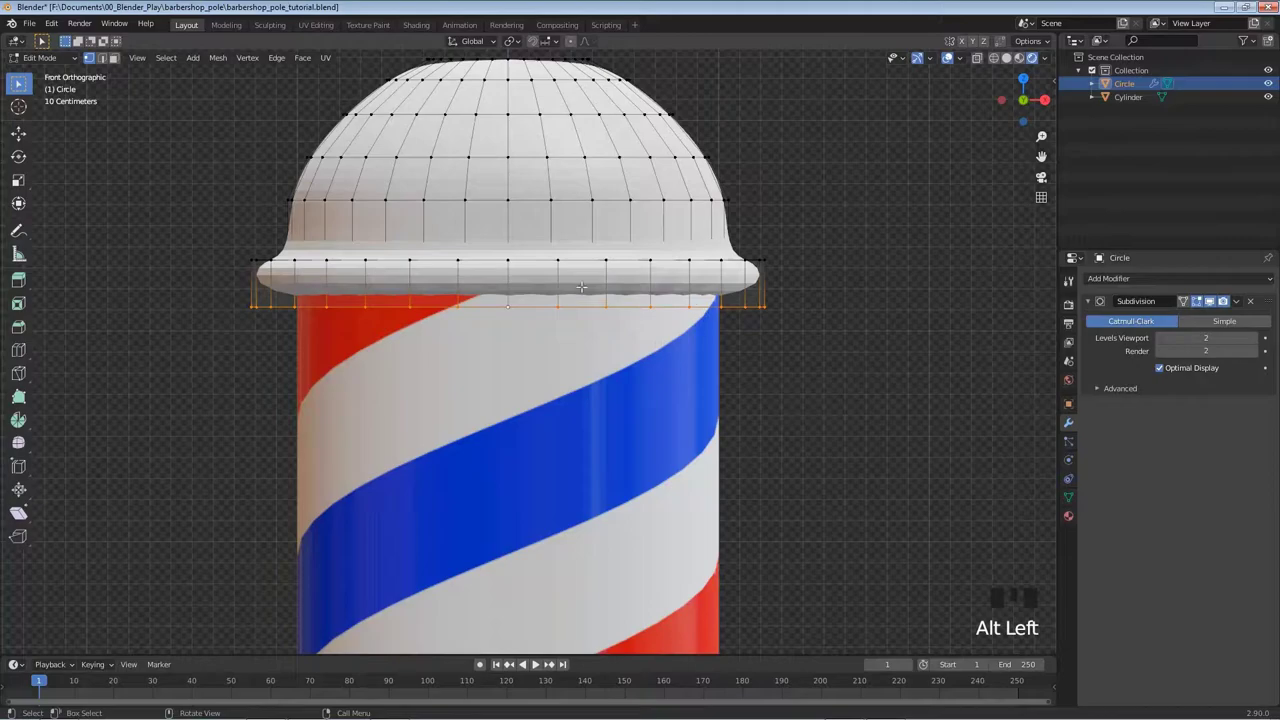
key("n")
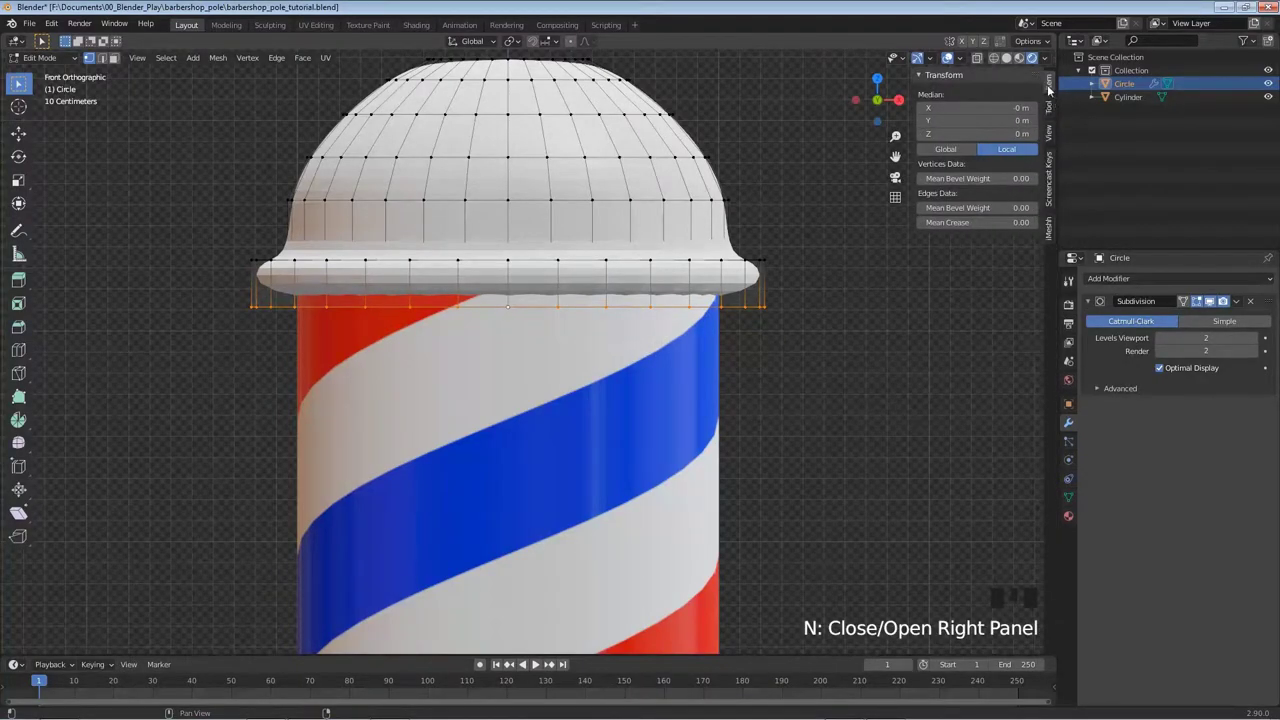
left_click_drag(963, 222, 1035, 222)
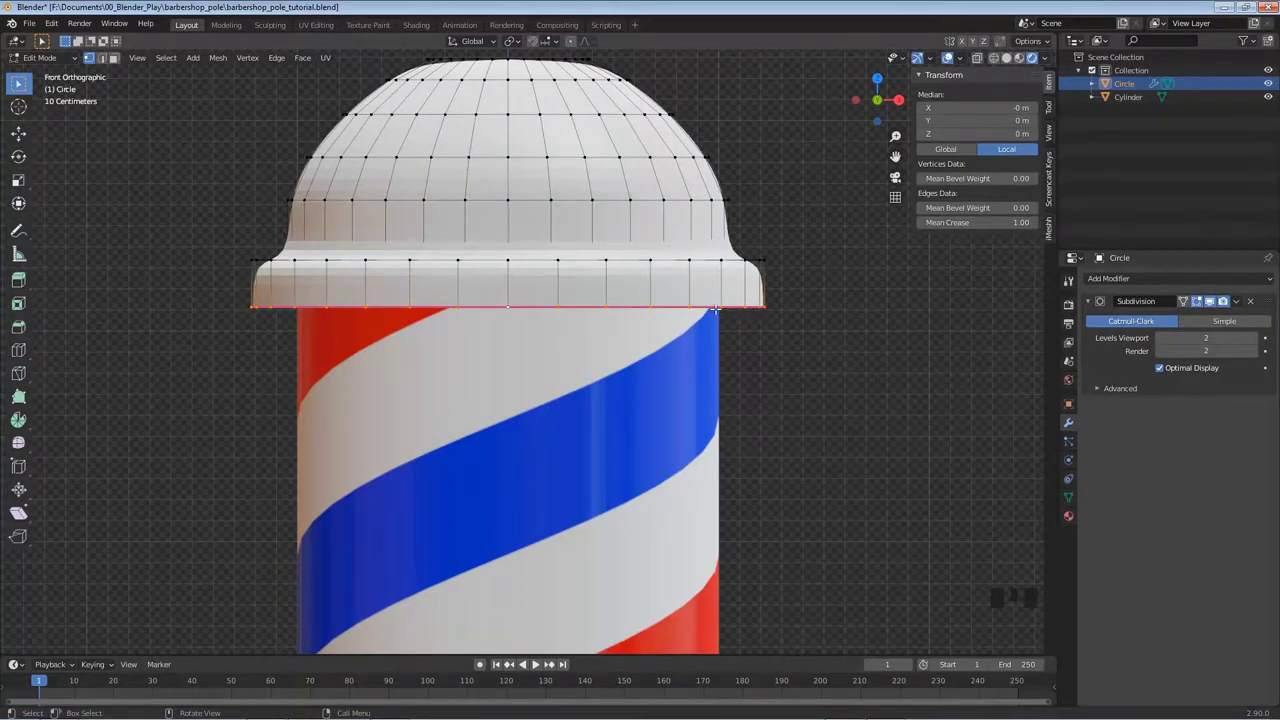
Set the mean crease of the rim's upper edge loop to 1.00 and check the cap's shape in object mode.
left_click(730, 258, "alt")
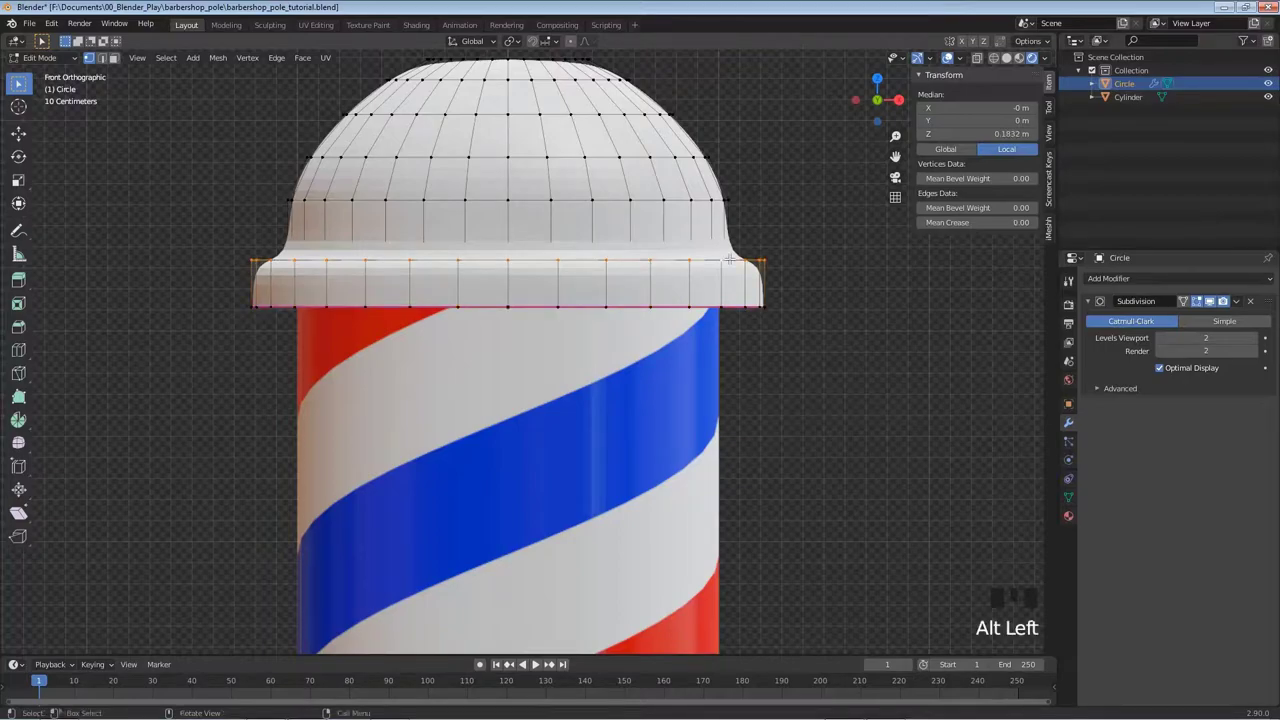
left_click_drag(945, 222, 1030, 222)
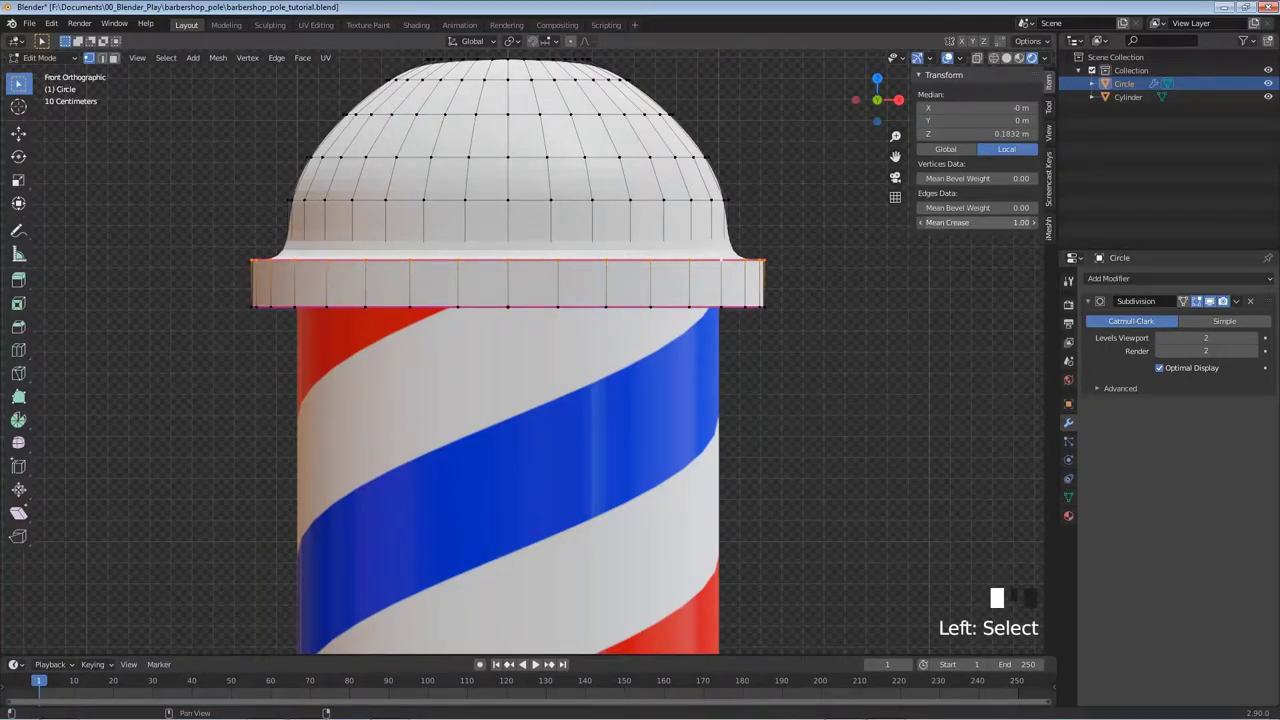
key("Tab")
middle_click_drag(504, 360, 522, 390)
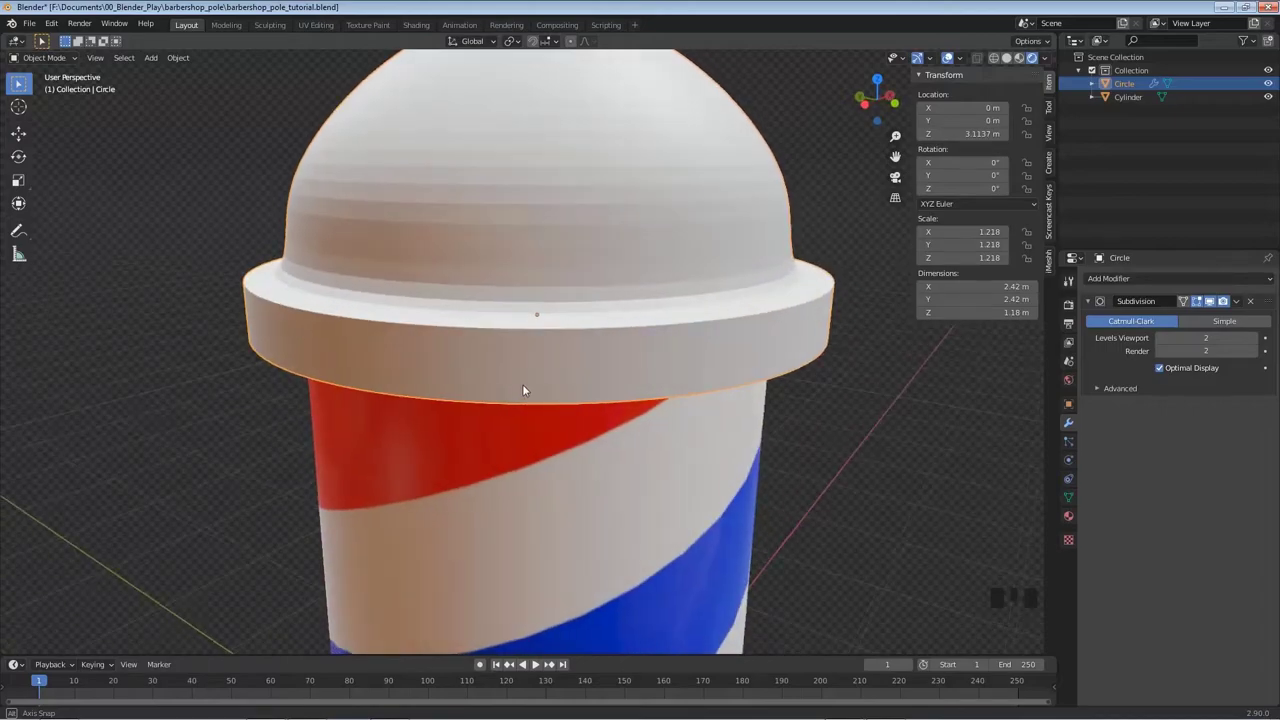
key("KP_1")
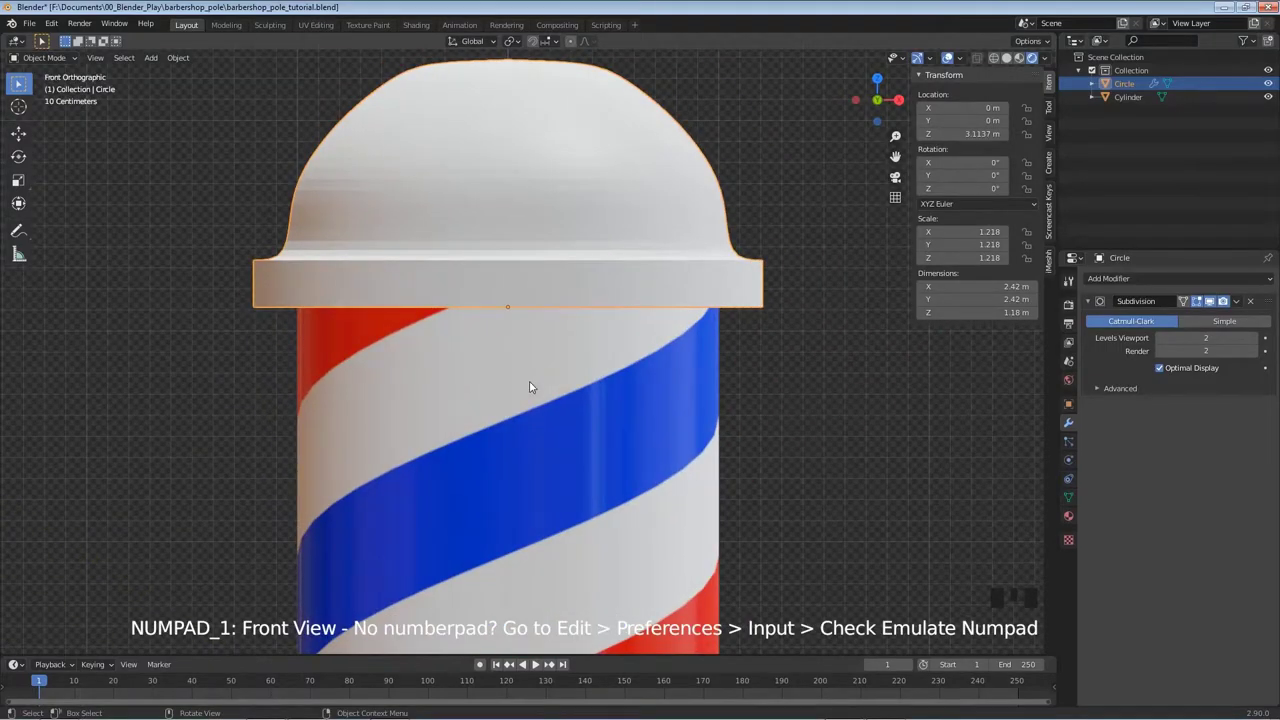
key("Tab")
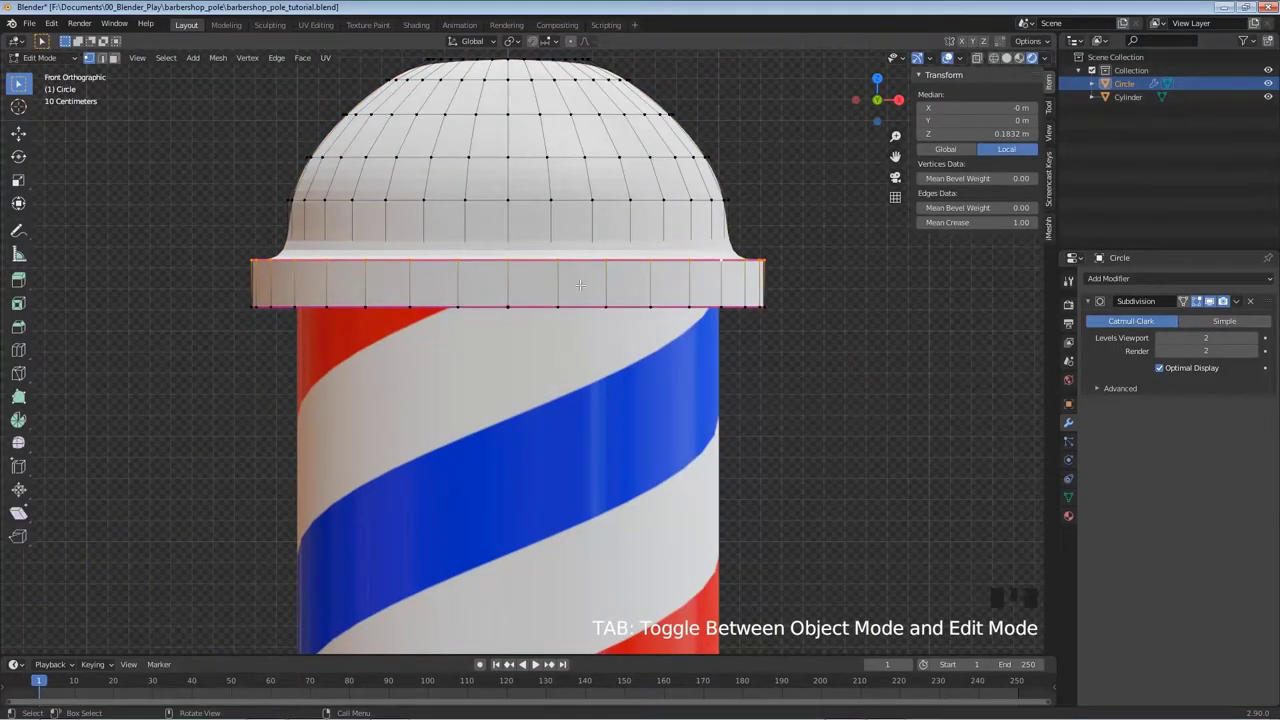
Try softer mean crease values up to about 0.31 on the rim's upper edge loop.
left_click(968, 222)
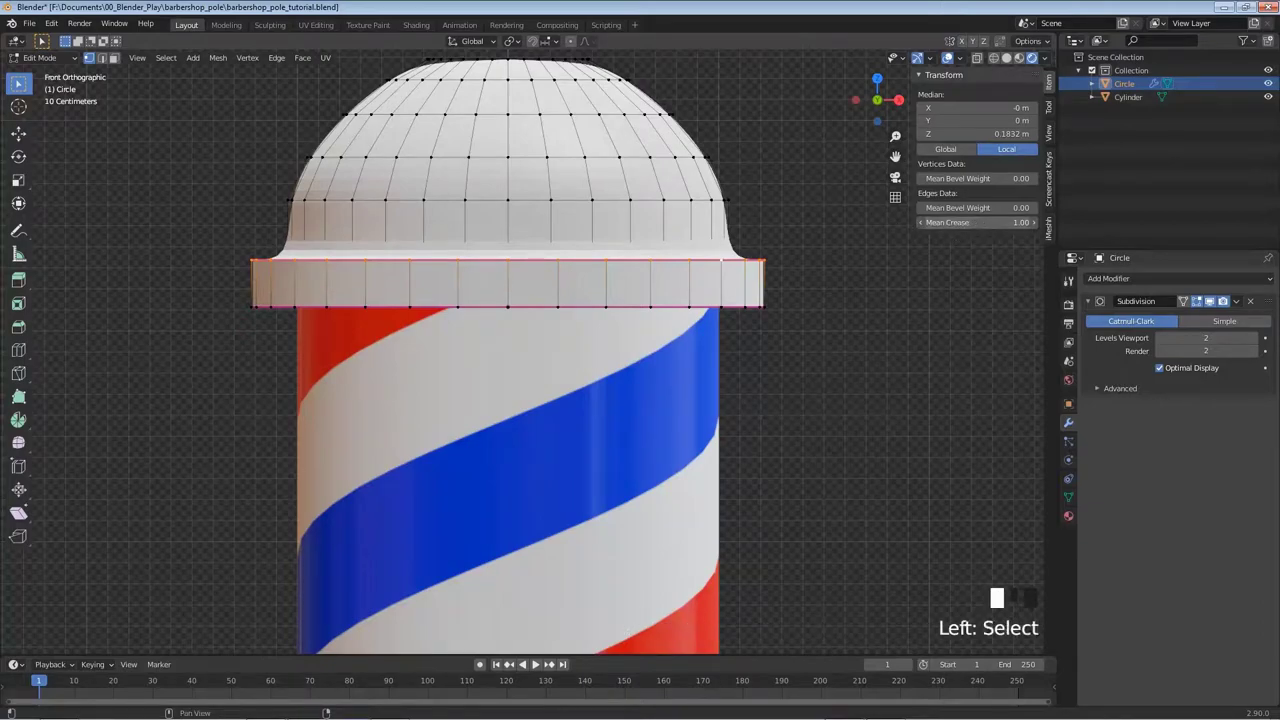
mouse_move(968, 222)
left_mouse_down()
mouse_move(910, 222)
mouse_move(990, 222)
left_mouse_up()
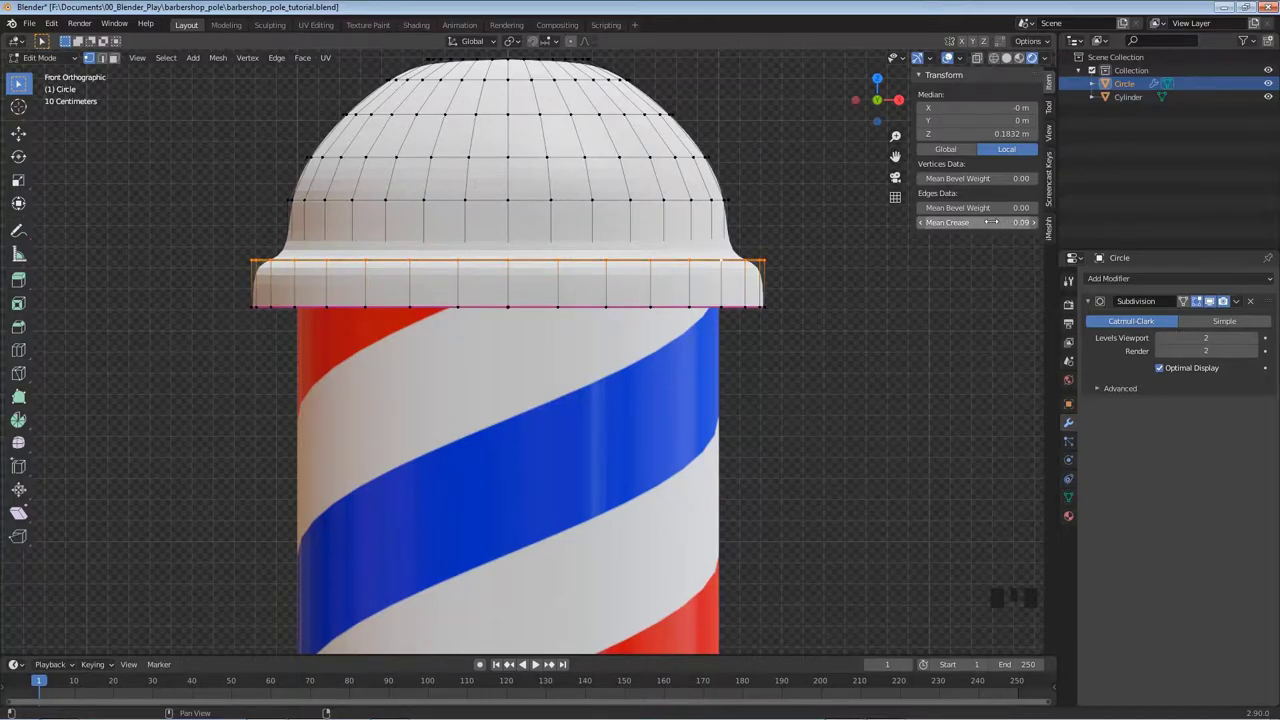
left_click(1036, 222)
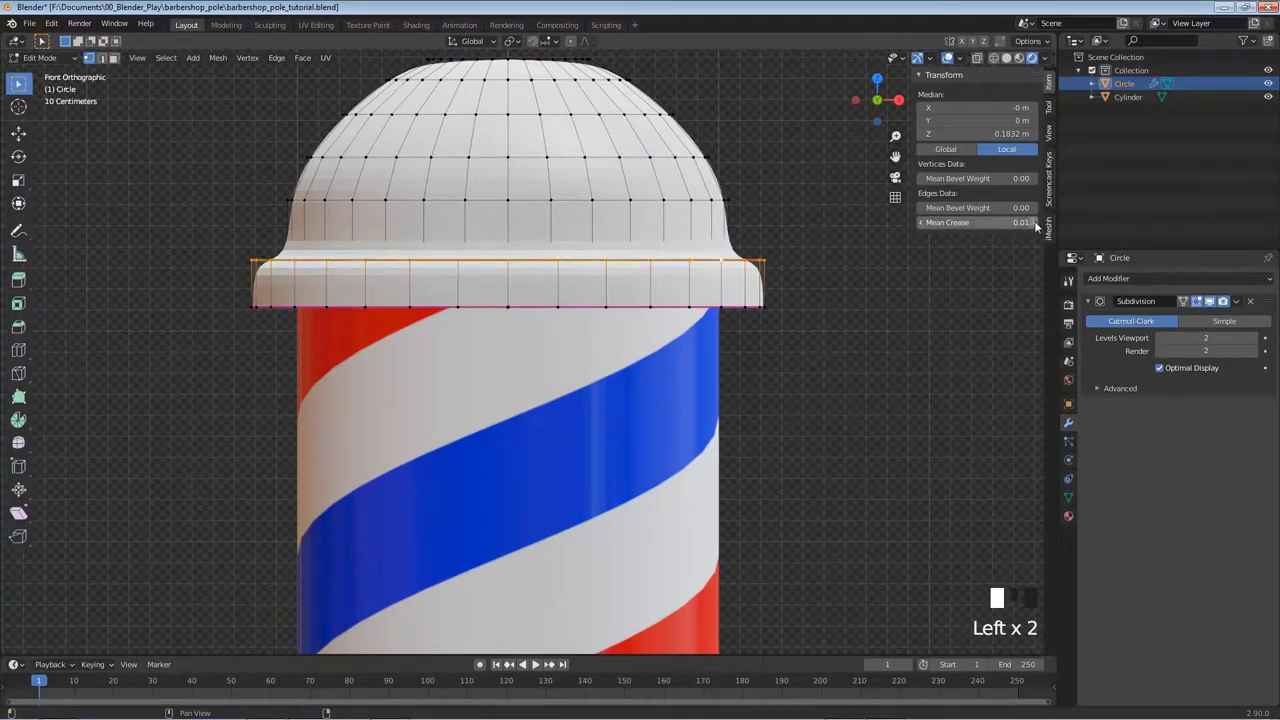
left_click(1036, 222)
left_click(1036, 222)
left_click(1036, 222)
left_click(1036, 222)
left_click(1036, 222)
left_click(1036, 222)
left_click(1036, 222)
left_click(1036, 222)
left_click(1036, 222)
left_click(1036, 222)
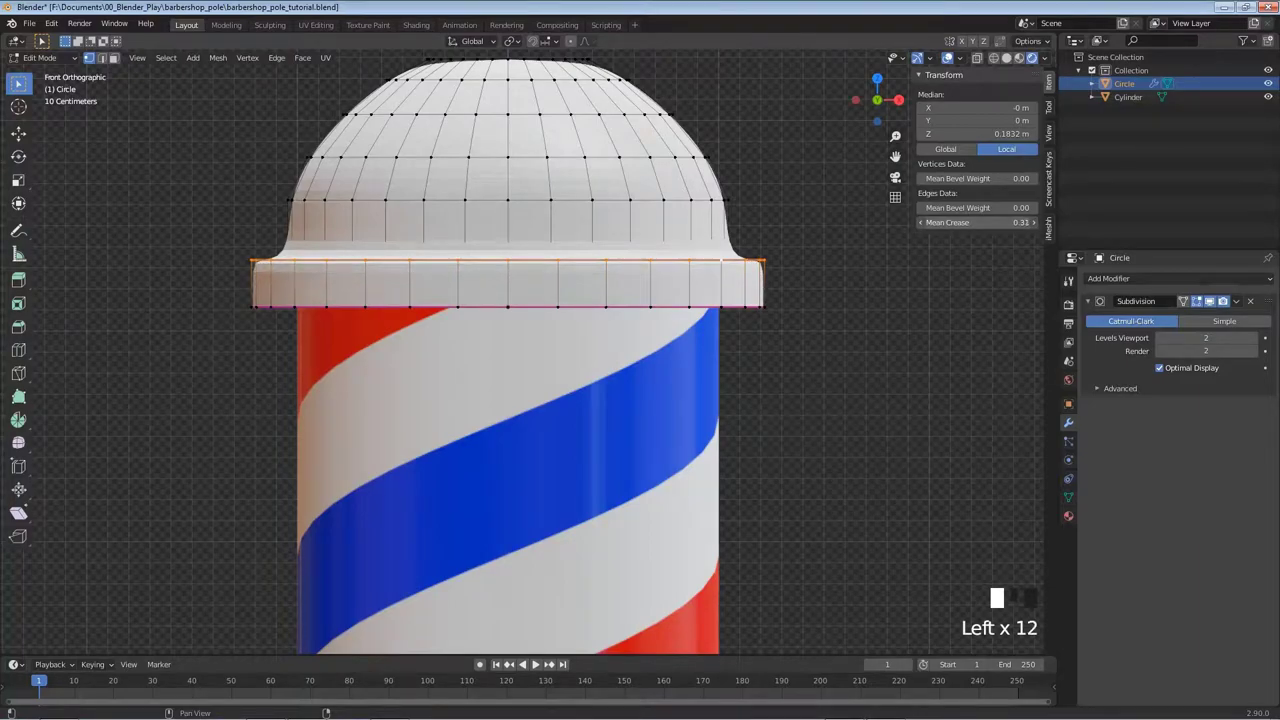
Set the mean crease of the rim's upper edge loop to 0.20 and clear the selection.
left_click(993, 221)
type("0.2")
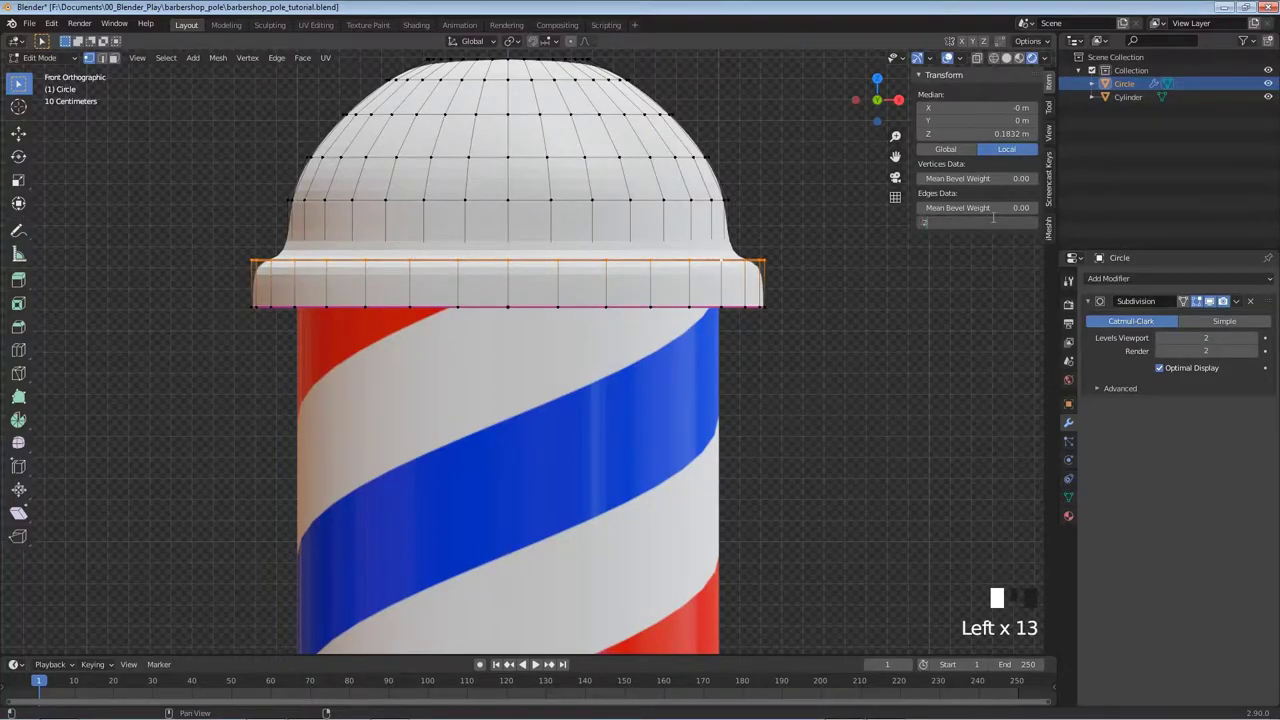
key("Return")
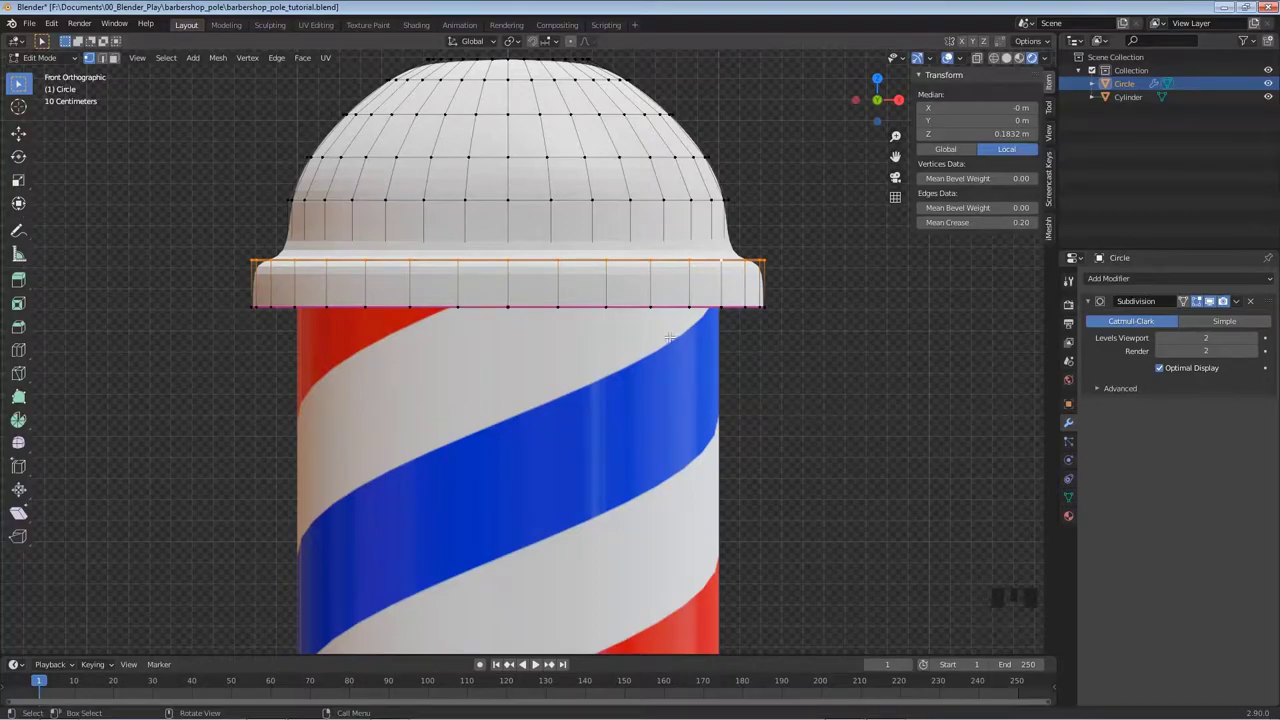
key("alt+a")
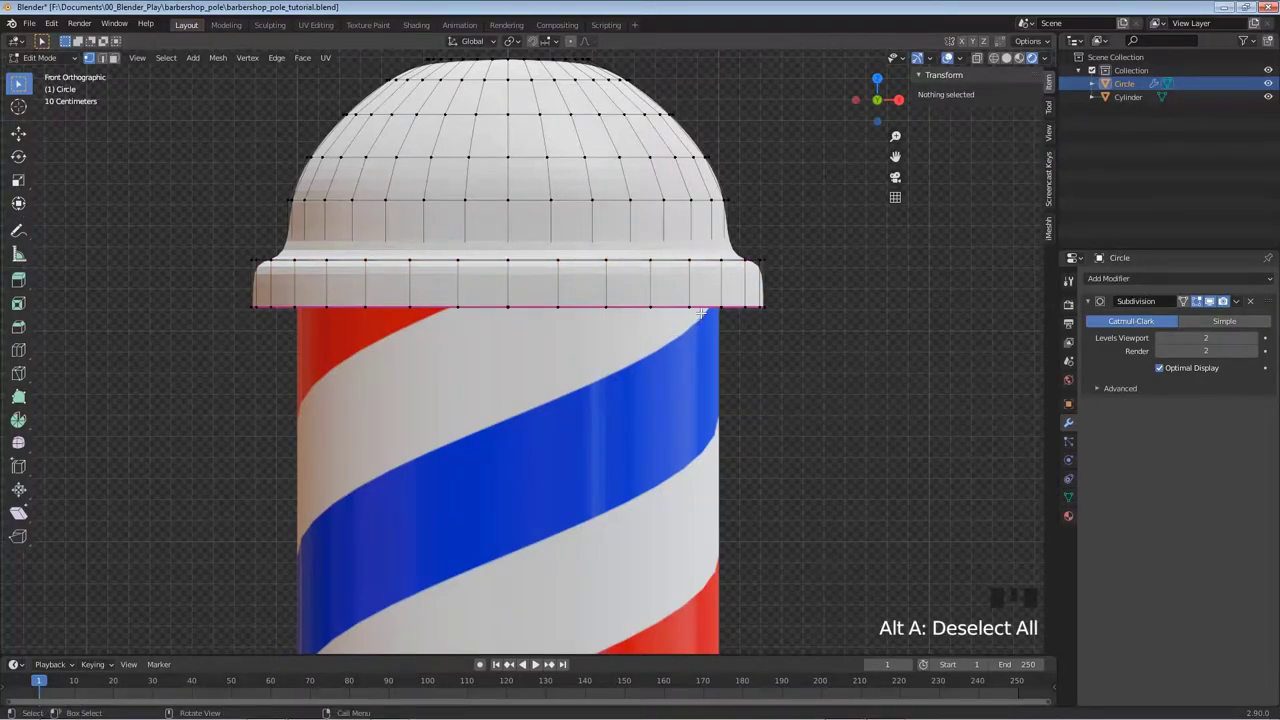
Select the edge loop at the bottom of the cap's rim and set its mean crease to 0.40.
left_click(703, 308, "alt")
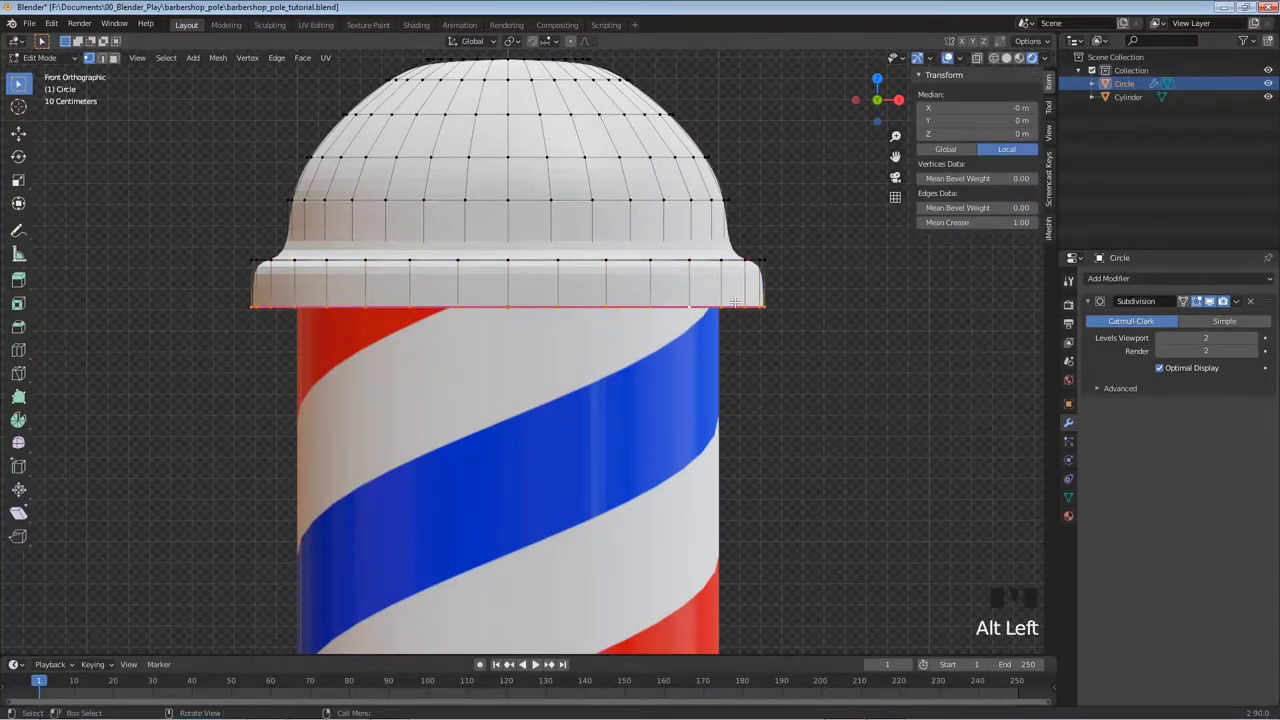
left_click(966, 222)
type("1.0")
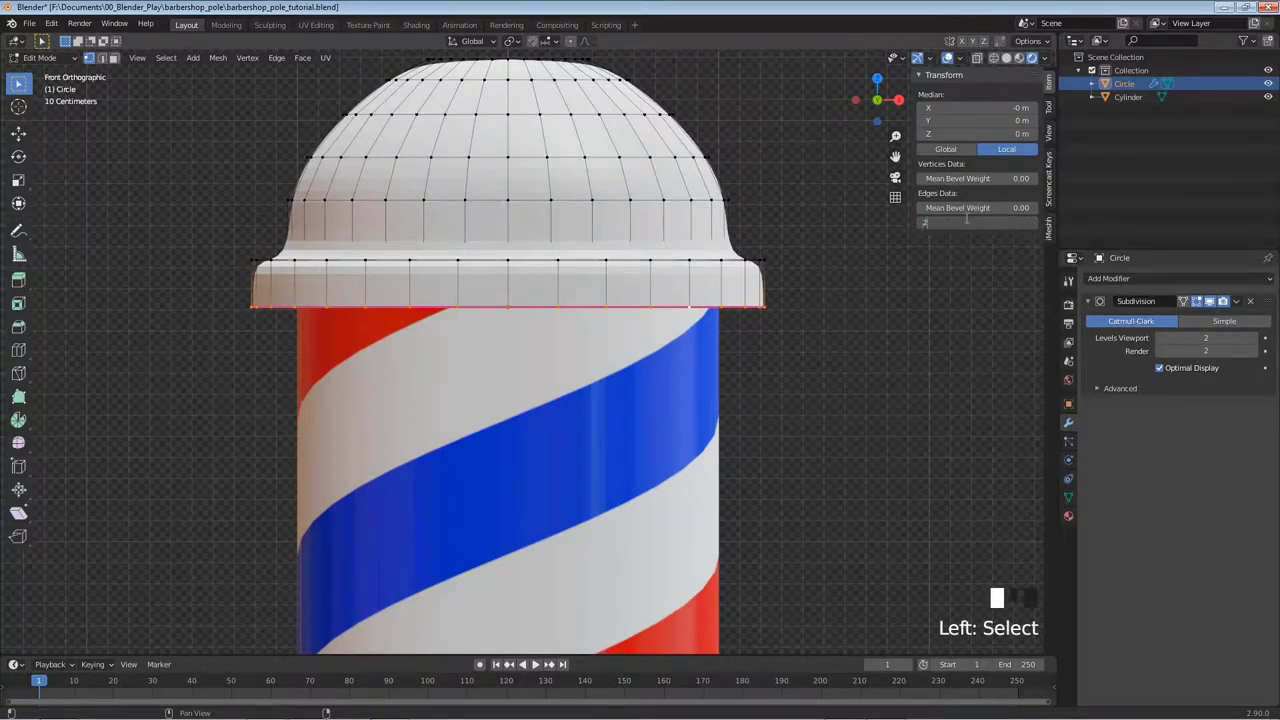
key("Return")
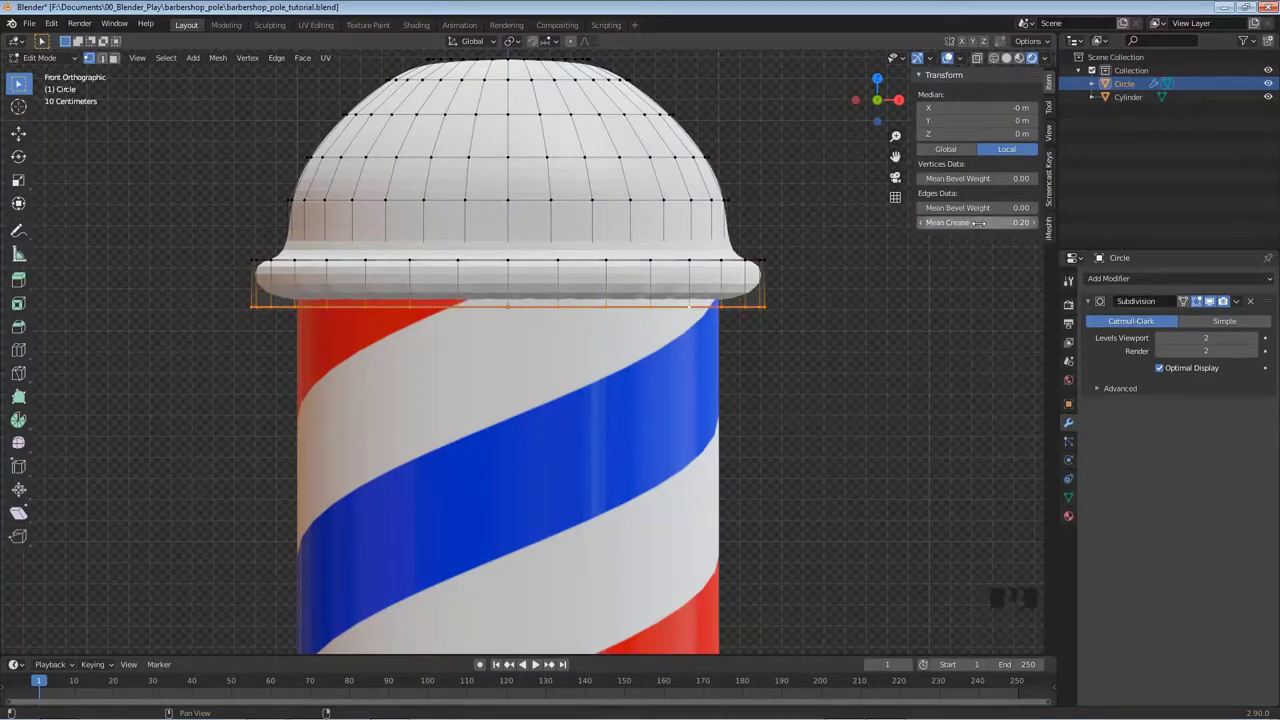
left_click_drag(975, 222, 1015, 222)
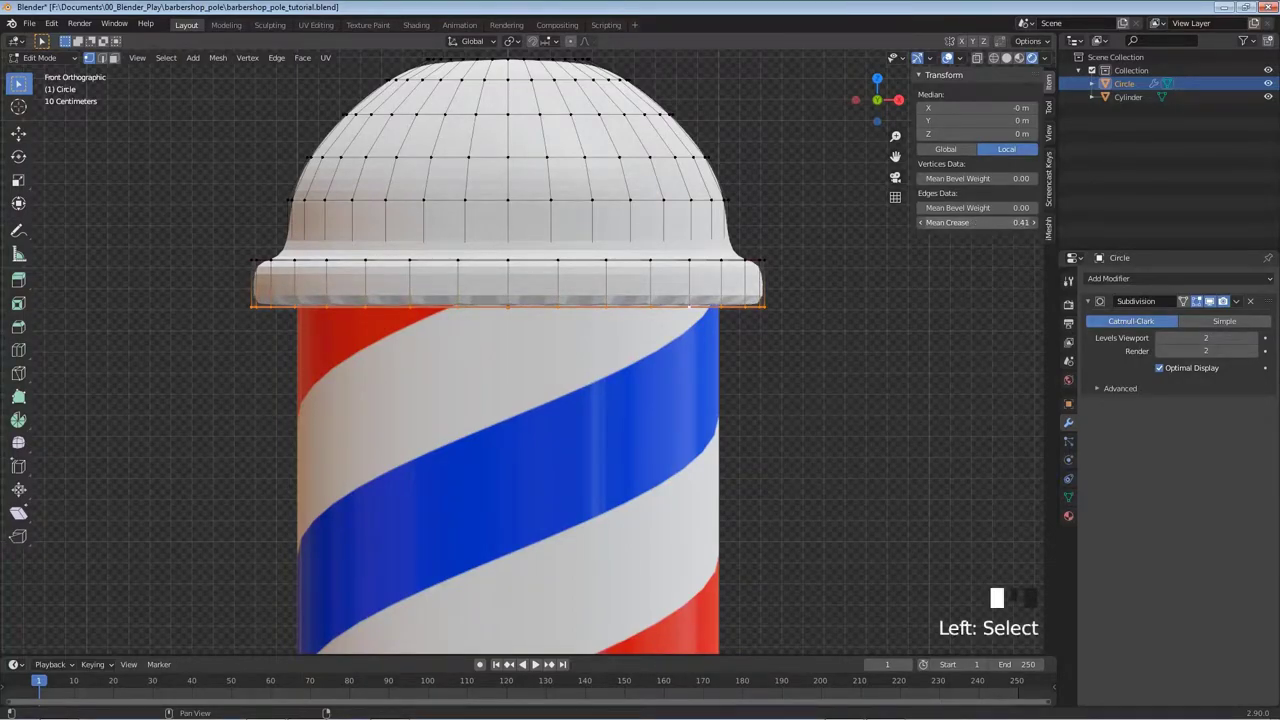
left_click(971, 222)
type("0.4")
key("Return")
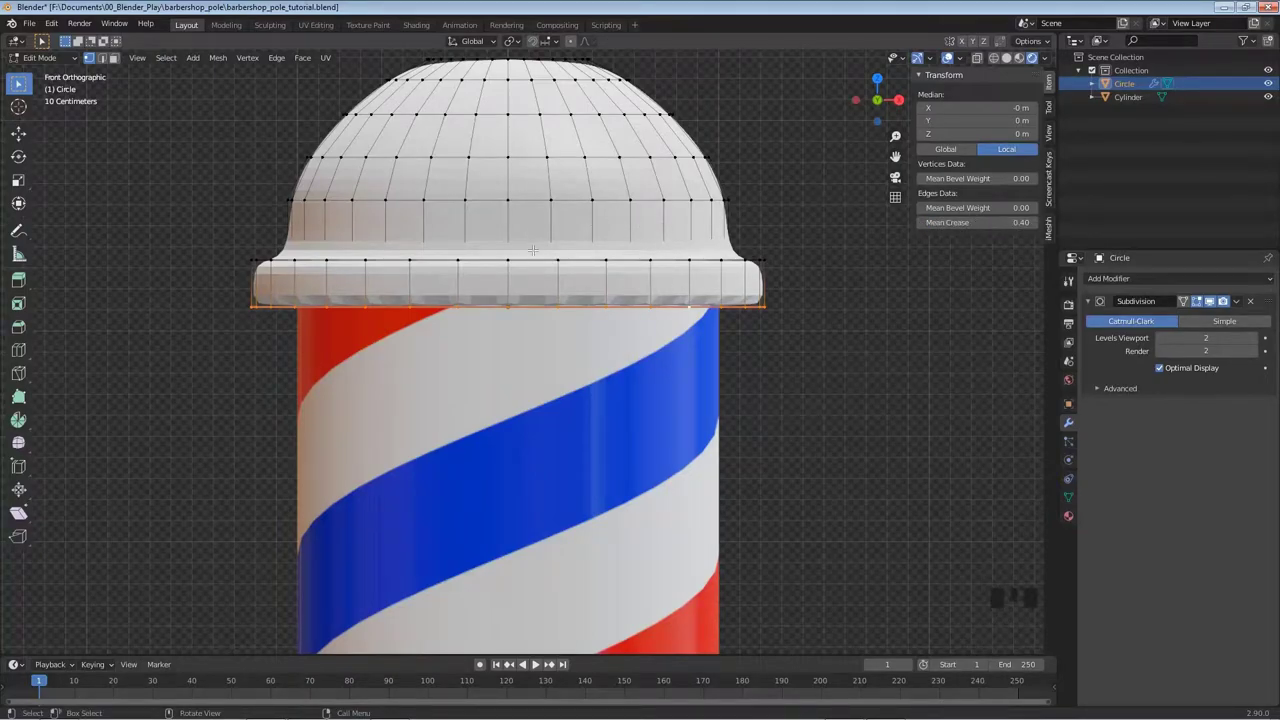
Using wireframe display, select the edge loop where the dome meets the rim, return to rendered shading and set its mean crease to 1.00.
middle_click_drag(589, 241, 601, 272)
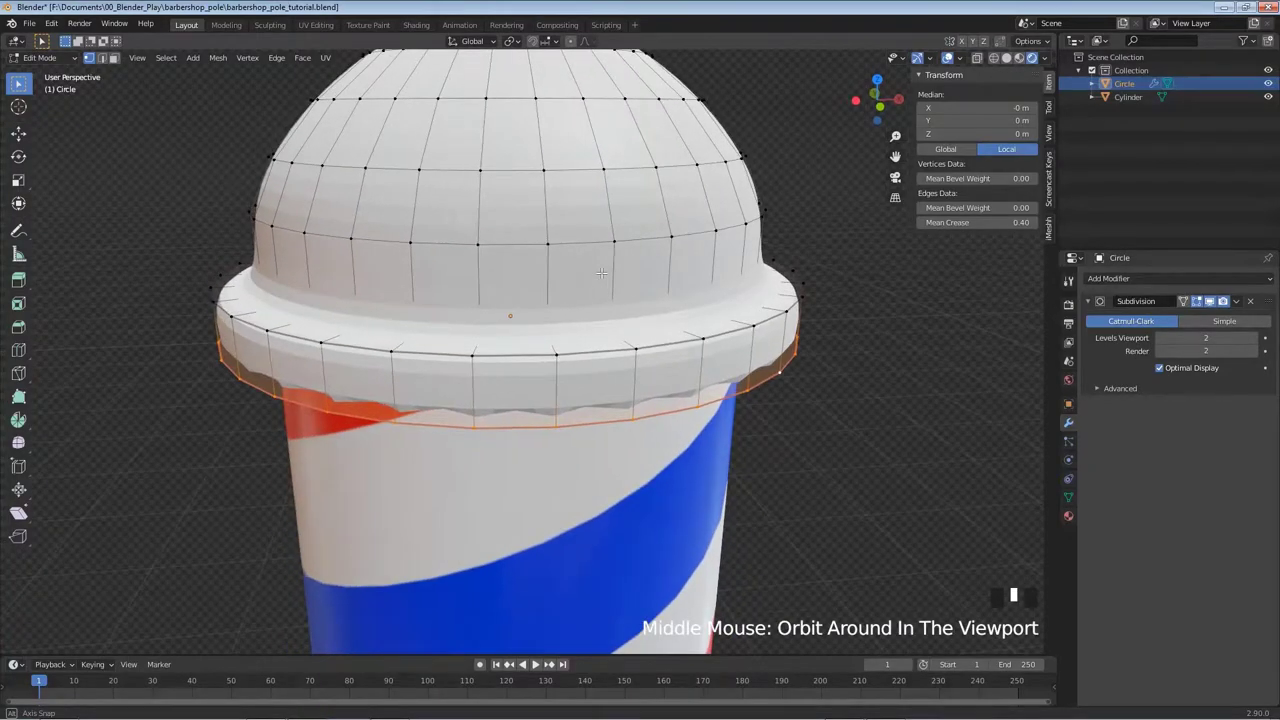
key("z")
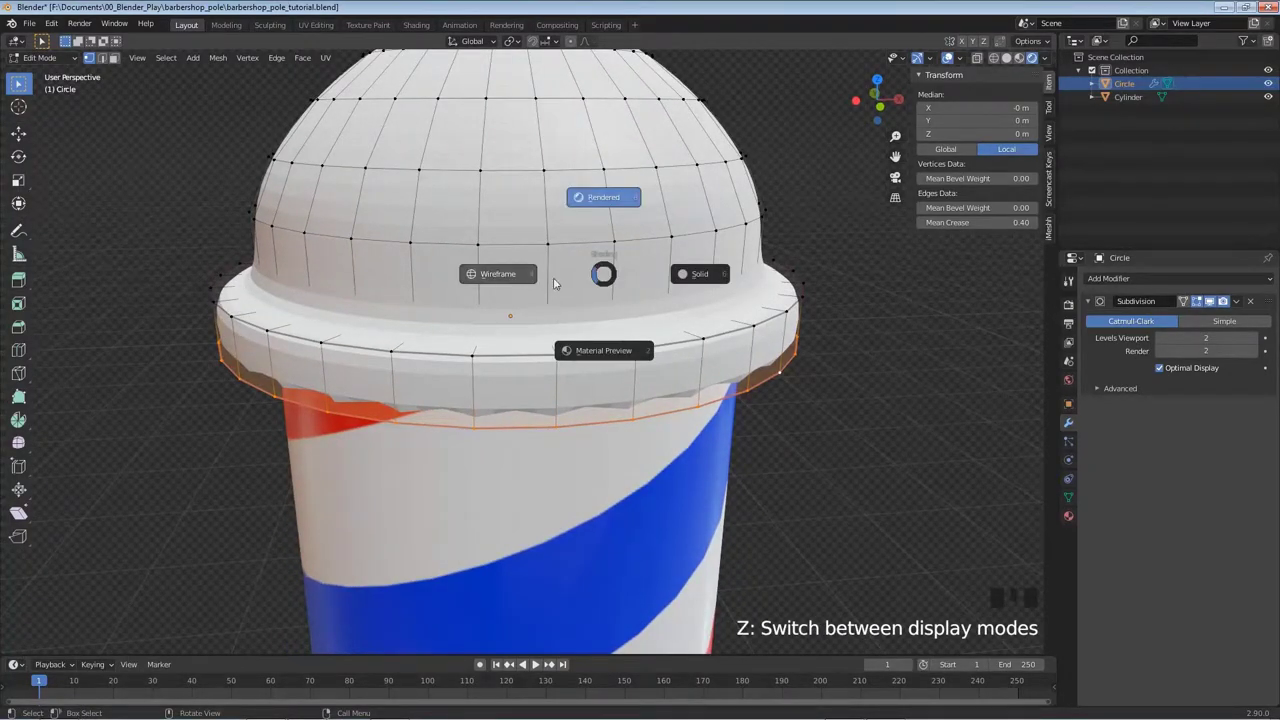
left_click(494, 277)
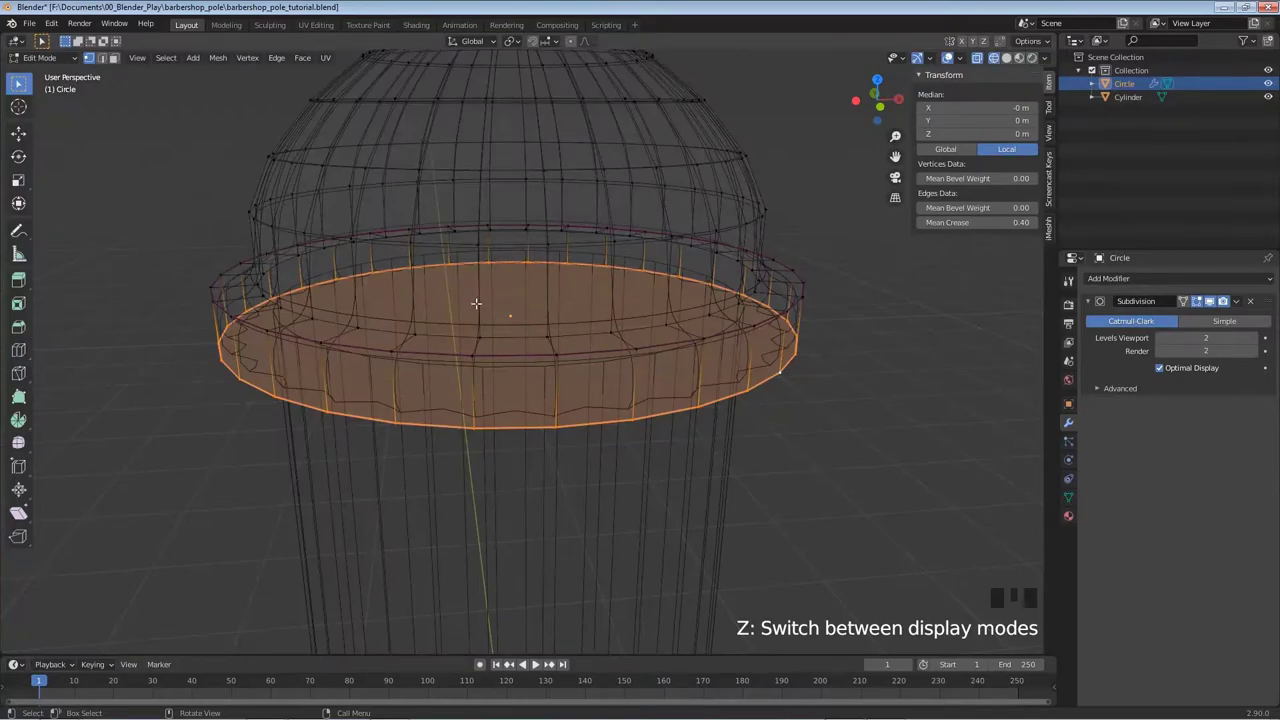
key("alt+a")
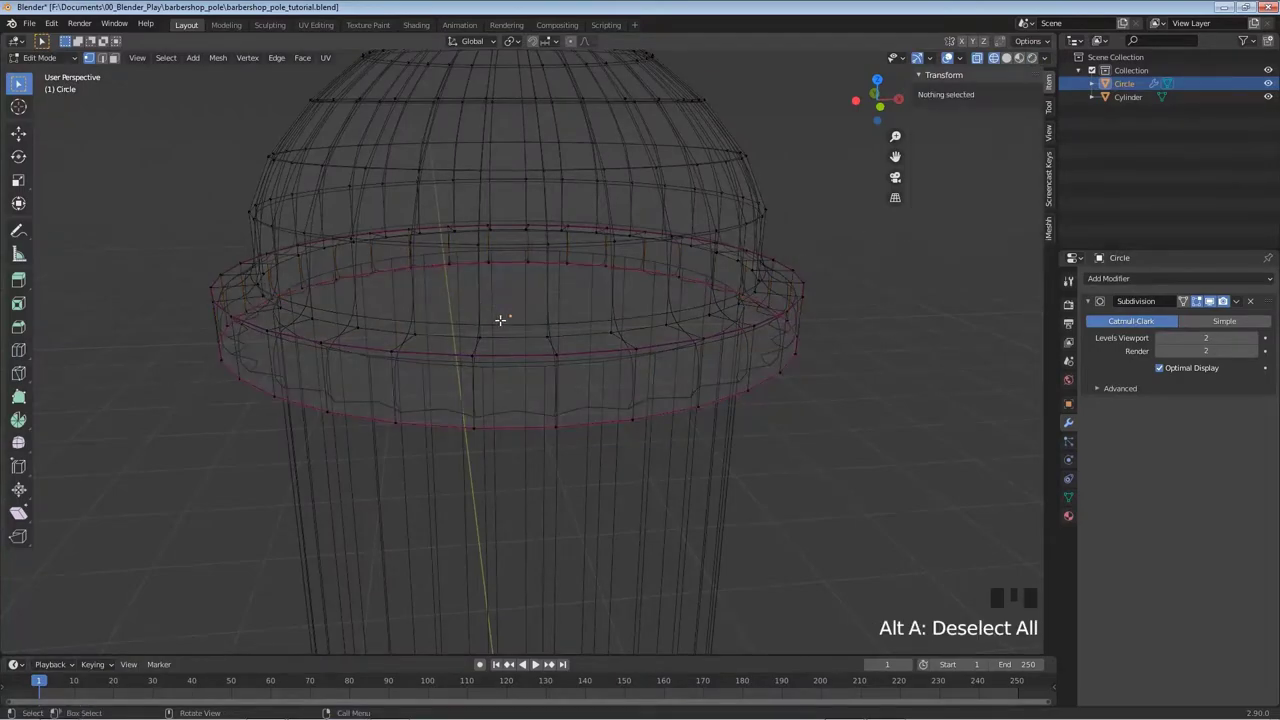
left_click(509, 336, "alt")
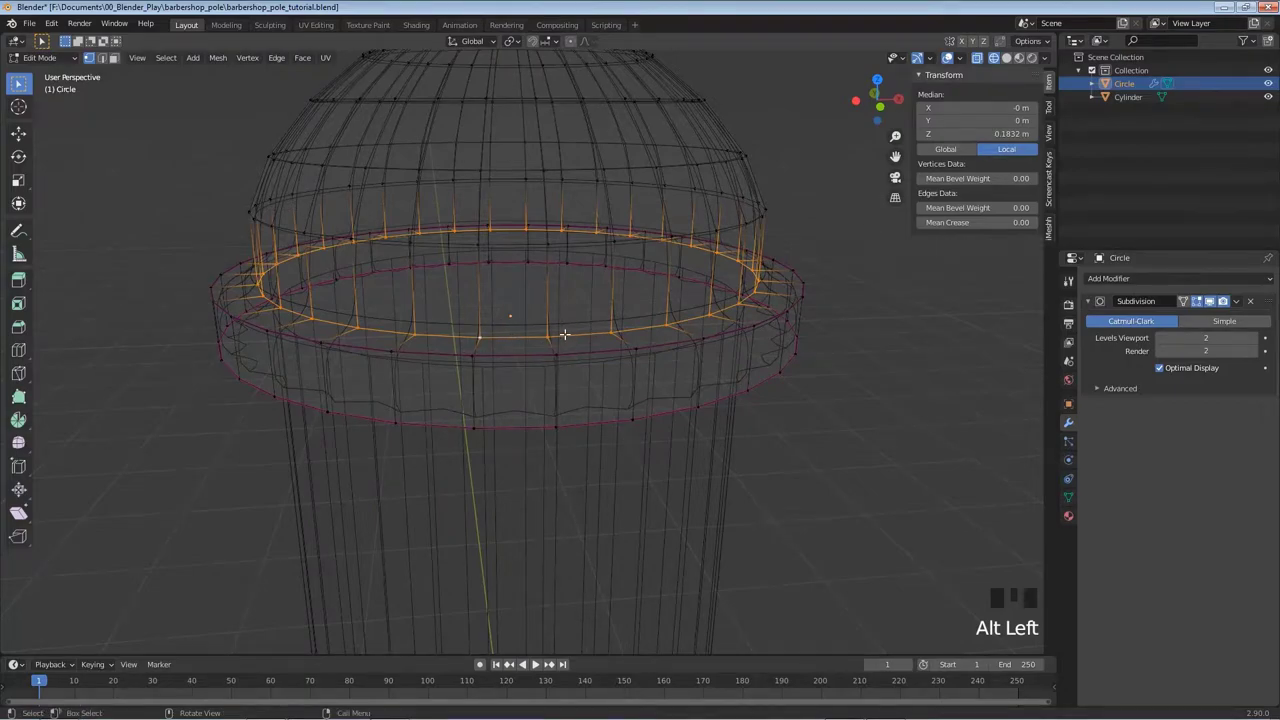
key("z")
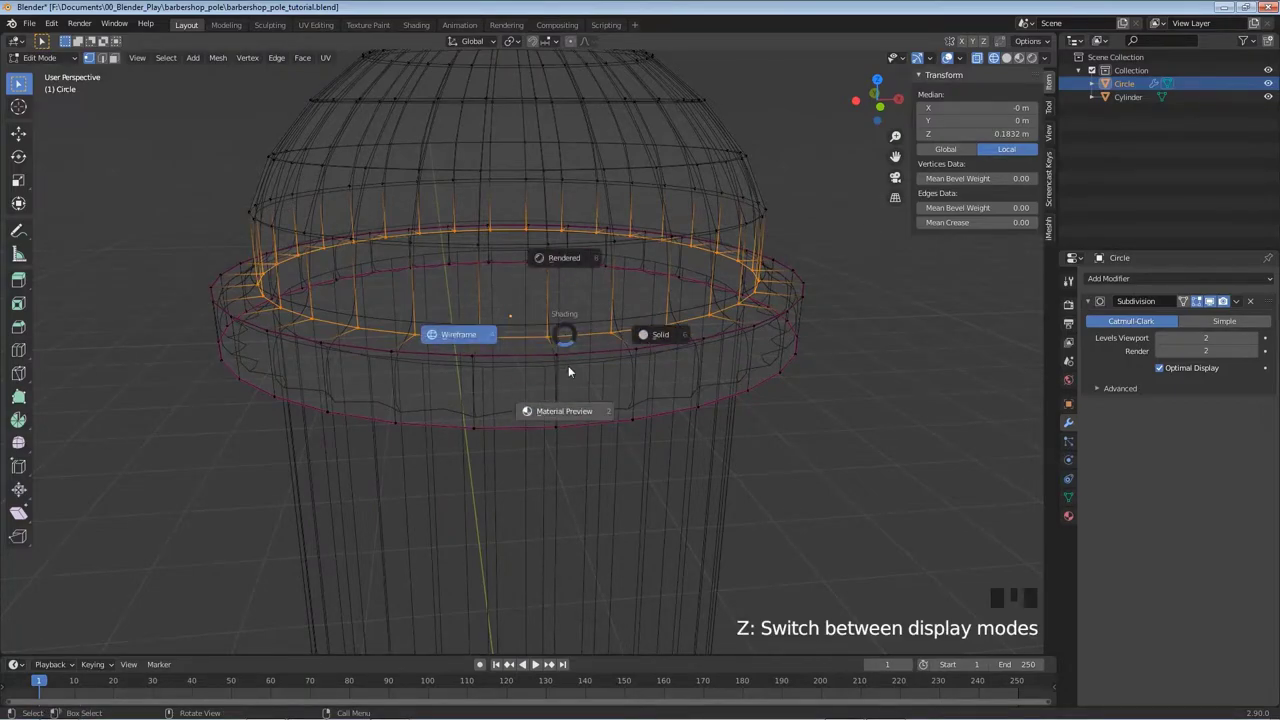
left_click(567, 260)
left_click_drag(975, 222, 1030, 222)
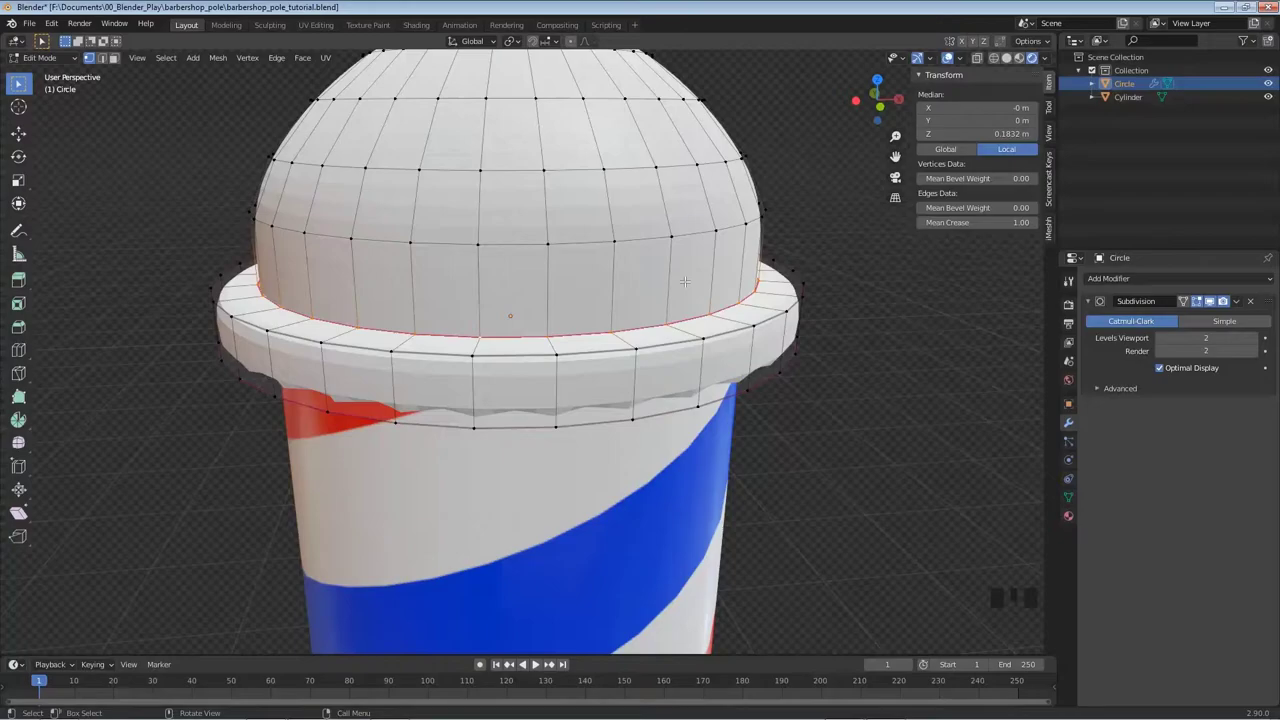
Return to object mode in front view and apply smooth shading to the cap.
key("KP_1")
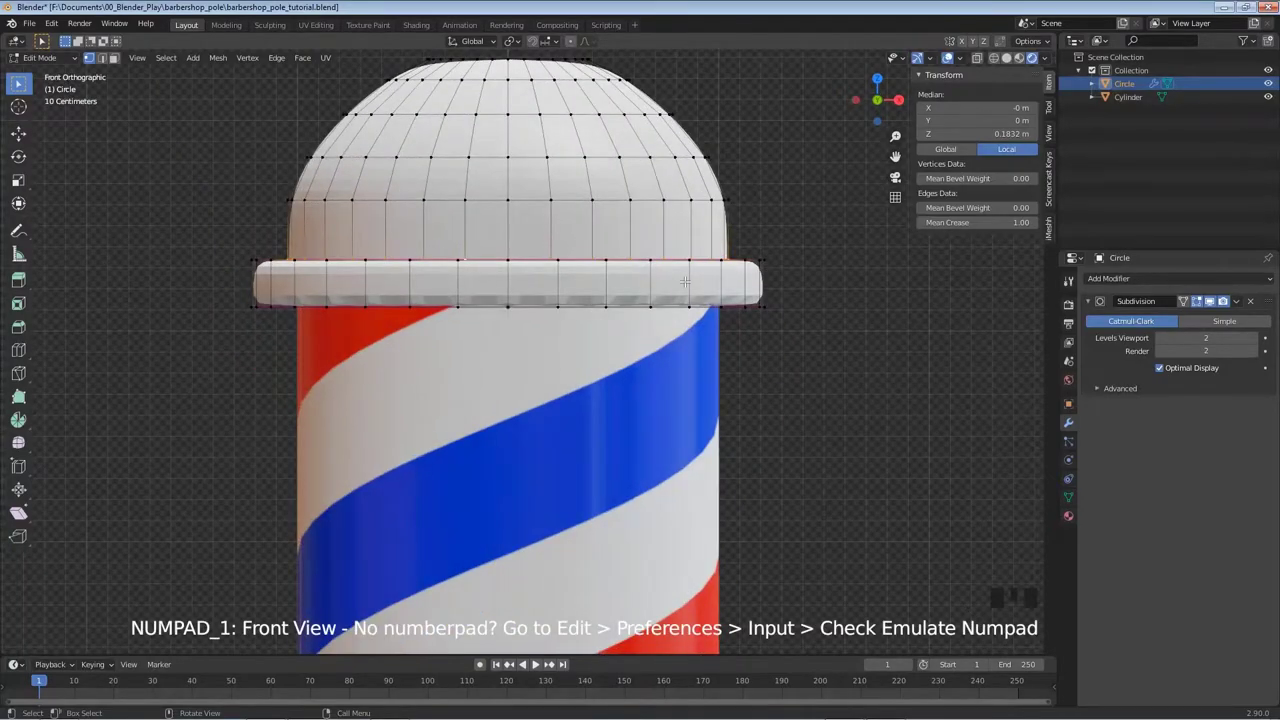
scroll(566, 302, "down", 1)
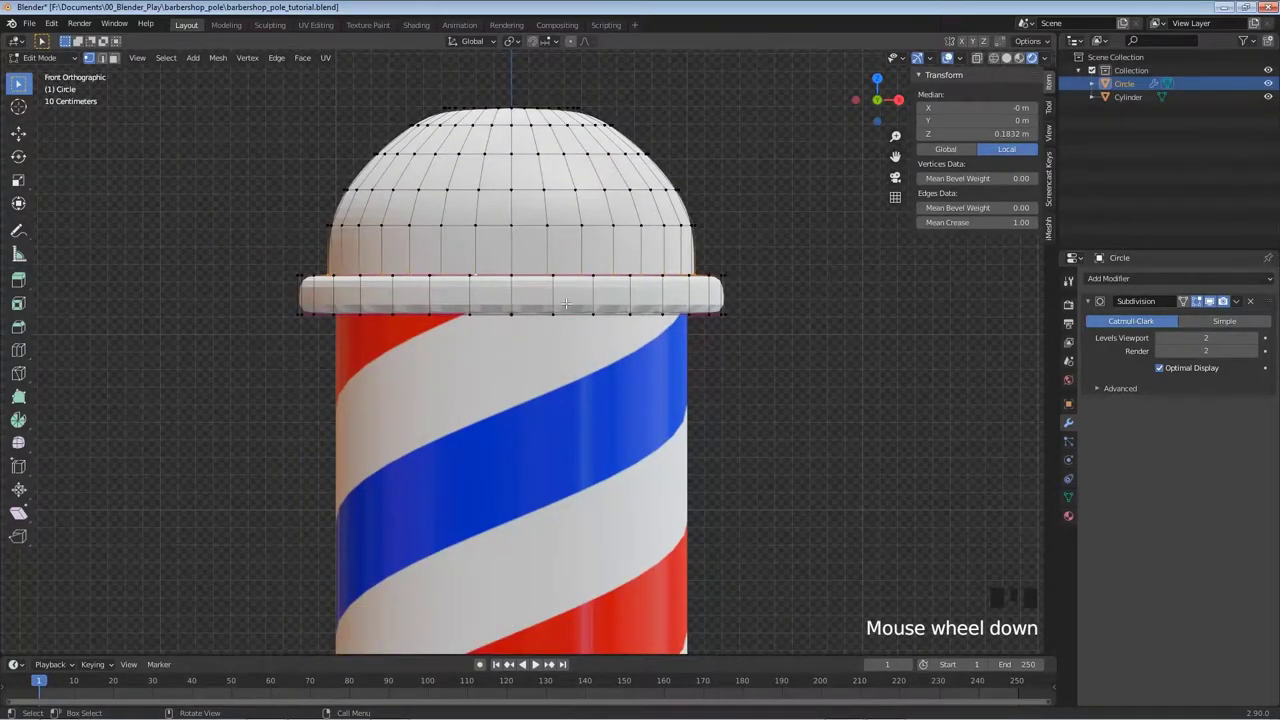
key("Tab")
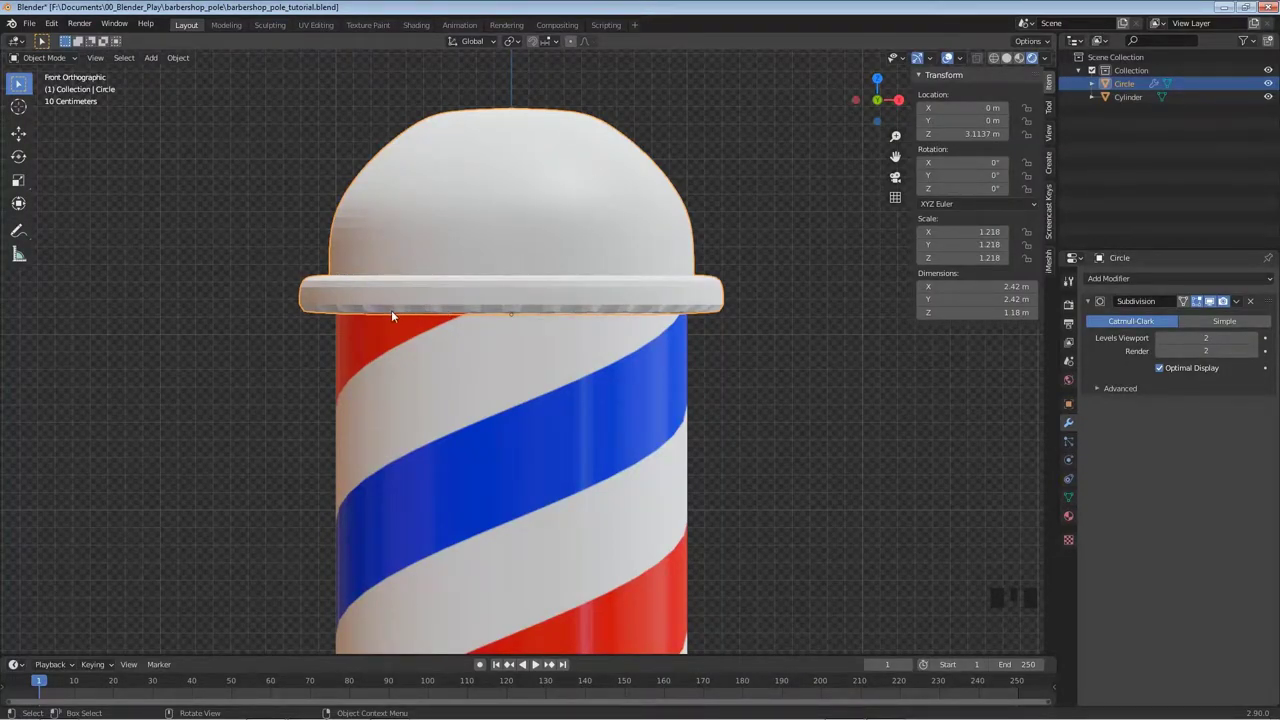
right_click(538, 205)
left_click(533, 203)
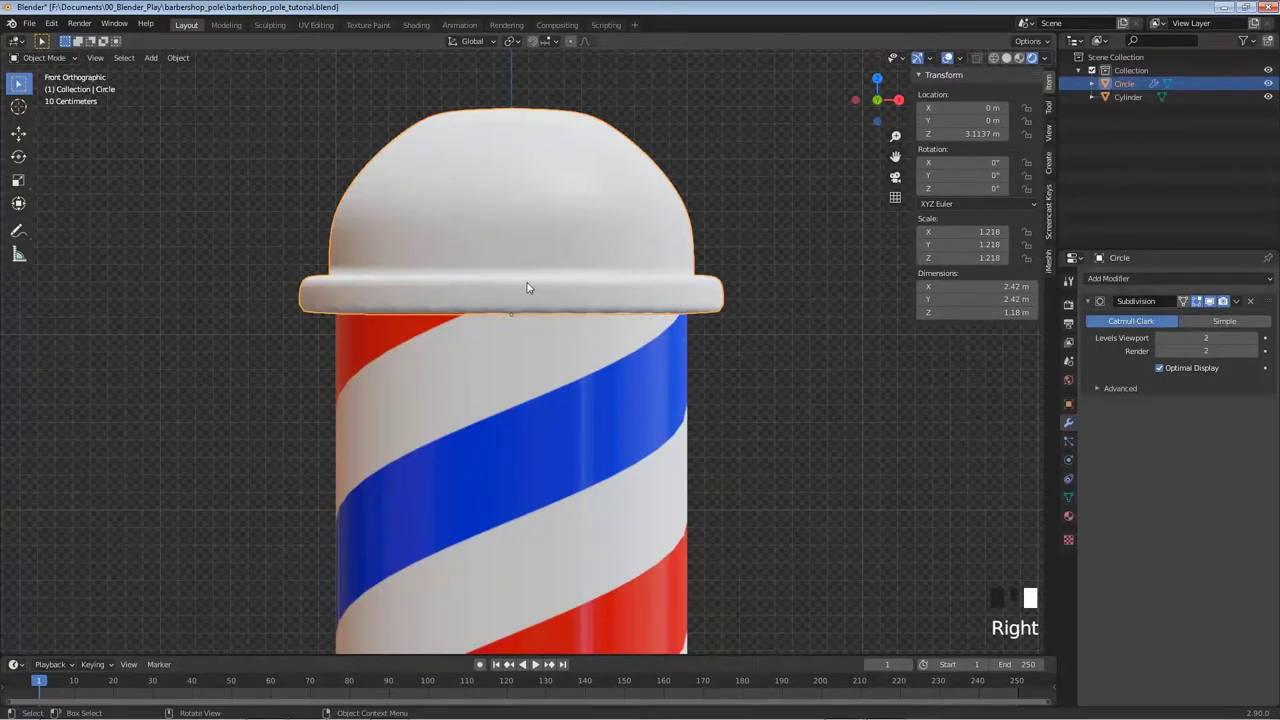
Inset the cap's underside face from the rim's bottom edge loop by about 0.05 m and check the pole in object mode.
middle_click_drag(486, 289, 682, 245)
key("Tab")
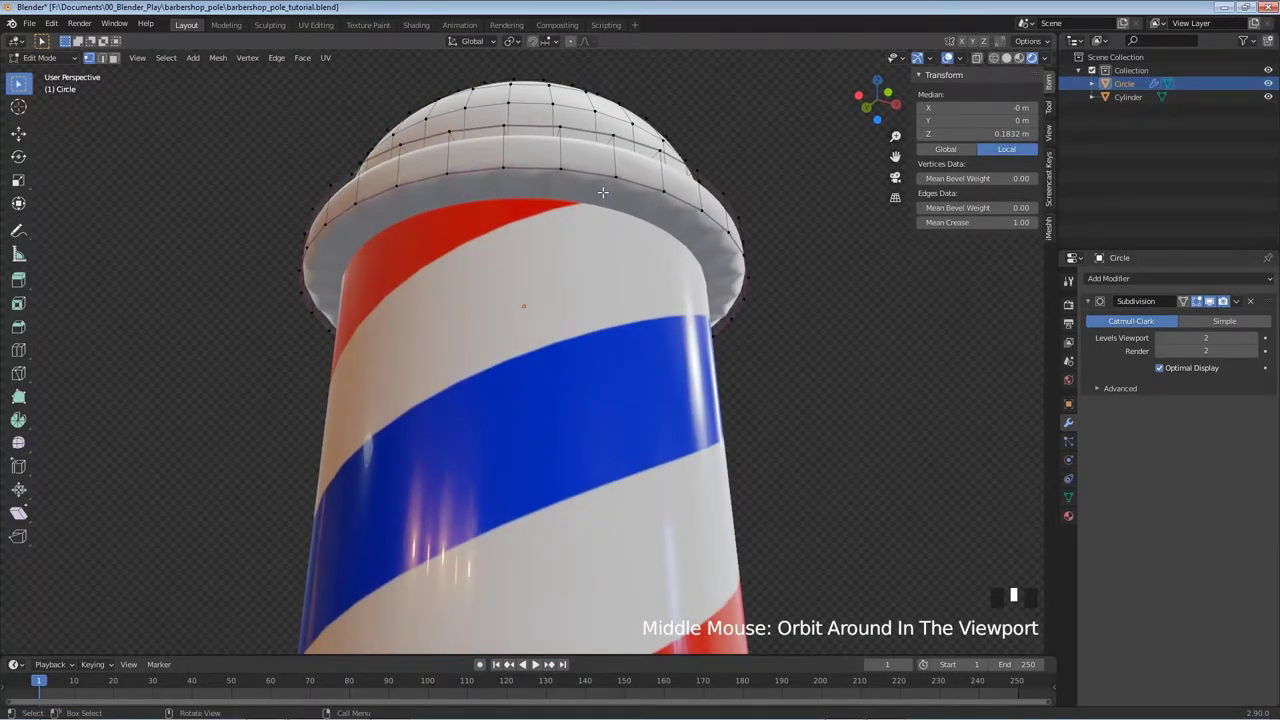
left_click(584, 172, "alt")
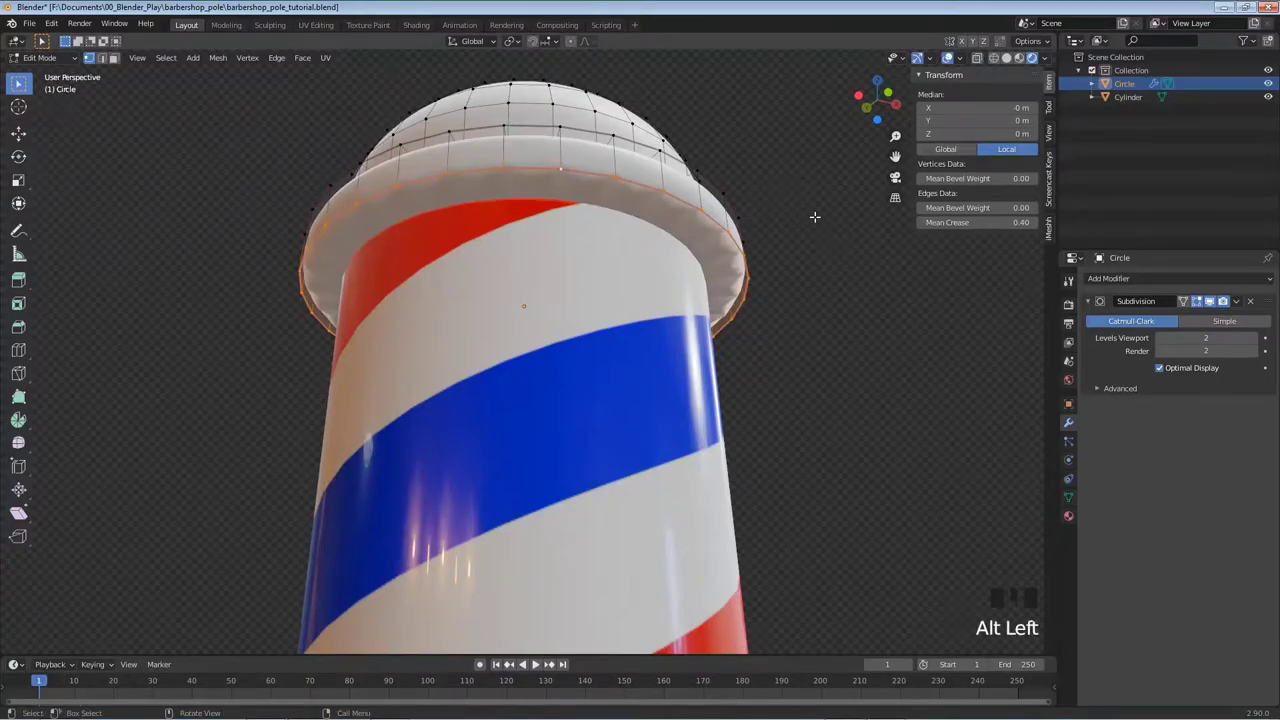
key("i")
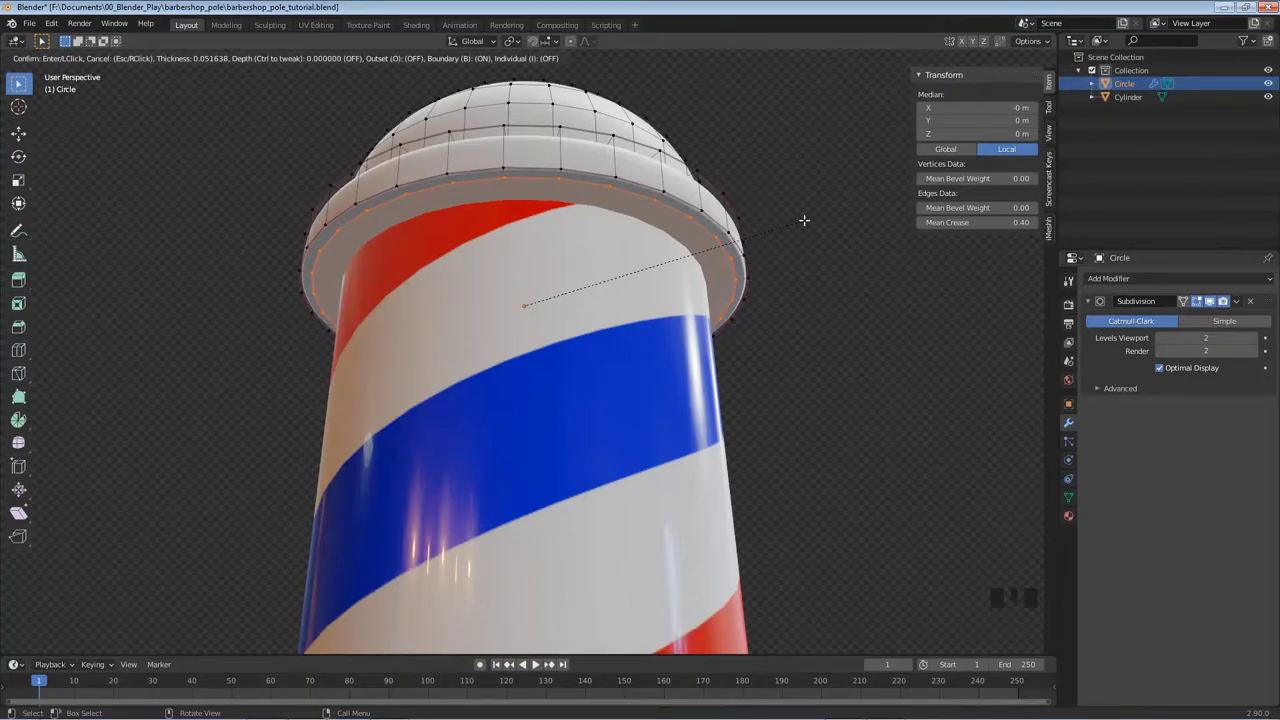
left_click(804, 220)
key("Tab")
middle_click_drag(803, 219, 680, 359)
scroll(755, 302, "down", 5)
middle_click_drag(636, 416, 651, 380, "shift")
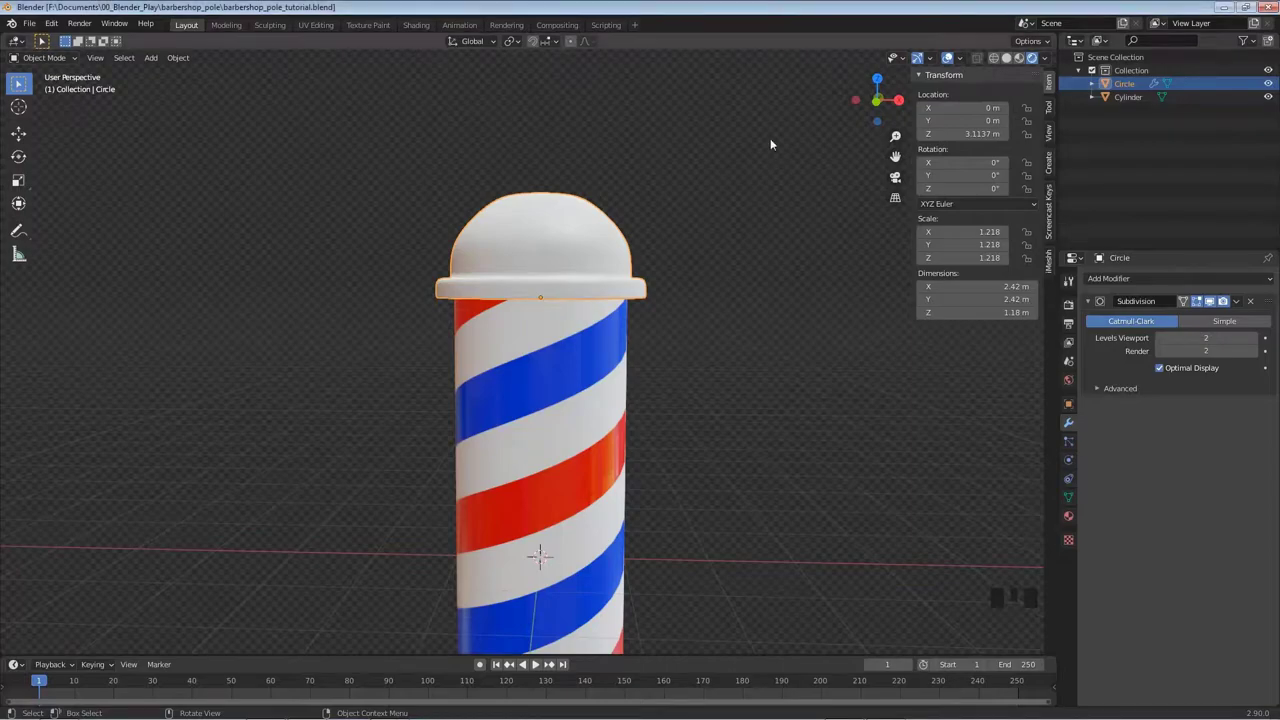
Add a new material to the cap and set its Metallic value to 1.000.
key("KP_1")
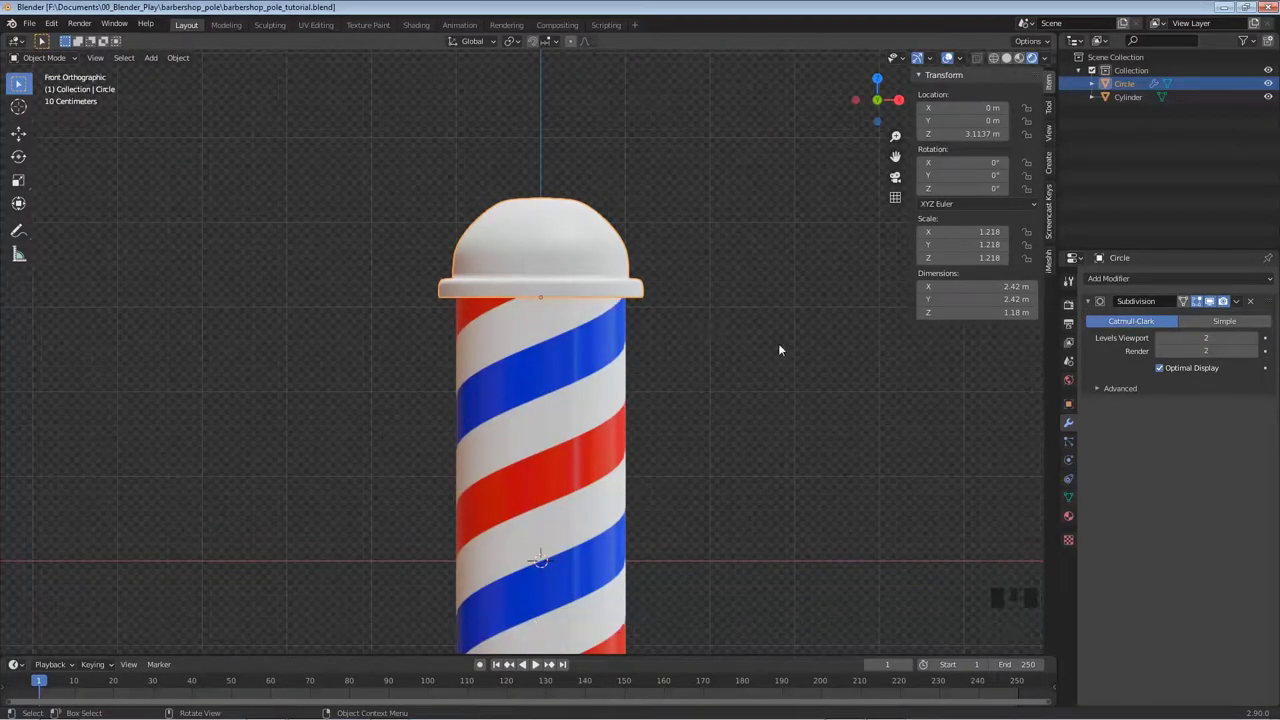
left_click(1068, 516)
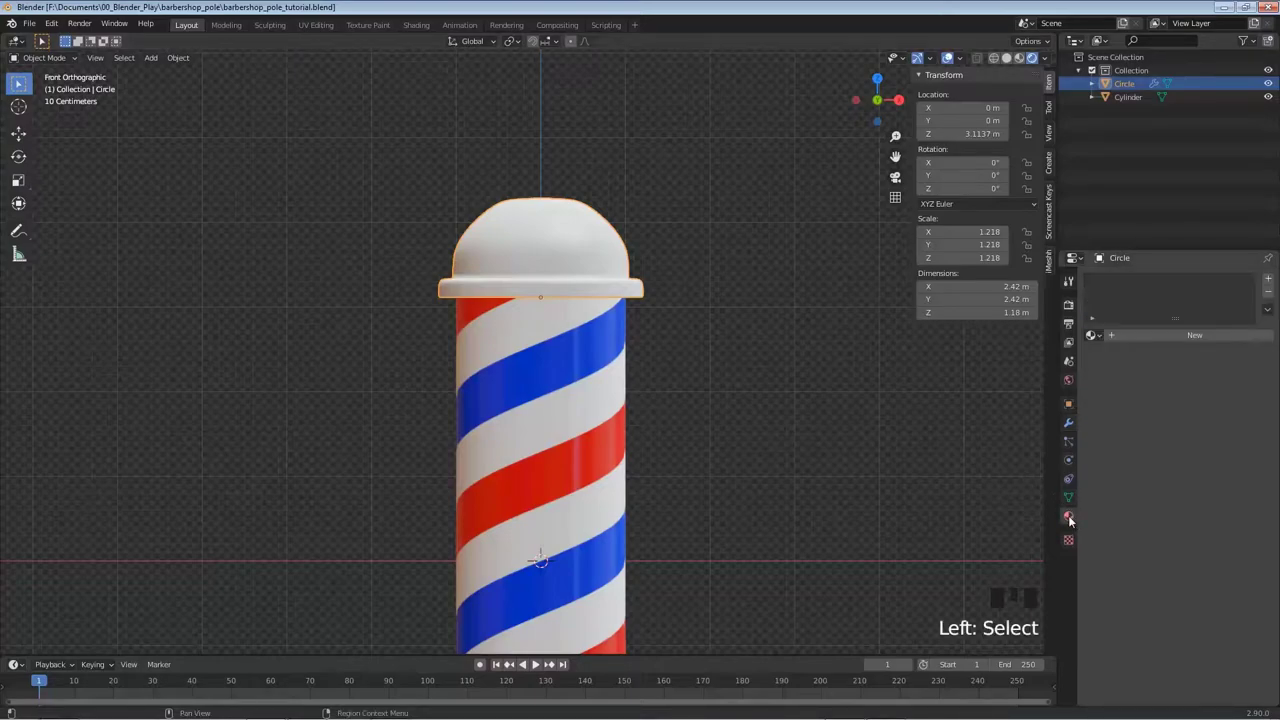
left_click(1158, 336)
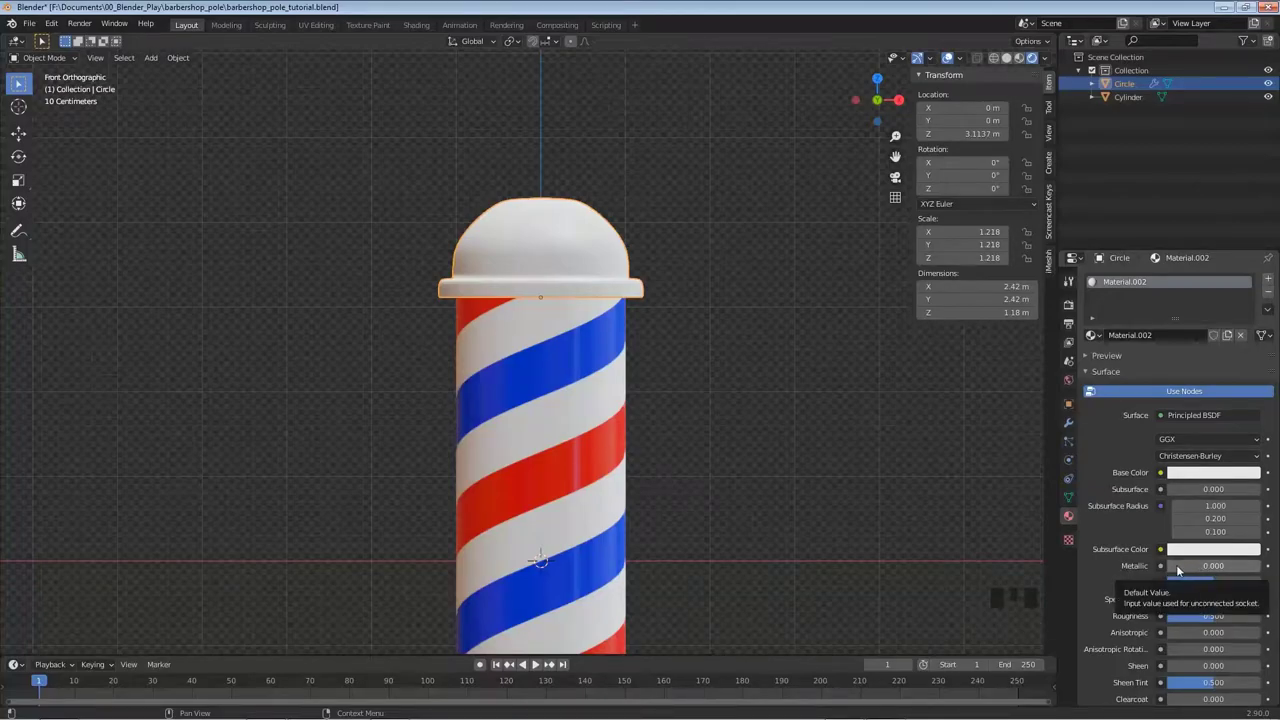
left_click_drag(1178, 570, 1238, 570)
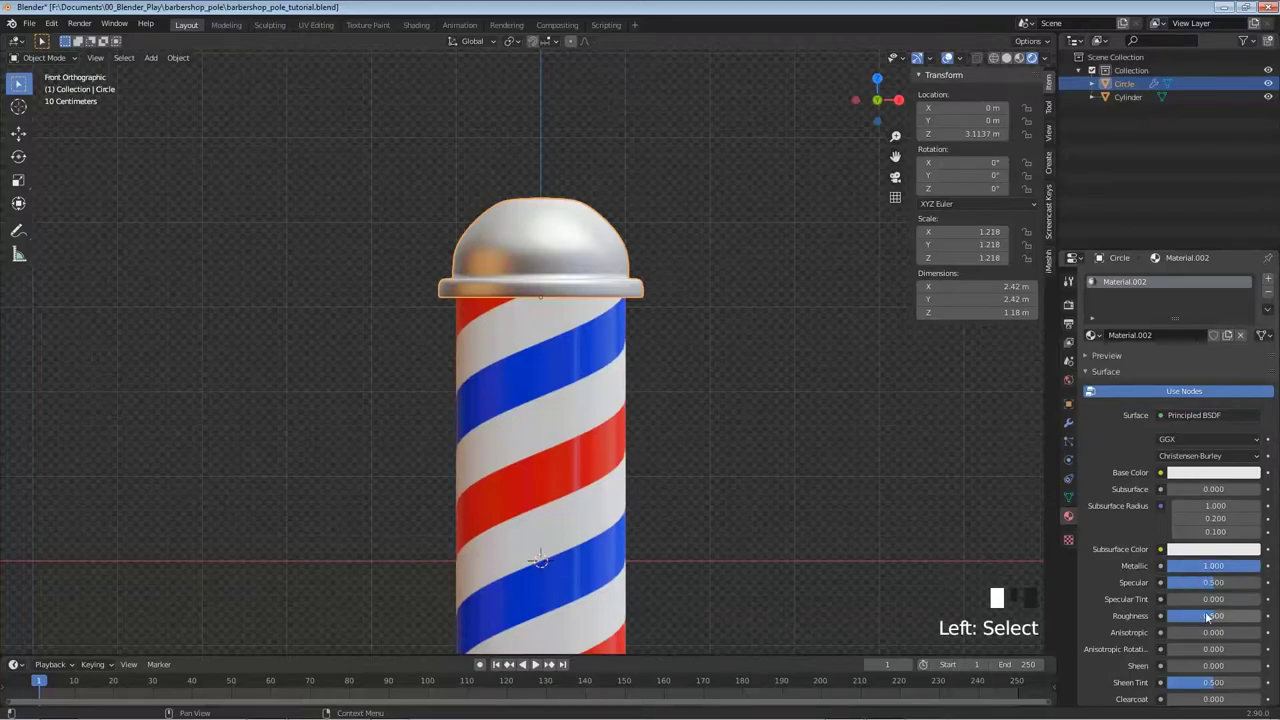
Set the cap material's roughness to 0.316 and darken its base color to a medium grey.
mouse_move(1213, 615)
left_mouse_down()
mouse_move(1182, 615)
mouse_move(1198, 620)
left_mouse_up()
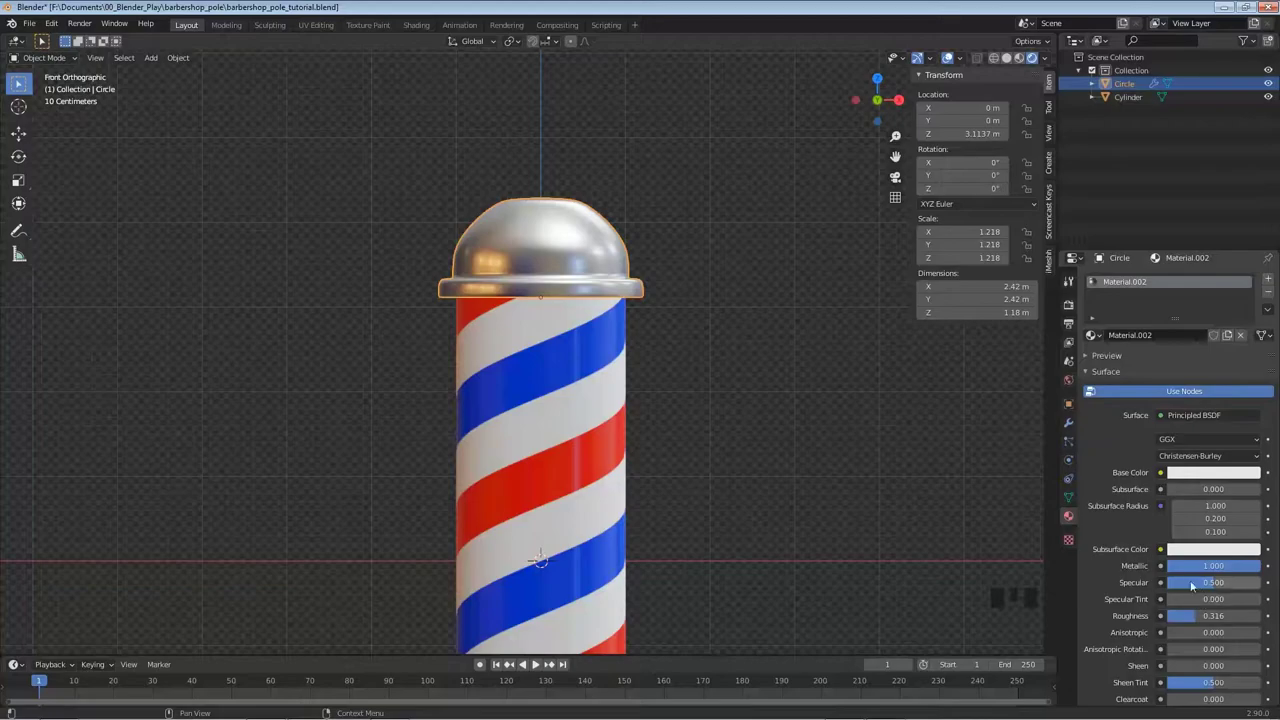
left_click(1208, 476)
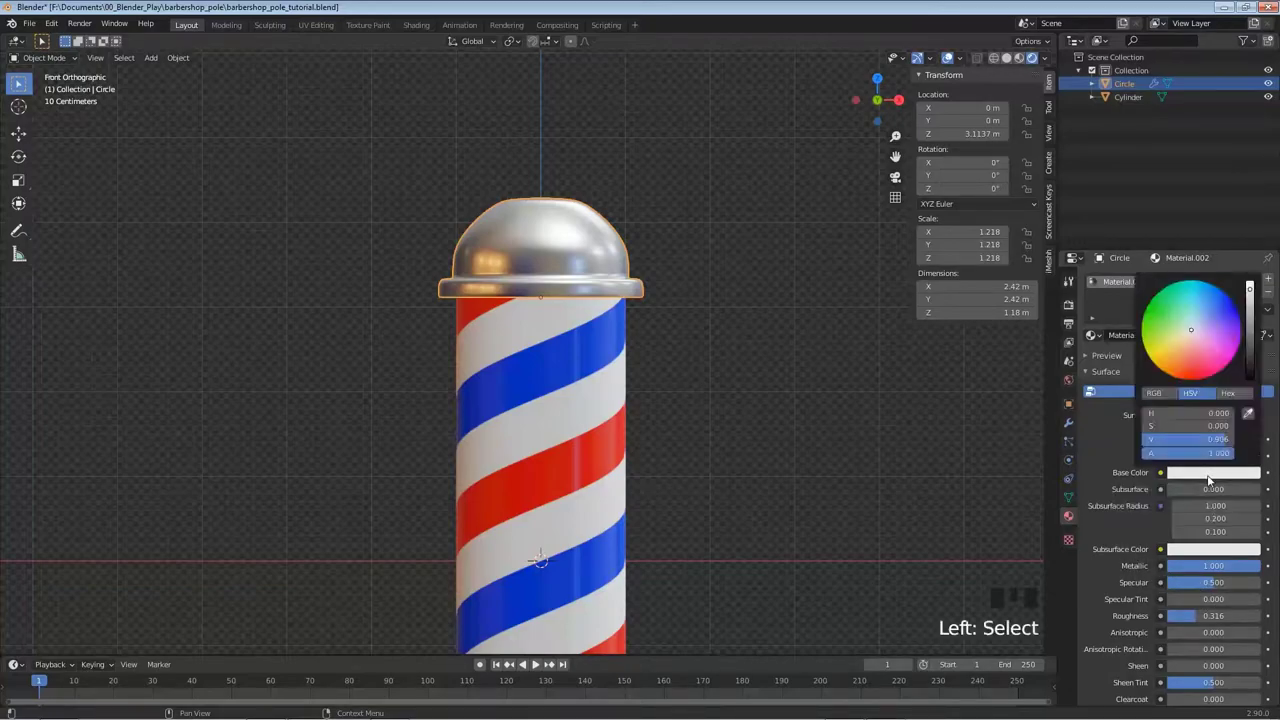
left_click_drag(1188, 439, 1156, 439)
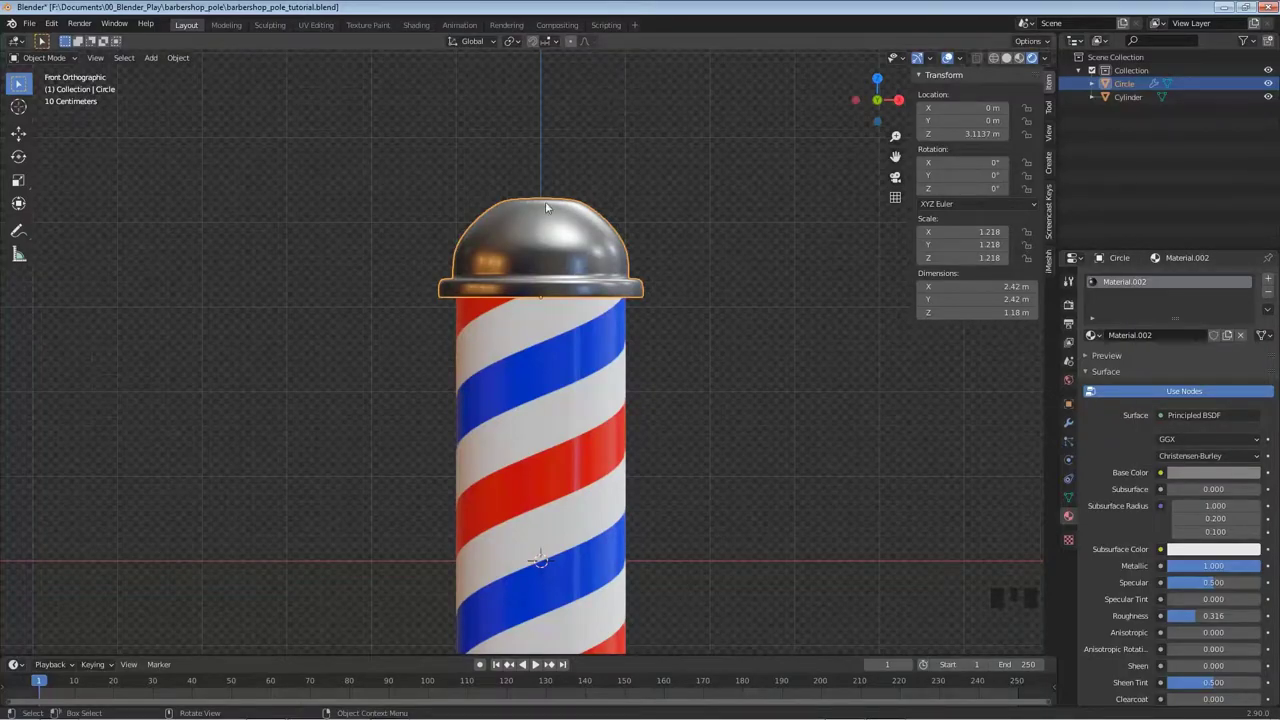
Select the edge loop around the flat top of the dome and inset its face by about 0.14 m.
scroll(552, 206, "up", 5)
middle_click_drag(563, 218, 517, 250, "shift")
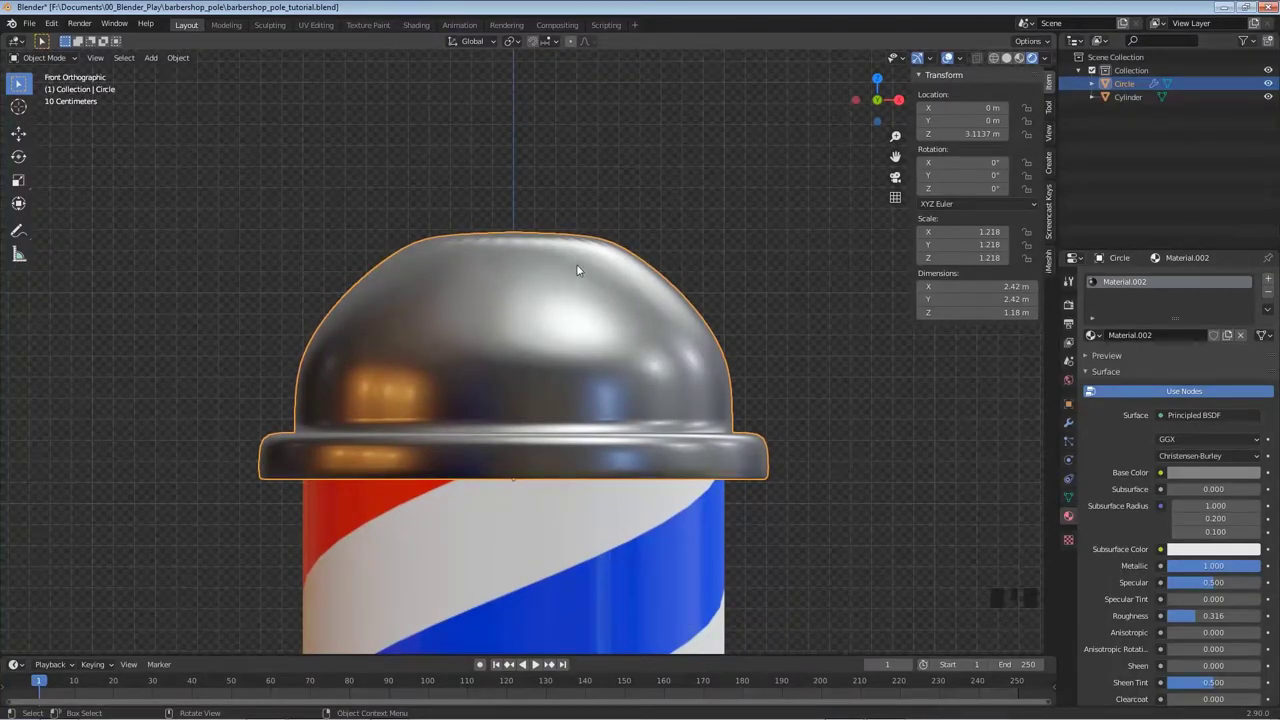
middle_click_drag(575, 259, 510, 278)
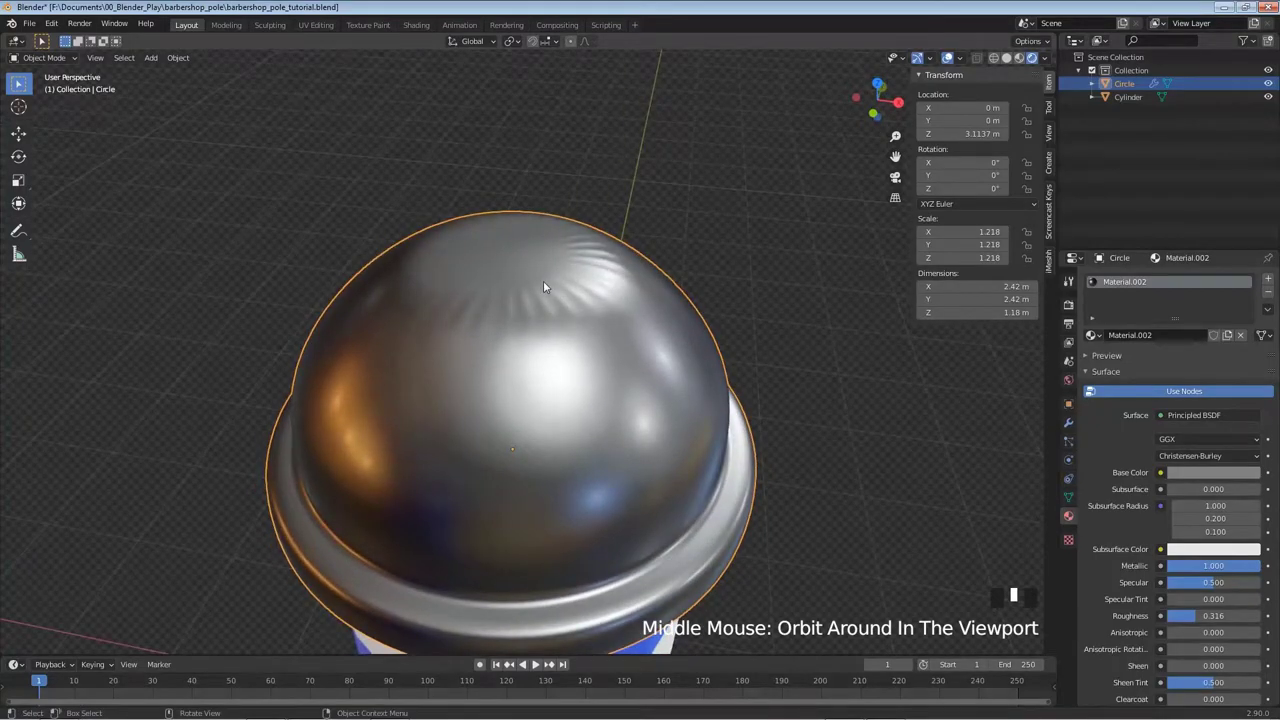
key("Tab")
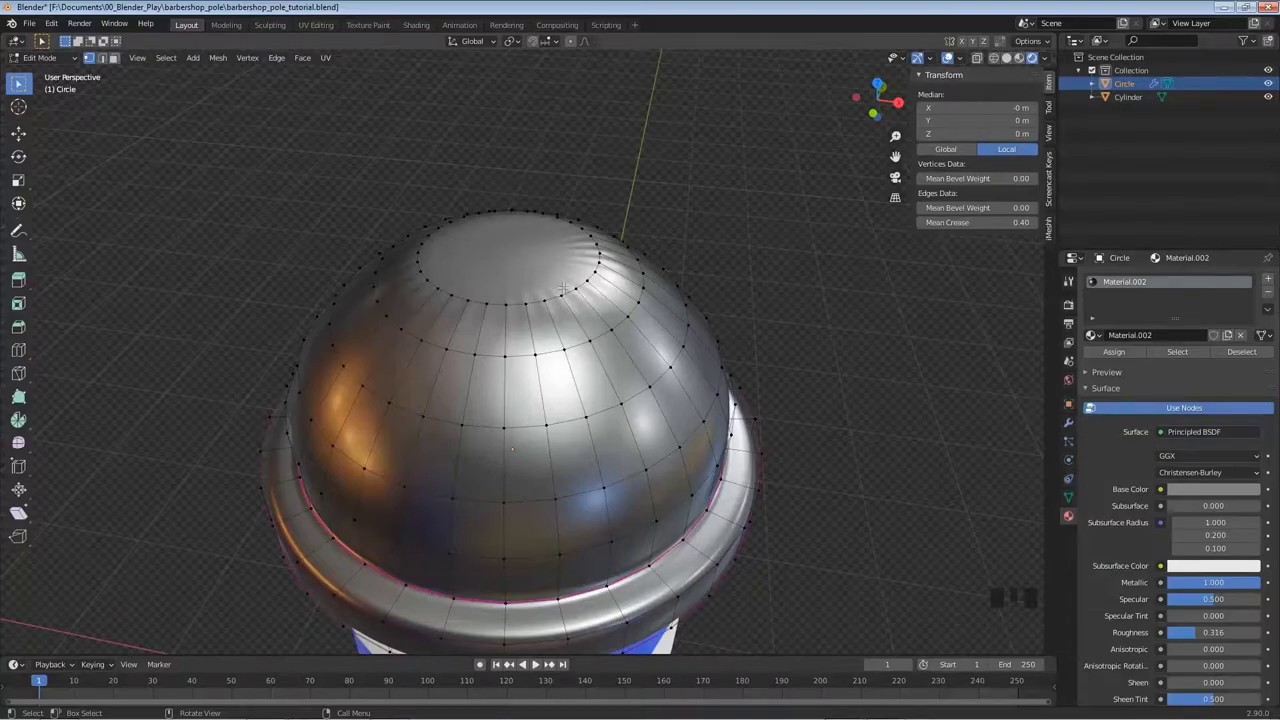
left_click(580, 285, "alt")
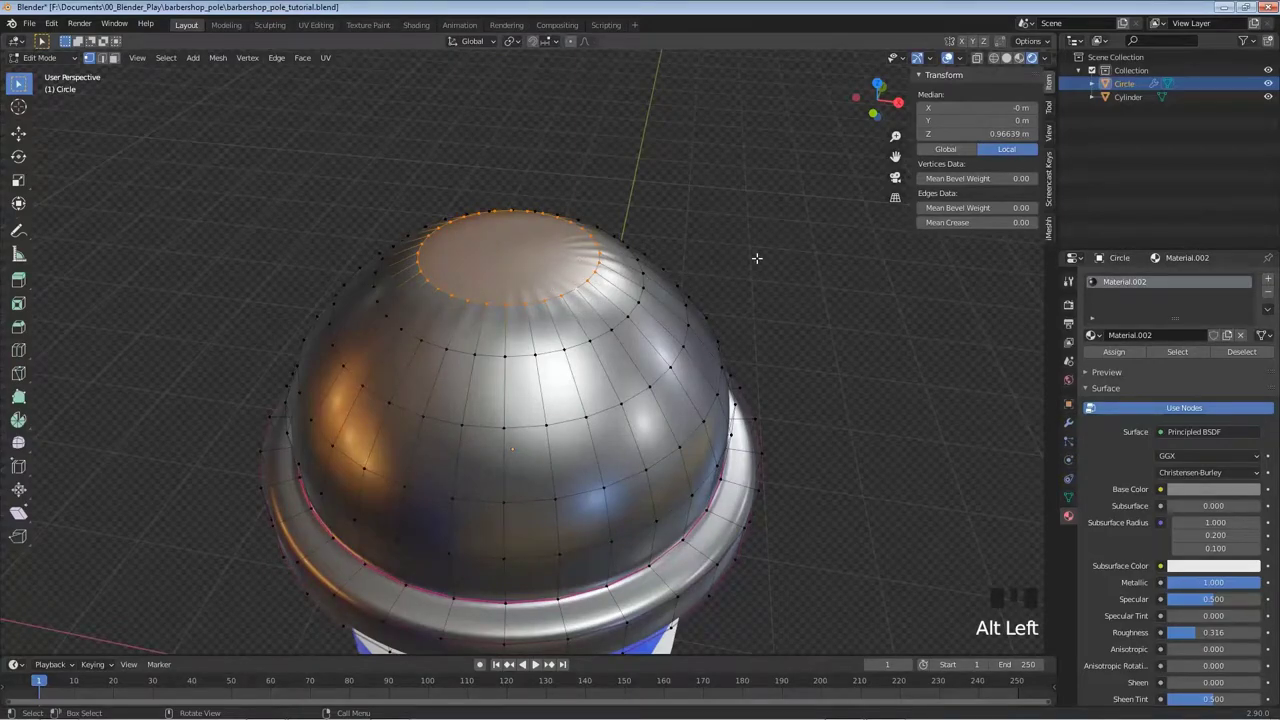
key("i")
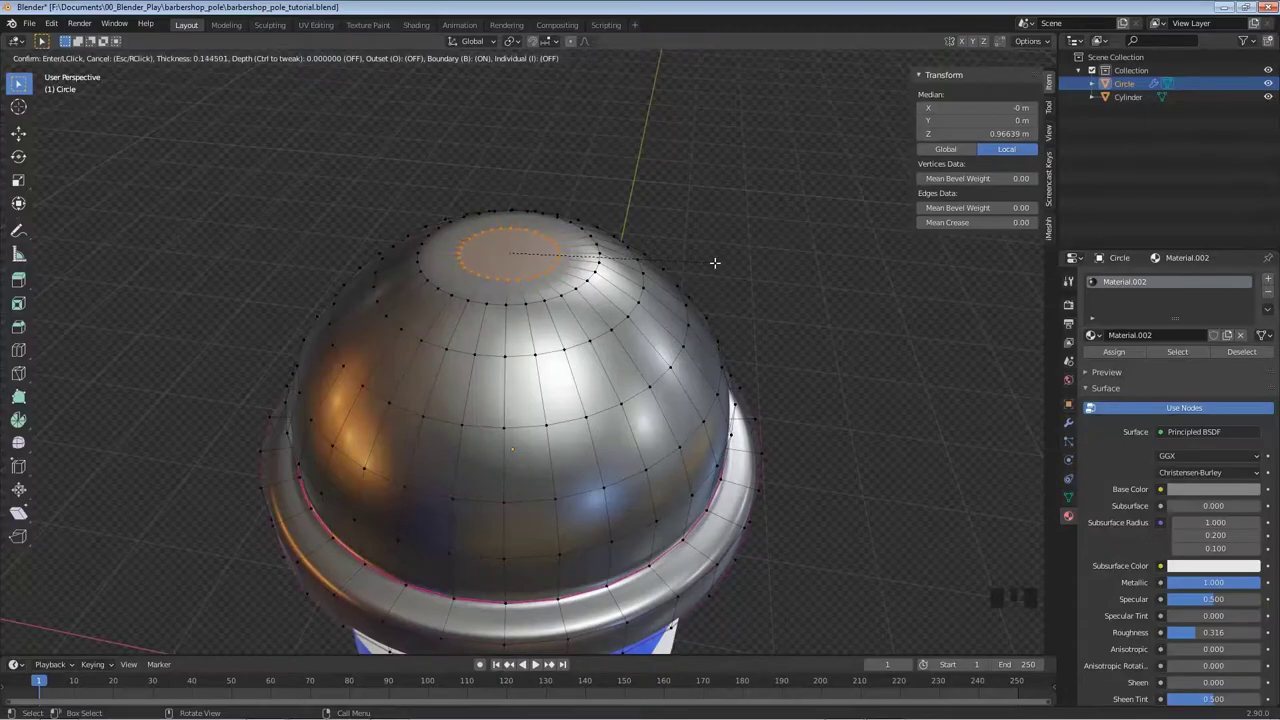
left_click(714, 262)
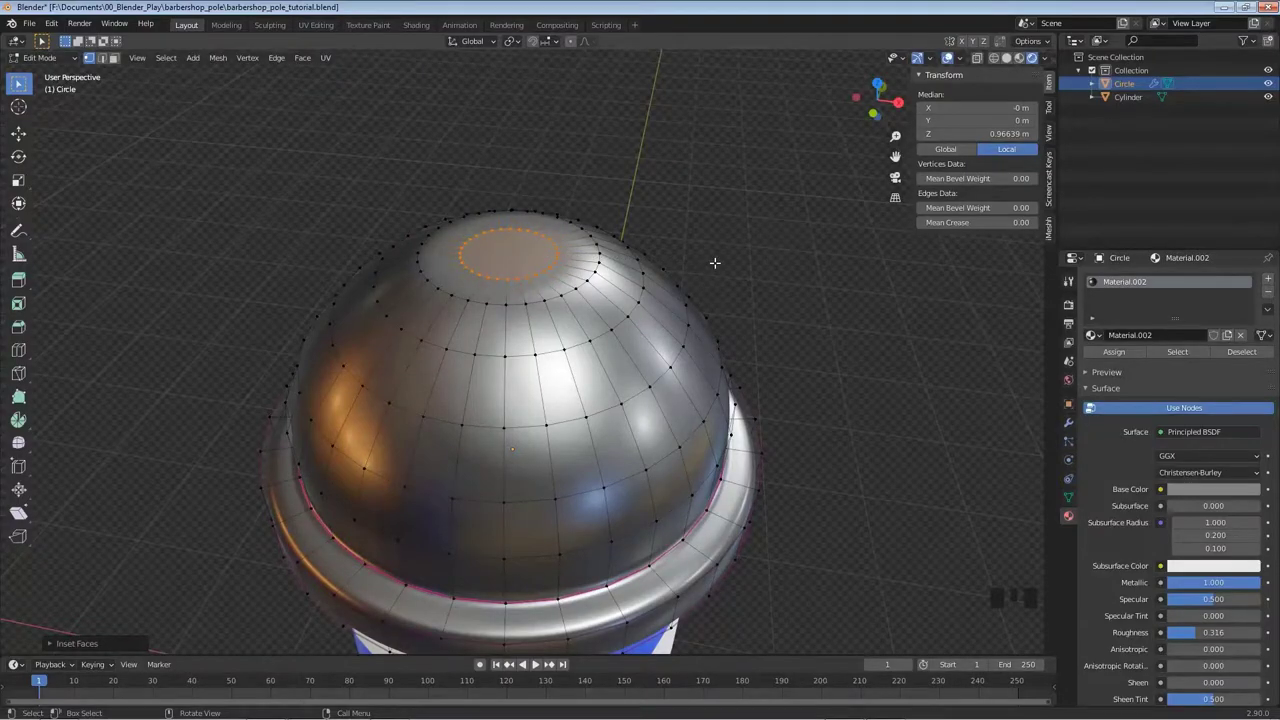
Raise the inset face on top of the dome by about 0.04 m along Z and check the shape in object mode.
key("KP_1")
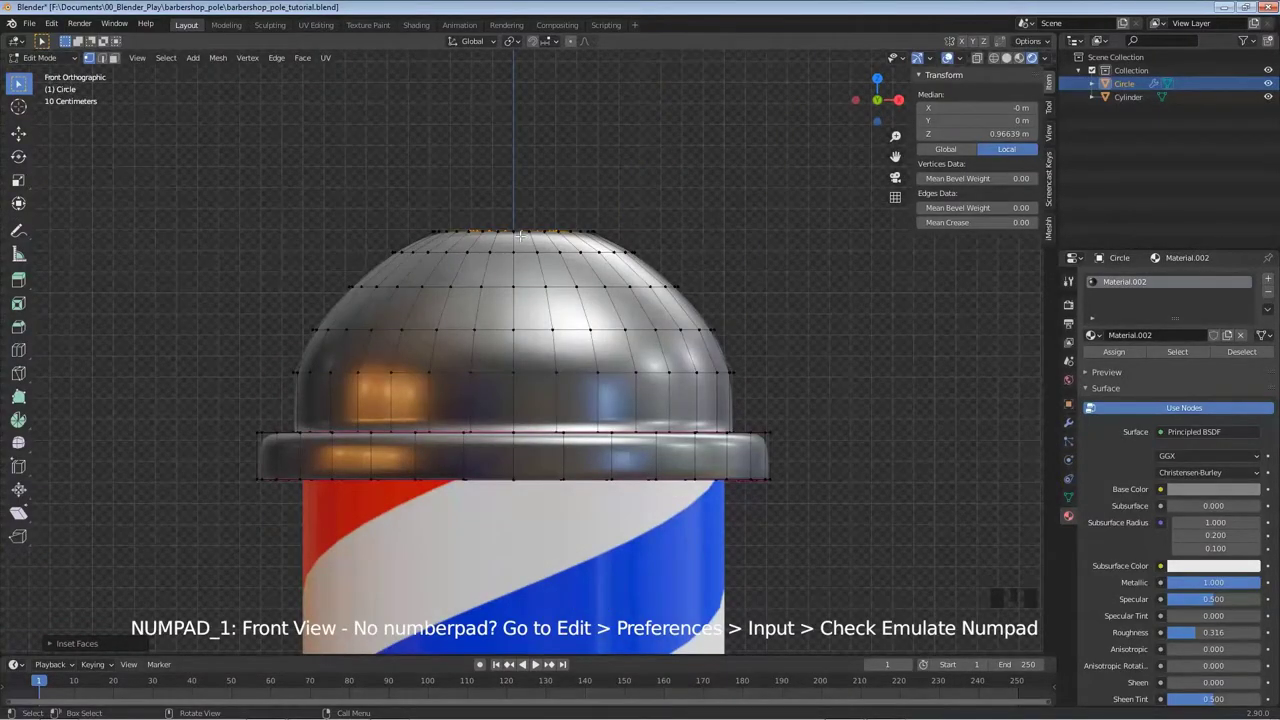
key("g")
key("z")
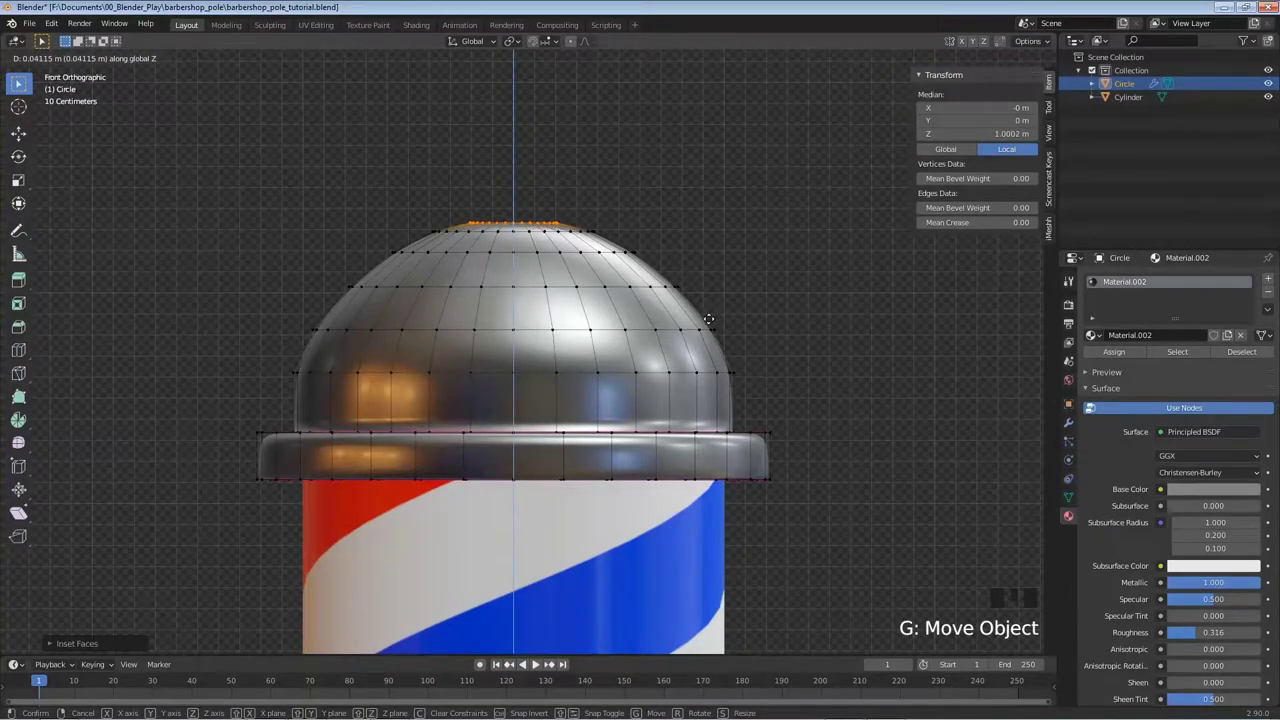
left_click(708, 319)
key("Tab")
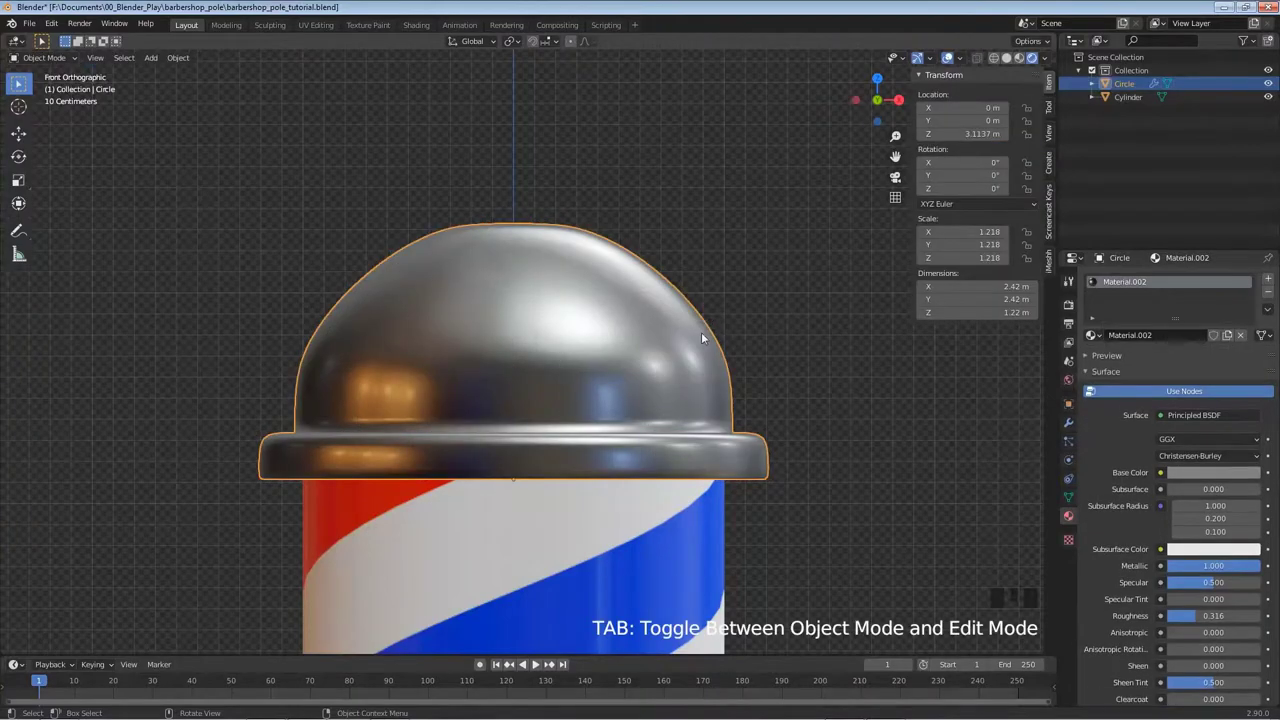
middle_click_drag(666, 334, 646, 399)
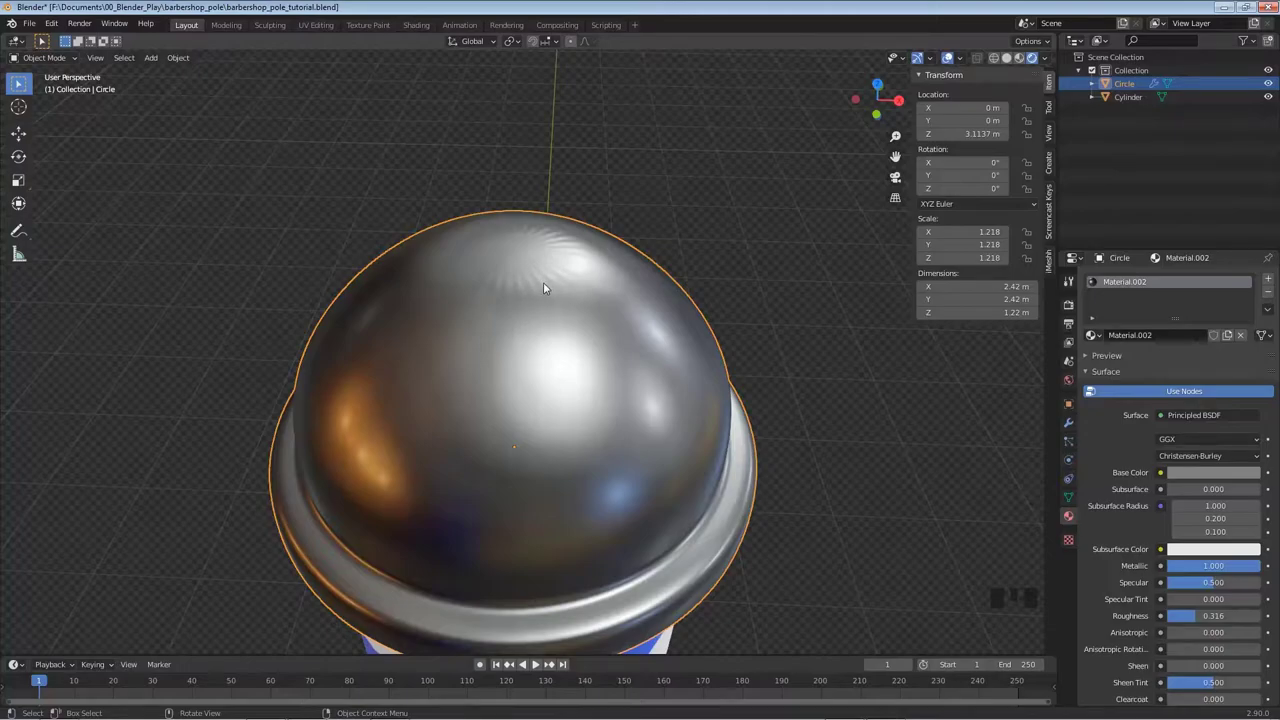
Inset the dome's top face again by about 0.016 m and check the cap in object mode.
key("Tab")
key("i")
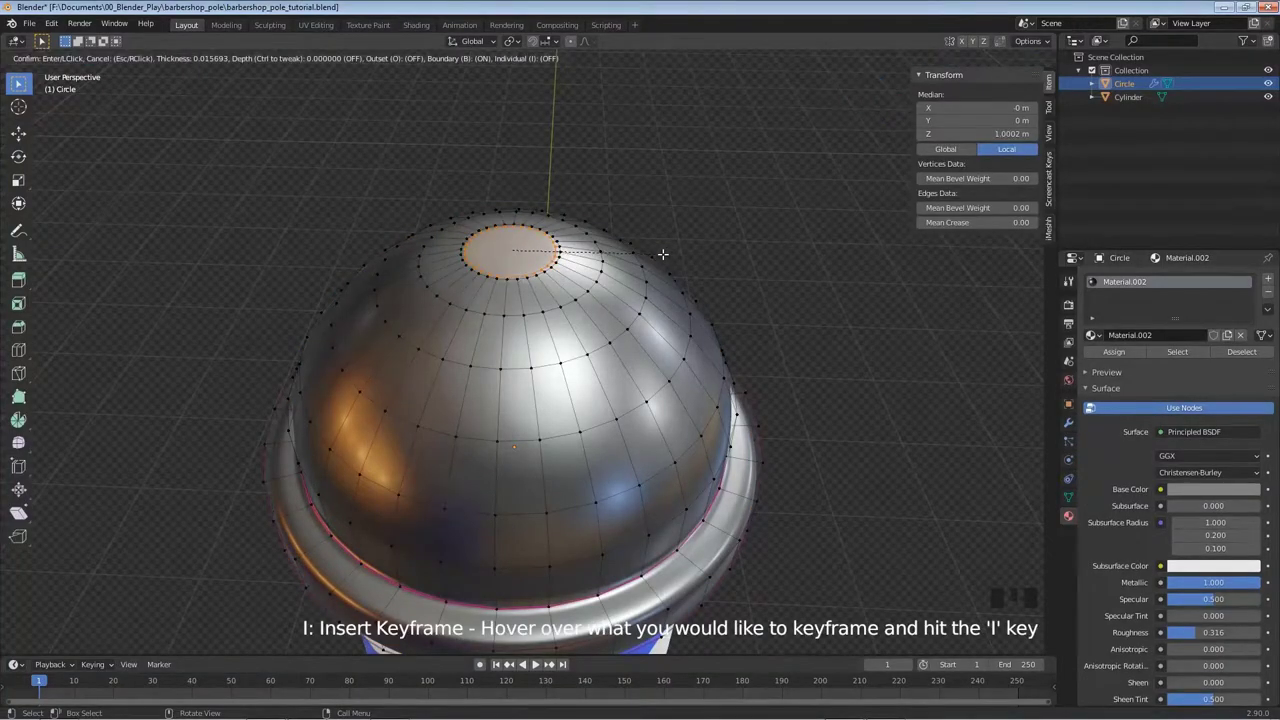
left_click(662, 254)
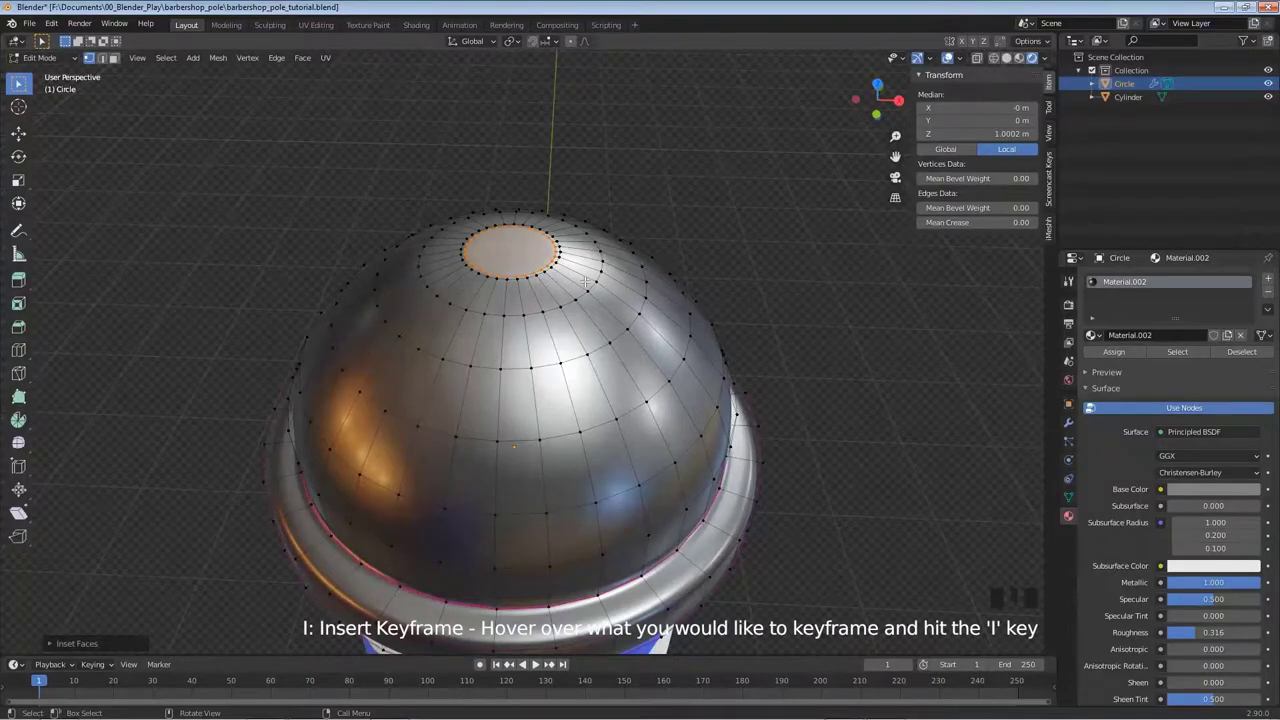
key("Tab")
middle_click_drag(617, 357, 523, 251)
middle_click_drag(551, 329, 581, 332)
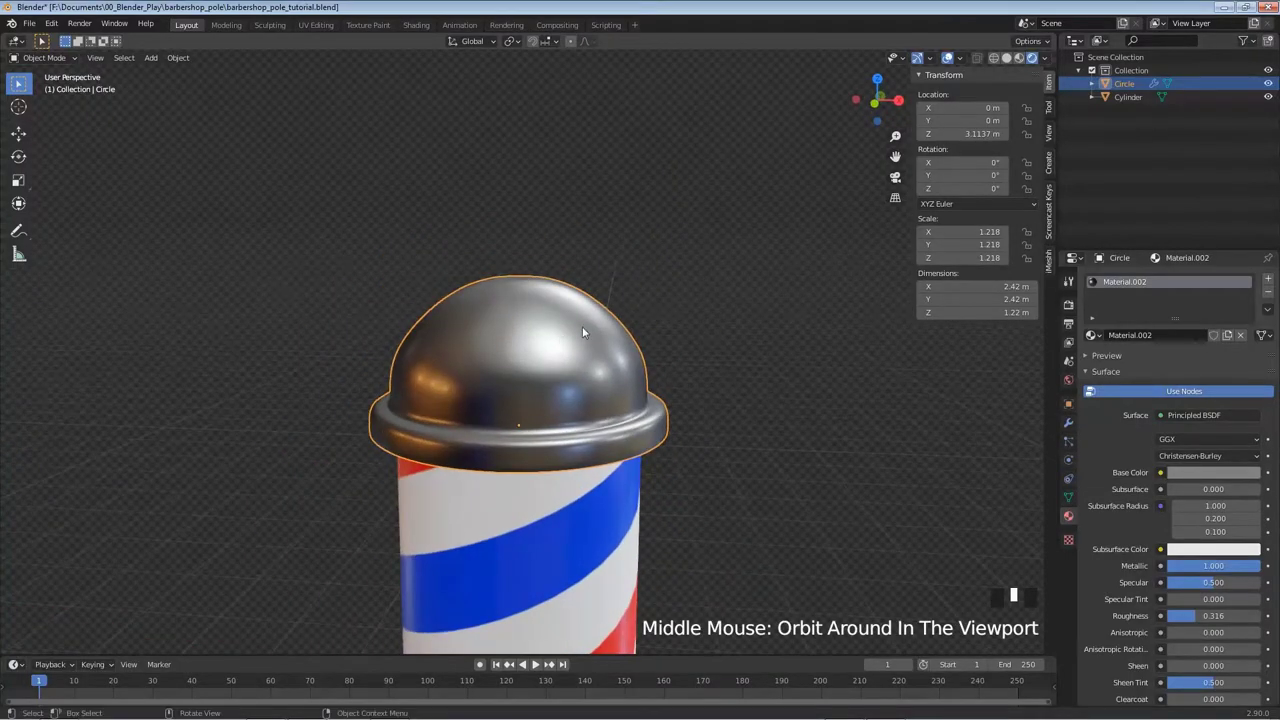
Add a Mirror modifier to the metal cap, with the whole pole framed in front view.
key("KP_1")
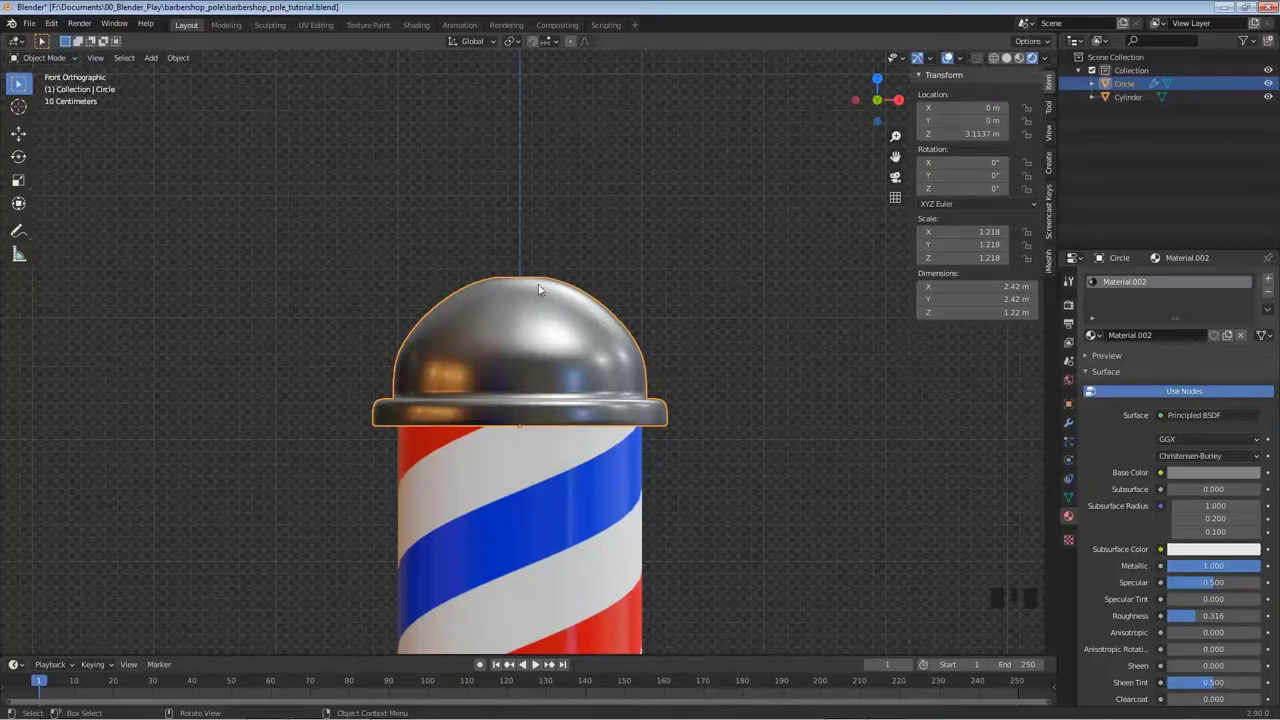
scroll(682, 396, "down", 3)
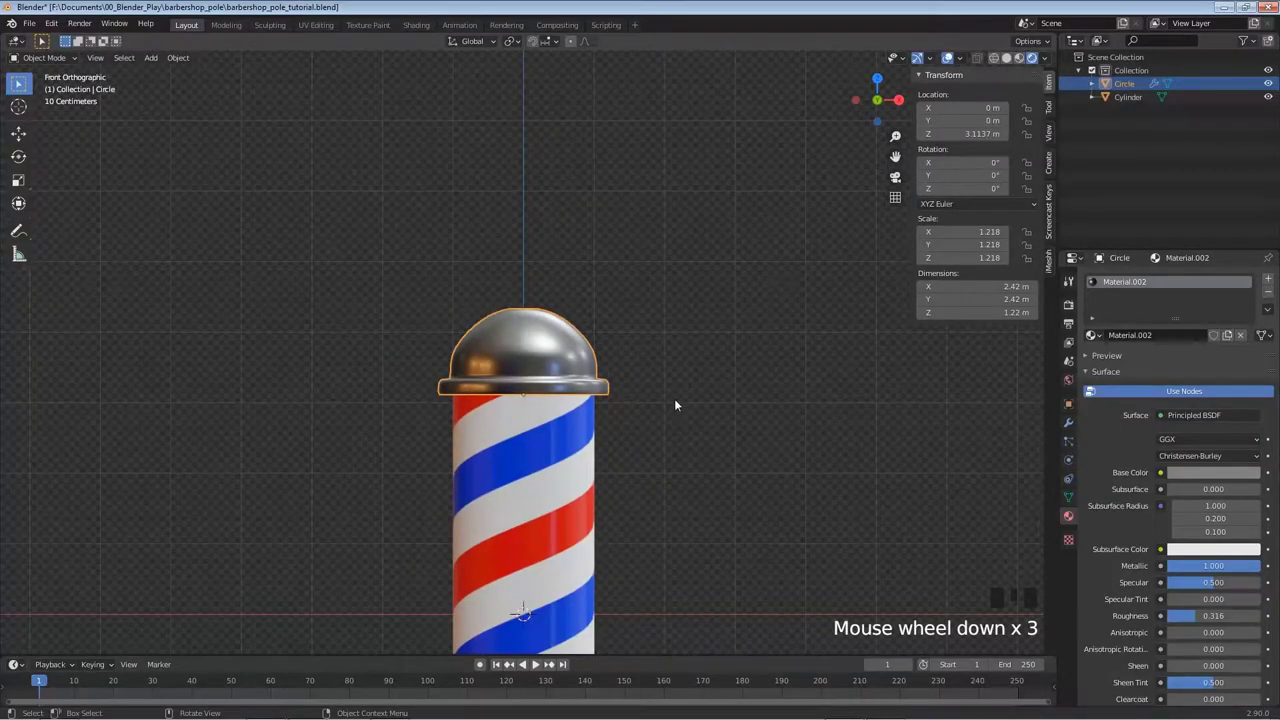
scroll(675, 405, "down", 1)
key("alt+a")
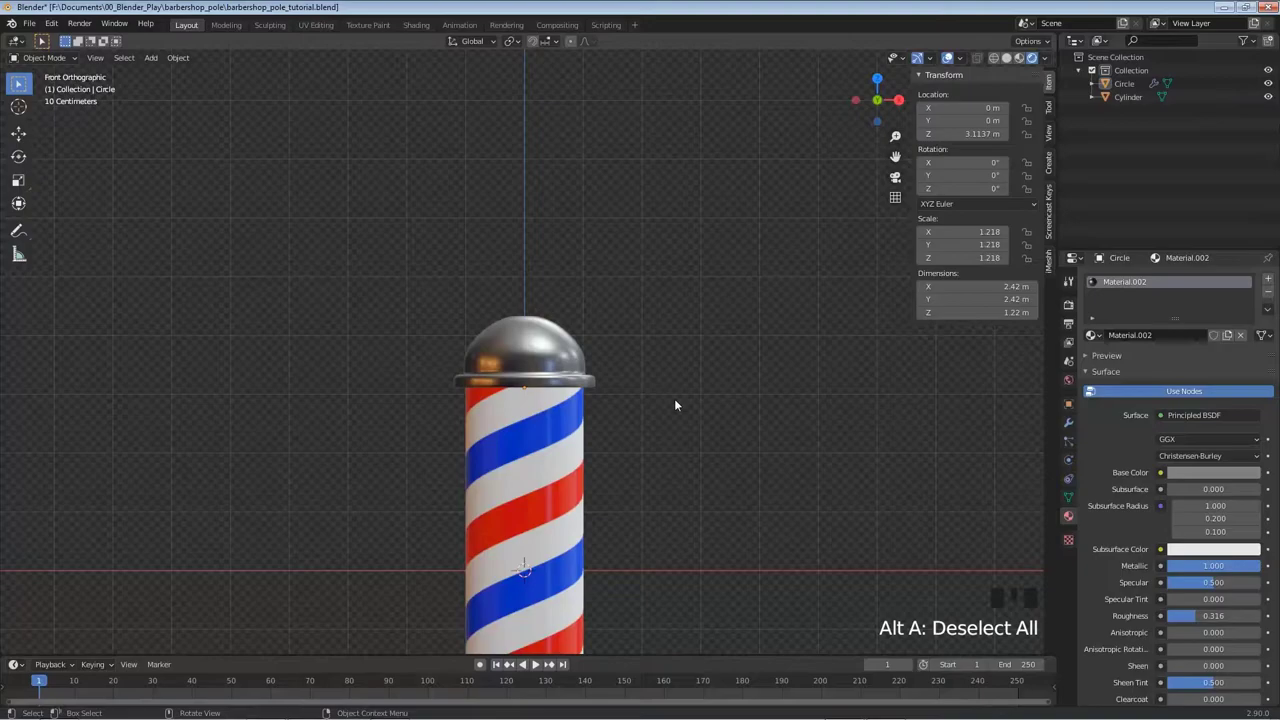
middle_click_drag(608, 542, 615, 365, "shift")
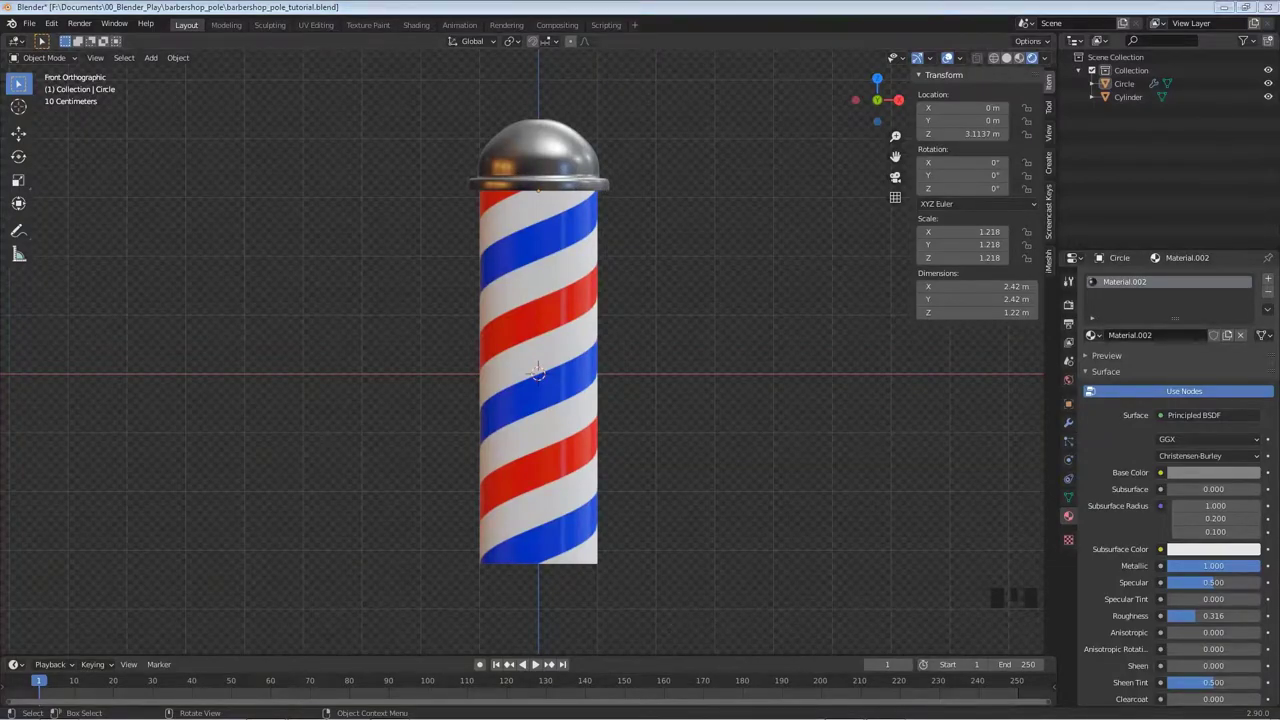
left_click(612, 94)
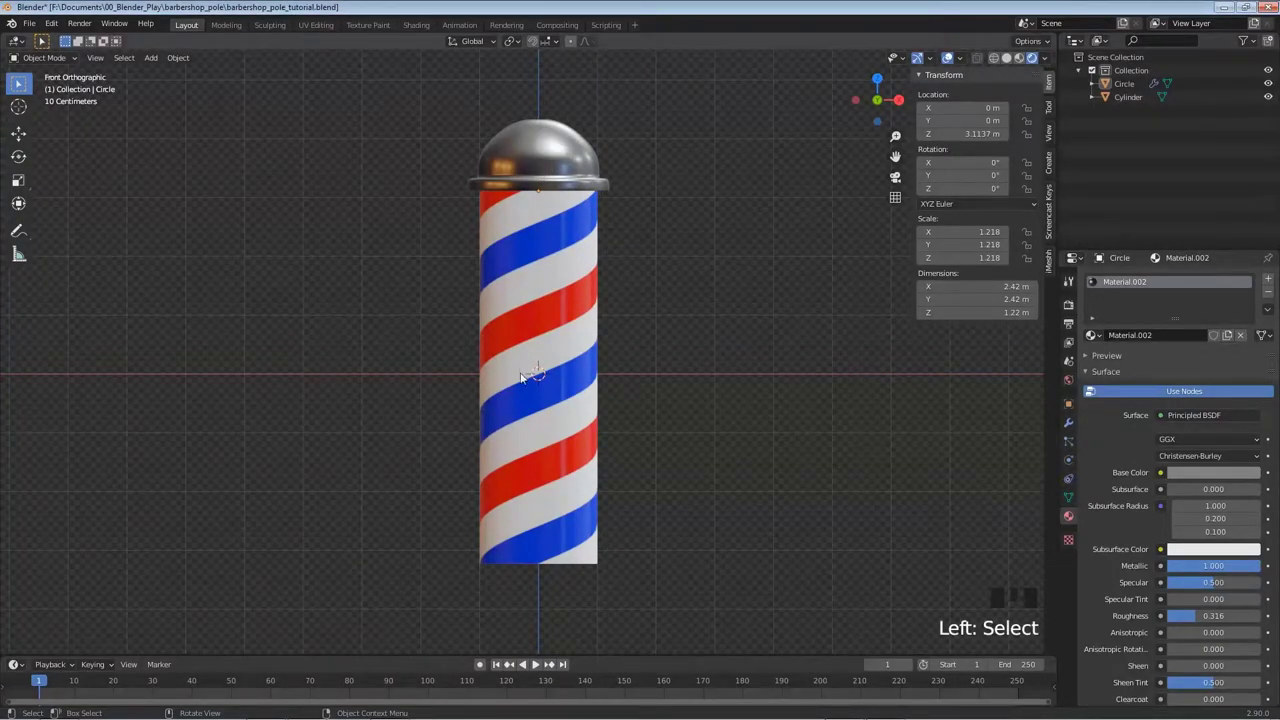
left_click(544, 154)
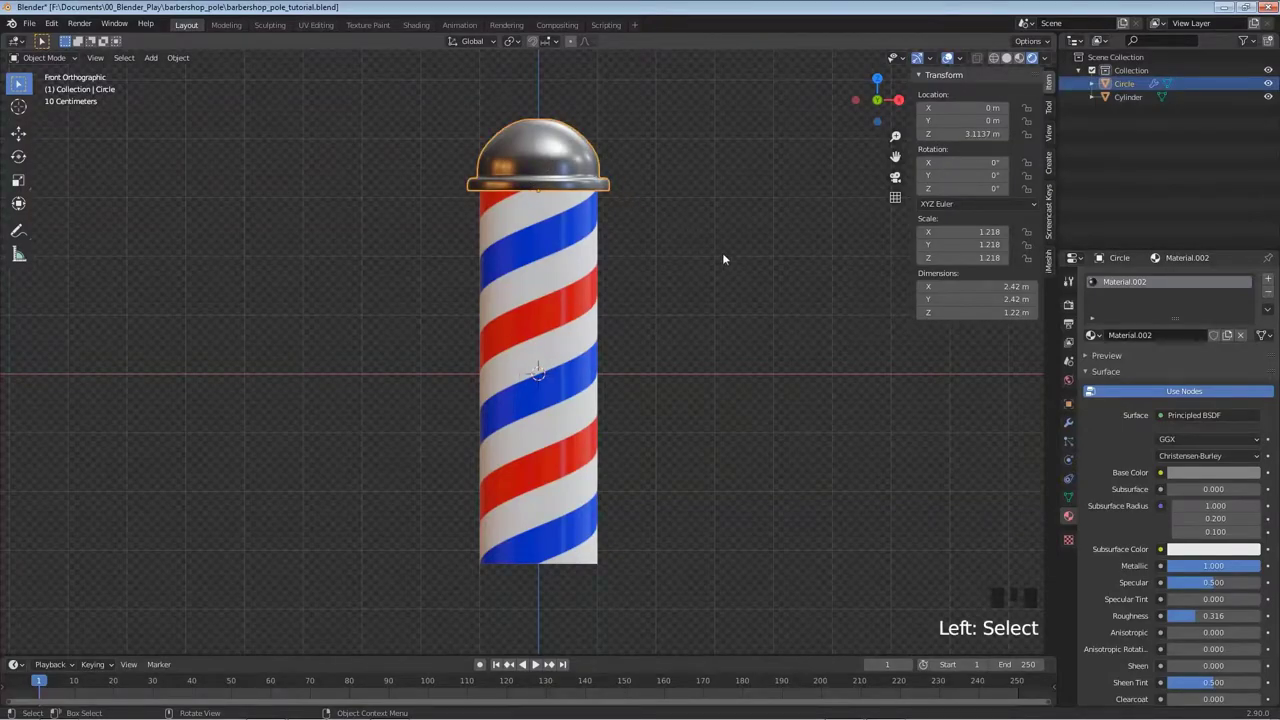
left_click(1068, 422)
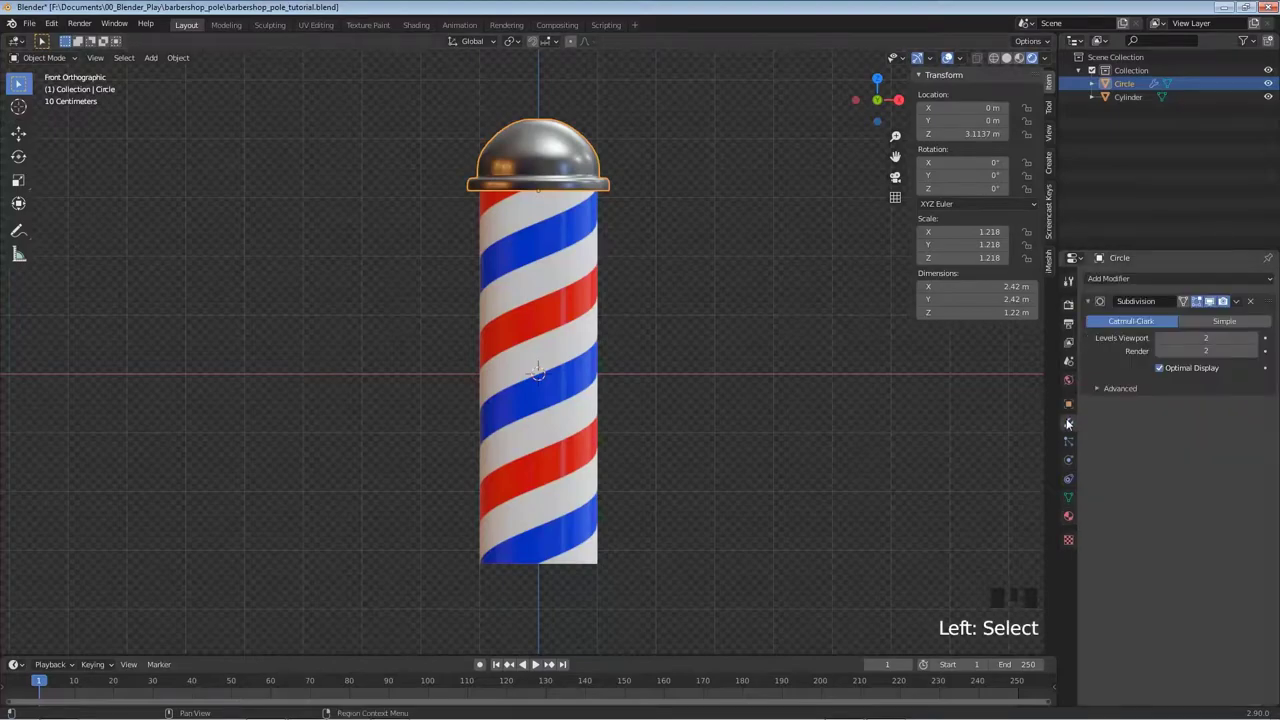
left_click(1108, 281)
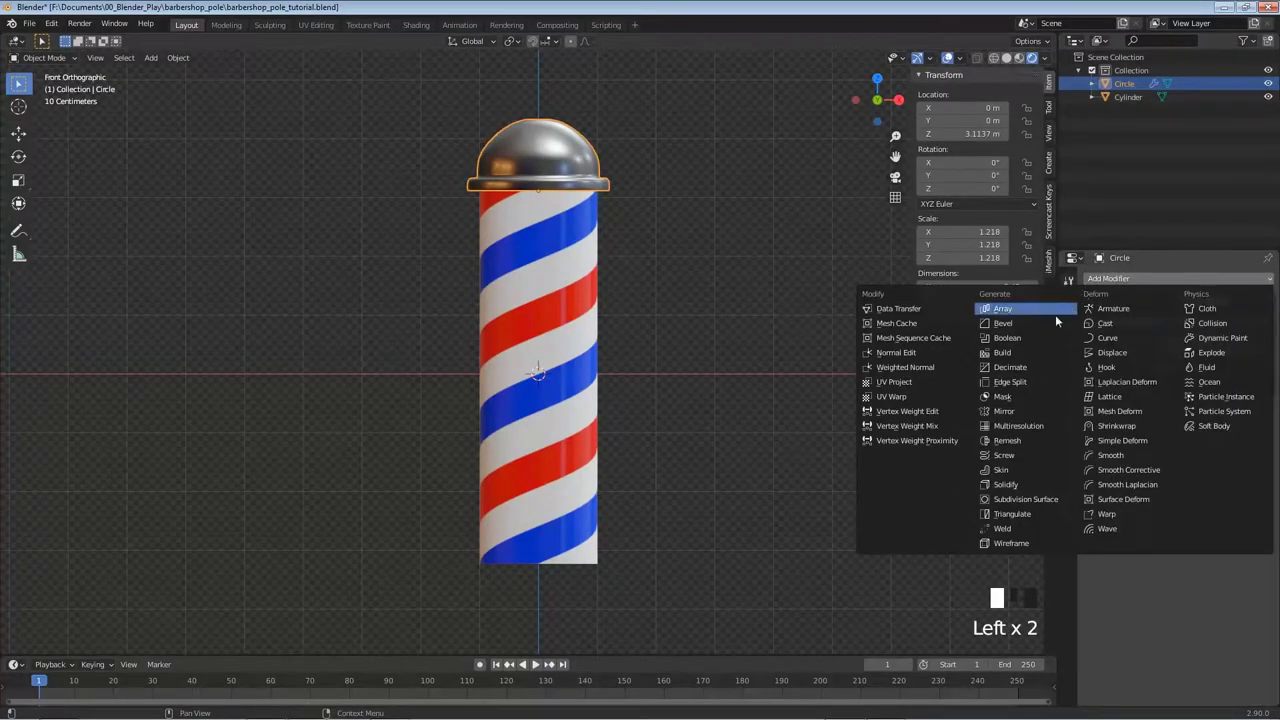
left_click(1011, 412)
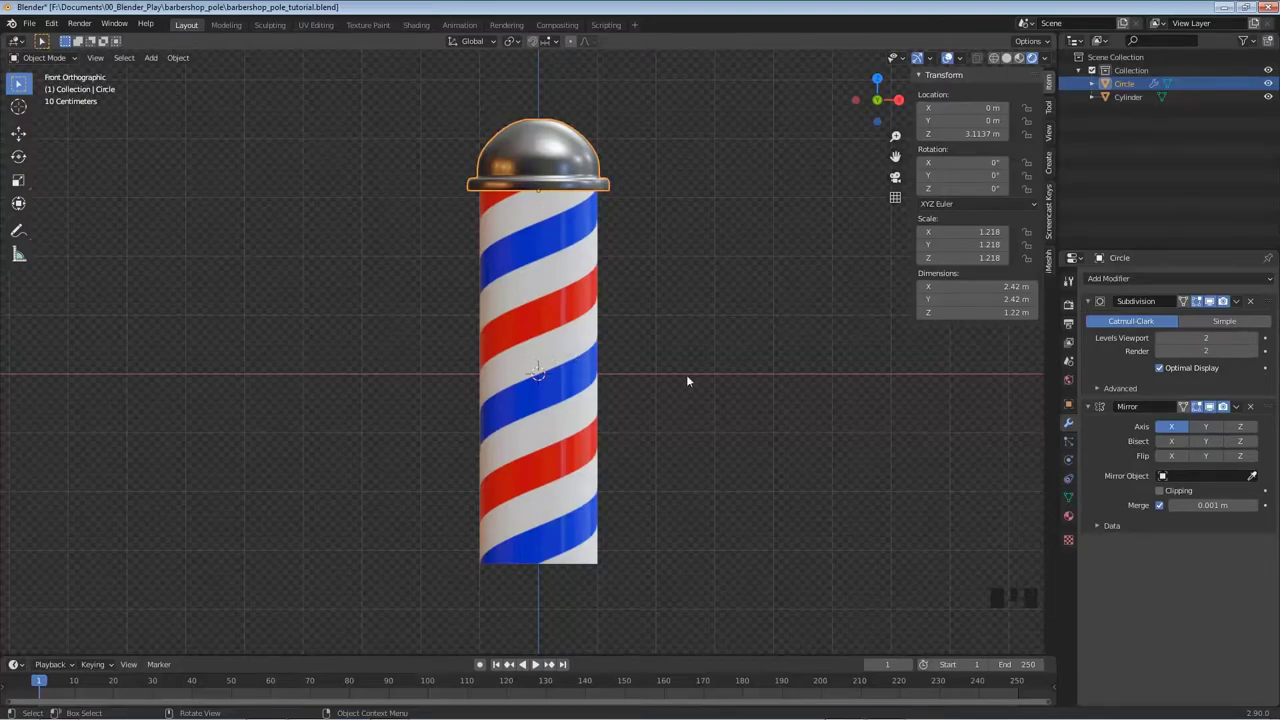
Set the striped Cylinder as the mirror object and mirror the cap along the Z axis only.
left_click(1252, 476)
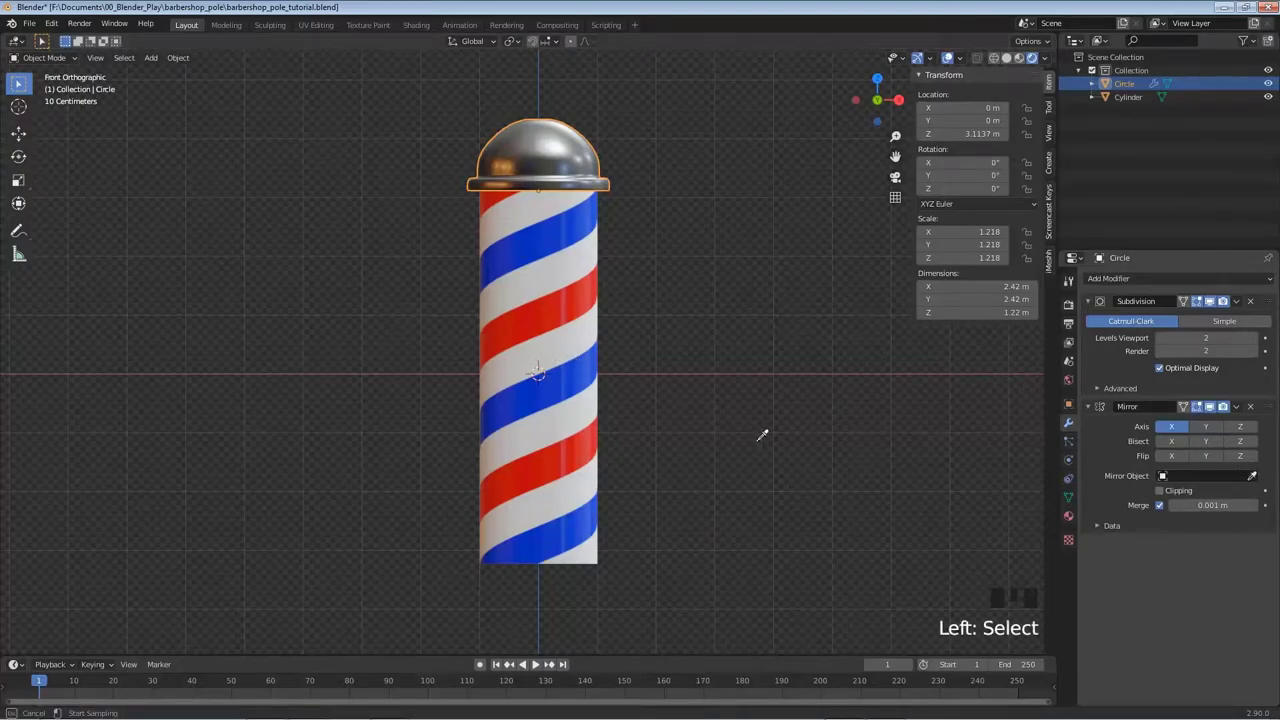
left_click(545, 285)
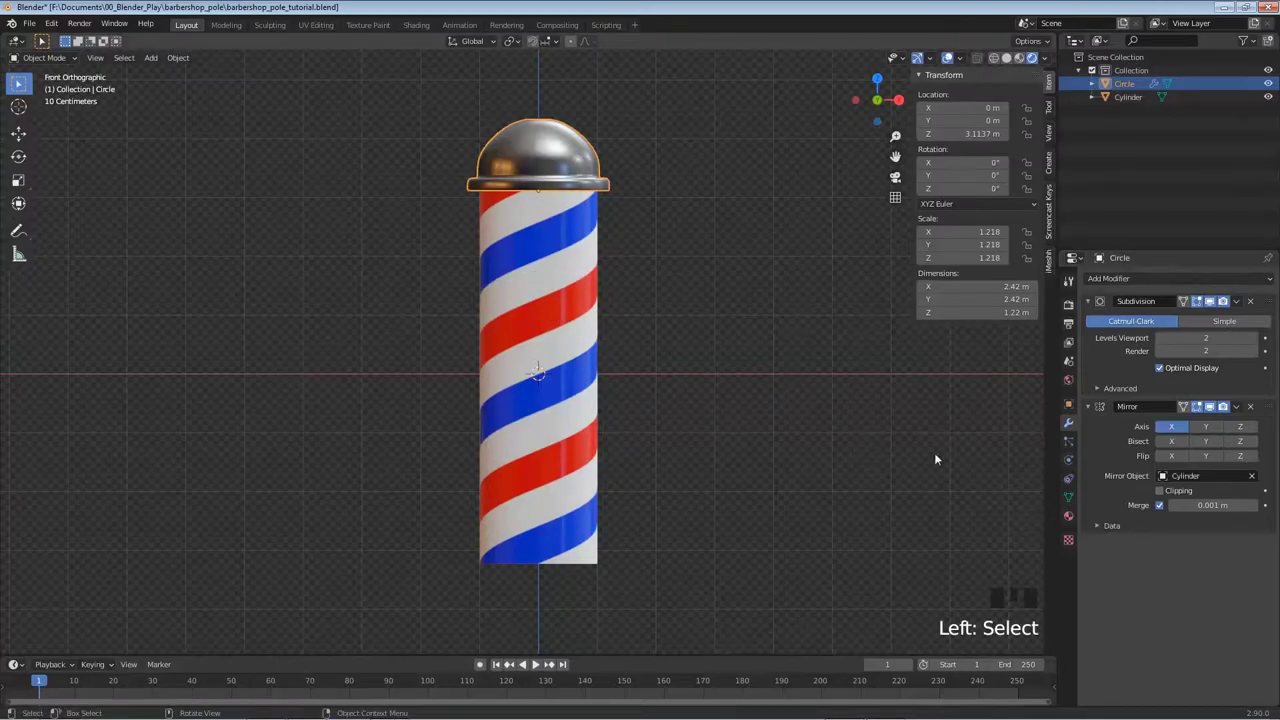
left_click(1172, 427)
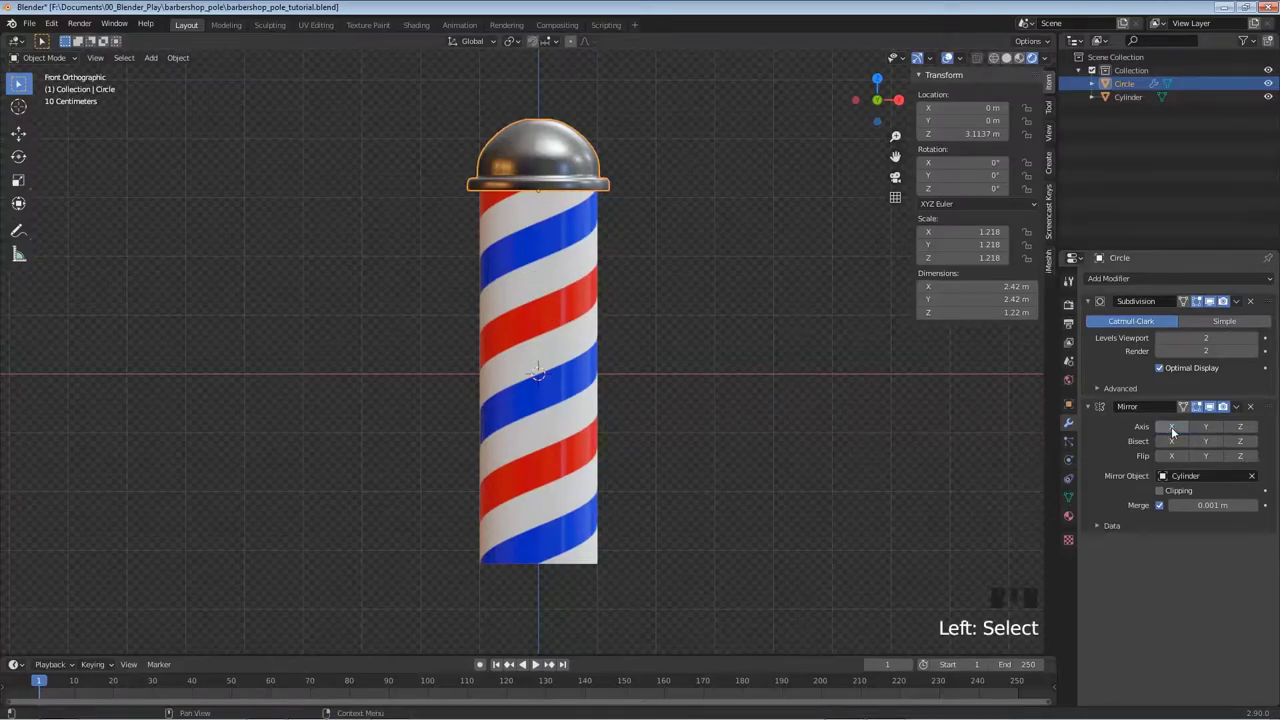
left_click(1238, 427)
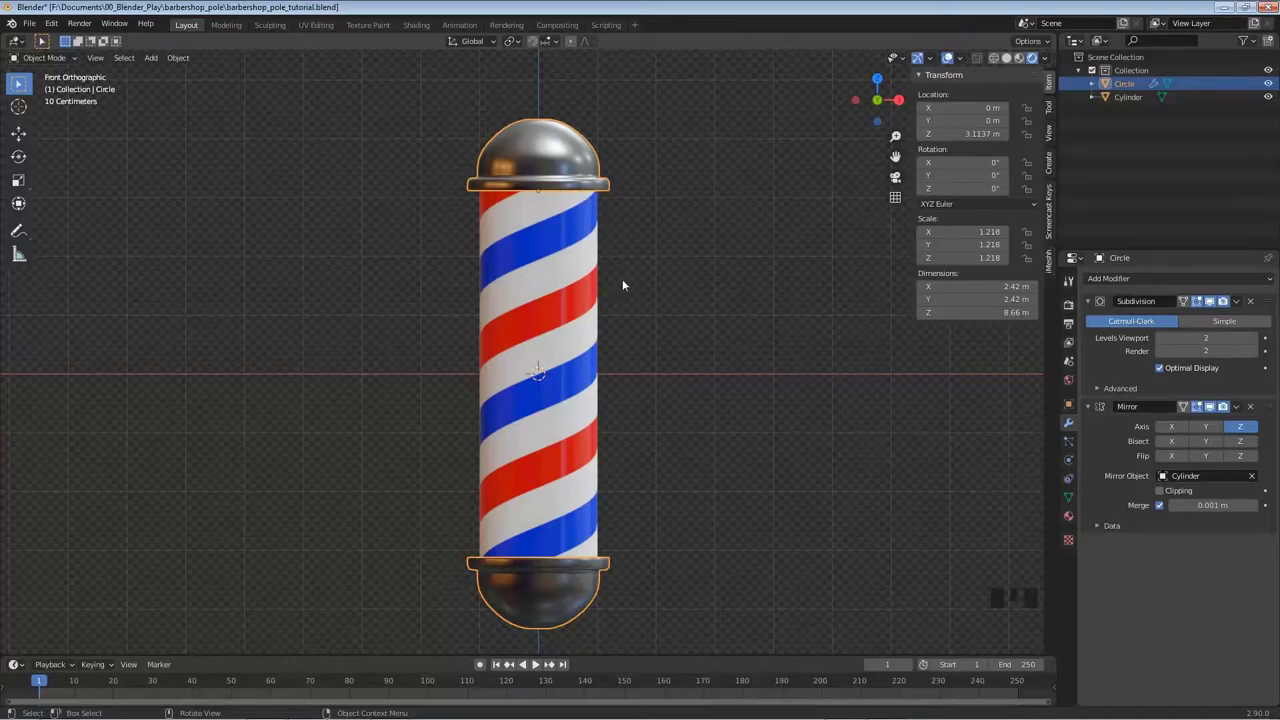
key("s")
key("z")
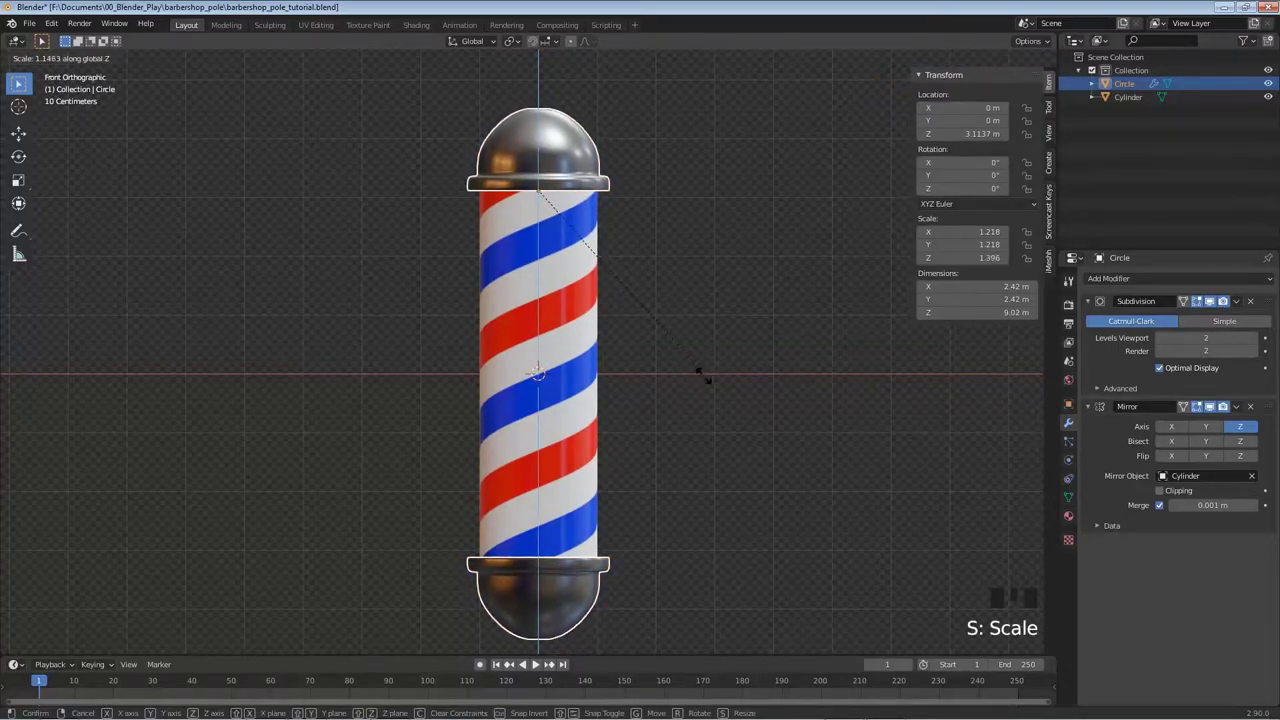
key("Escape")
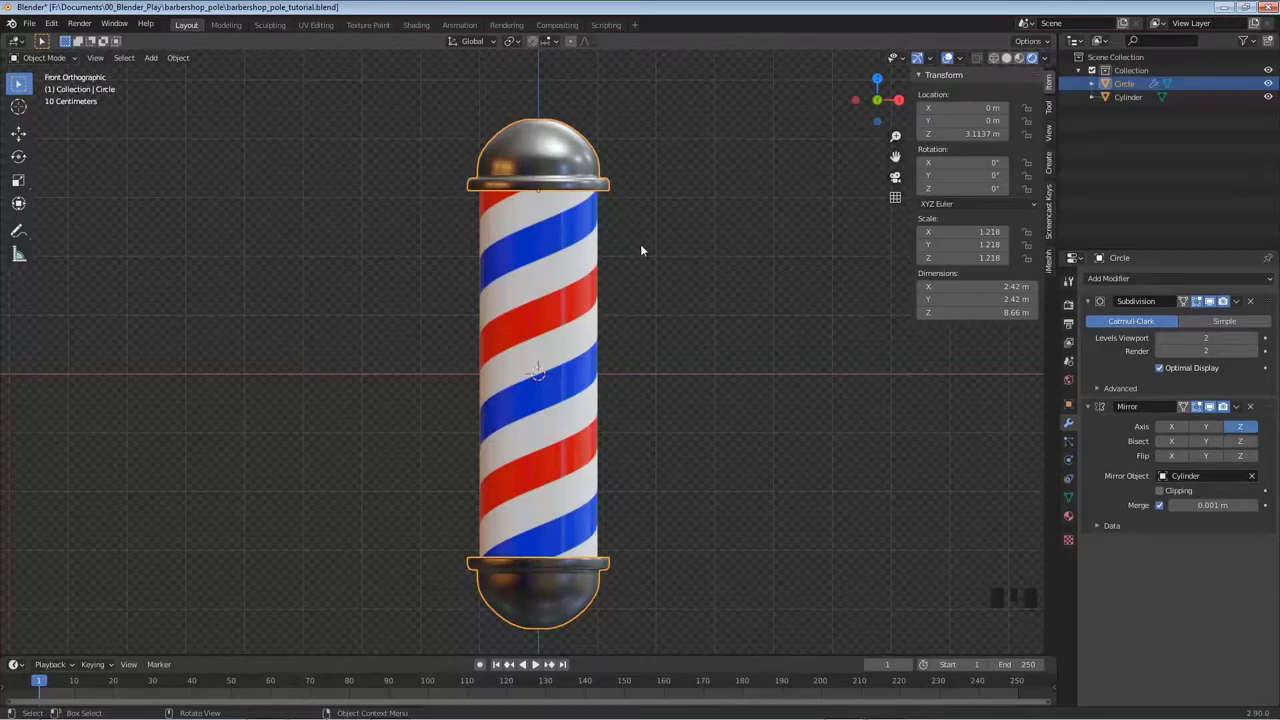
key("g")
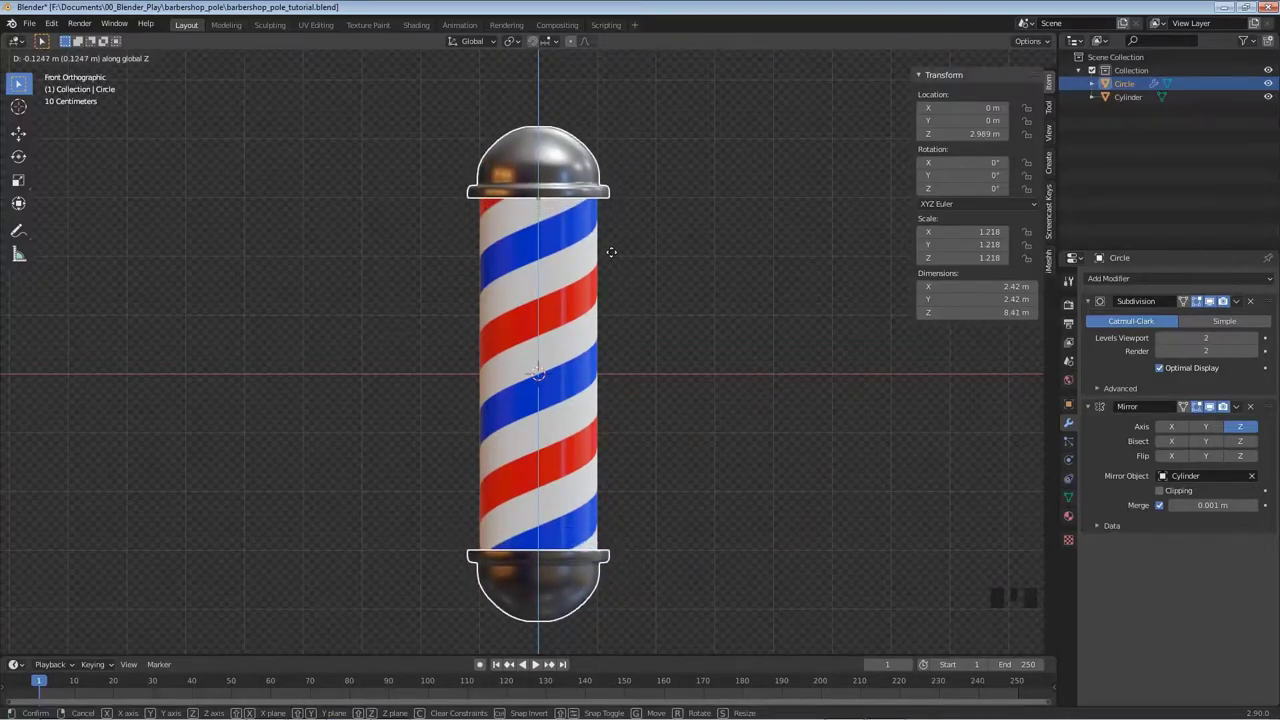
left_click(601, 214)
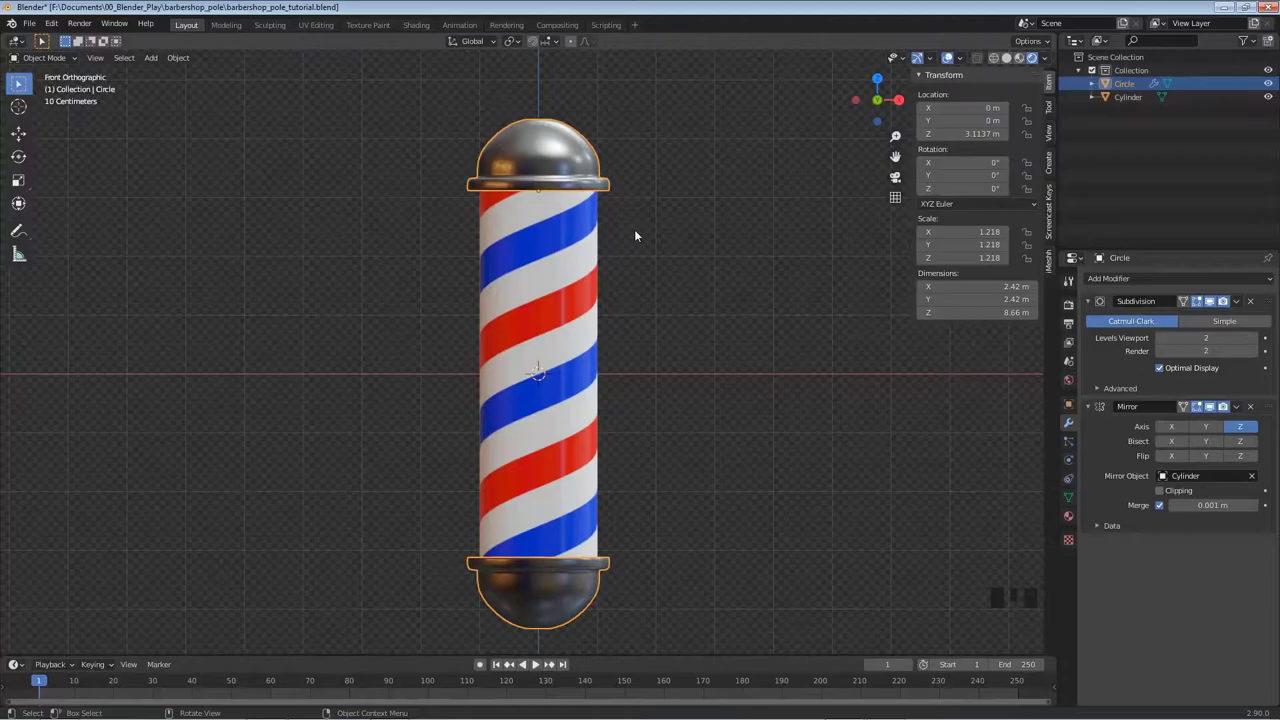
Lower the upper cap along Z to a location of about 2.98 m and deselect everything.
key("g")
key("z")
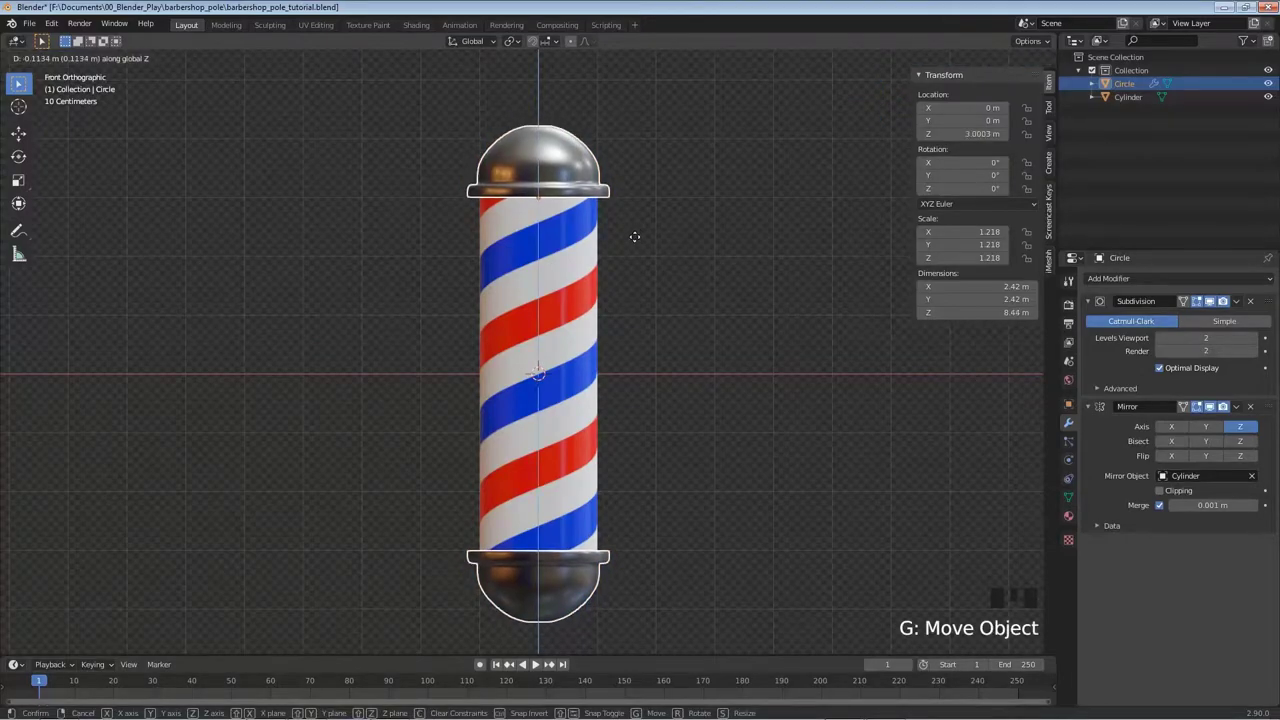
left_click(634, 237)
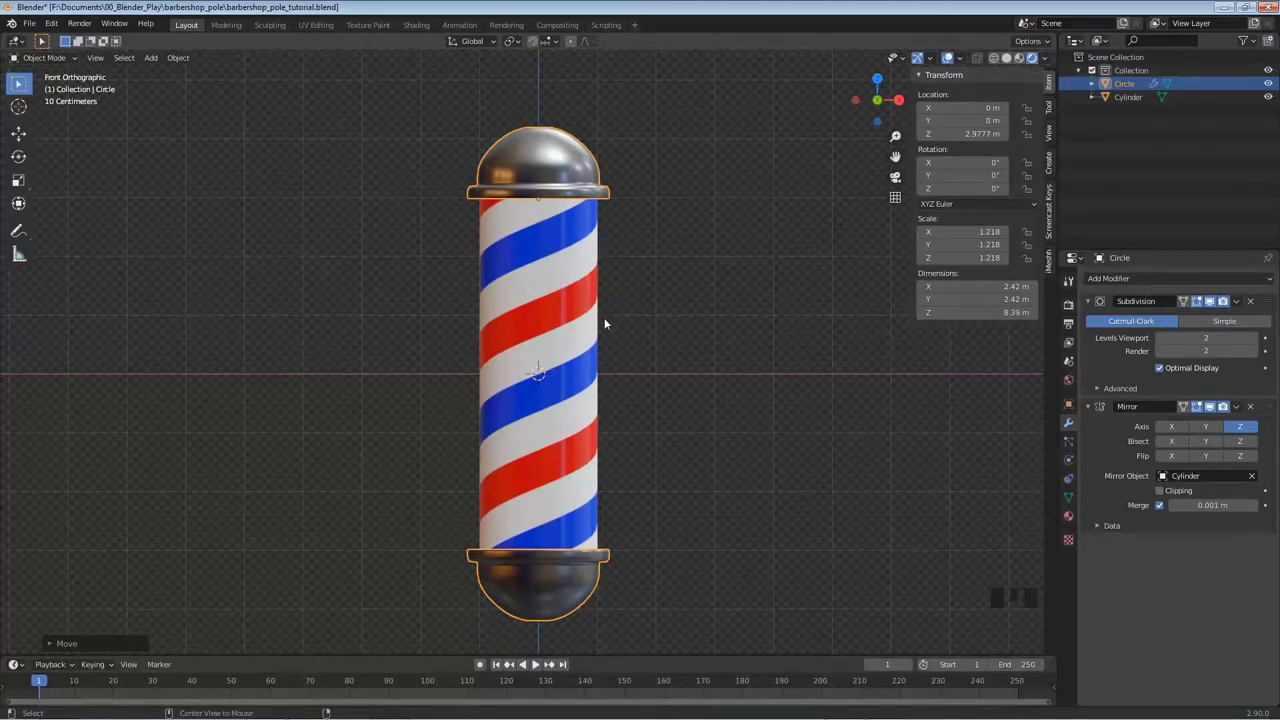
key("alt+a")
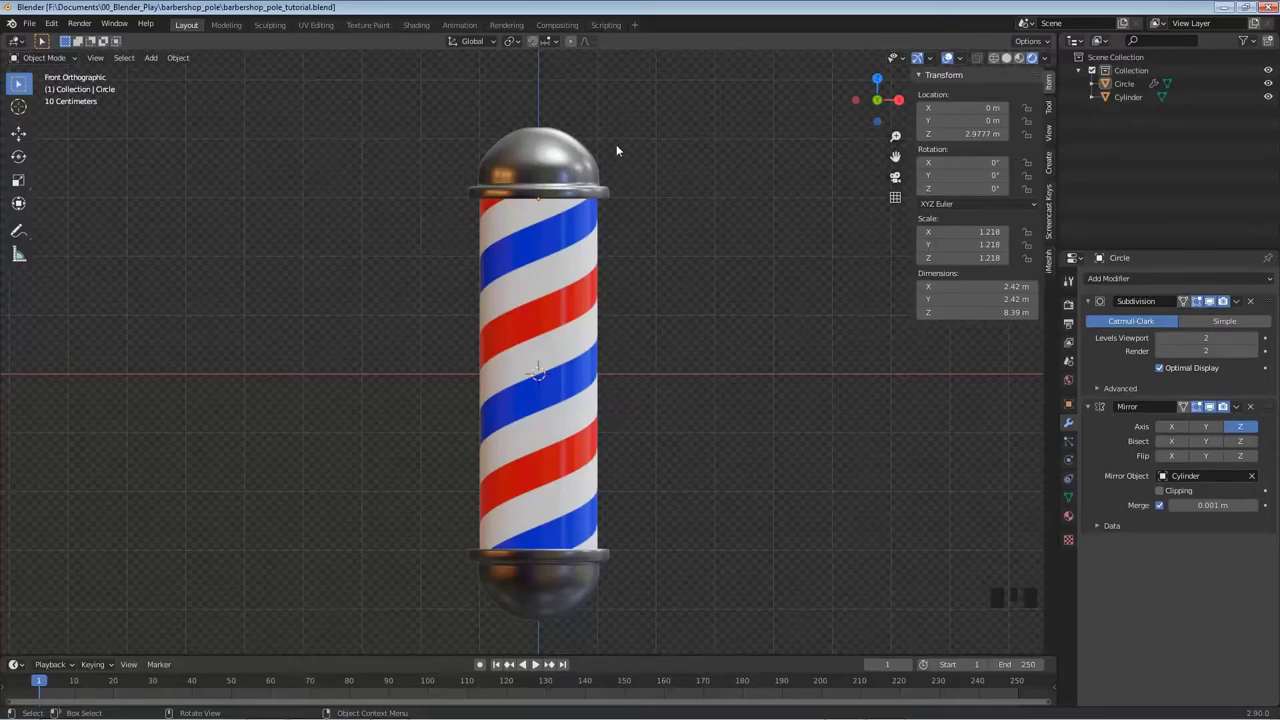
In left orthographic view, inset the two adjacent middle faces of the upper cap's rim by about 0.024 m.
key("ctrl")
key("ctrl+KP_3")
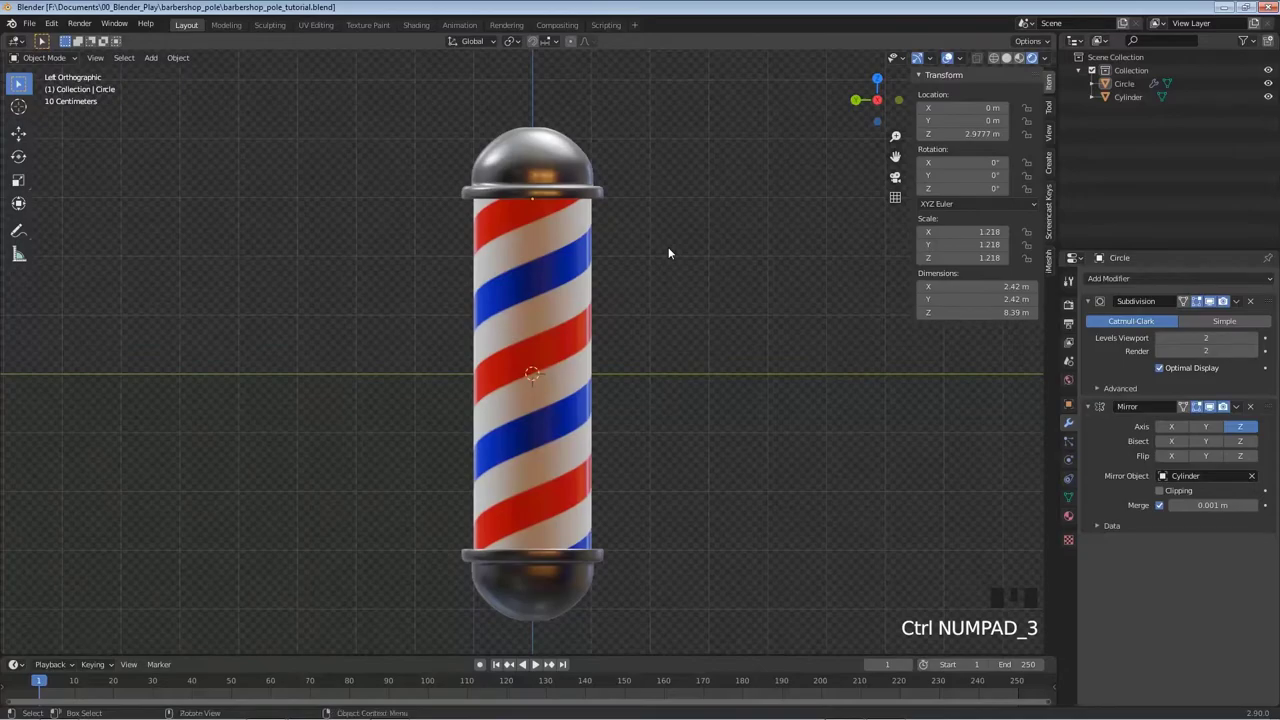
left_click(542, 174)
key("Tab")
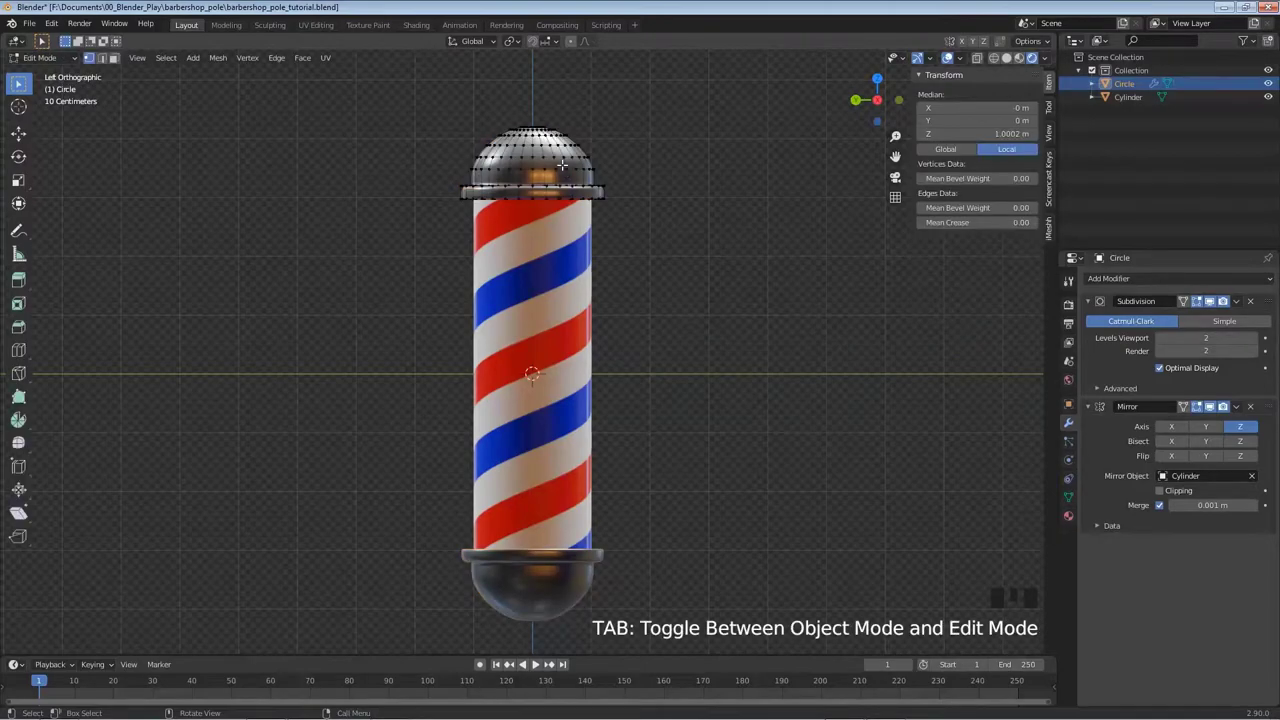
scroll(520, 230, "up", 5)
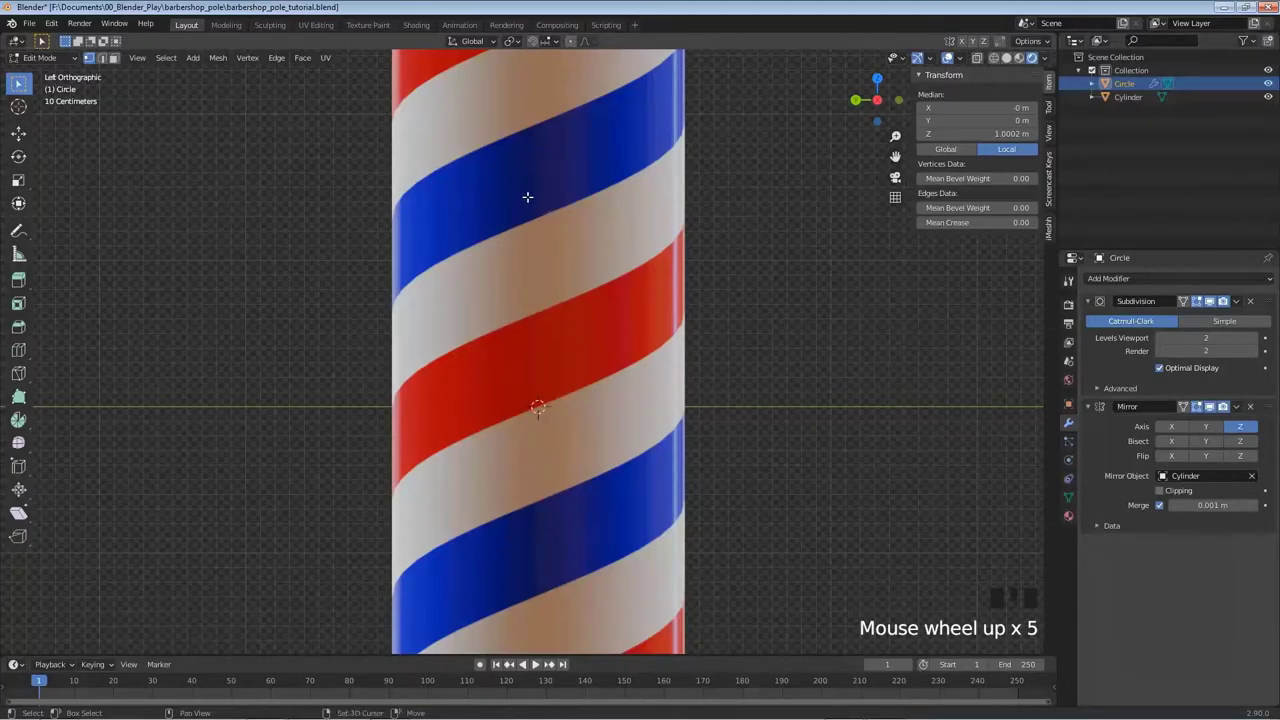
middle_click_drag(543, 163, 503, 486, "shift")
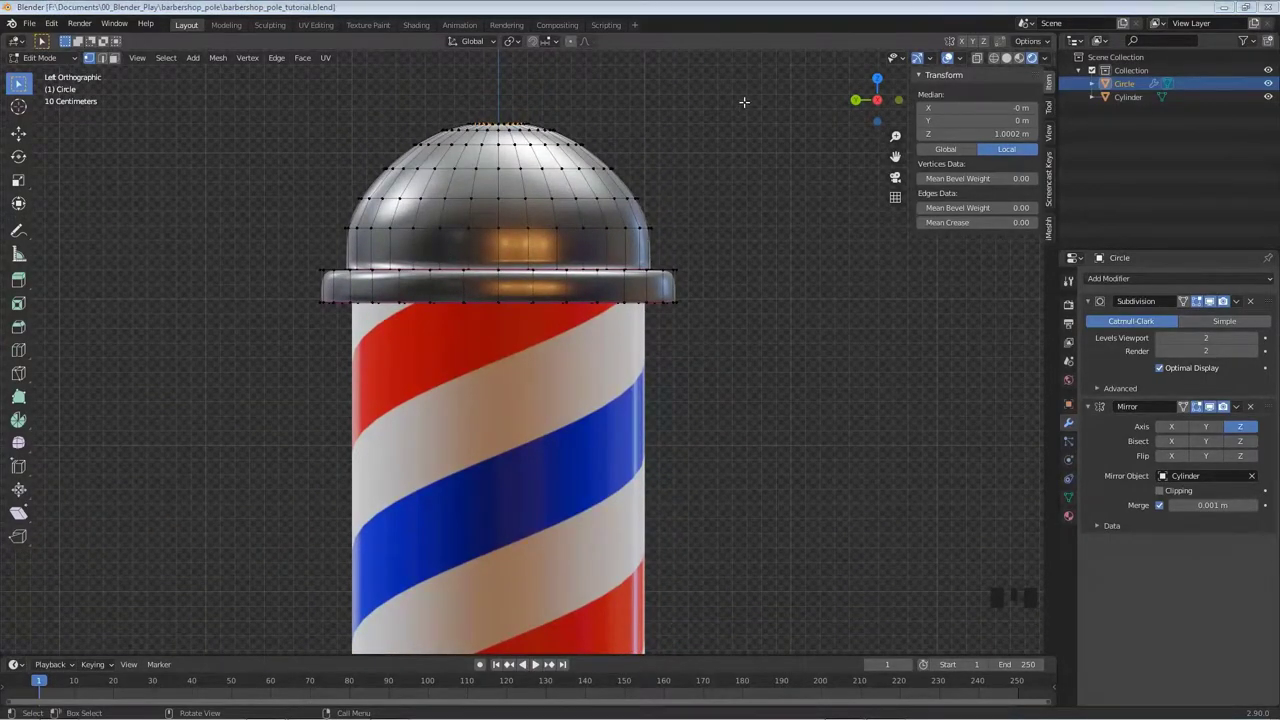
left_click(114, 60)
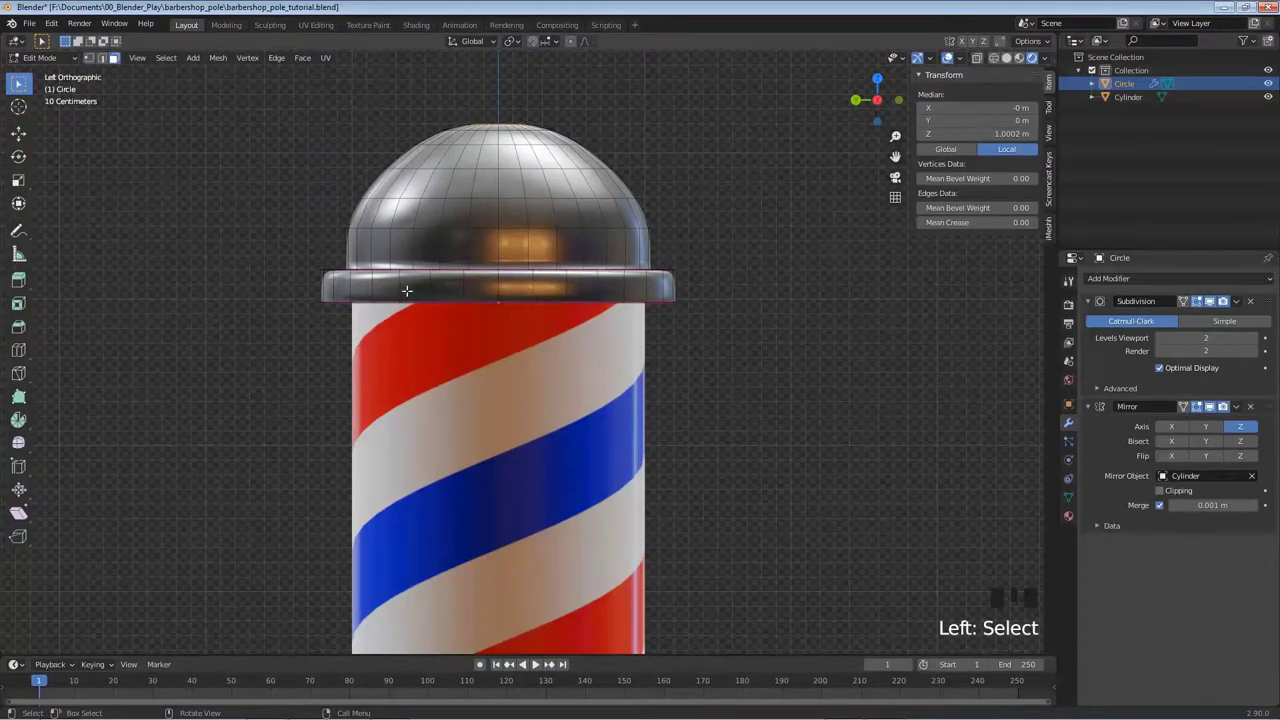
left_click(477, 288)
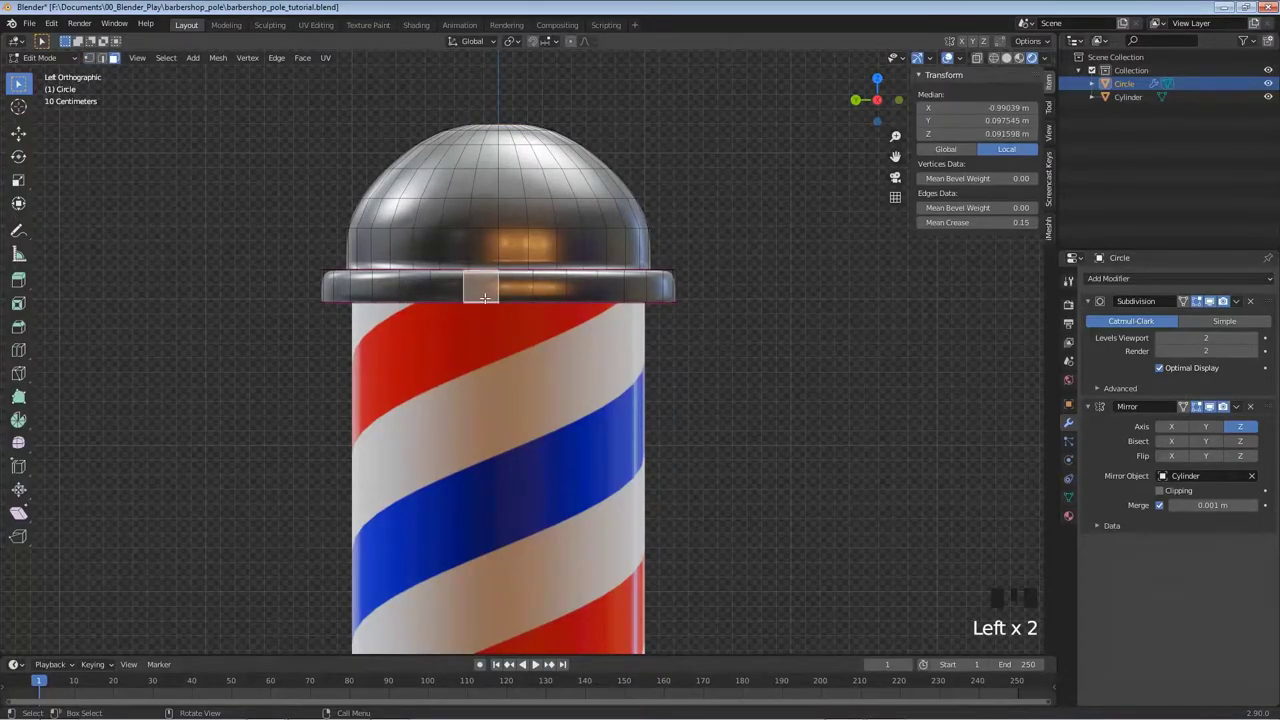
left_click(513, 287, "shift")
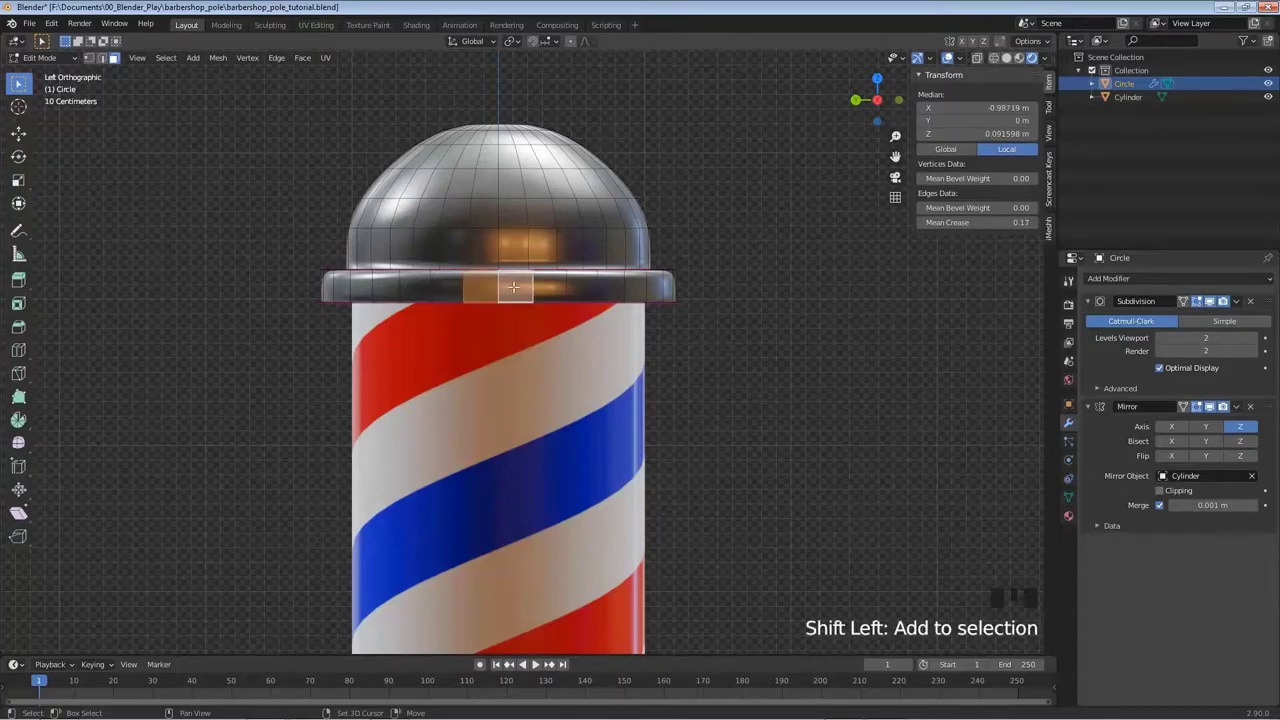
key("i")
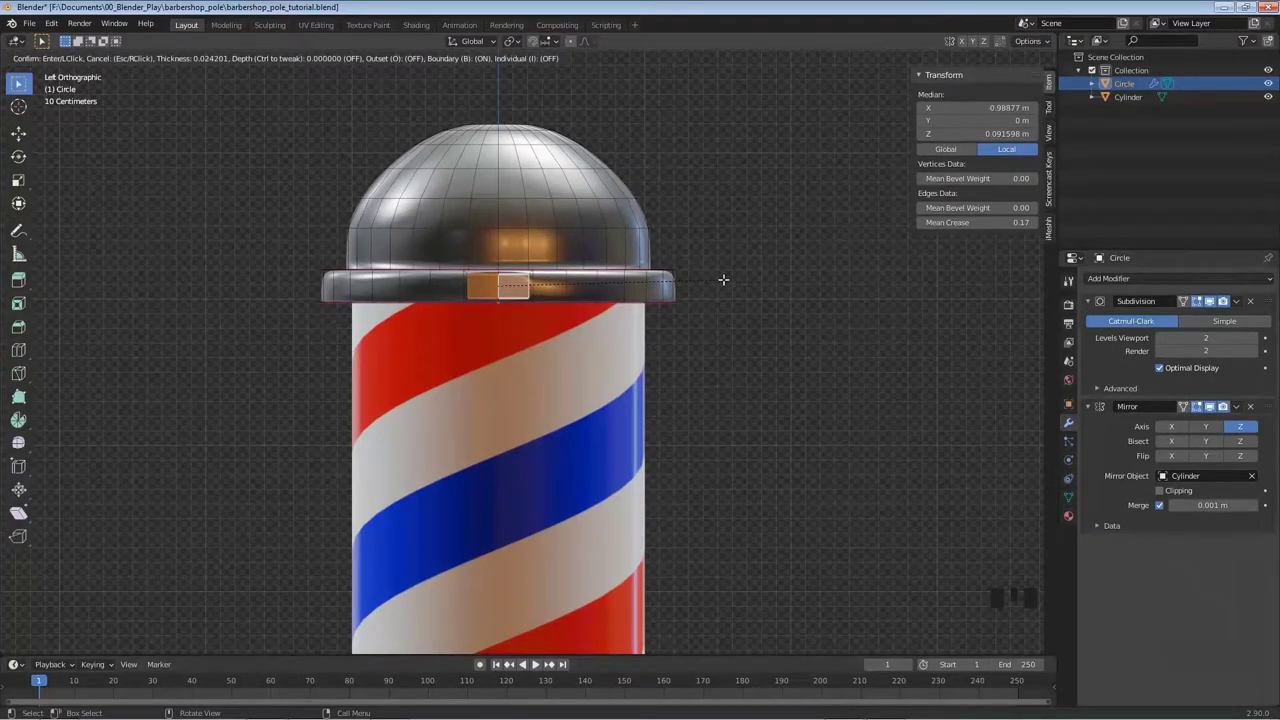
left_click(723, 280)
Extrude the two inset rim faces outward by about 0.04 m, working in front view.
scroll(585, 330, "up", 3)
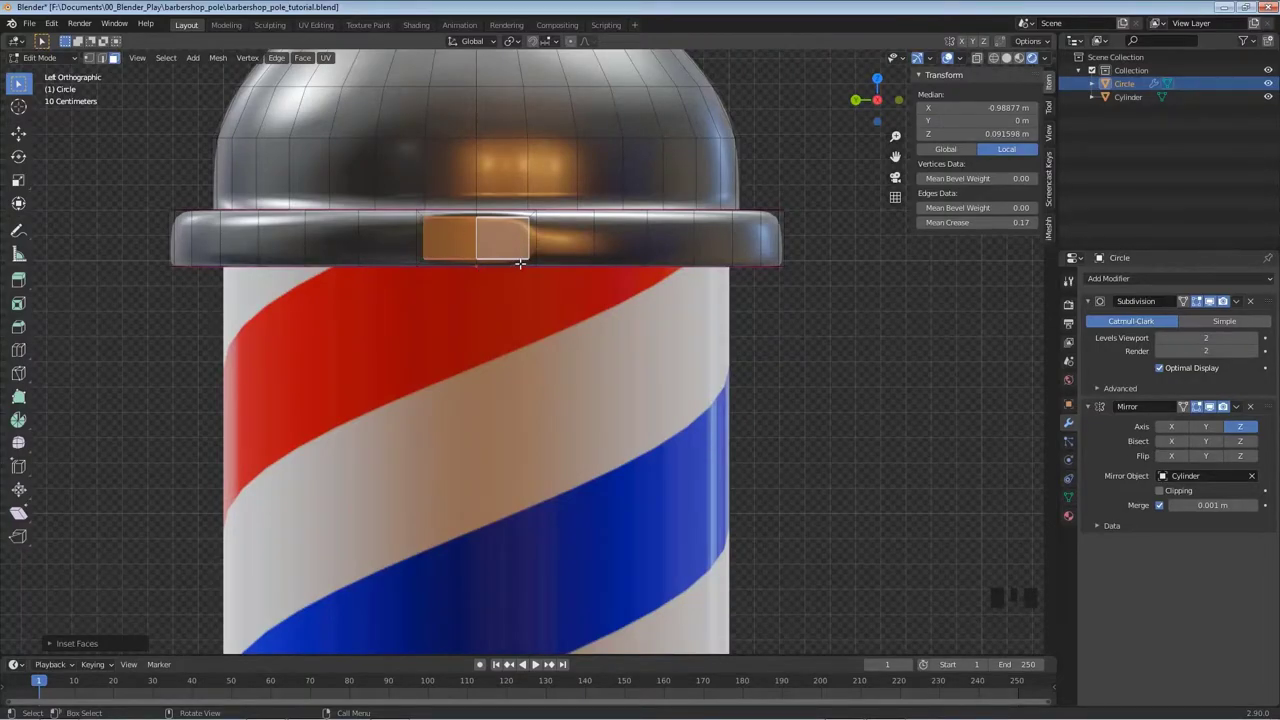
key("KP_1")
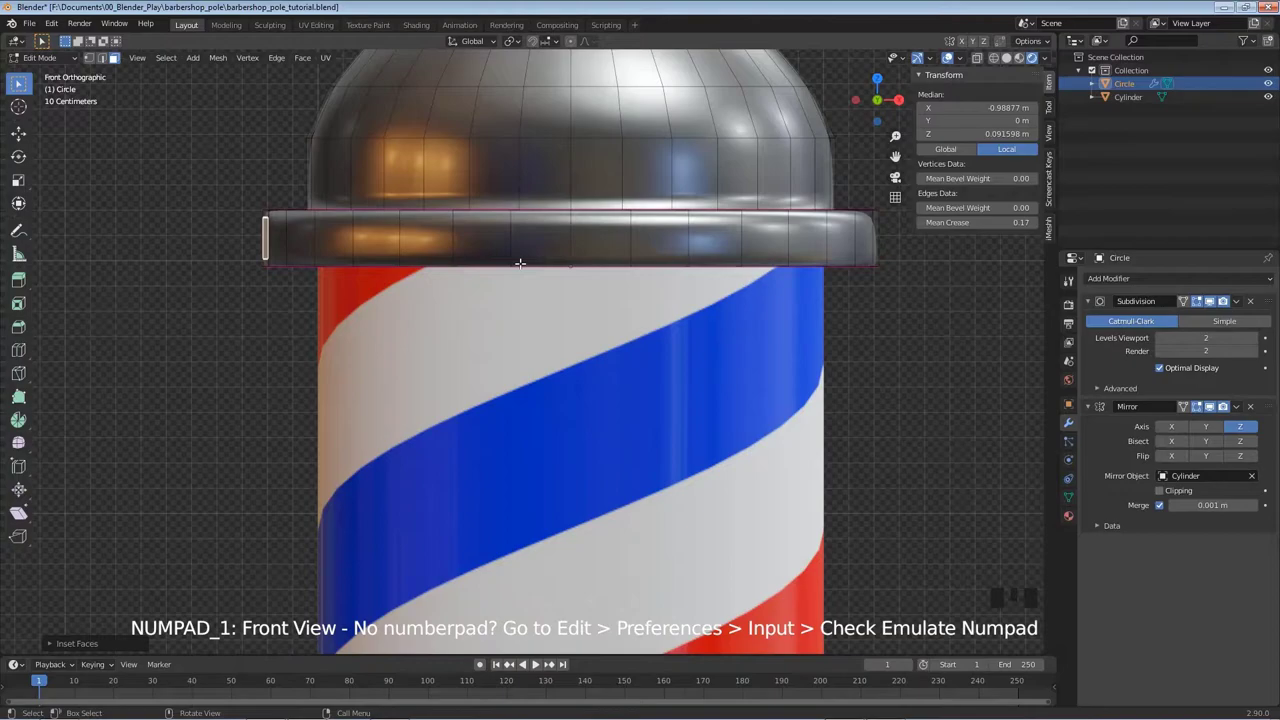
key("e")
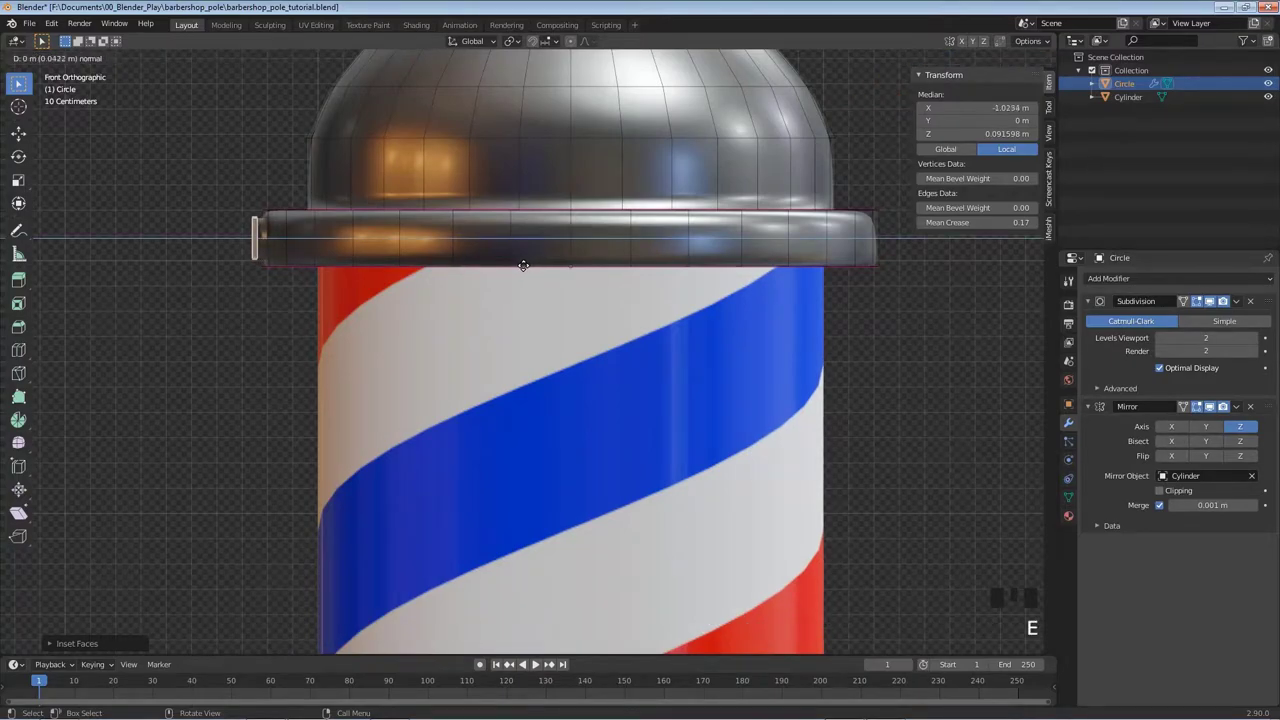
left_click(523, 270)
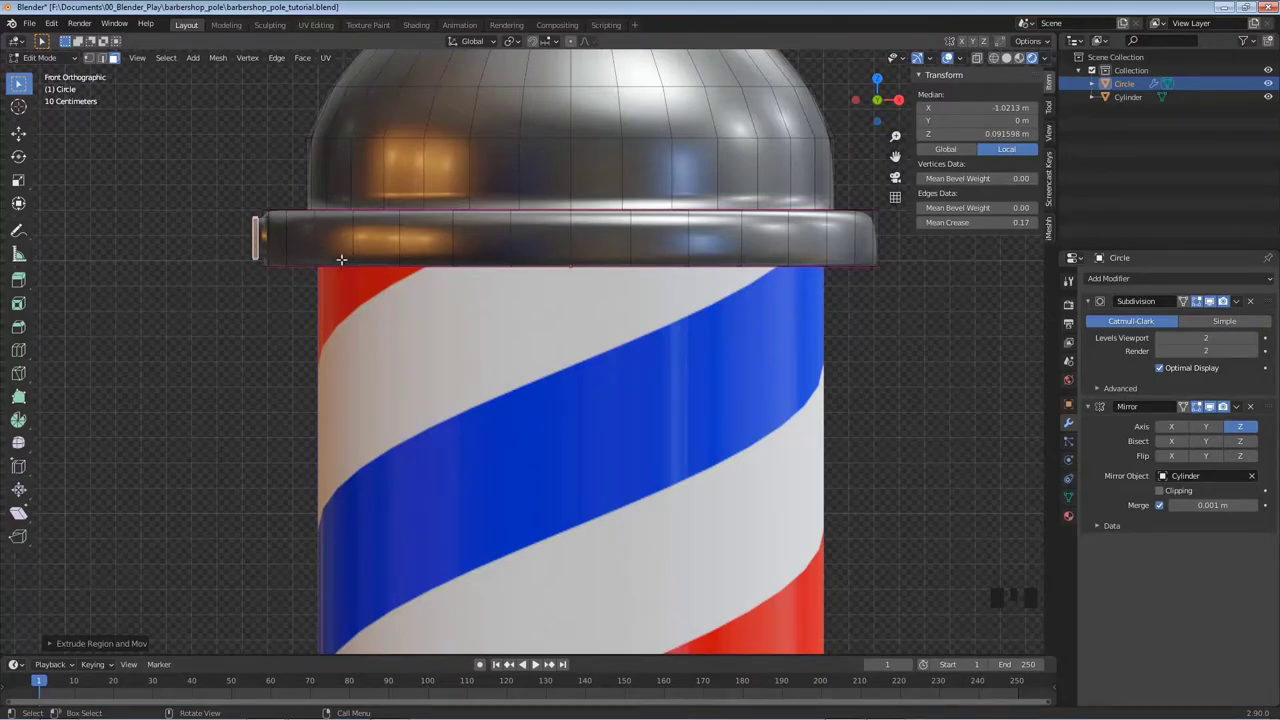
Extrude the stub's end faces outward by another 0.071 m or so and scale them to about 0.86.
key("e")
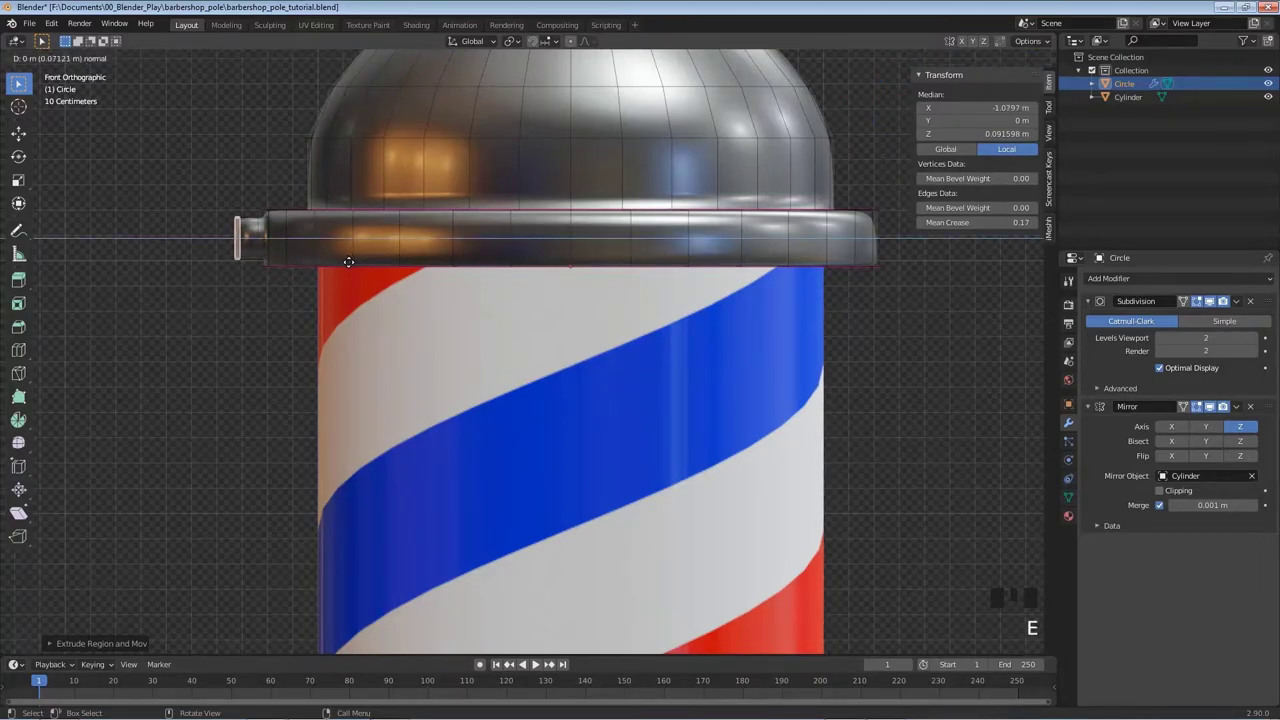
left_click(348, 262)
key("s")
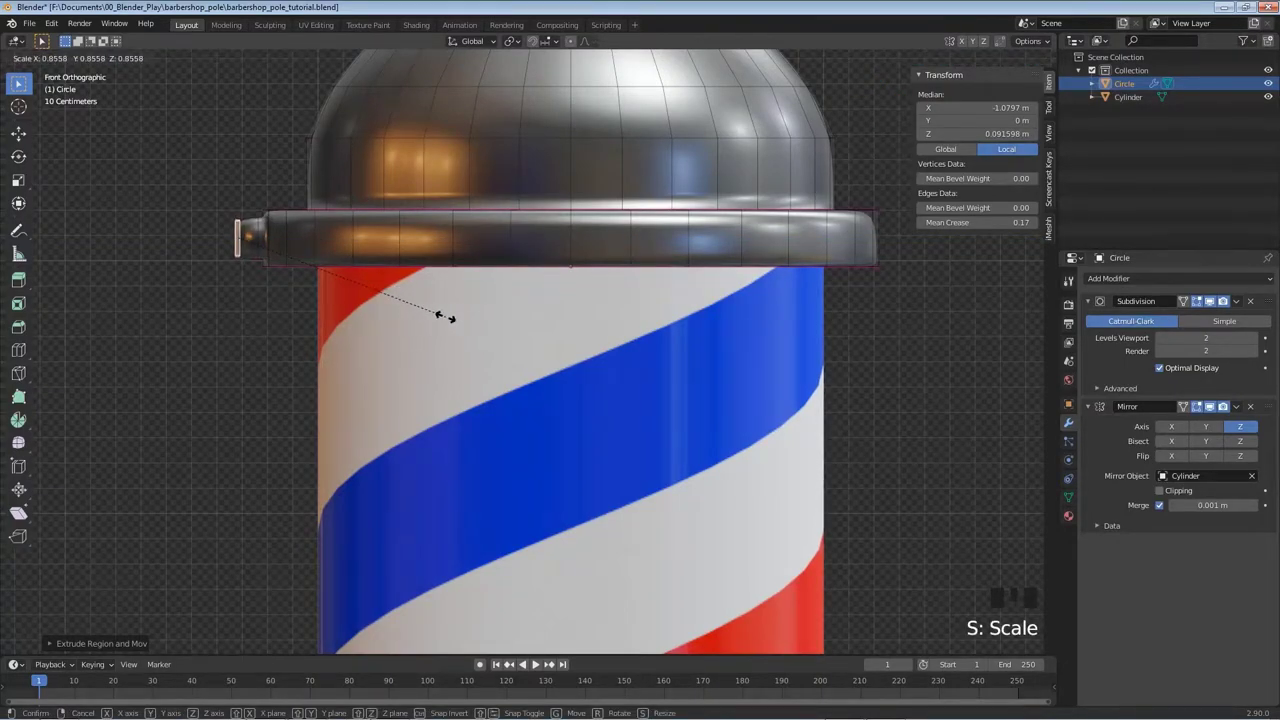
left_click(445, 317)
Extrude the end faces into a long arm reaching a local X of about -1.38 m and set their mean crease to 1.00.
key("e")
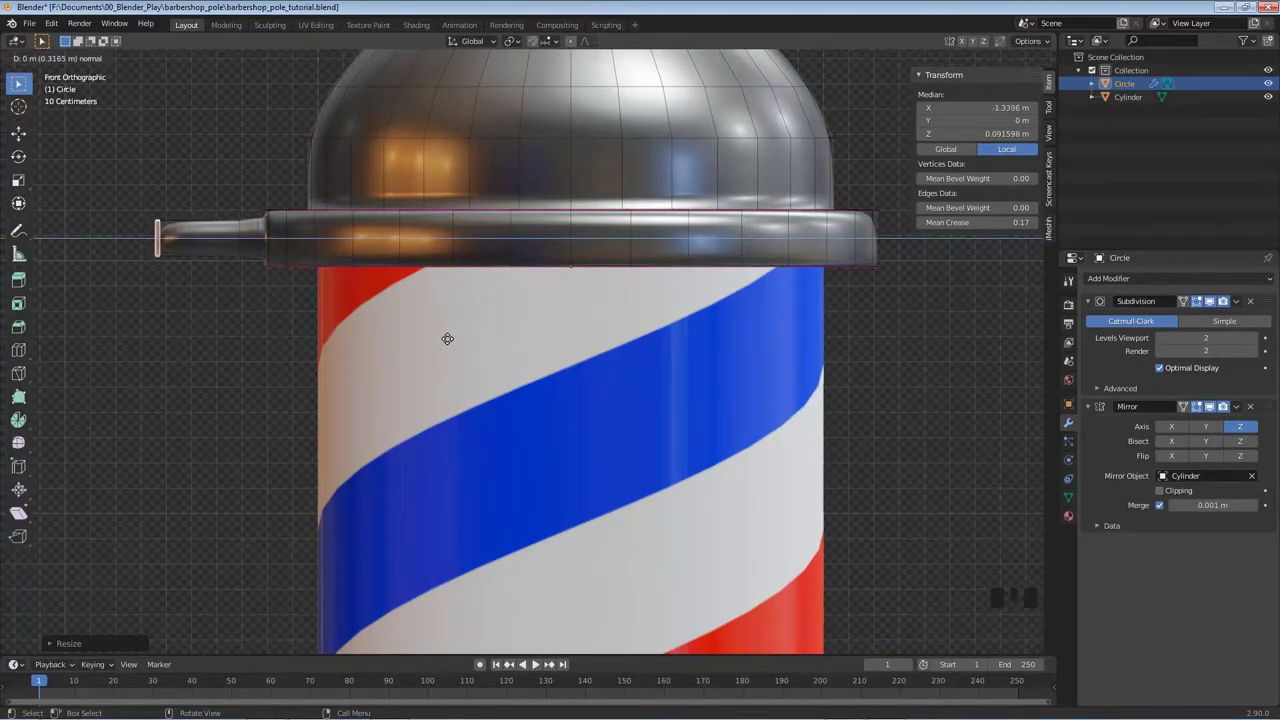
left_click(436, 336)
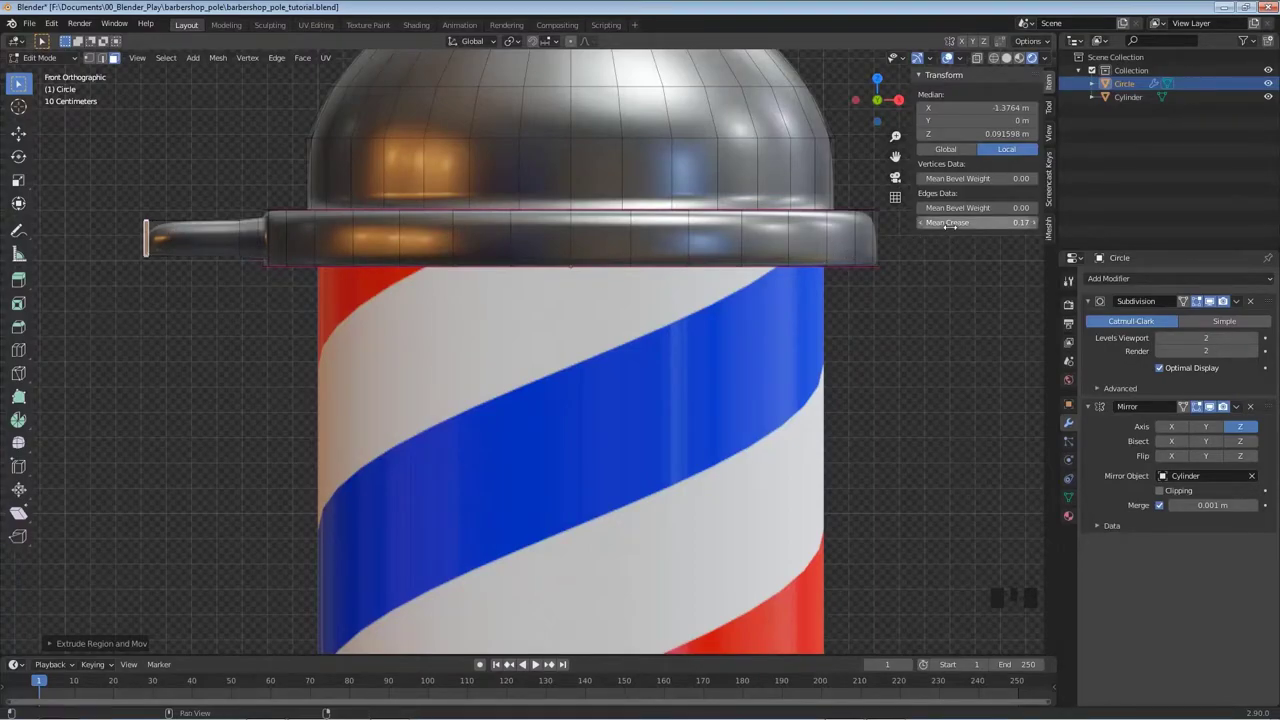
left_click_drag(975, 222, 1030, 222)
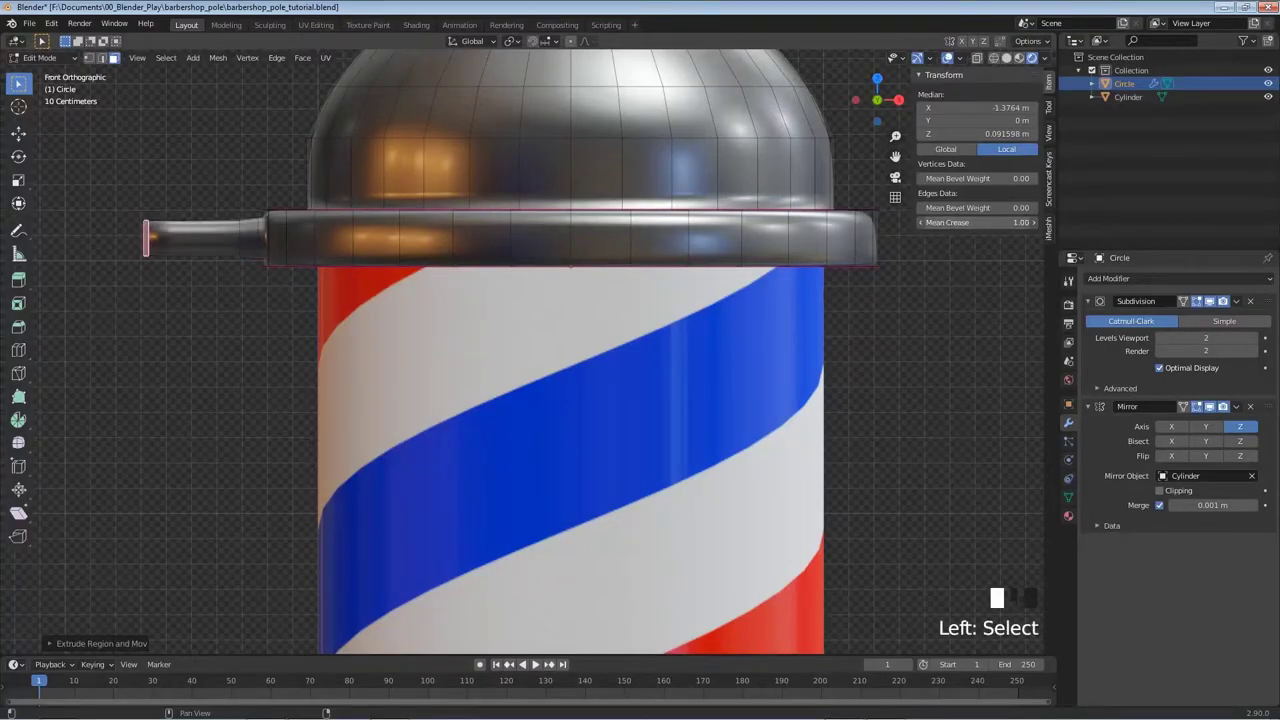
key("Tab")
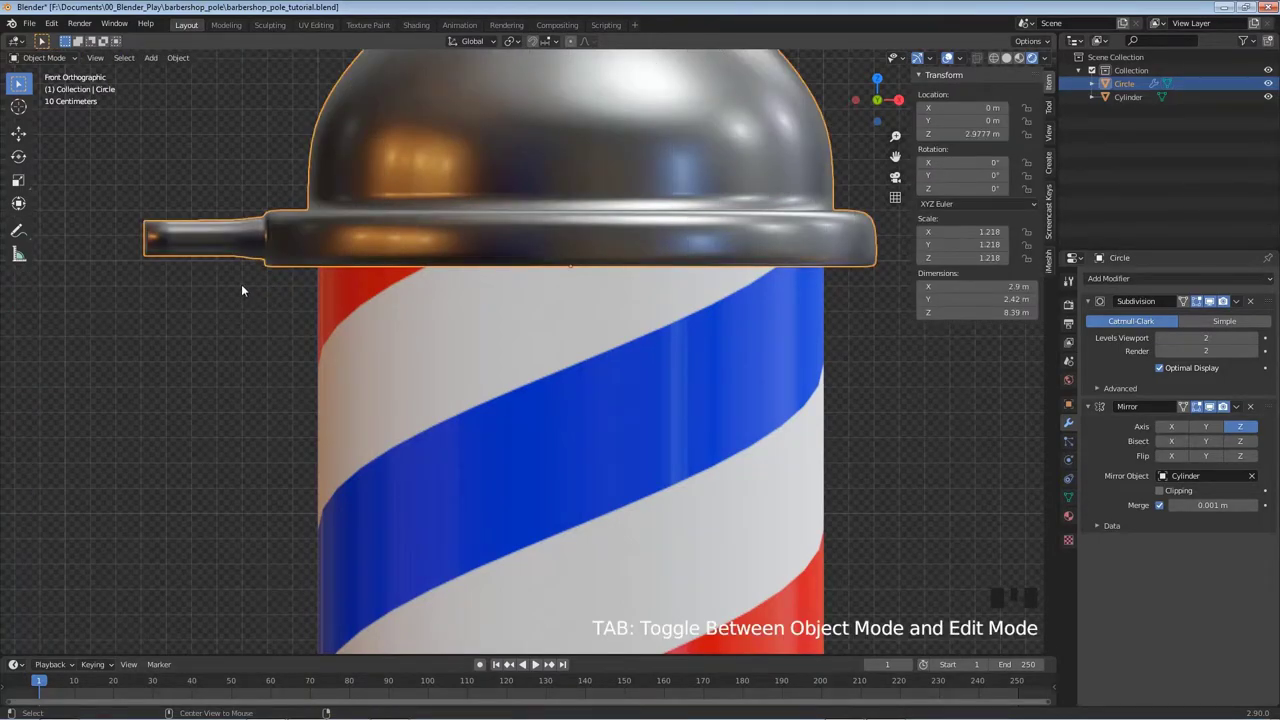
Inspect the new mounting arms from several angles and across the whole pole in front view, and save the file.
key("alt+a")
middle_click_drag(176, 268, 460, 288)
scroll(276, 335, "down", 3)
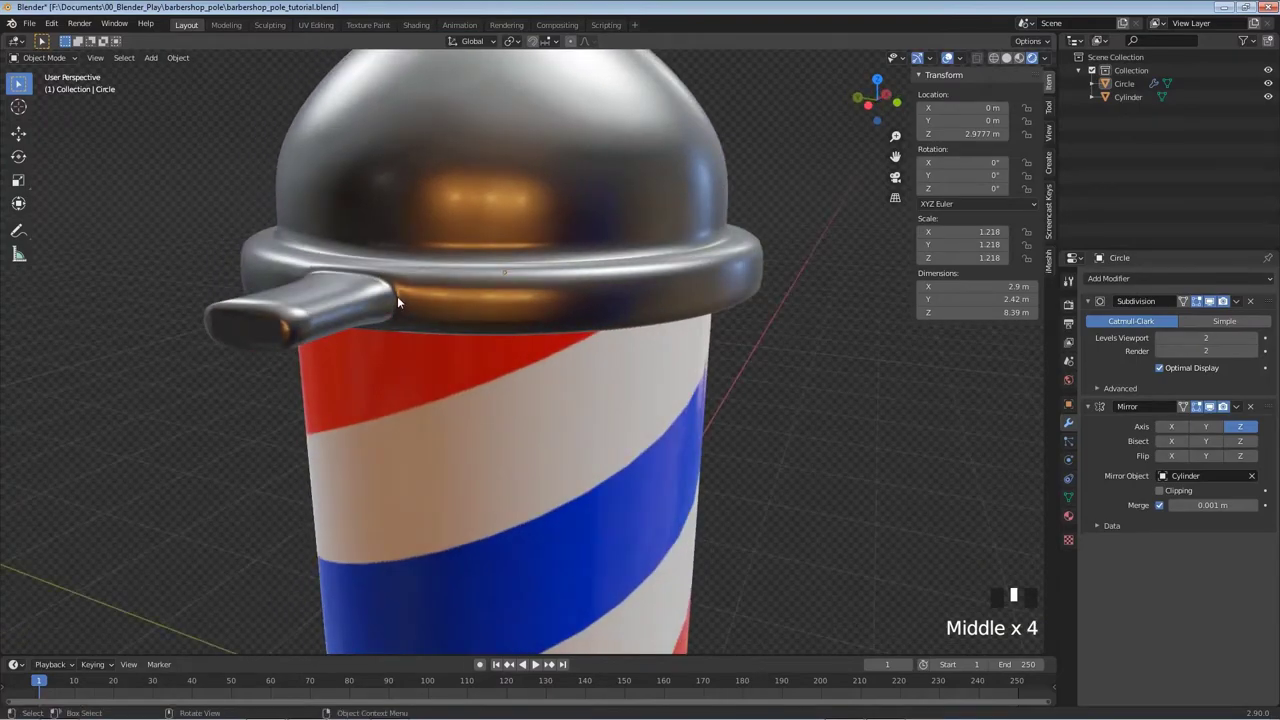
middle_click_drag(305, 279, 441, 332)
middle_click_drag(685, 376, 420, 365)
middle_click_drag(236, 302, 285, 347)
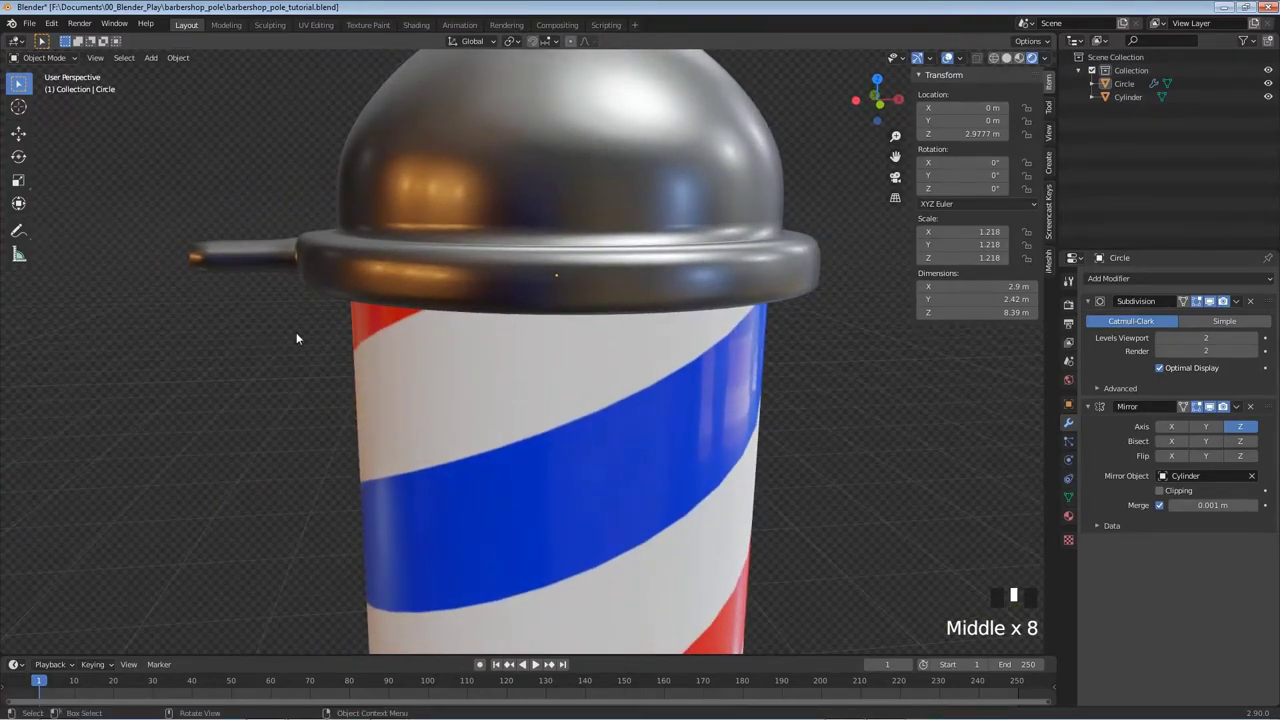
key("KP_1")
scroll(427, 368, "down", 3)
scroll(427, 369, "down", 4)
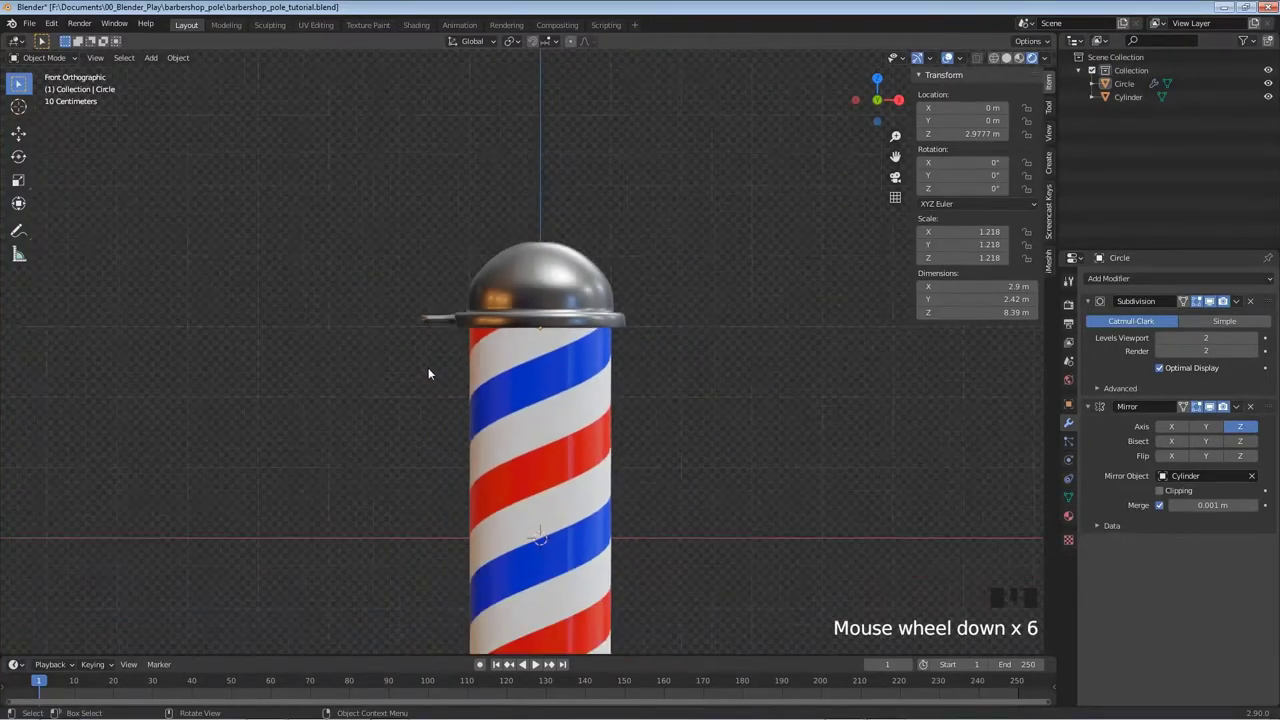
middle_click_drag(536, 500, 524, 410, "shift")
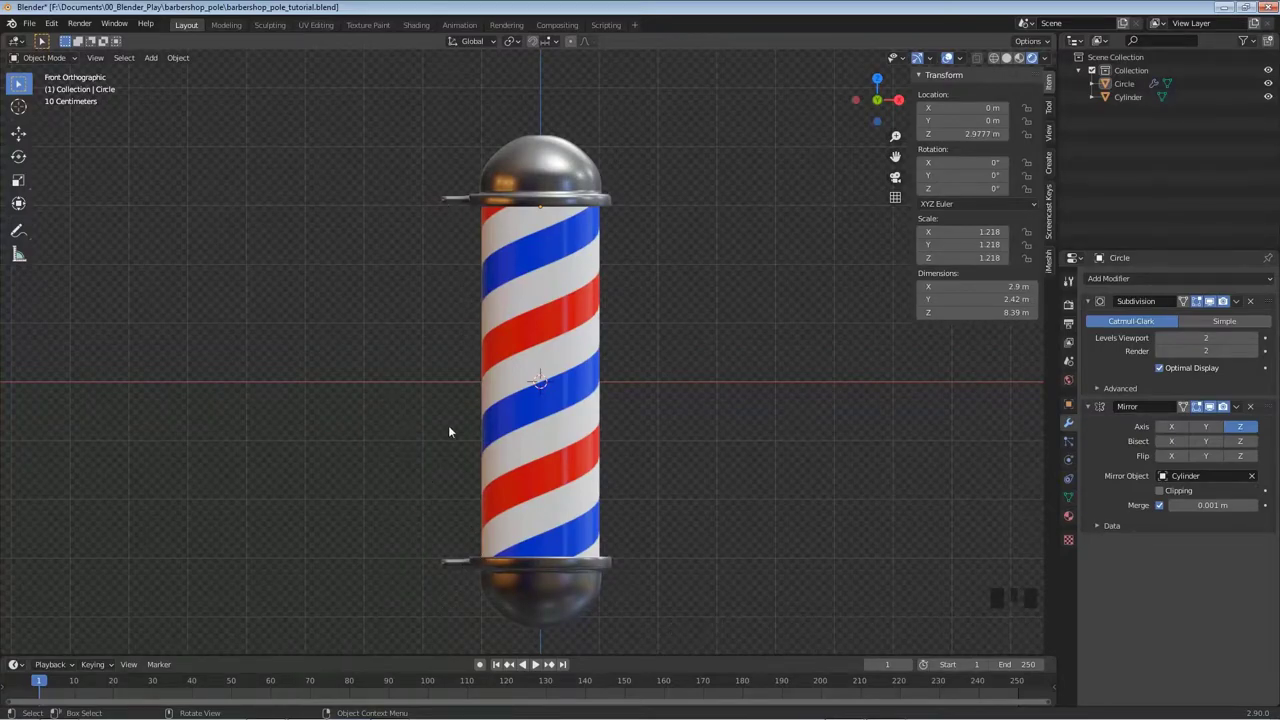
key("ctrl+s")
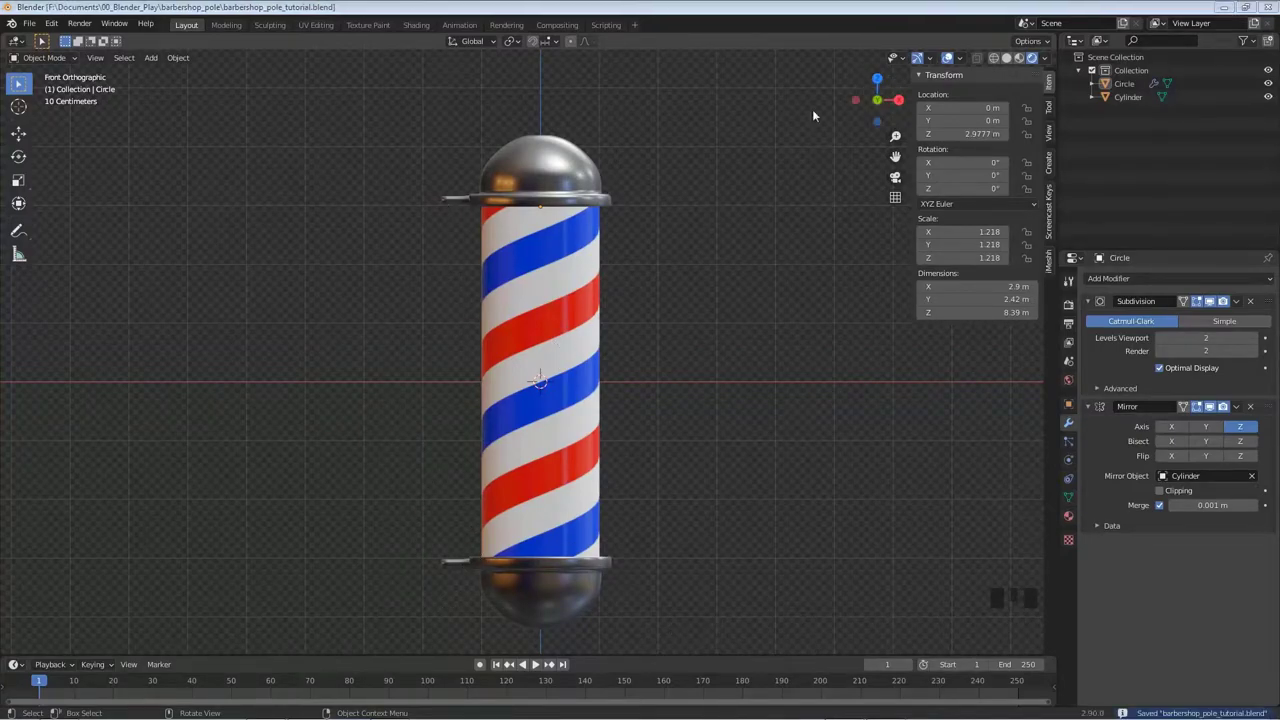
Move the mounting arm's end faces farther outward along X to a local position of about -1.52 m and save the file.
left_click(538, 167)
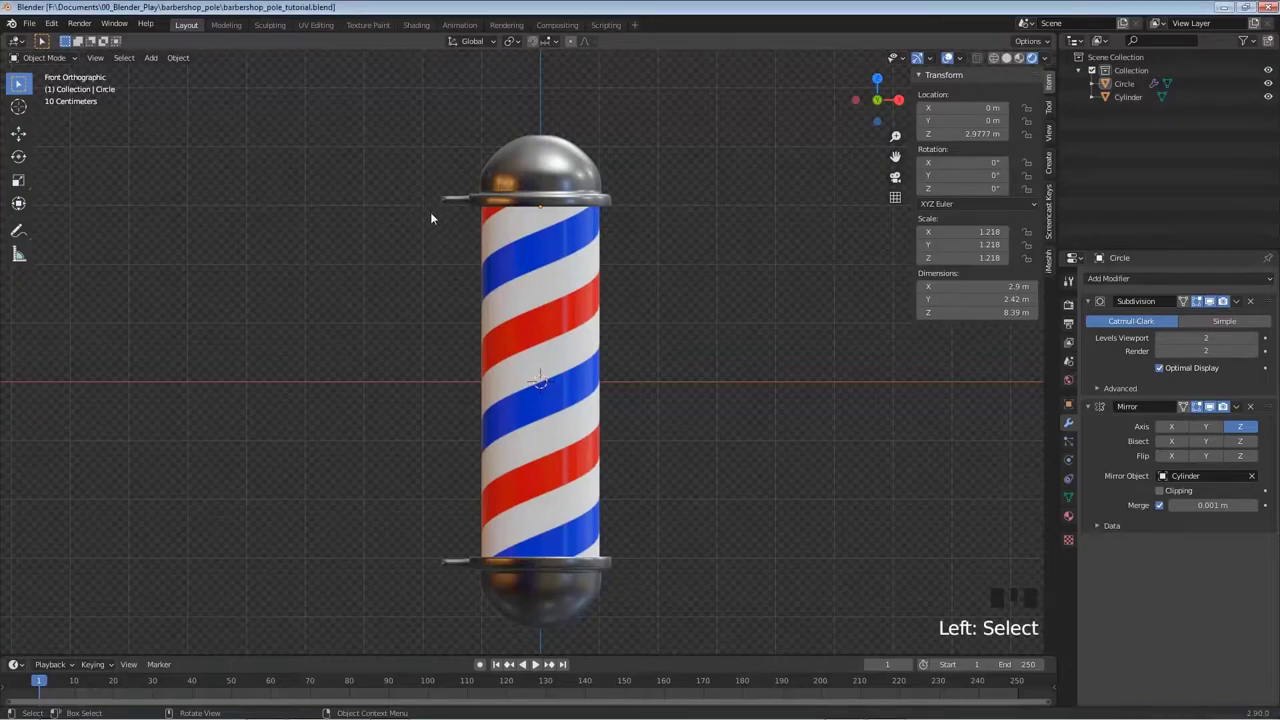
key("Tab")
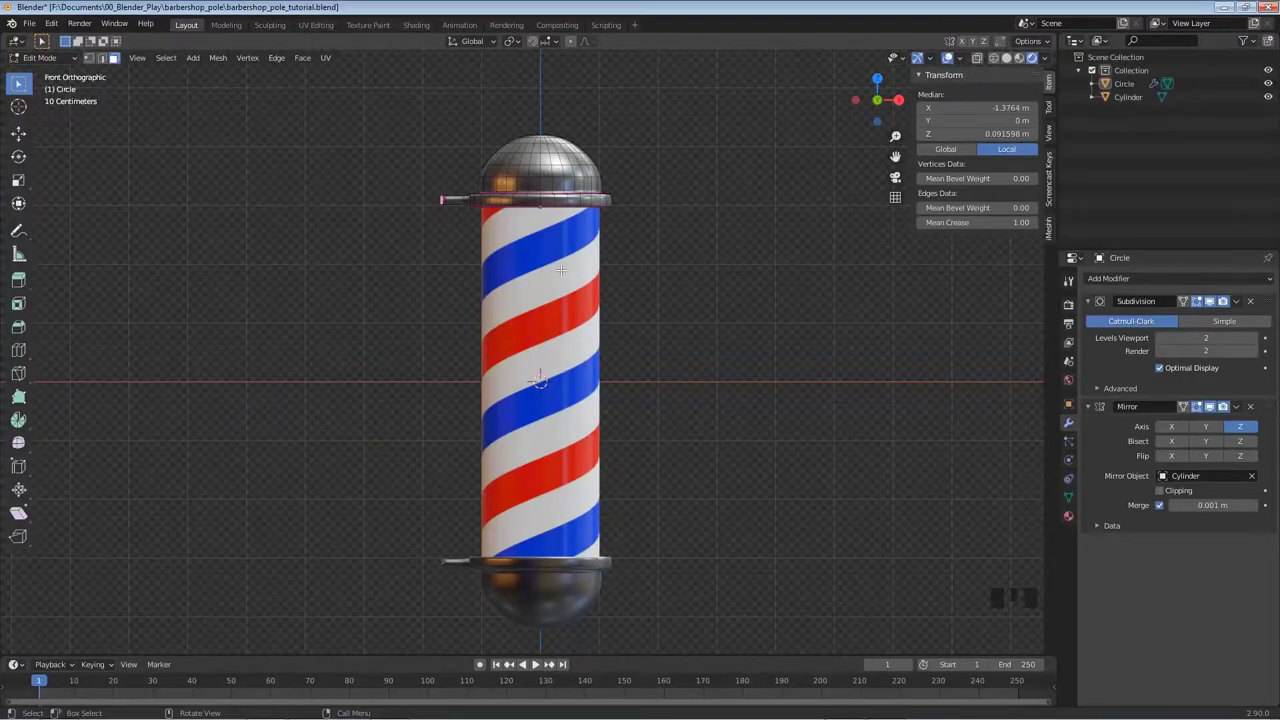
key("g")
key("x")
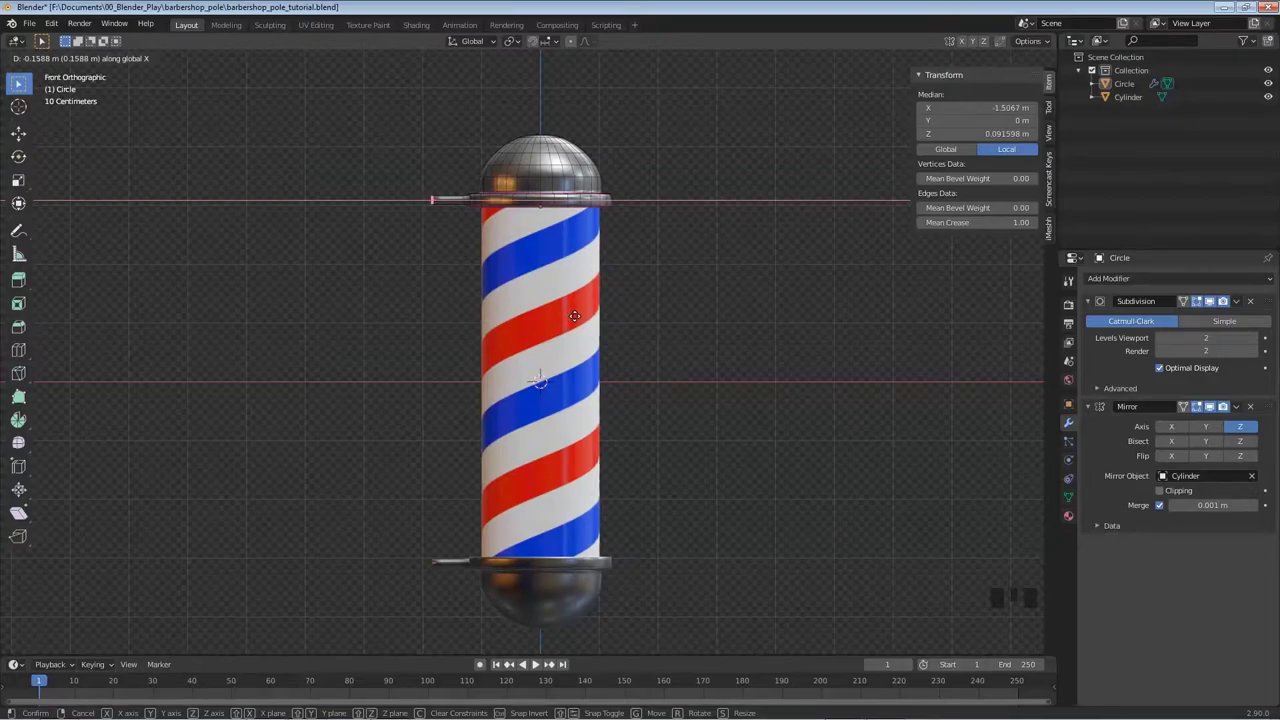
left_click(575, 316)
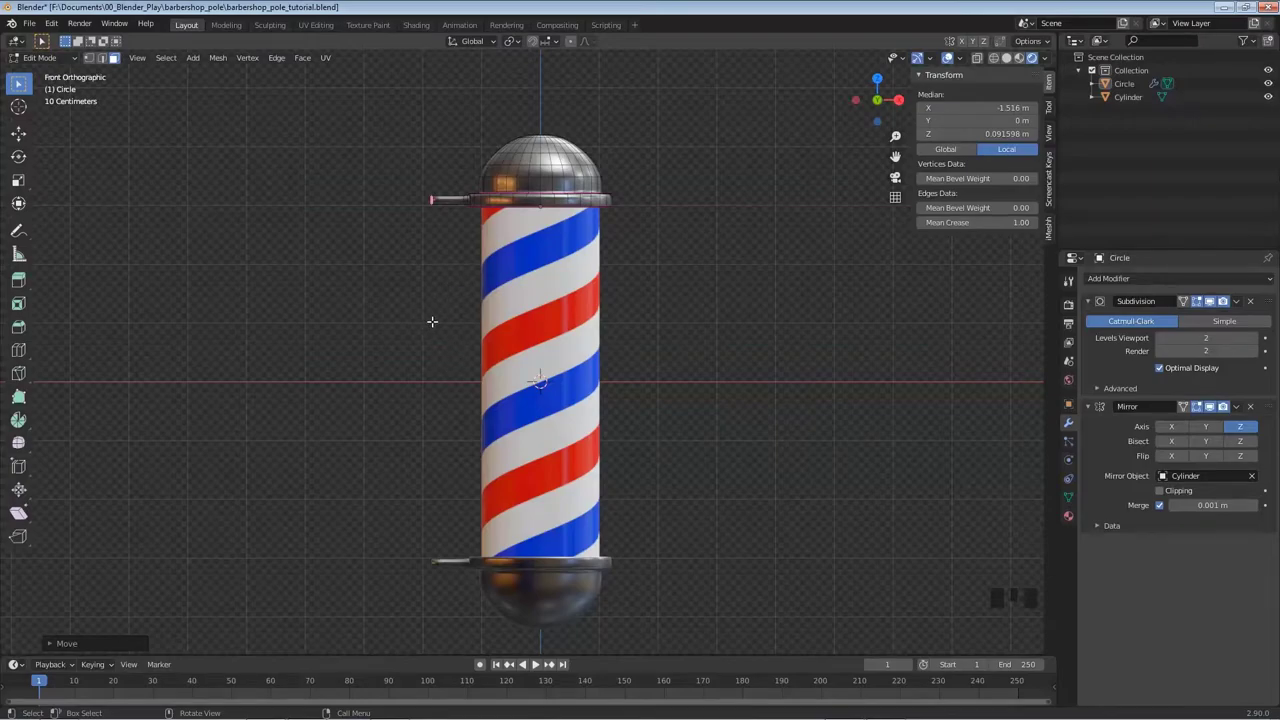
key("Tab")
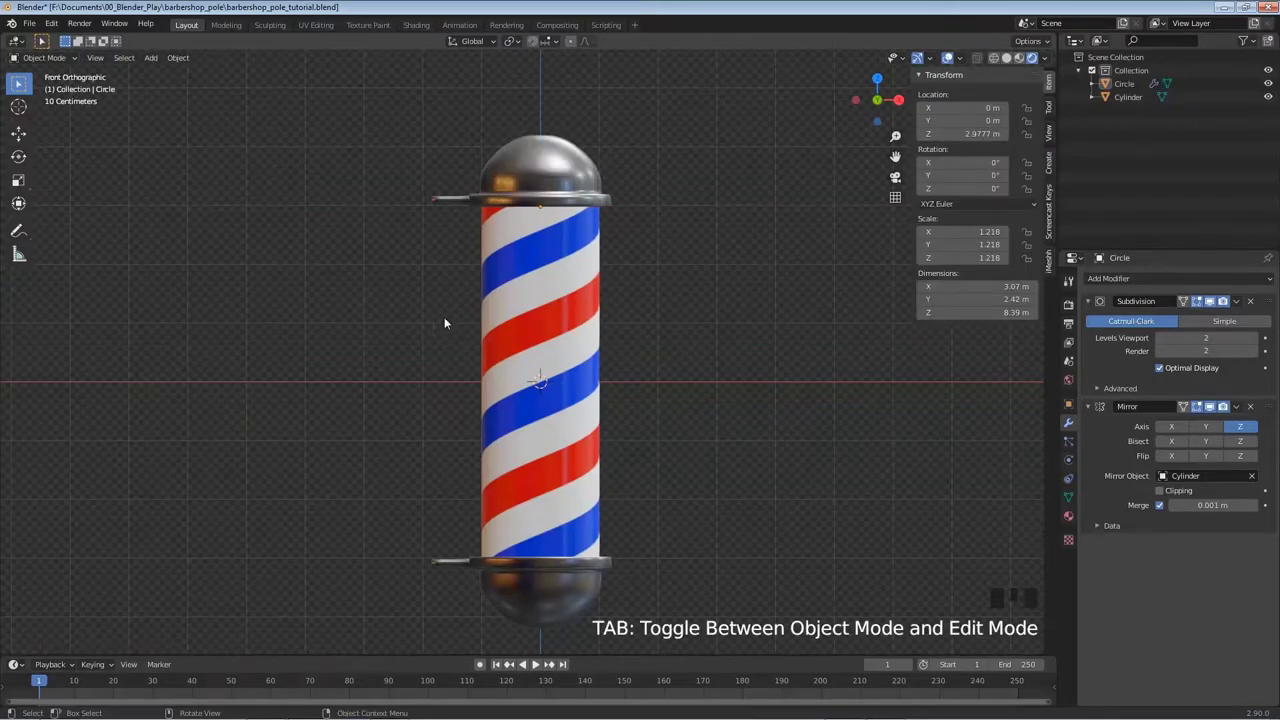
left_click(541, 173)
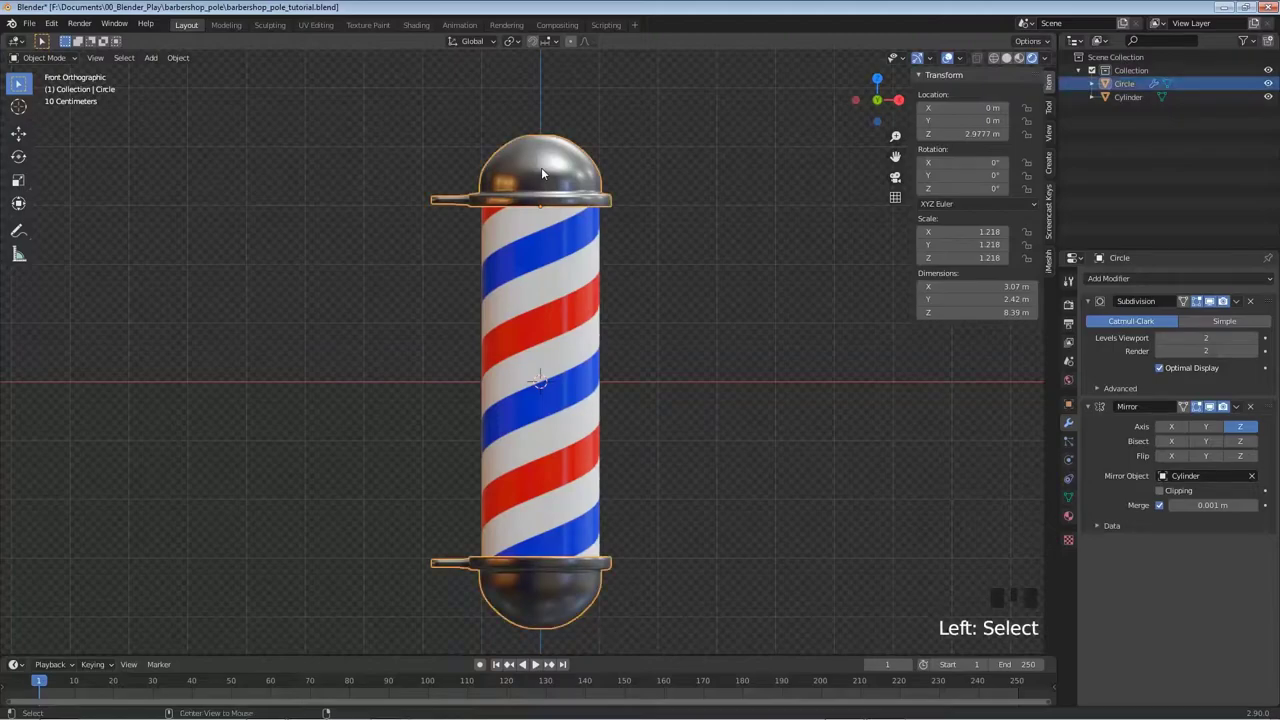
key("alt+a")
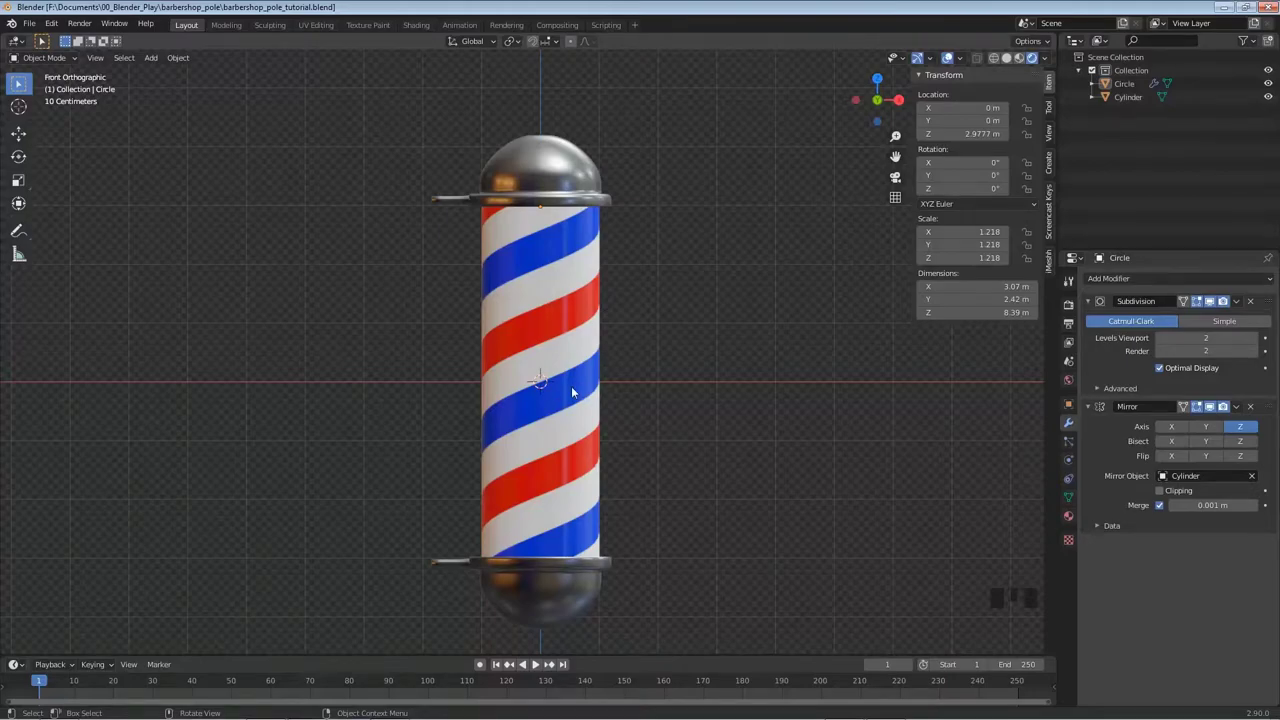
Add a cube at the pole's center and scale it along Z to about 3.41.
key("shift+a")
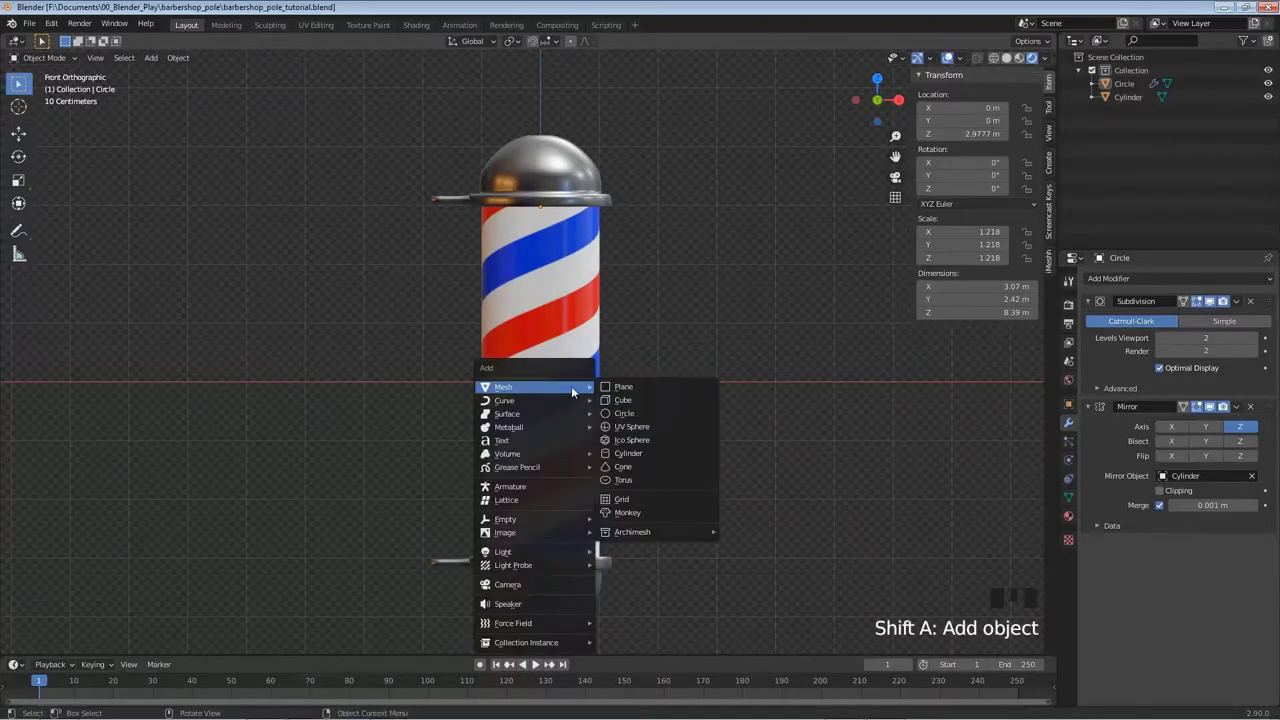
left_click(636, 400)
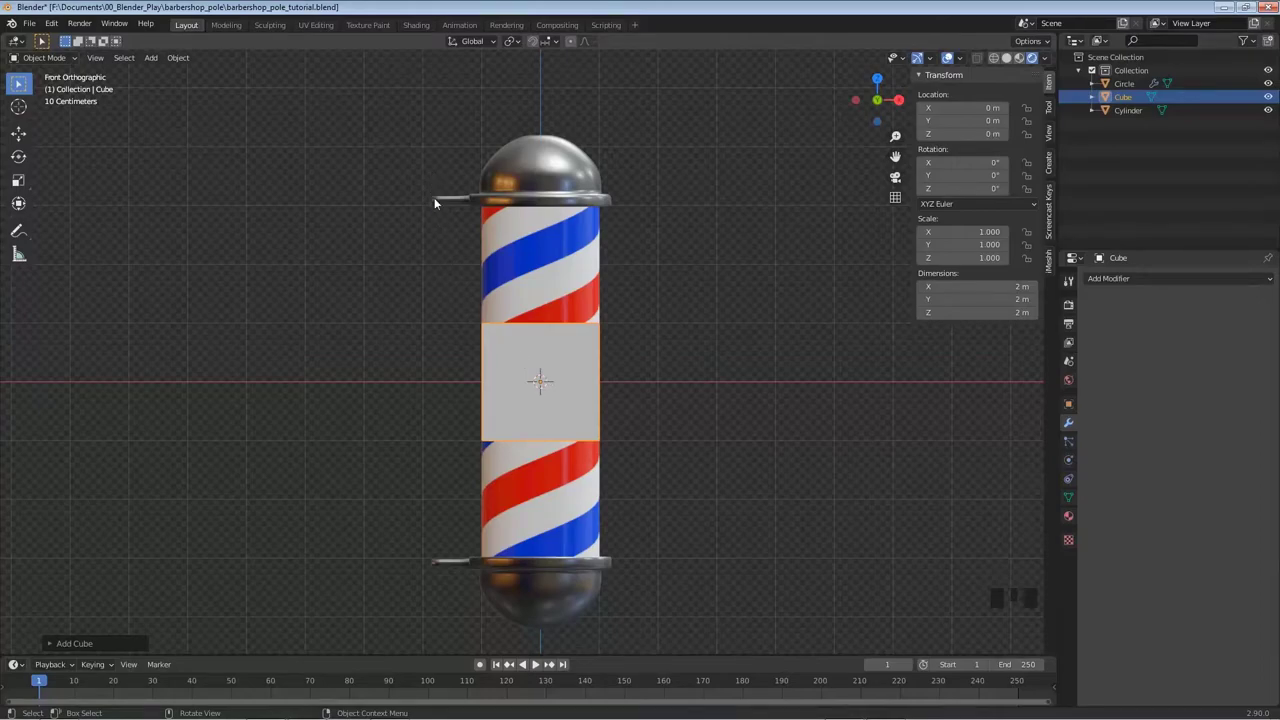
key("s")
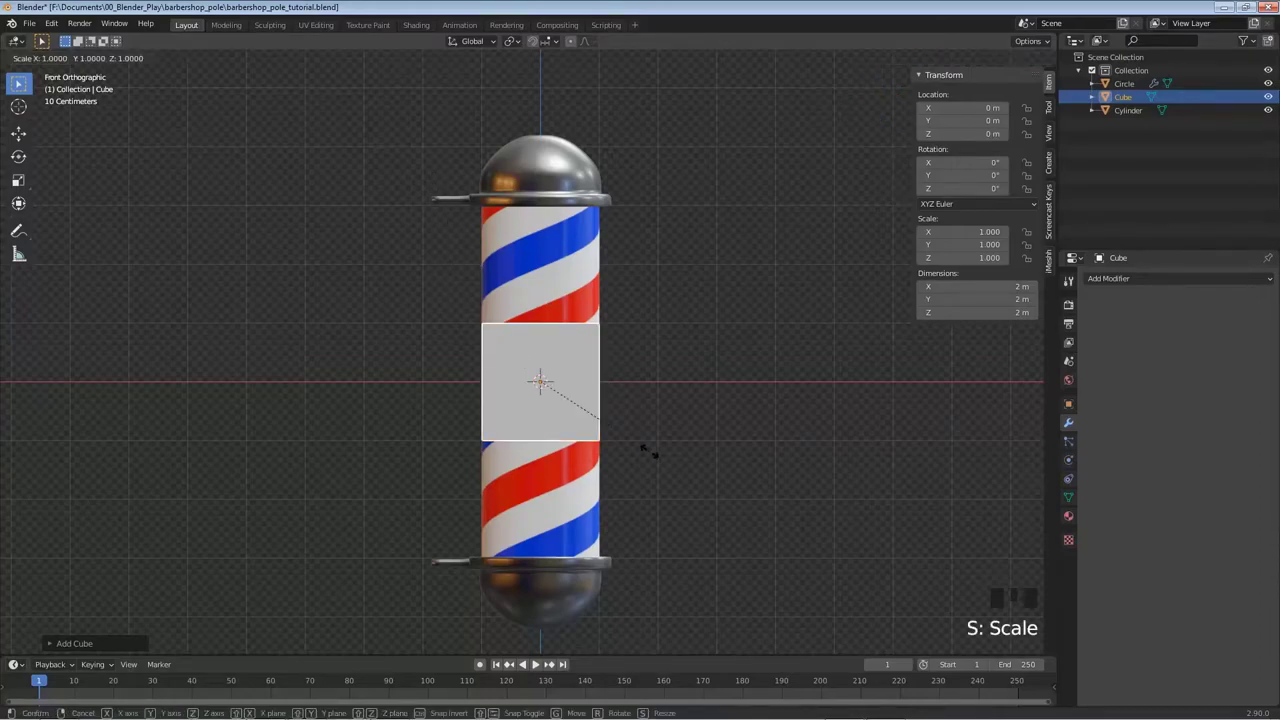
key("z")
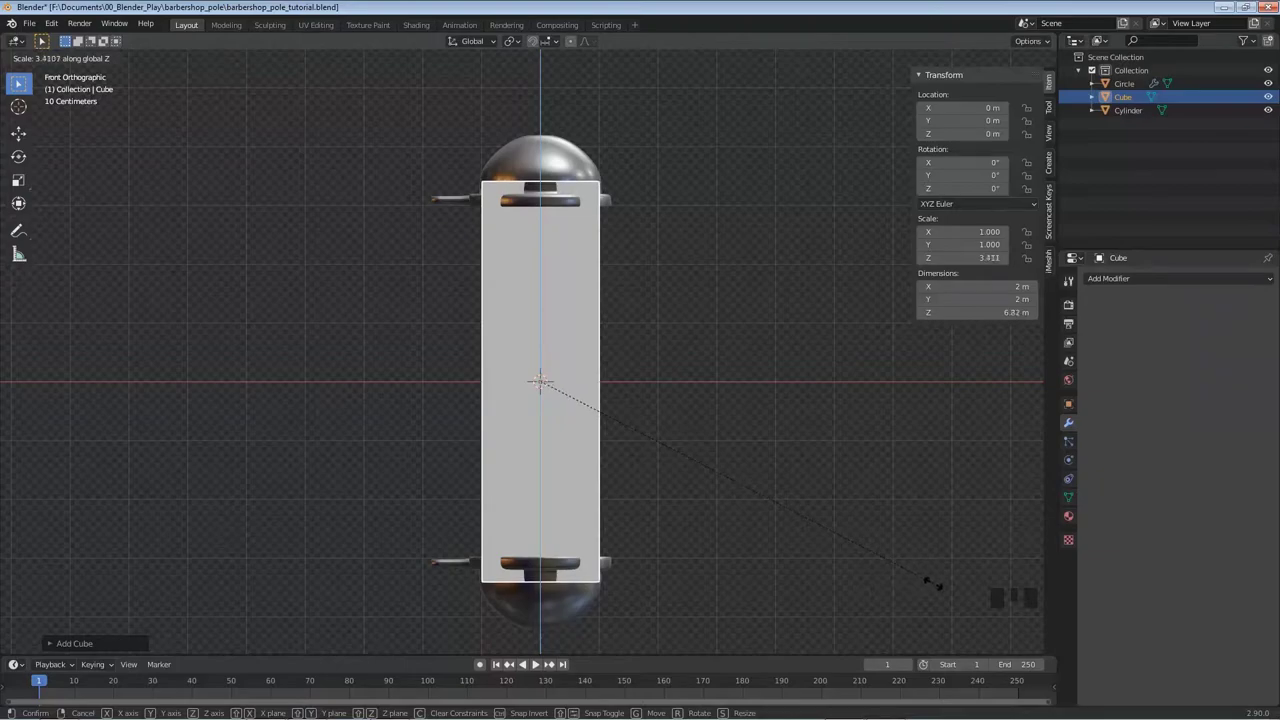
left_click(933, 584)
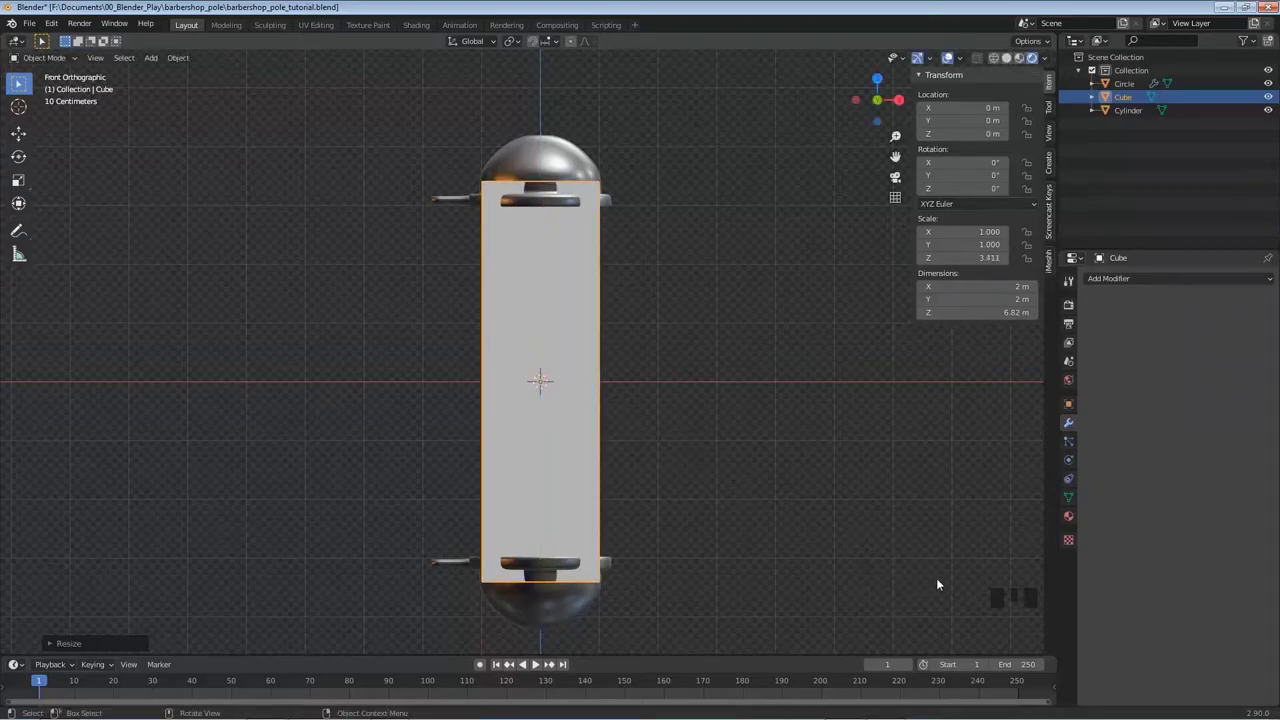
Move the cube along X to about -2.11 m and thin it to an X scale of about 0.134.
key("g")
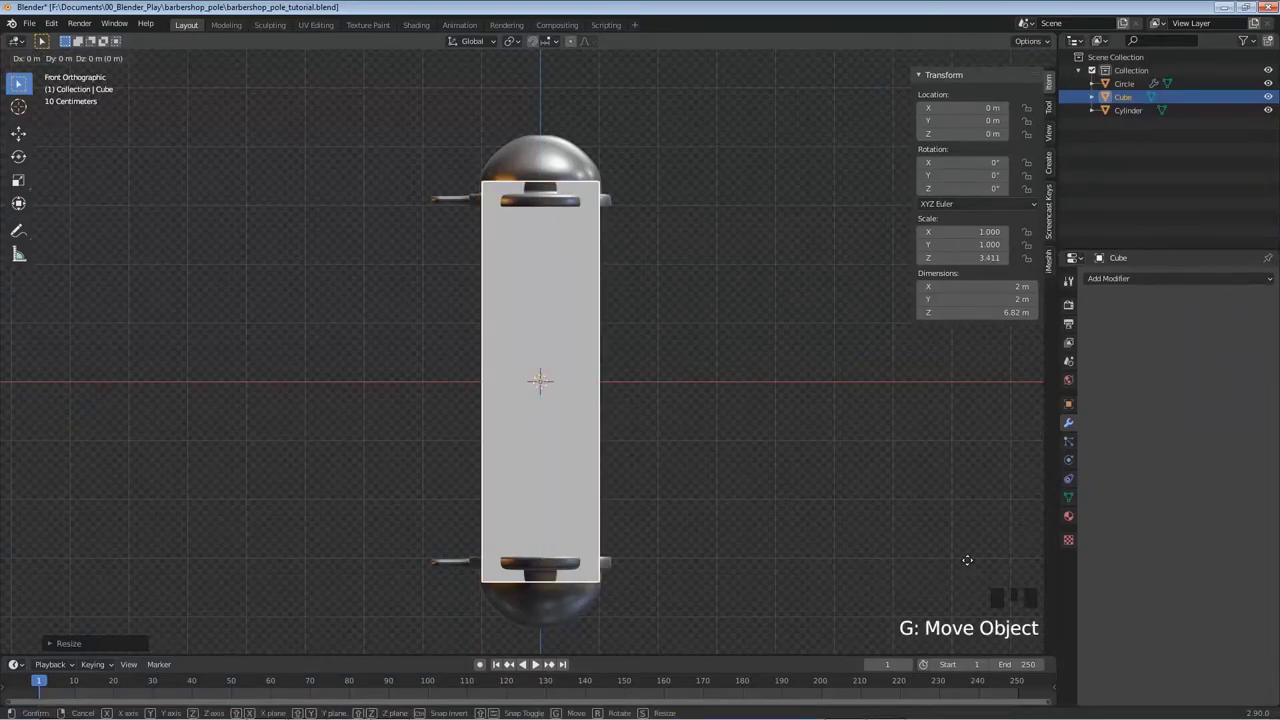
key("x")
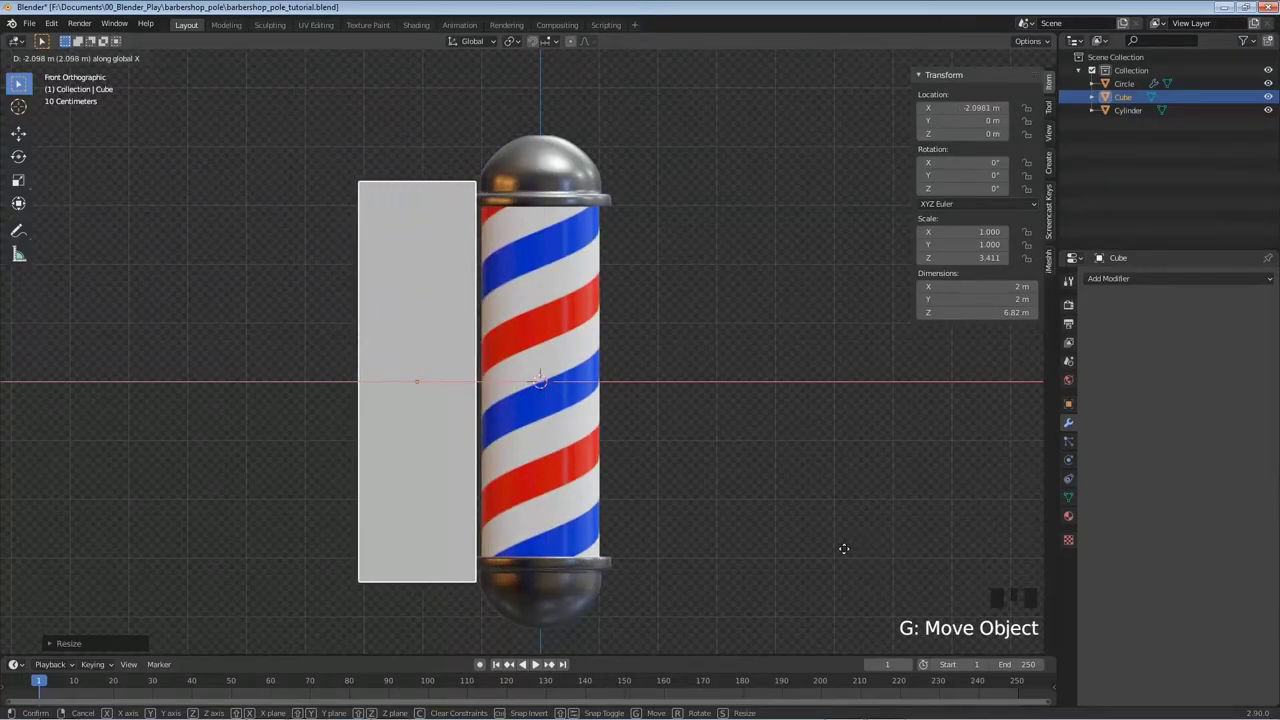
left_click(842, 530)
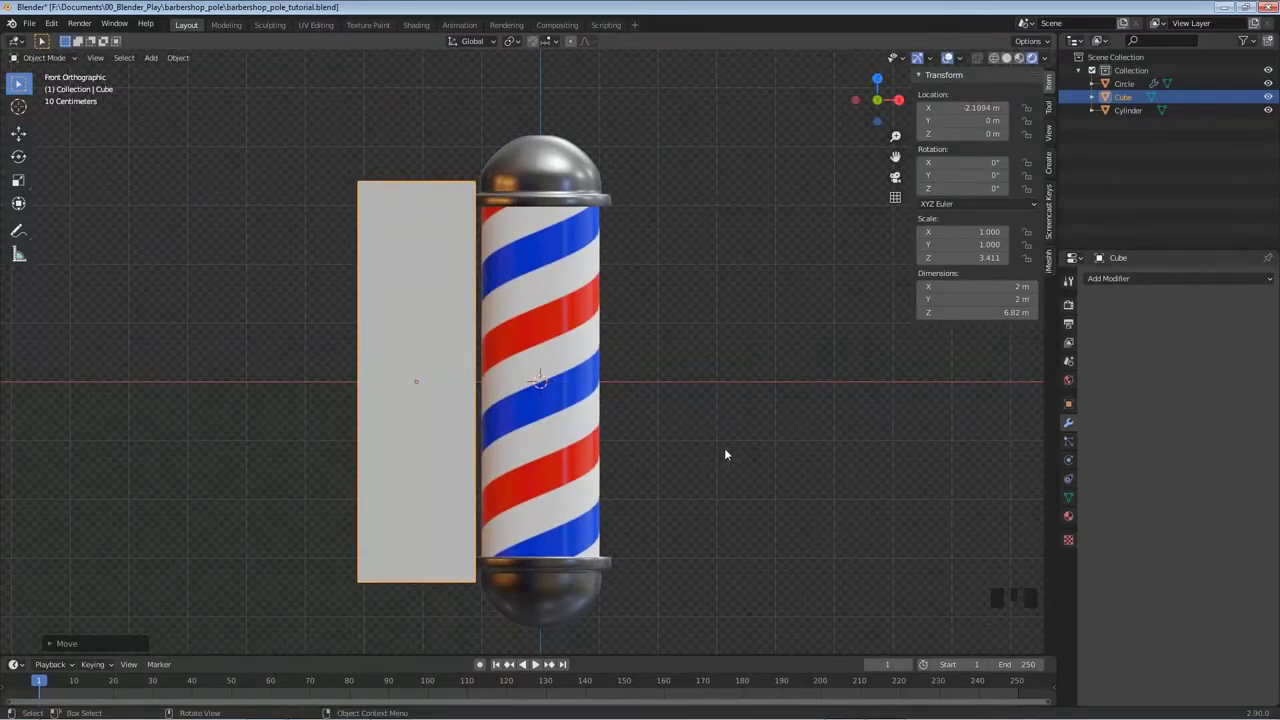
key("s")
key("x")
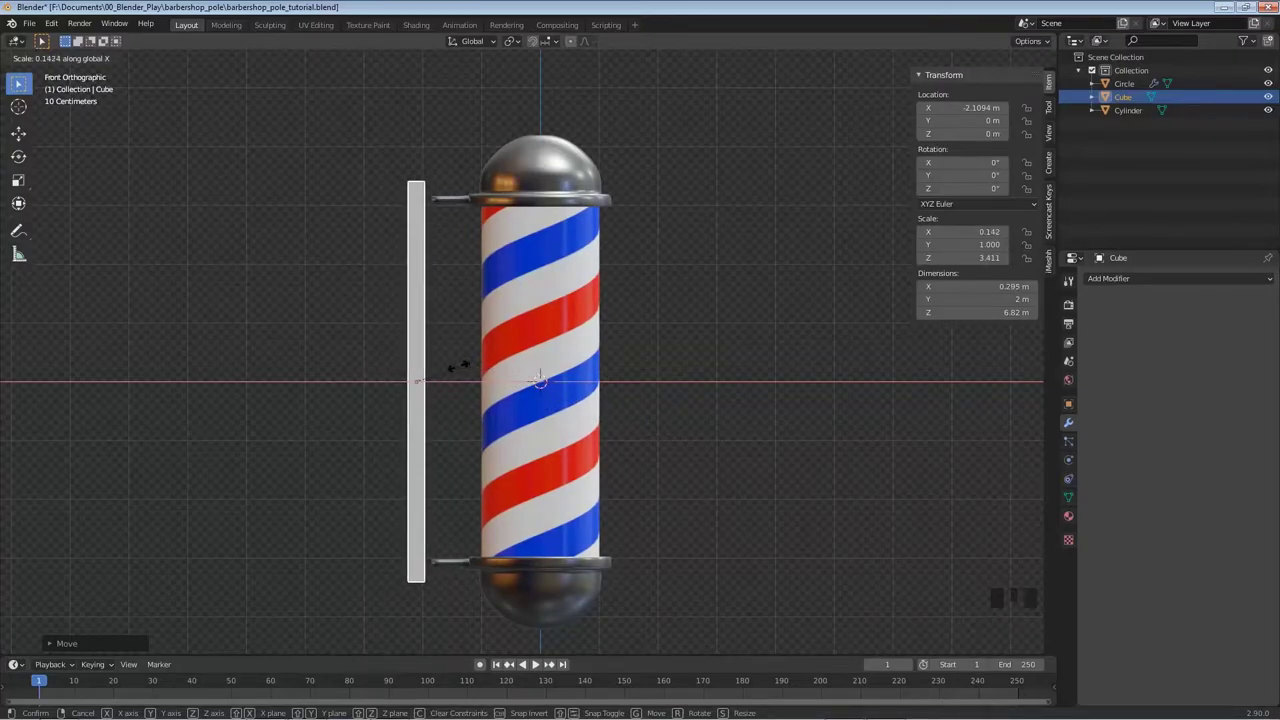
left_click(455, 367)
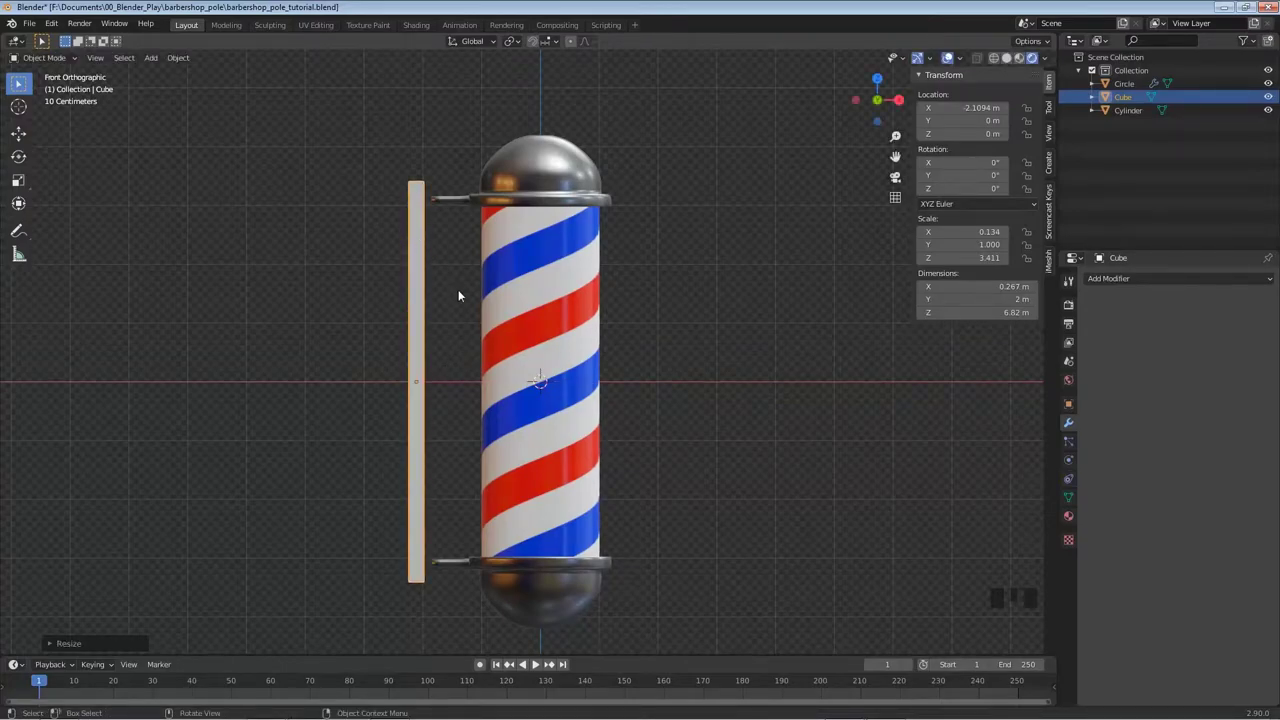
Move the thinned slab along X to about -1.81 m so it meets the ends of the mounting arms.
key("g")
key("x")
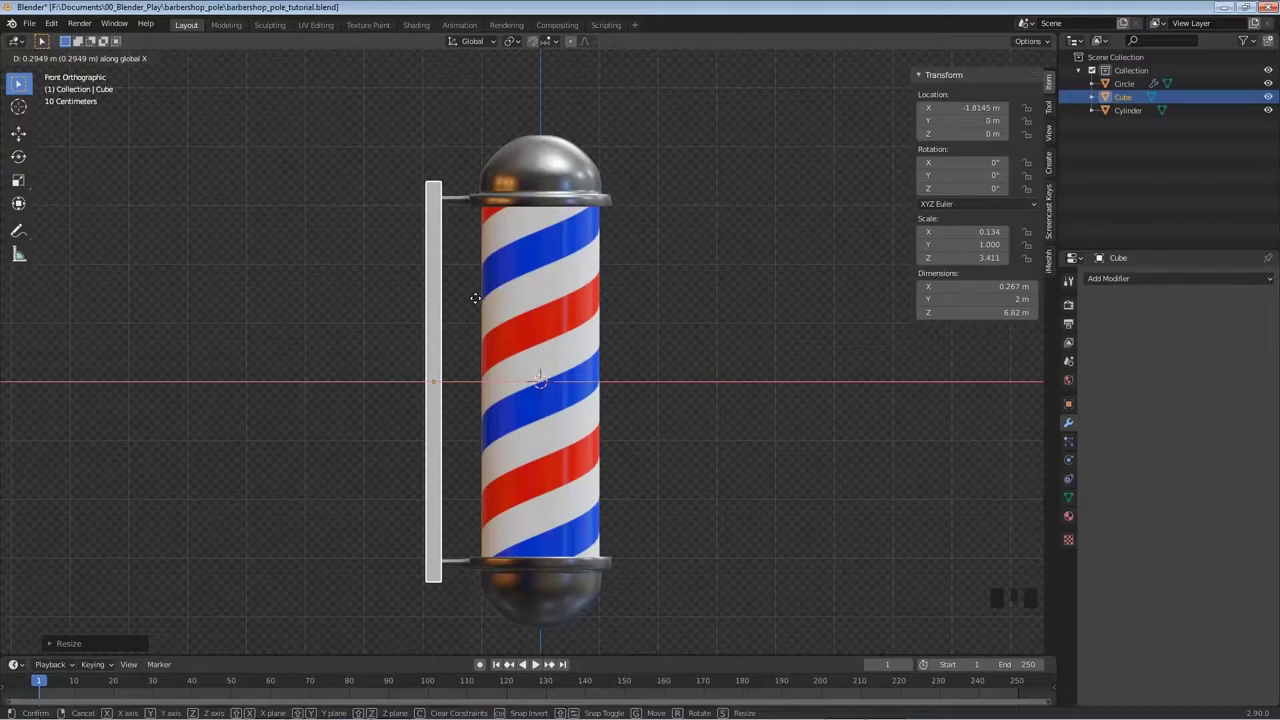
left_click(475, 298)
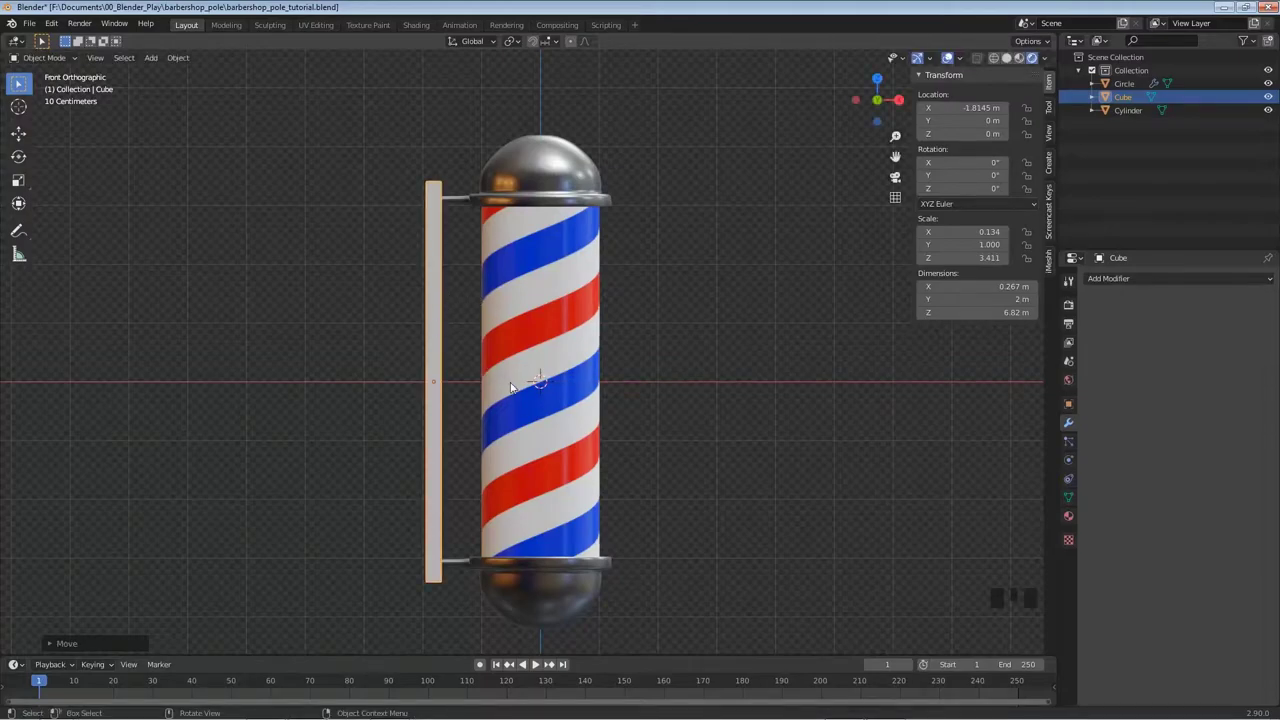
Narrow the wall bracket along Y to a scale of about 0.517.
middle_click_drag(540, 343, 647, 372)
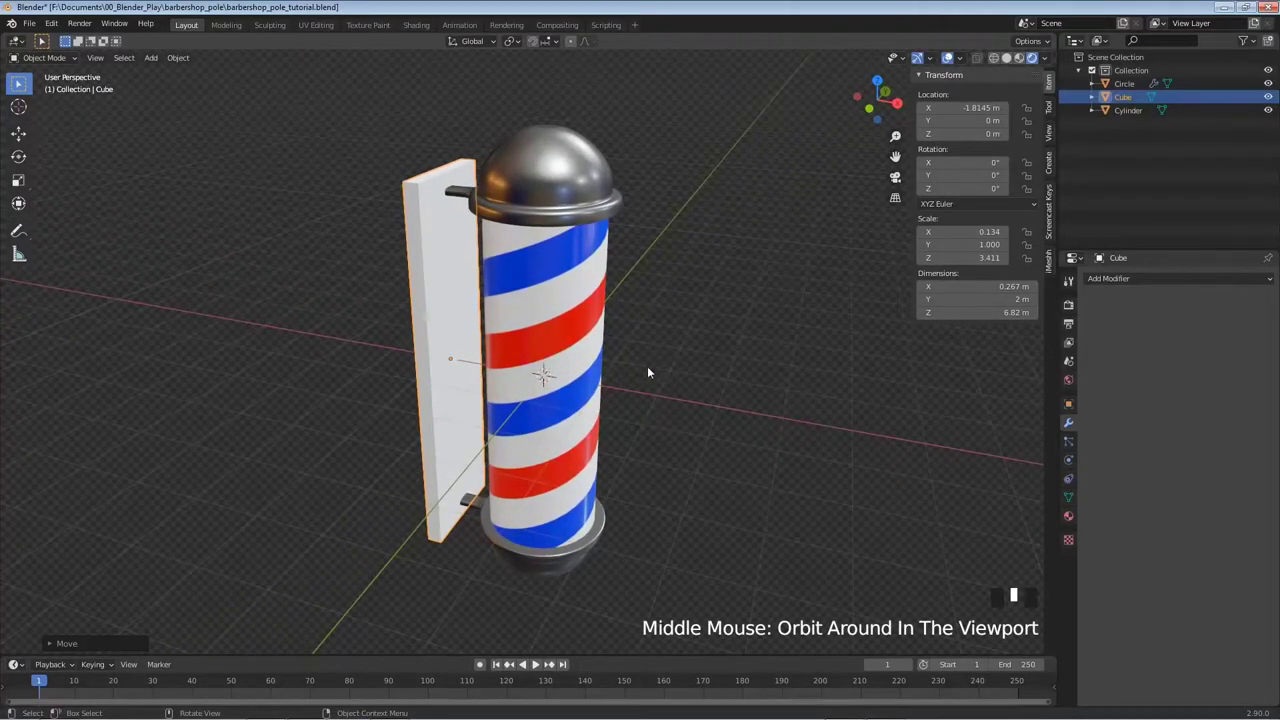
key("s")
key("y")
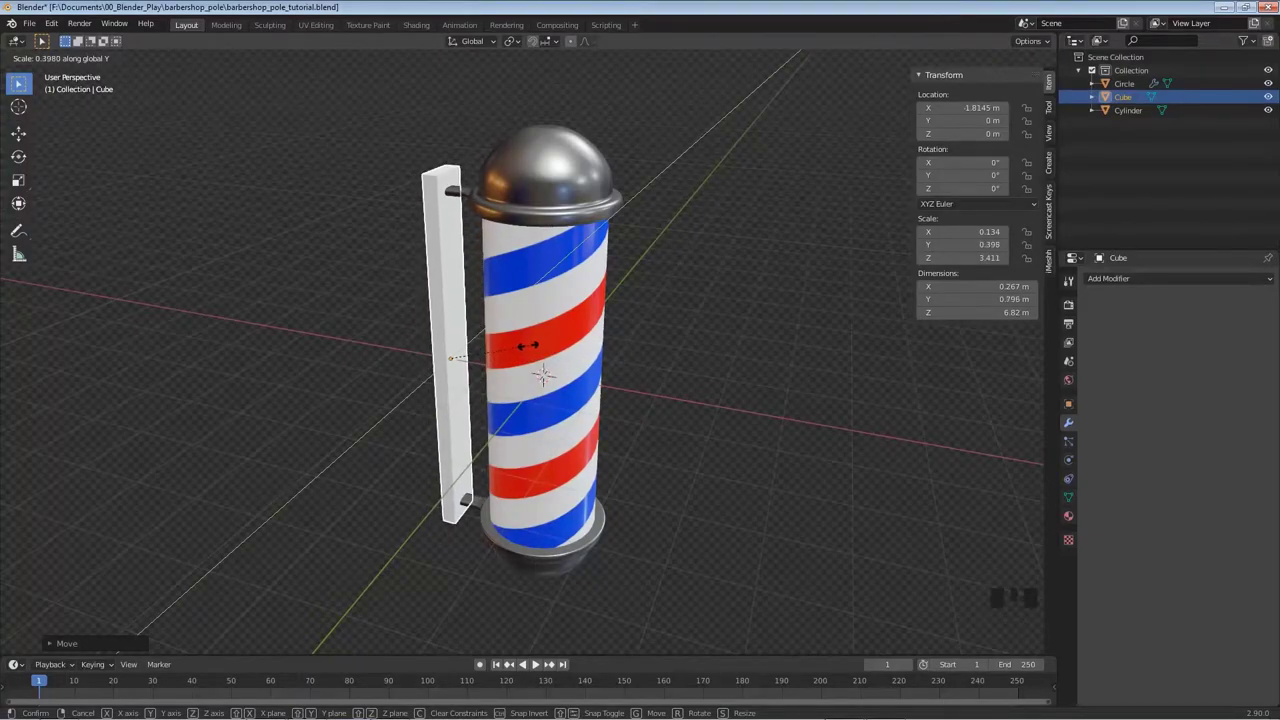
left_click(556, 348)
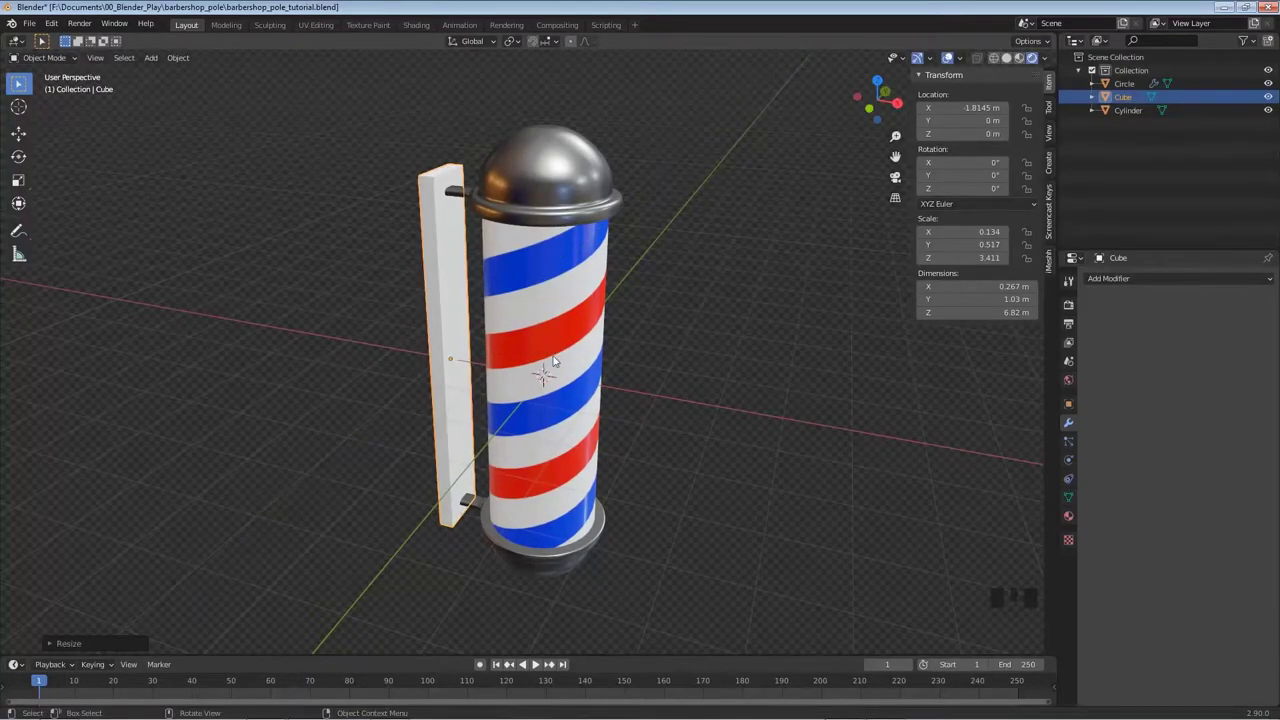
Thin the wall bracket further along X to a scale of about 0.109 and check it from the other side.
middle_click_drag(549, 436, 346, 434)
middle_click_drag(546, 443, 744, 460)
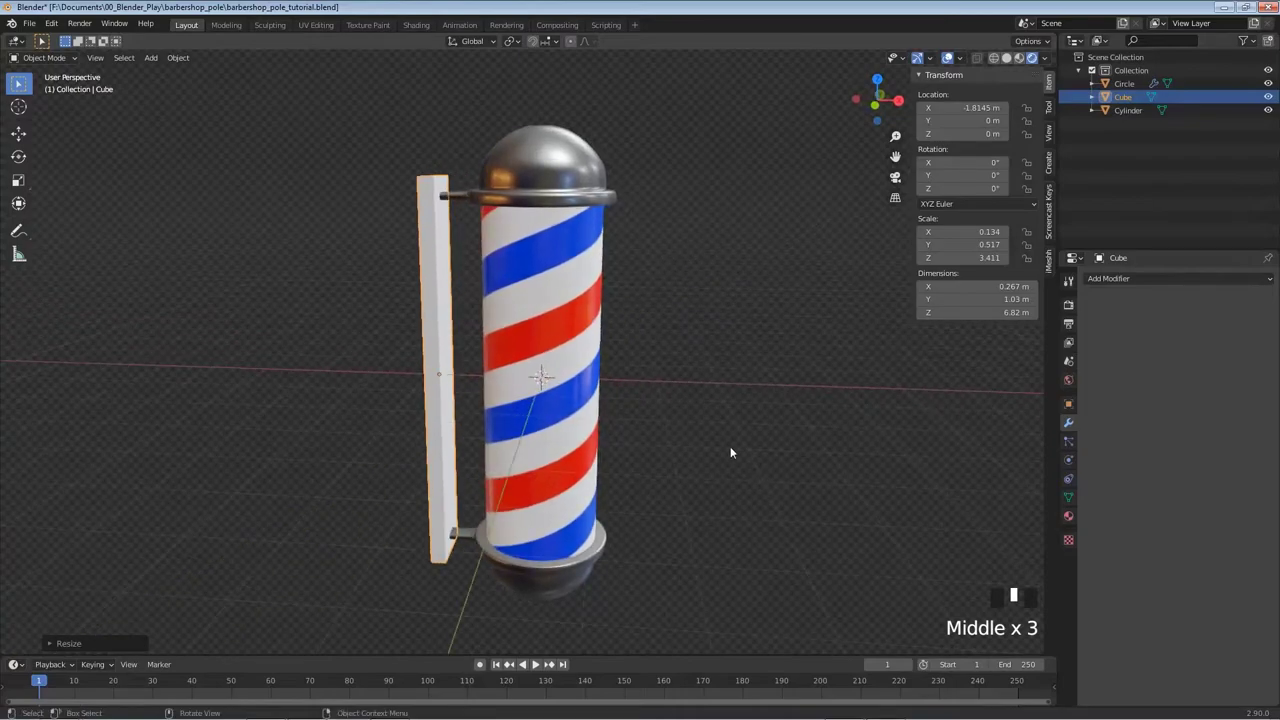
key("s")
key("x")
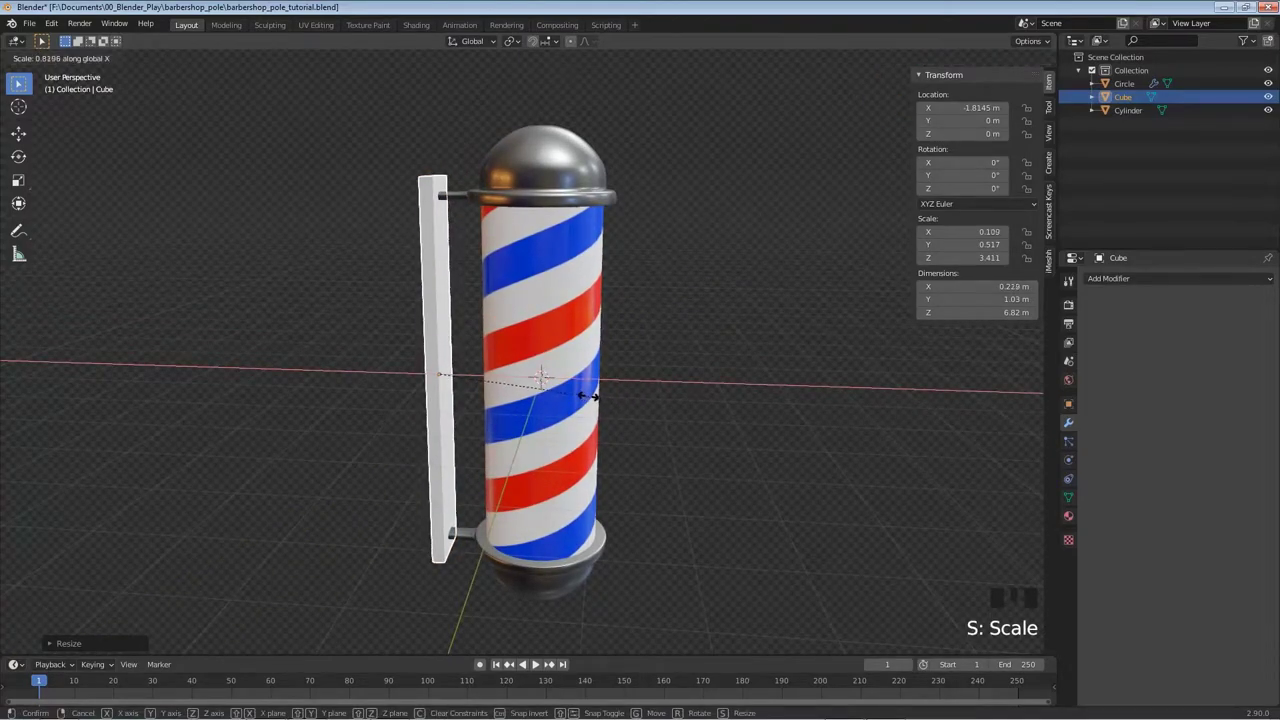
left_click(587, 396)
middle_click_drag(587, 396, 532, 433)
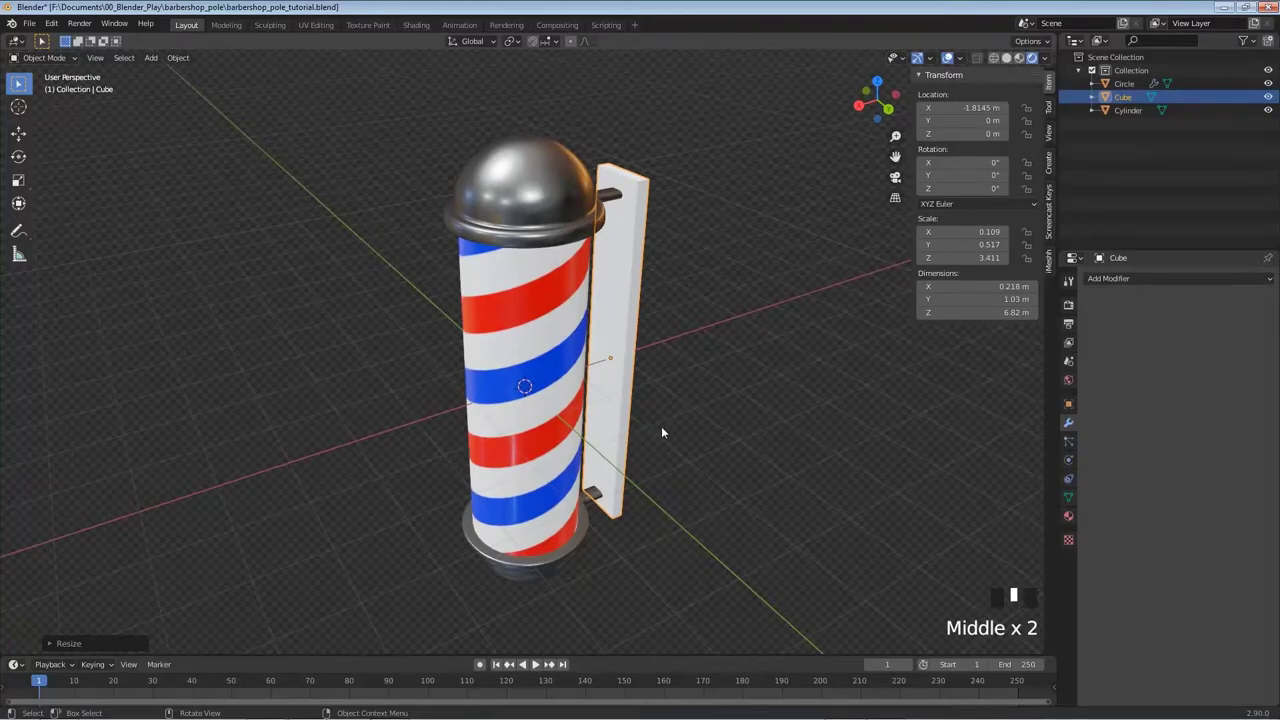
Narrow the mounting plate along the Y axis to about 0.862 m and check it in front view.
key("s")
key("y")
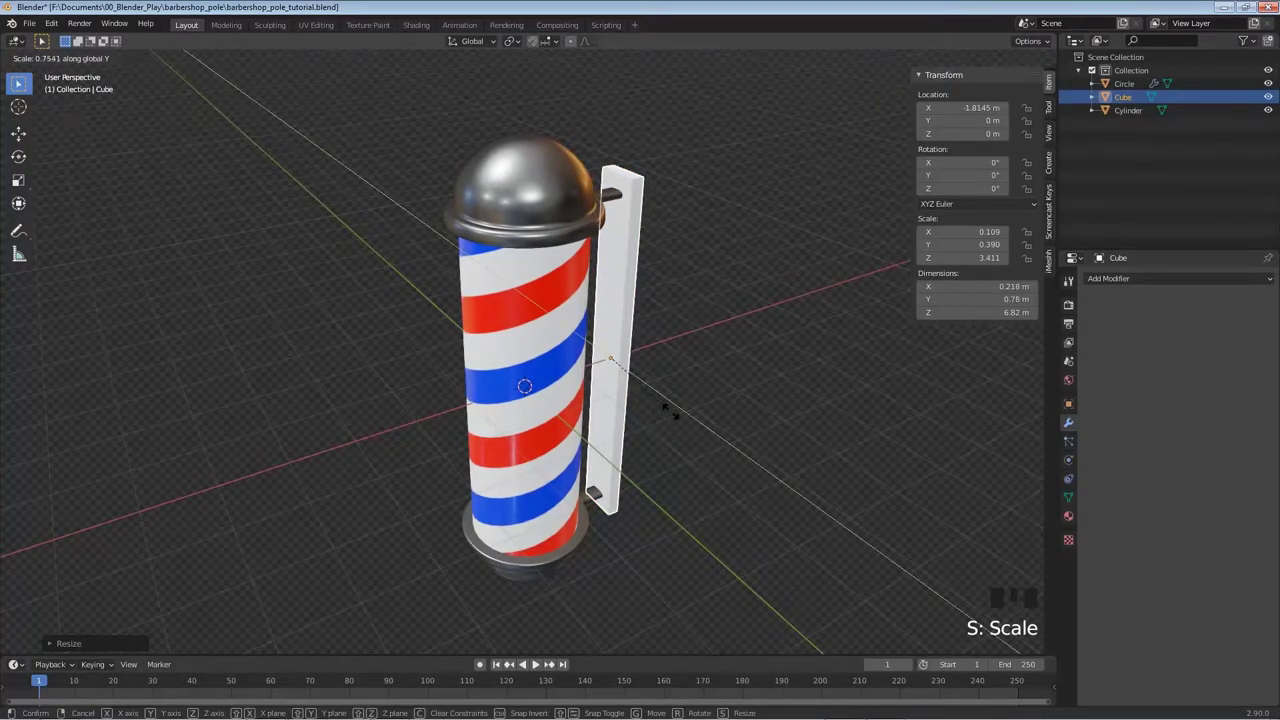
left_click(679, 421)
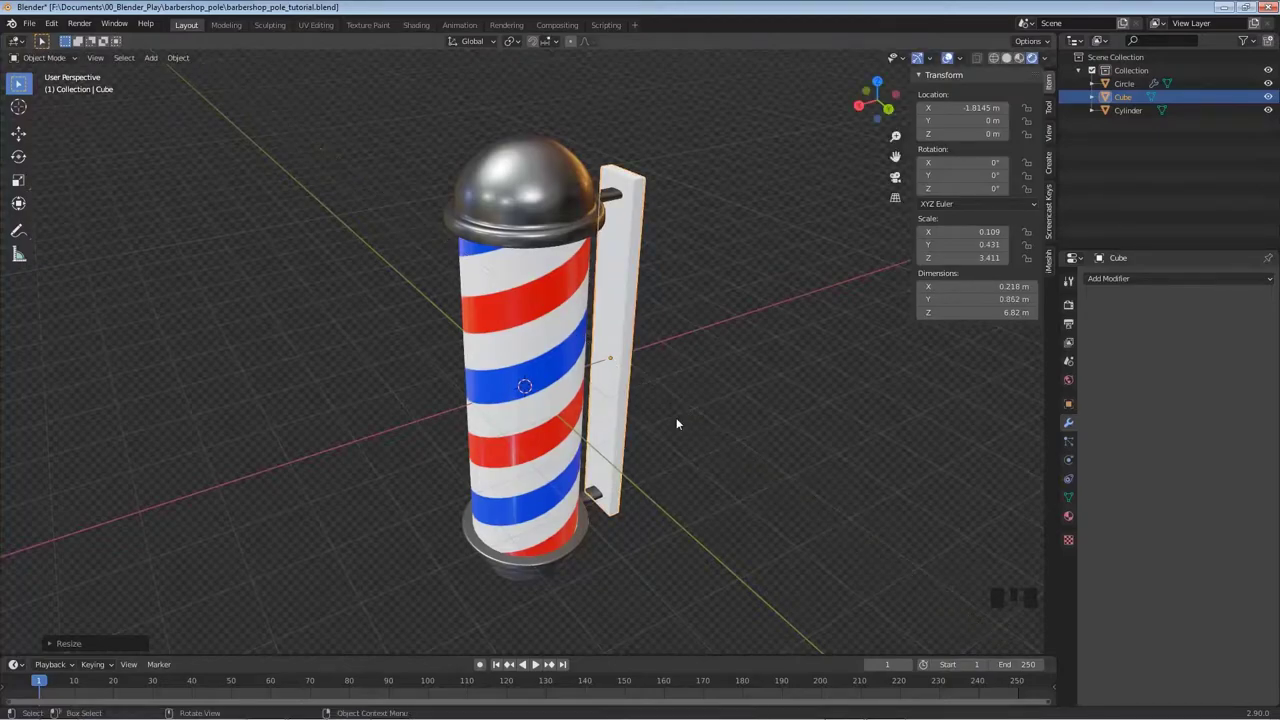
middle_click_drag(679, 421, 674, 460)
key("KP_1")
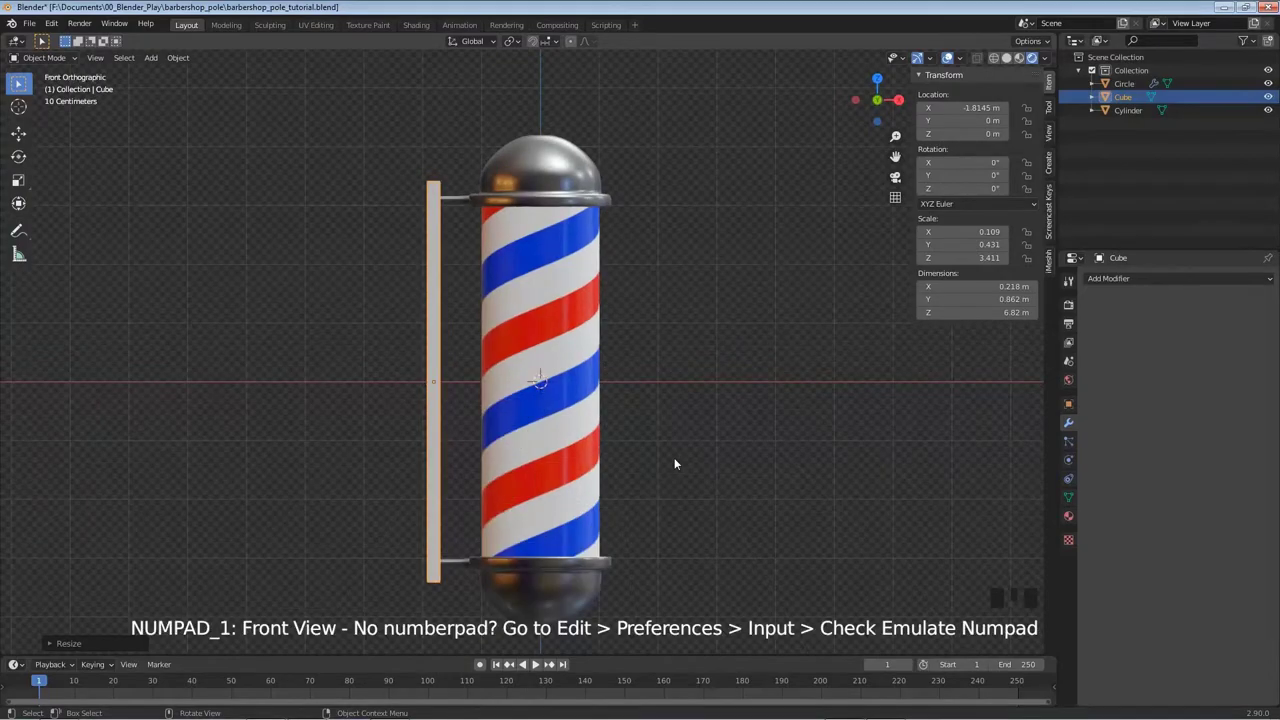
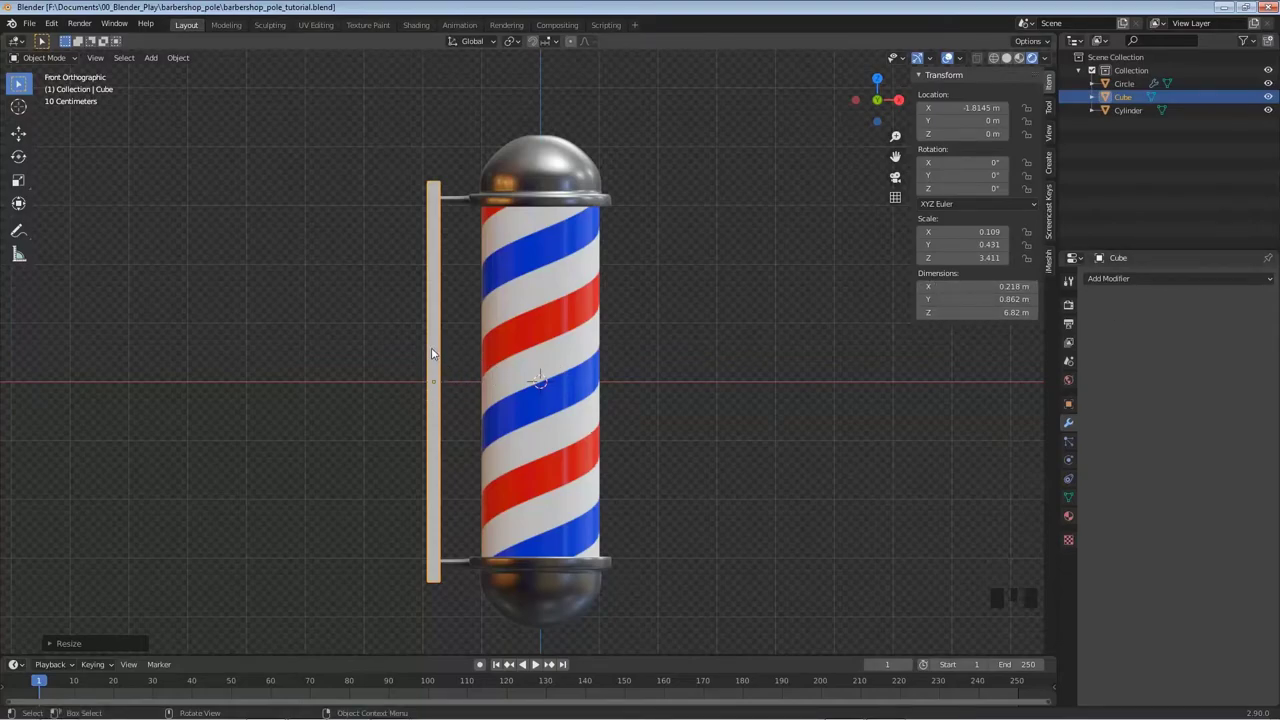
Apply all transforms to the mounting plate and add a Bevel modifier to it.
key("ctrl+a")
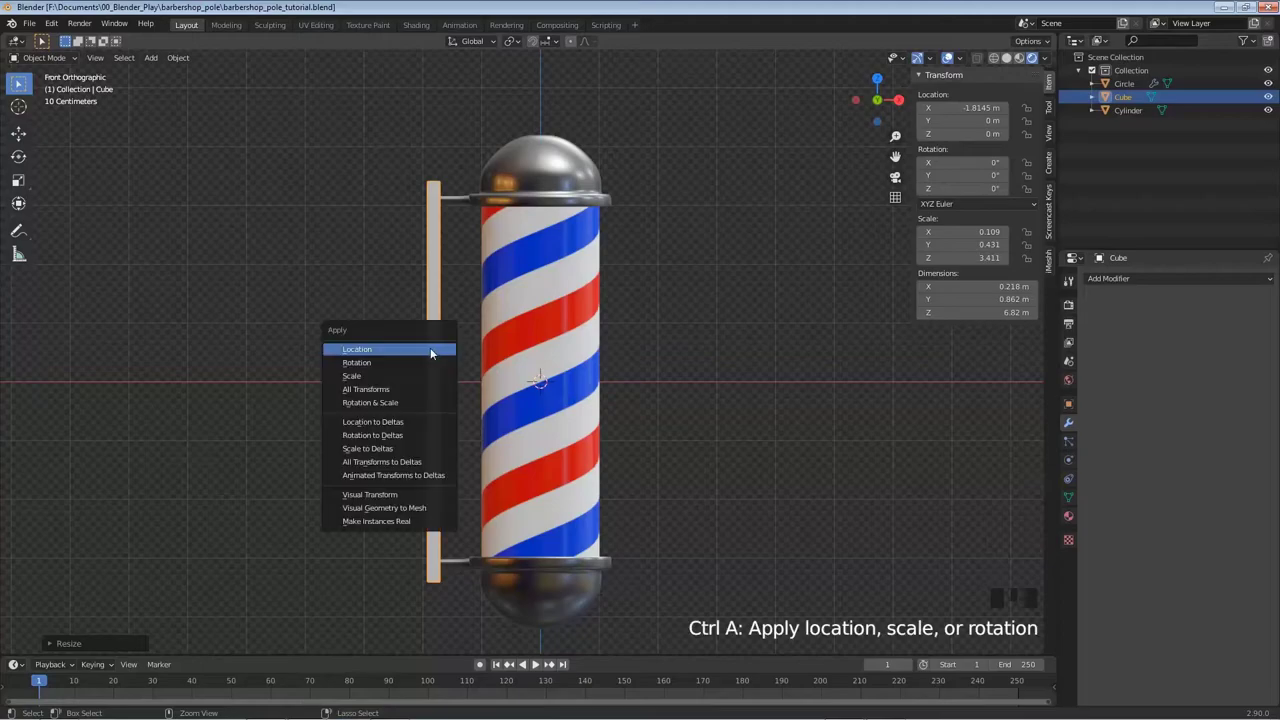
left_click(368, 390)
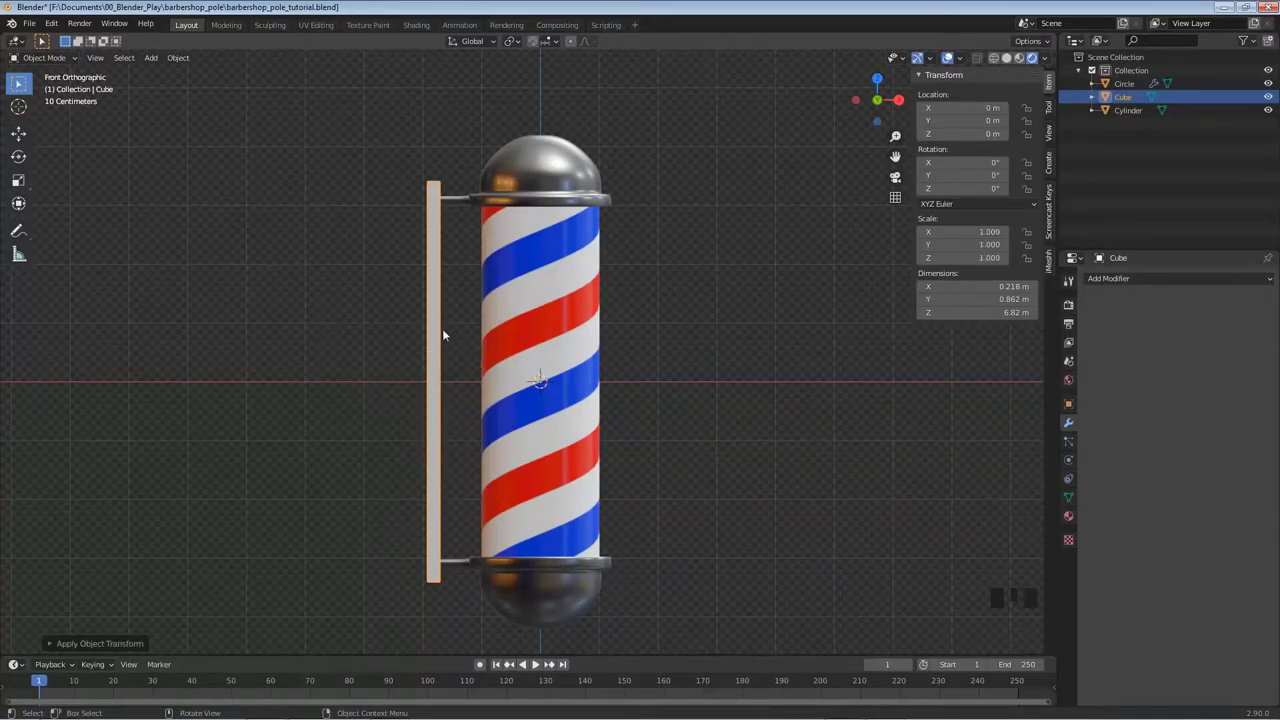
middle_click_drag(443, 325, 395, 334)
scroll(395, 334, "up", 5)
middle_click_drag(354, 194, 509, 437, "shift")
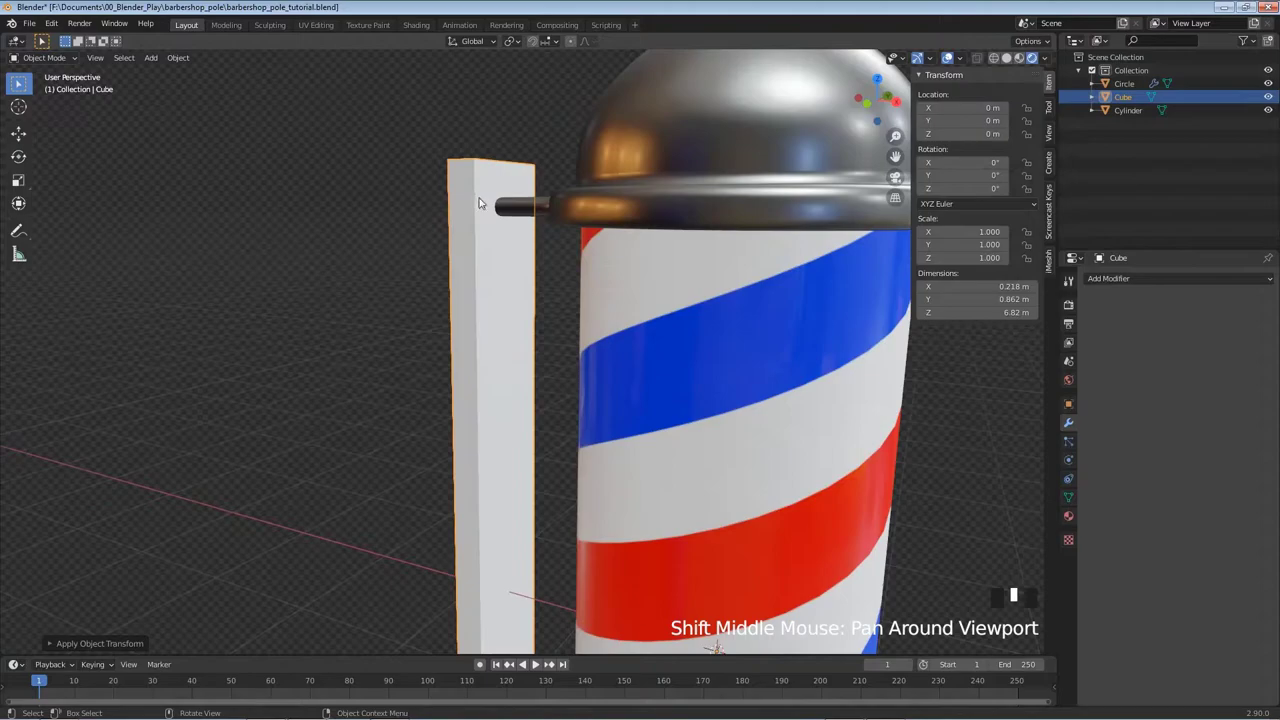
left_click(1125, 279)
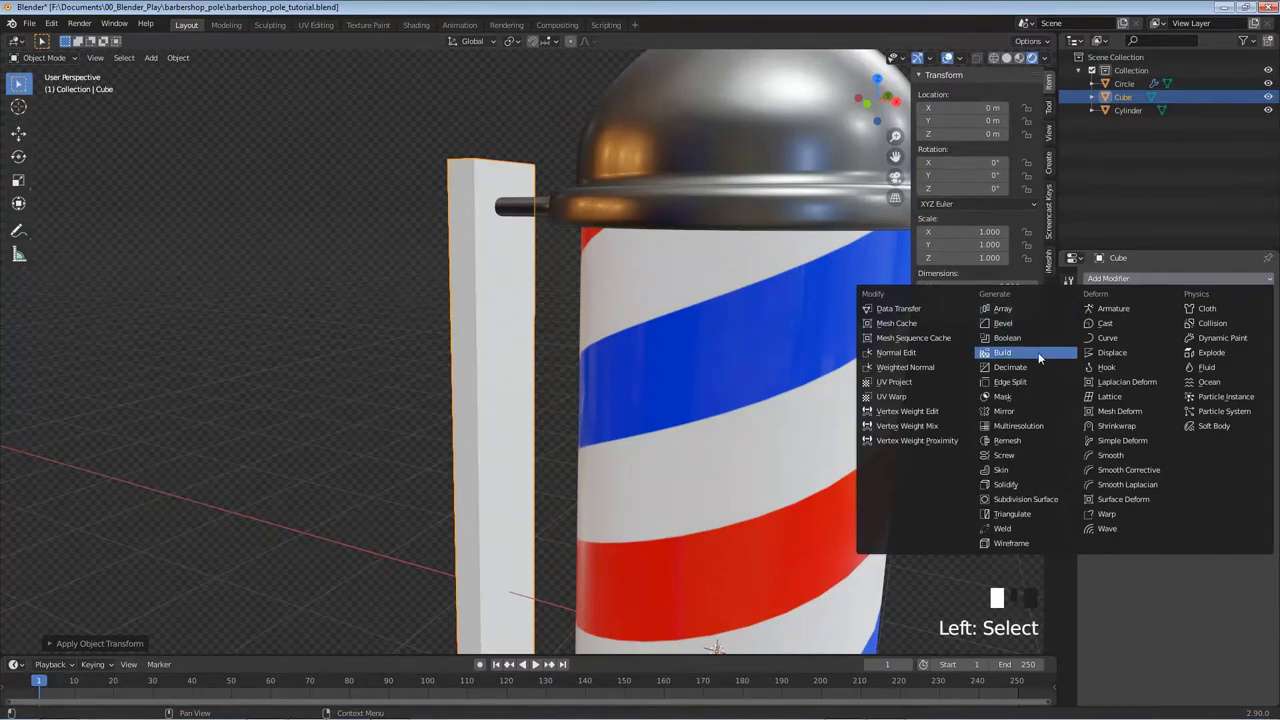
left_click(1012, 323)
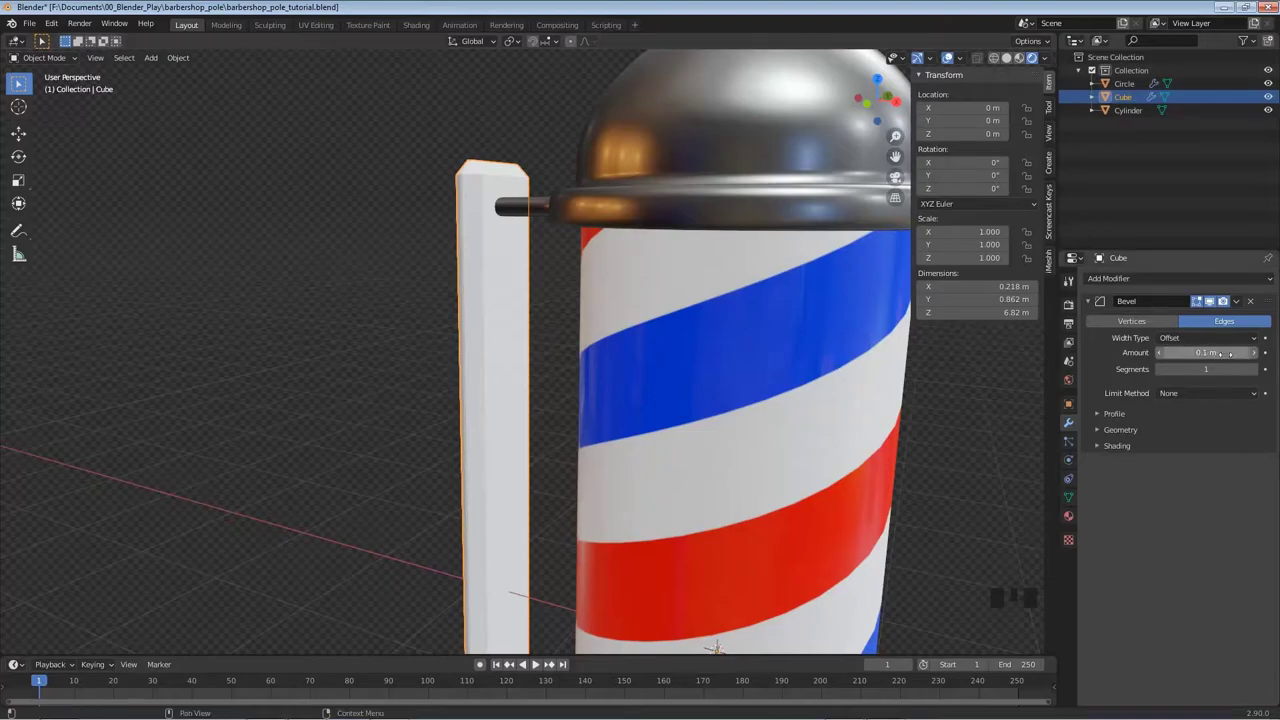
Set the plate's bevel amount to 0.03 m with 3 segments.
left_click(1162, 353)
left_click(1162, 353)
left_click(1162, 353)
left_click(1162, 353)
left_click(1162, 353)
left_click(1162, 353)
left_click(1162, 353)
left_click(1254, 353)
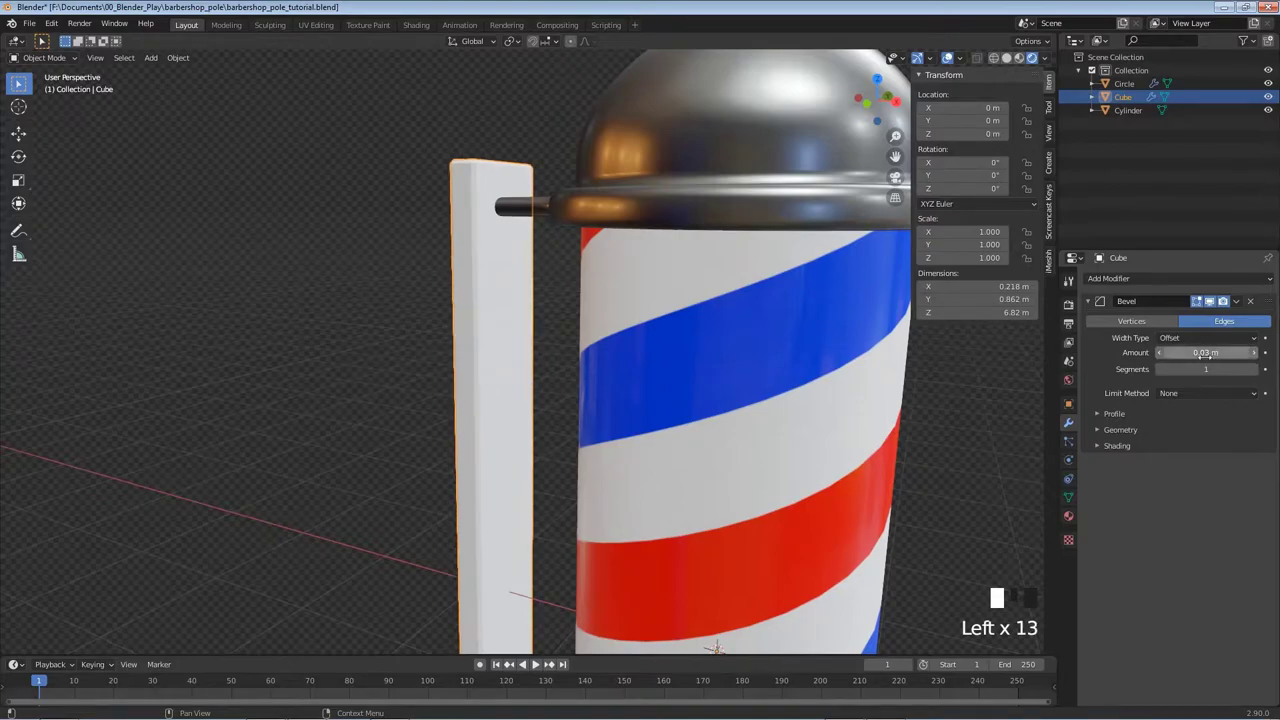
left_click(1162, 353)
left_click(1162, 353)
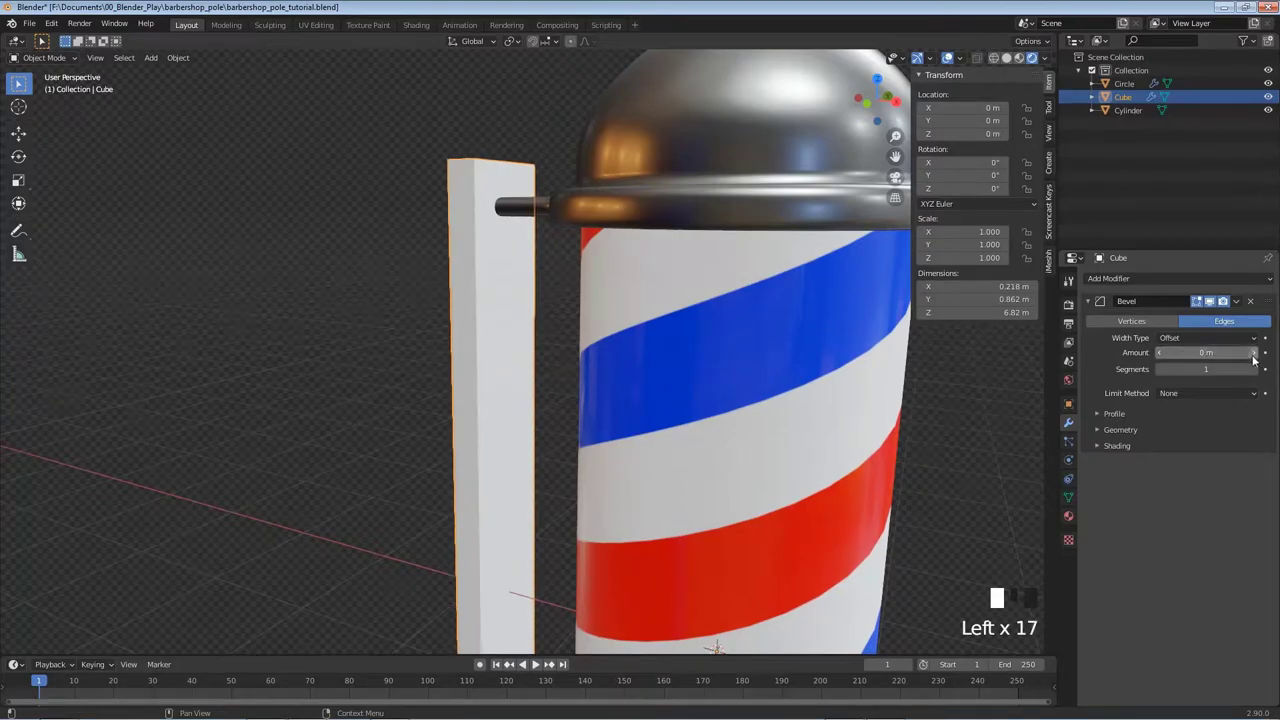
left_click(1254, 353)
left_click(1162, 353)
left_click(1254, 353)
left_click(1254, 353)
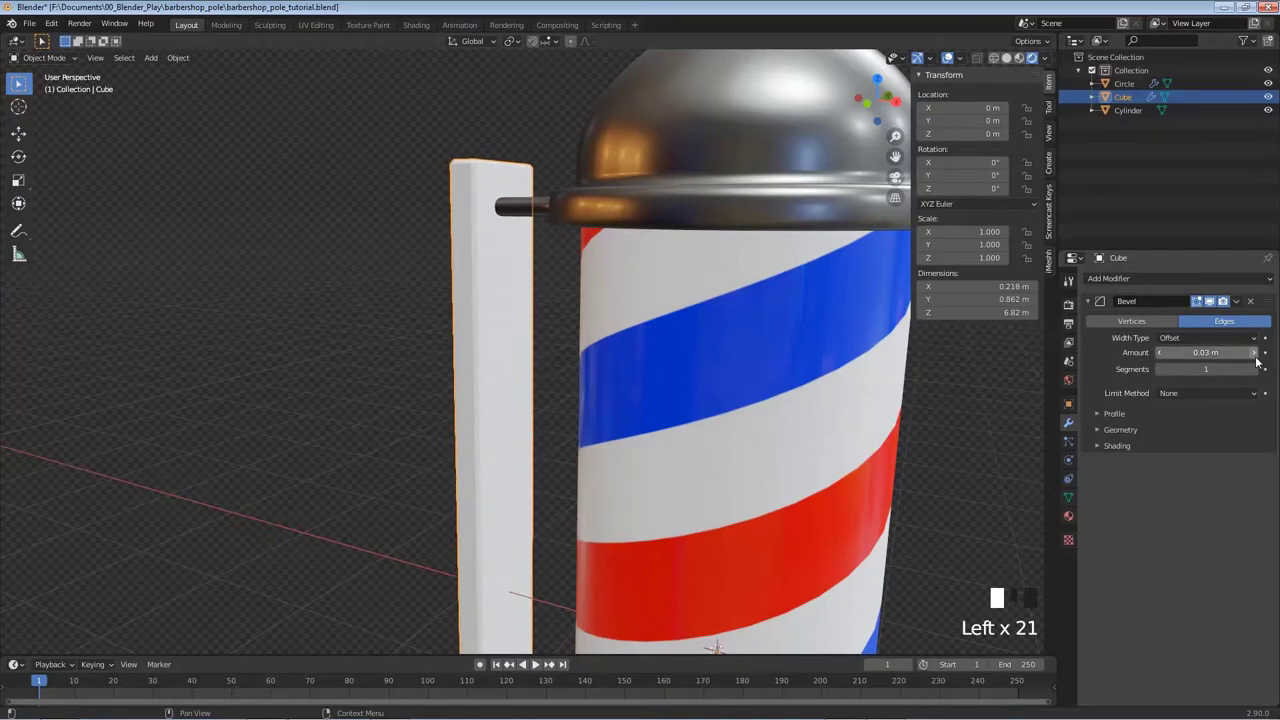
left_click(1254, 369)
left_click(1254, 369)
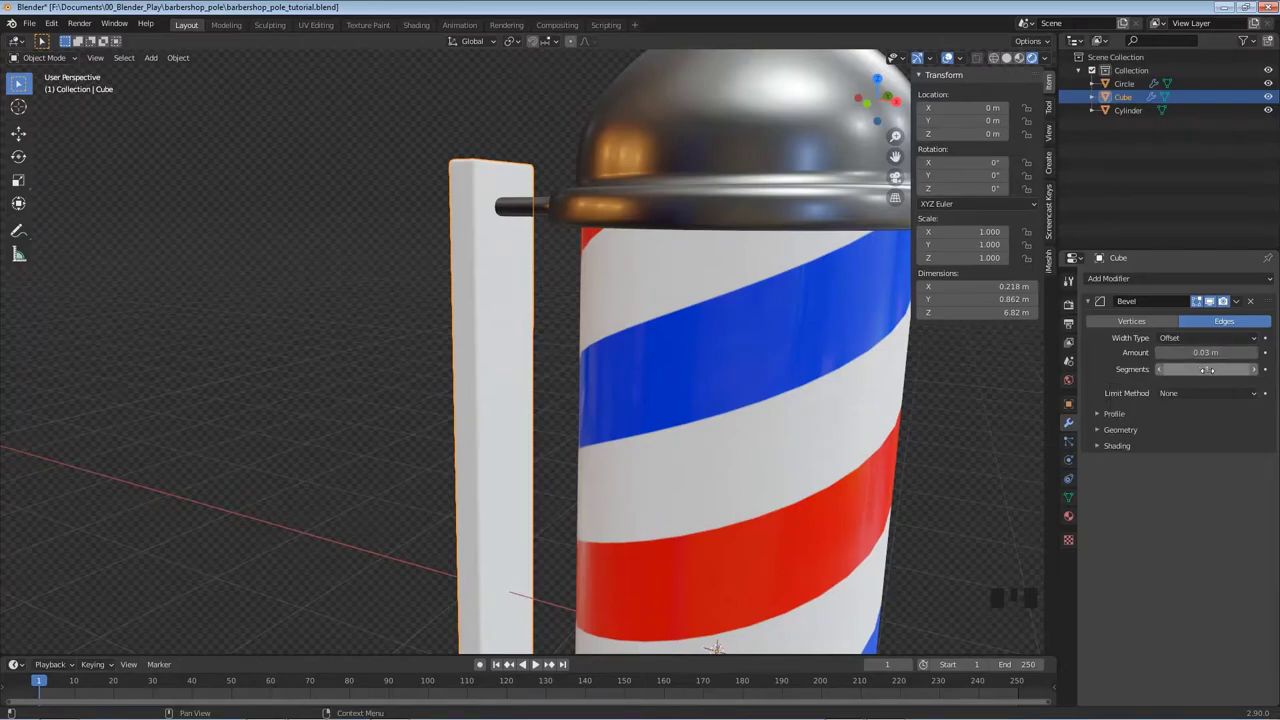
scroll(462, 372, "up", 1)
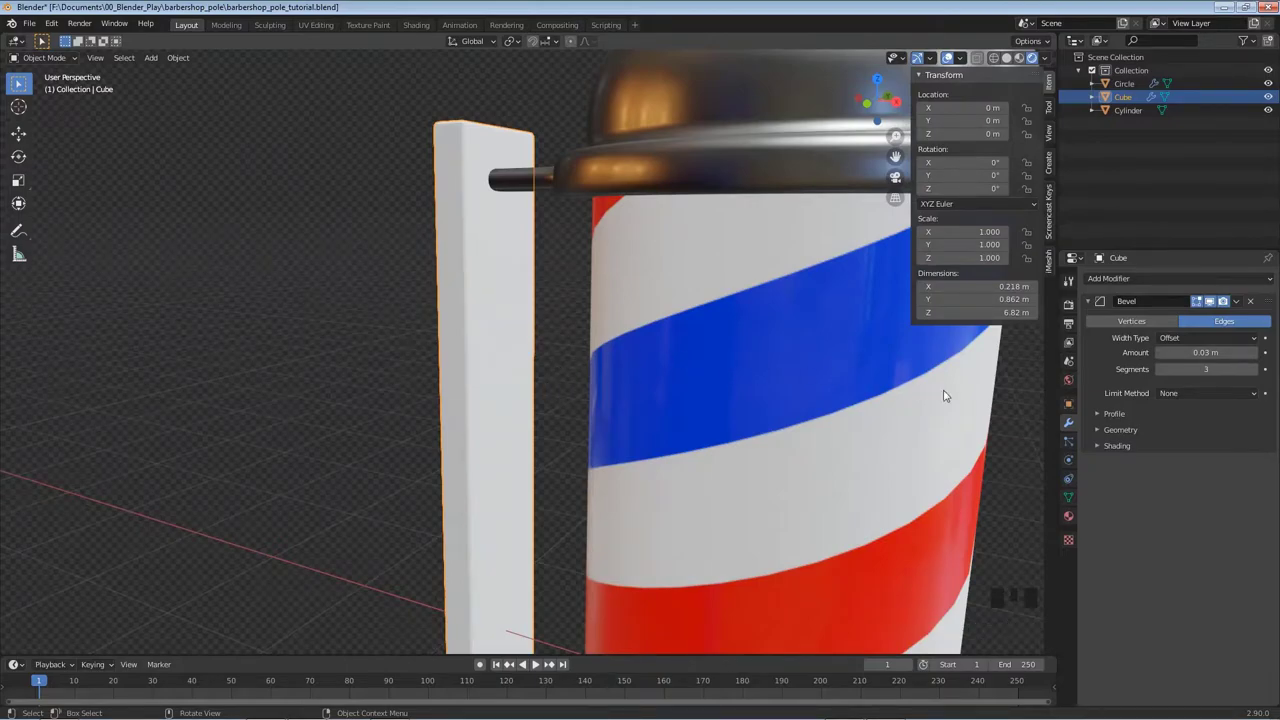
Assign the existing metallic Material.002 to the mounting plate and save the file.
left_click(1068, 515)
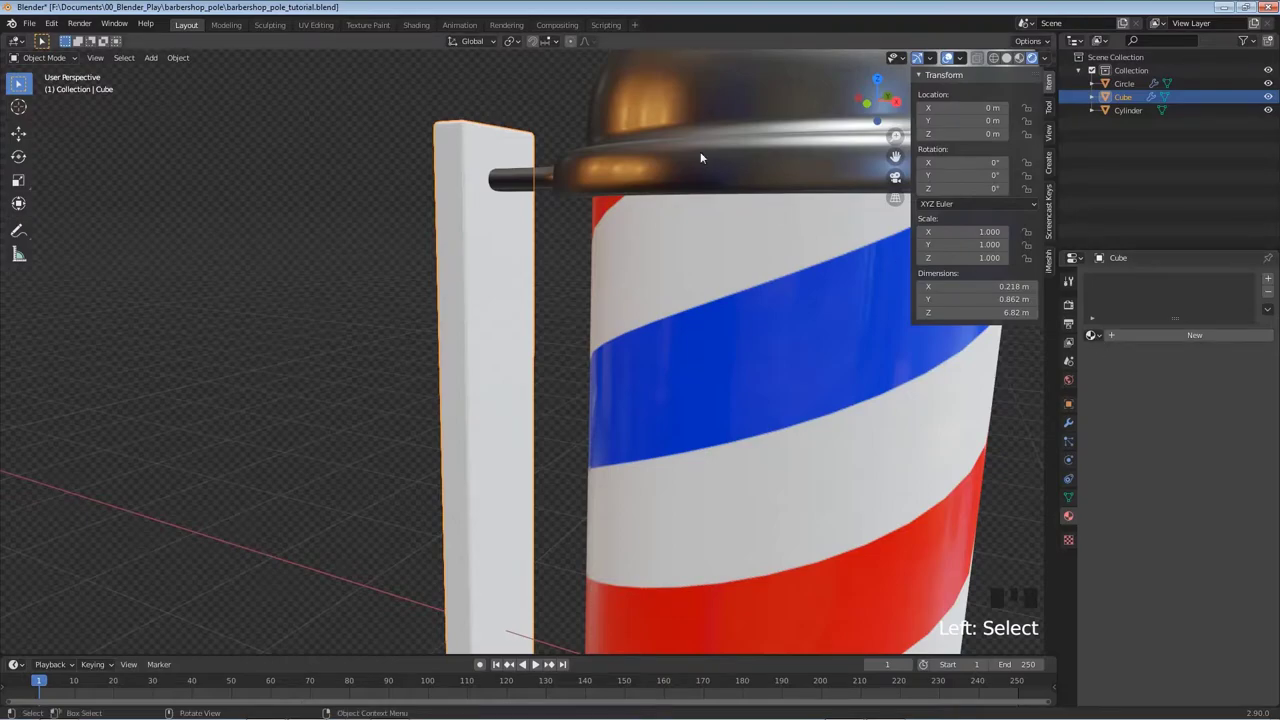
left_click(1093, 336)
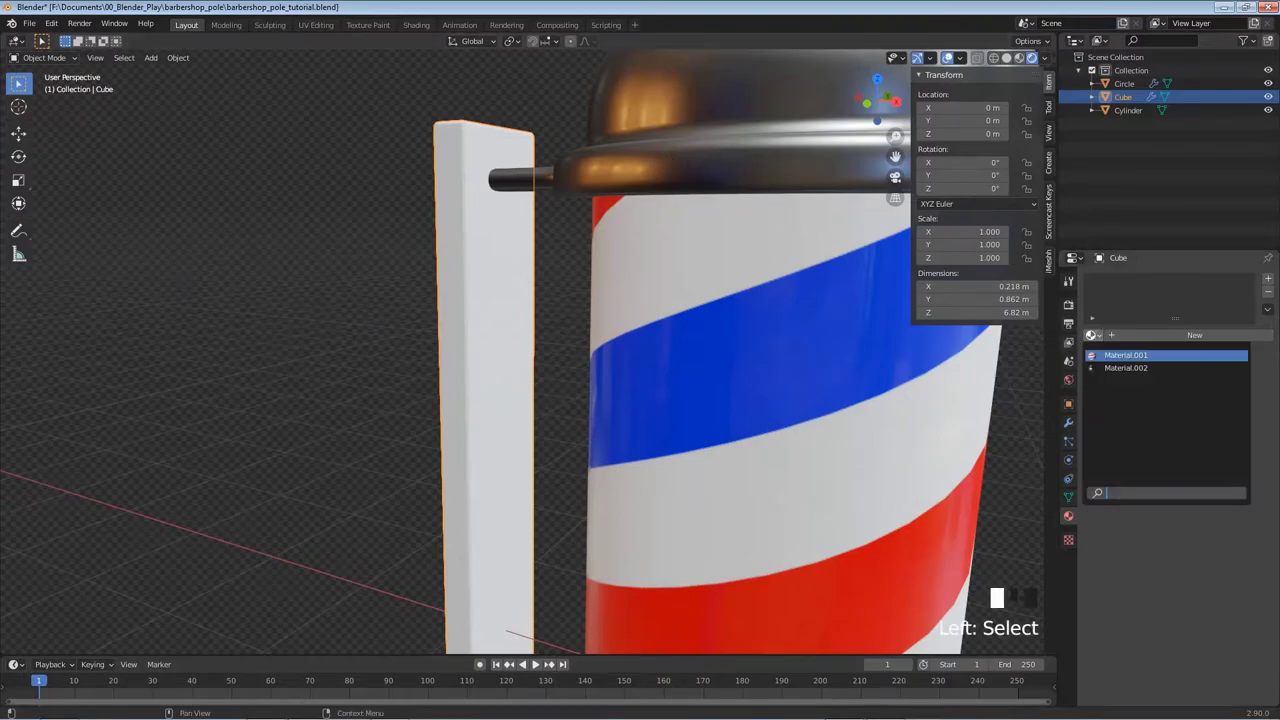
left_click(1106, 368)
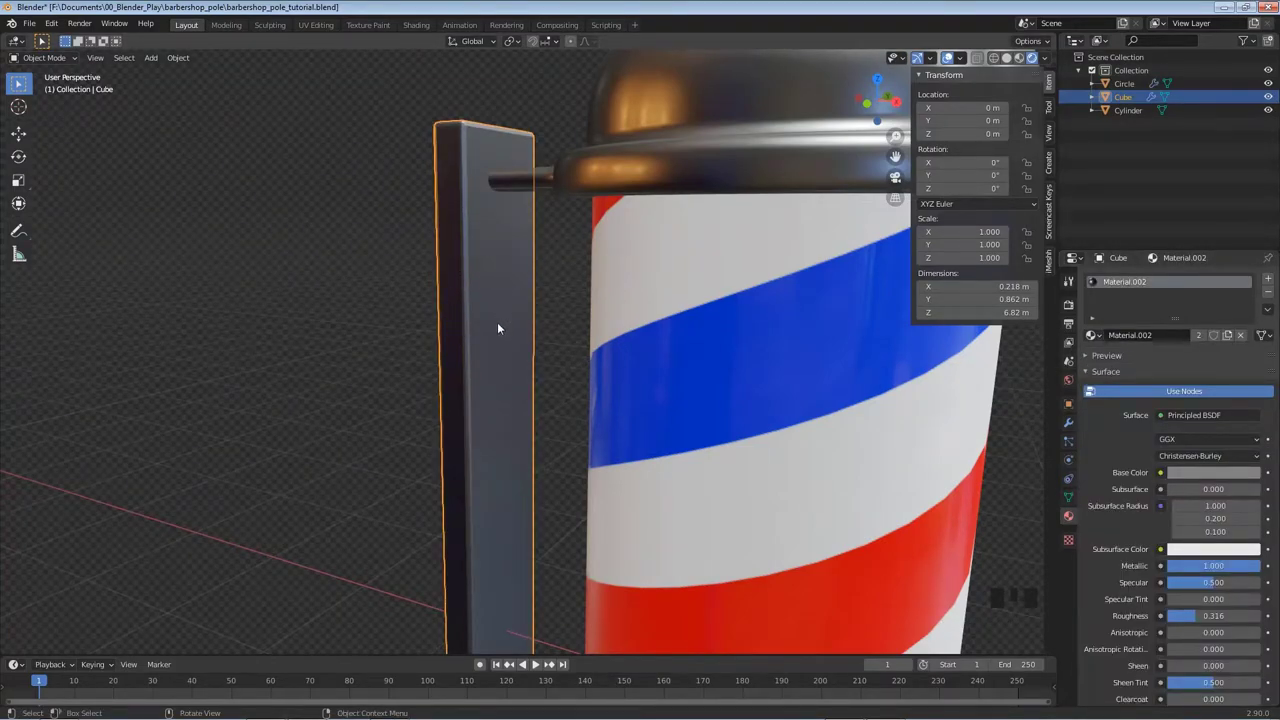
key("ctrl+s")
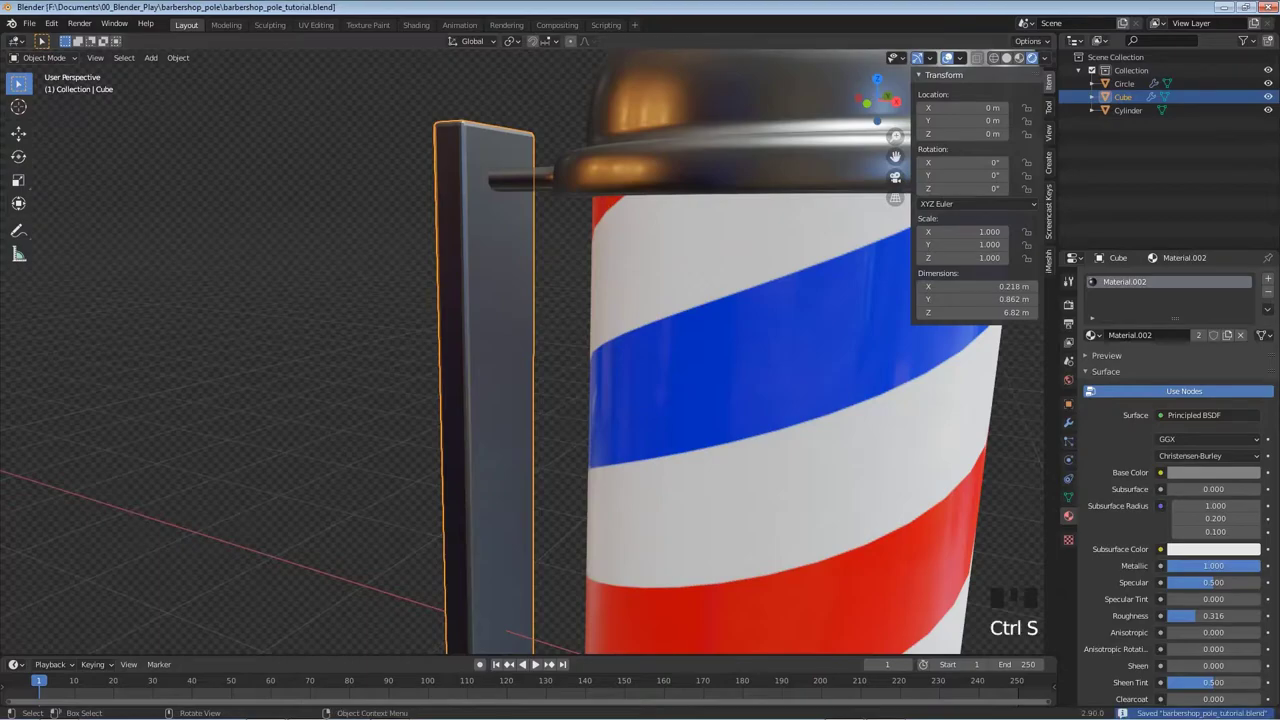
Apply Shade Smooth to the mounting plate and inspect its bevelled edges.
right_click(474, 328)
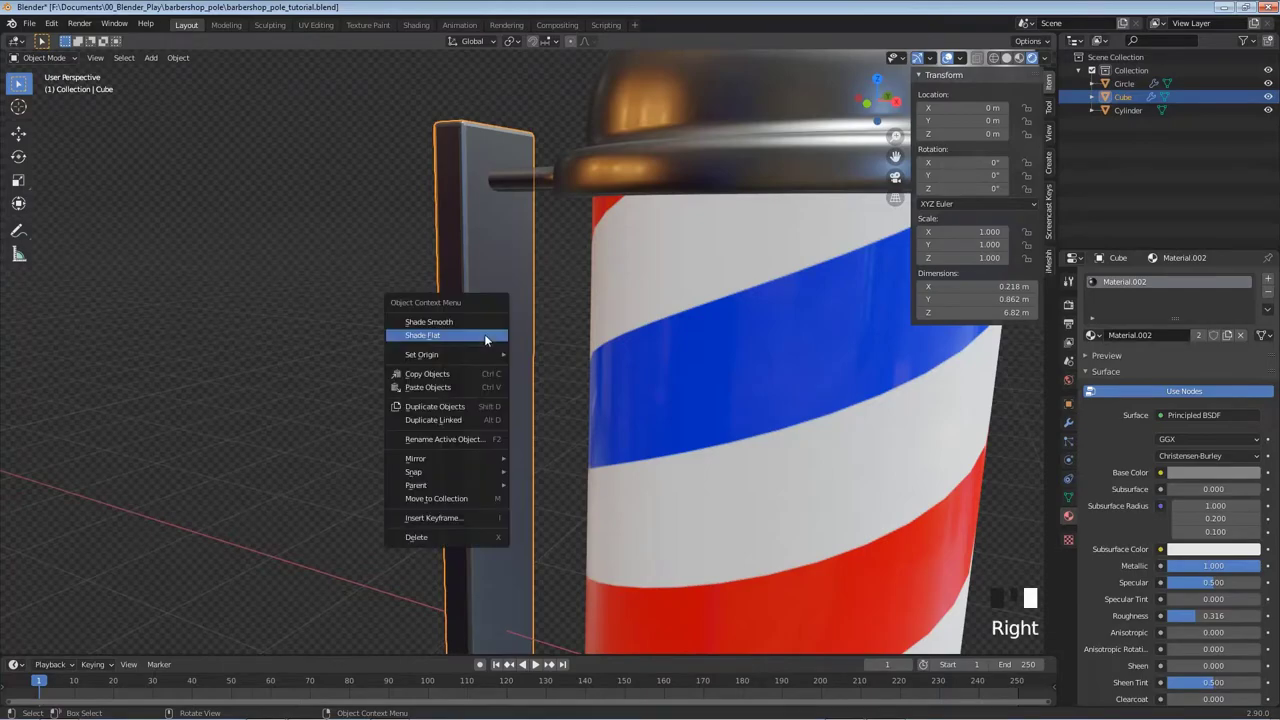
left_click(461, 322)
middle_click_drag(466, 323, 546, 435)
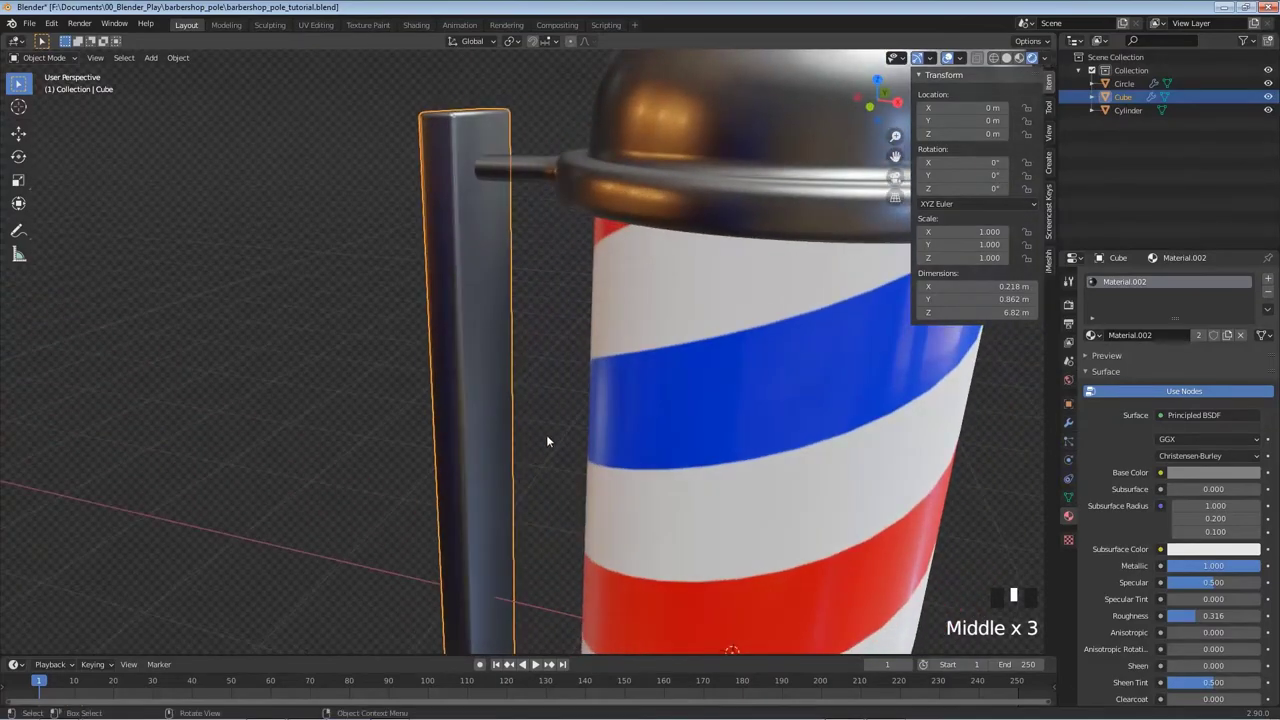
scroll(548, 434, "down", 2)
middle_click_drag(594, 382, 604, 390)
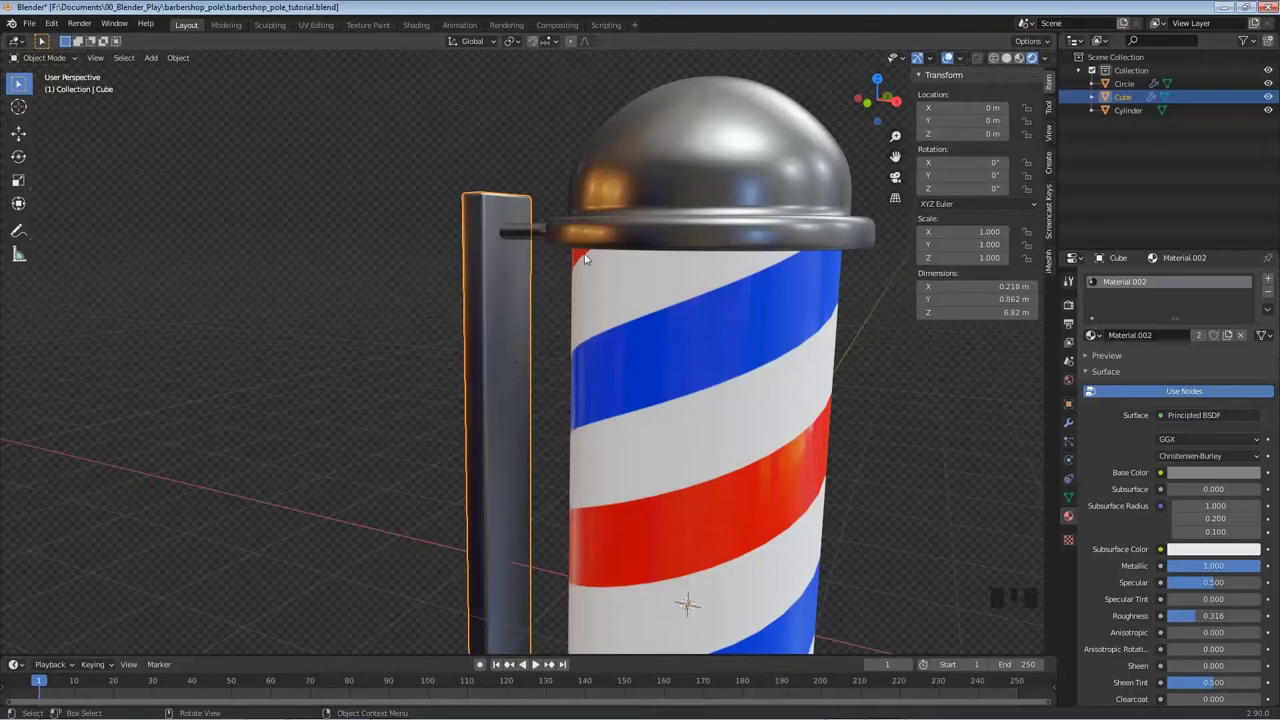
Enable Ambient Occlusion and Screen Space Reflections for the Eevee render, comparing the plate with reflections off and on.
left_click(1068, 306)
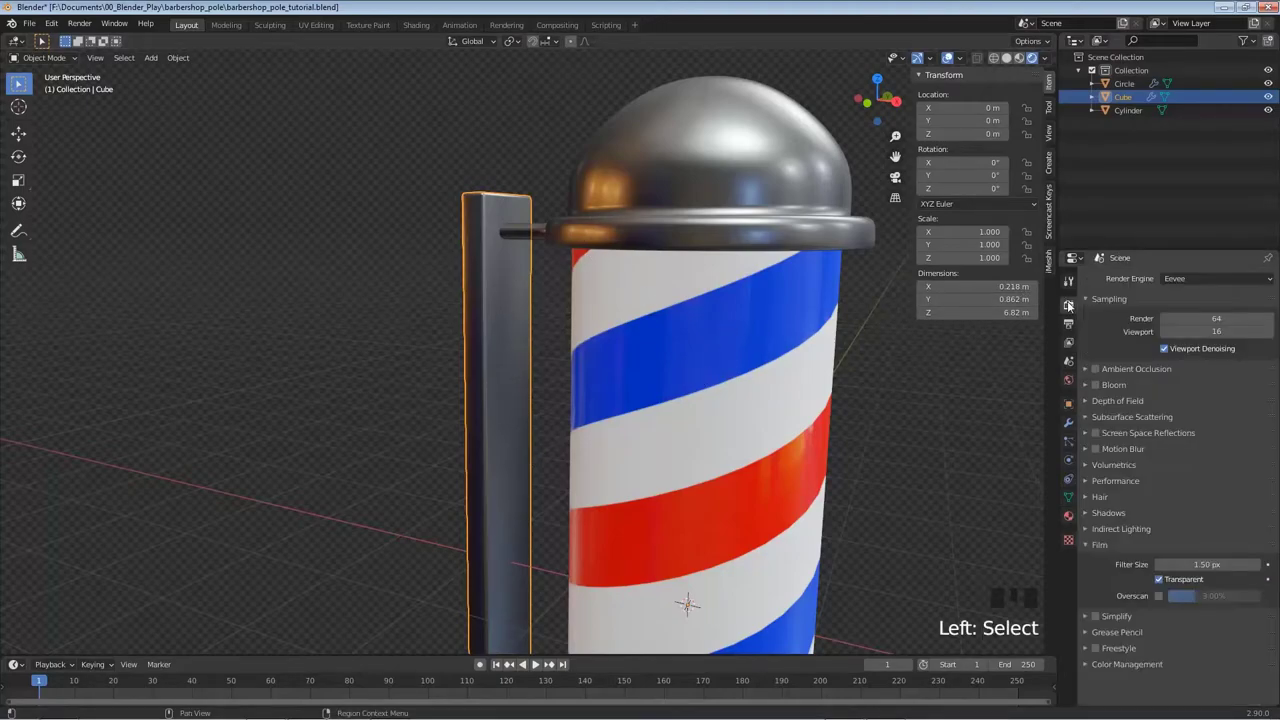
left_click(1096, 369)
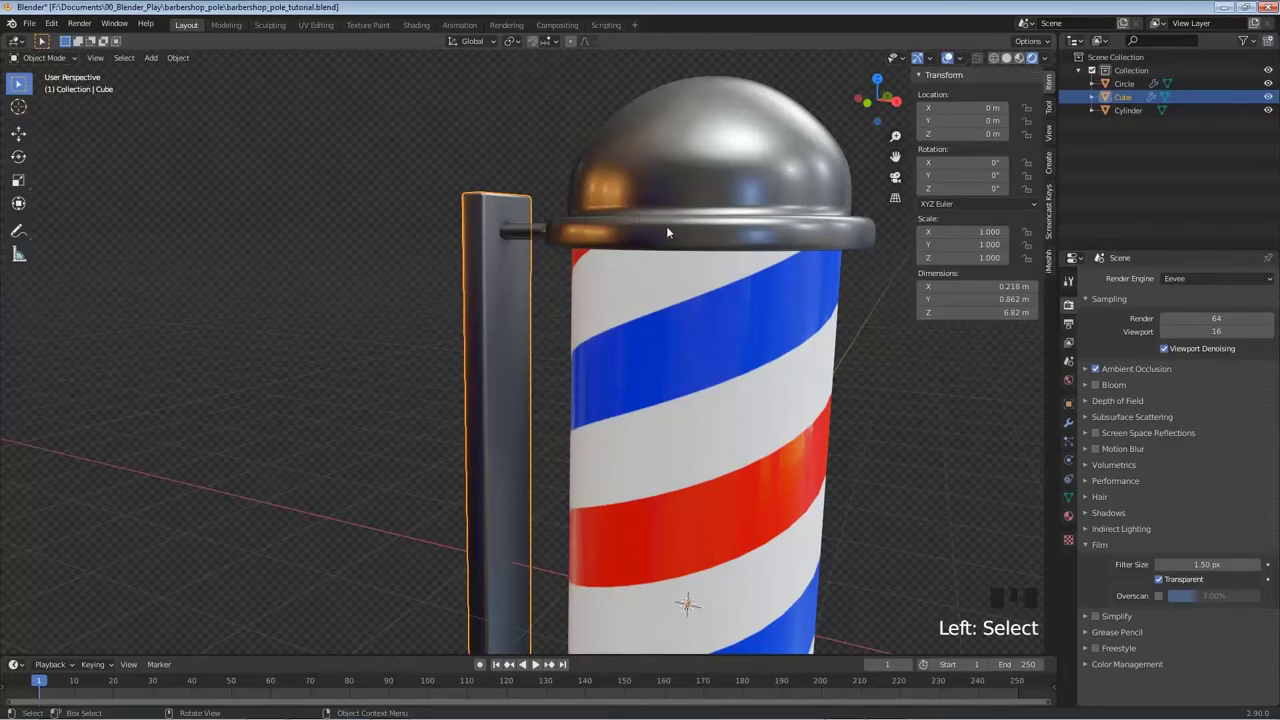
left_click(1095, 433)
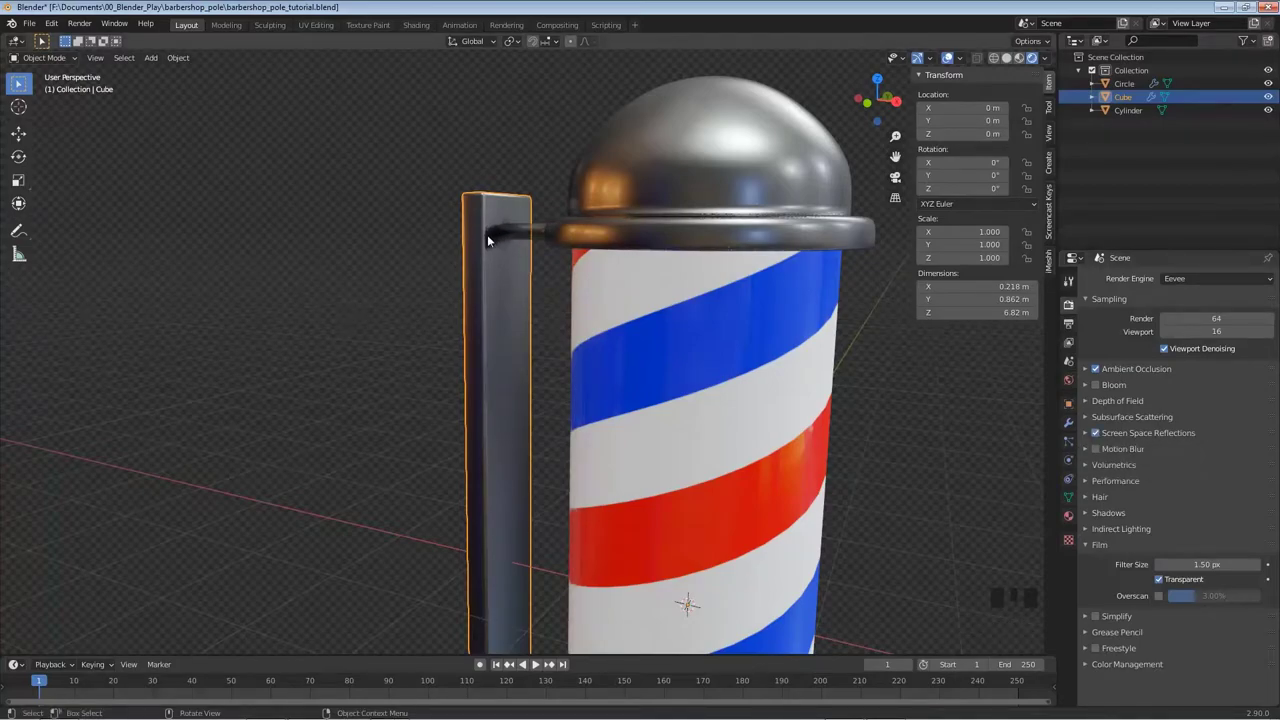
left_click(1095, 417)
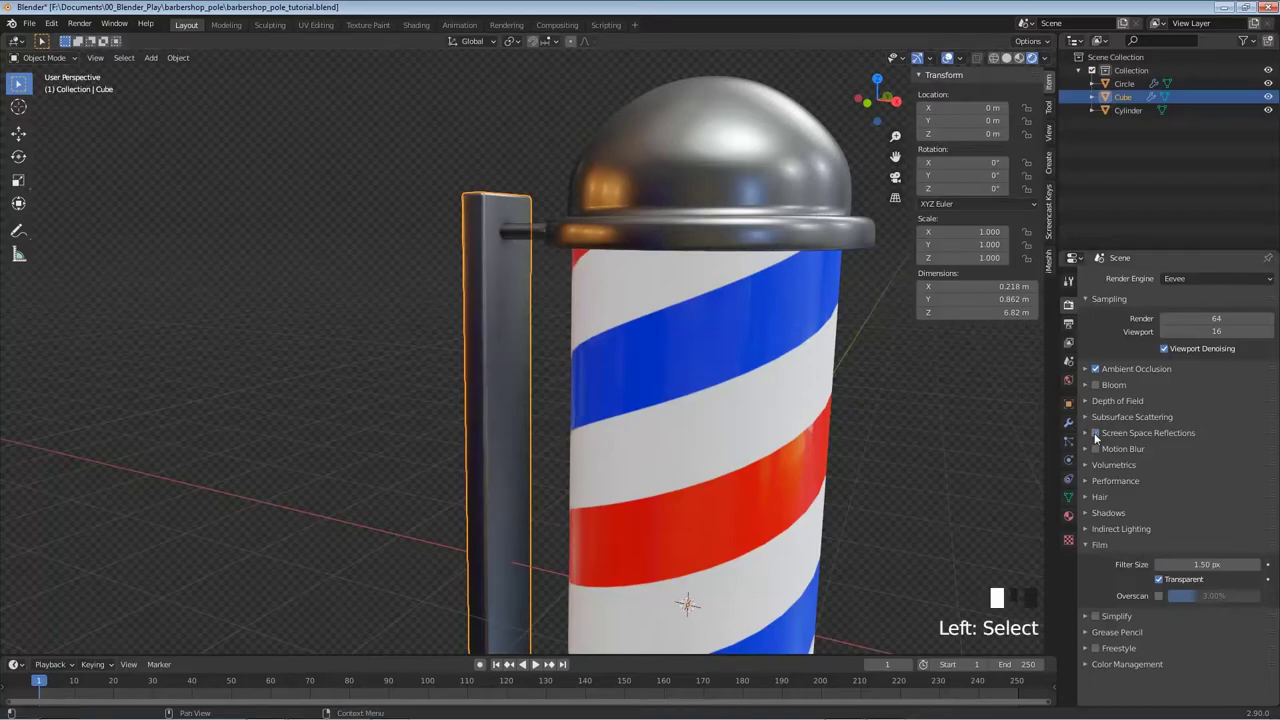
left_click(1095, 417)
middle_click_drag(604, 302, 534, 426)
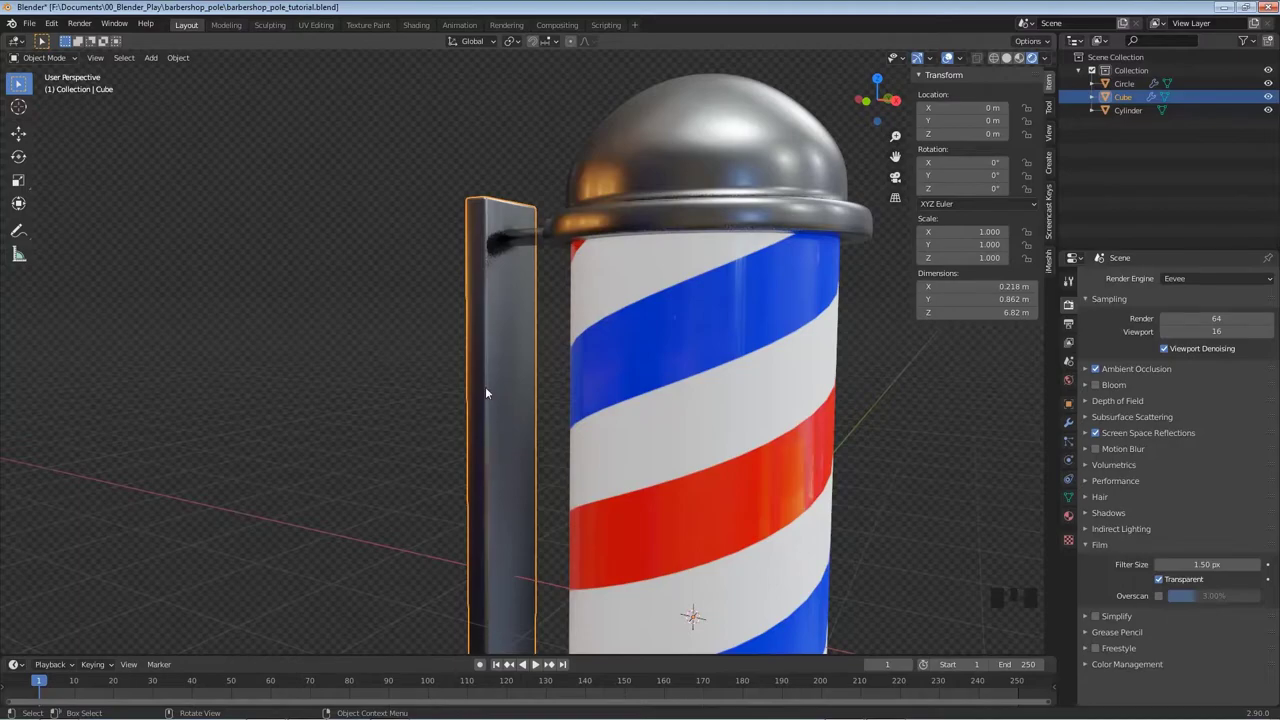
Set the bevel amount on the mounting plate to 0.07 m.
left_click(505, 457)
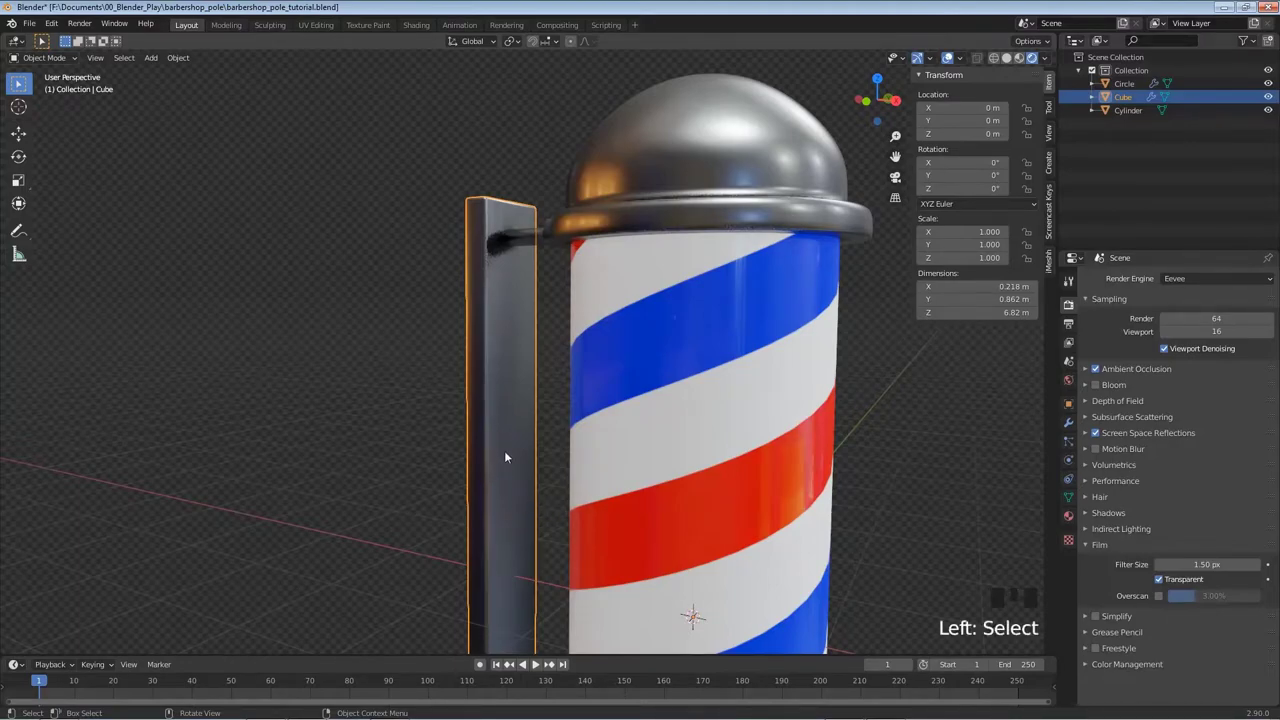
left_click(1068, 422)
left_click(1254, 353)
left_click(1254, 353)
left_click(1254, 353)
left_click(1254, 353)
left_click(1254, 353)
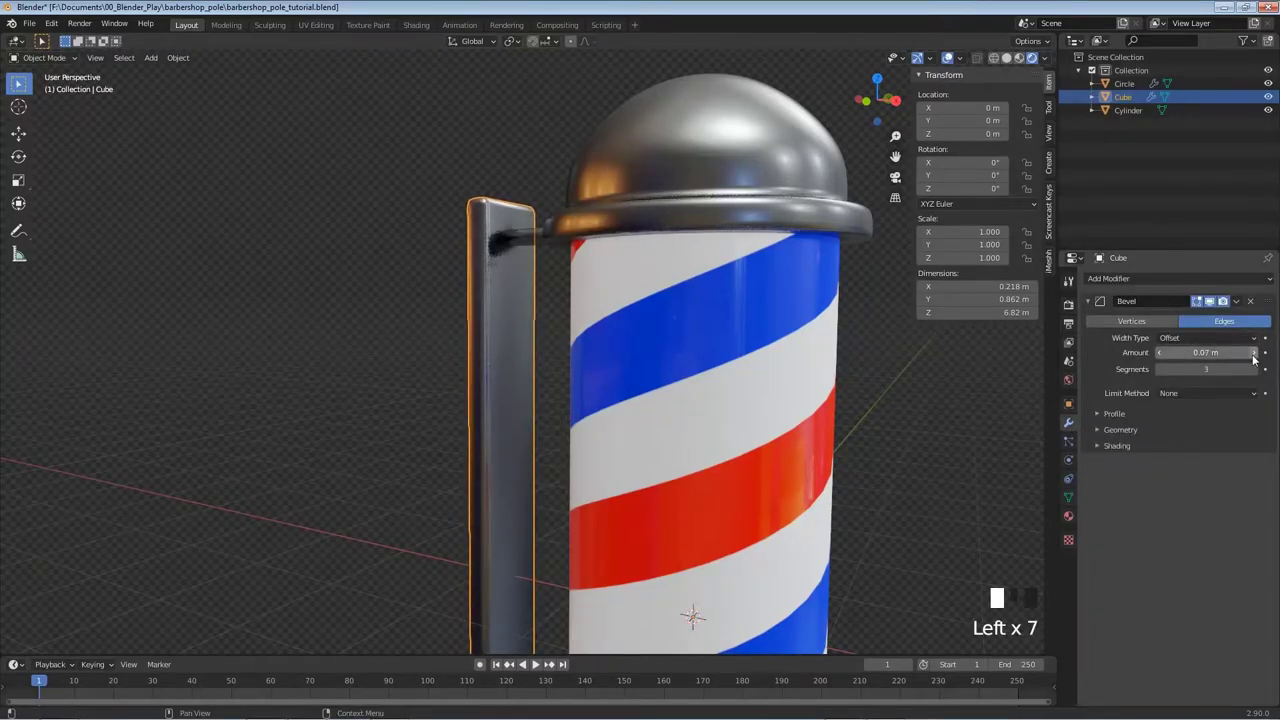
Try flat shading on the mounting plate and return it to Shade Smooth.
middle_click_drag(625, 400, 571, 398)
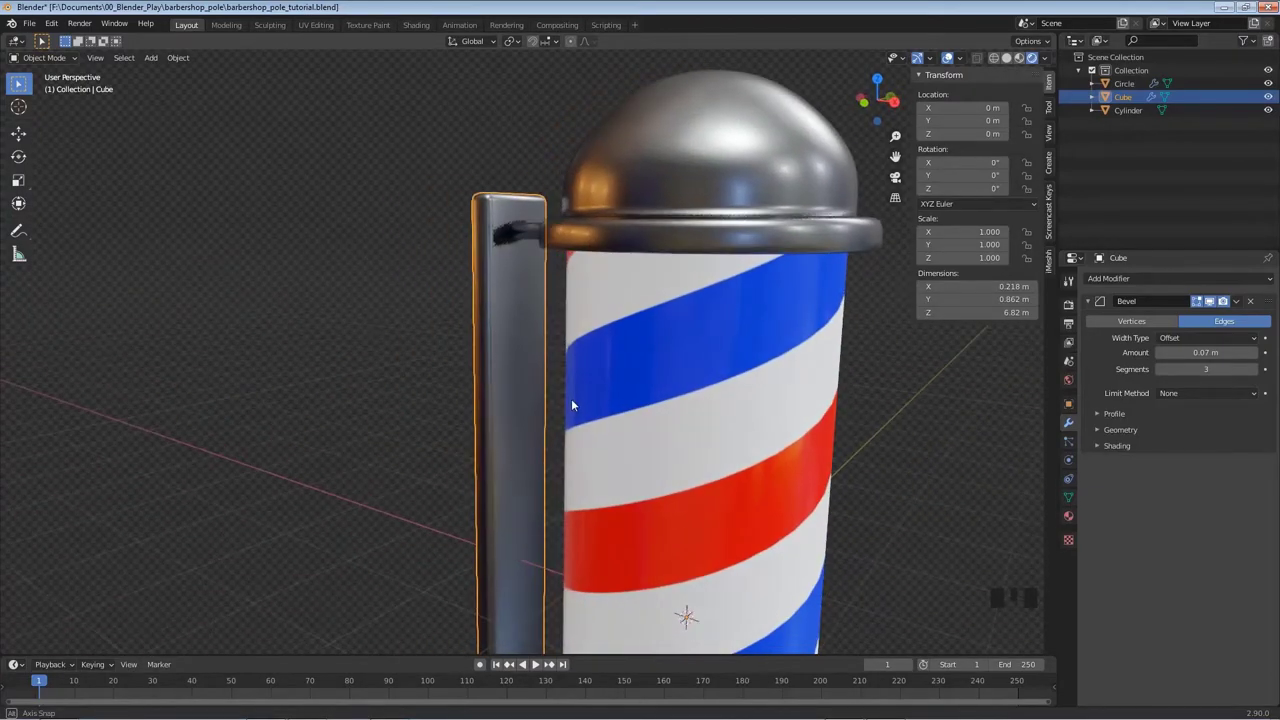
right_click(508, 377)
left_click(473, 393)
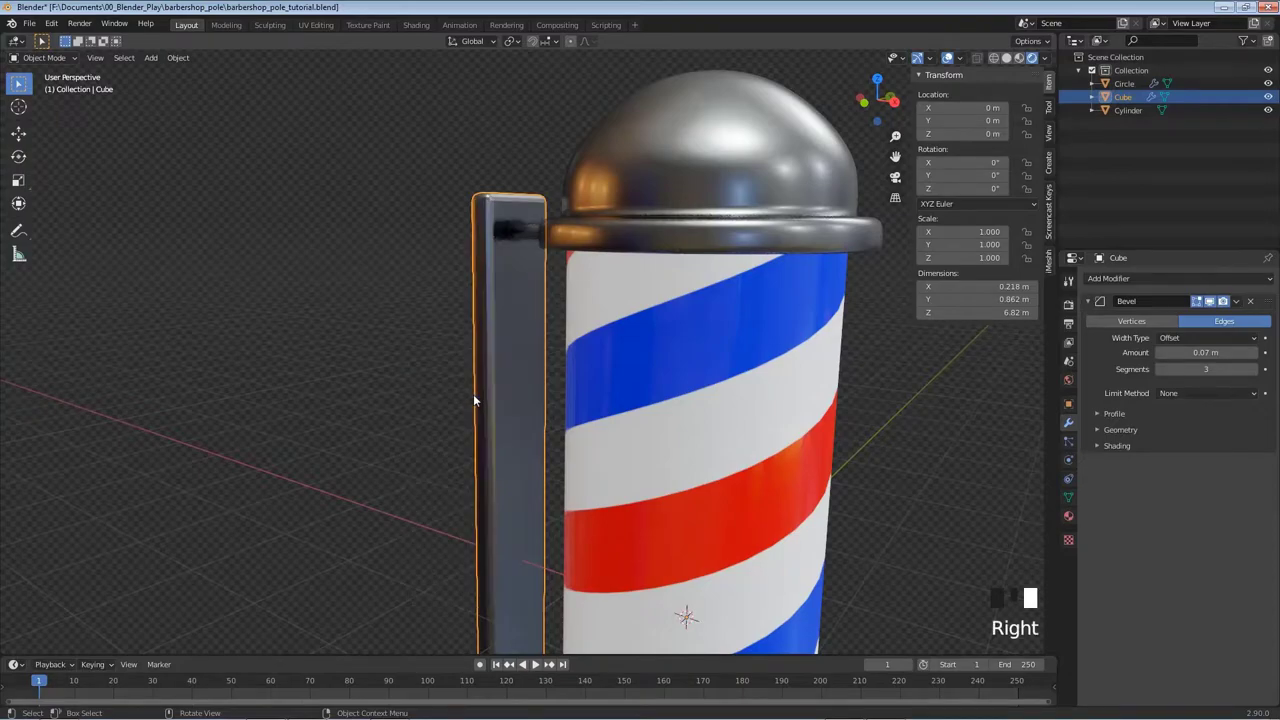
right_click(522, 378)
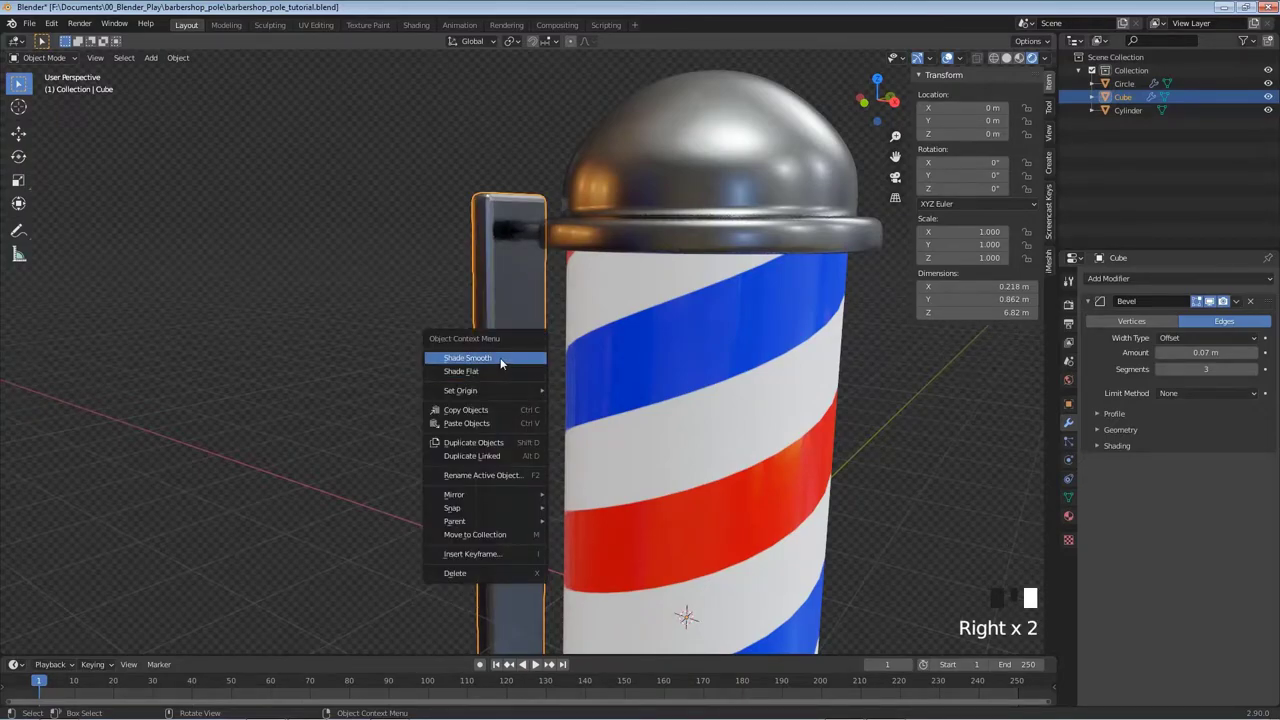
left_click(501, 360)
middle_click_drag(506, 374, 577, 431)
scroll(517, 377, "down", 2)
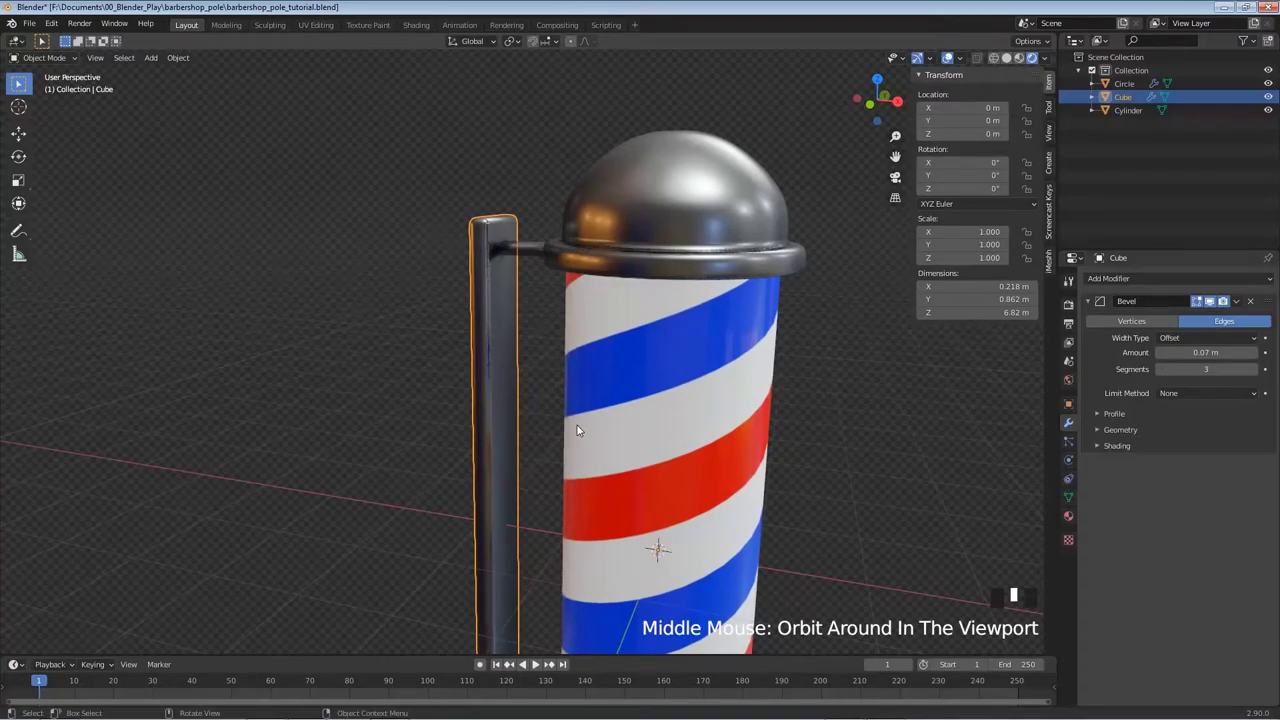
Show the whole barbershop pole in front view with nothing selected and open the render settings.
key("KP_1")
scroll(577, 428, "down", 3)
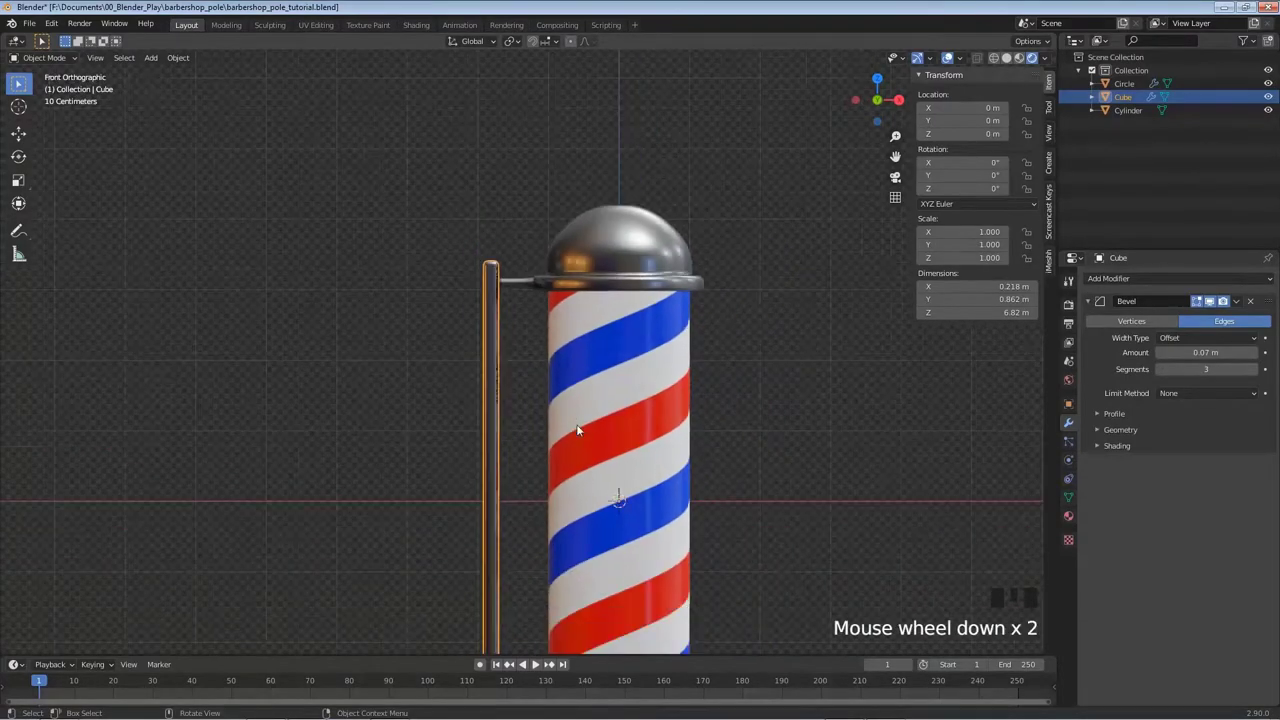
middle_click_drag(671, 519, 616, 404, "shift")
key("alt+a")
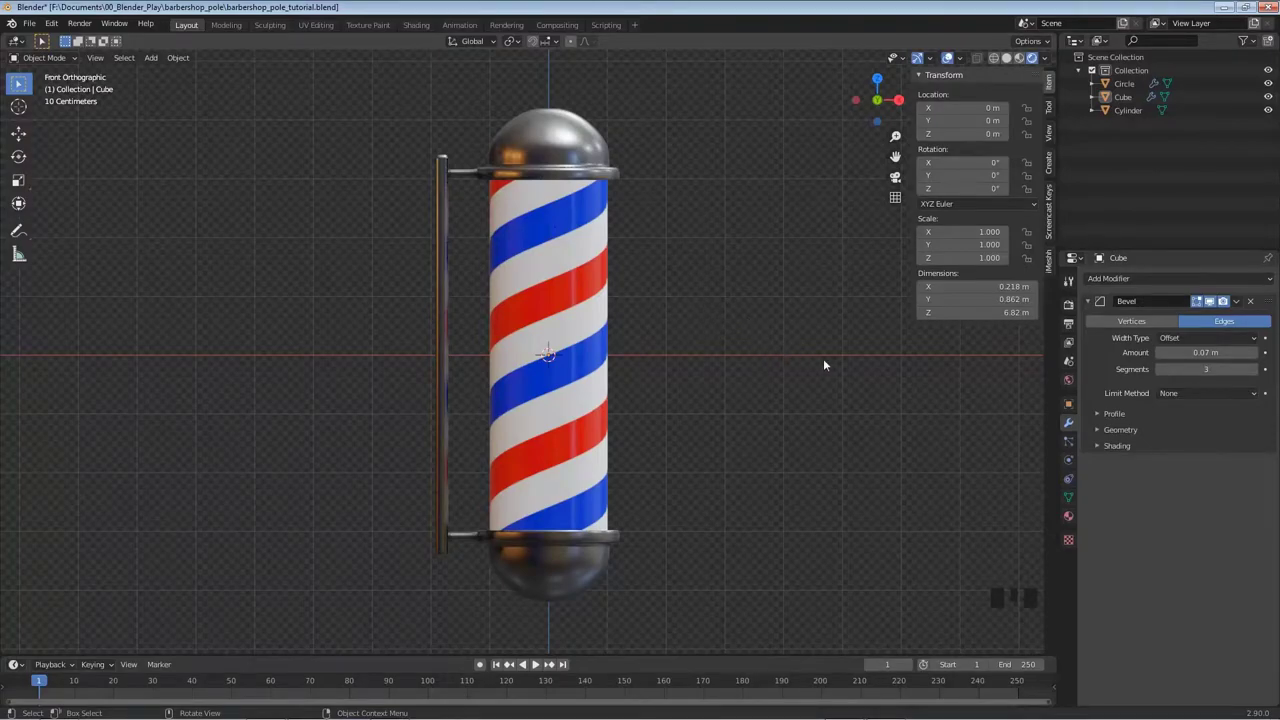
left_click(1068, 304)
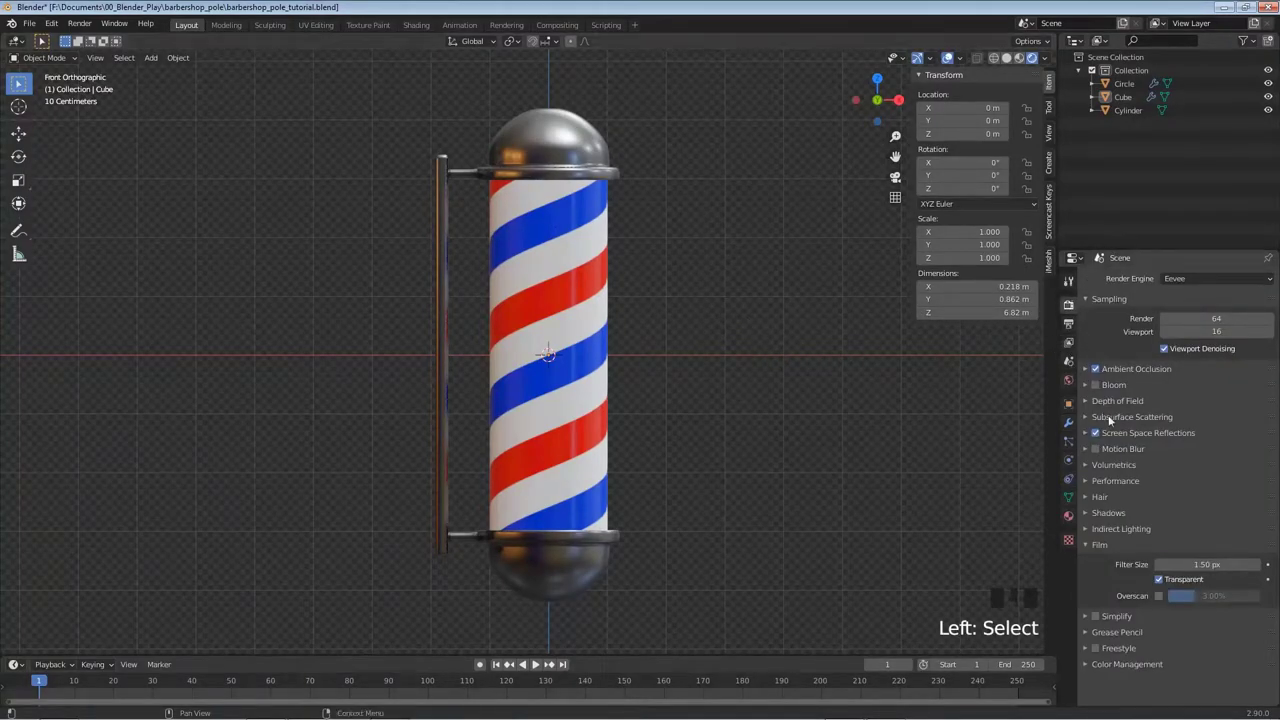
Try the Bloom effect on the Eevee render of the pole and leave it disabled.
left_click(1096, 385)
left_click(1096, 385)
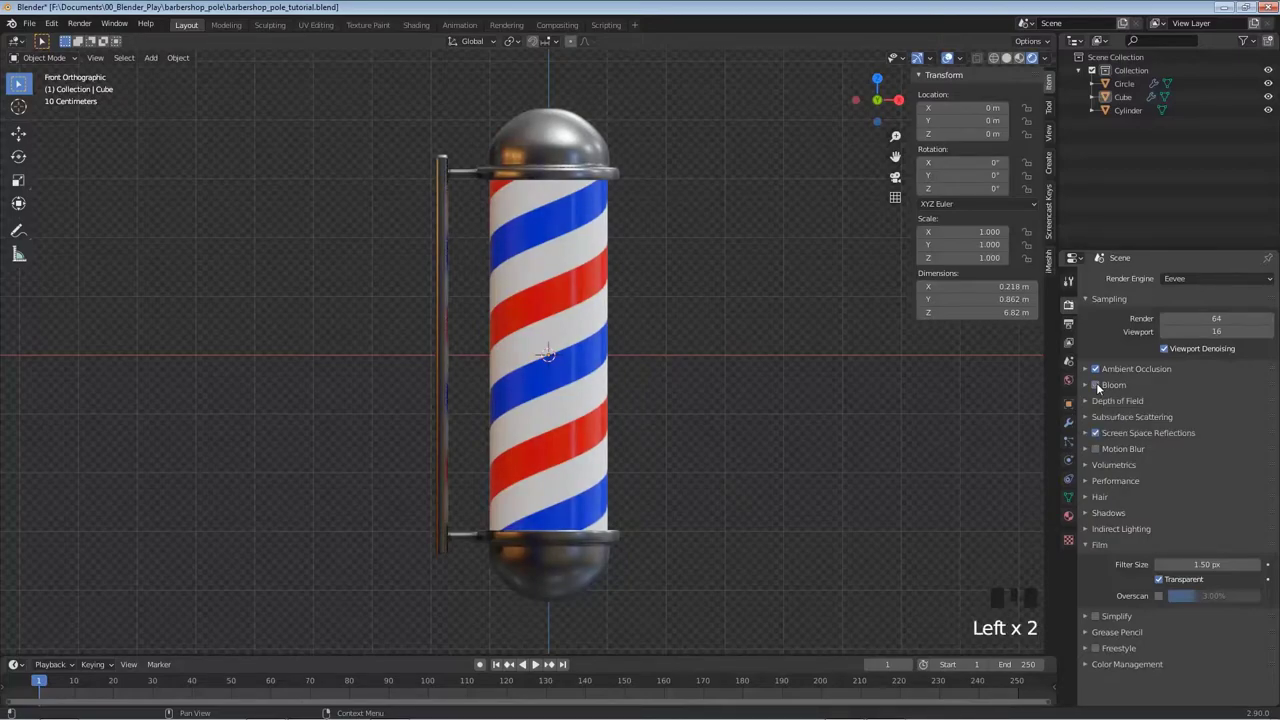
left_click(1096, 385)
left_click(1100, 385)
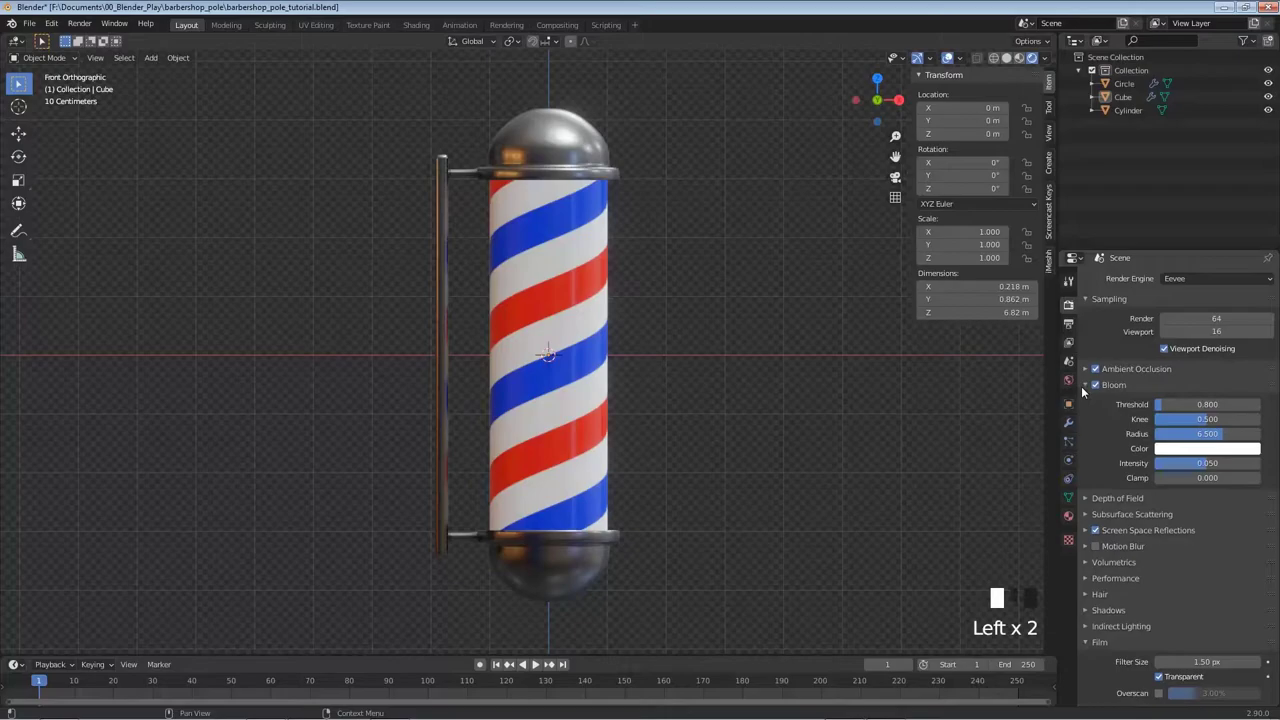
left_click(1088, 386)
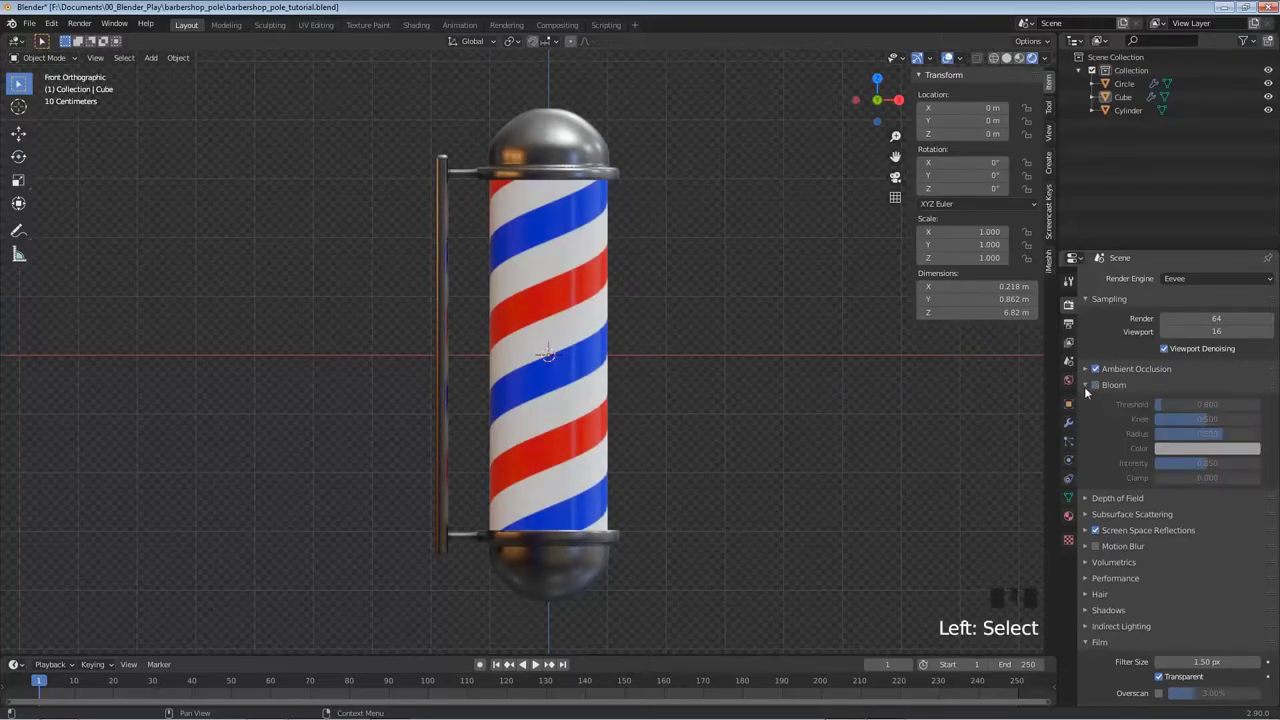
left_click(1085, 386)
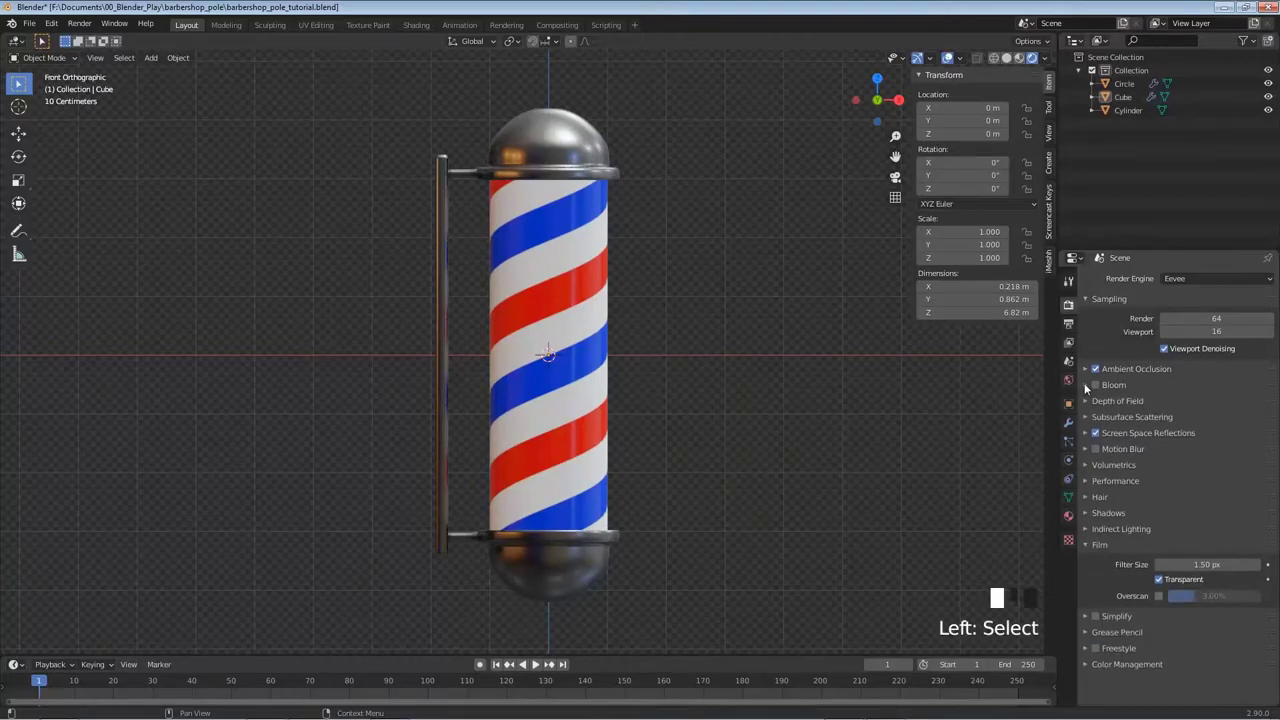
Enable Refraction and disable Half Res Trace for the Screen Space Reflections.
left_click(1099, 434)
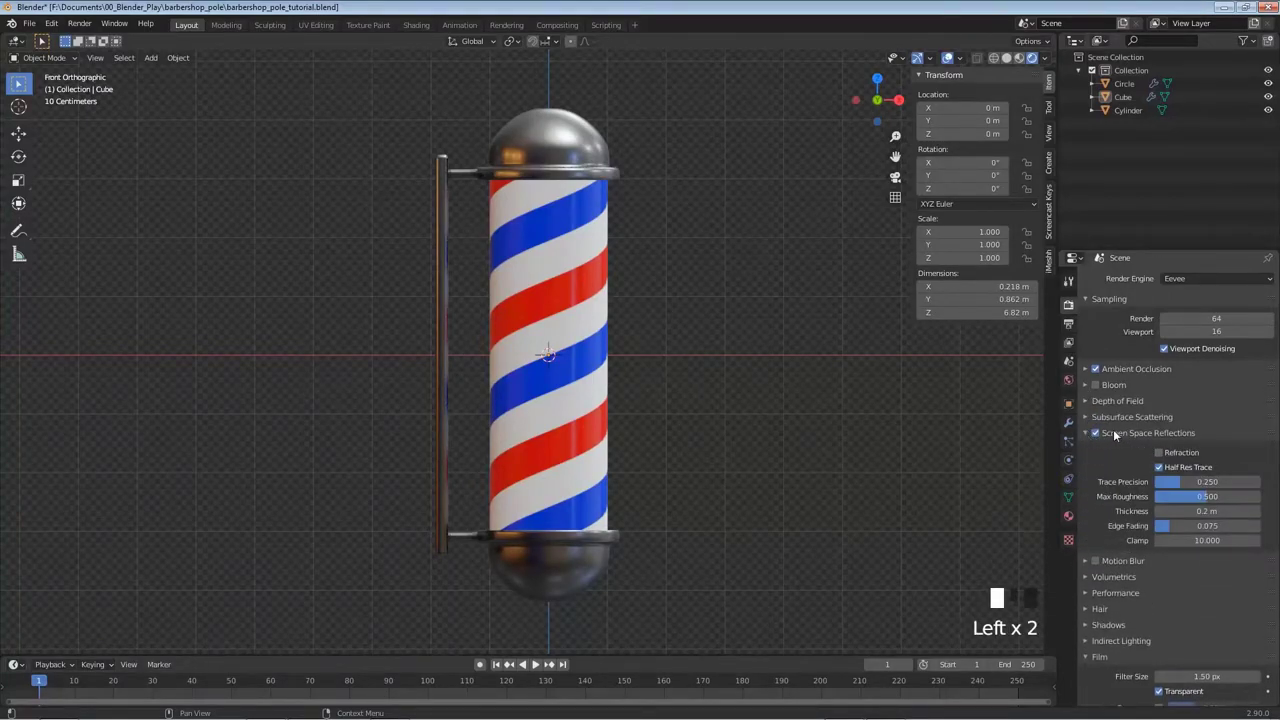
left_click(1160, 453)
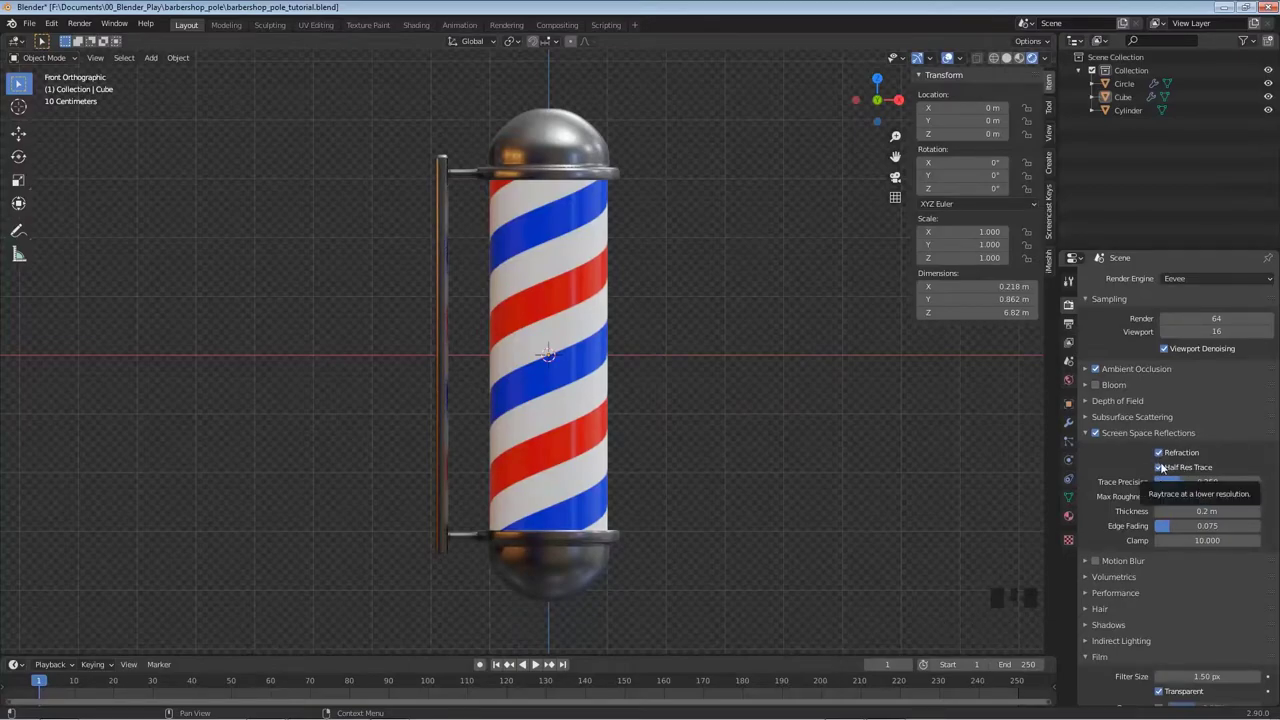
left_click(1160, 468)
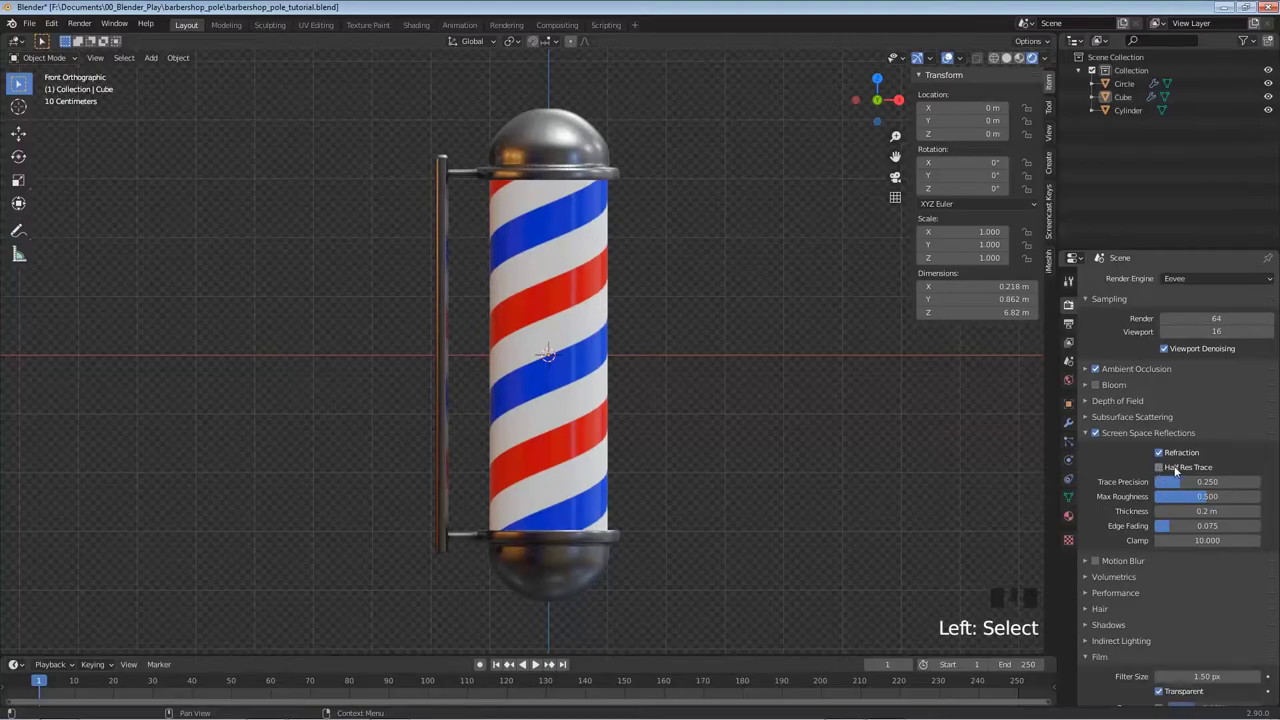
left_click(1087, 436)
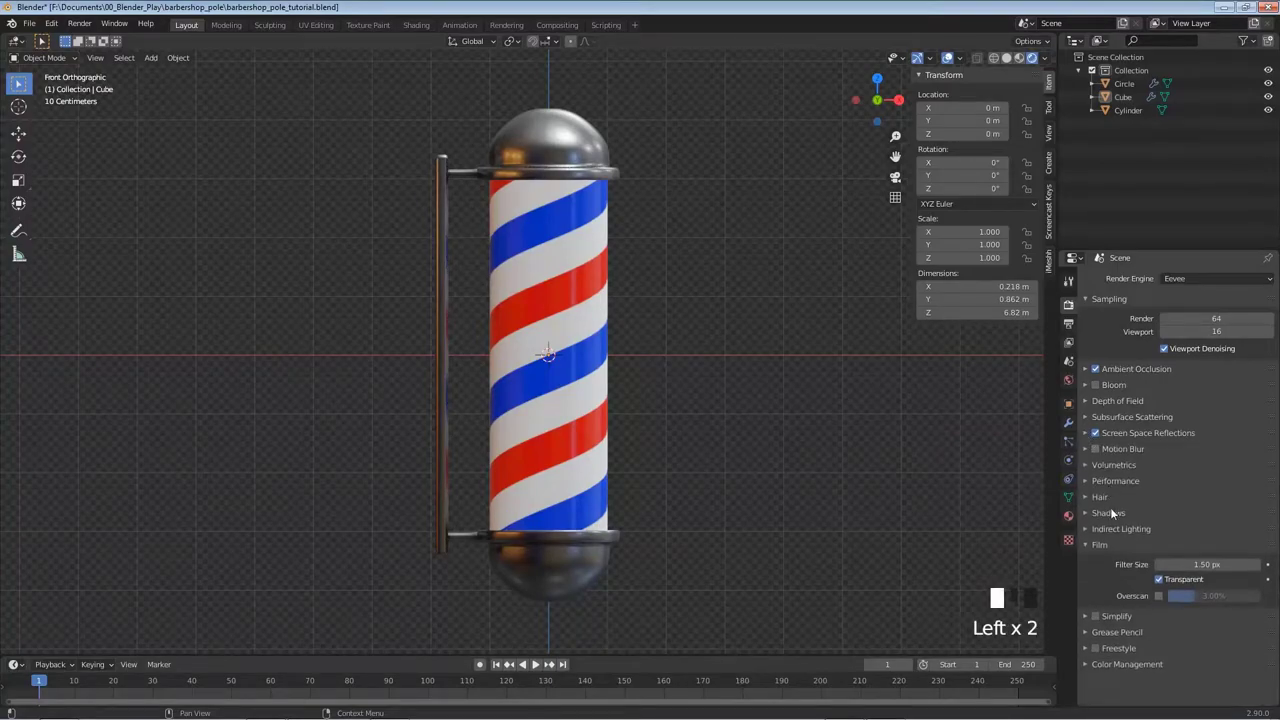
Enable High Bitdepth for the Eevee shadows and save the file.
left_click(1110, 513)
left_click(1159, 563)
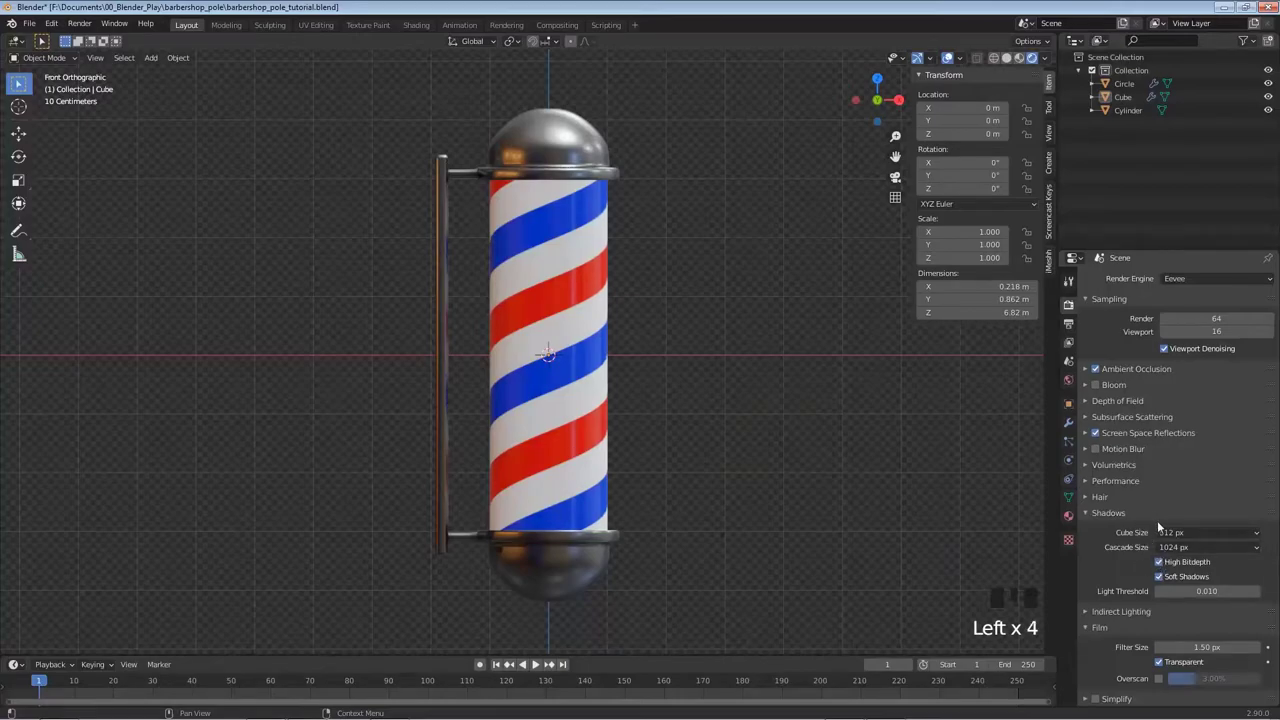
left_click(1106, 511)
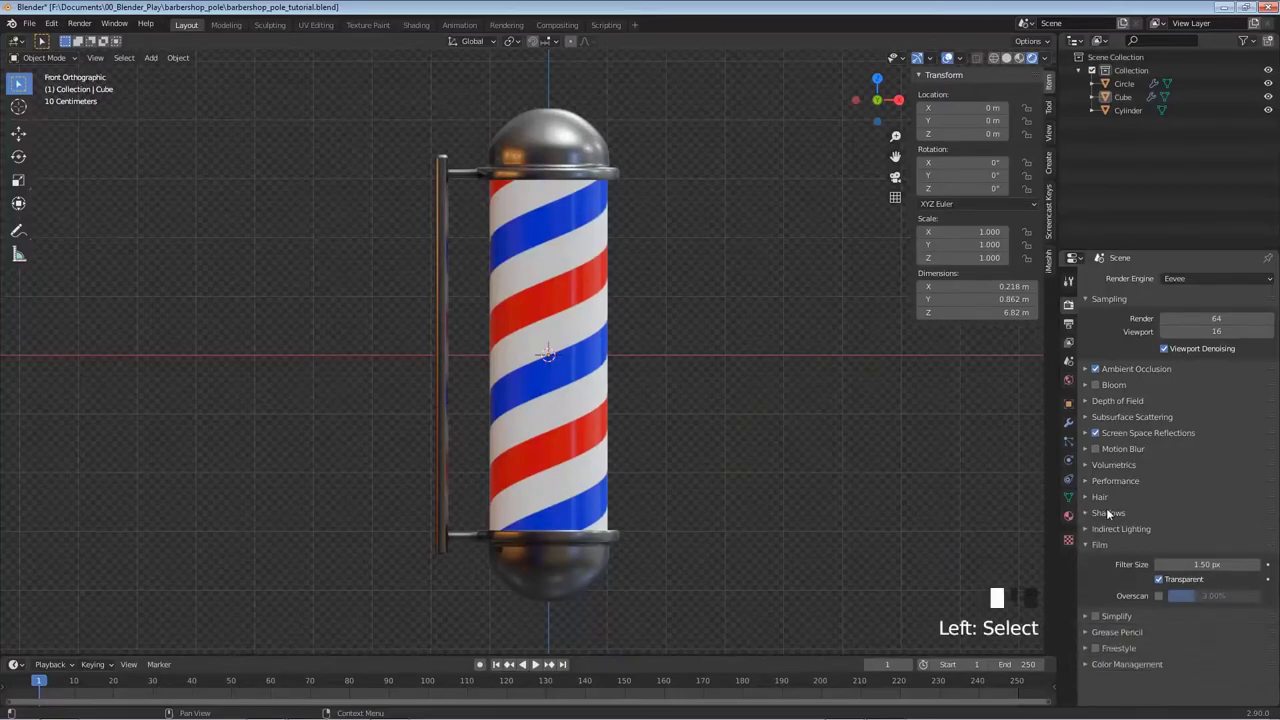
scroll(1150, 462, "up", 3)
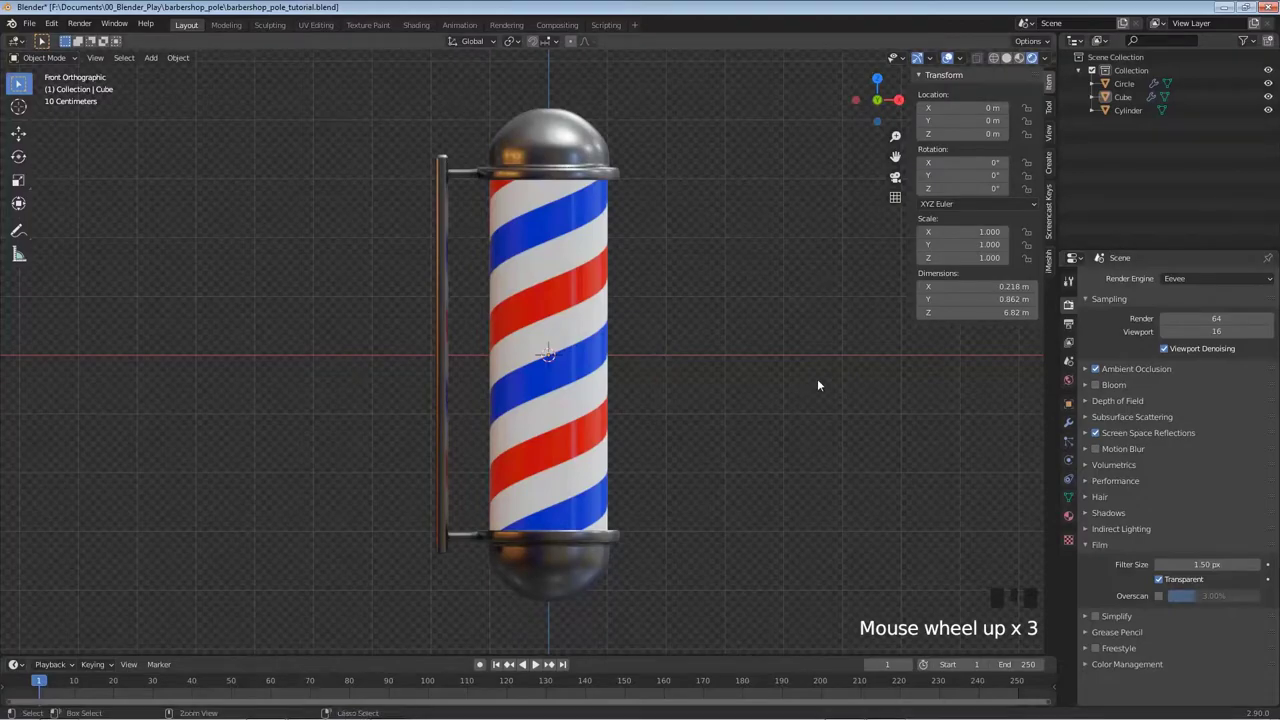
key("ctrl+s")
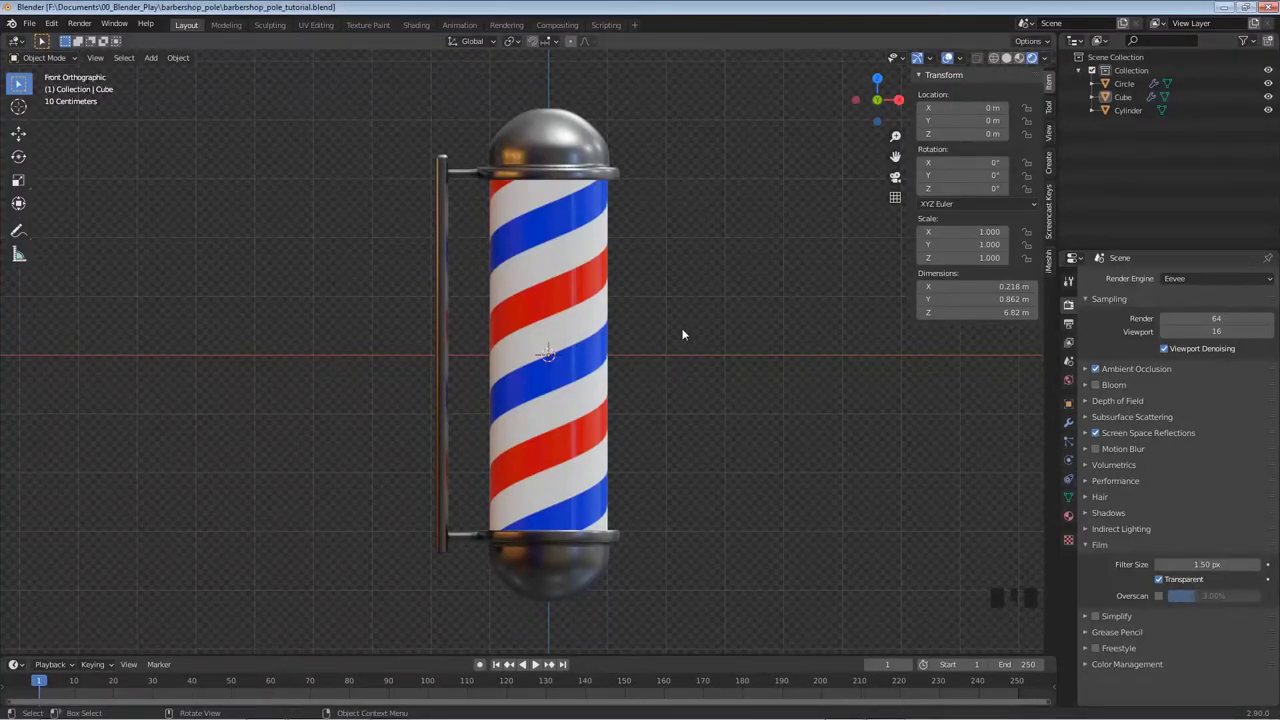
Add a camera and, in top view, move it along Y to about -4.47 m in front of the pole.
key("shift+a")
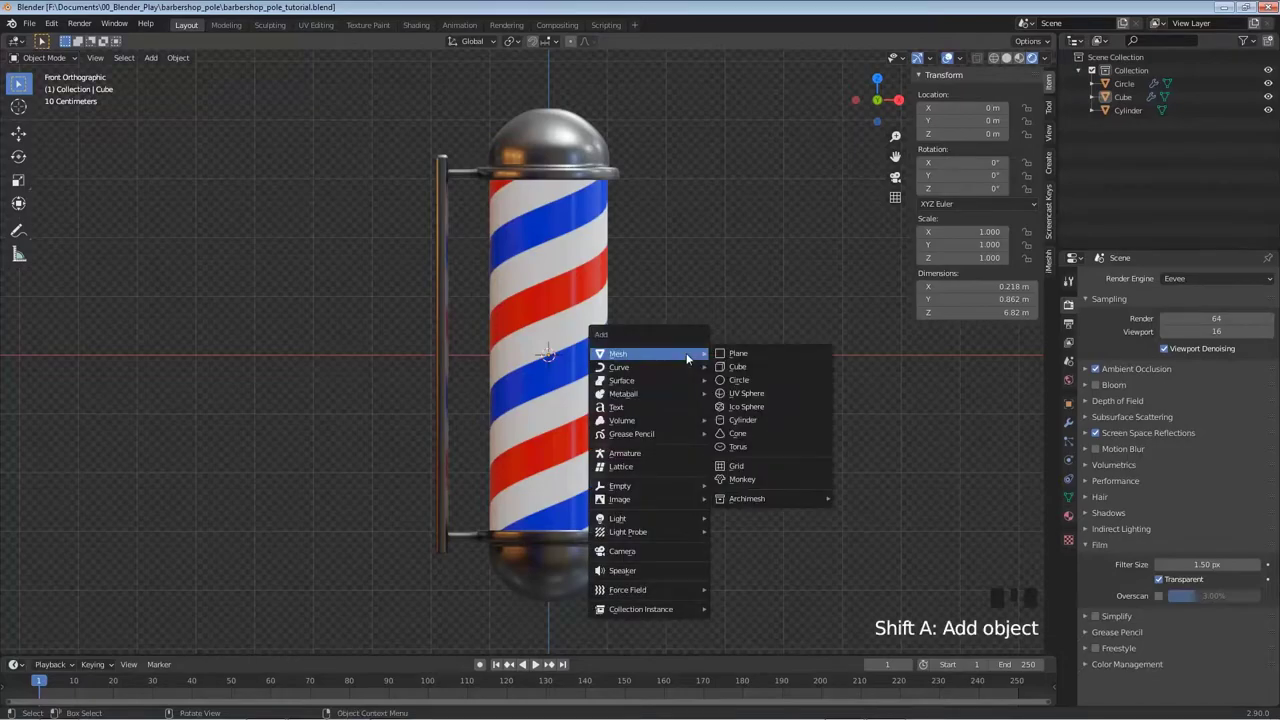
left_click(624, 551)
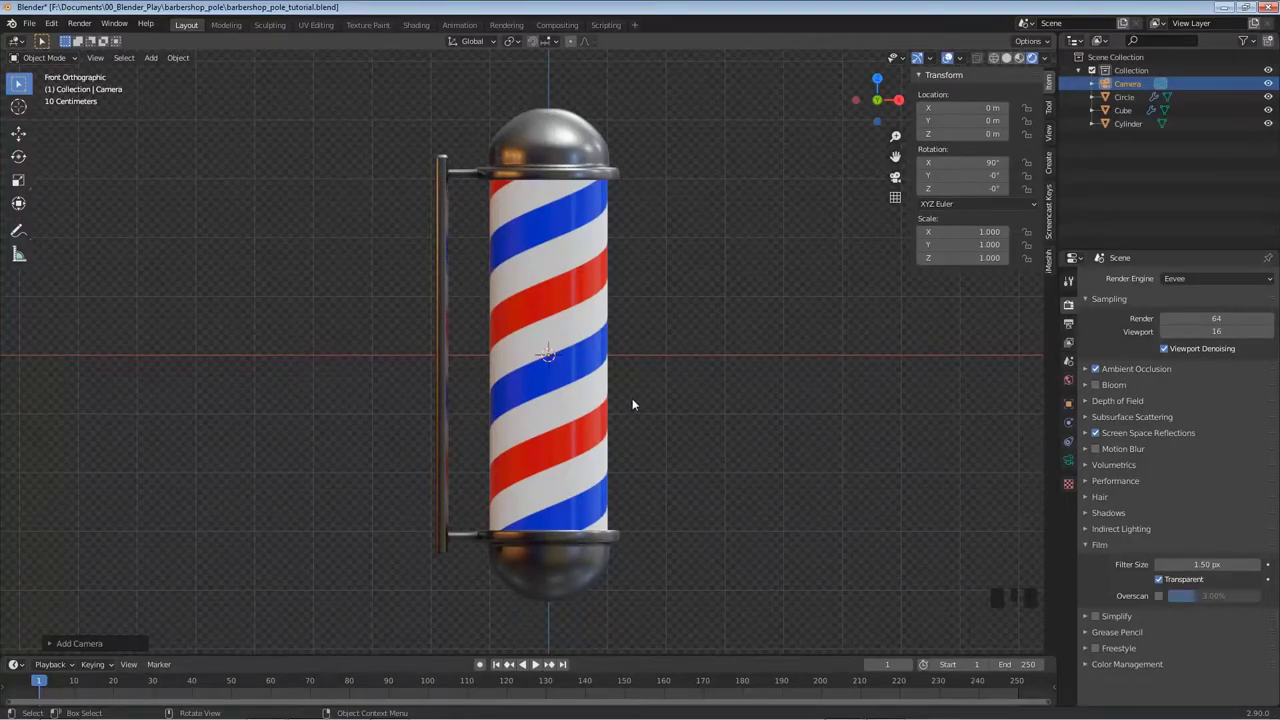
key("KP_7")
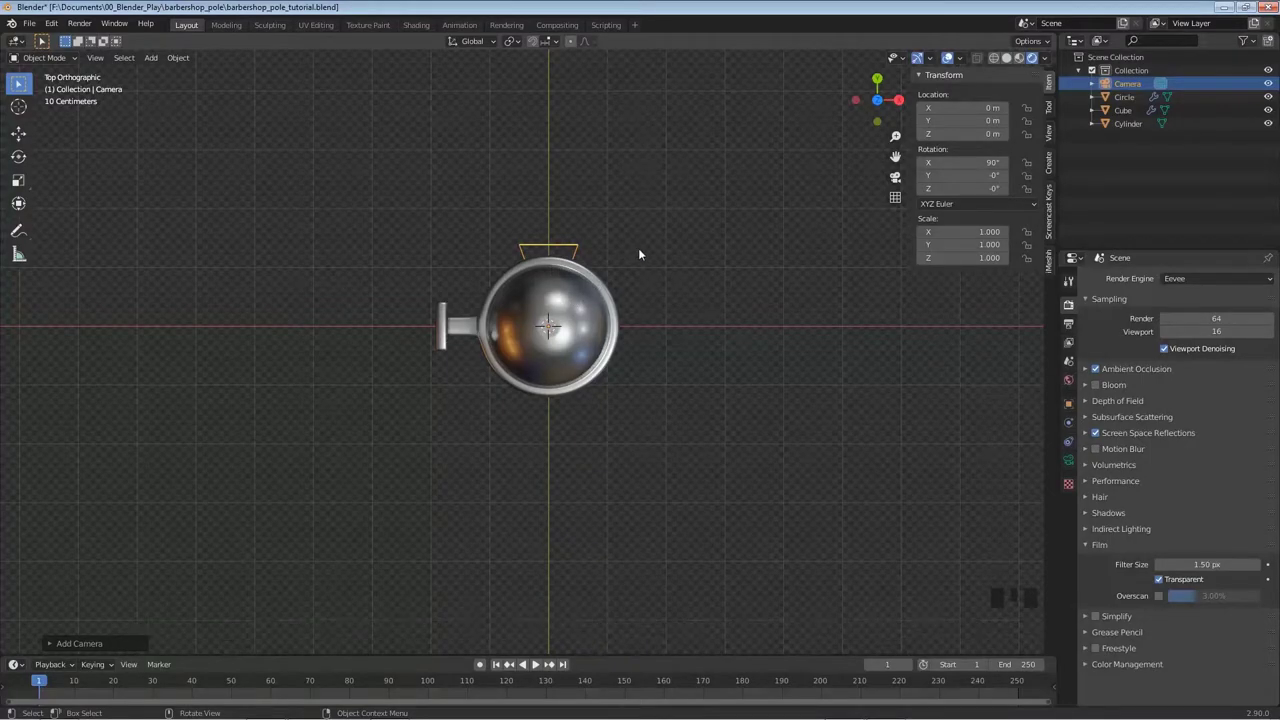
key("g")
key("y")
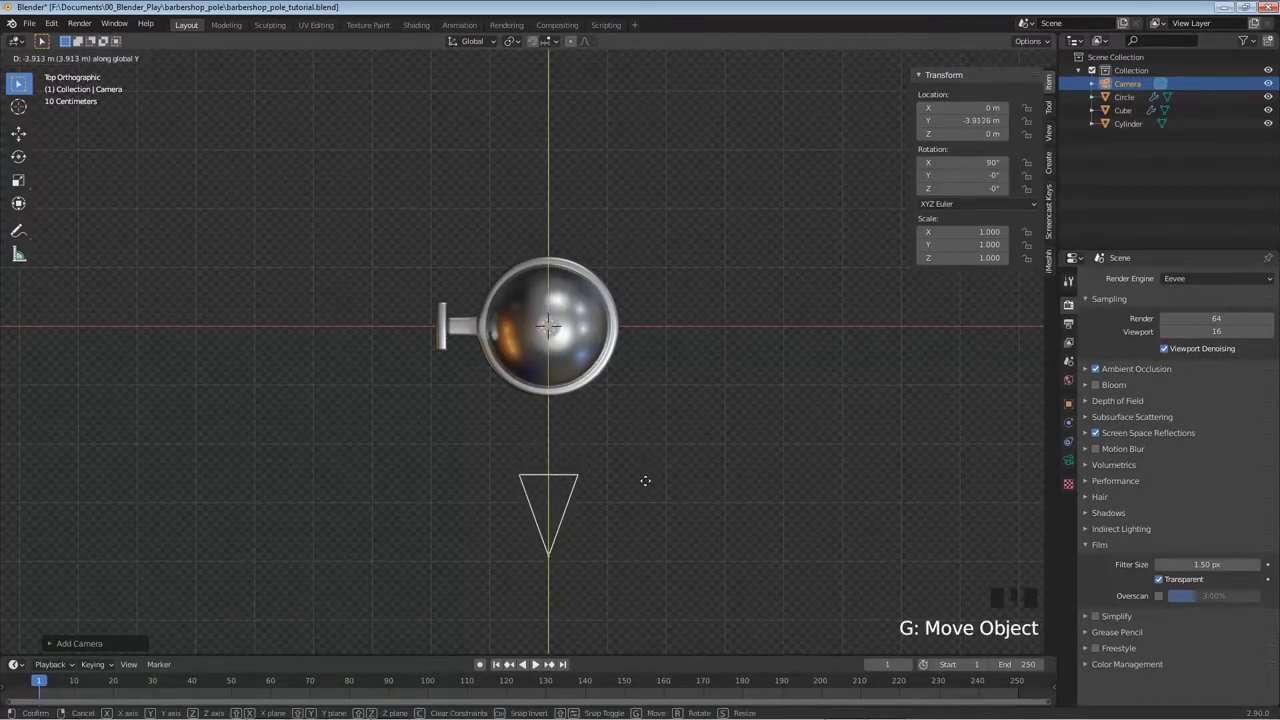
left_click(630, 510)
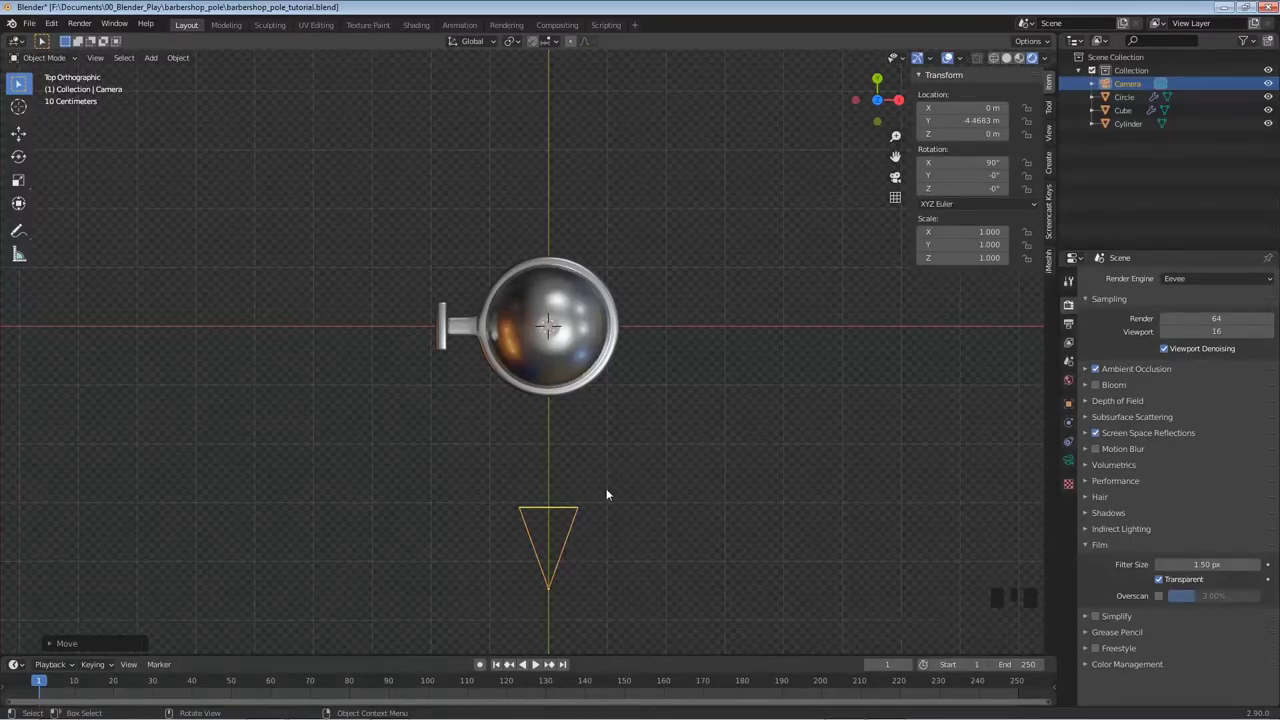
Scale the camera up to about 5 and, looking through it, pull it back along Y to about -11.71 m.
key("s")
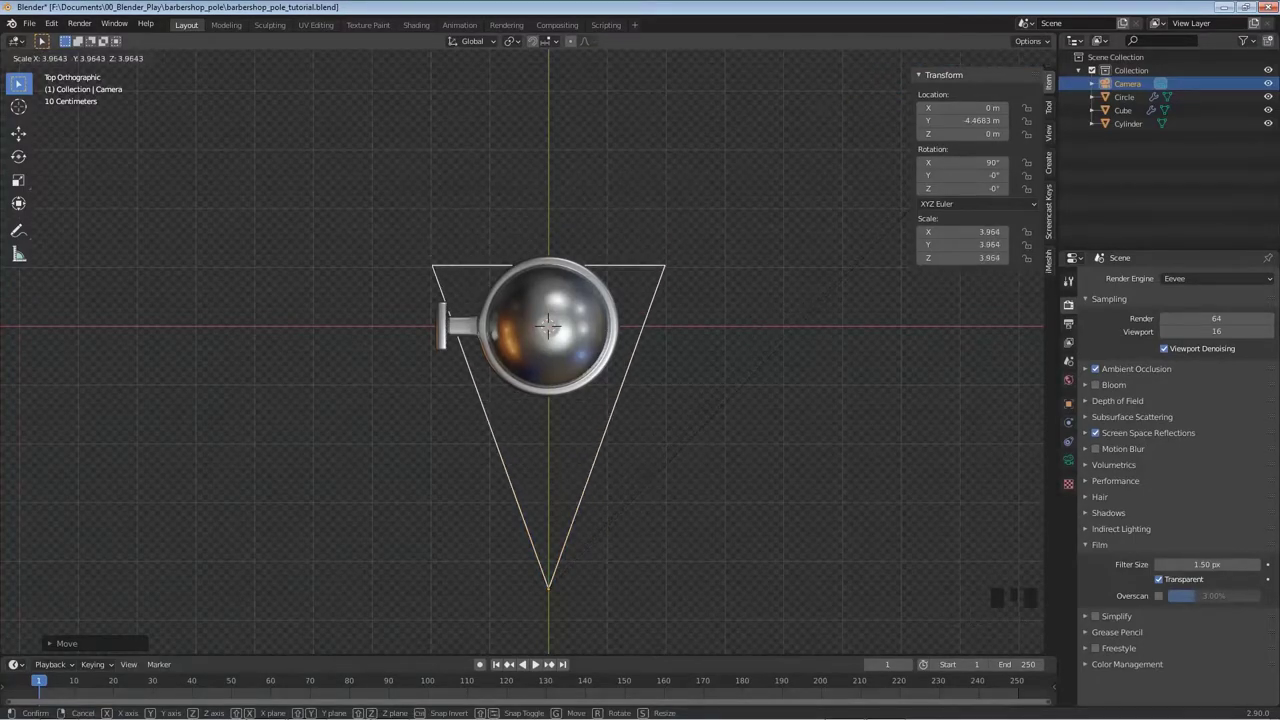
left_click(931, 619)
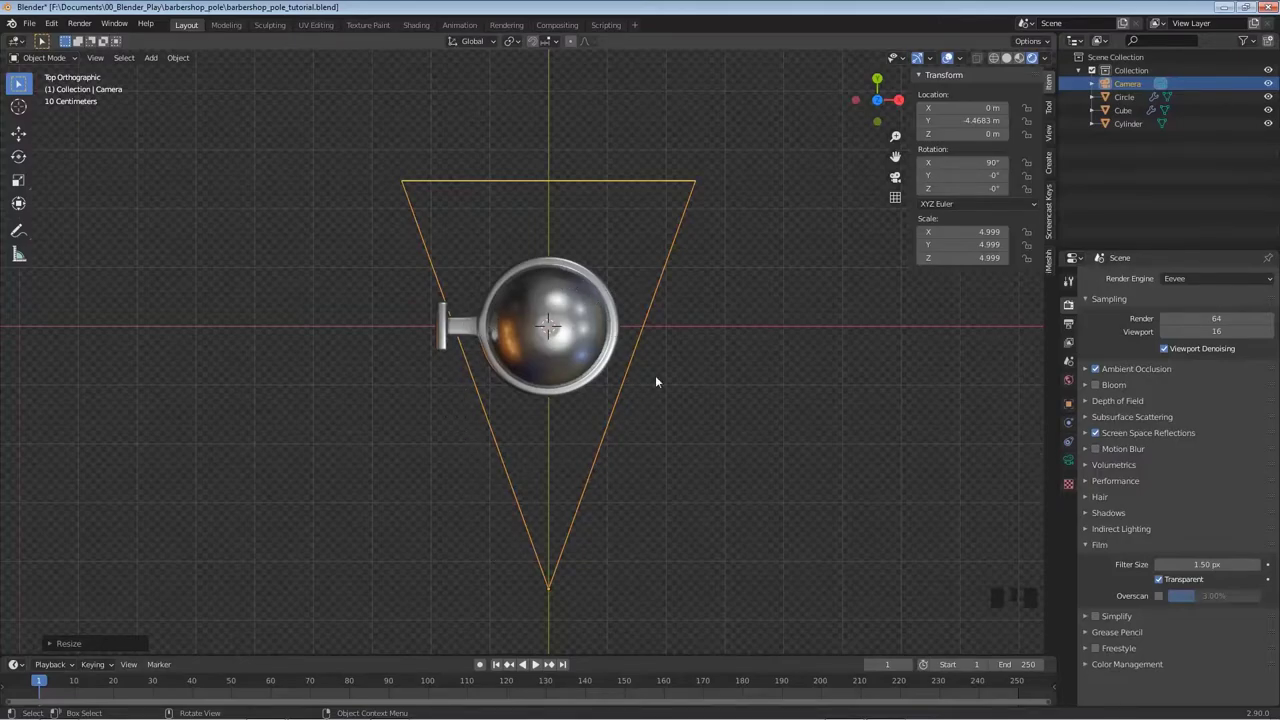
key("KP_0")
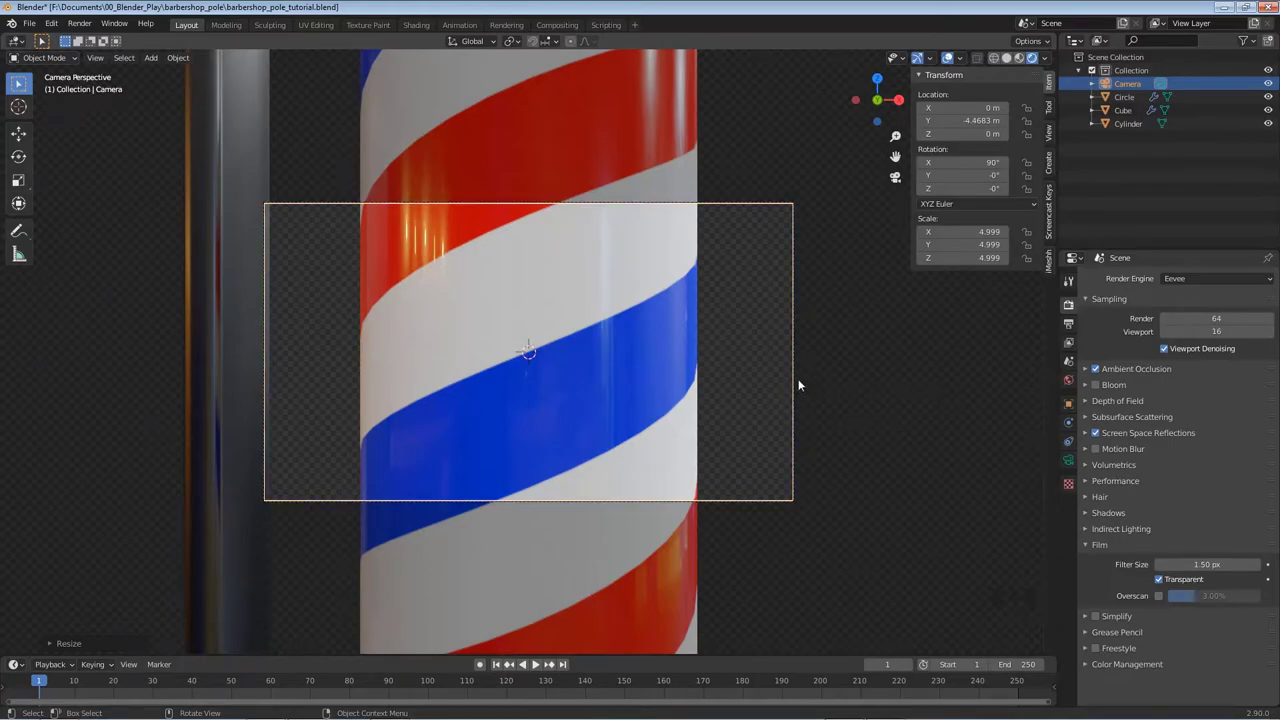
key("g")
key("y")
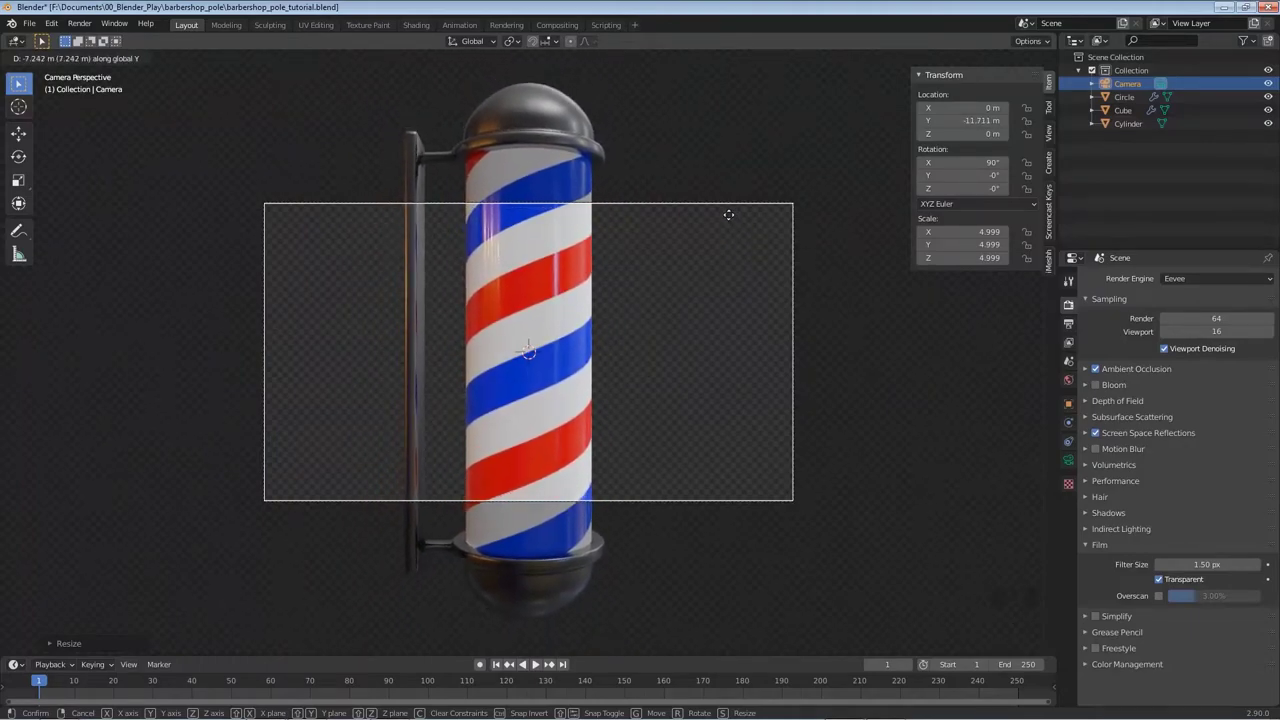
left_click(728, 214)
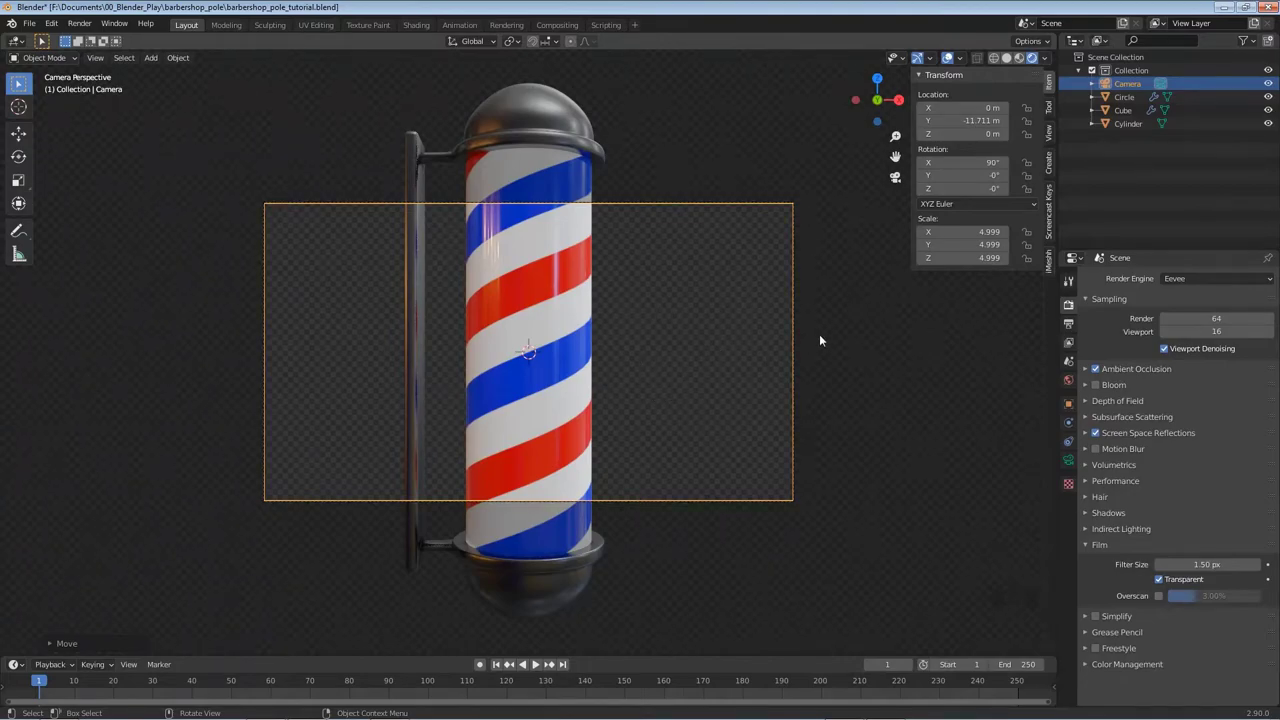
Set the output resolution to 1080 px in X and 1920 px in Y for a portrait frame.
left_click(1068, 324)
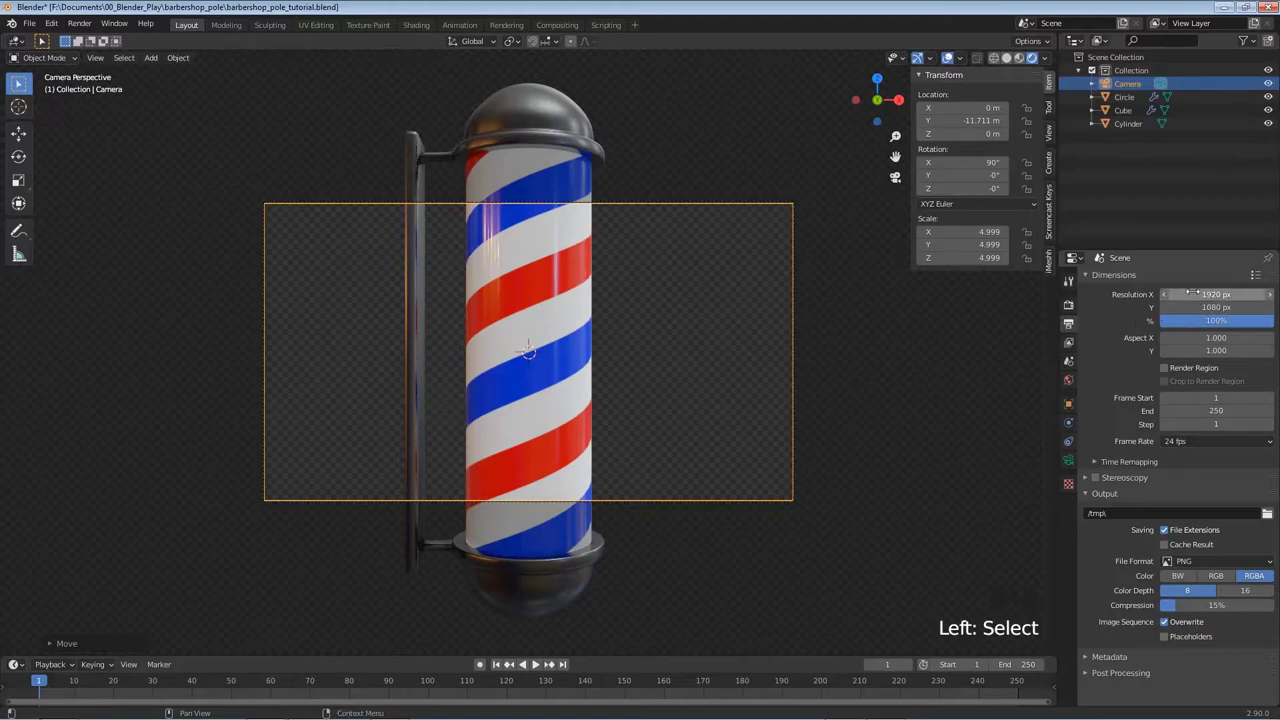
left_click(1195, 293)
type("1080")
key("Tab")
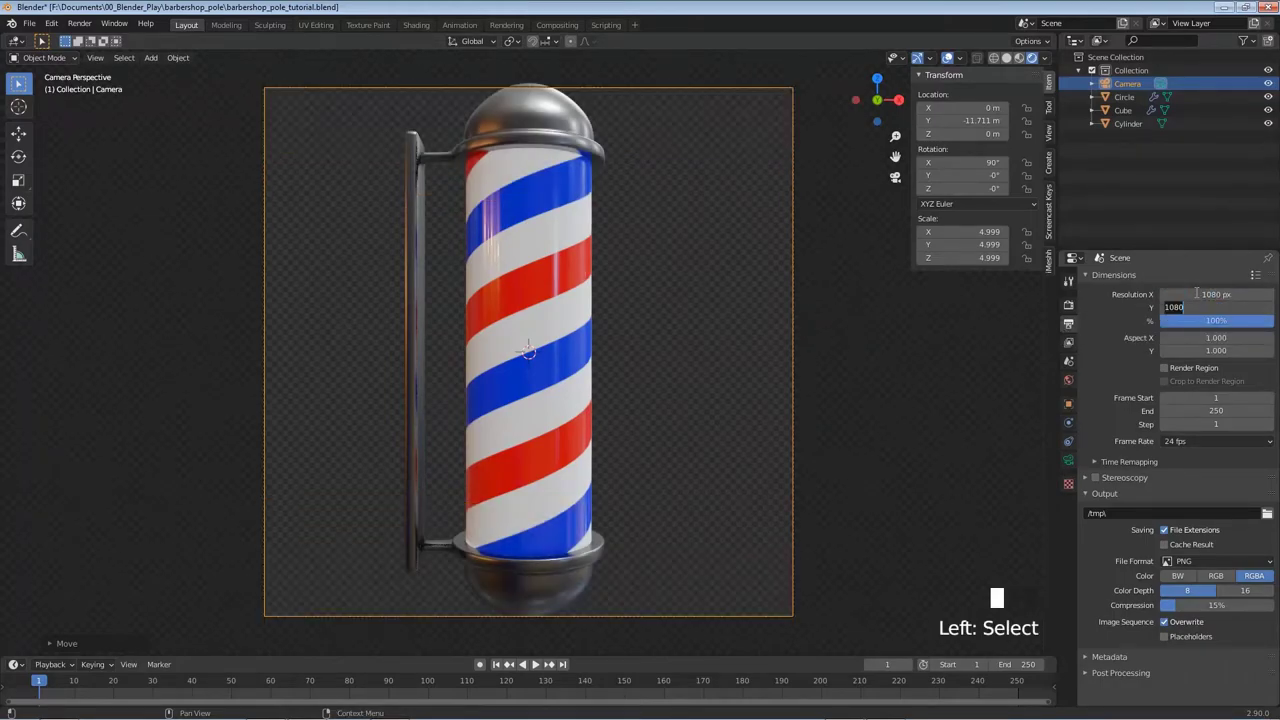
type("1920")
key("Return")
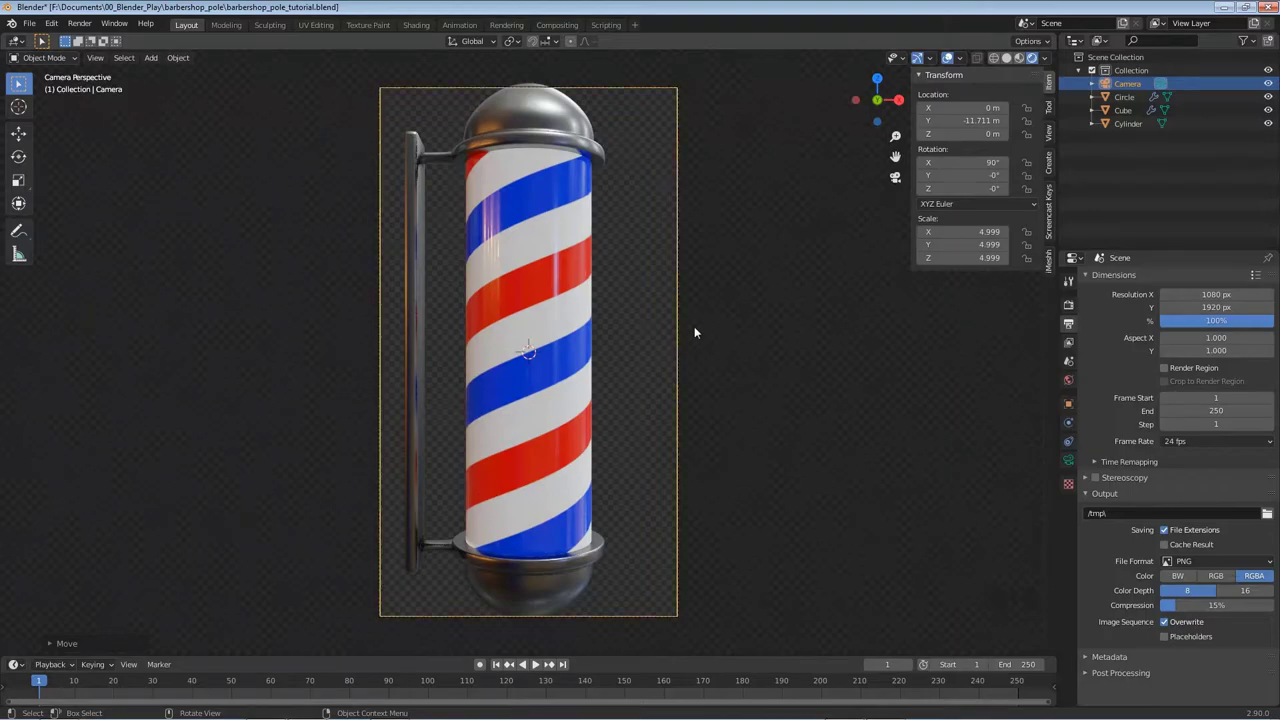
Pull the camera farther back along Y to about -12.7 m, leaving a margin around the pole in the frame.
key("g")
key("y")
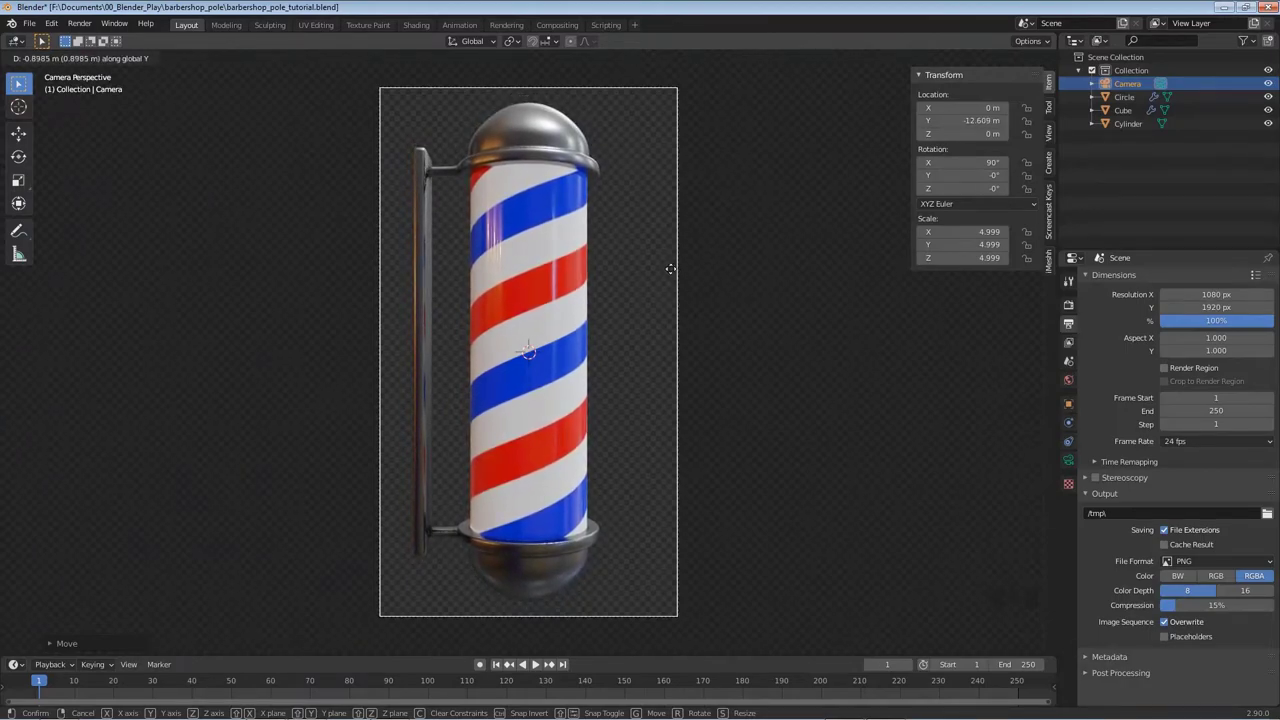
left_click(672, 269)
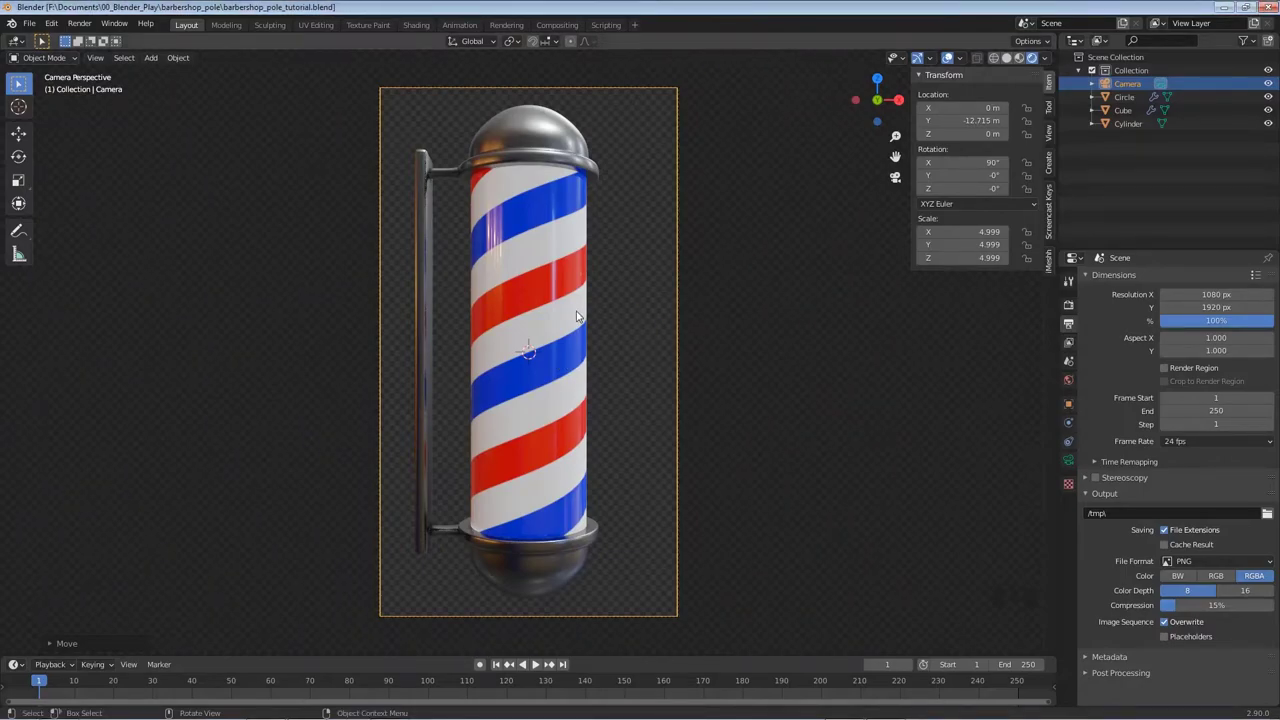
Add a mesh plane at the pole's centre and scale it up to about 14.2 m per side.
key("shift+a")
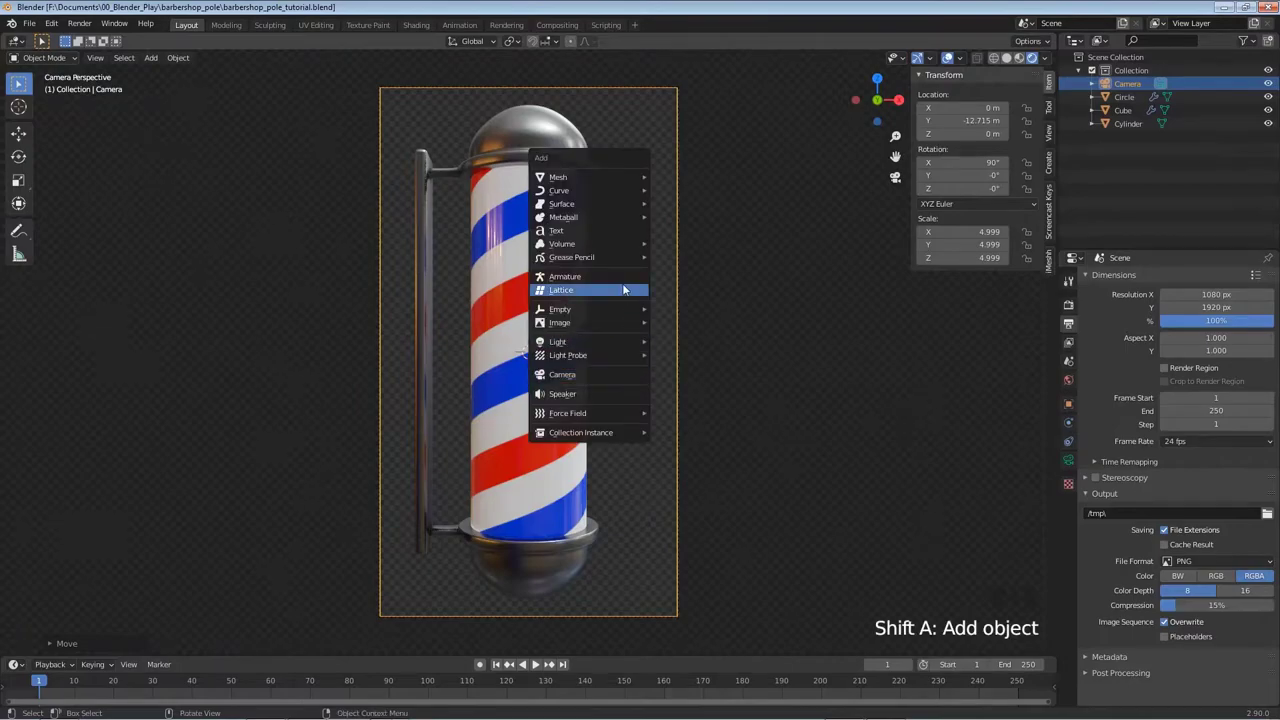
mouse_move(603, 179)
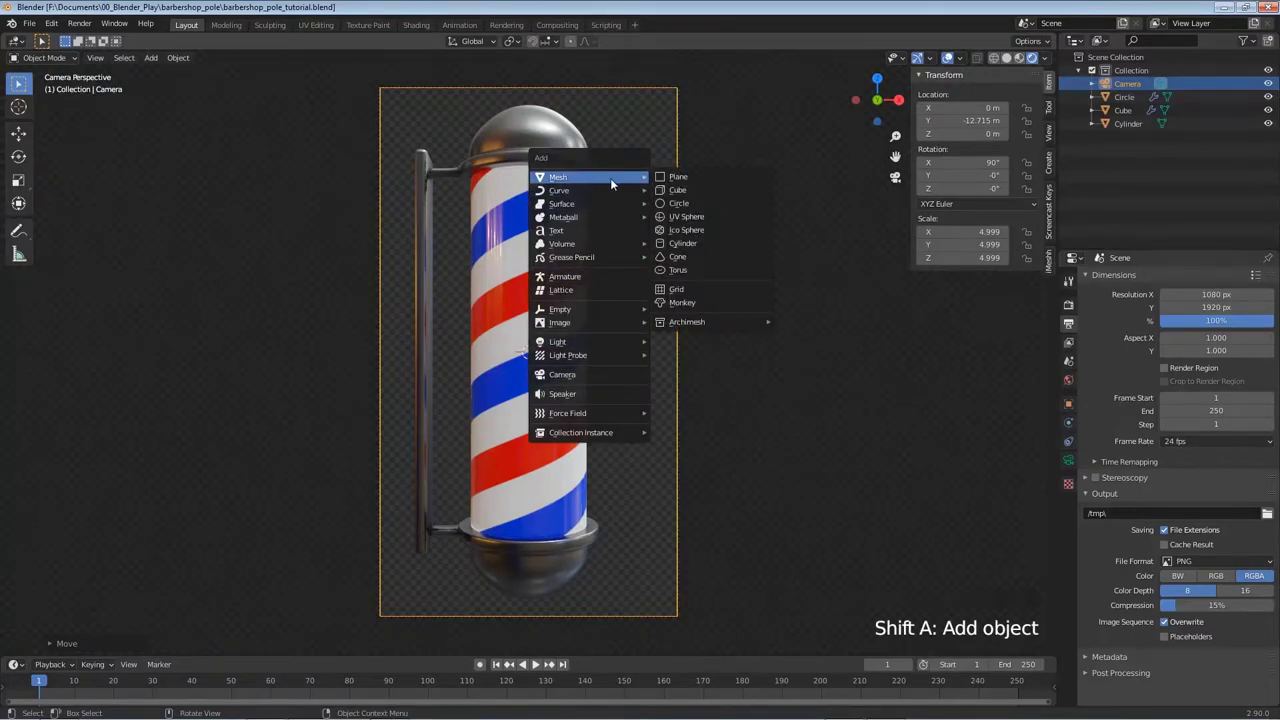
left_click(677, 180)
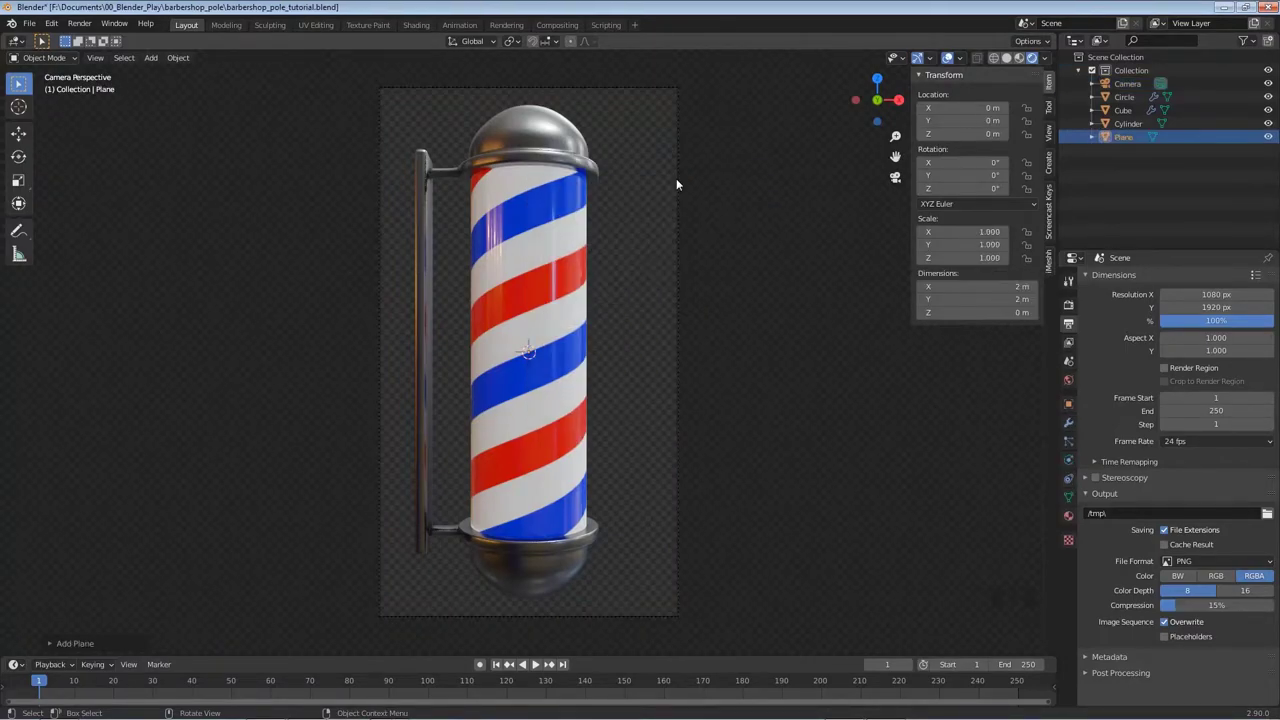
key("s")
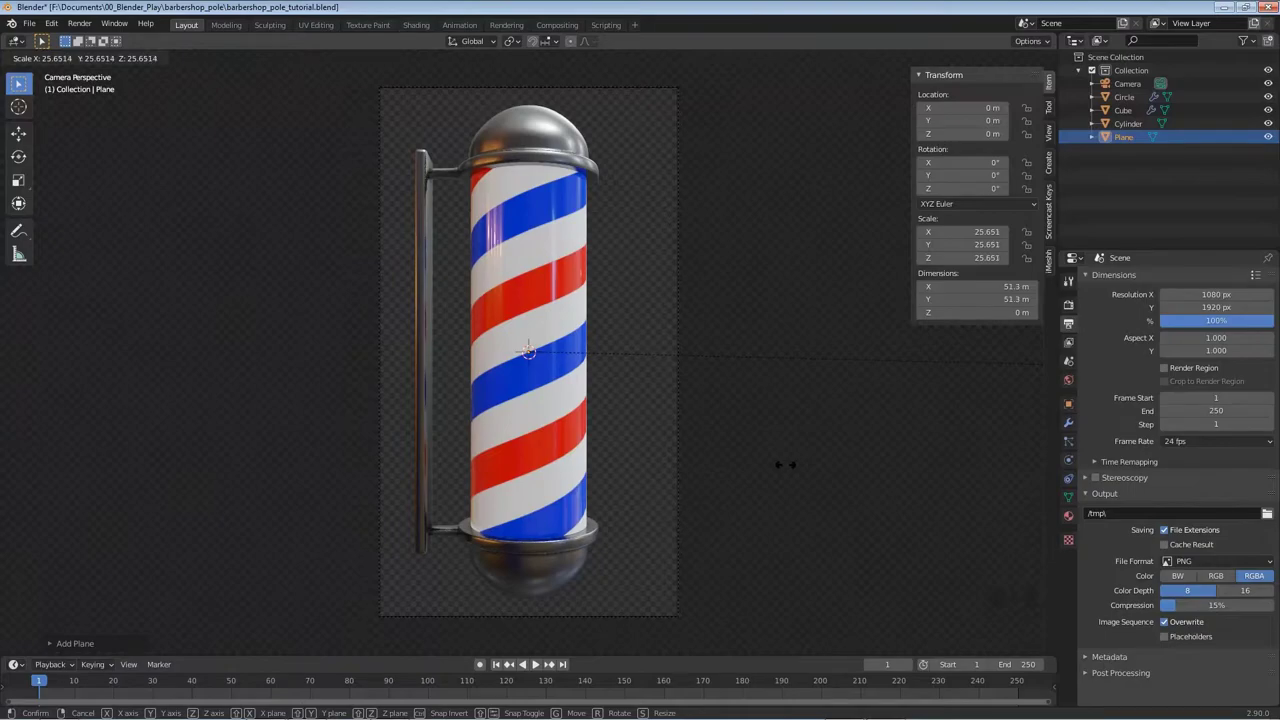
key("Escape")
middle_click_drag(692, 391, 635, 436)
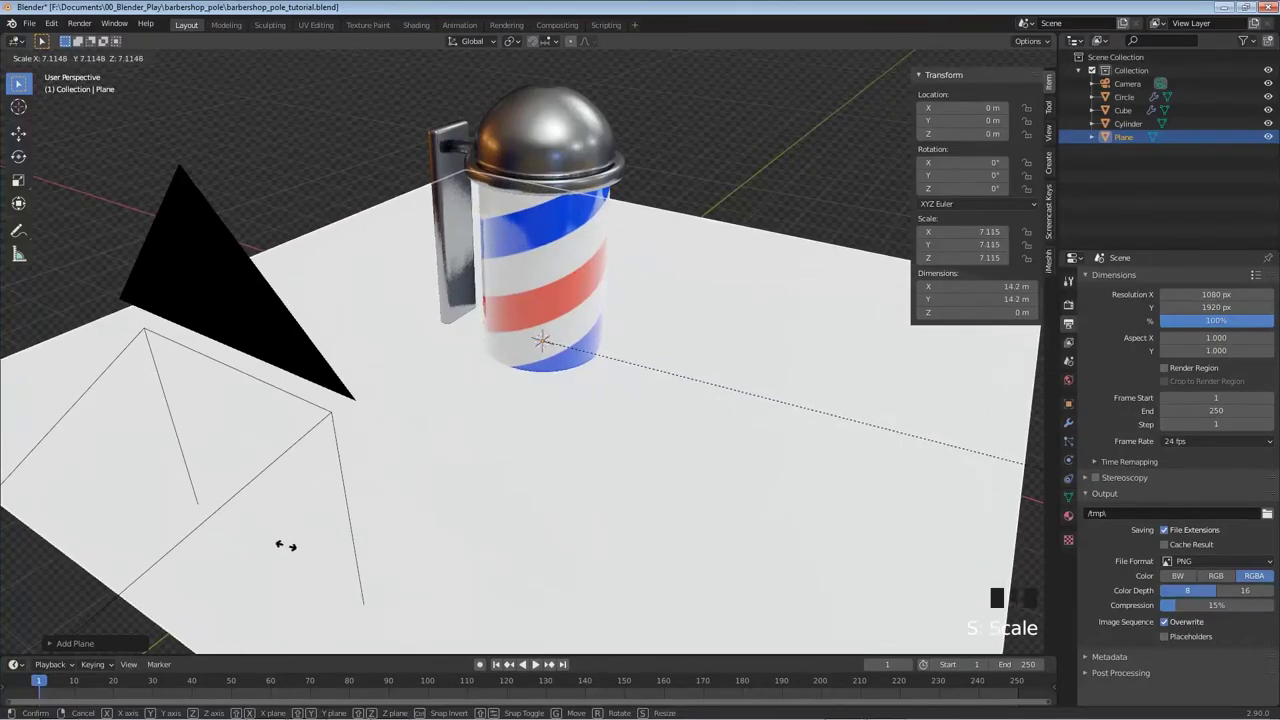
left_click(286, 543)
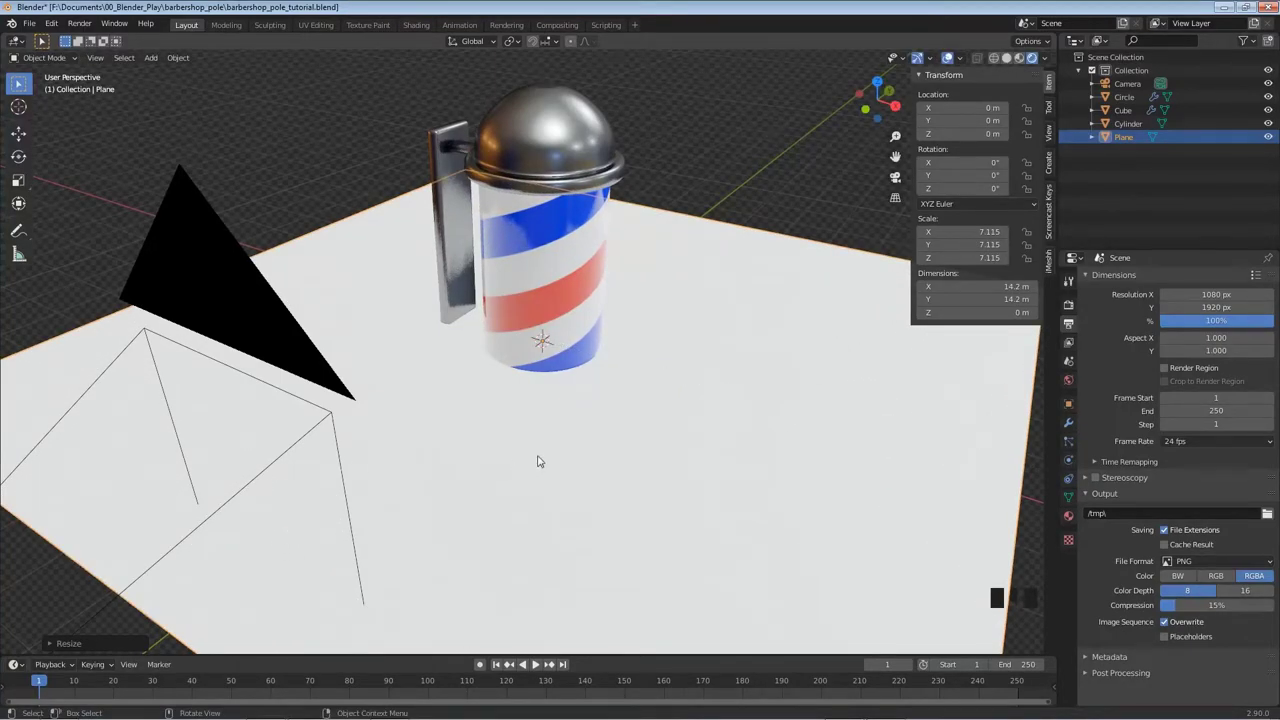
key("r")
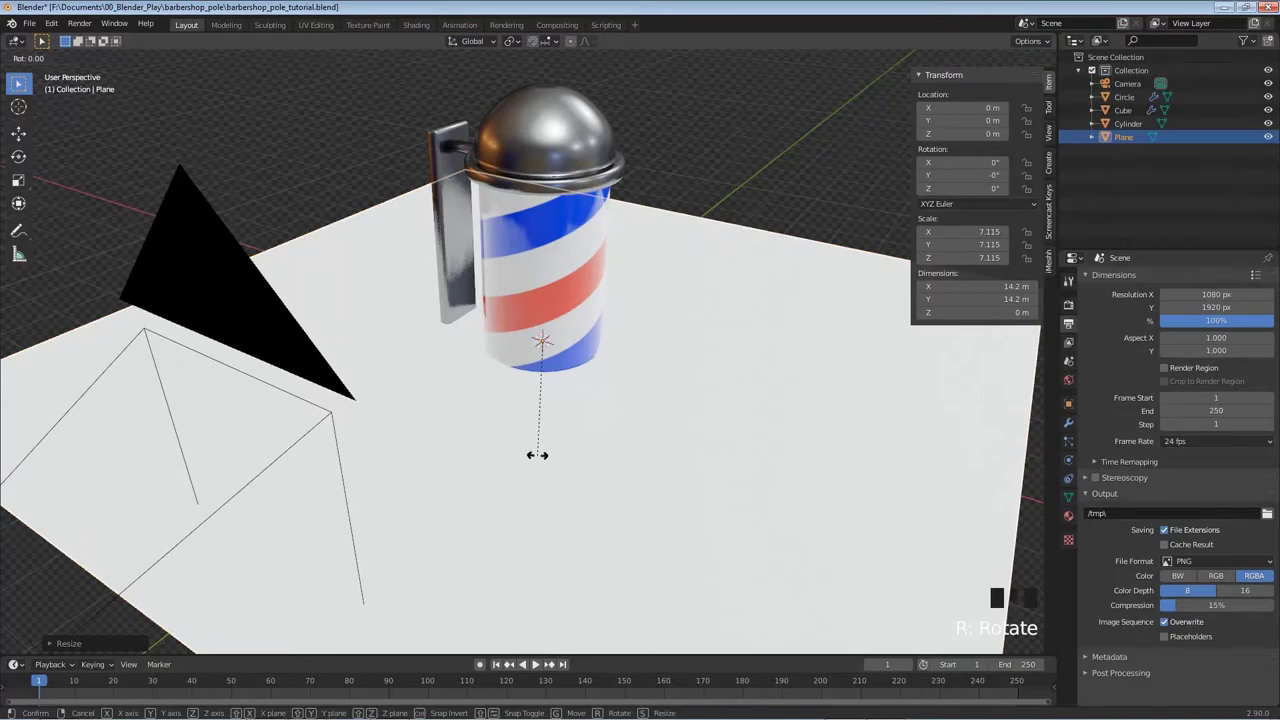
key("x")
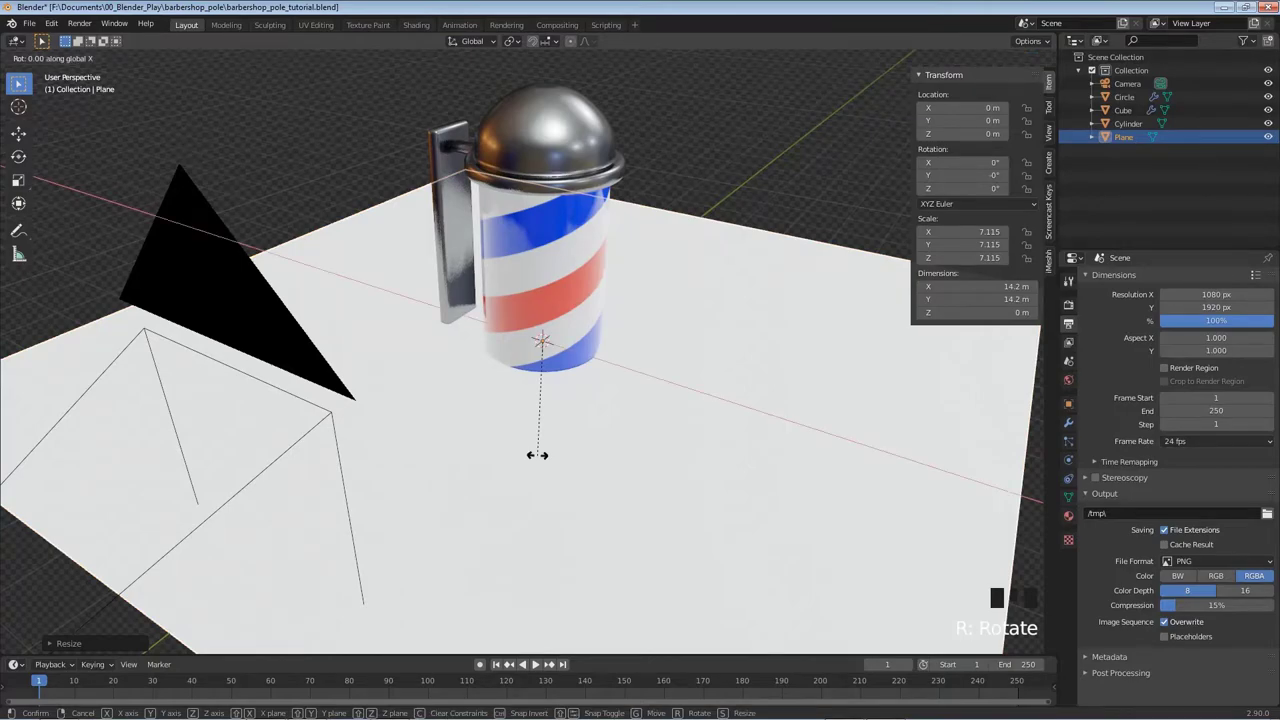
type("-90")
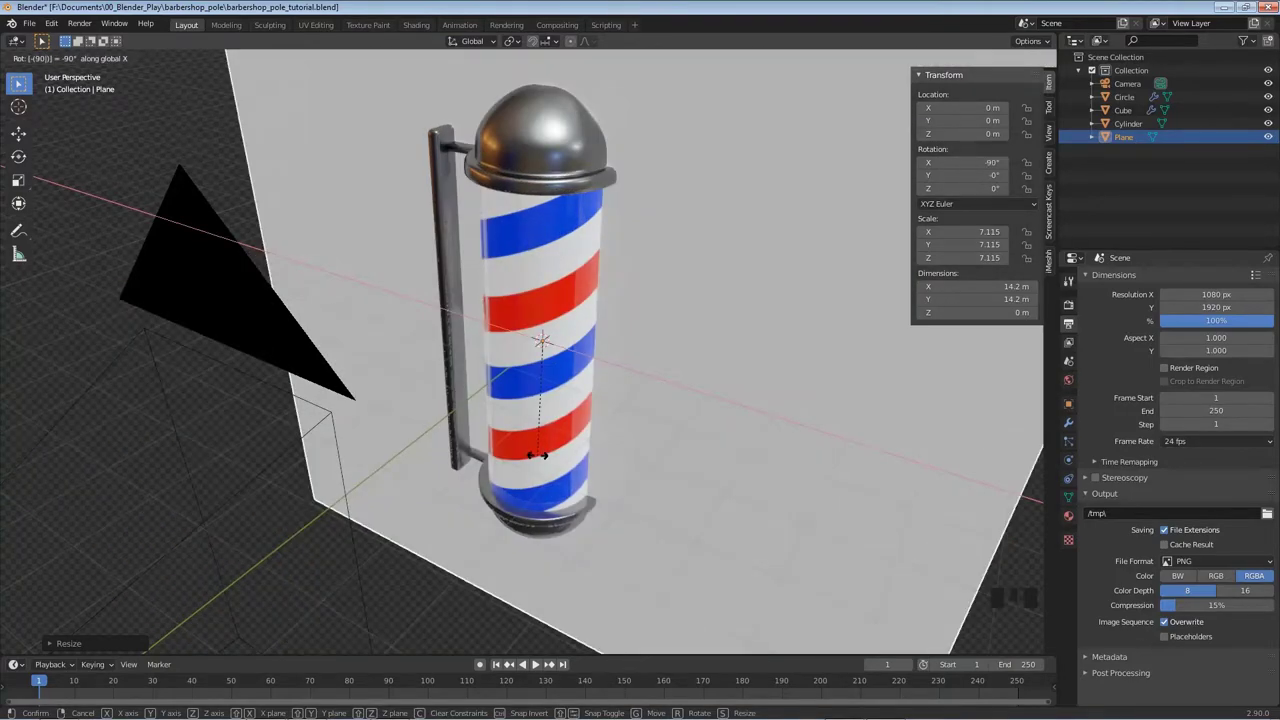
key("Escape")
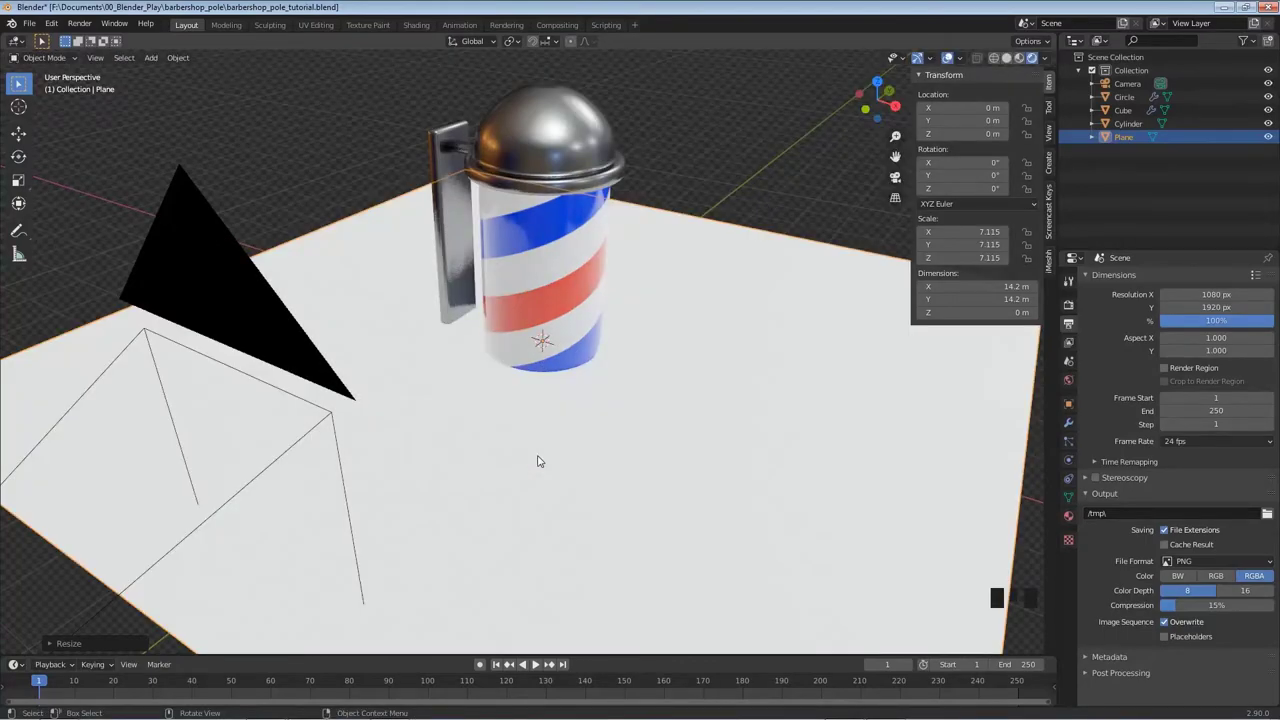
Rotate the plane 90° about Y and move it along X to about -1.906 m, beside the pole's mounting bracket.
type("ry90")
key("Return")
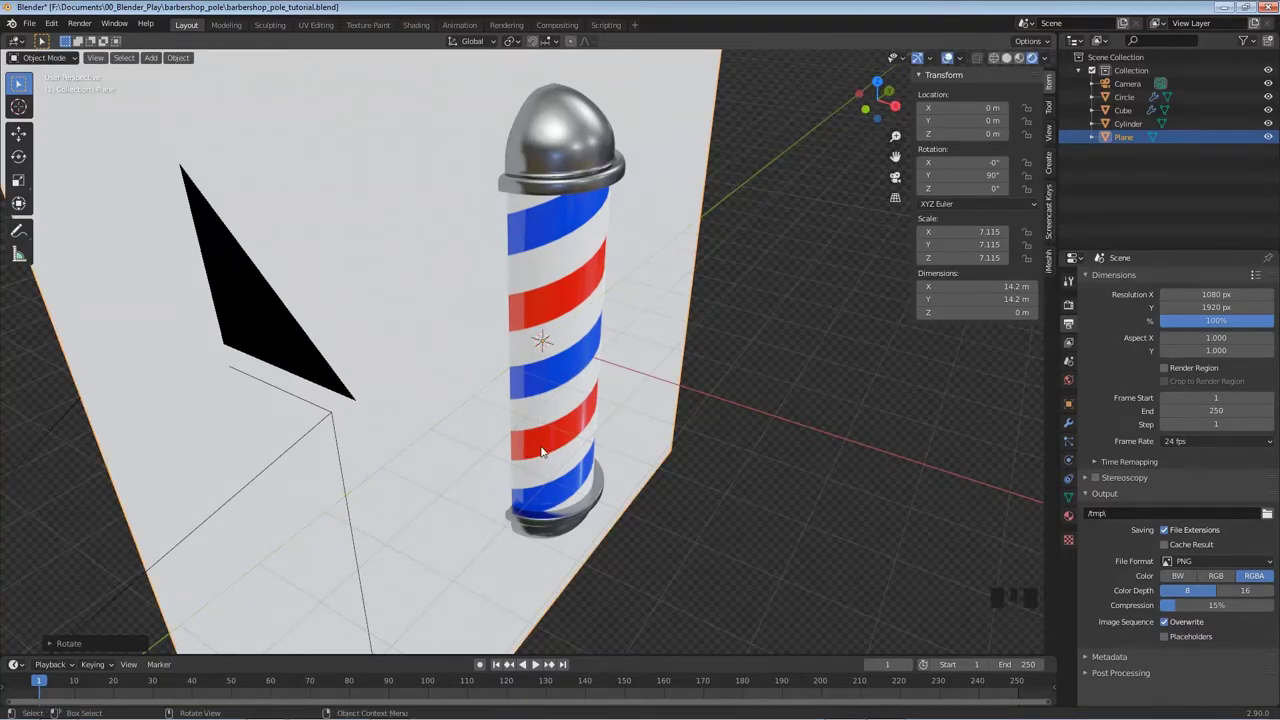
key("KP_1")
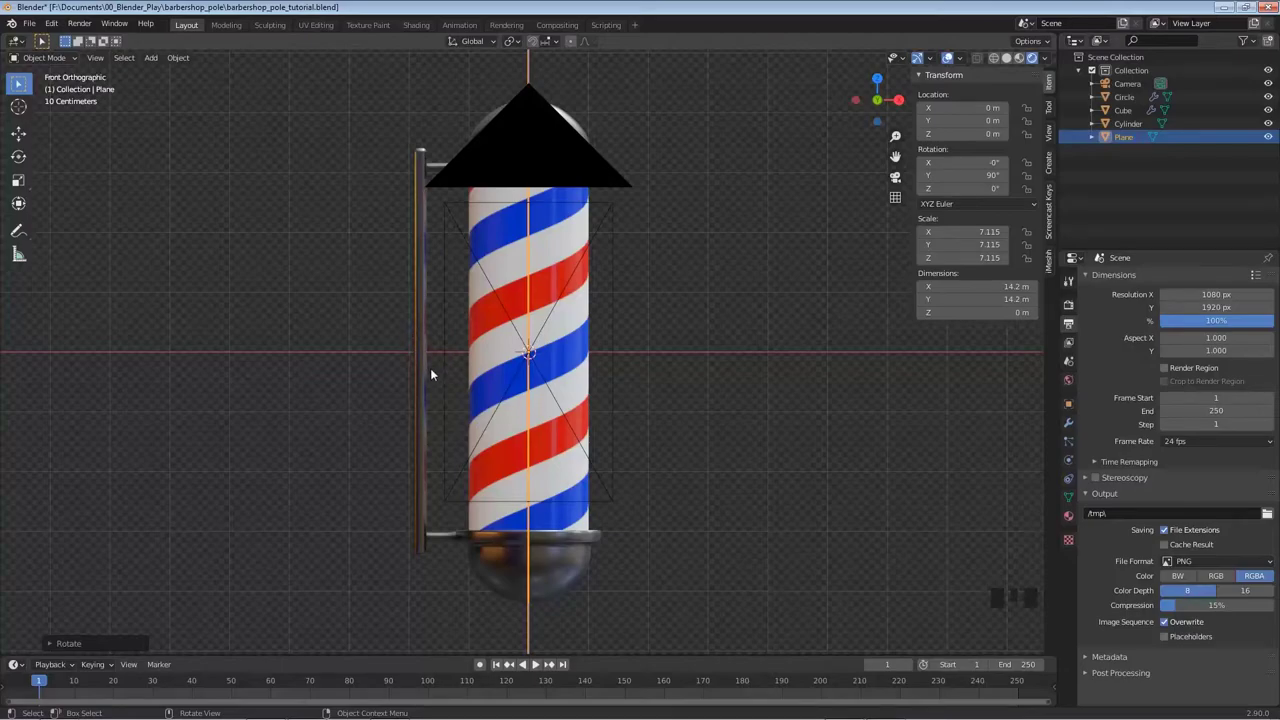
key("g")
key("x")
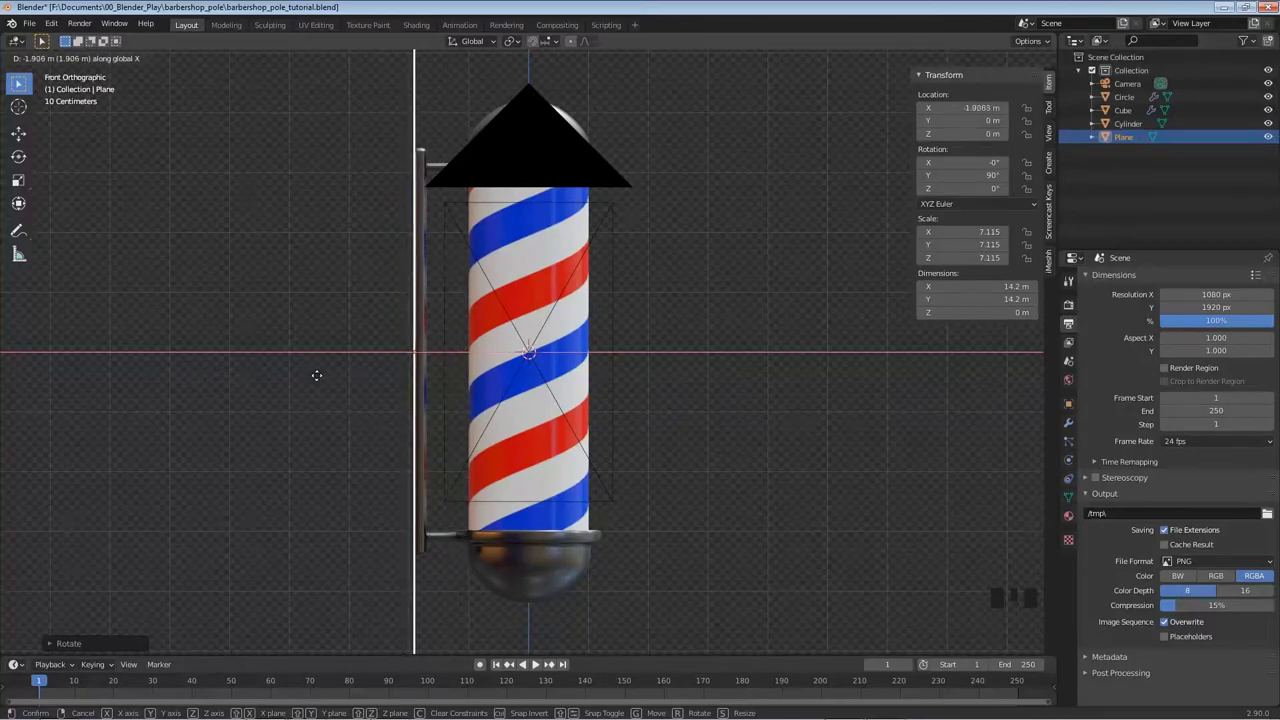
left_click(316, 375)
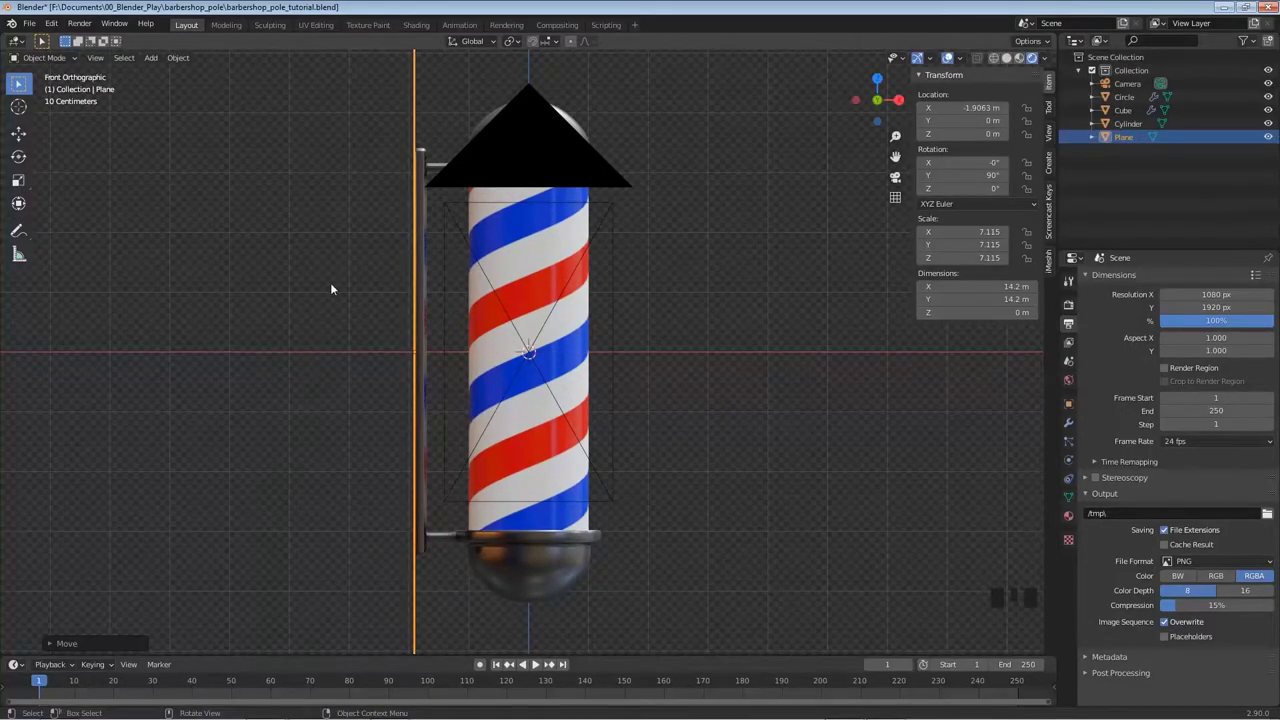
Nudge the plane along X to about -1.915 m so it sits just behind the mounting bracket.
scroll(330, 282, "up", 5)
middle_click_drag(241, 353, 402, 346, "shift")
key("g")
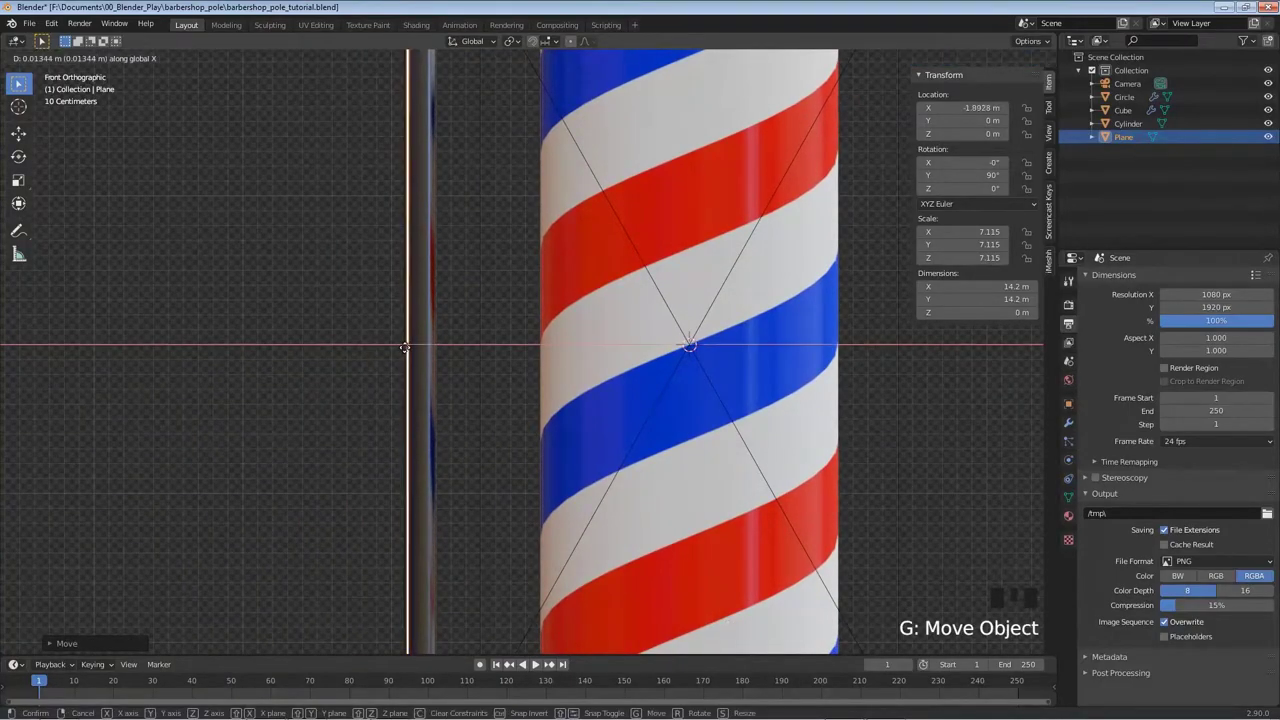
key("x")
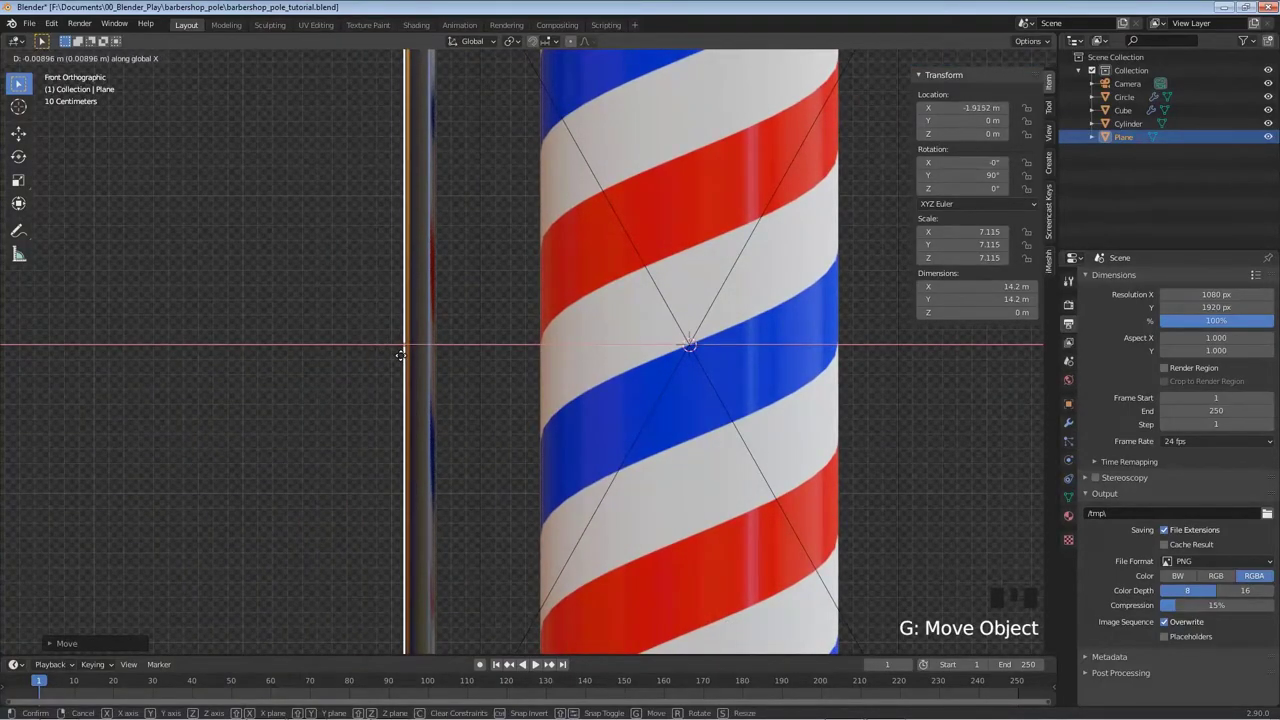
left_click(403, 352)
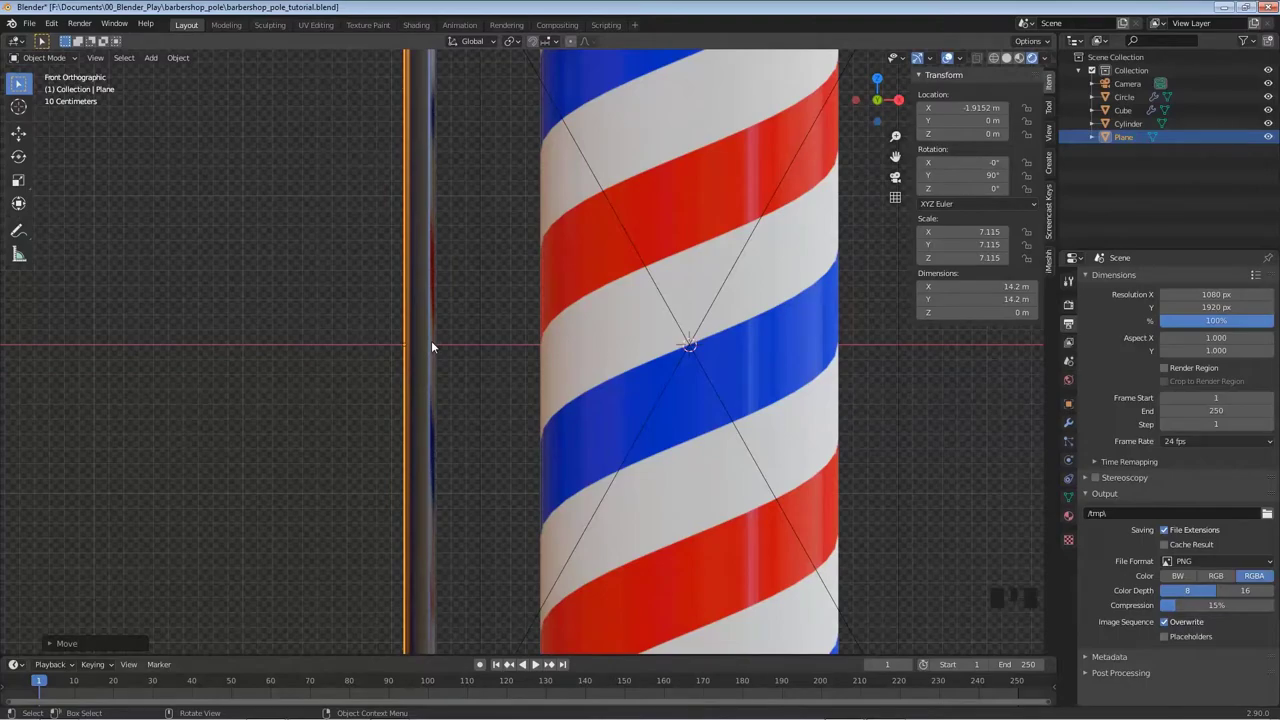
Looking through the camera, scale the plane up to about 14.7 m per side.
key("KP_0")
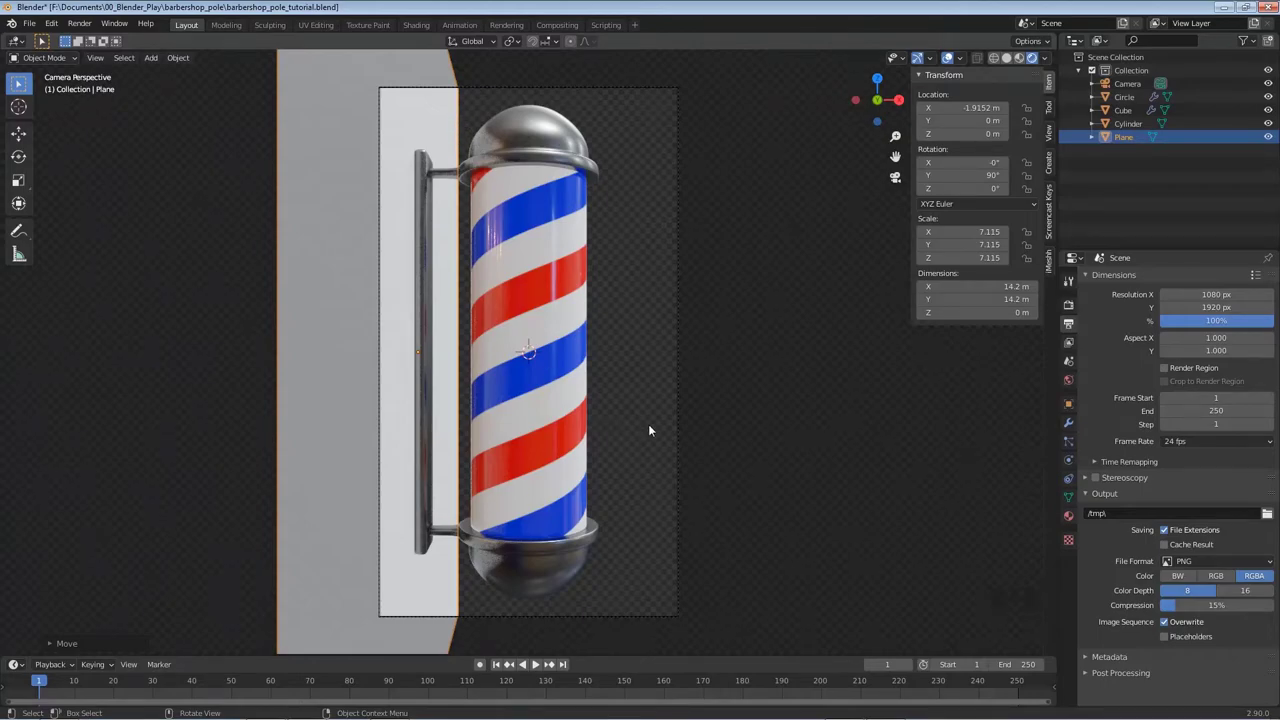
key("s")
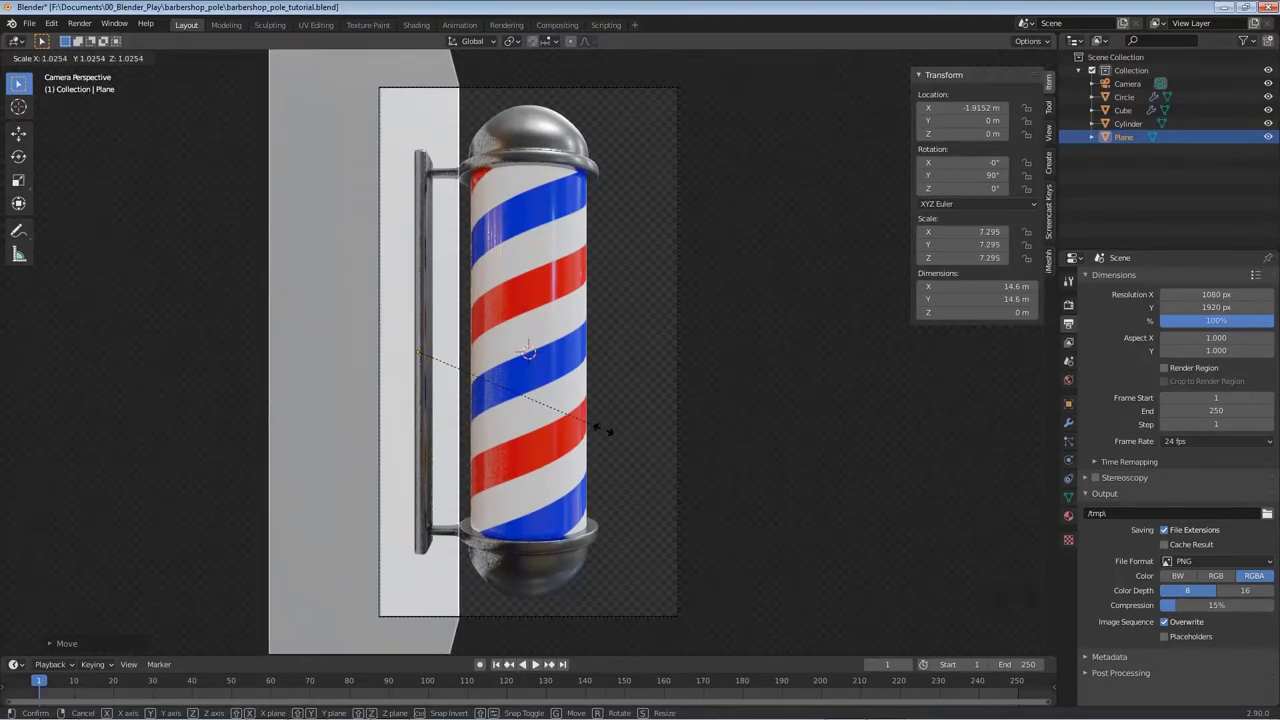
left_click(603, 430)
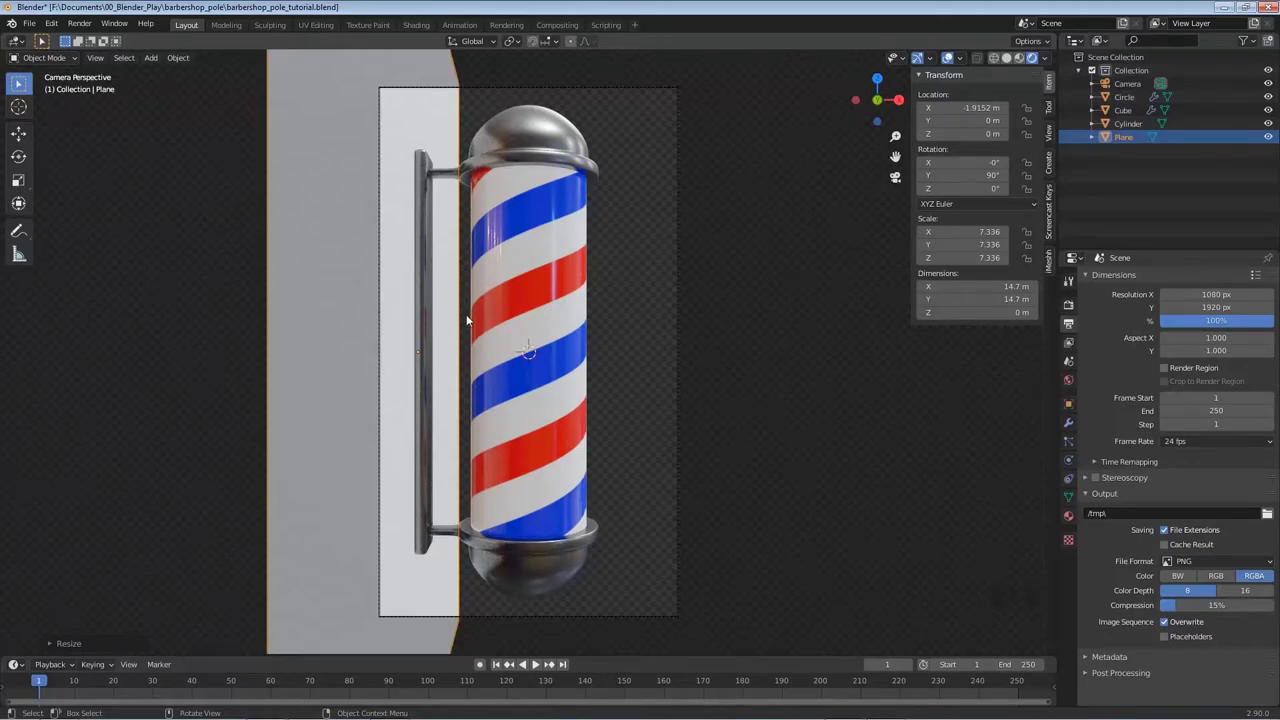
Move the plane along Y to about -2.18 m in the camera view and save the file.
key("g")
key("y")
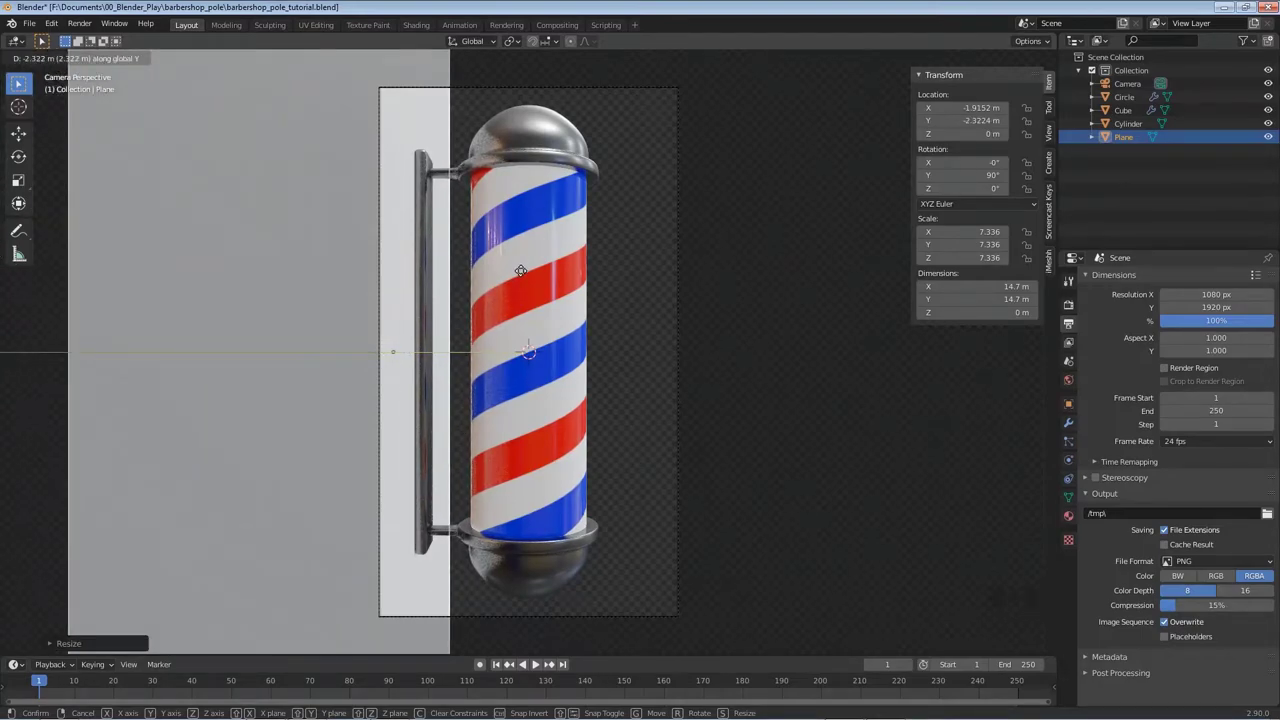
left_click(456, 314)
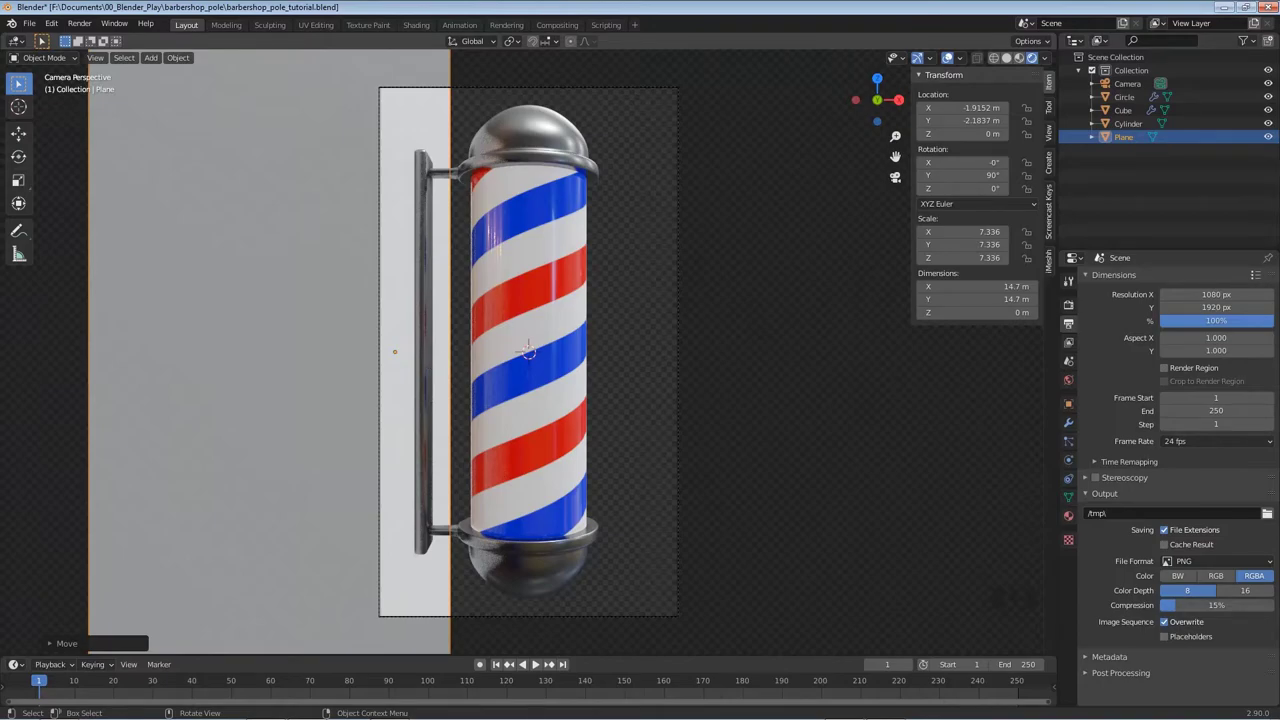
key("ctrl+s")
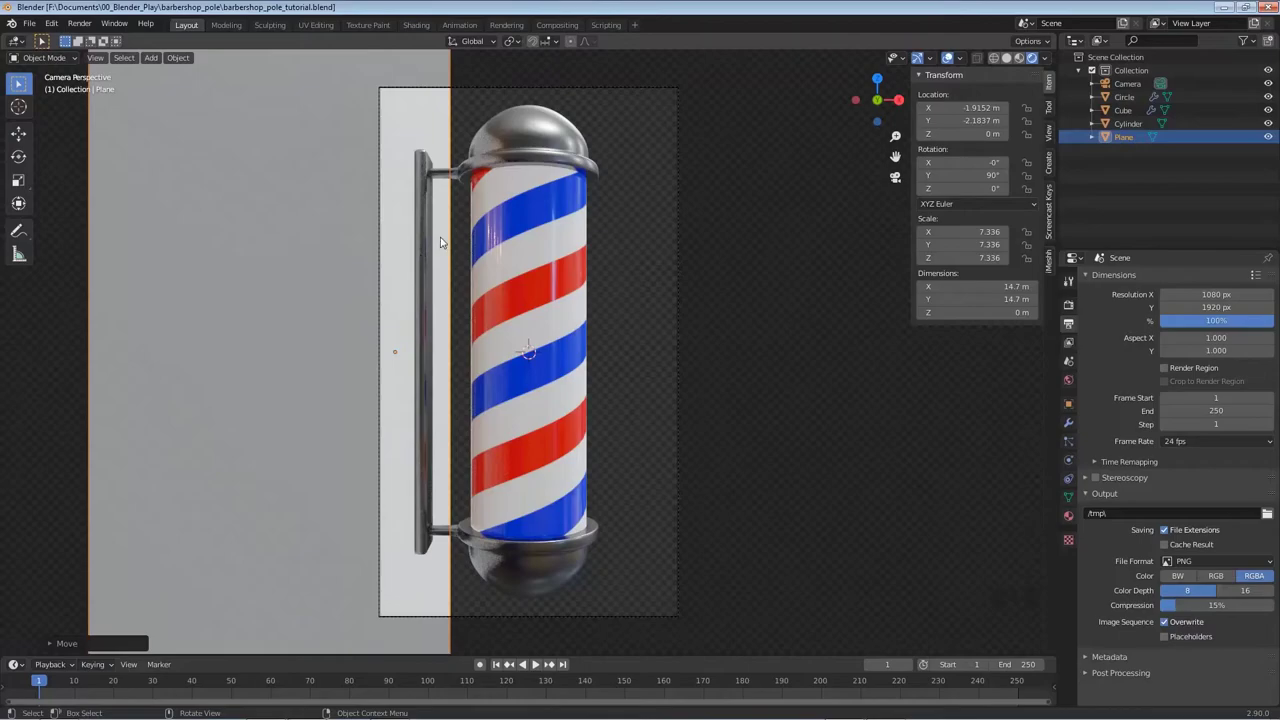
Create a new material for the plane in the Shading workspace and place an Image Texture node beside the Principled BSDF.
left_click(414, 25)
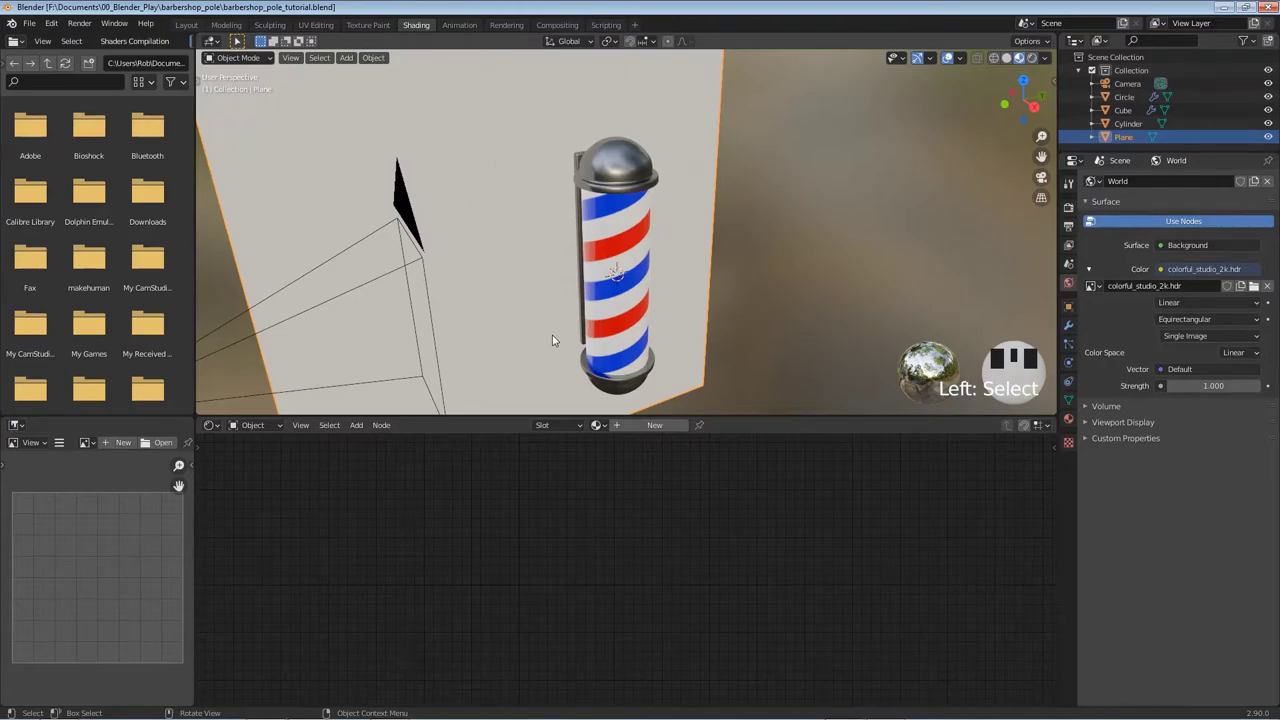
double_click(653, 425)
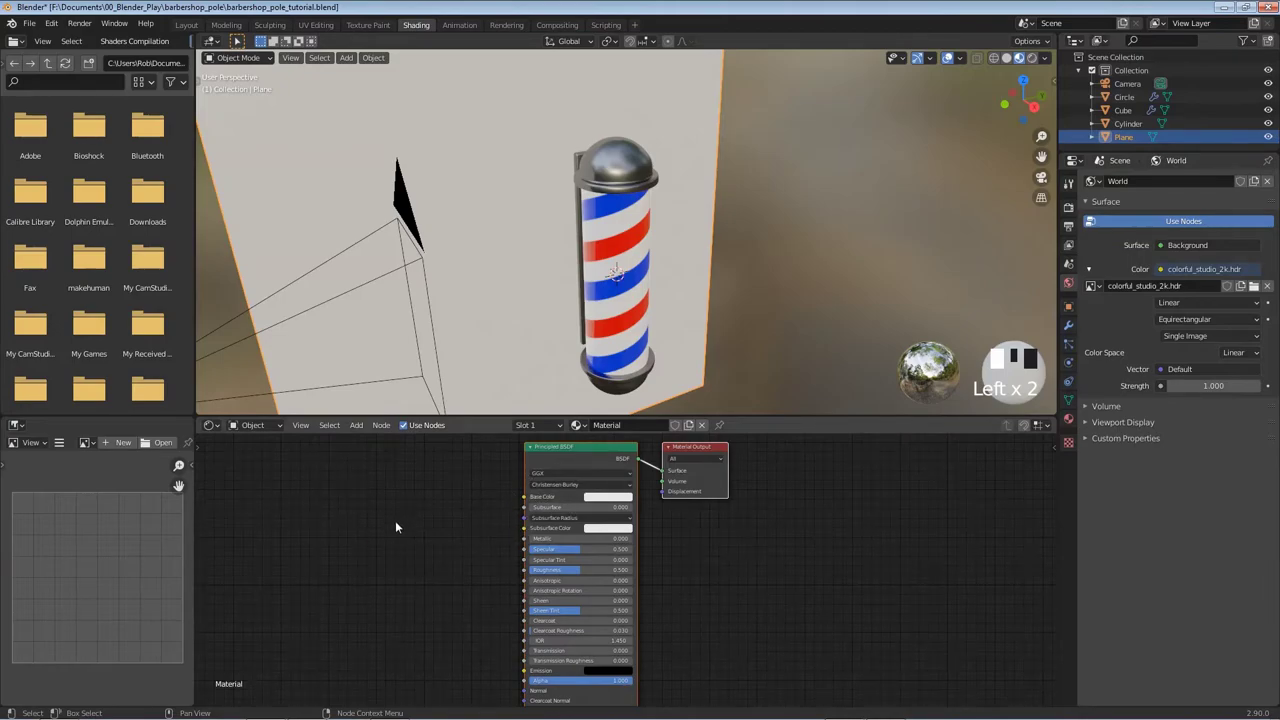
key("shift+a")
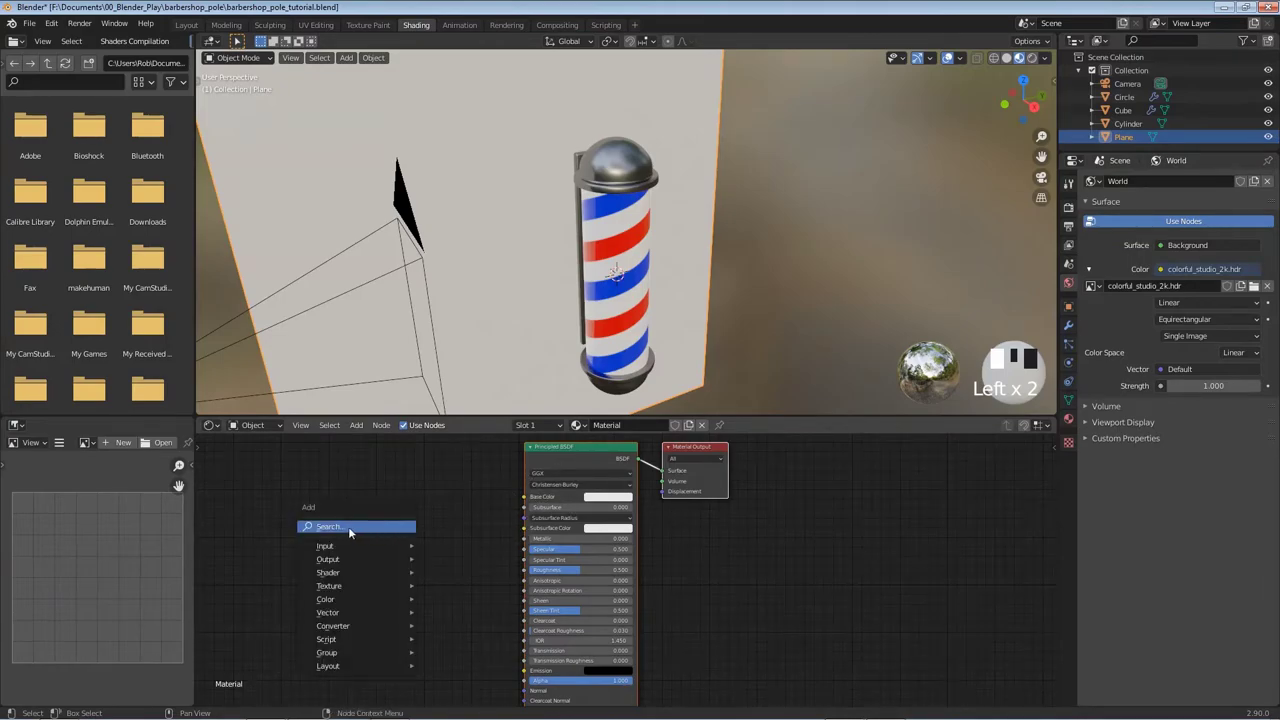
left_click(350, 531)
type("imag")
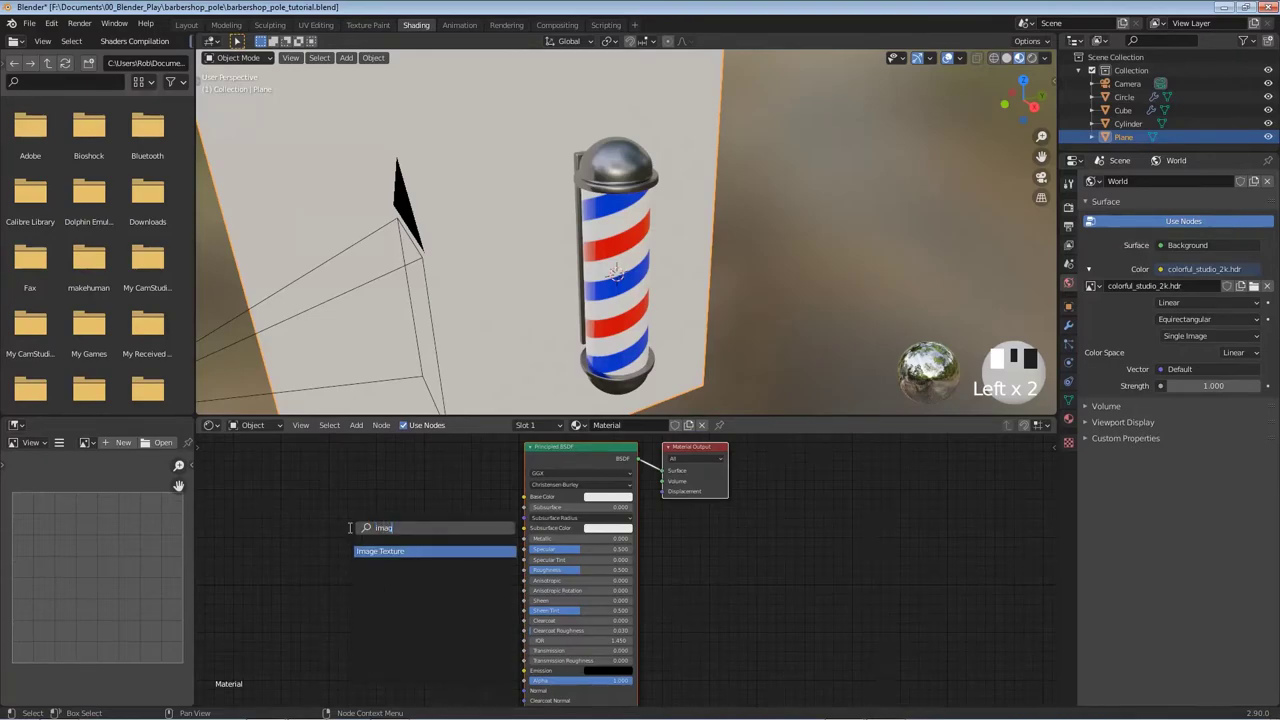
key("Return")
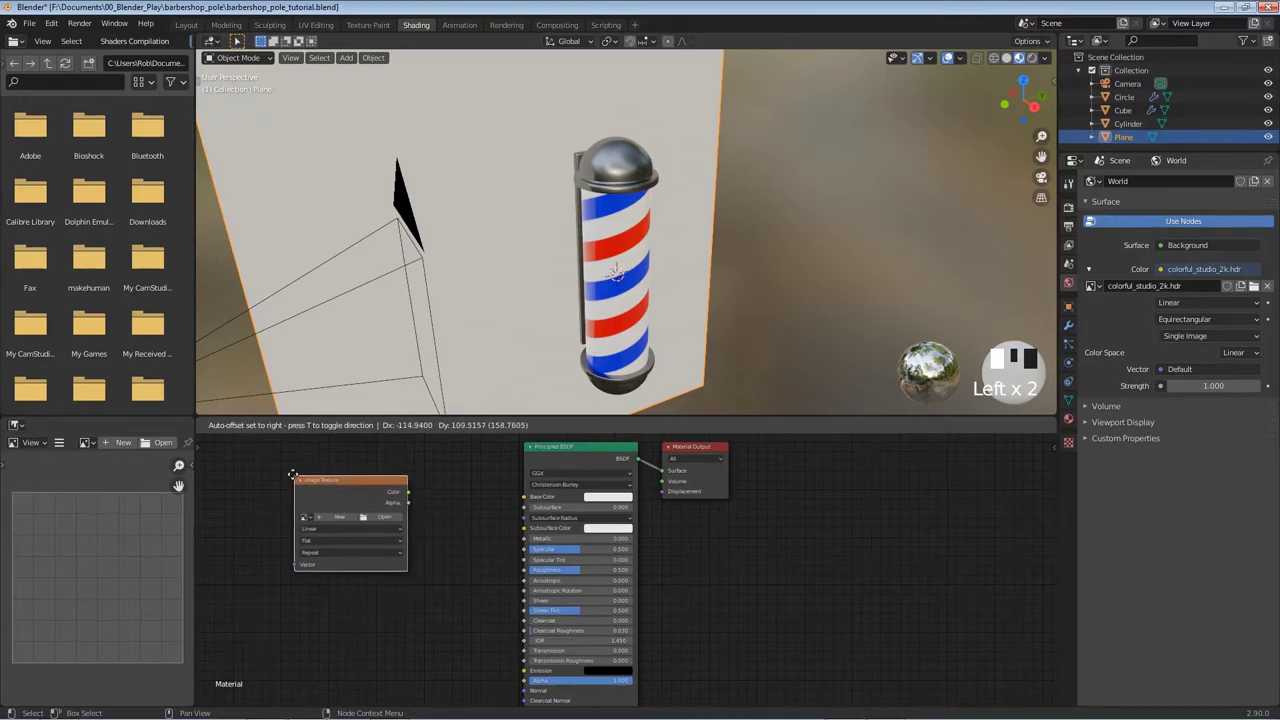
left_click(287, 471)
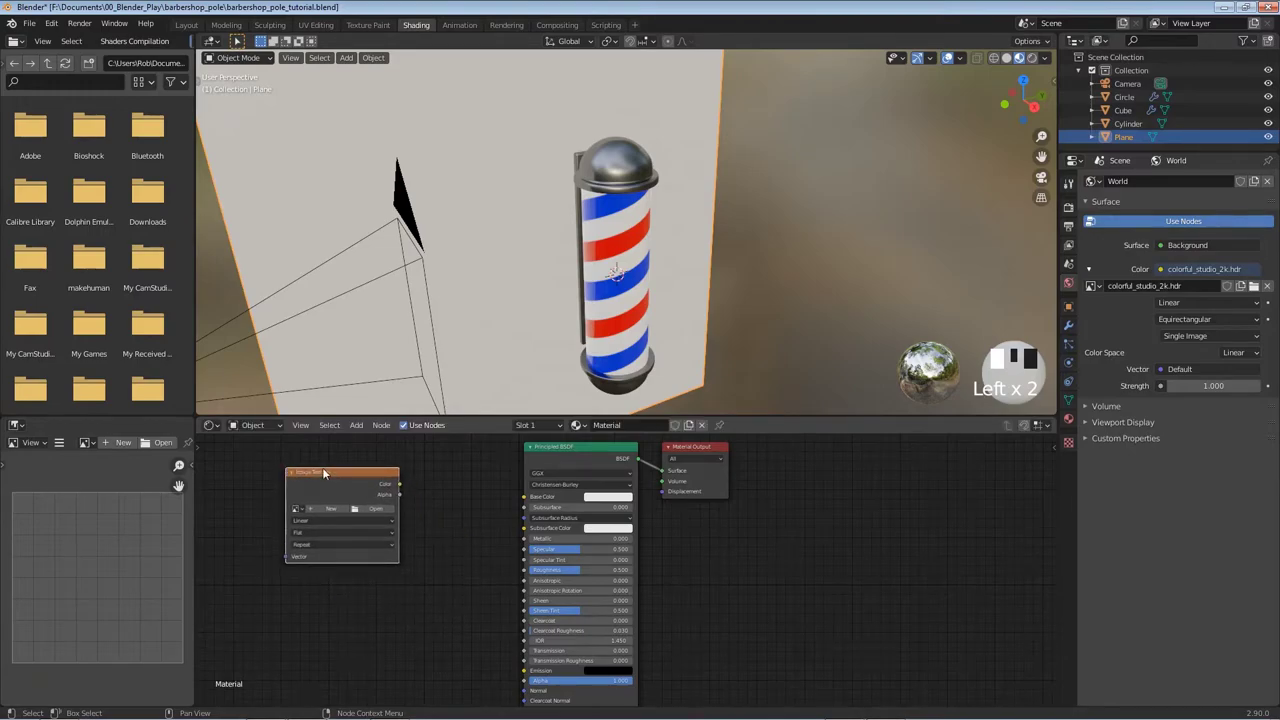
Load factory_brick_diff_2k.png from the assets folder into the Image Texture node and connect its Color to Base Color.
left_click(373, 510)
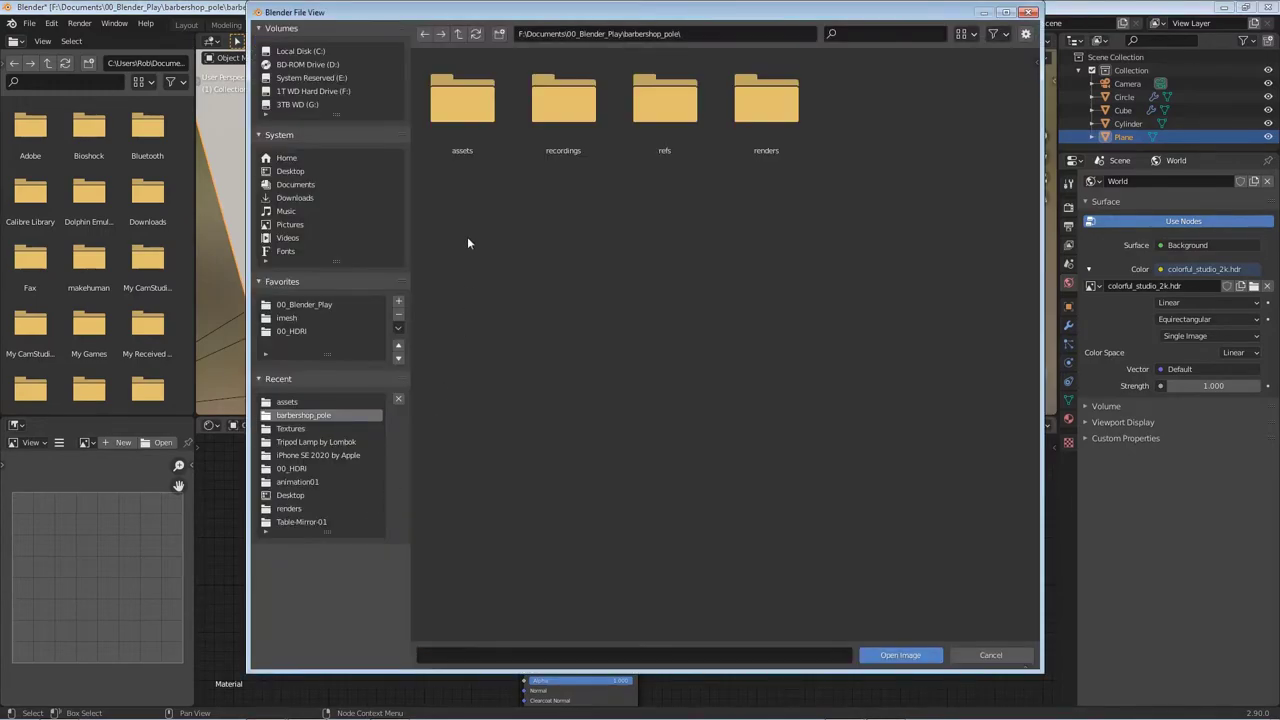
double_click(476, 118)
left_click(657, 130)
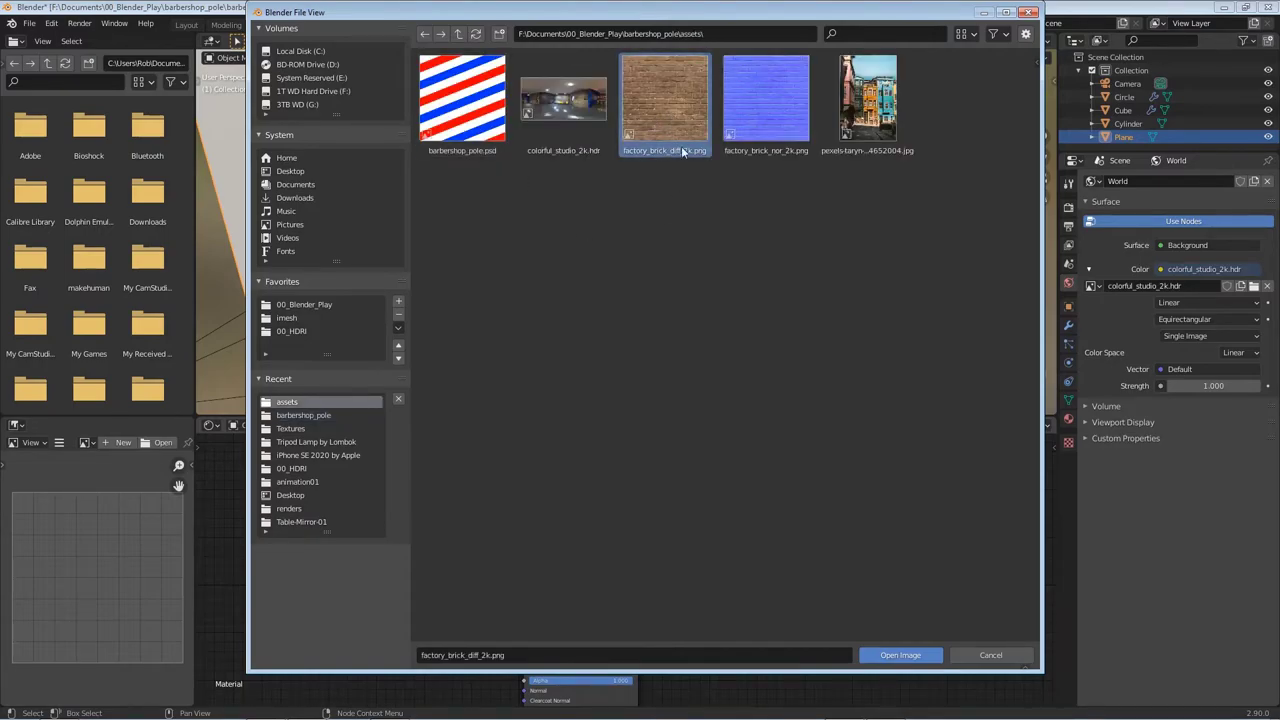
double_click(665, 108)
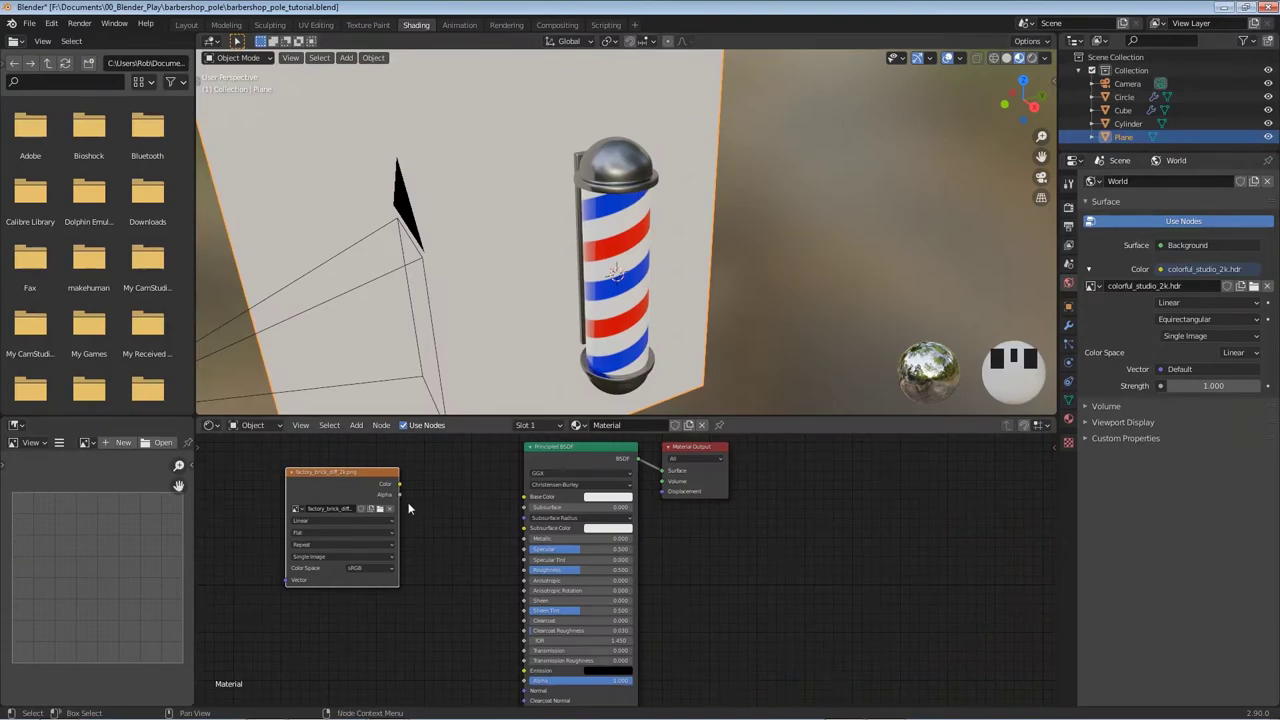
left_click_drag(400, 486, 524, 497)
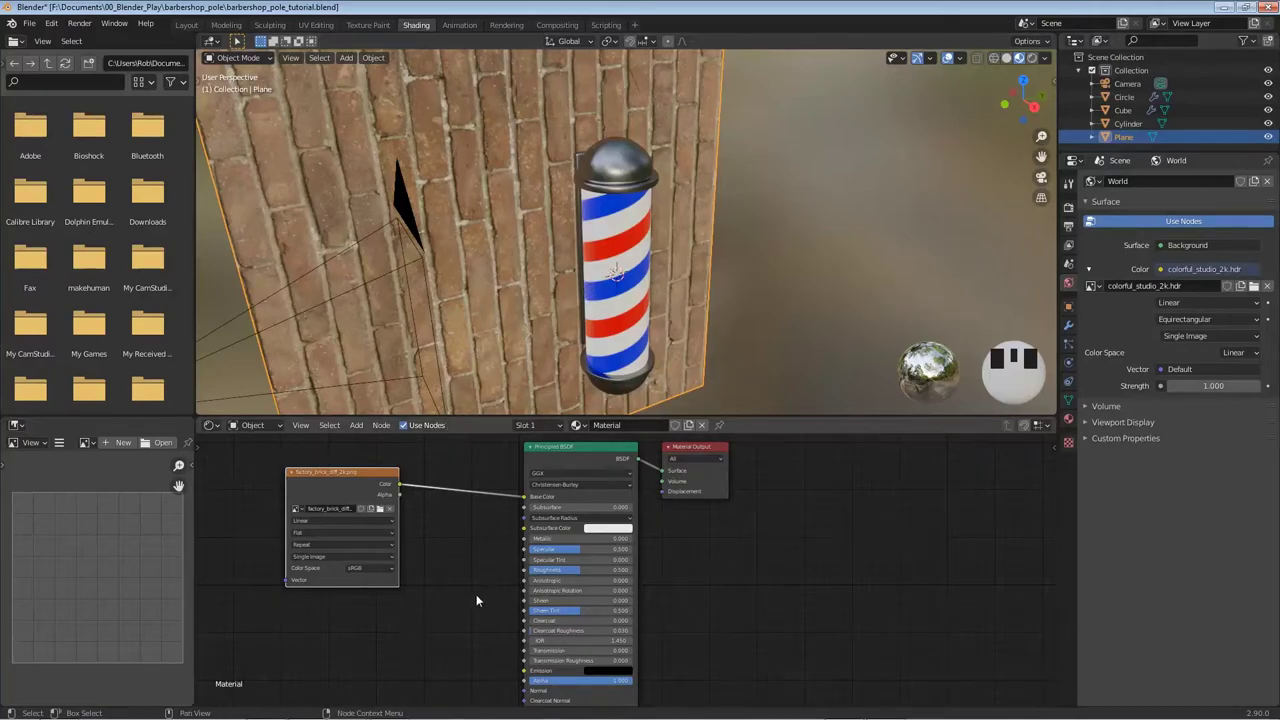
Duplicate the brick texture node below the original and load factory_brick_nor_2k.png into the copy.
left_click(326, 483)
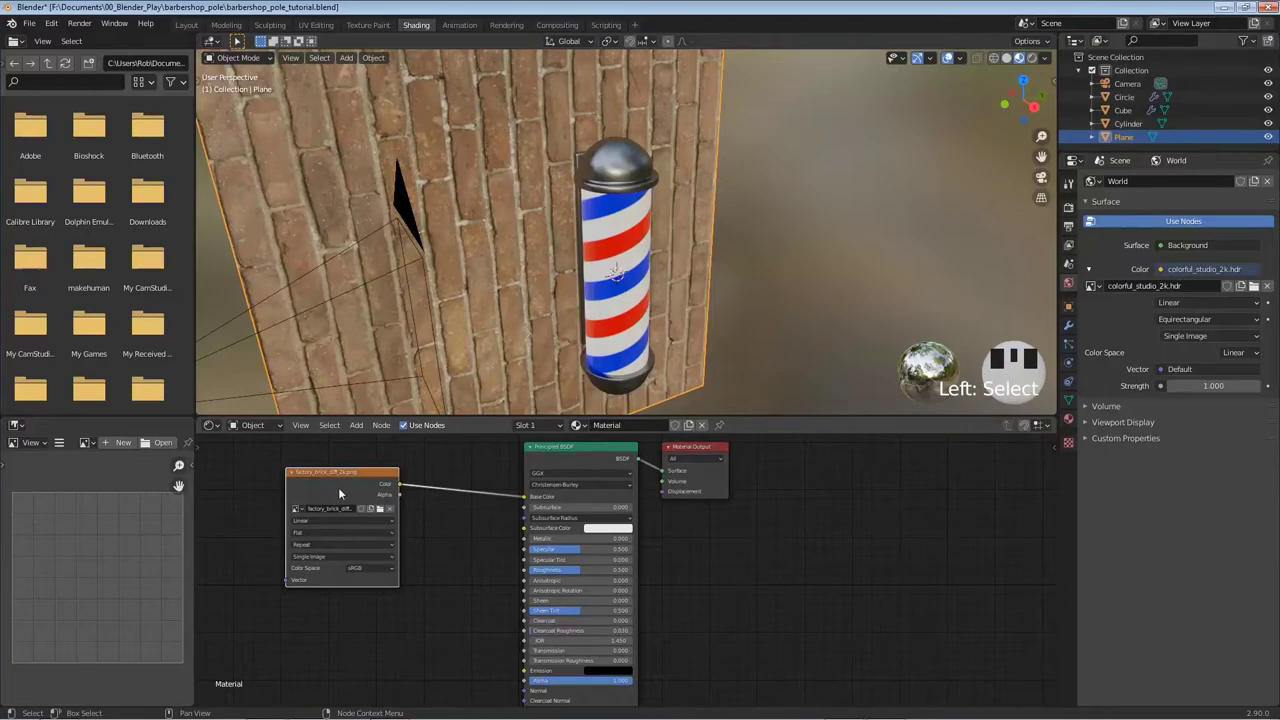
key("shift+d")
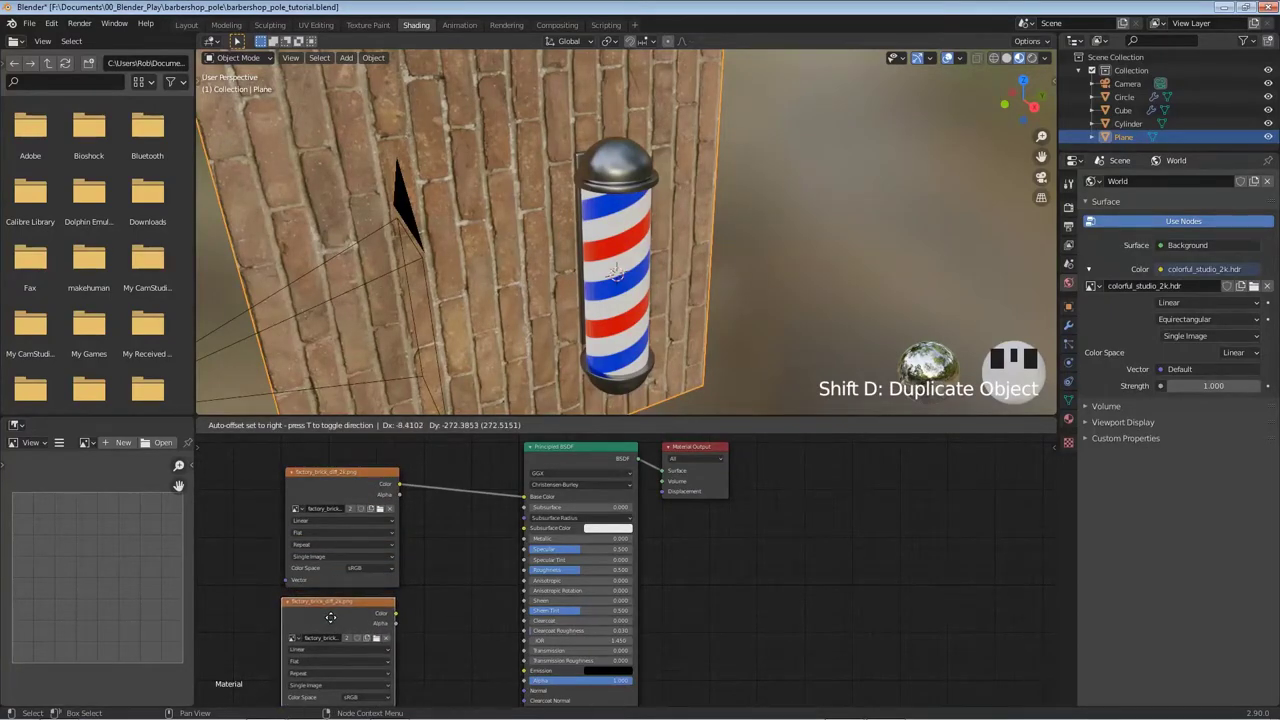
left_click(330, 617)
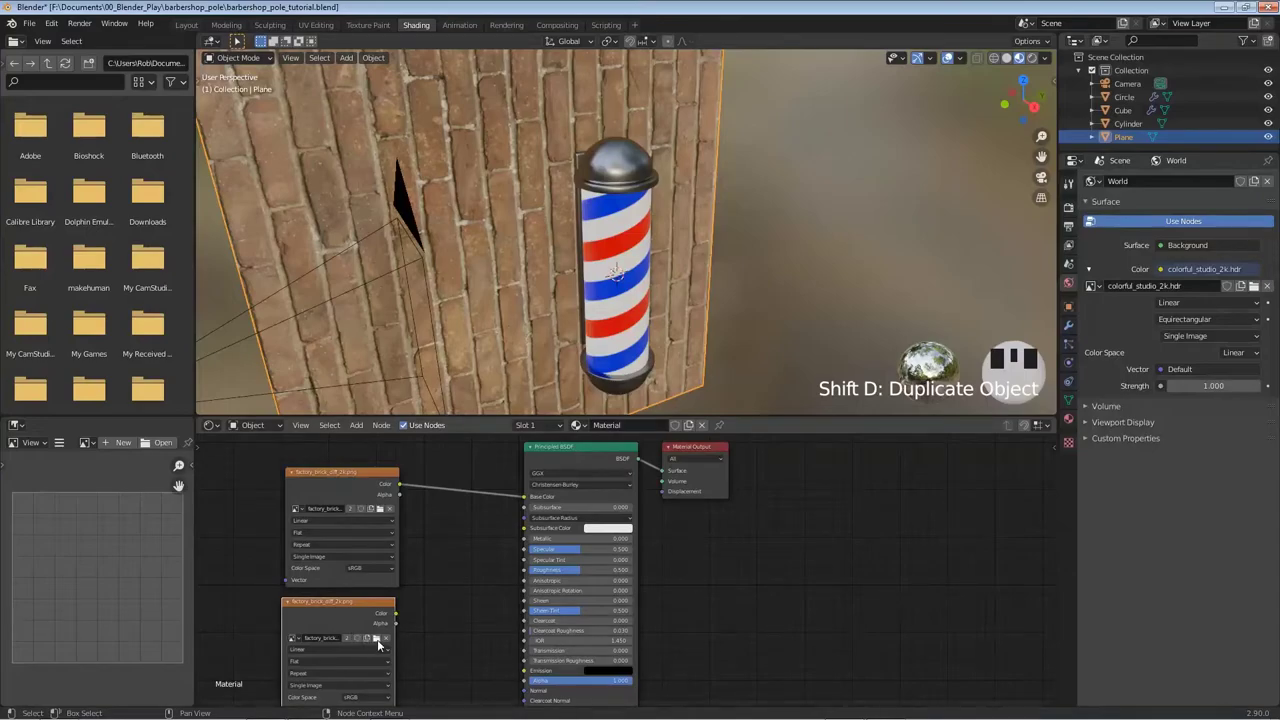
left_click(377, 639)
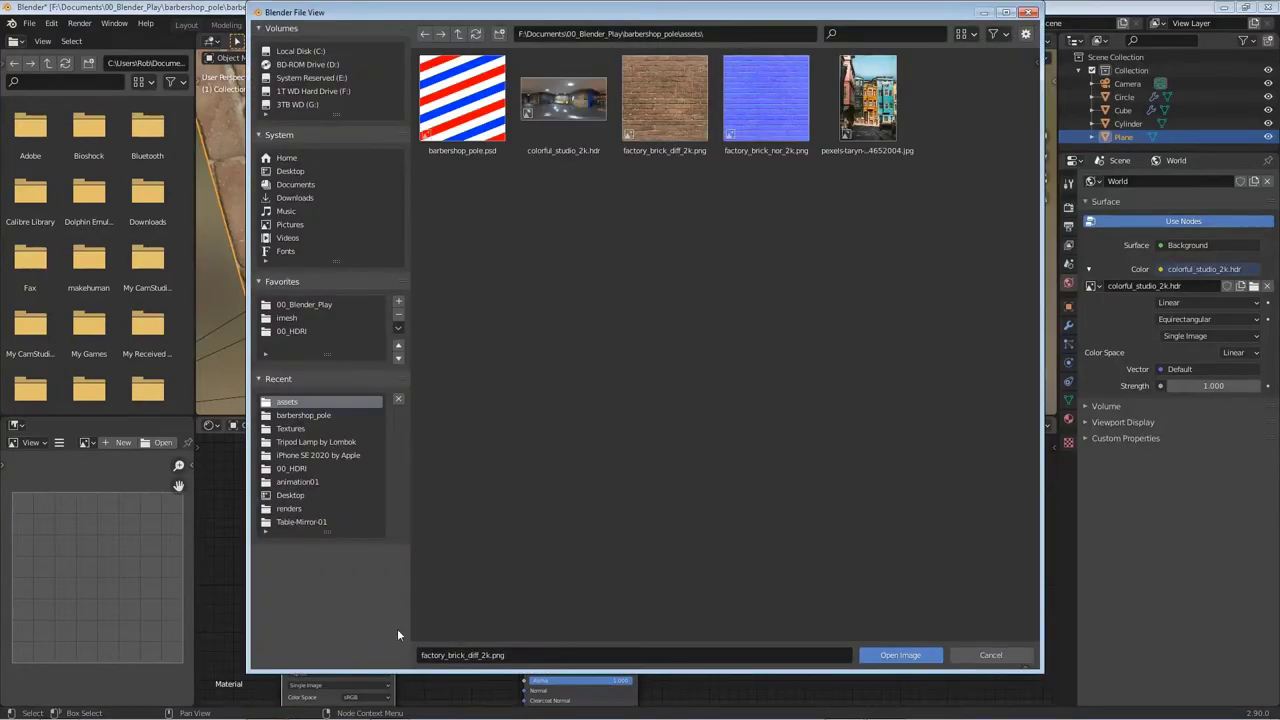
left_click(760, 120)
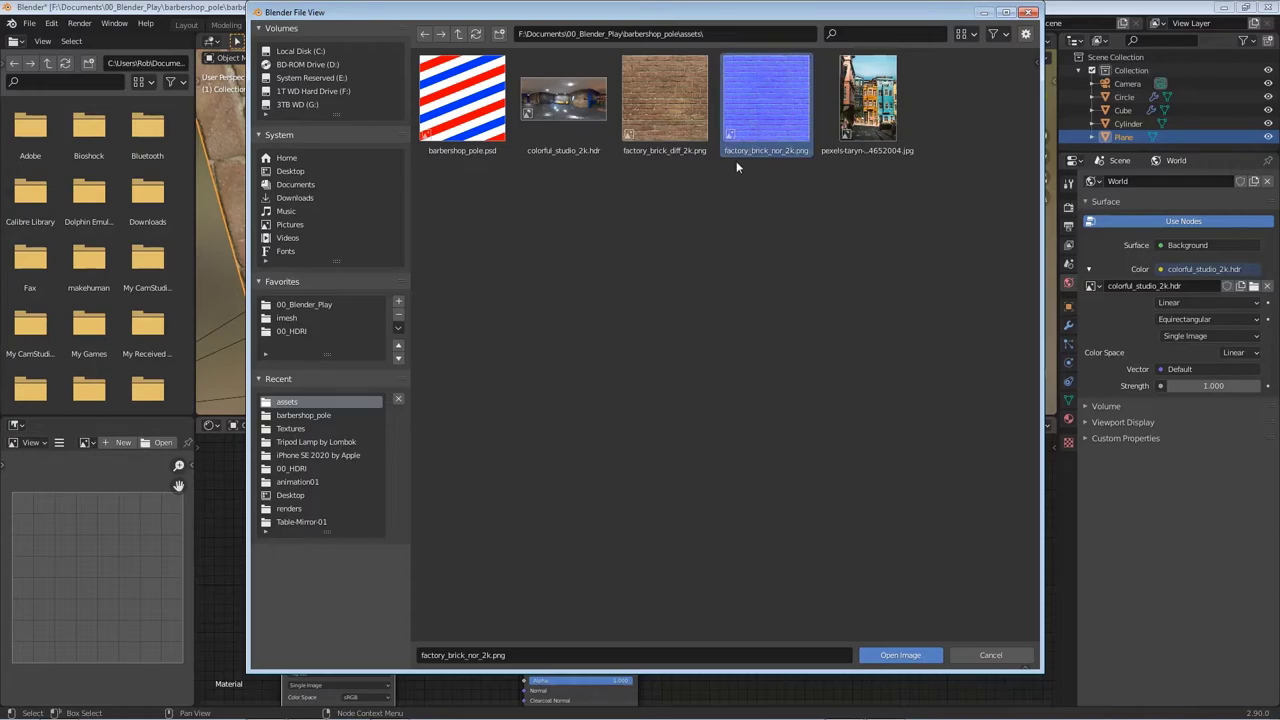
double_click(759, 106)
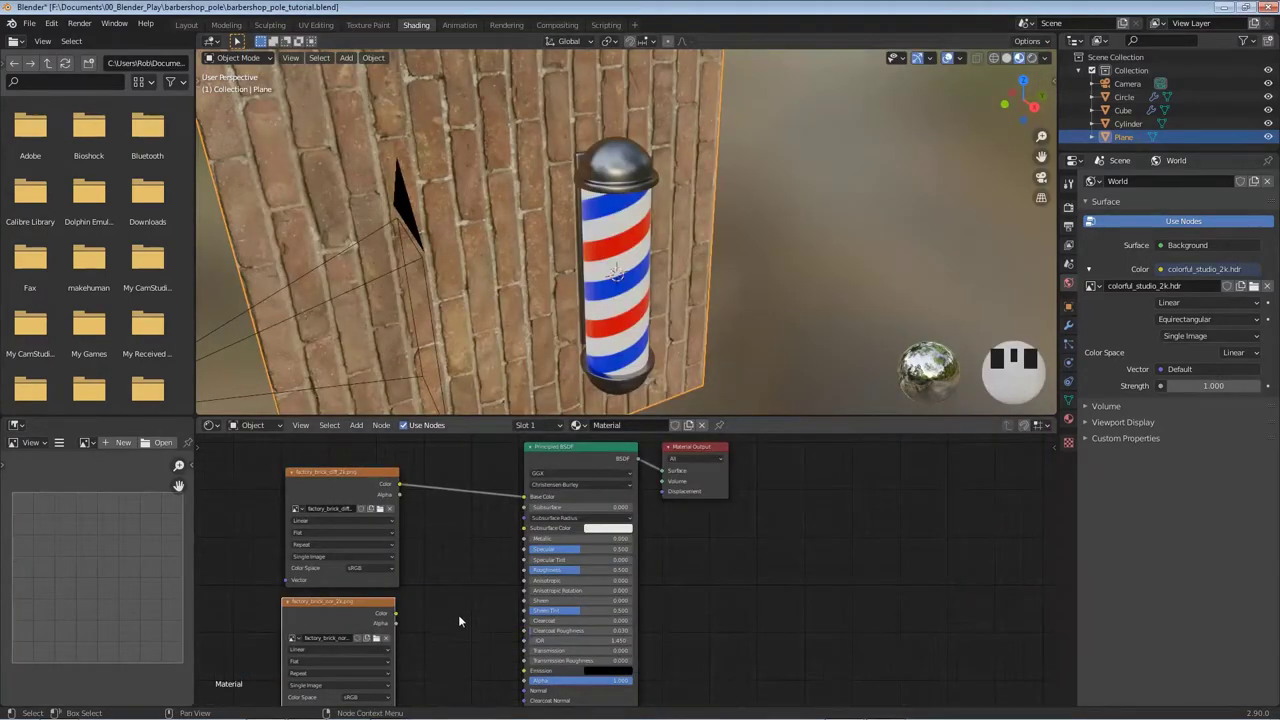
Connect the normal texture's Color to the Principled BSDF's Normal input and insert a Normal Map node into that link.
middle_click_drag(462, 618, 512, 557, "shift")
left_click_drag(449, 546, 579, 627)
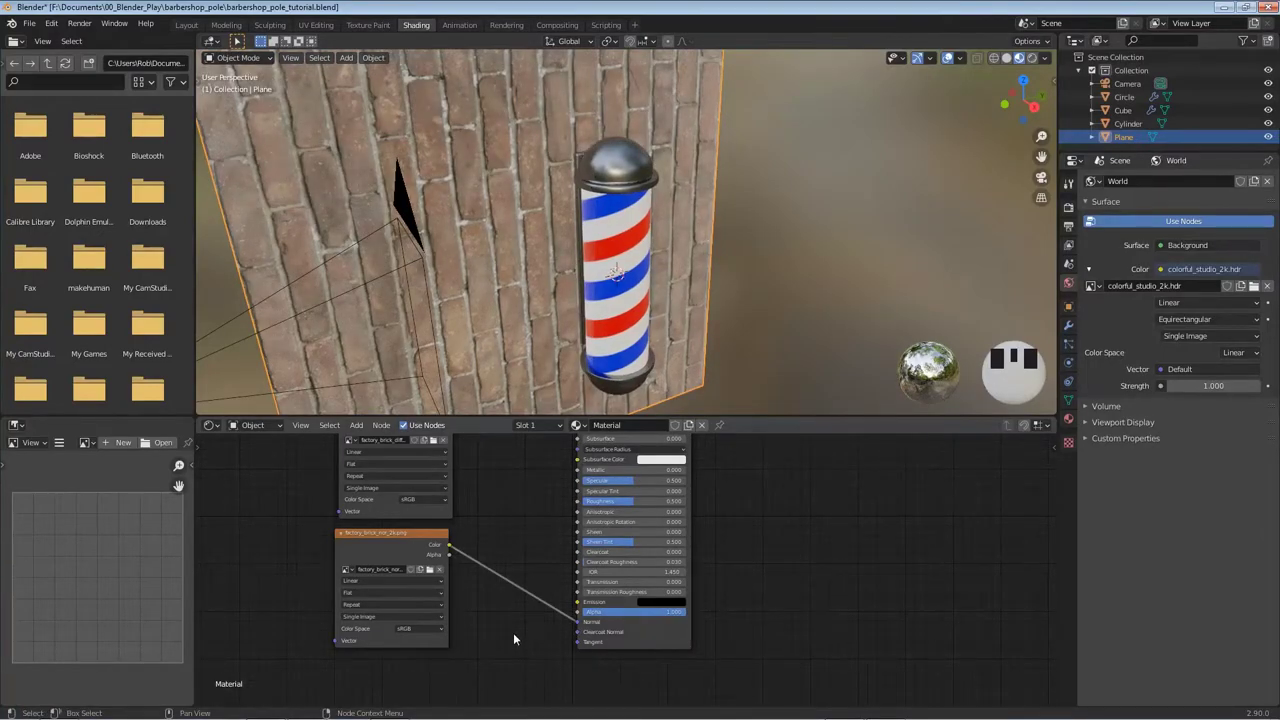
key("shift")
key("shift+a")
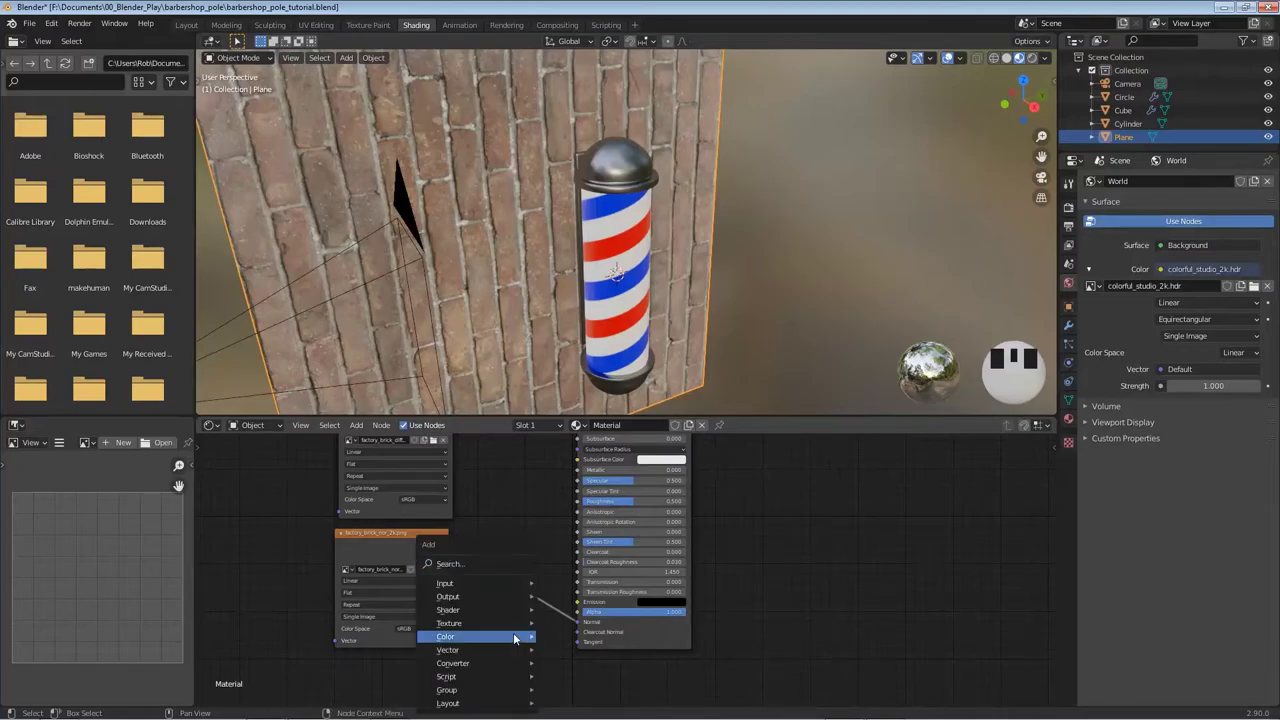
left_click(477, 563)
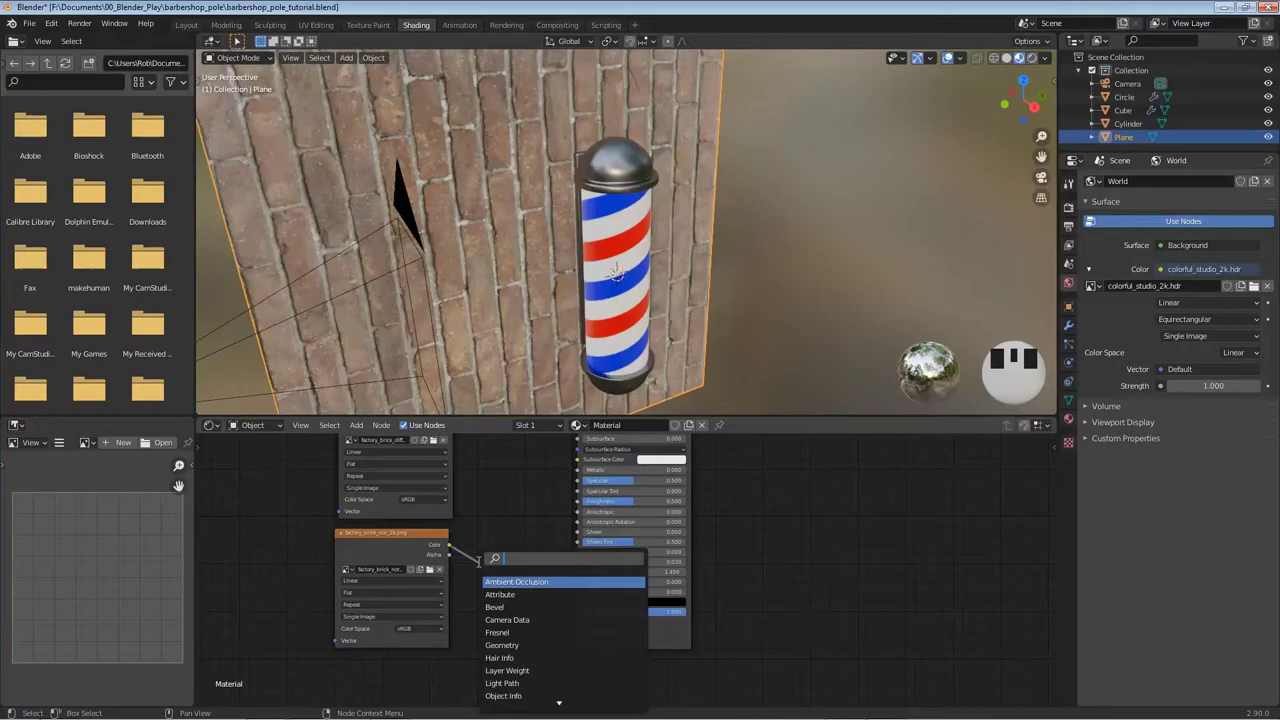
type("normal m")
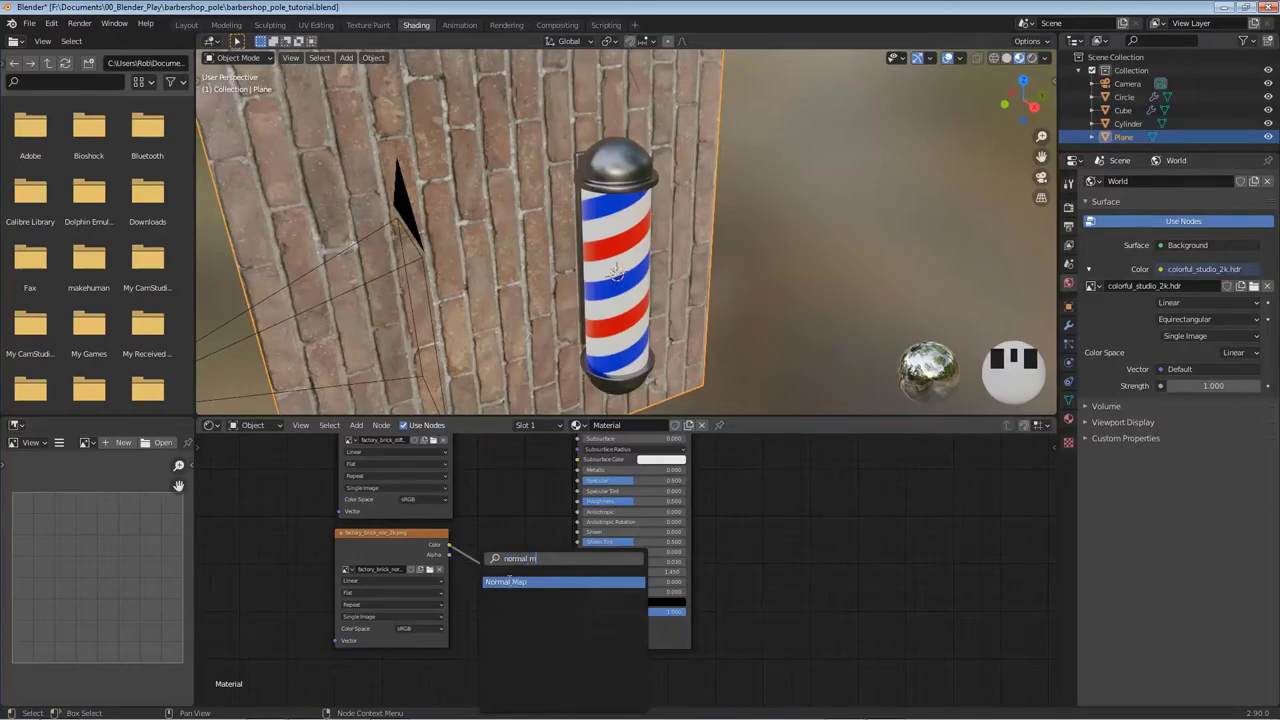
left_click(507, 581)
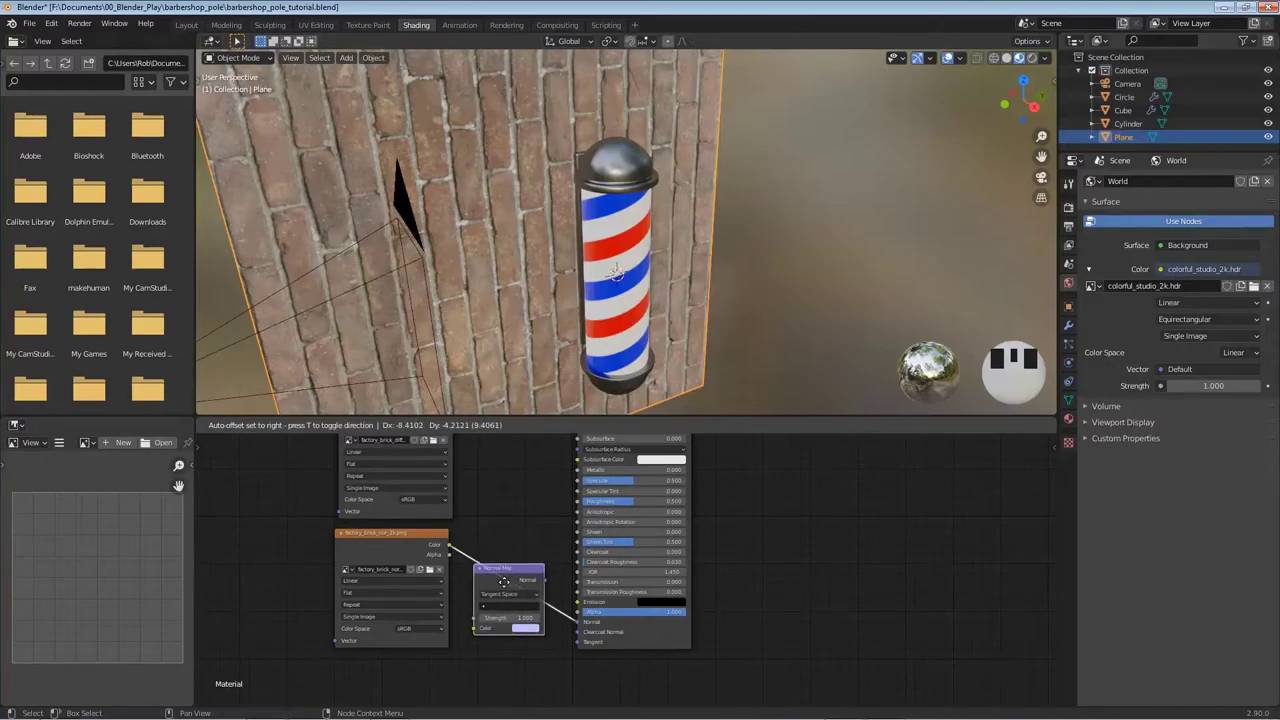
left_click(518, 572)
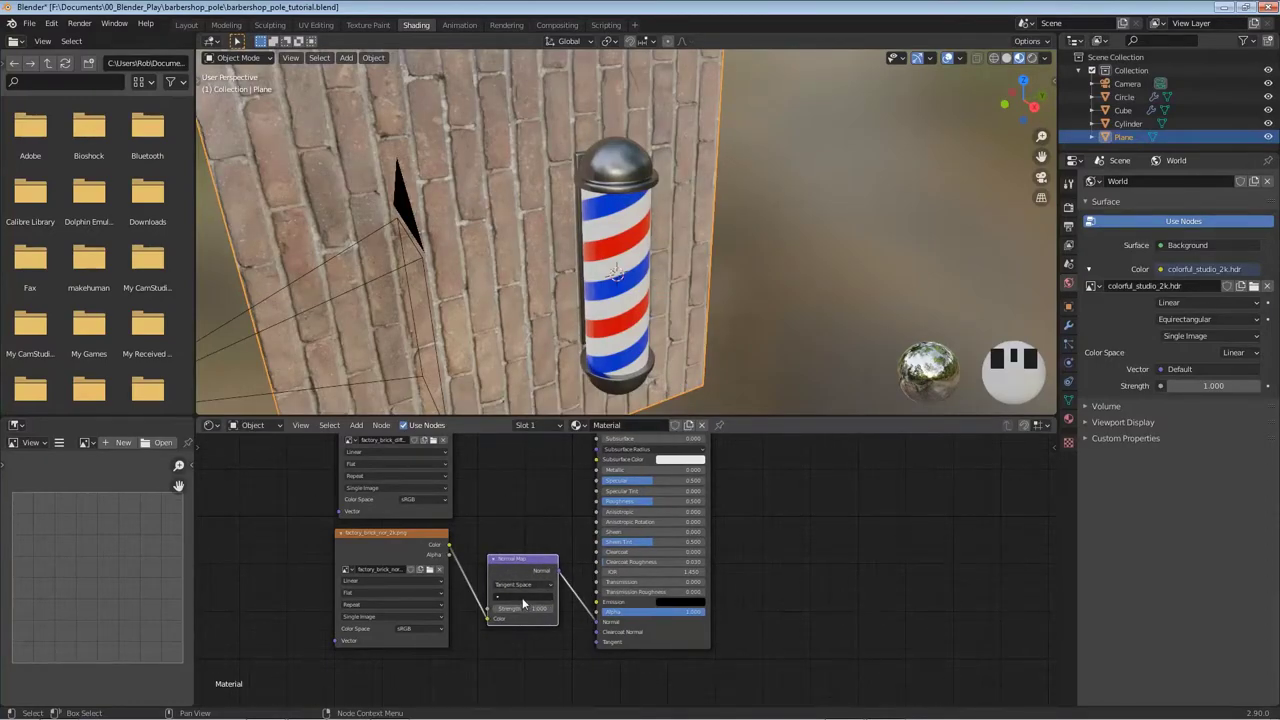
Set the Normal Map node's Strength to 2.
scroll(457, 240, "up", 4)
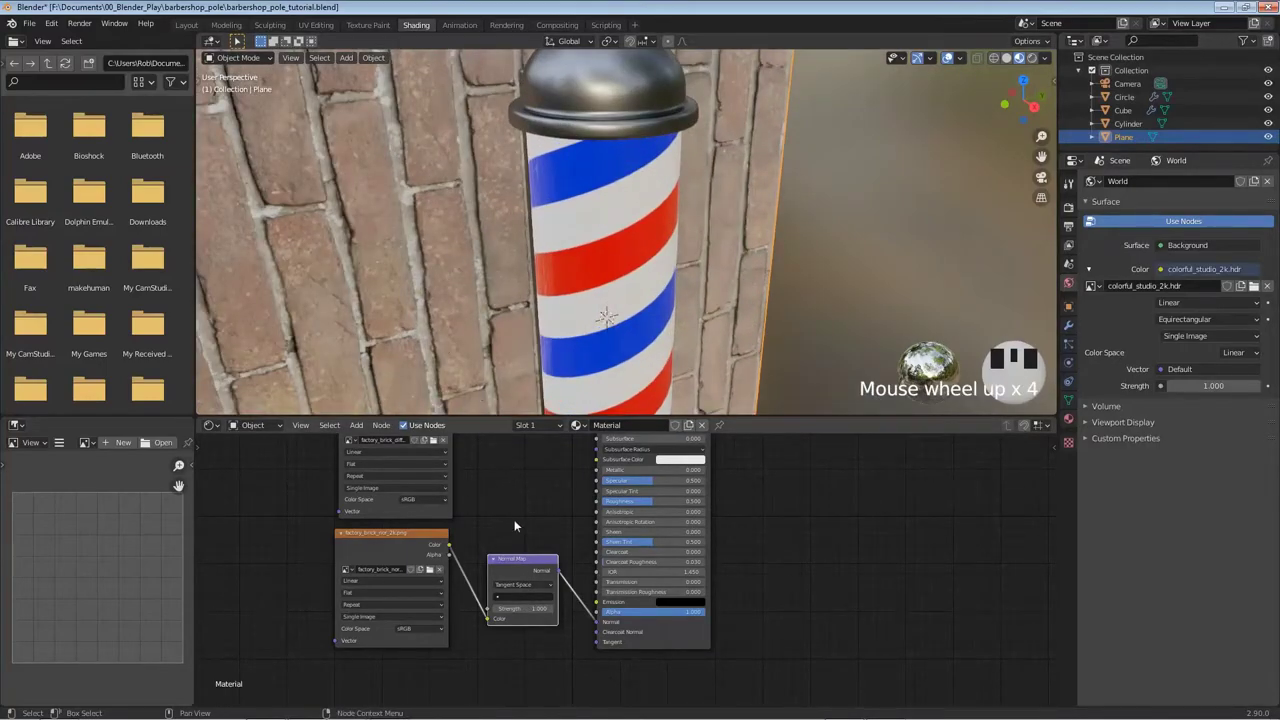
left_click(528, 606)
type("2")
left_click(508, 320)
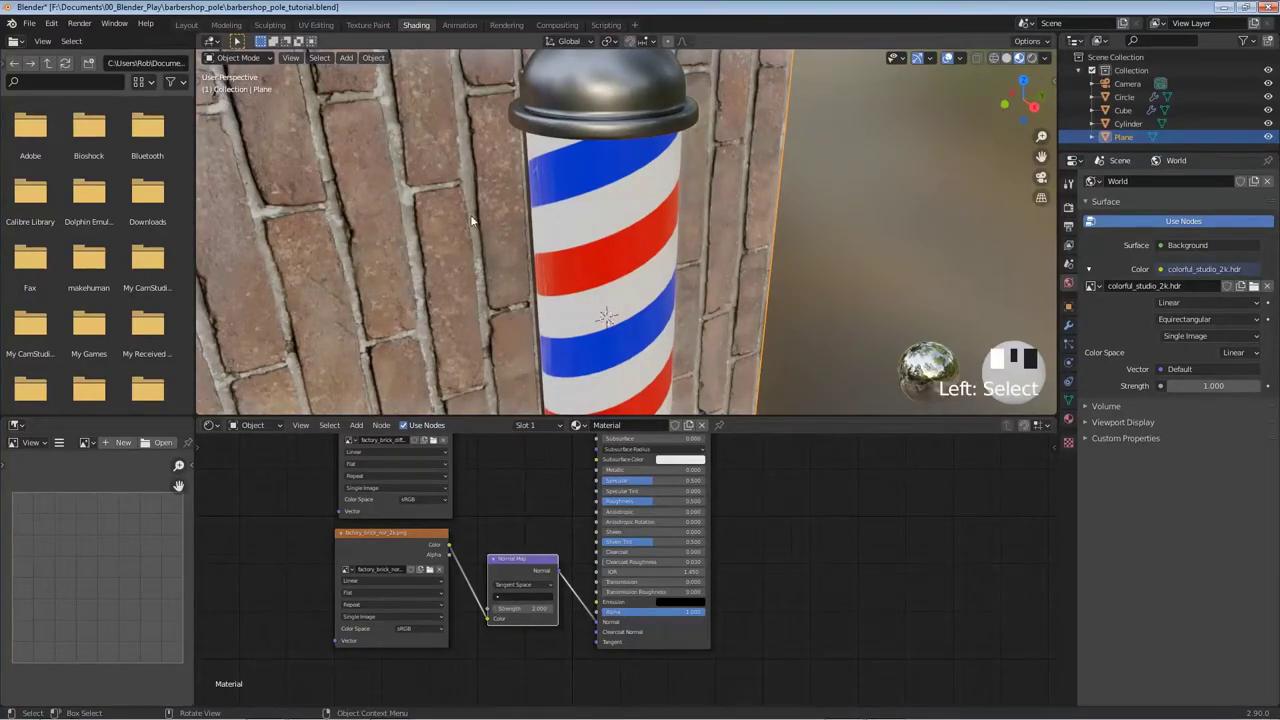
Try a Normal Map Strength of 10 on the brick wall, inspect it, and restore the Strength to 2.
left_click(523, 607)
left_click(522, 607)
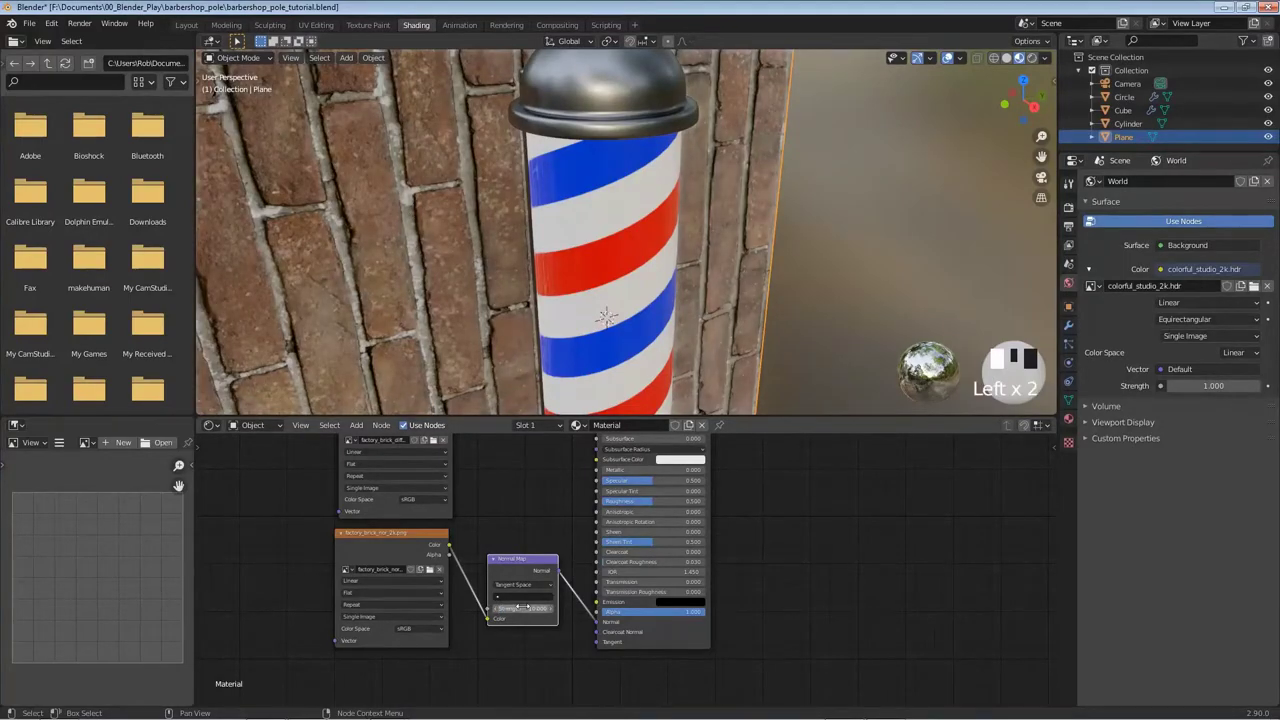
middle_click_drag(422, 222, 463, 236)
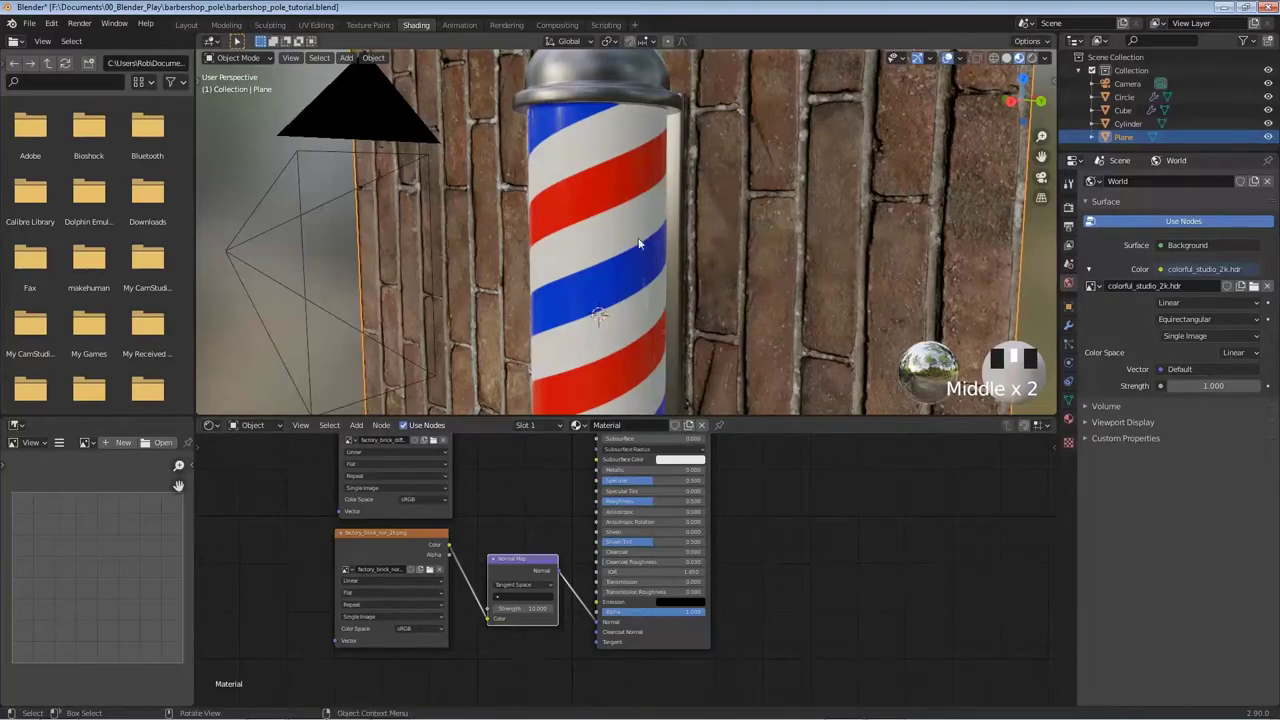
left_click(522, 607)
type("2")
left_click(518, 603)
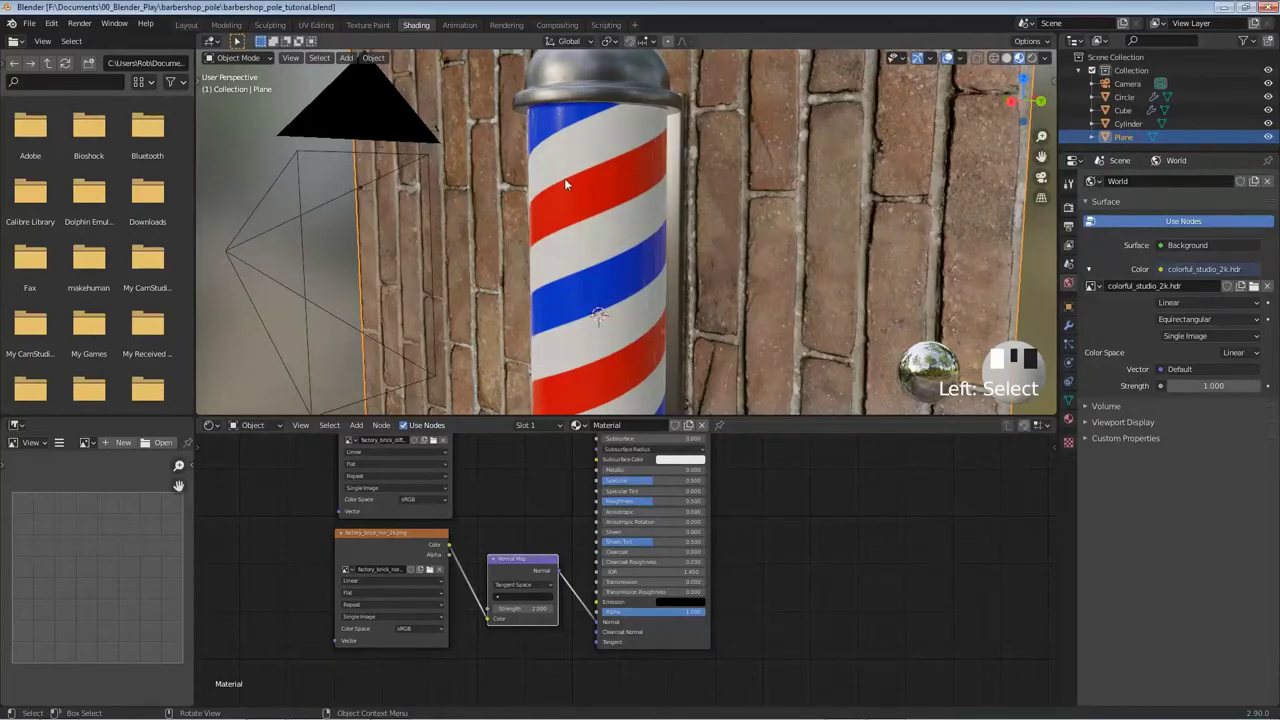
Open the wall plane in the UV Editing workspace and show its 3D view through the camera in Rendered shading.
left_click(303, 25)
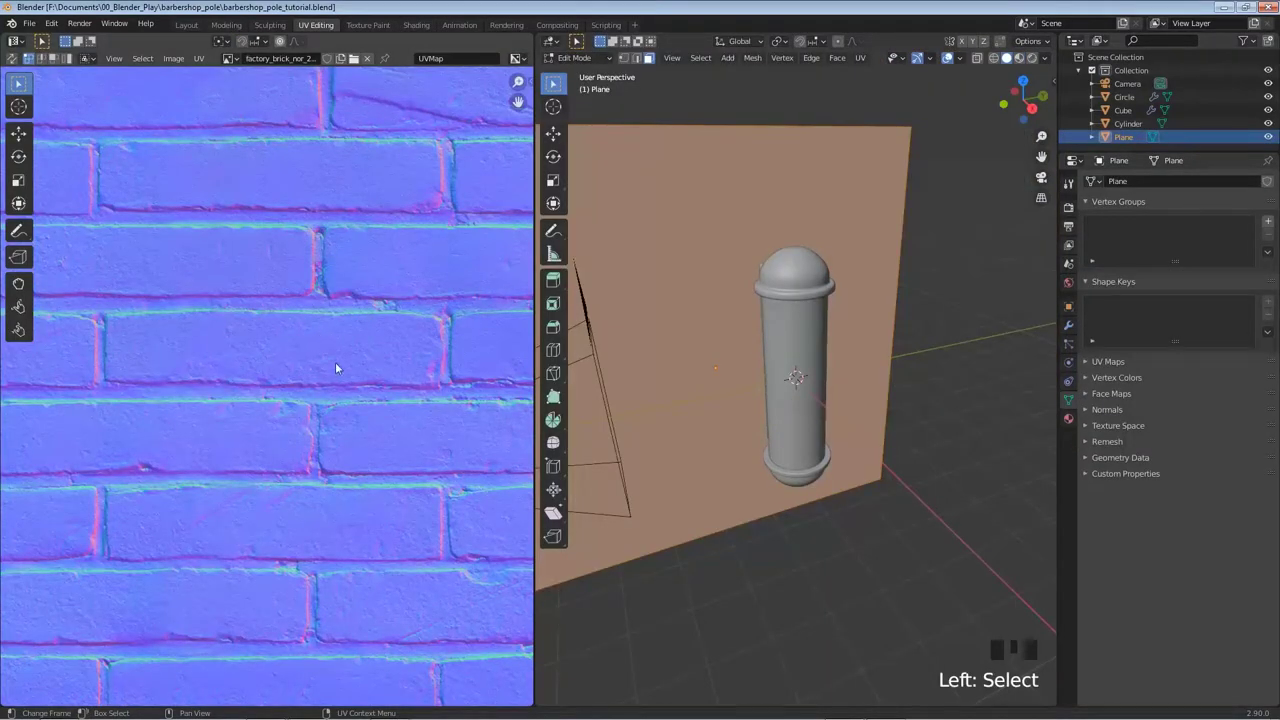
scroll(334, 372, "down", 6)
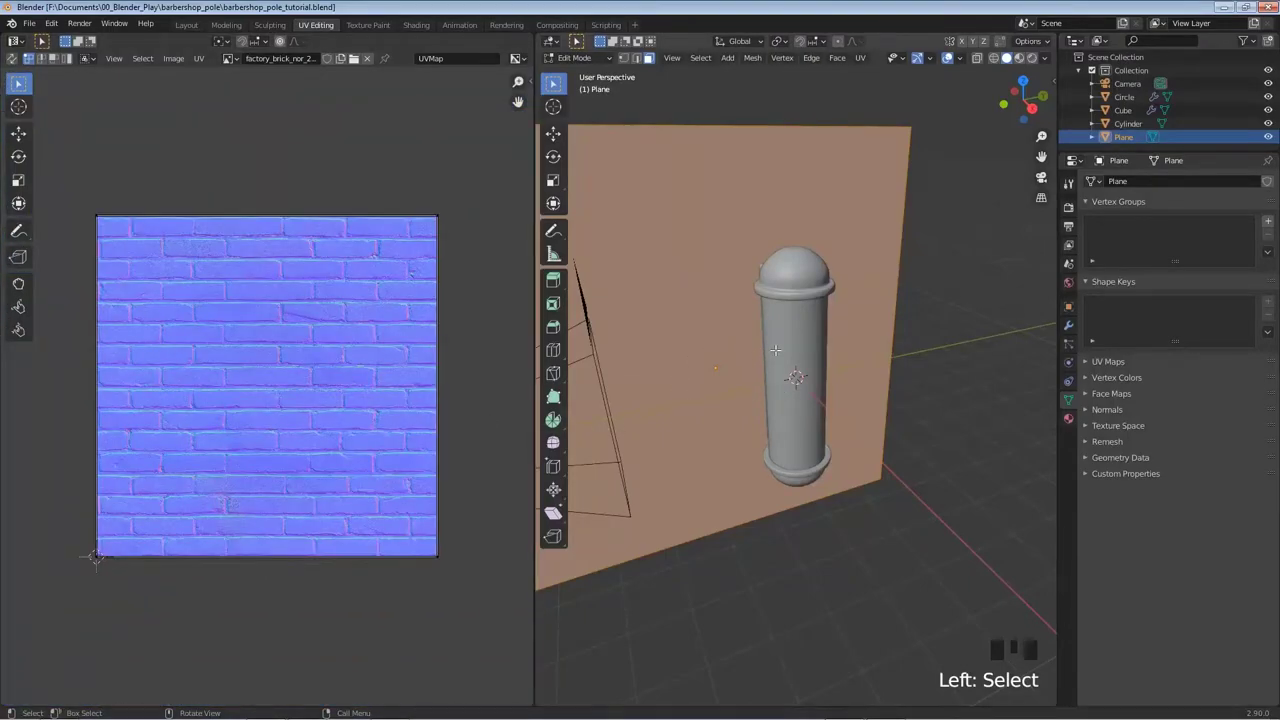
key("0")
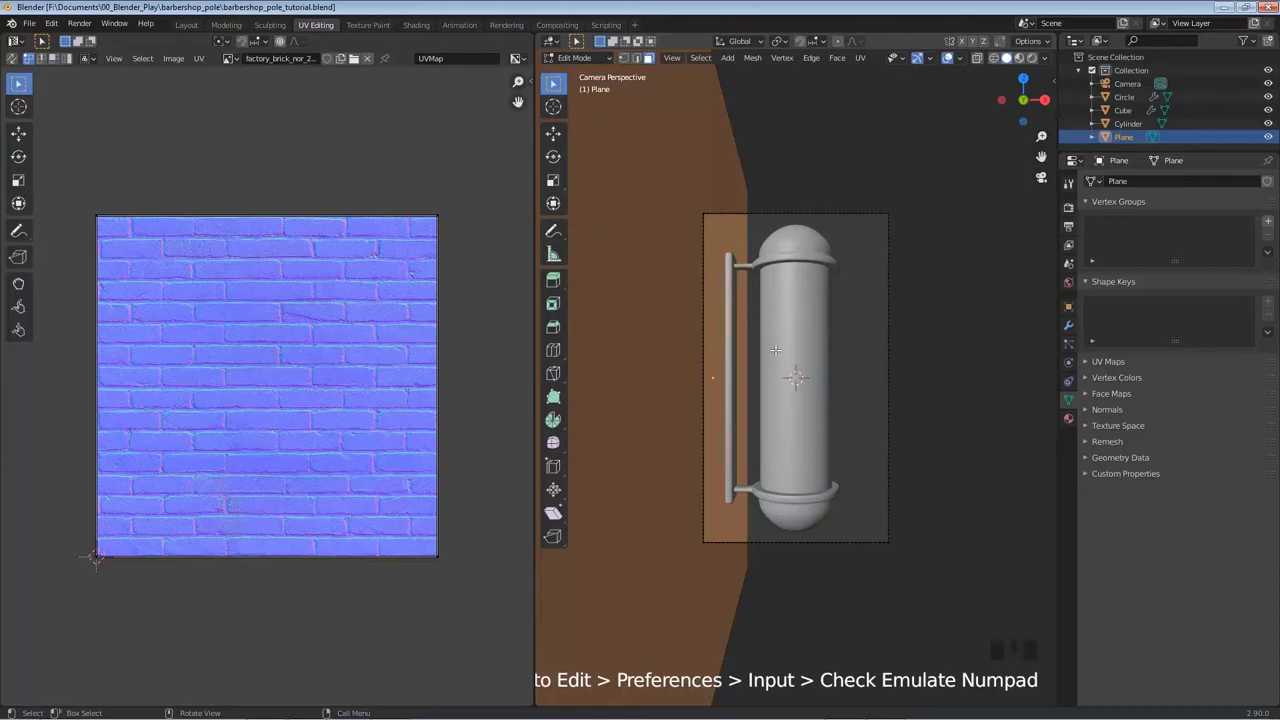
key("z")
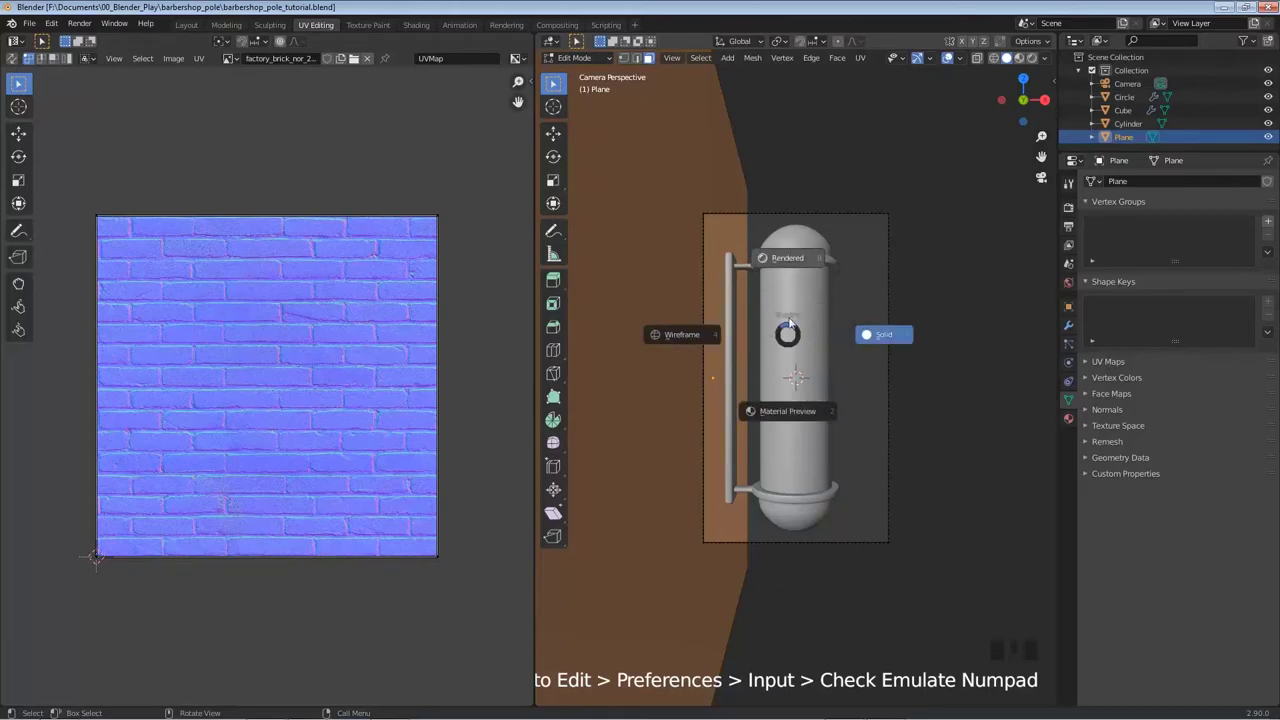
left_click(786, 267)
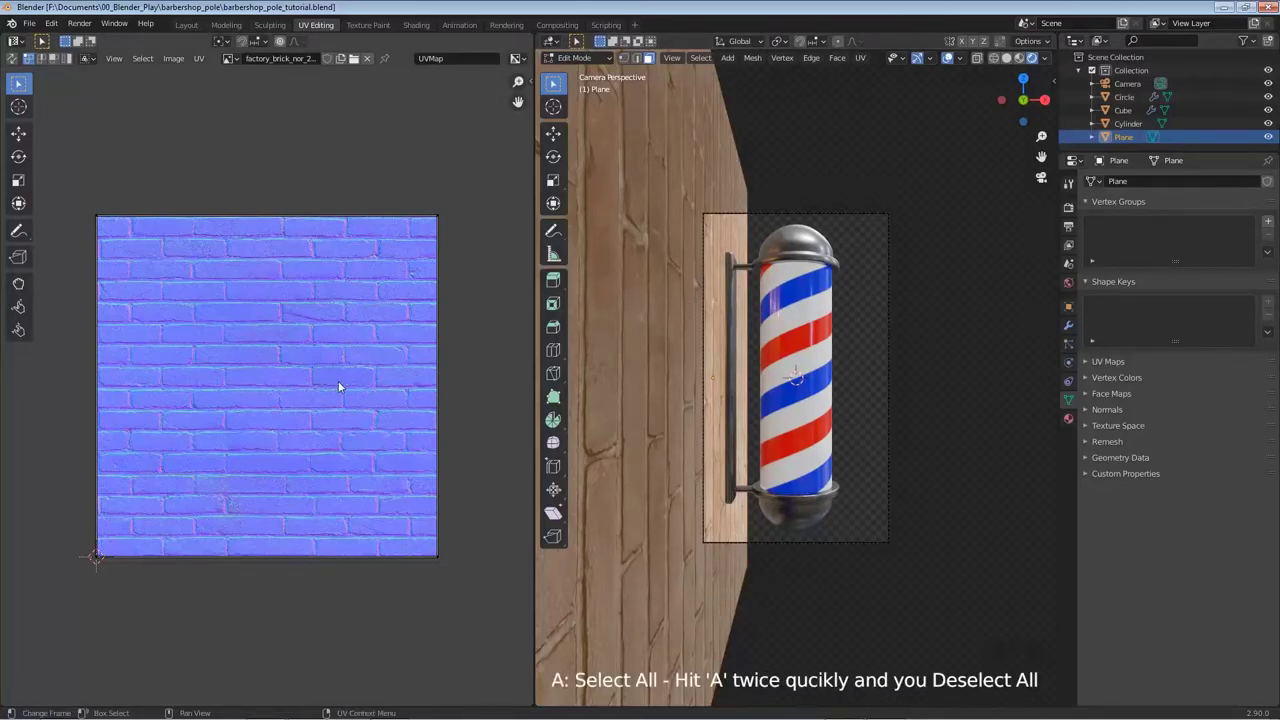
Select all of the plane's UVs and rotate them by 90 degrees.
key("a")
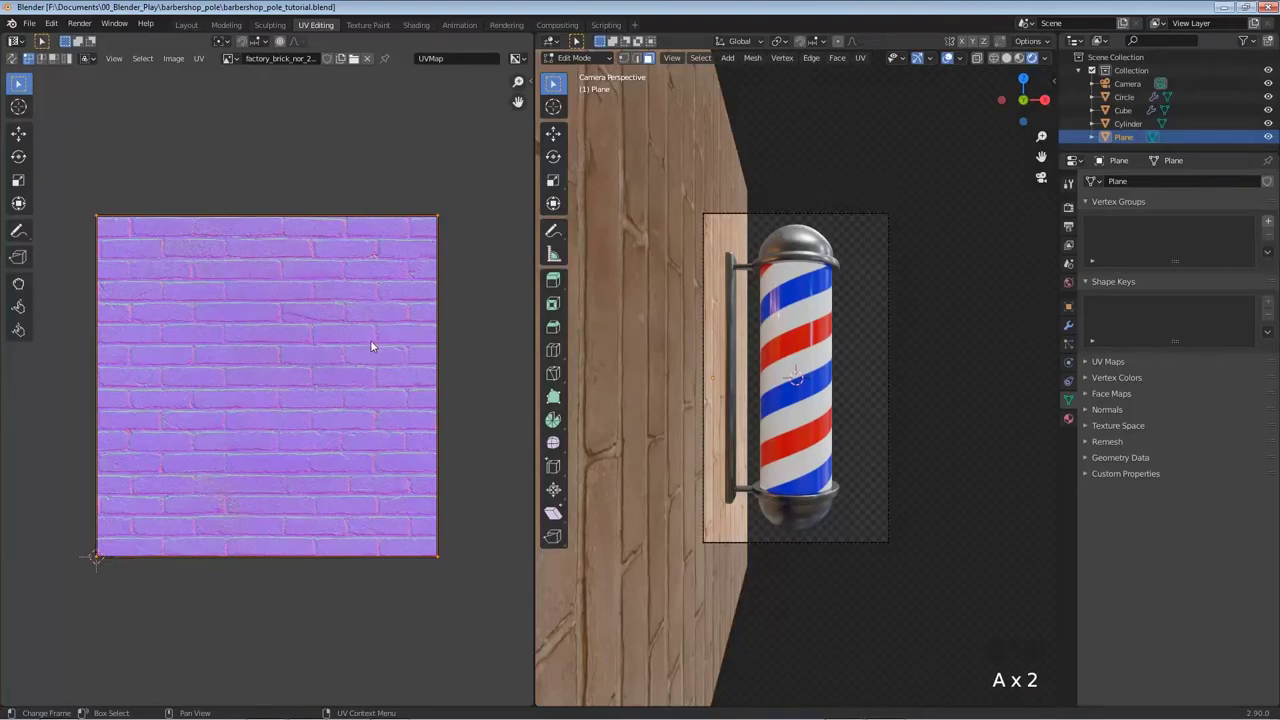
type("r")
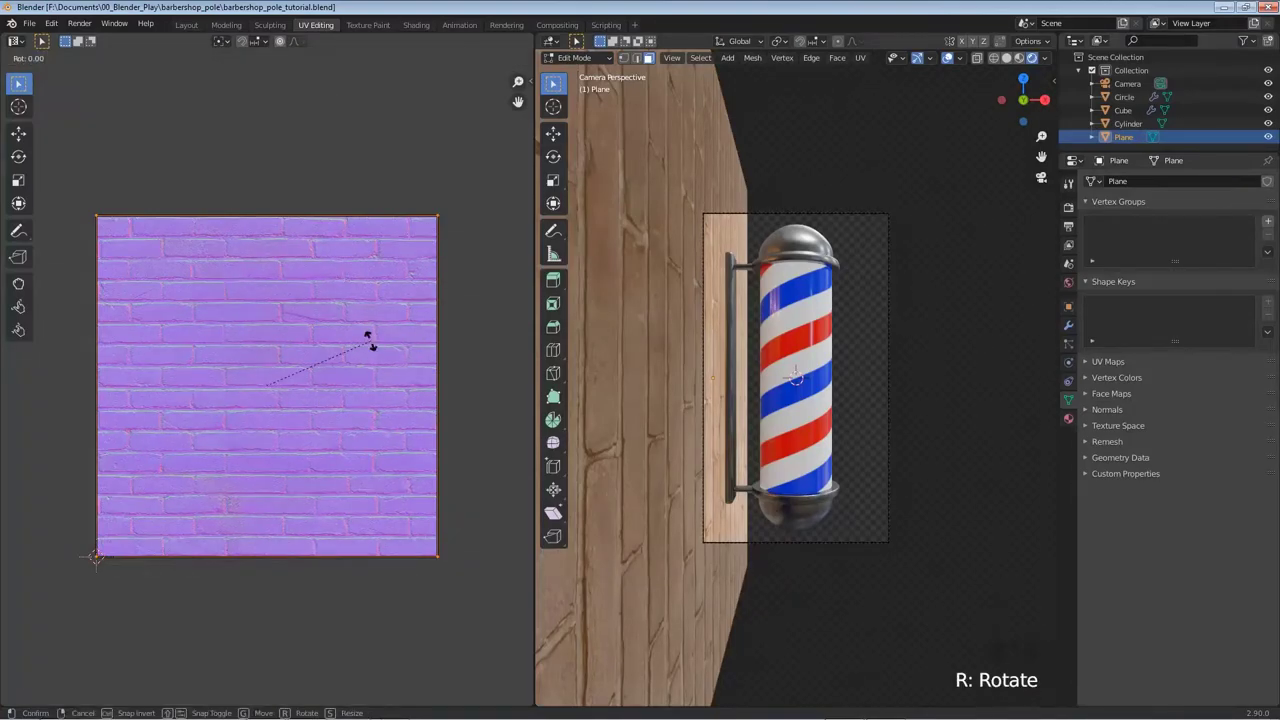
type("90")
key("Return")
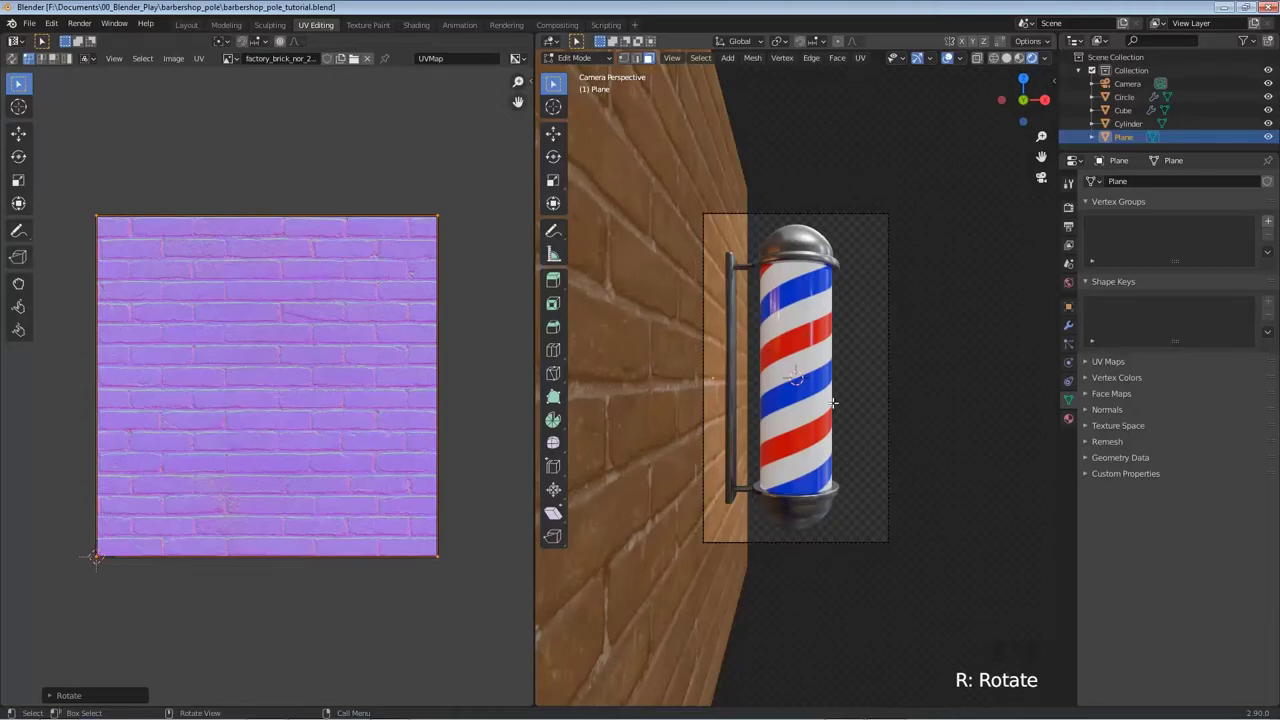
Scale the plane's UVs up by about 1.3 so the bricks on the wall get smaller.
scroll(833, 402, "up", 2)
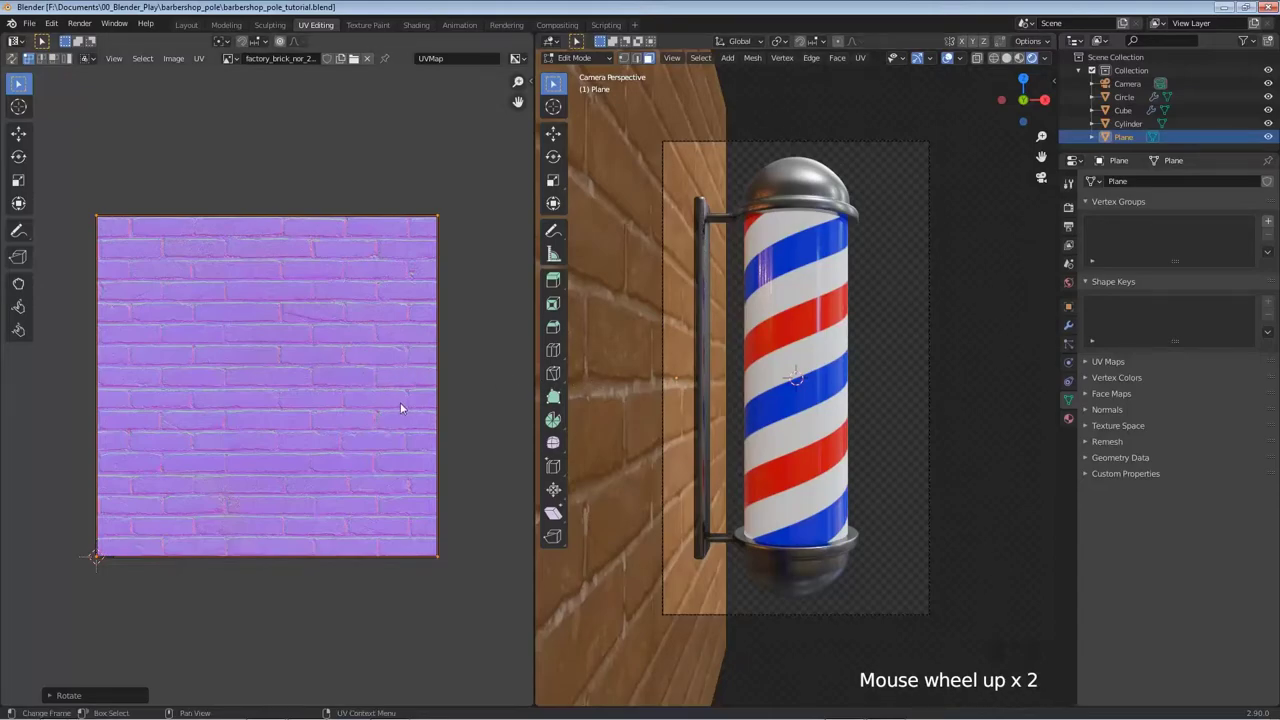
key("s")
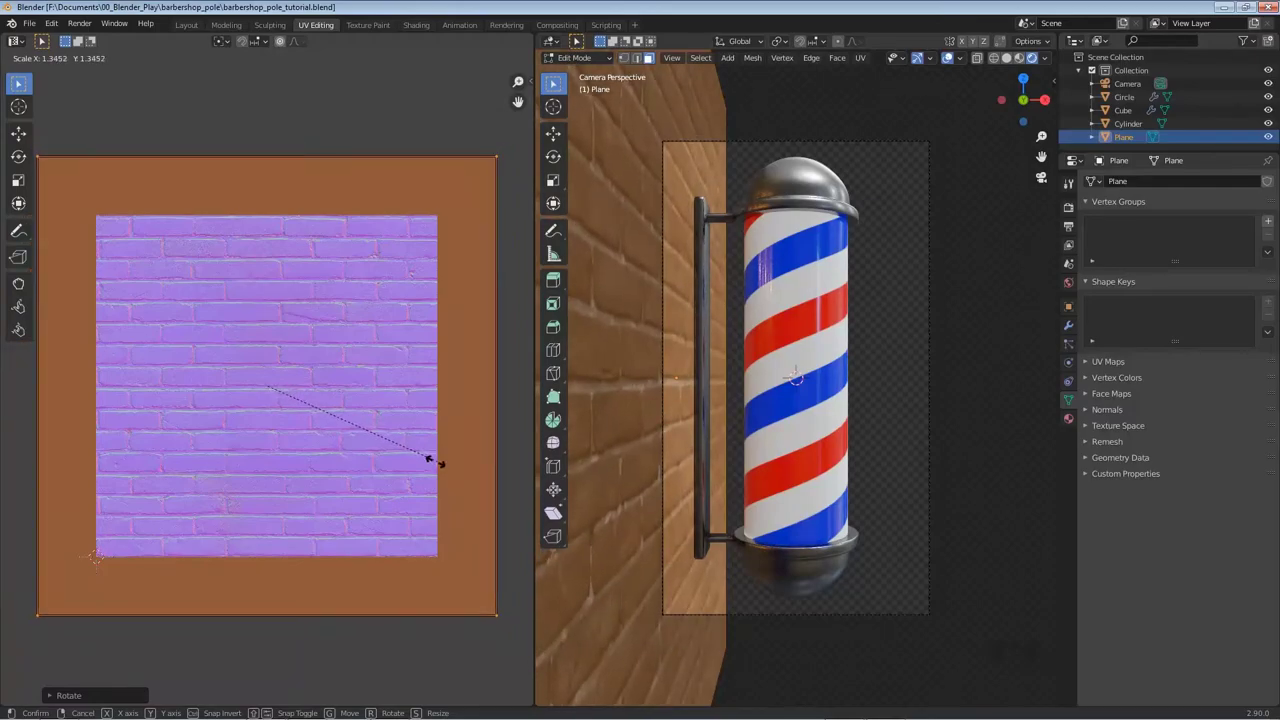
left_click(432, 461)
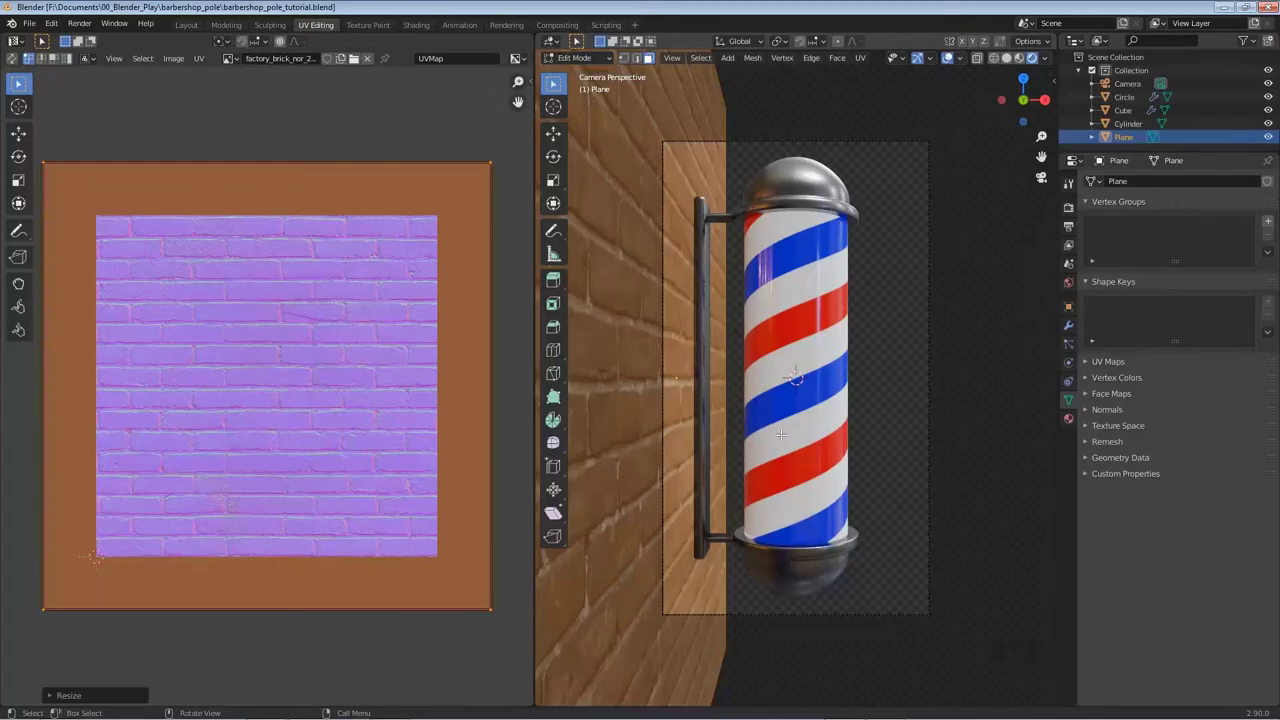
Inspect the brick wall in Object Mode from an angle and try enlarging the plane's UVs by a further 1.17 or so.
key("Tab")
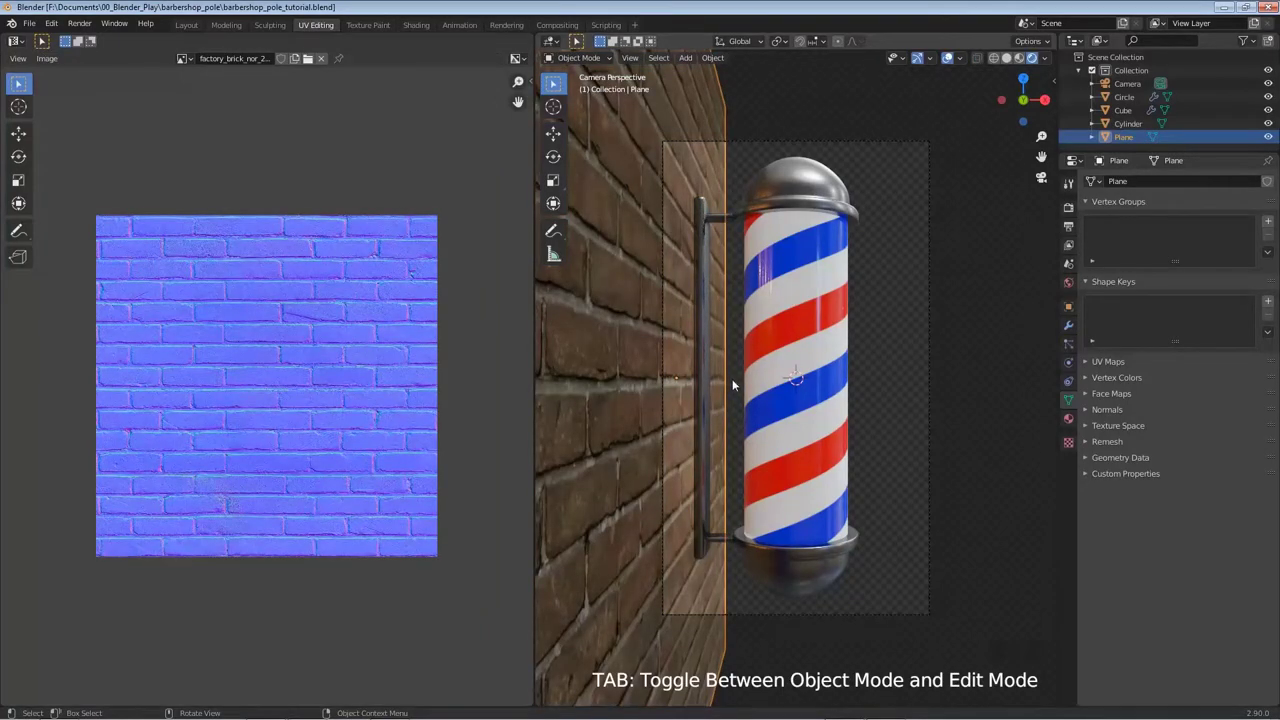
middle_click_drag(734, 383, 797, 429)
scroll(642, 403, "up", 2)
scroll(676, 405, "down", 2)
key("Tab")
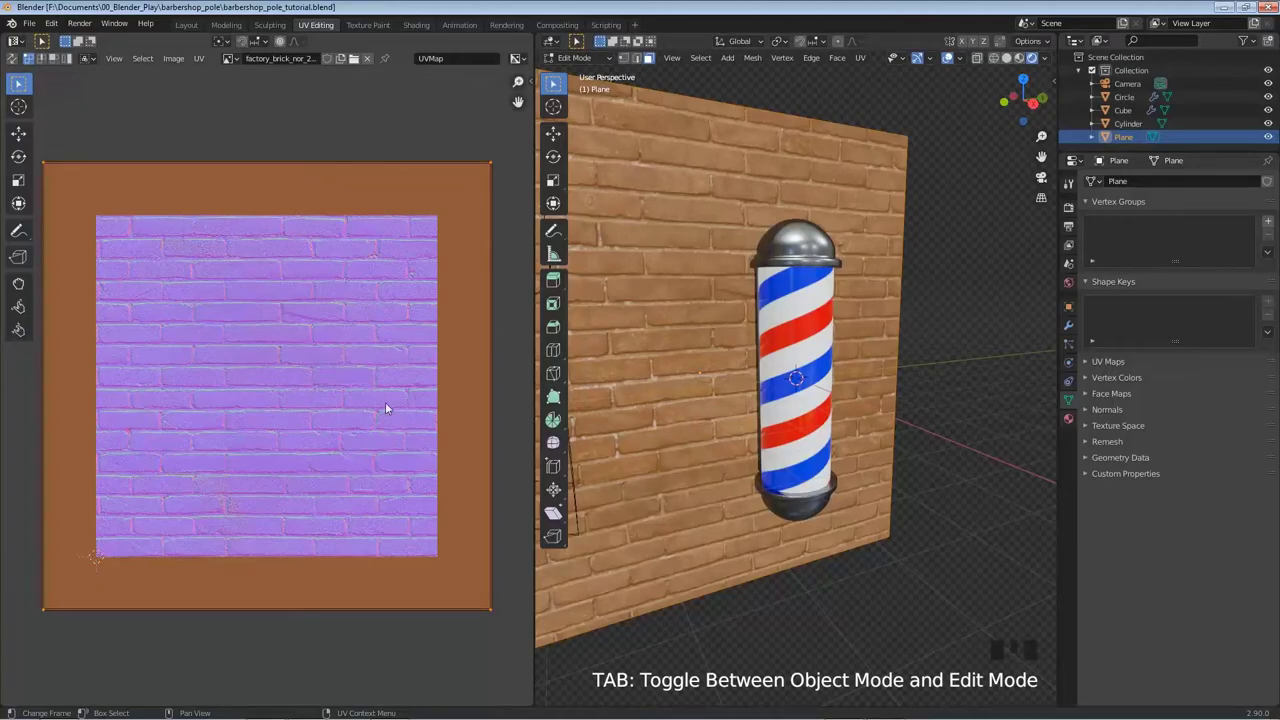
key("s")
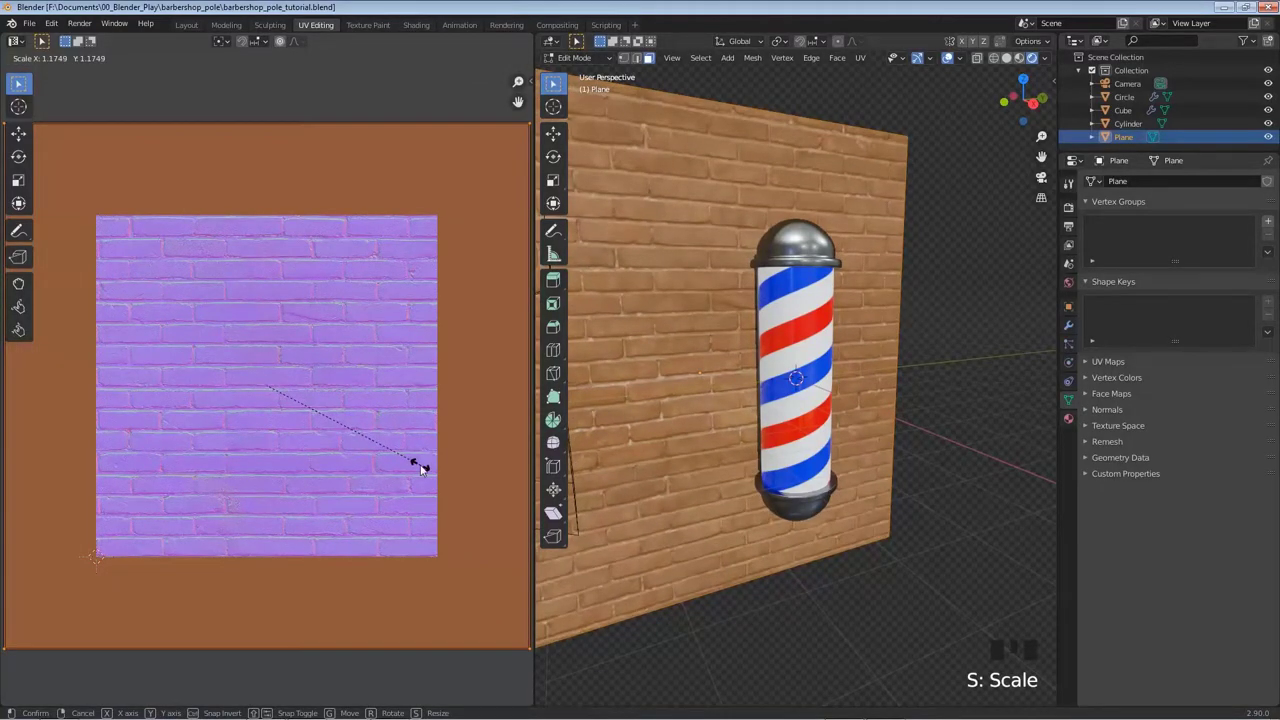
left_click(421, 468)
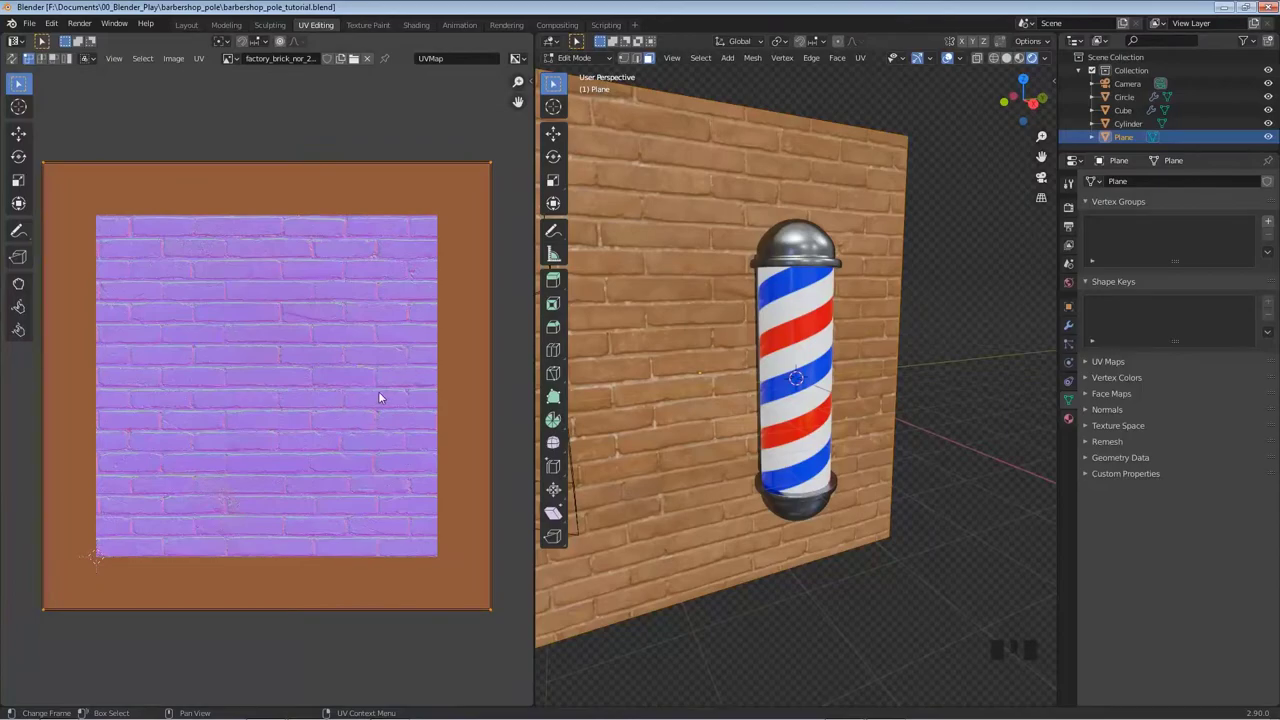
Scale the plane's UVs up by about another 1.1, check the wall through the camera in Object Mode, and return to the Layout workspace.
key("s")
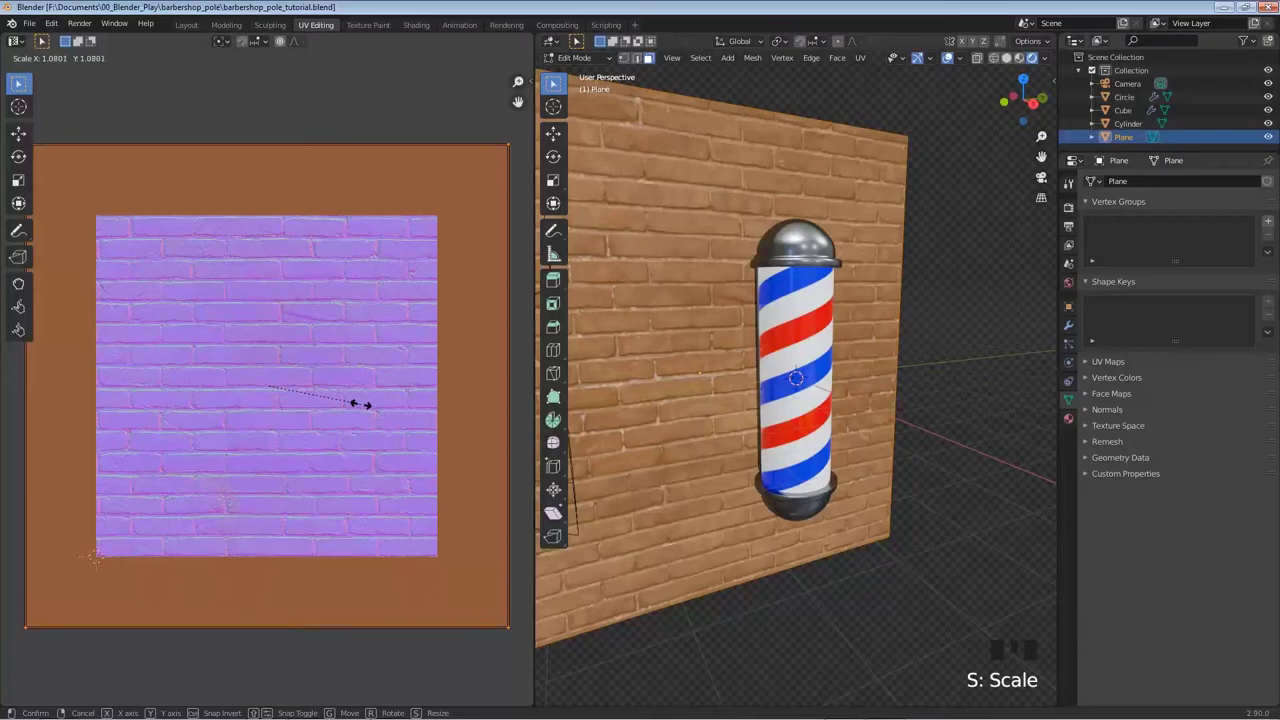
left_click(368, 410)
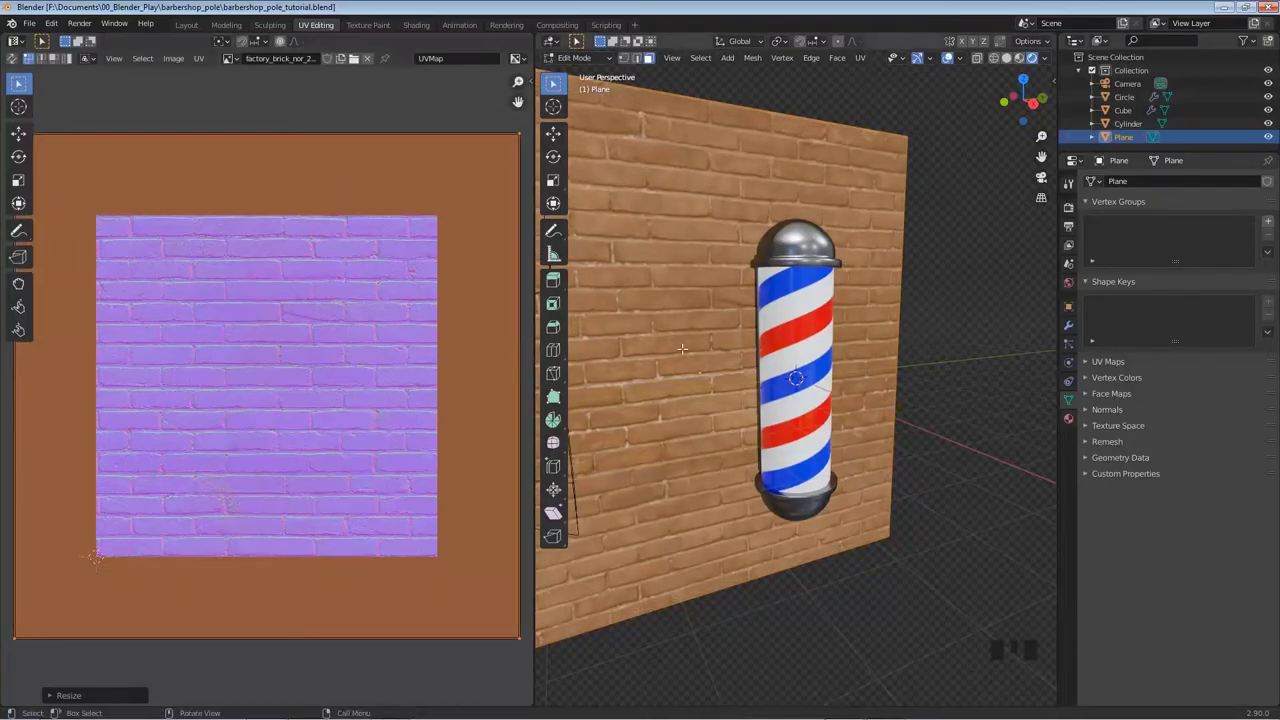
key("0")
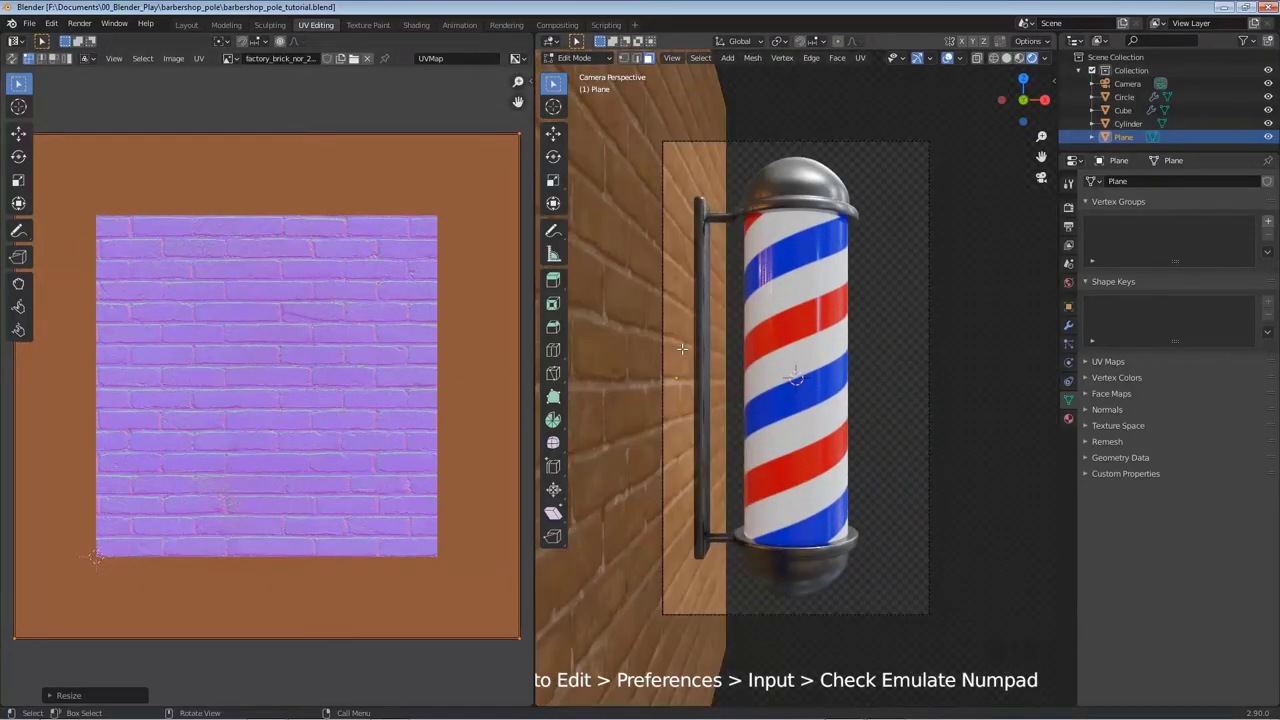
key("Tab")
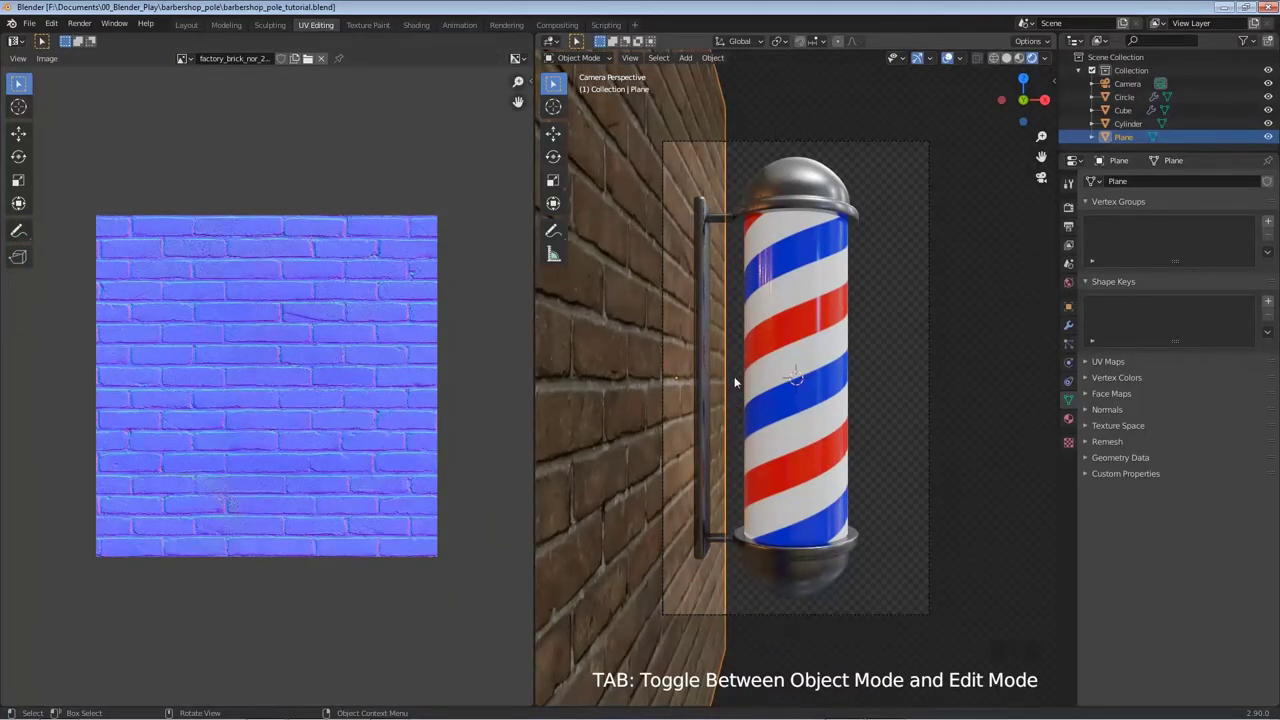
left_click(187, 25)
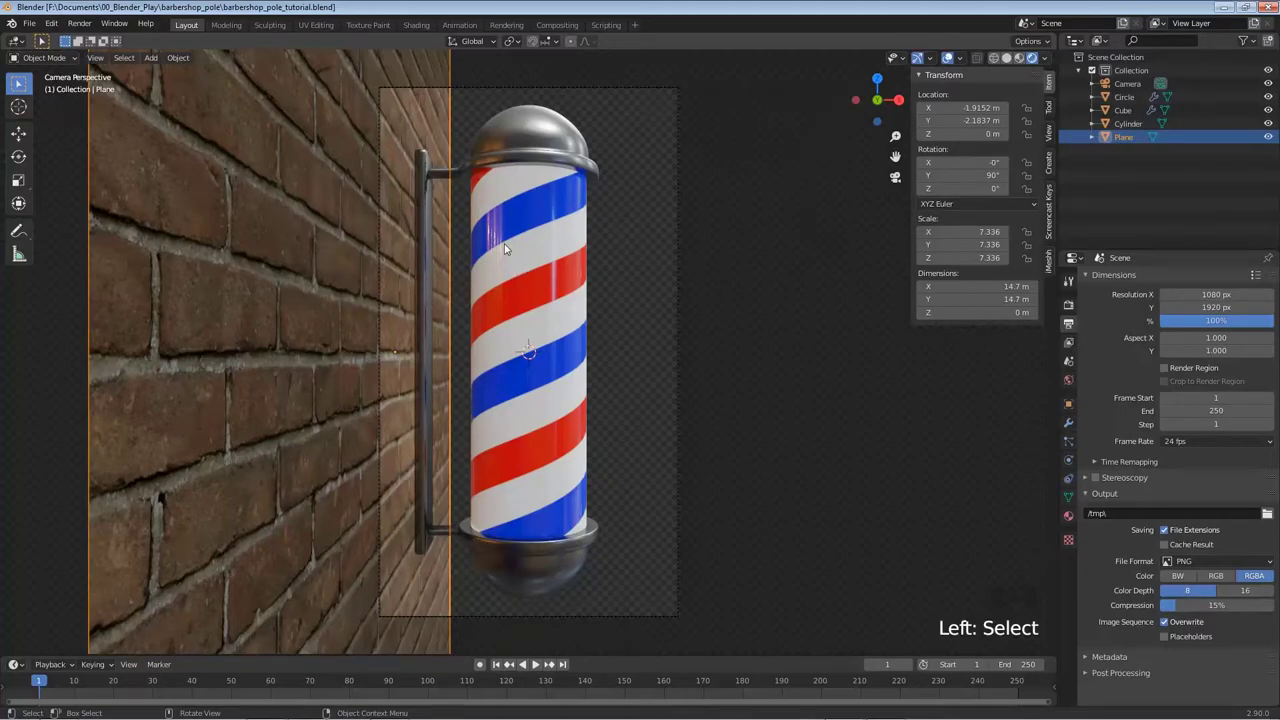
Search the add-ons in Preferences for "image" to check the Import Images as Planes add-on, and close Preferences.
left_click(30, 24)
mouse_move(51, 23)
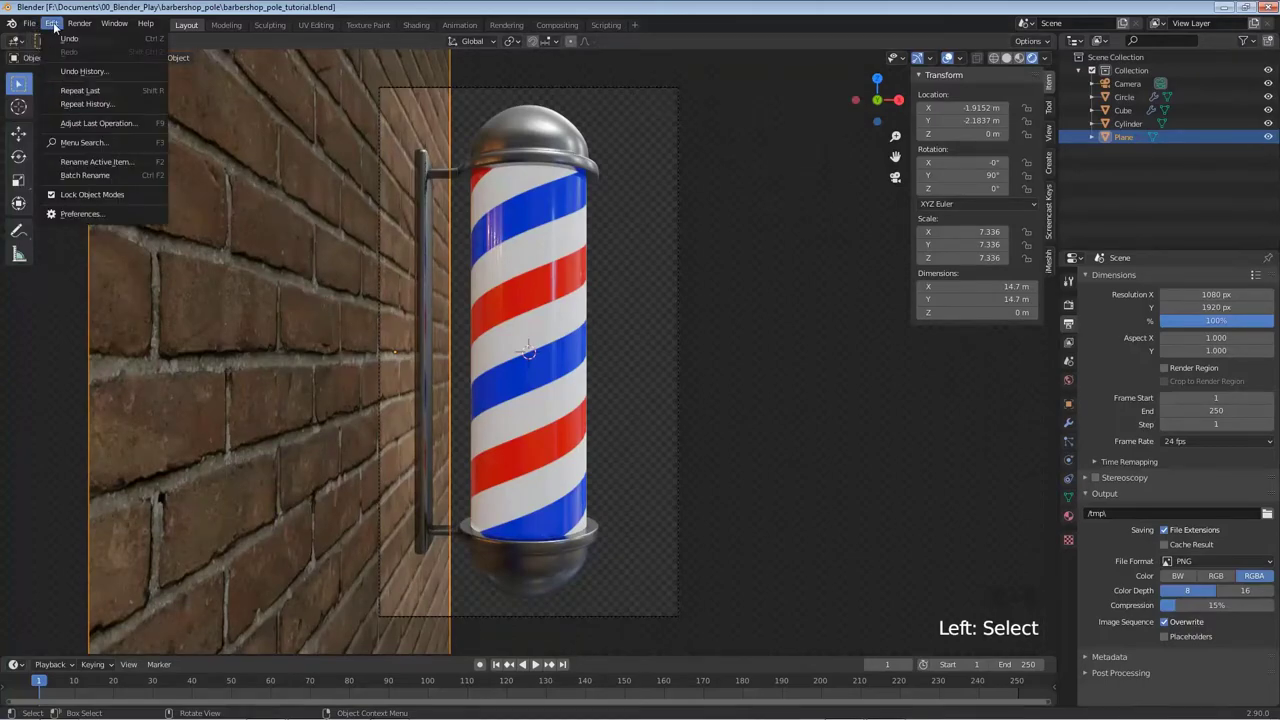
left_click(82, 215)
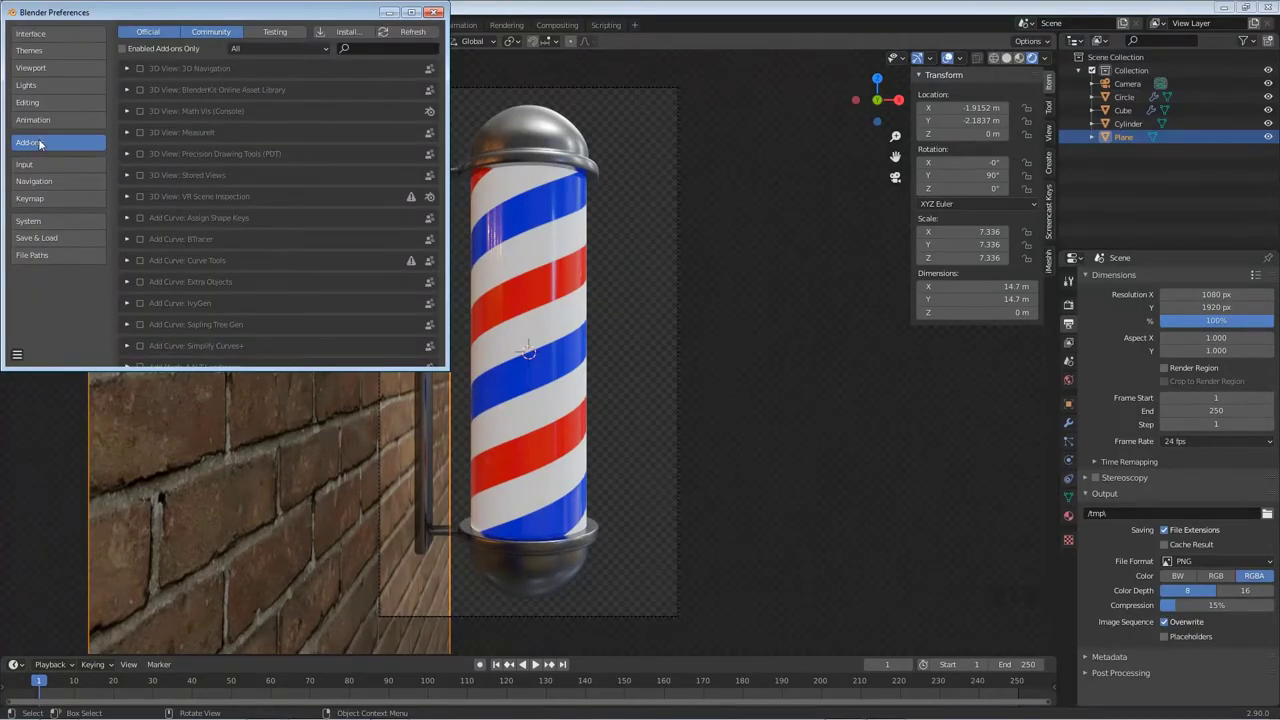
left_click(388, 46)
type("image")
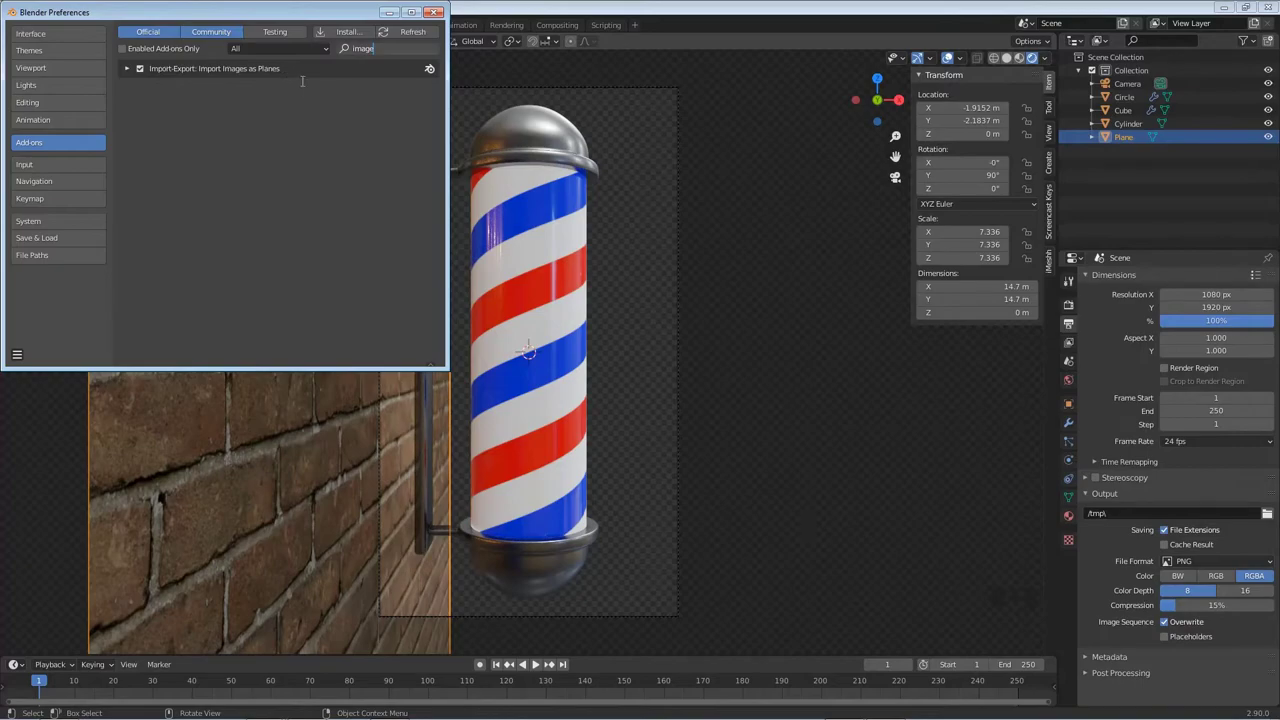
left_click(433, 12)
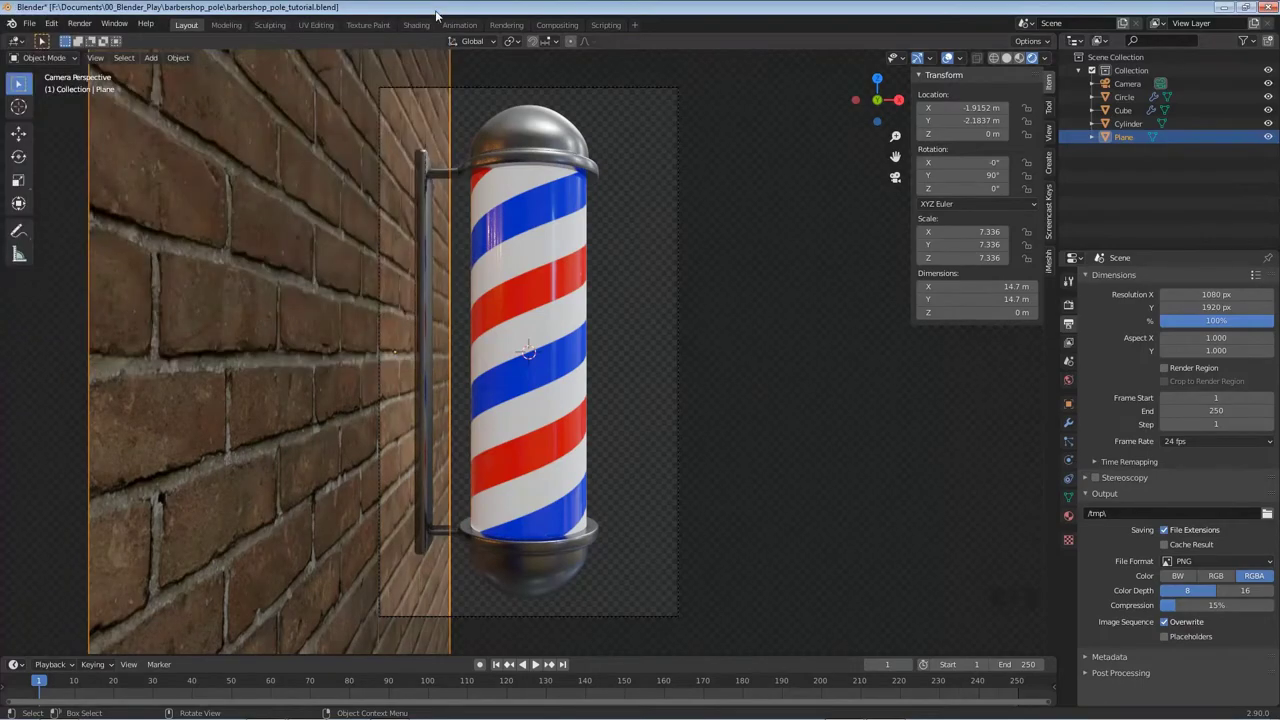
Import the street photo JPG from the assets folder with Images as Planes, using the Shadeless material setting.
left_click(30, 24)
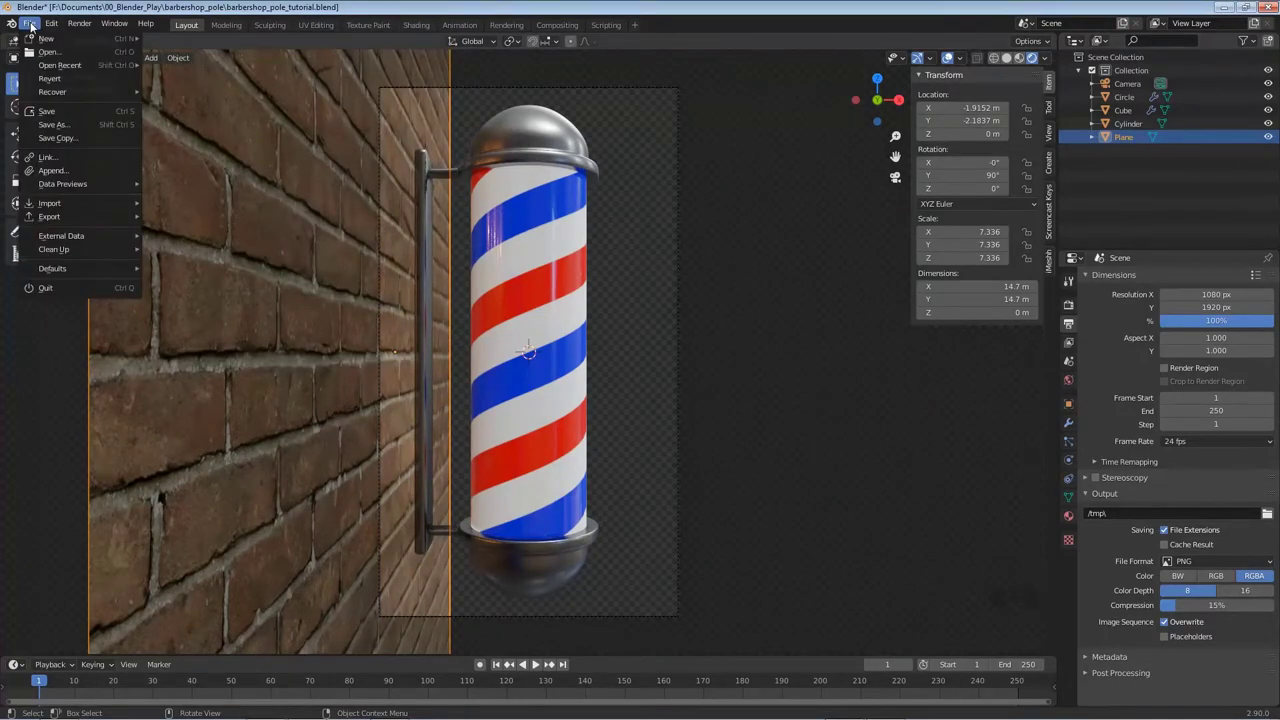
mouse_move(72, 204)
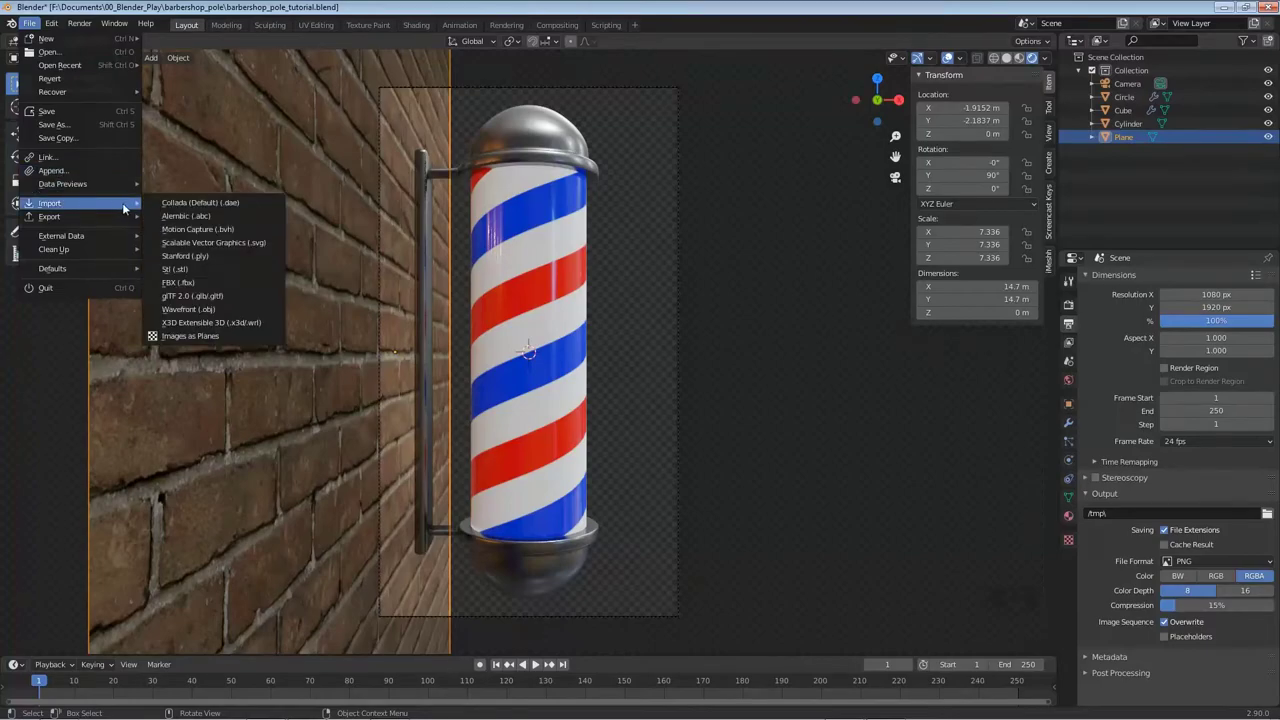
left_click(225, 336)
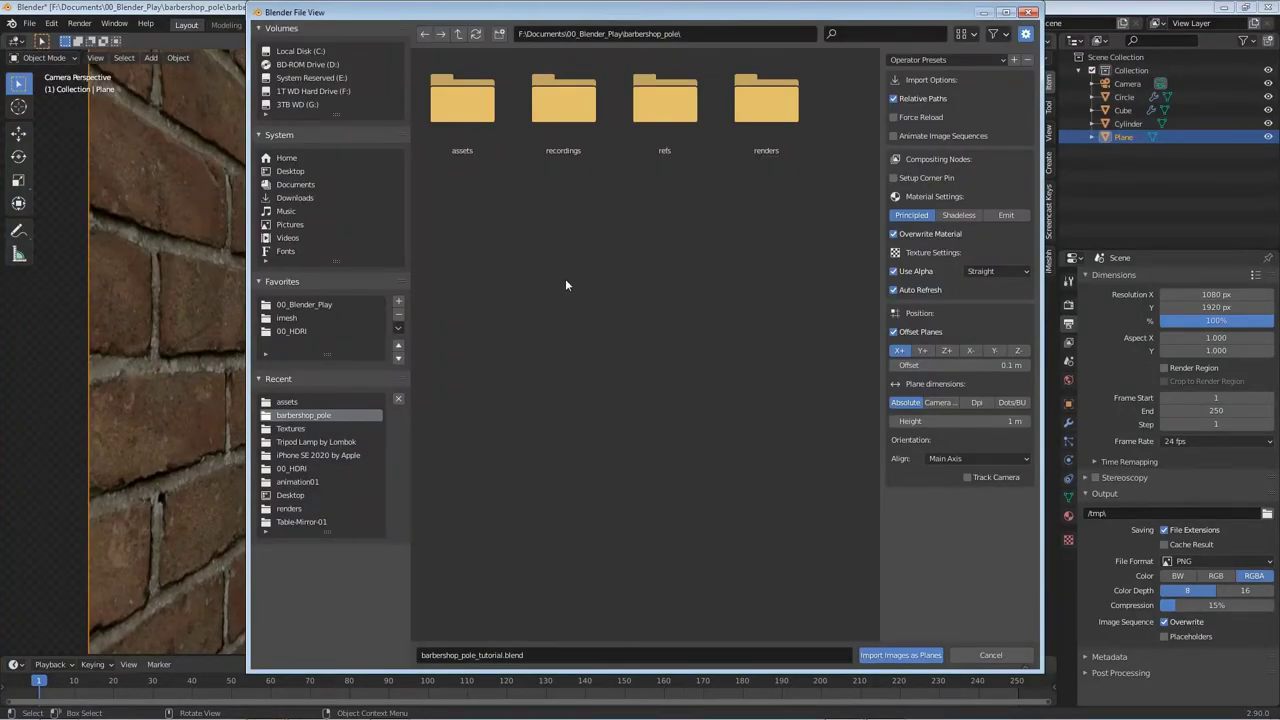
double_click(470, 108)
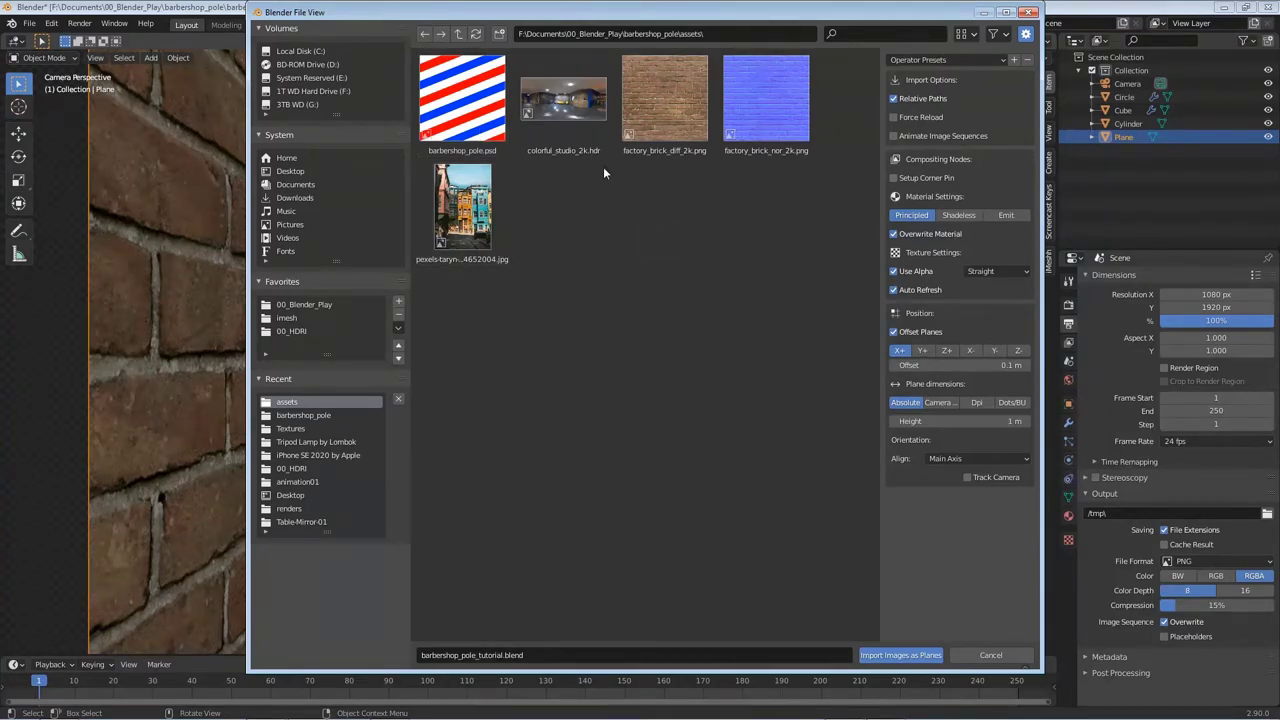
left_click(500, 195)
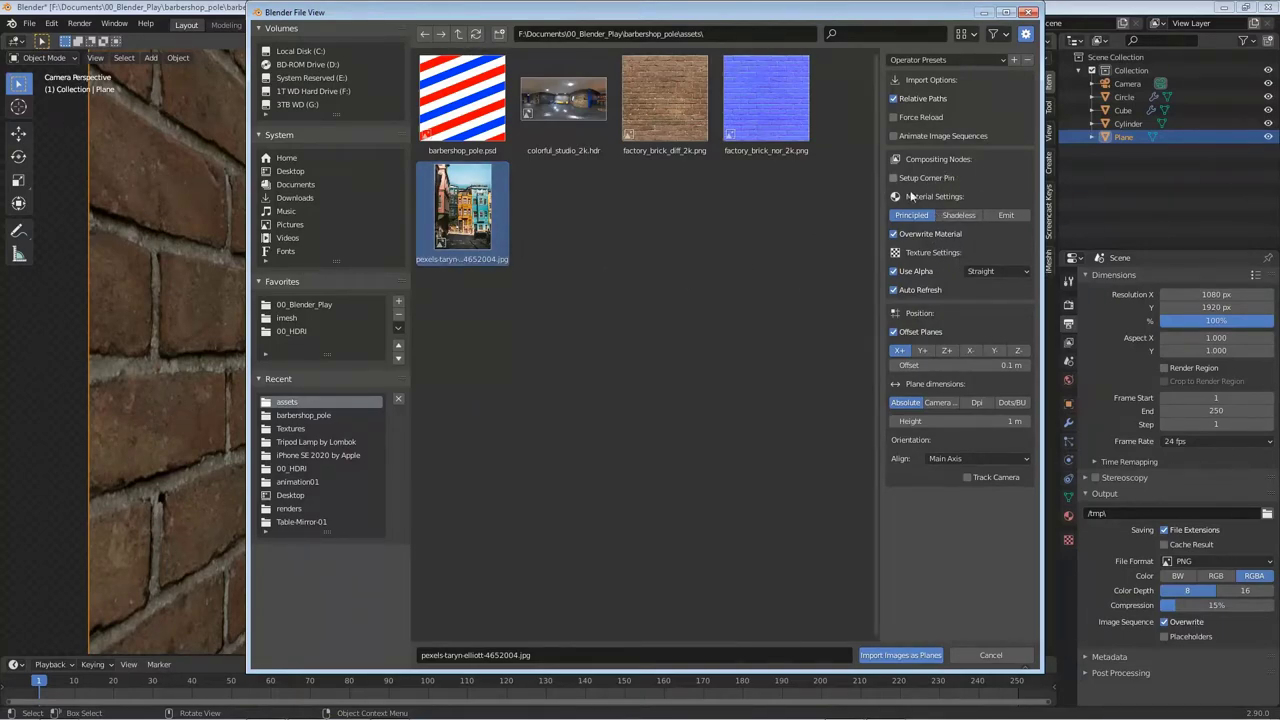
key("n")
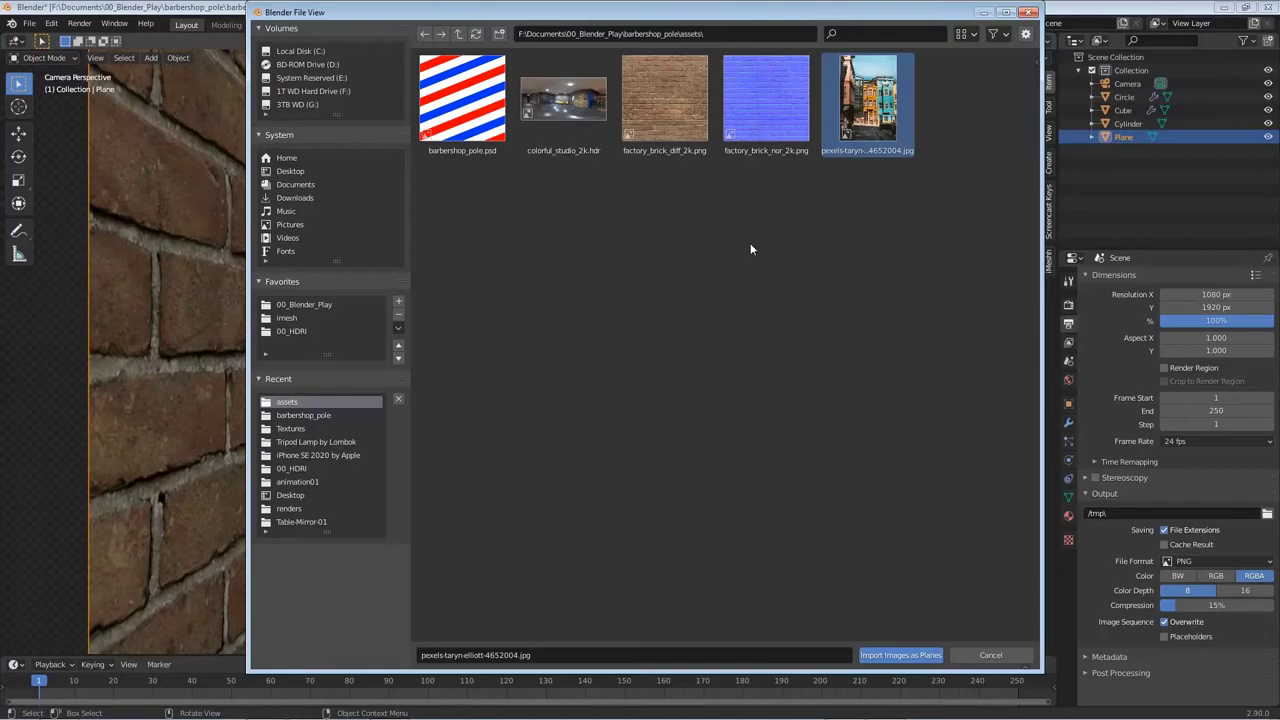
key("n")
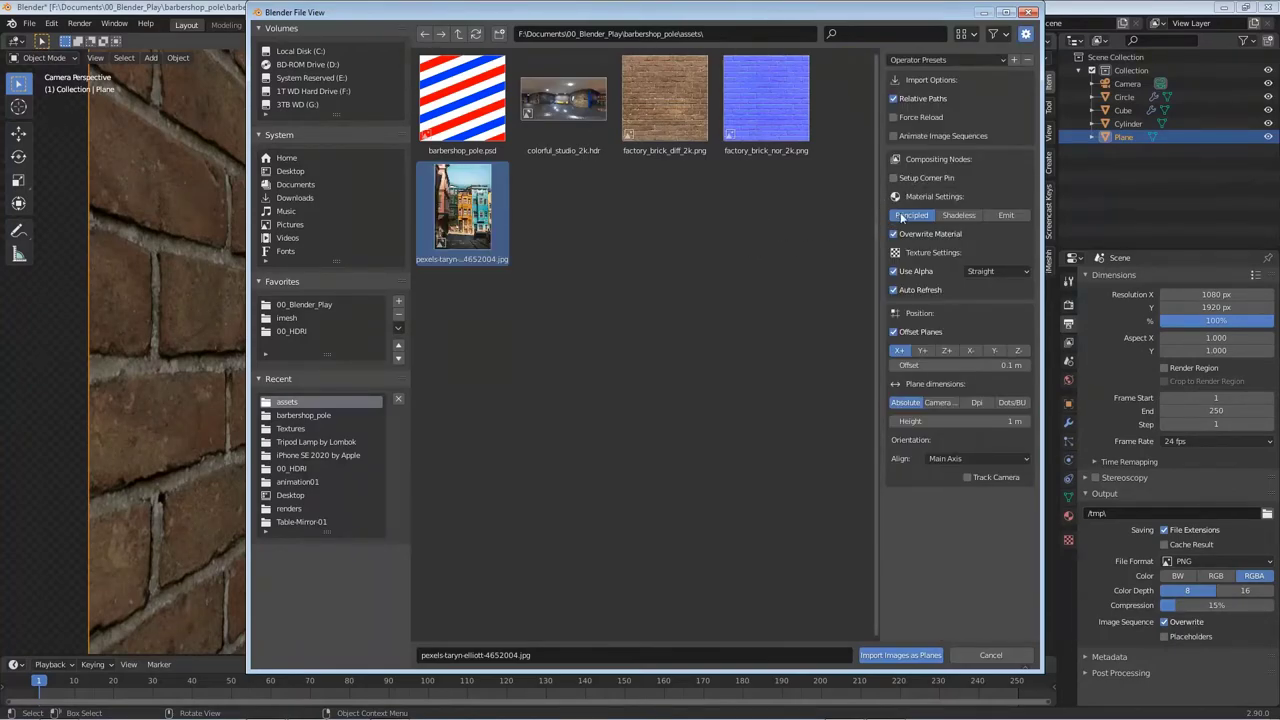
left_click(957, 217)
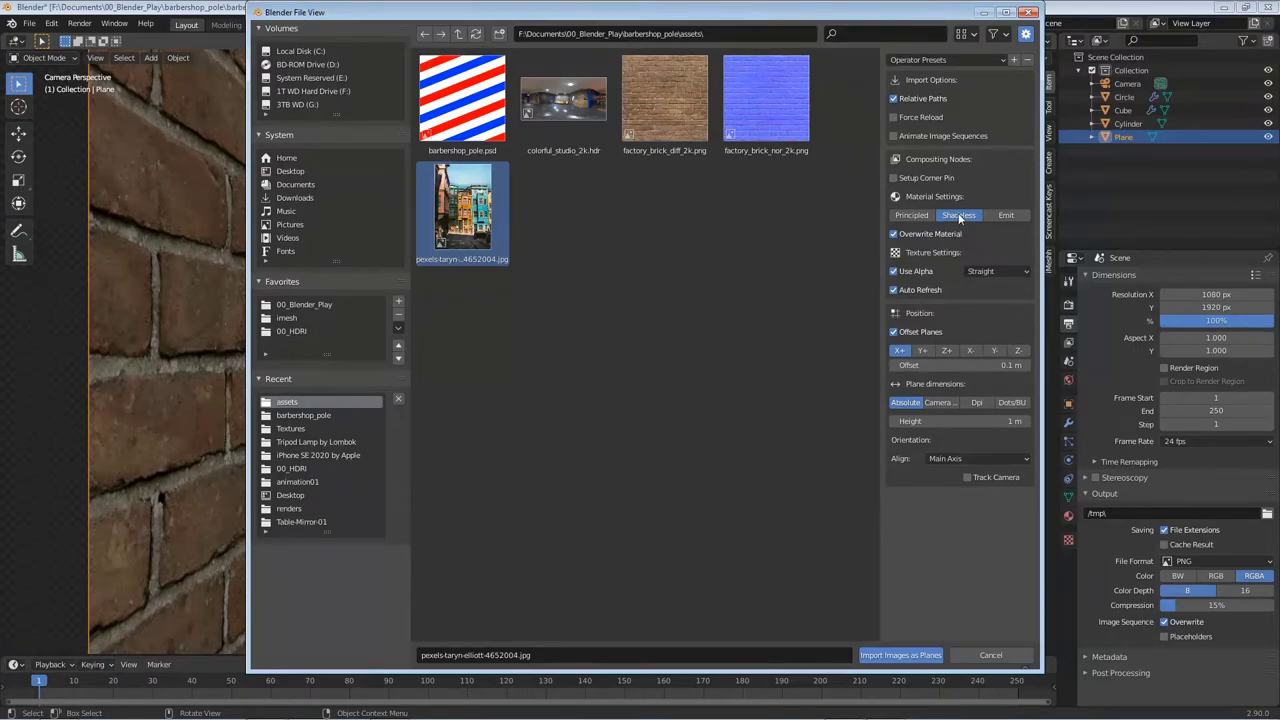
left_click(908, 657)
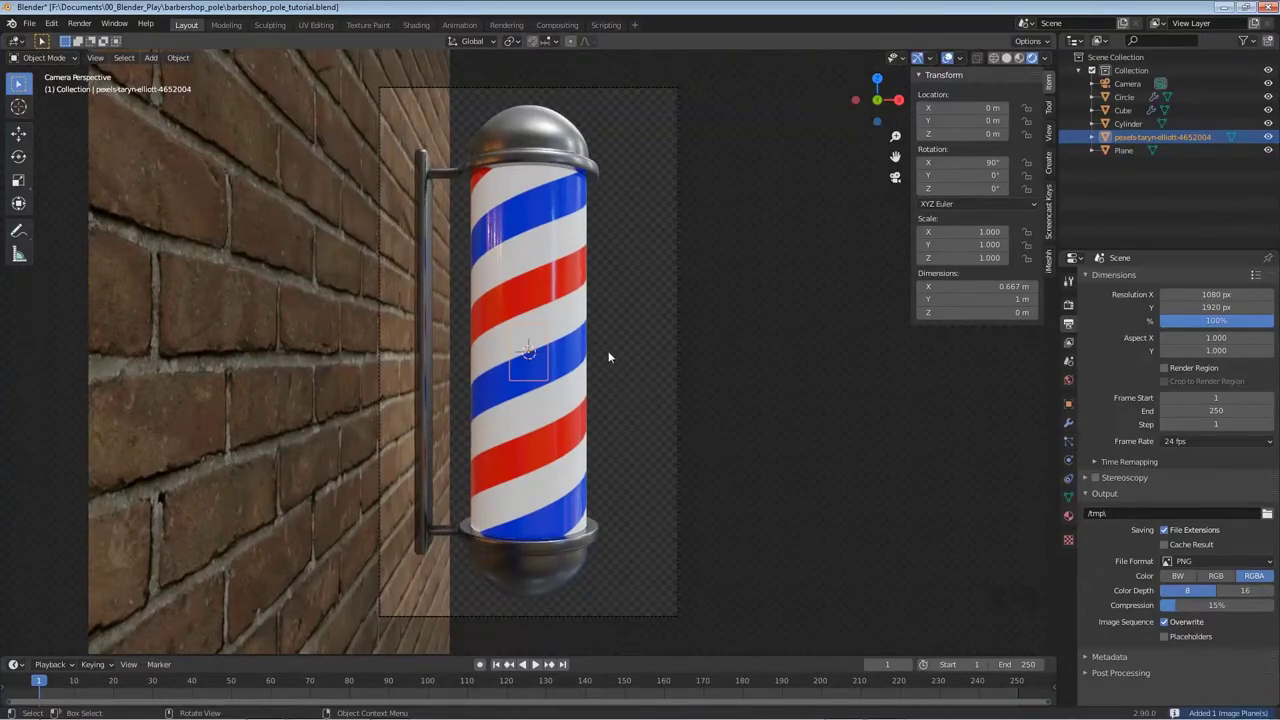
Scale the imported image plane up to about 12.28 and move it about 17.66 m along Y behind the pole.
key("s")
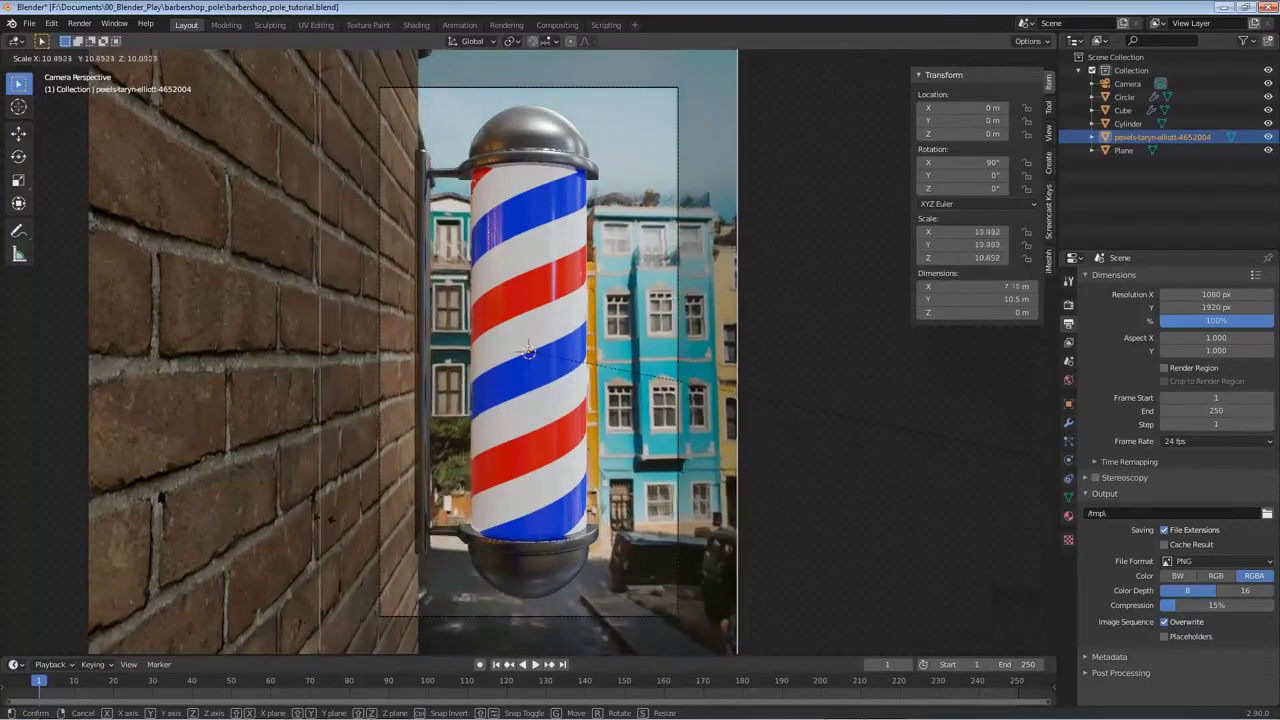
left_click(435, 522)
middle_click_drag(382, 485, 505, 425)
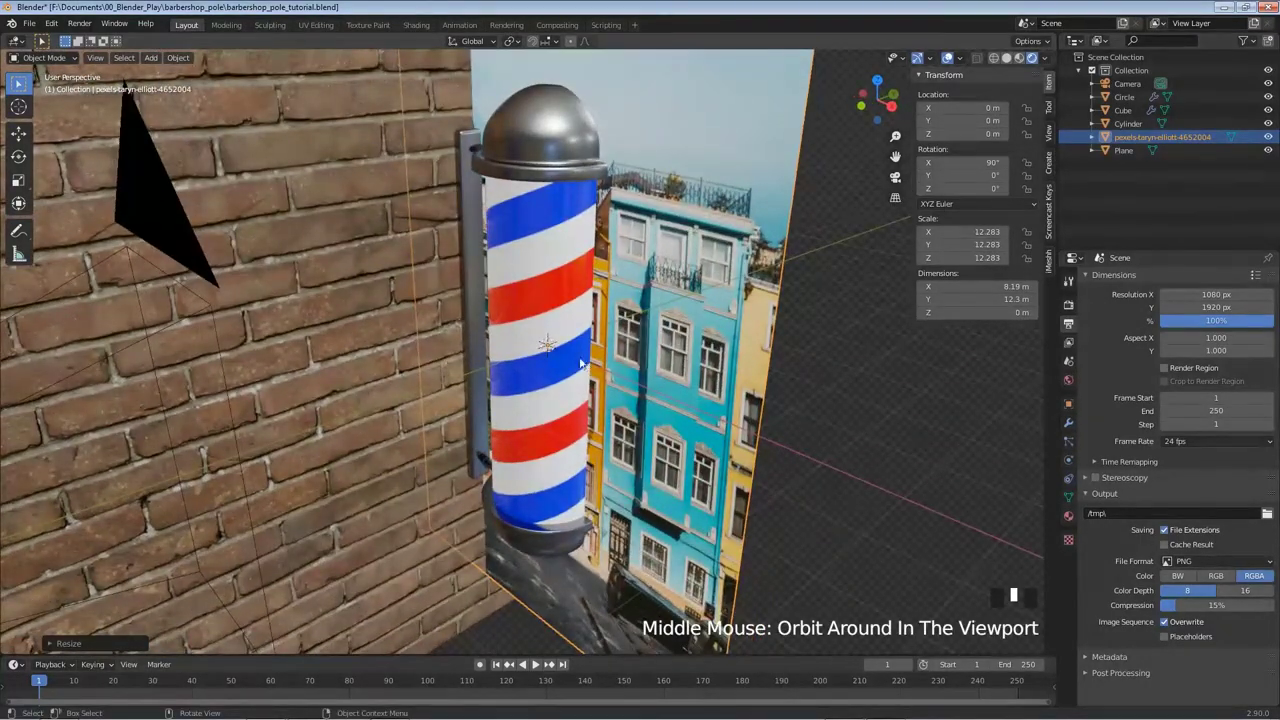
scroll(586, 366, "down", 4)
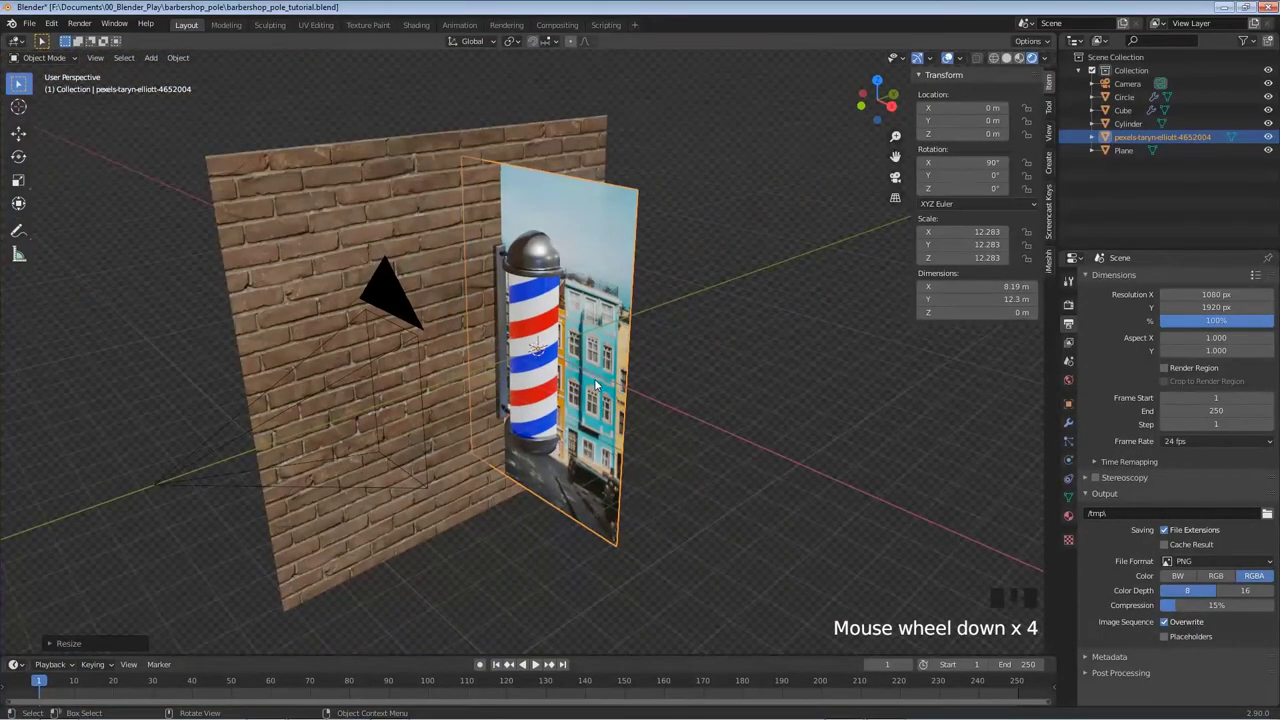
key("g")
key("y")
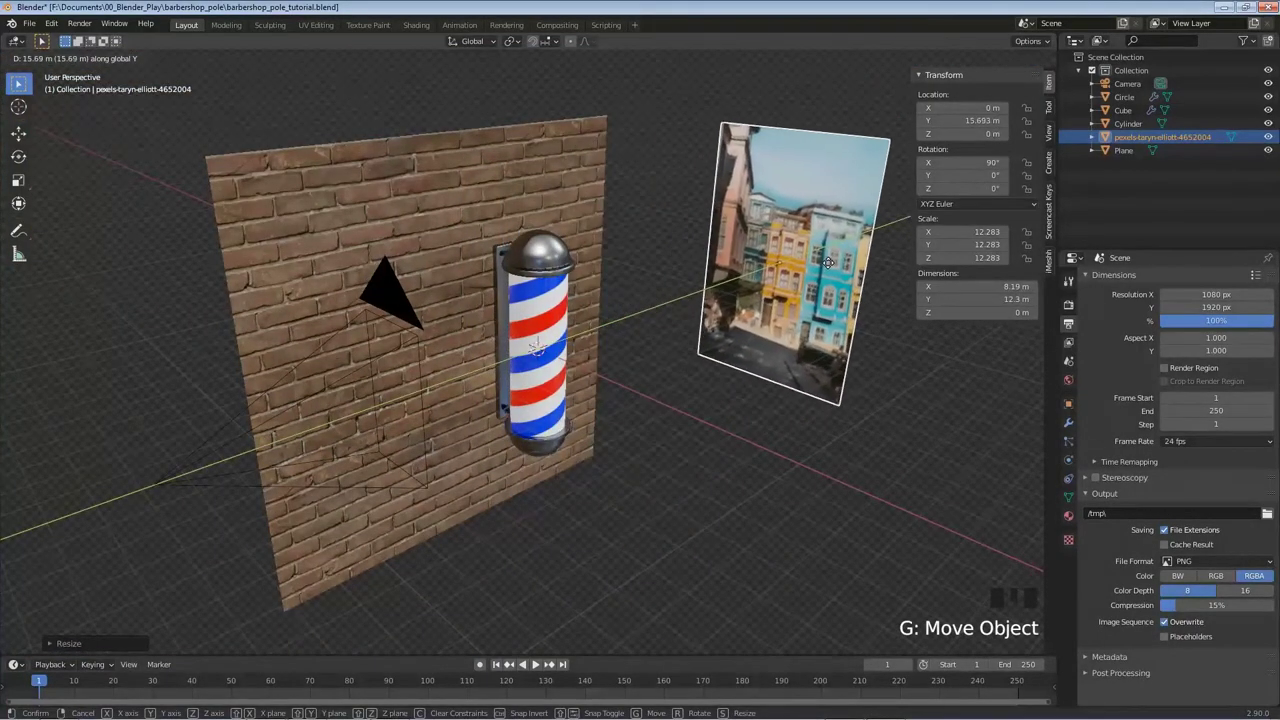
left_click(846, 253)
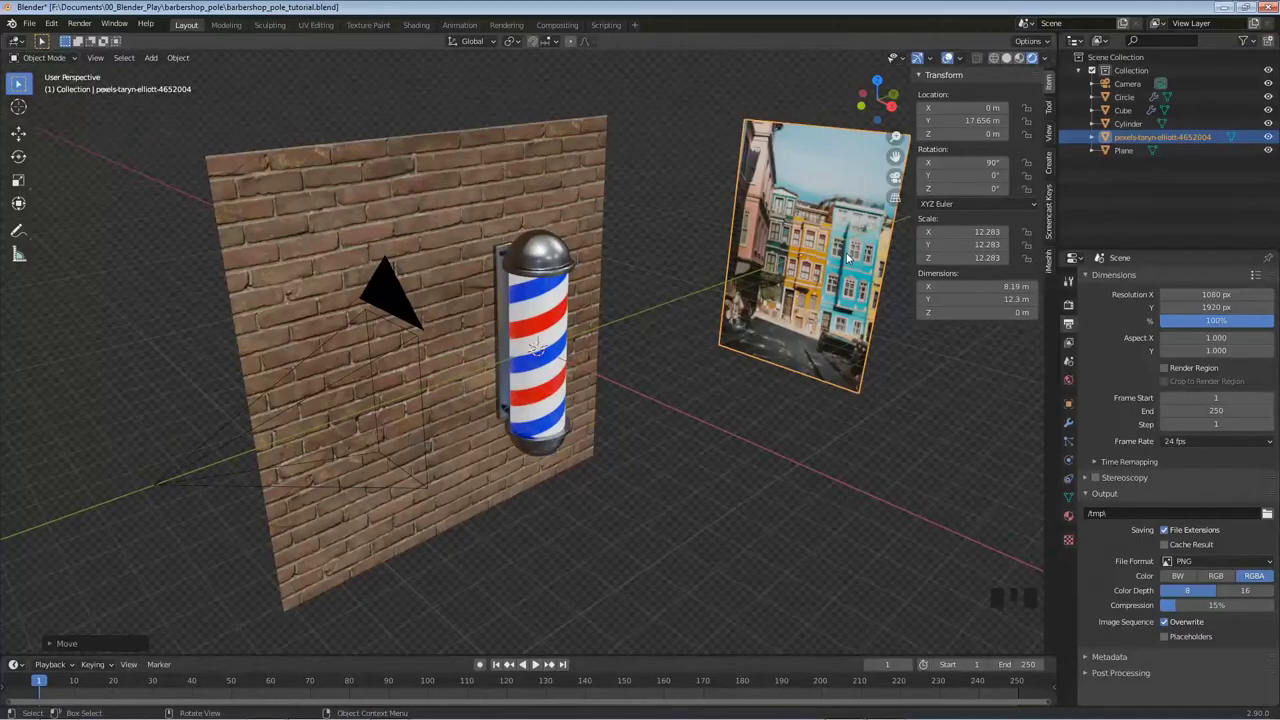
Look through the camera and enlarge the image plane to a scale of about 26 so the street fills the background.
key("KP_0")
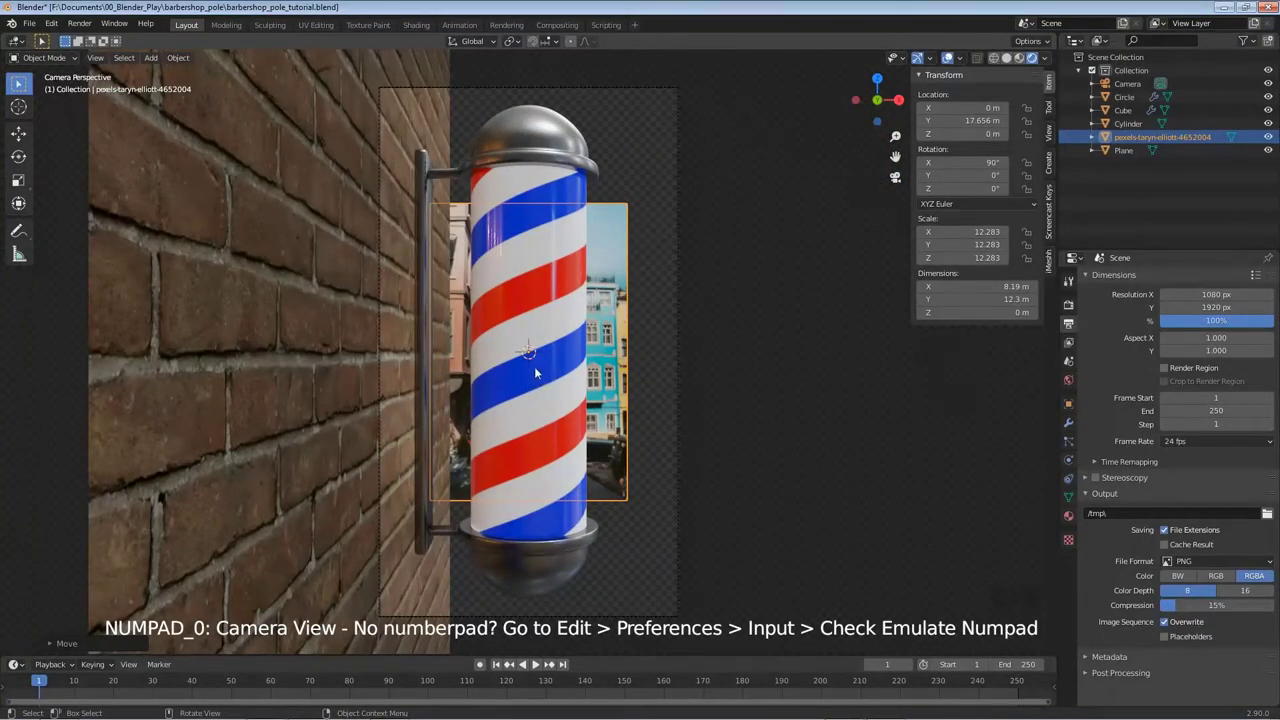
key("s")
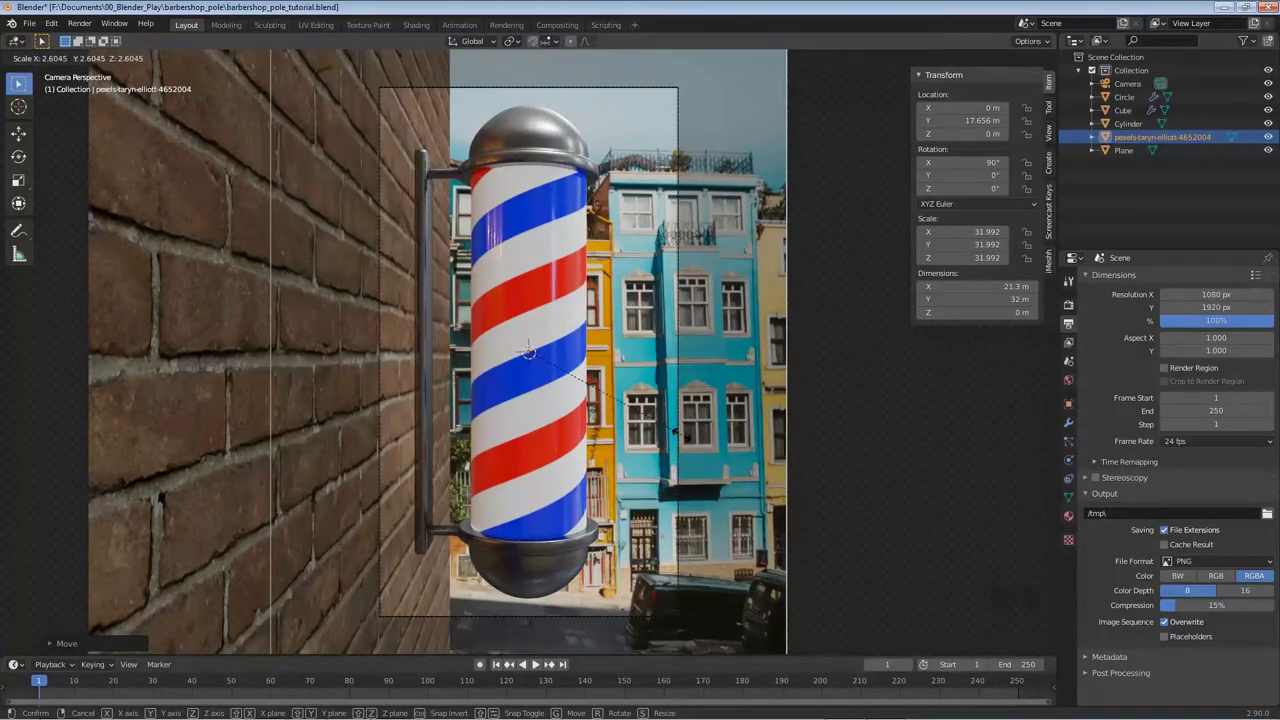
left_click(680, 435)
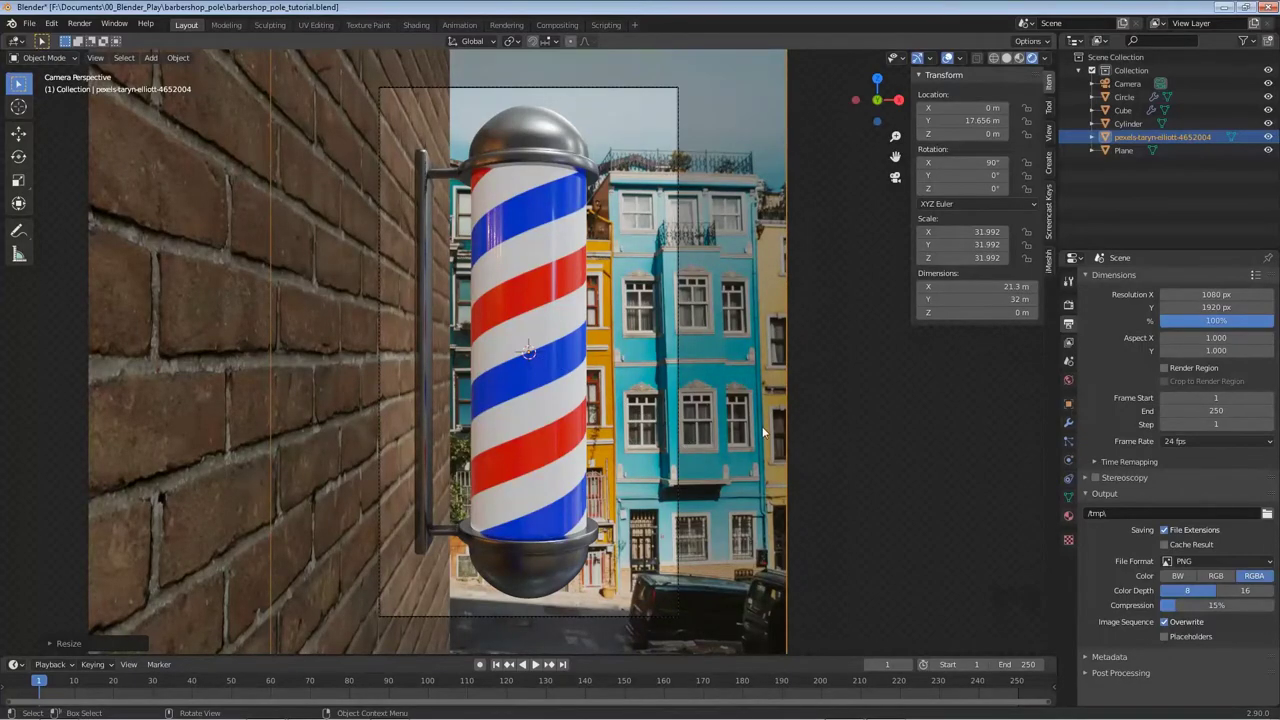
key("s")
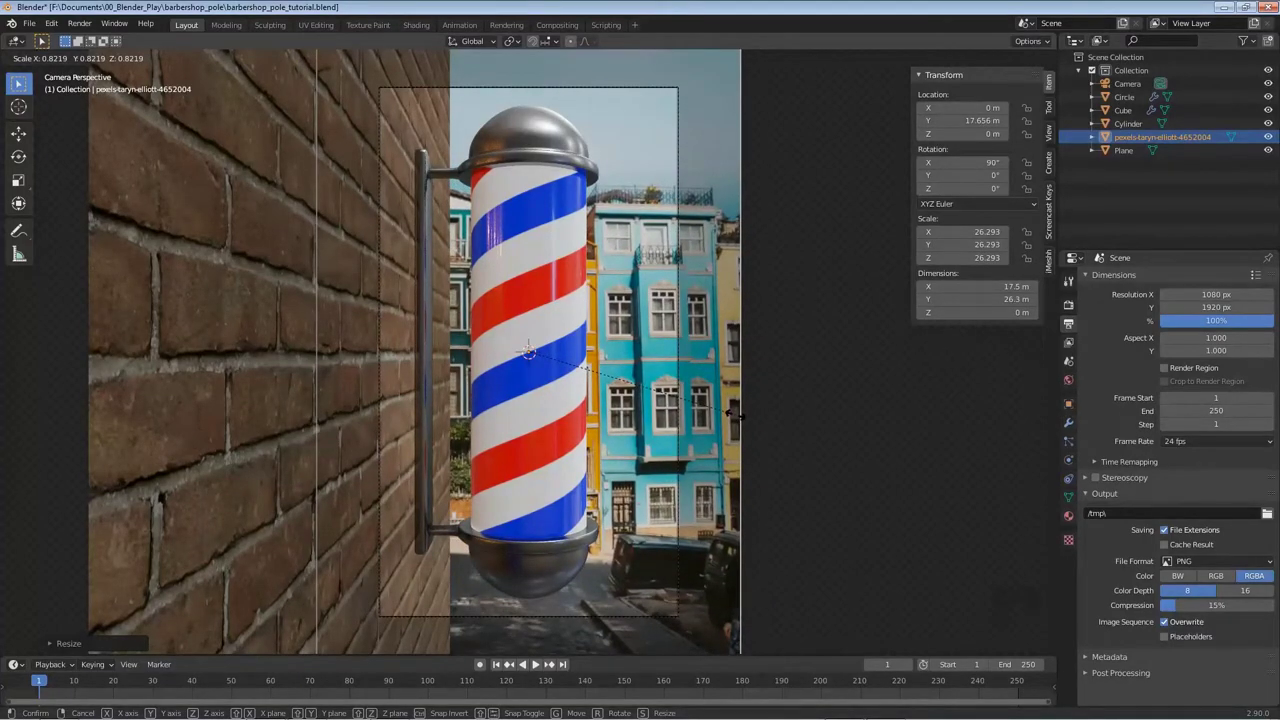
left_click(732, 415)
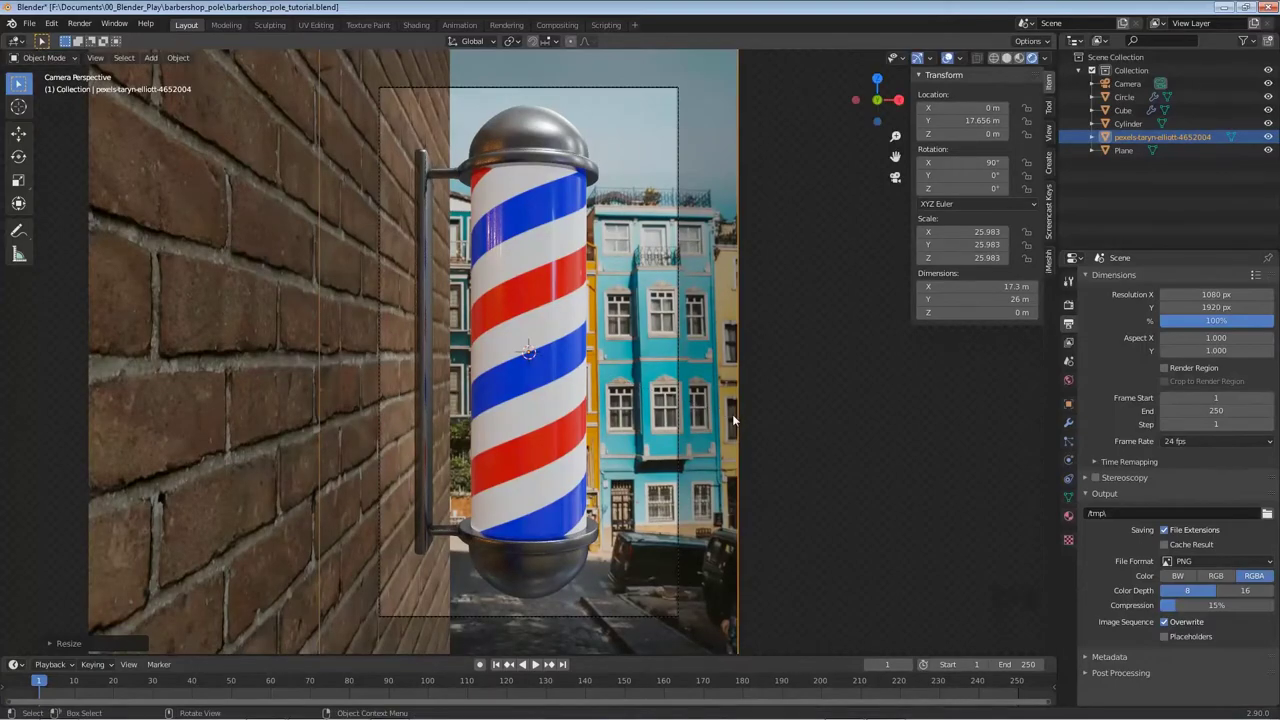
Shift the image plane up about 0.5 m along Z and about -0.11 m along X to frame the houses.
key("g")
key("z")
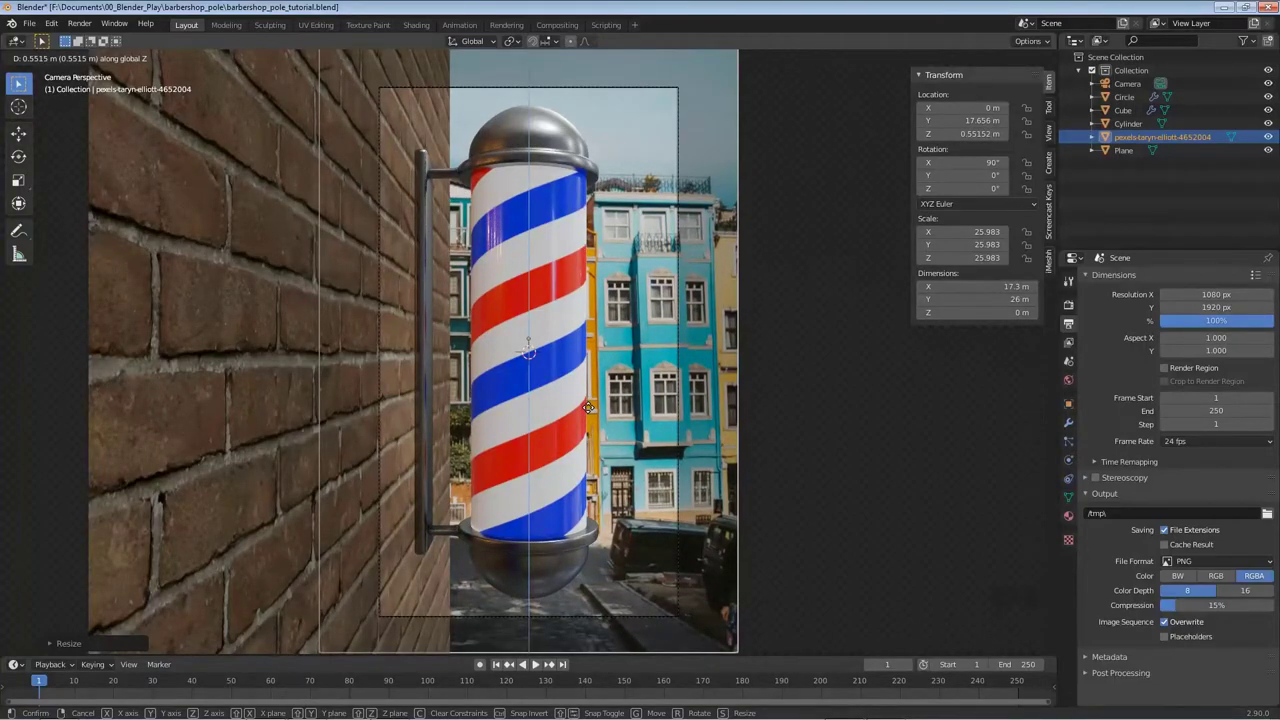
left_click(588, 408)
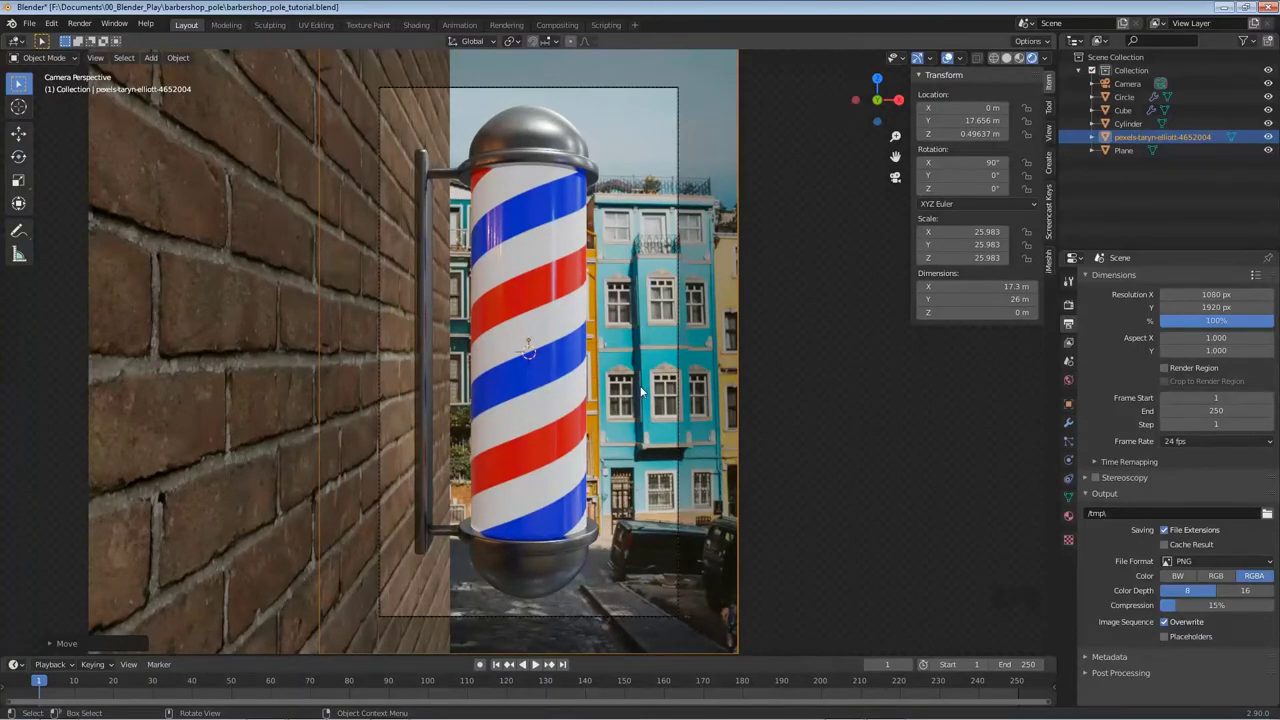
key("g")
key("x")
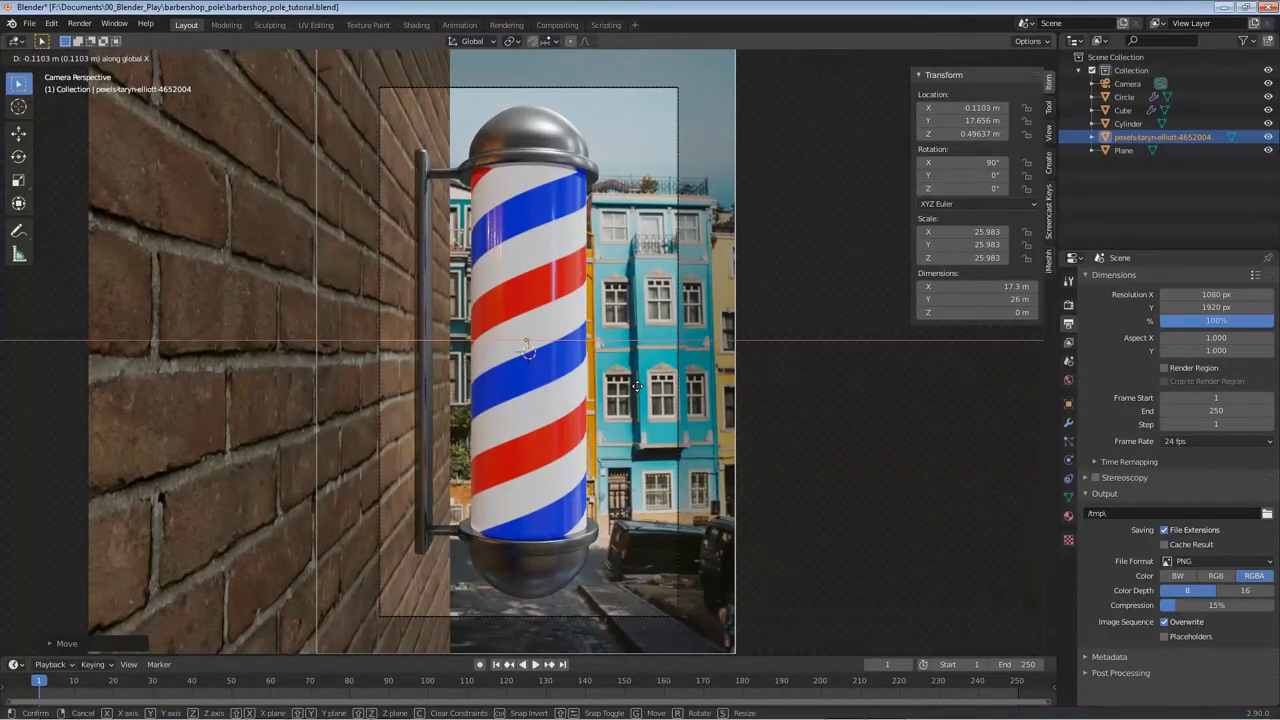
left_click(637, 386)
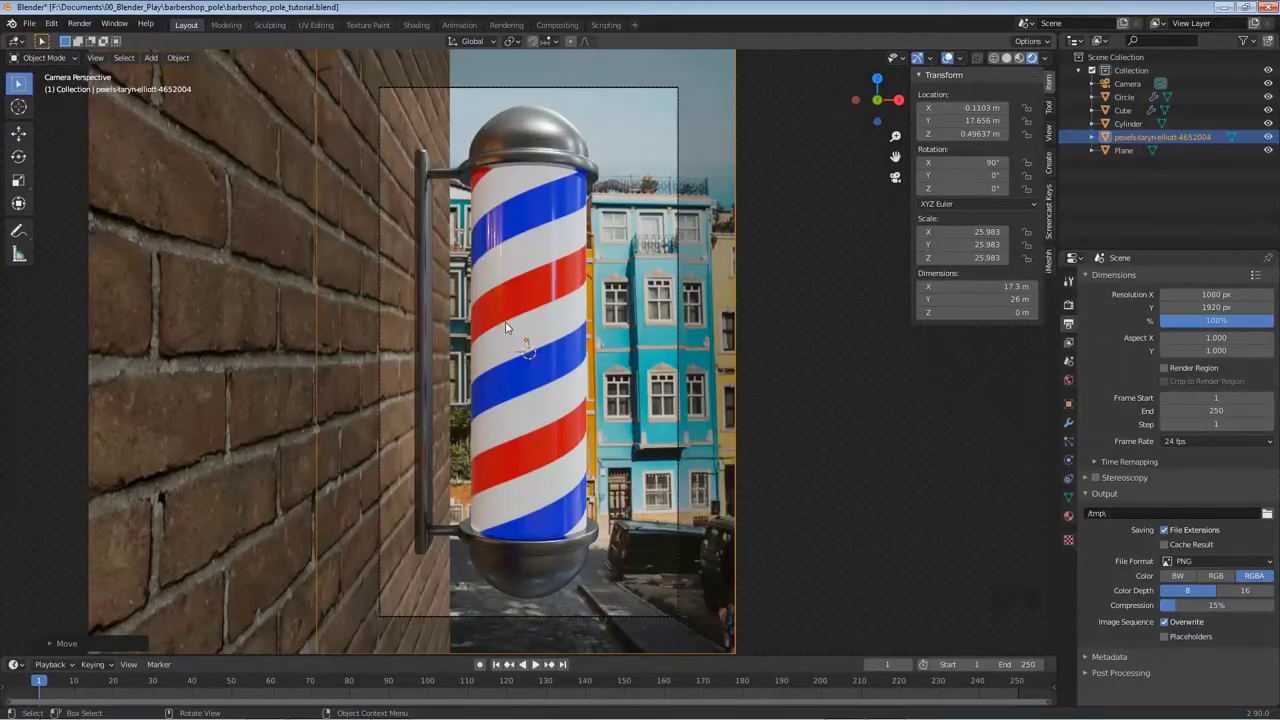
Set the Color Management look in the render settings to High Contrast, trying Very High Contrast for comparison.
left_click(1068, 305)
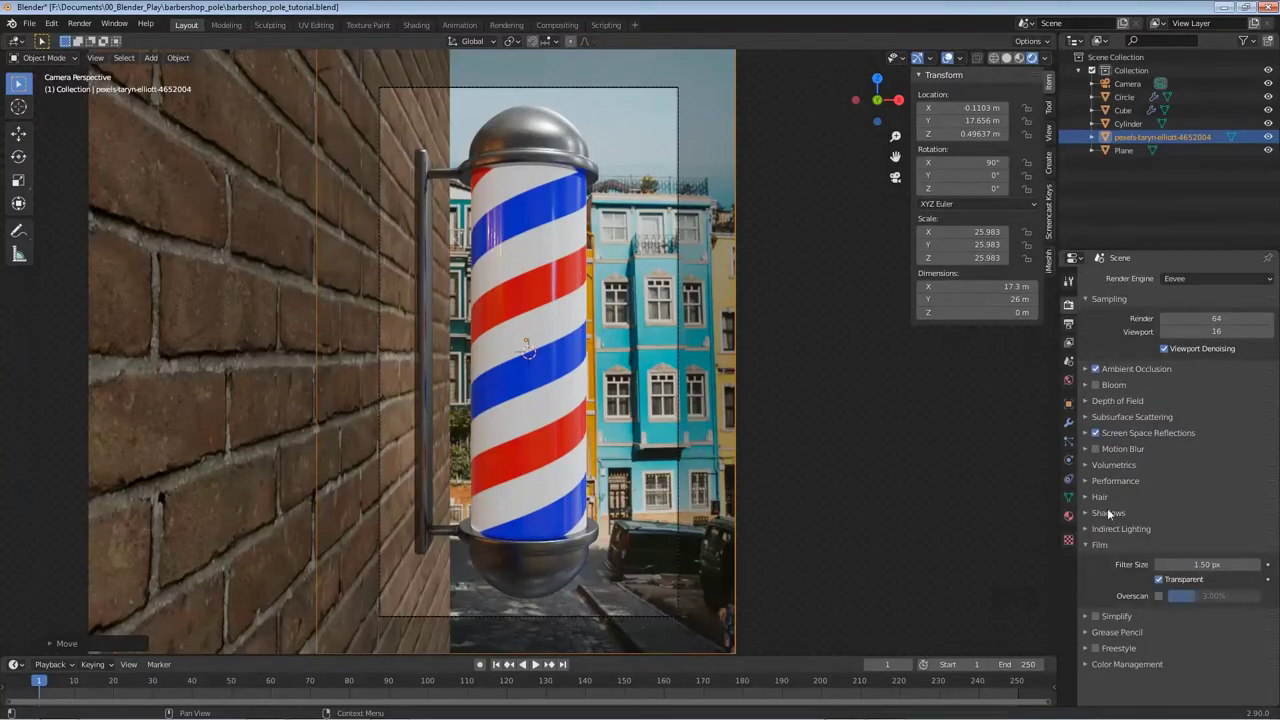
left_click(1121, 665)
scroll(1124, 617, "down", 3)
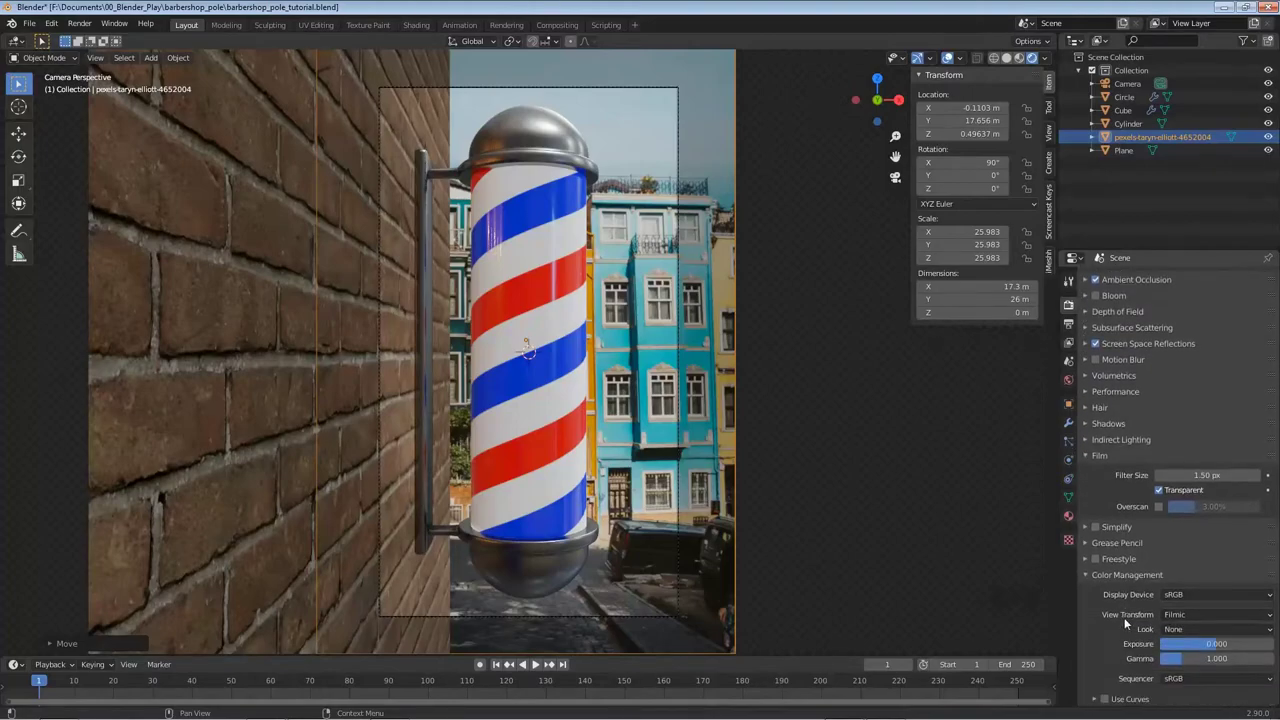
left_click(1185, 629)
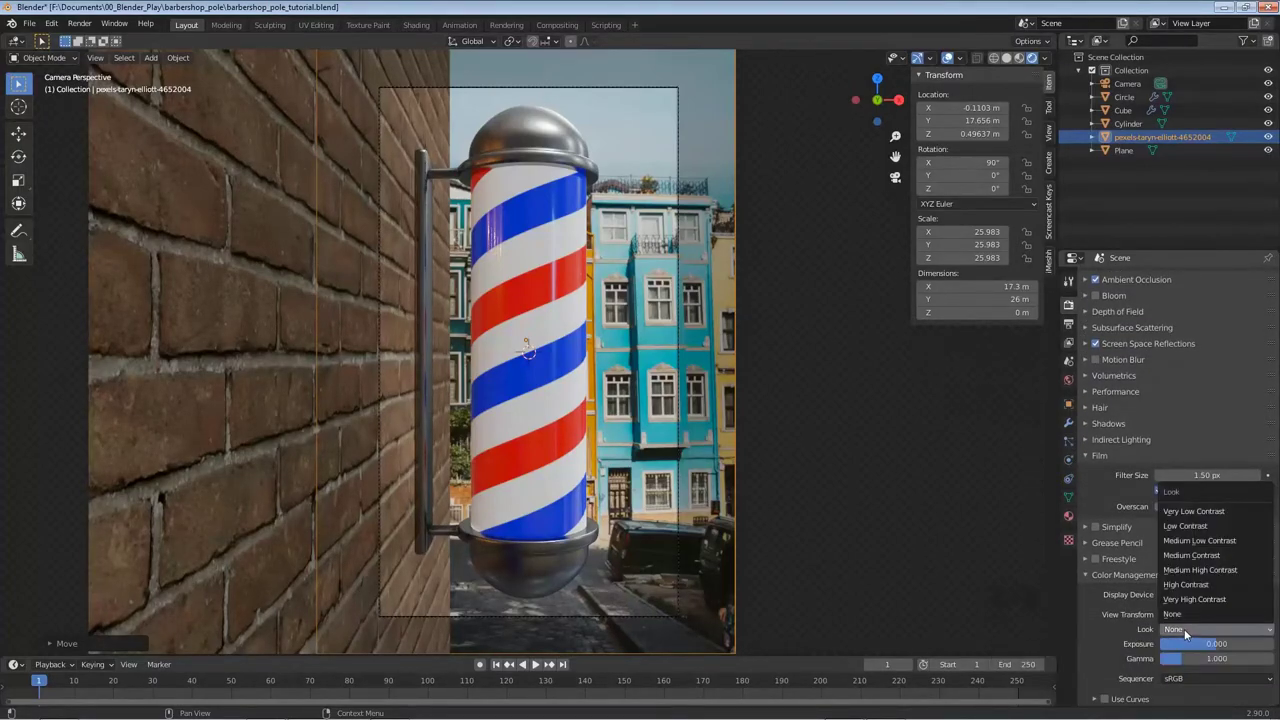
left_click(1176, 592)
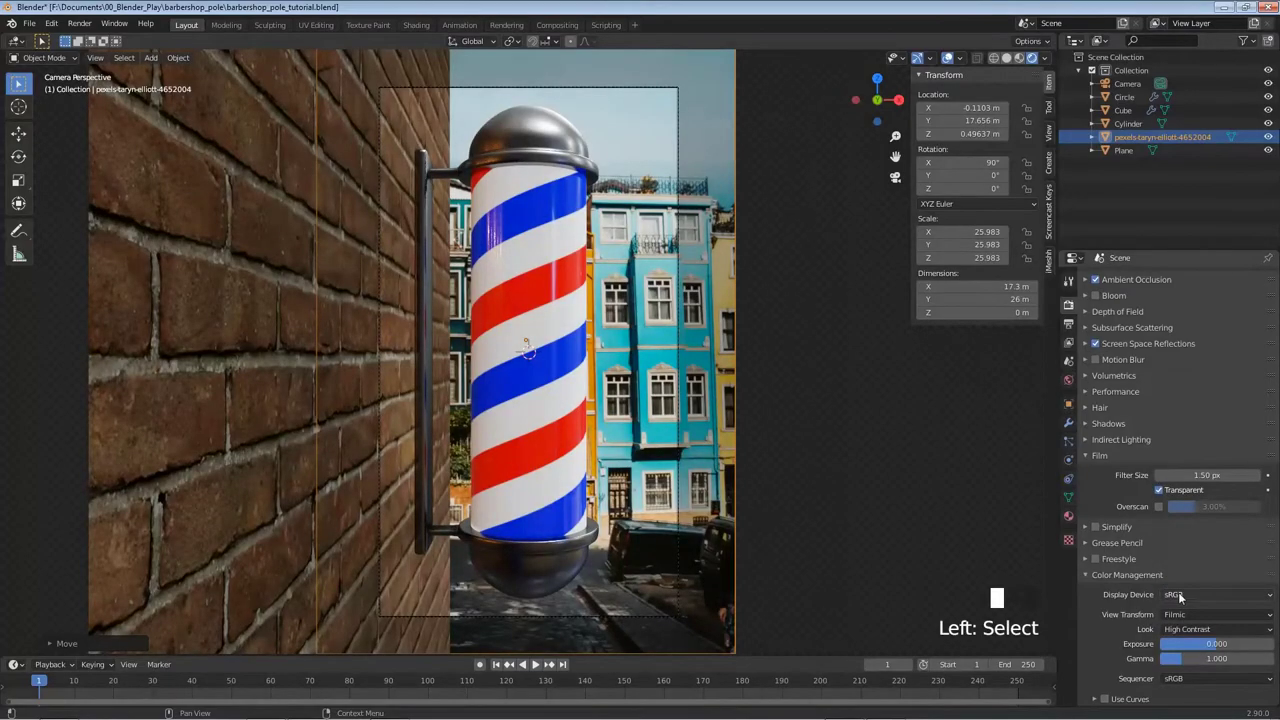
left_click(1190, 629)
left_click(1192, 599)
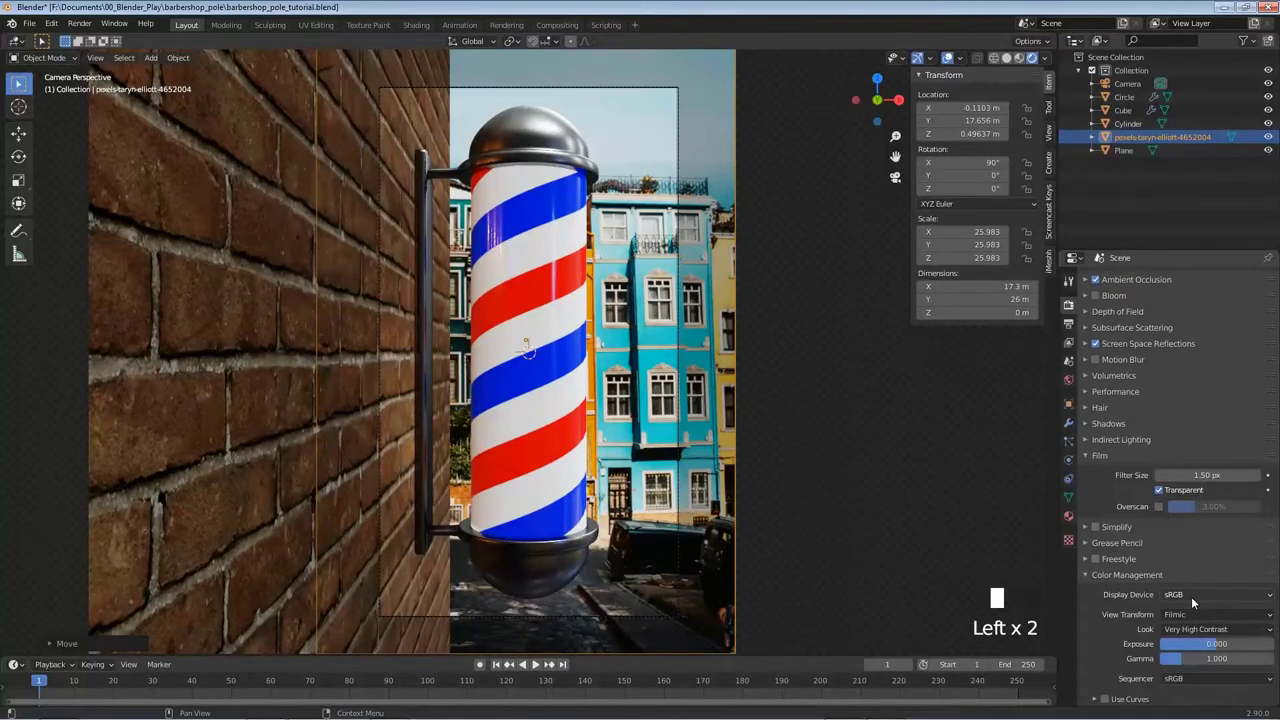
left_click(1190, 629)
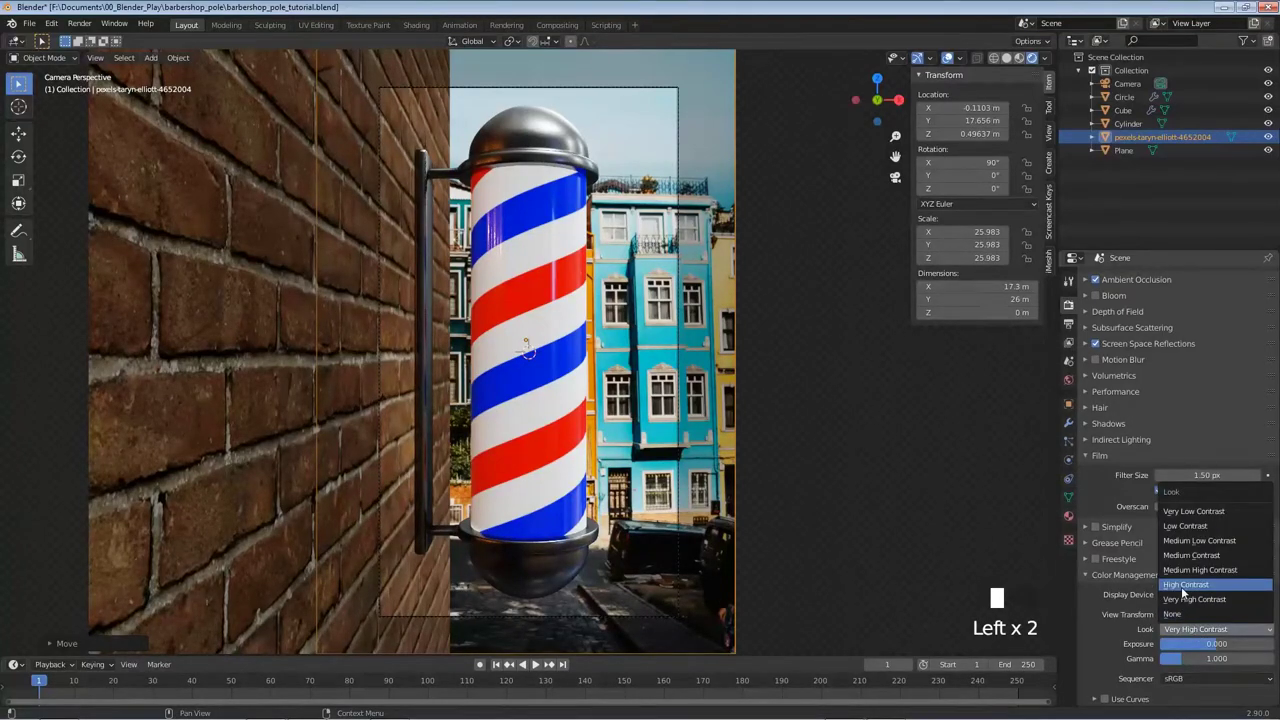
left_click(1183, 589)
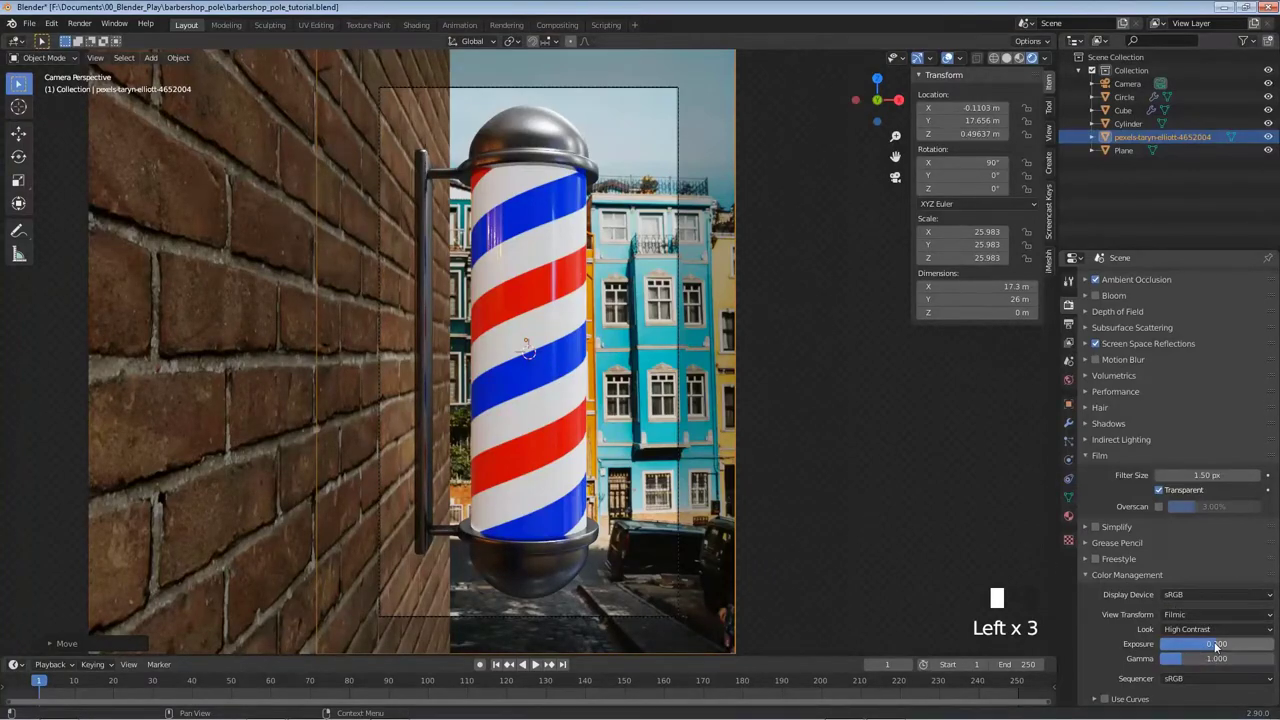
Switch the Color Management look to Very High Contrast and raise the exposure to about 1.16.
left_click_drag(1213, 648, 1248, 644)
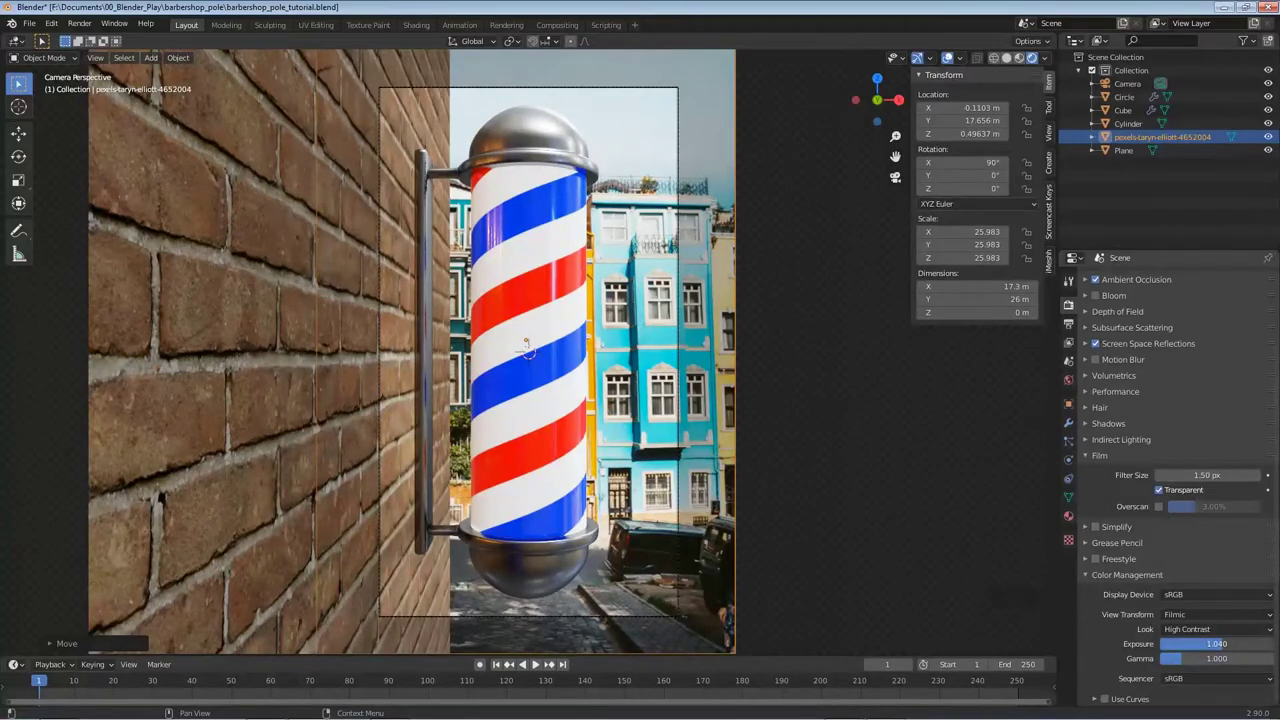
left_click_drag(1248, 644, 1246, 644)
left_click(1215, 629)
left_click(1200, 600)
left_click_drag(1215, 644, 1182, 644)
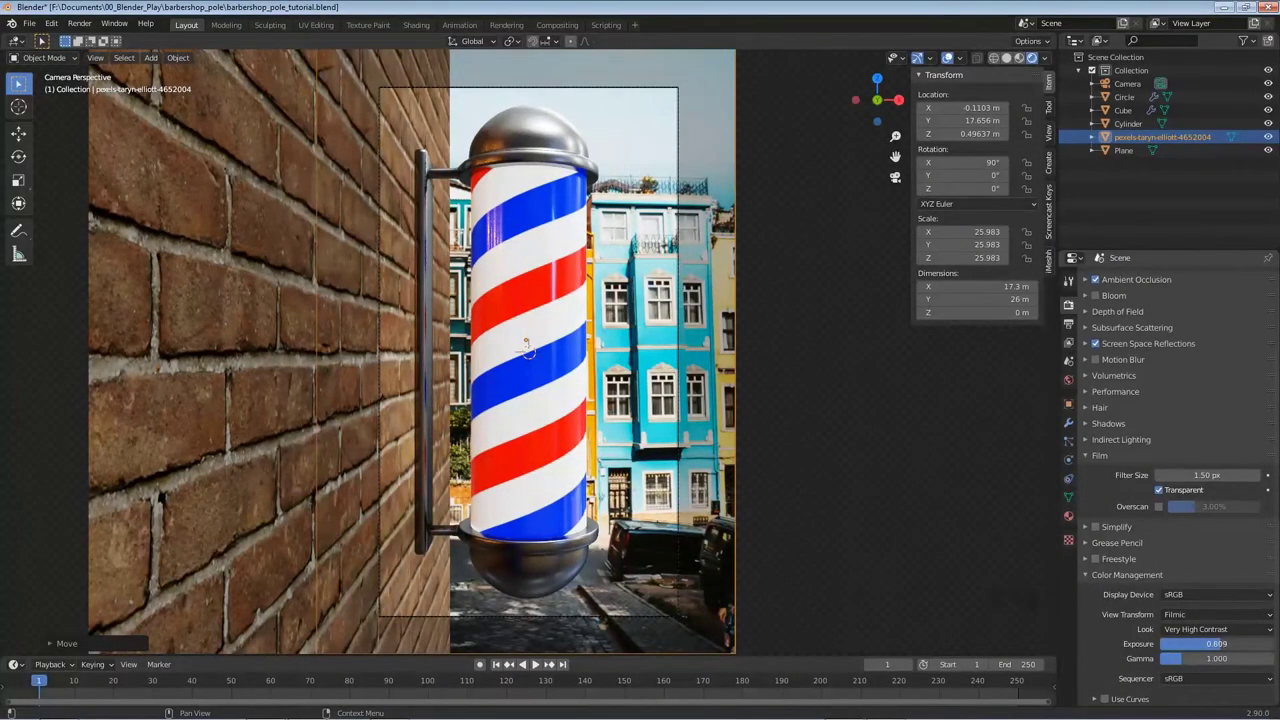
key("Escape")
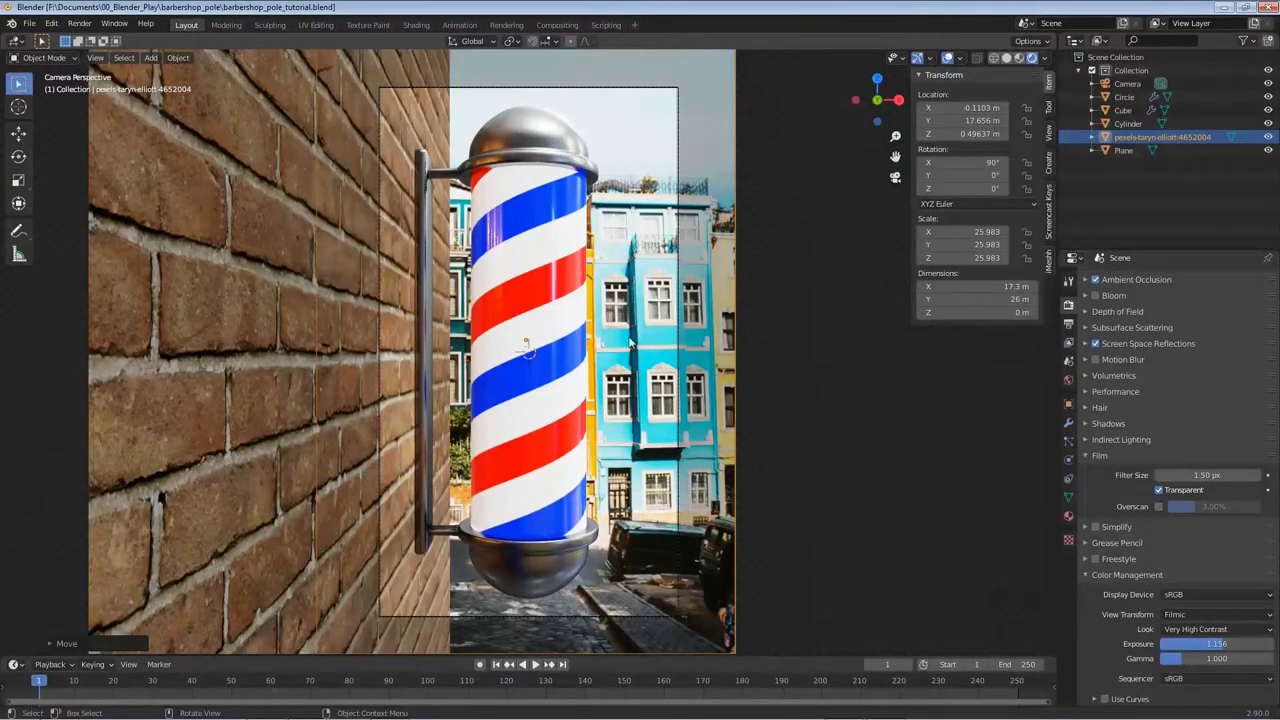
Enable depth of field on the camera and set the striped cylinder as its focus object.
left_click(1128, 85)
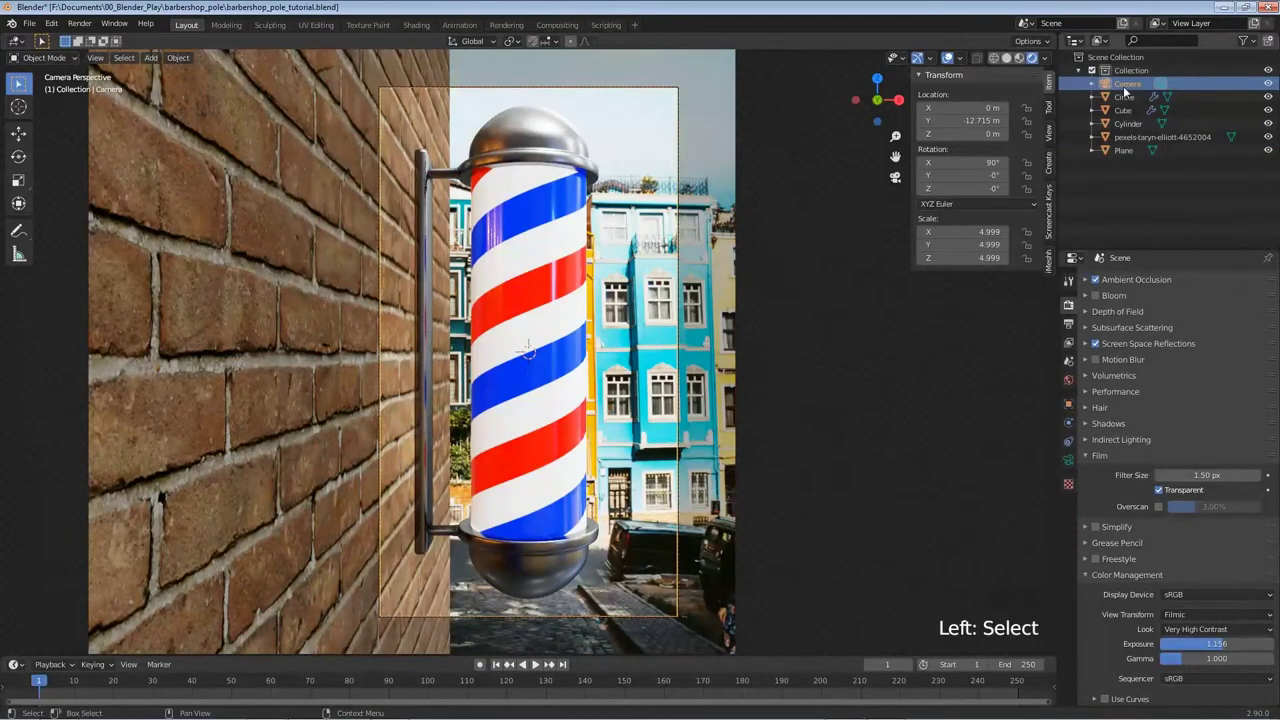
left_click(1068, 460)
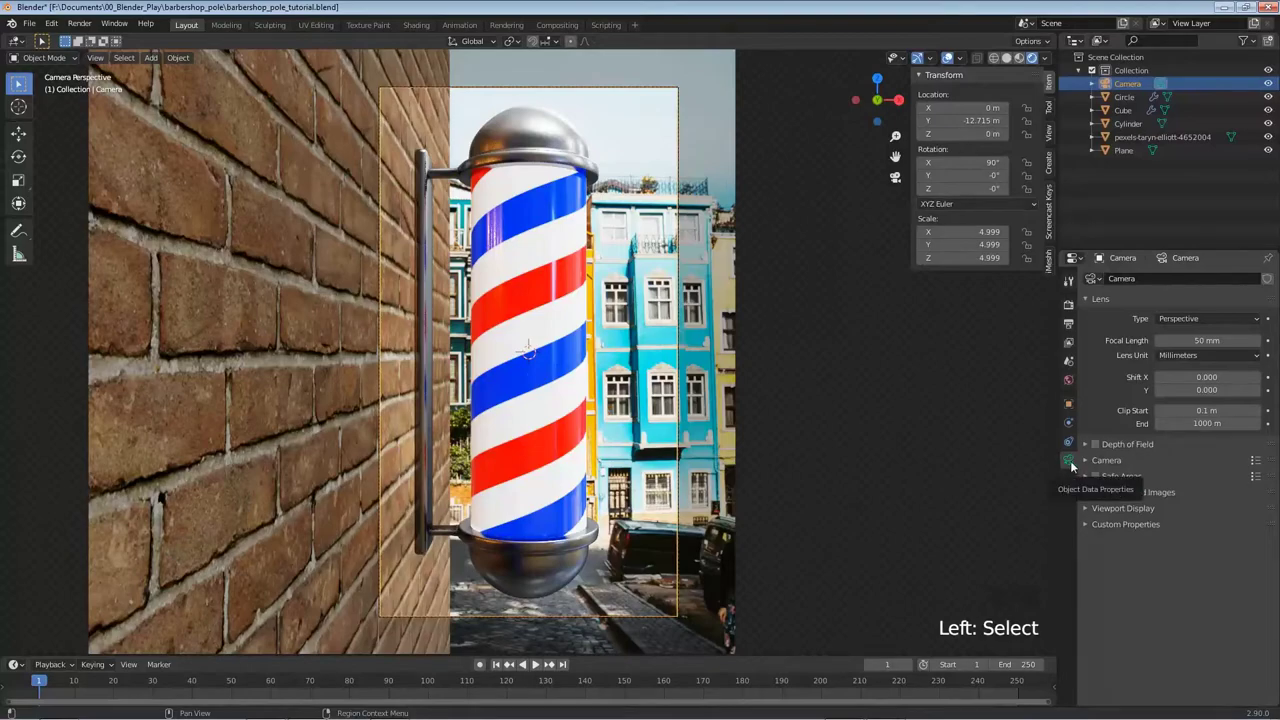
left_click(1096, 444)
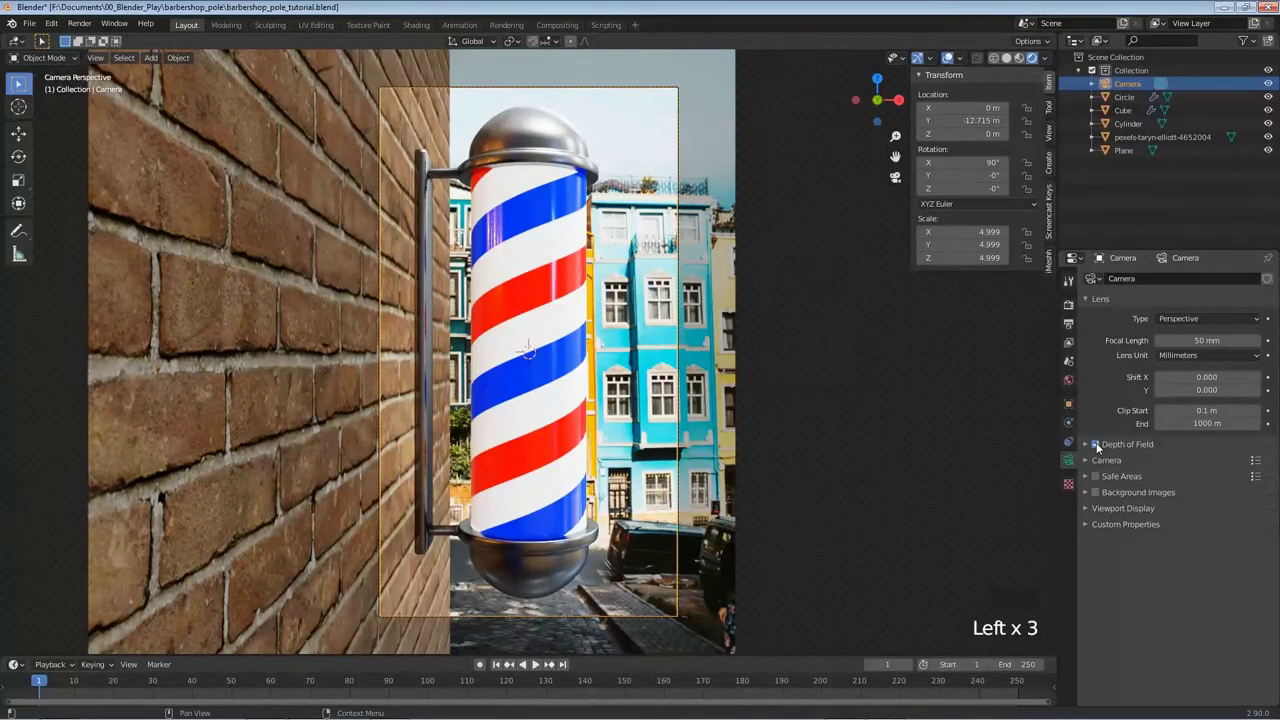
left_click(1085, 445)
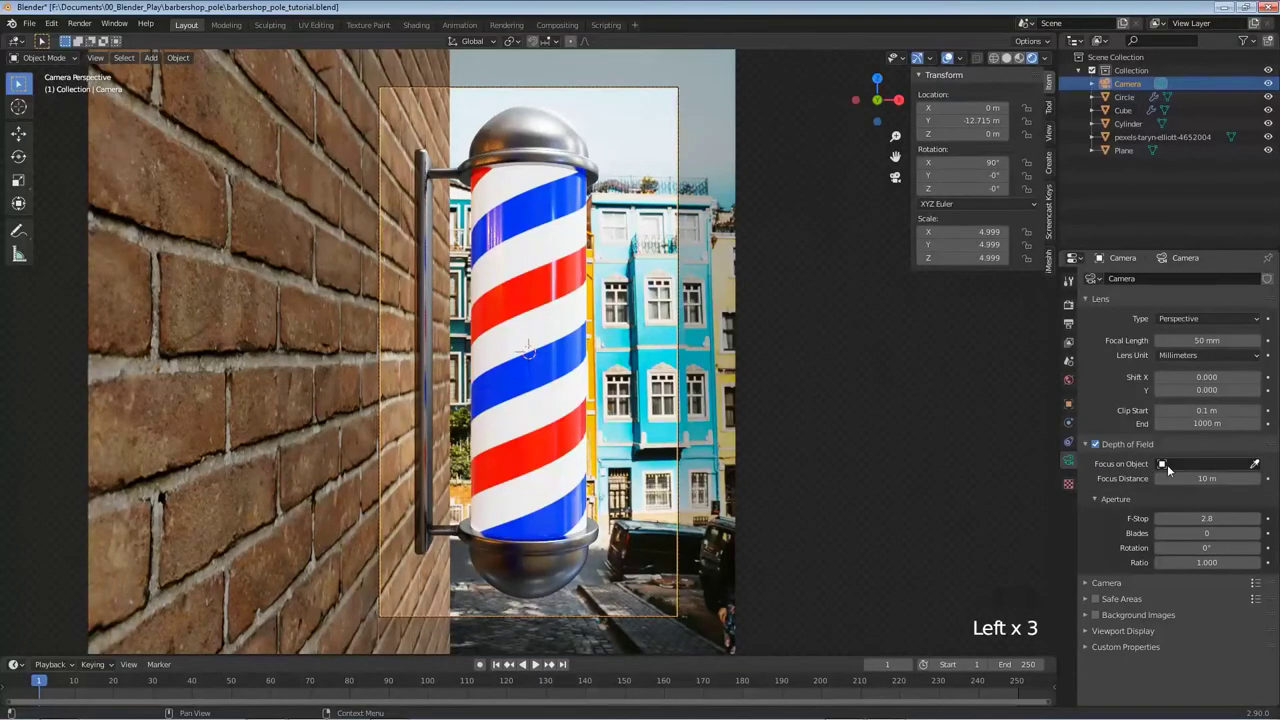
left_click(1254, 465)
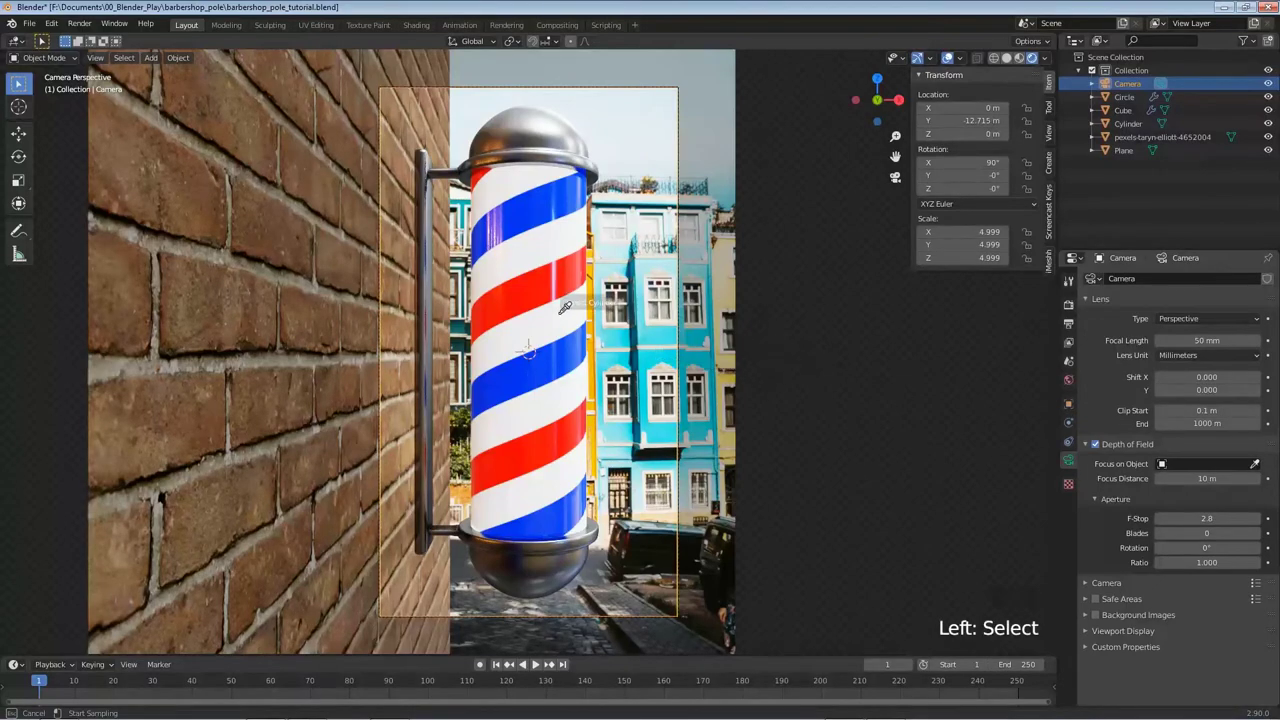
left_click(562, 320)
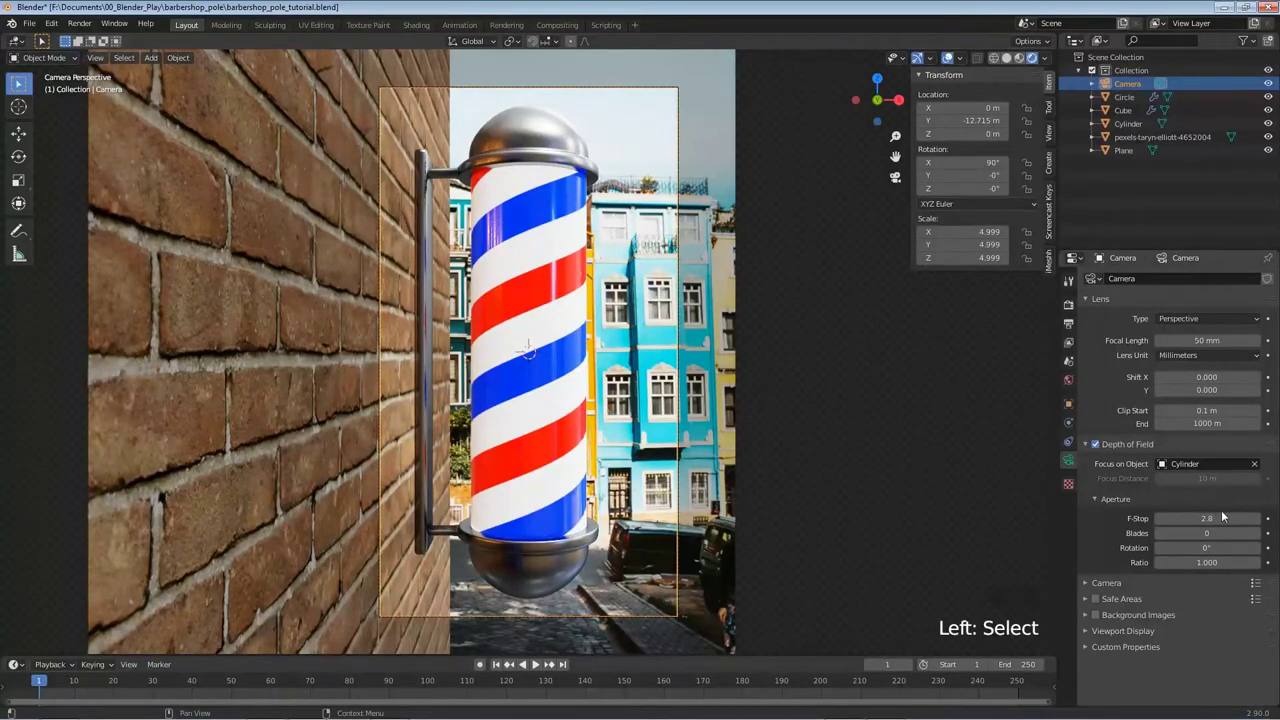
Set the camera's aperture F-Stop to 0.1 and inspect the blur on the wall and houses up close.
left_click(1207, 517)
type("0.1")
key("Return")
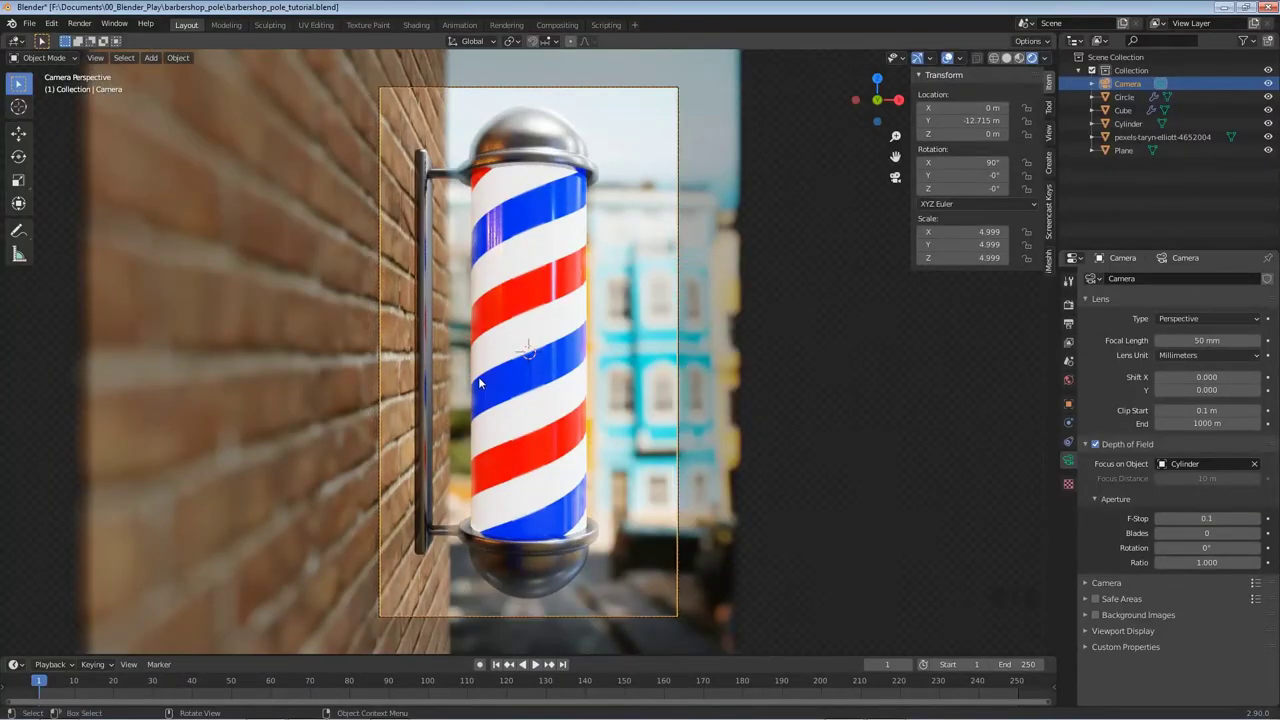
scroll(521, 398, "up", 1)
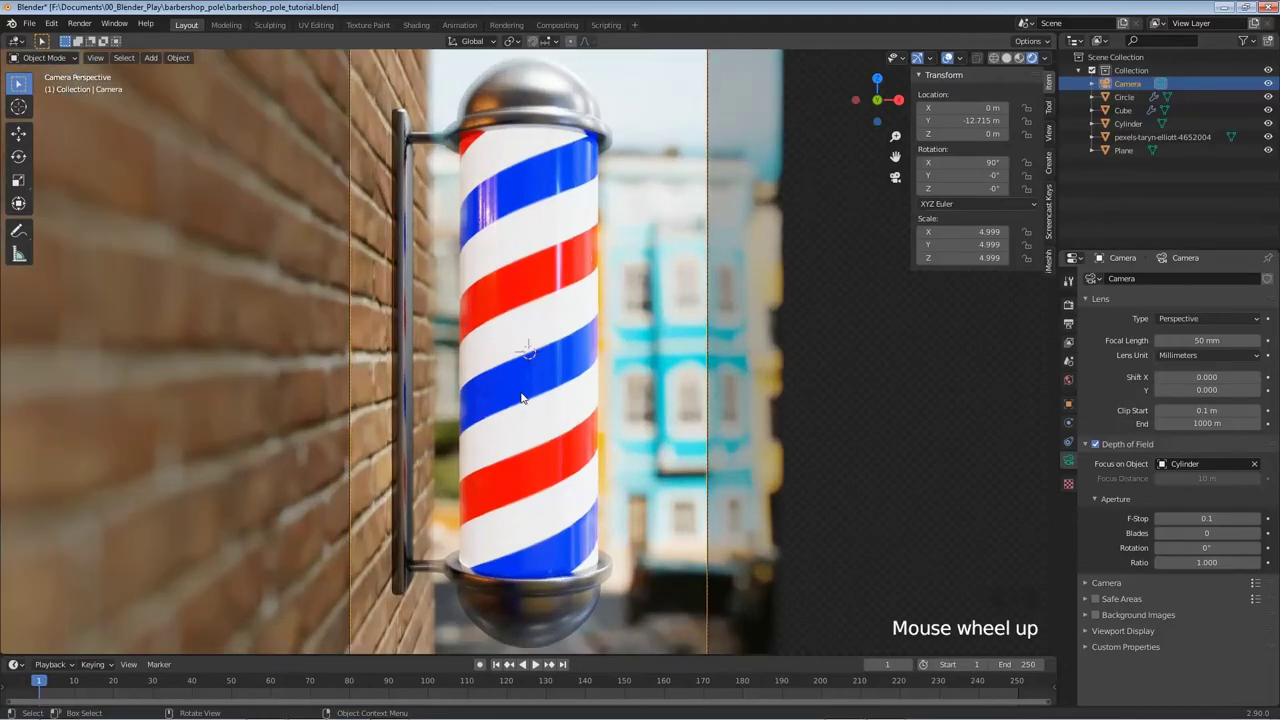
scroll(521, 398, "up", 3)
scroll(521, 398, "down", 1)
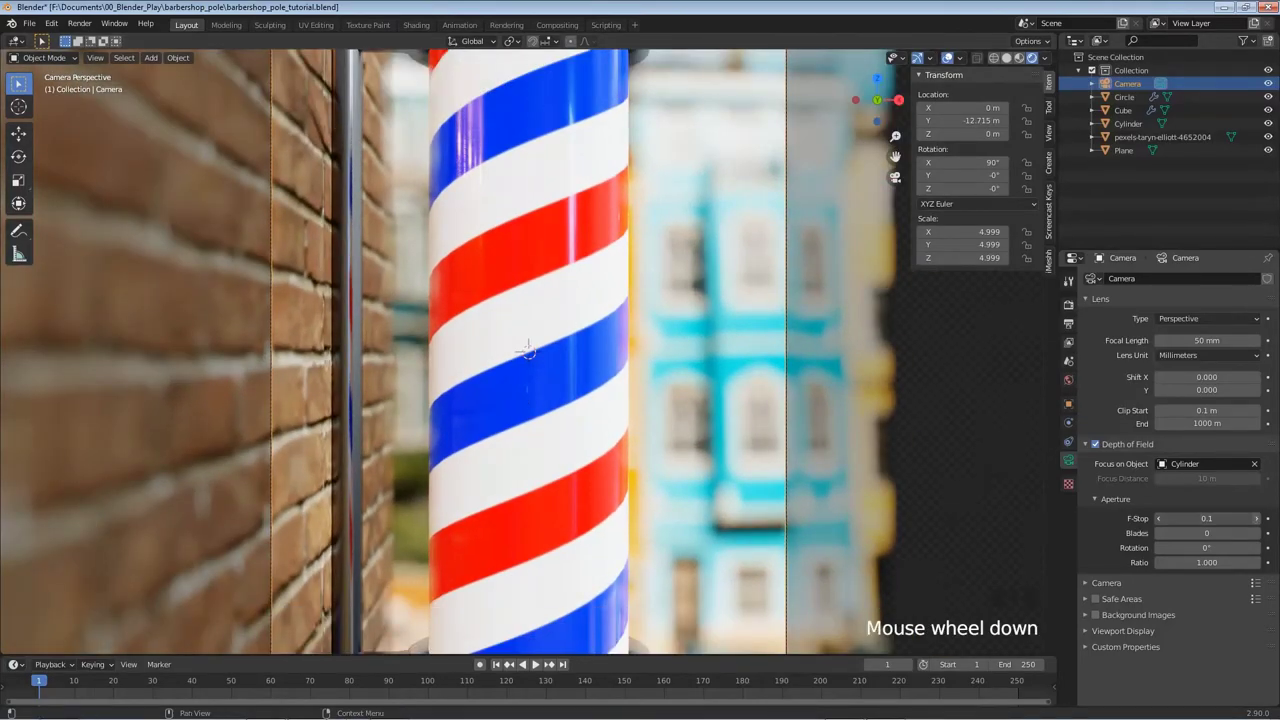
Try F-Stop values between 0.1 and 0.2 to compare how strongly the background blurs.
left_click(1258, 518)
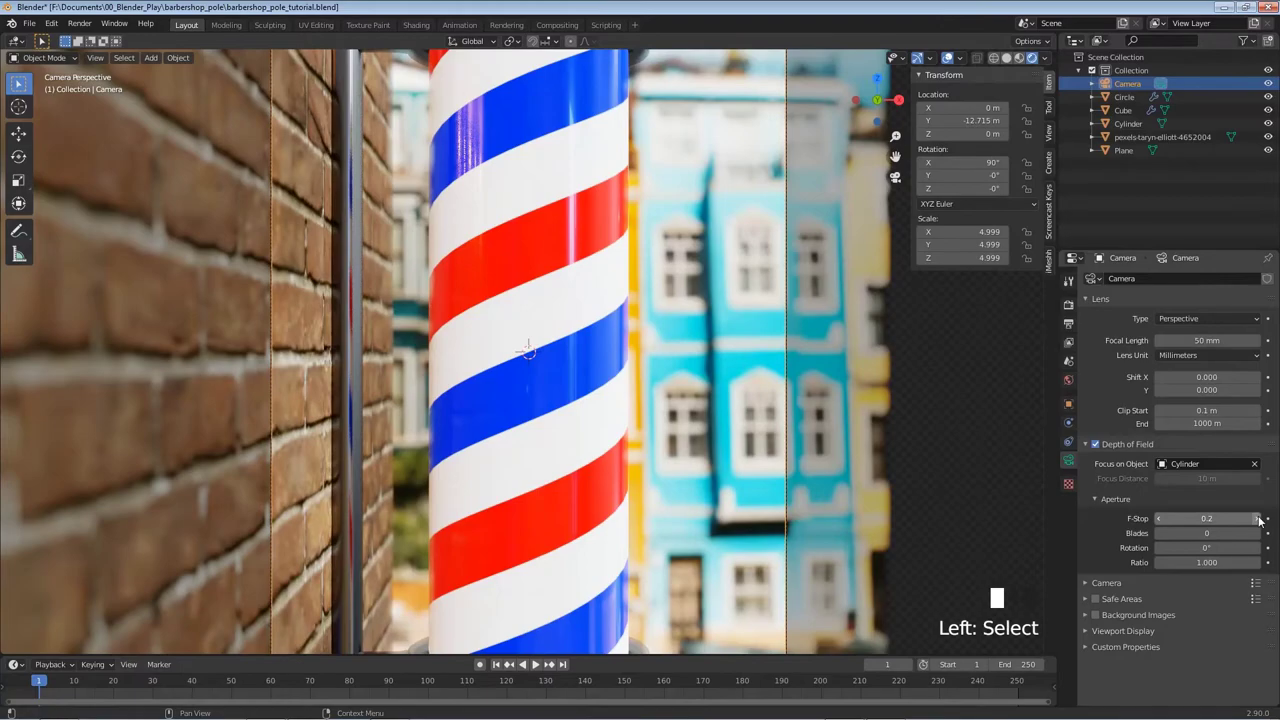
left_click(1159, 521)
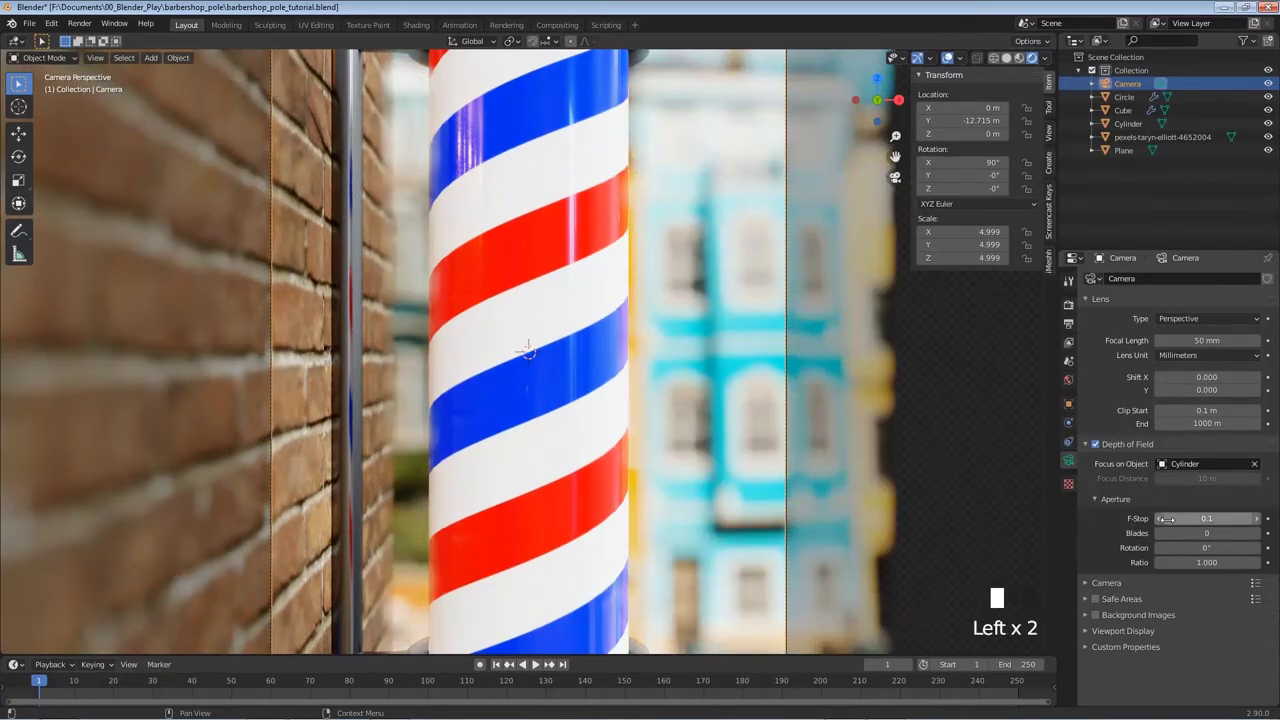
left_click(1200, 518)
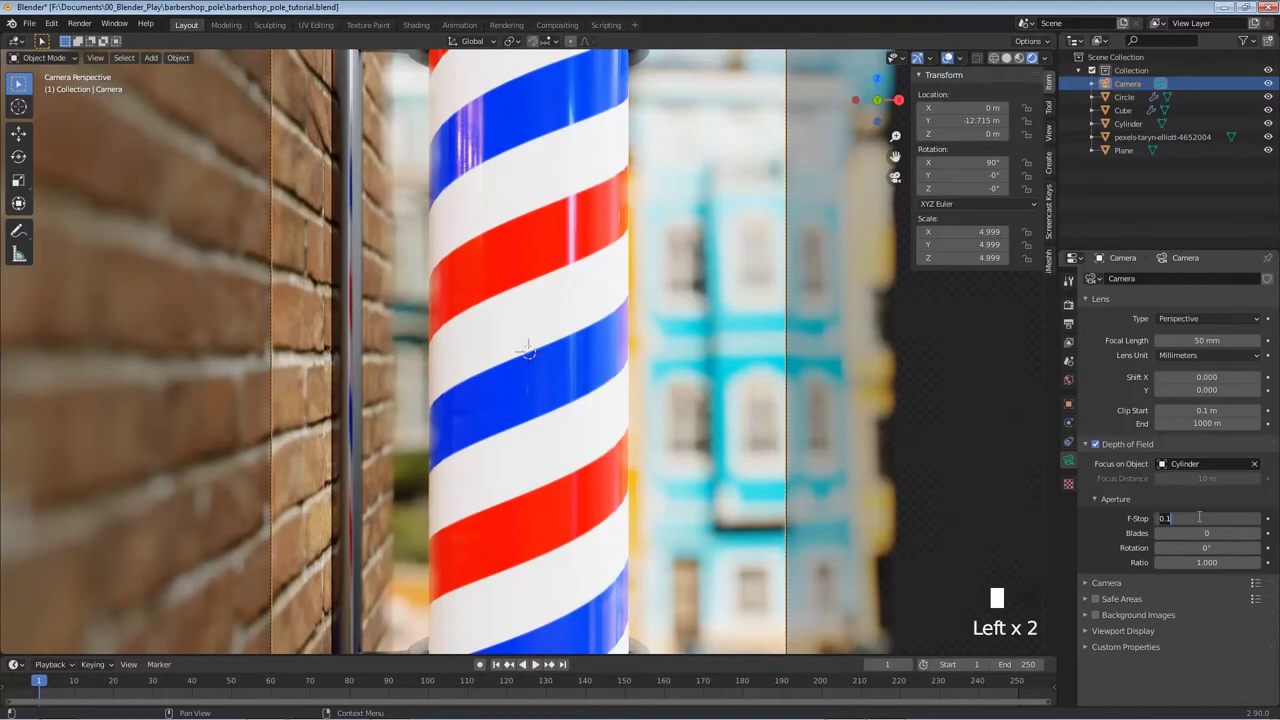
left_click(1200, 518)
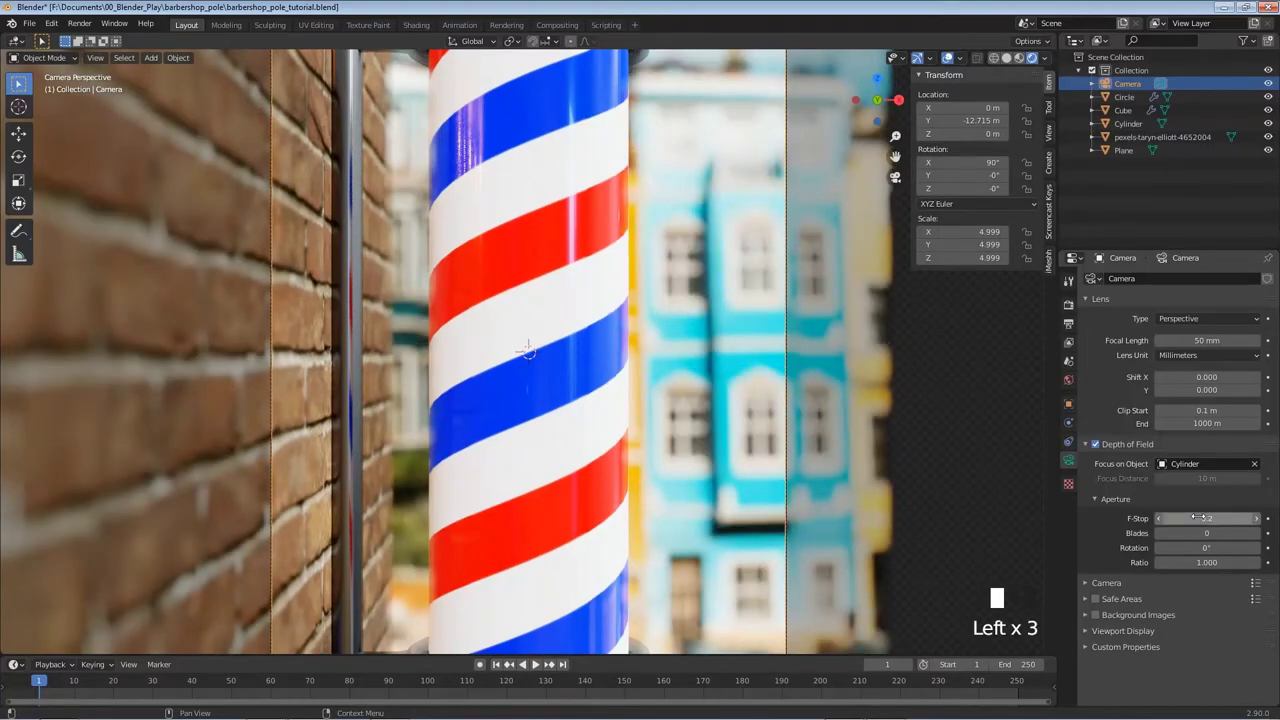
scroll(650, 388, "down", 3)
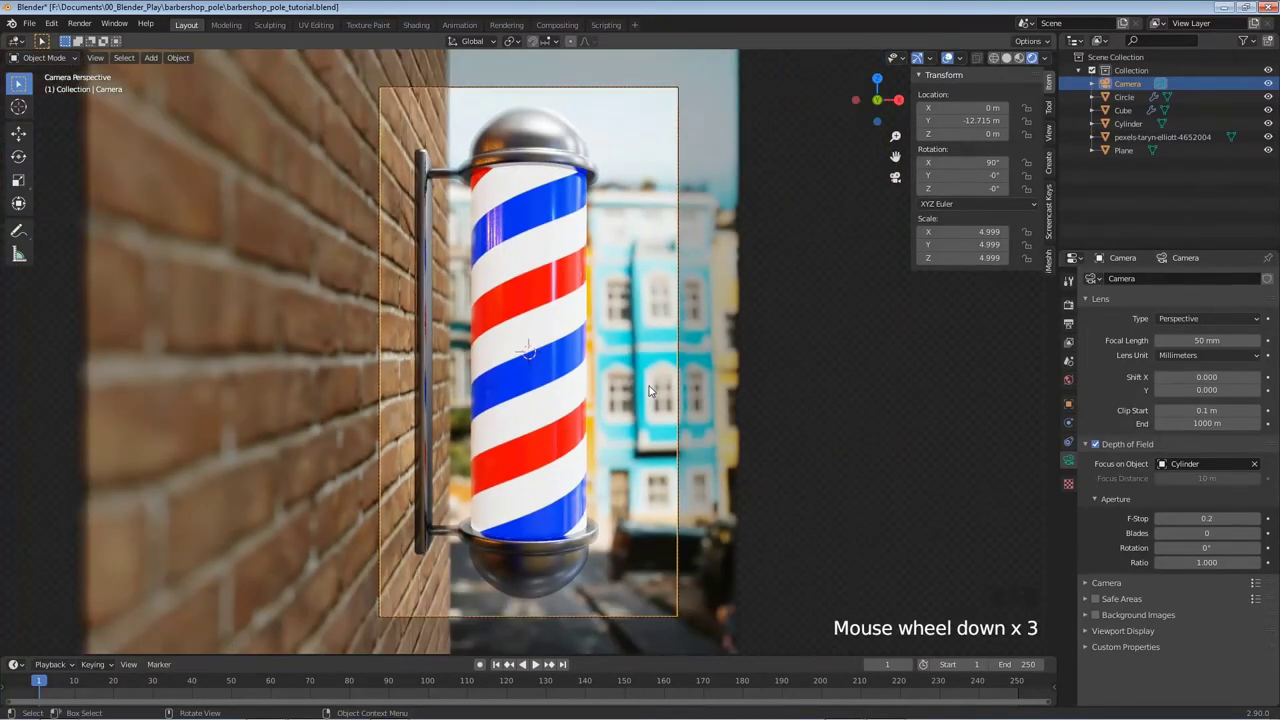
Deselect everything and set the camera's F-Stop to 0.15.
key("alt+a")
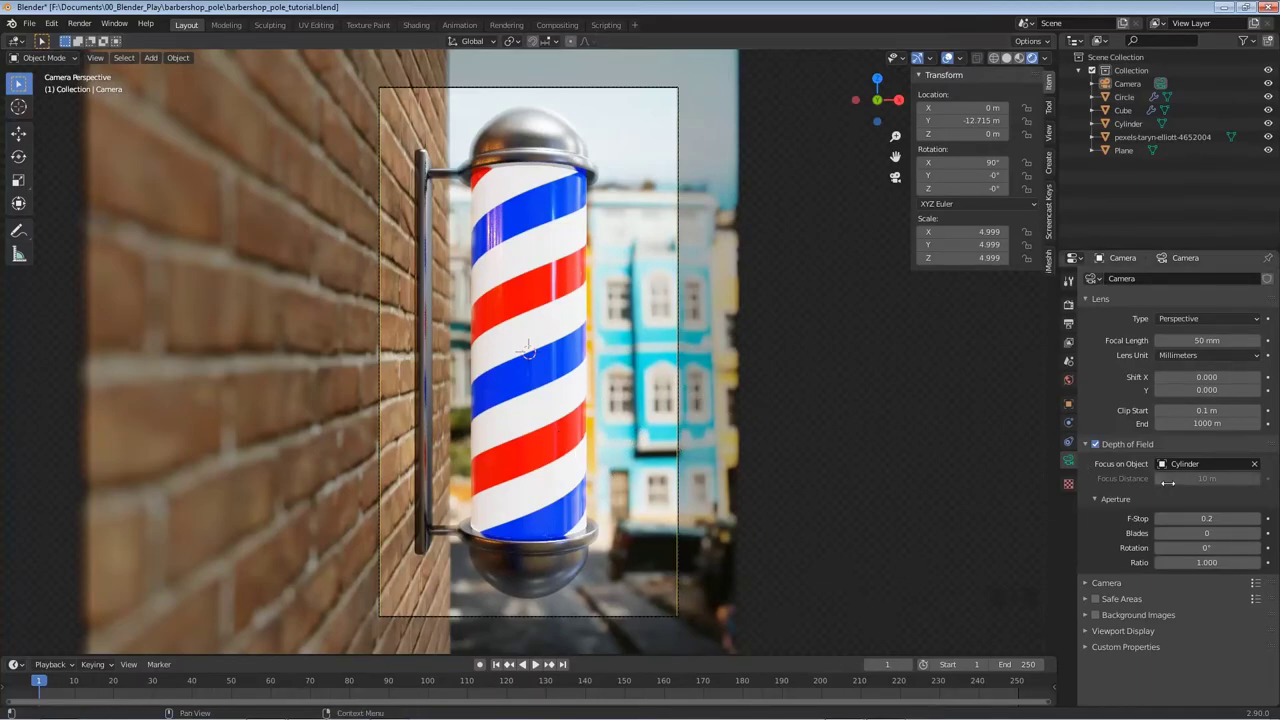
left_click(1209, 517)
type("0.15")
left_click(1203, 517)
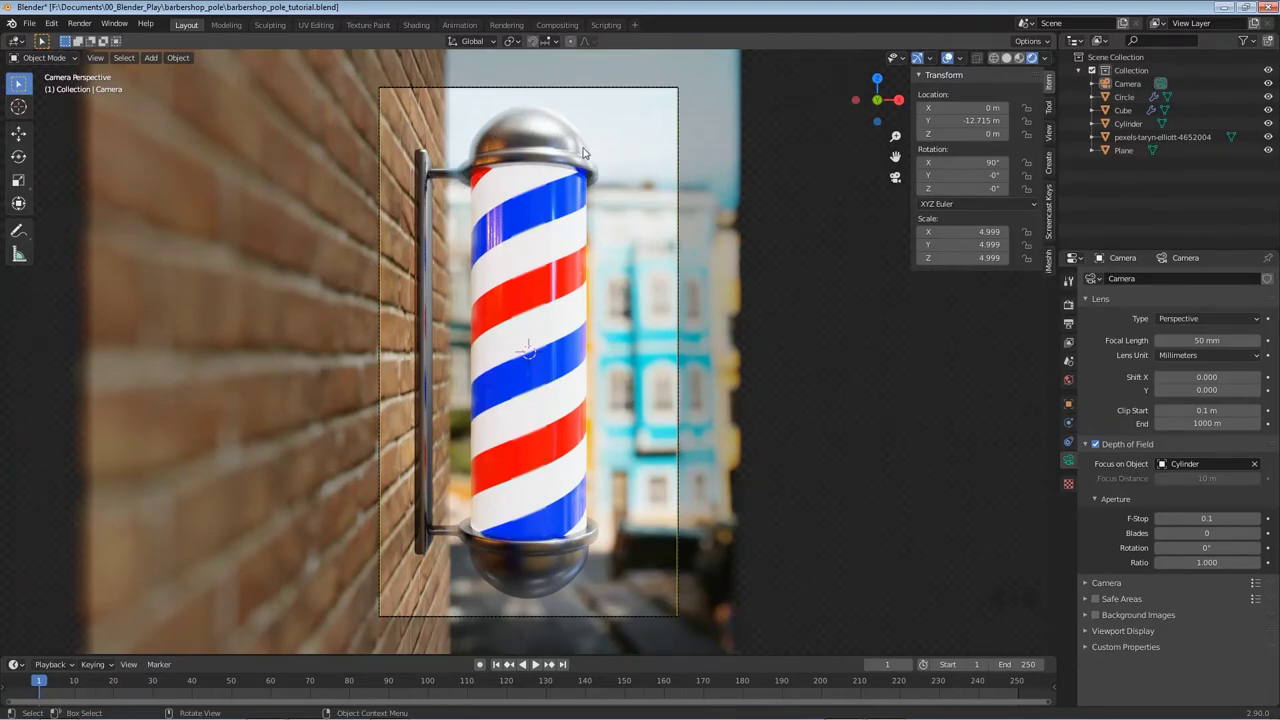
left_click(1208, 518)
key("BackSpace")
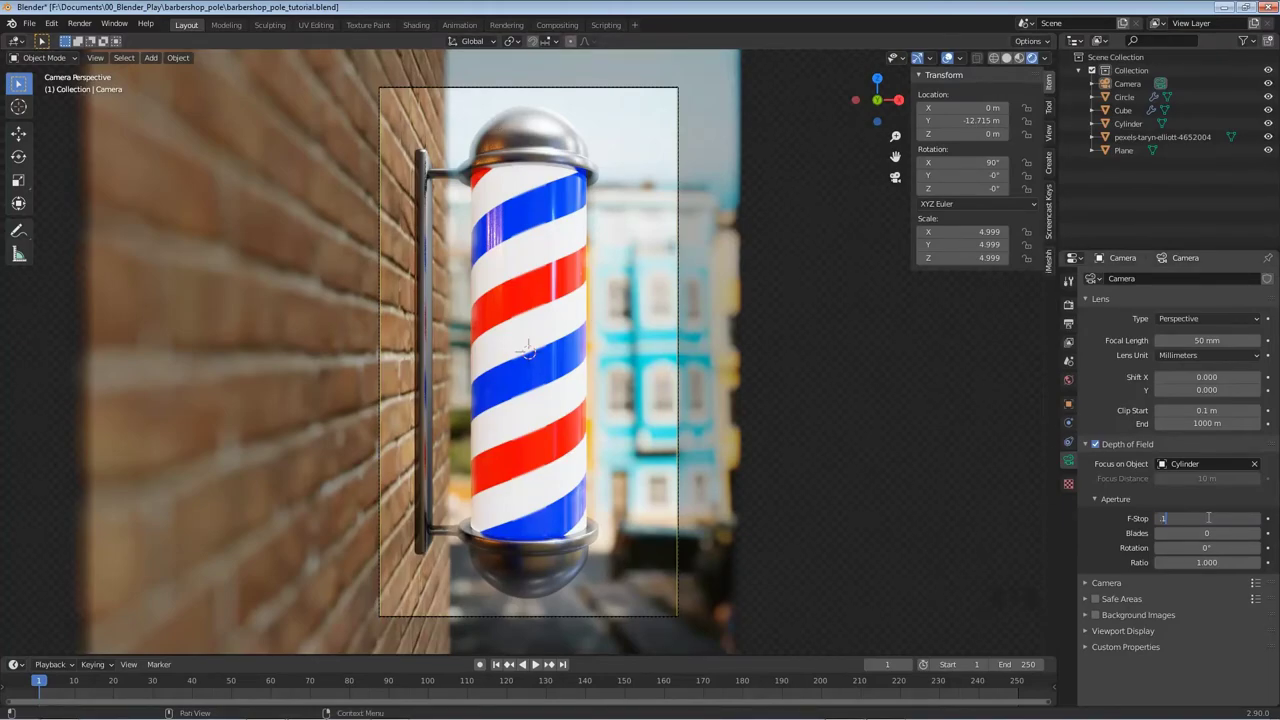
left_click(1208, 518)
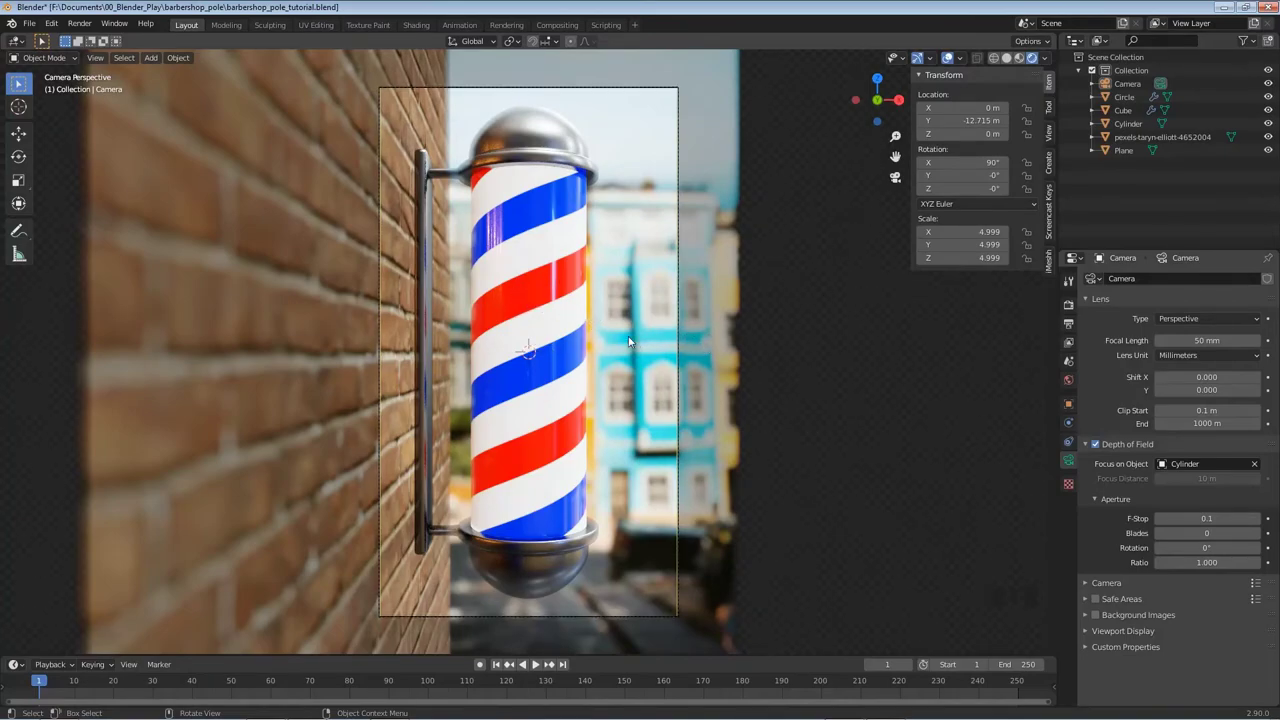
Toggle the camera's depth of field off and on to compare the background blur, and save the file.
scroll(521, 365, "up", 4)
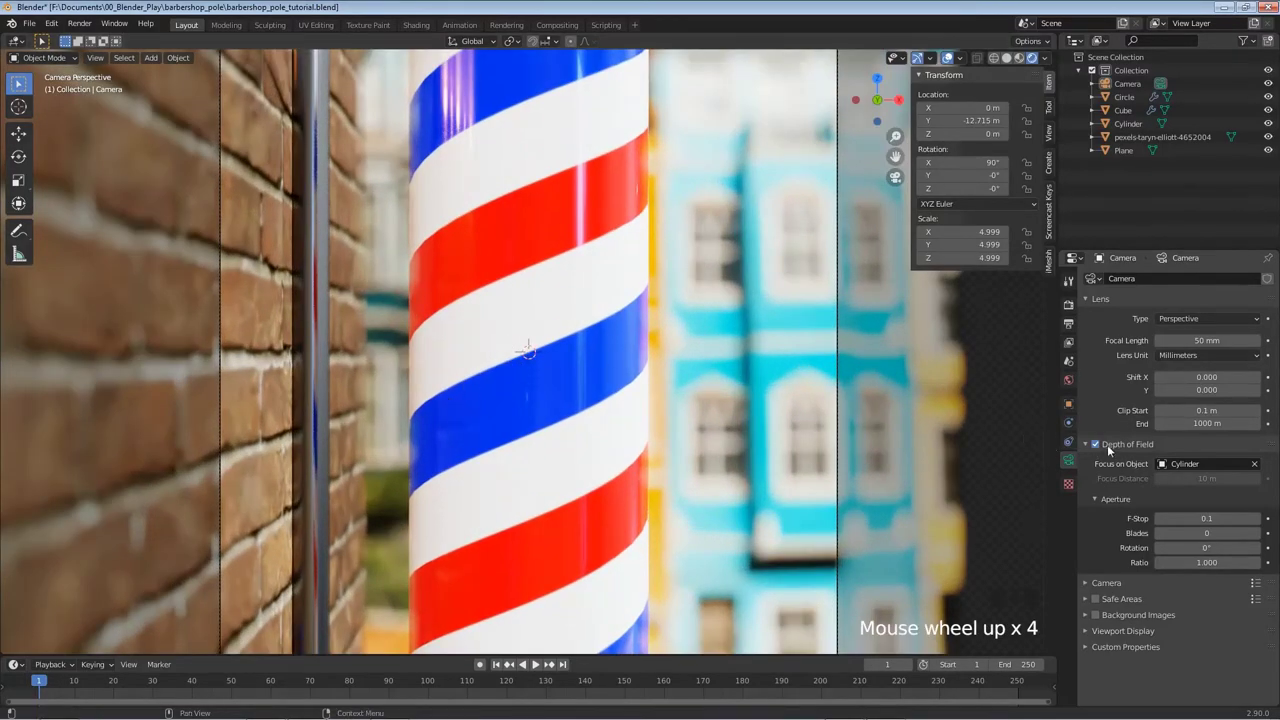
left_click(1094, 444)
left_click(1094, 444)
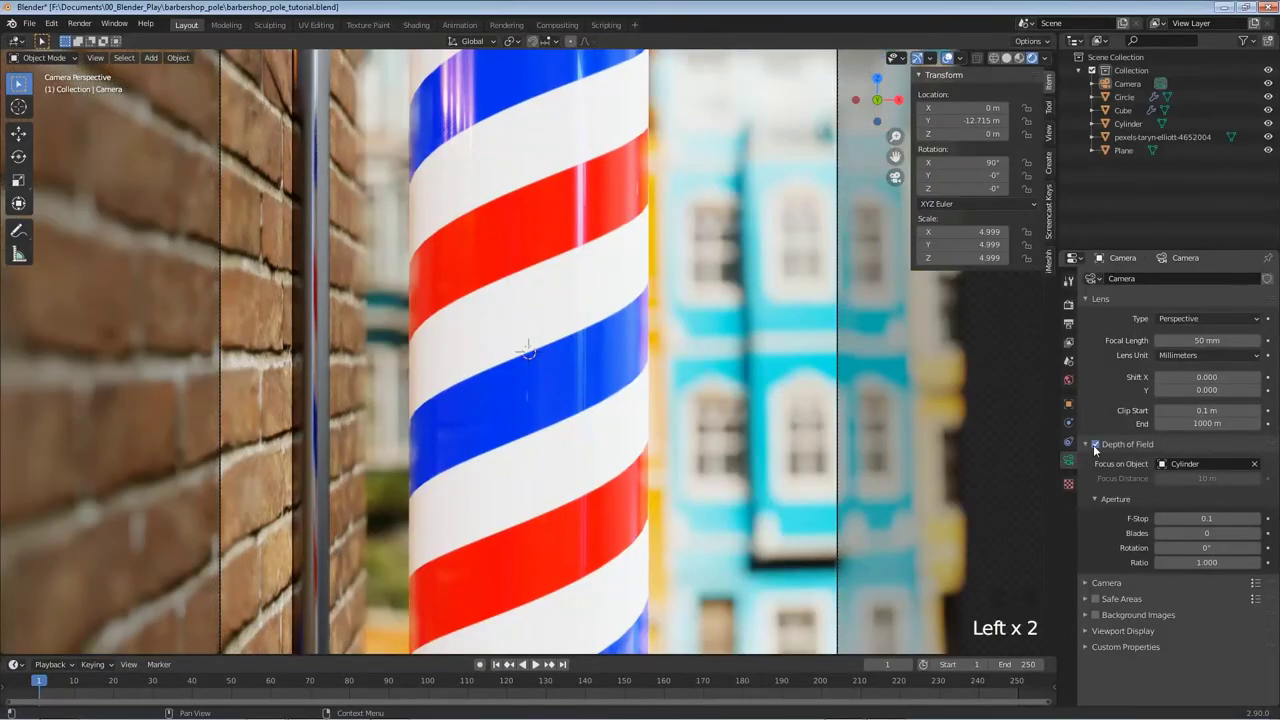
left_click(1094, 444)
left_click(1094, 444)
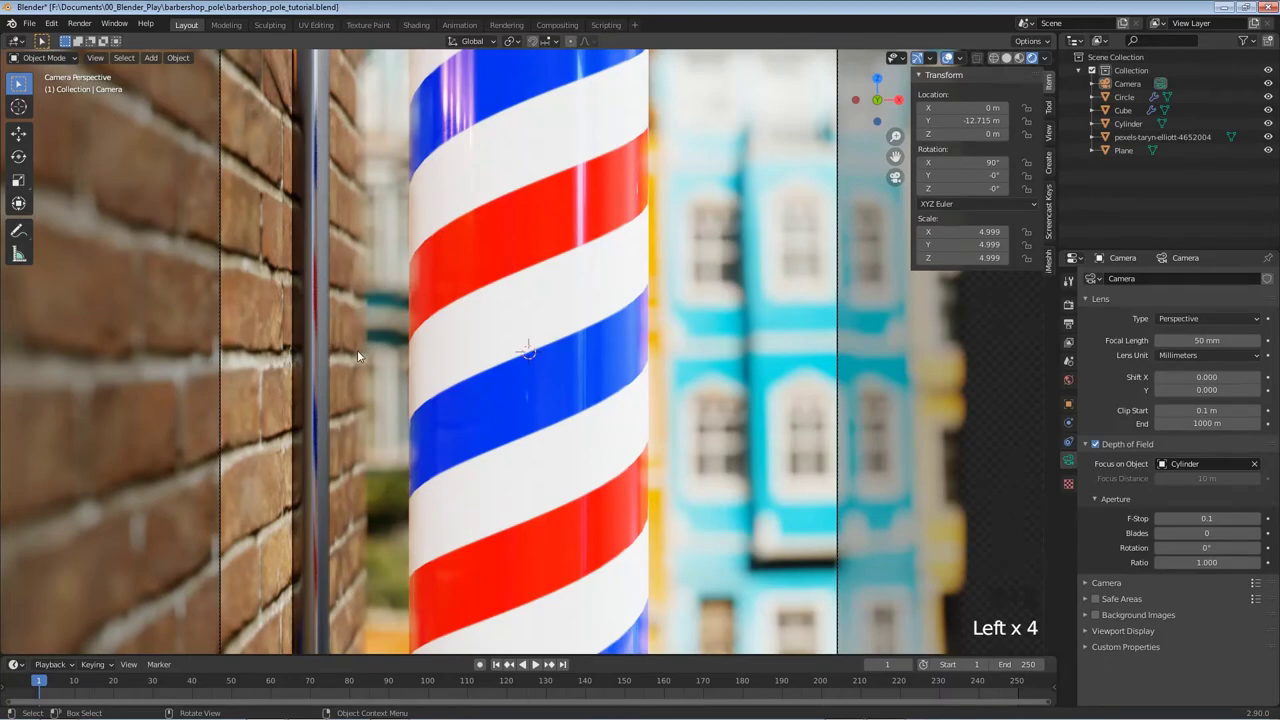
scroll(566, 330, "down", 4)
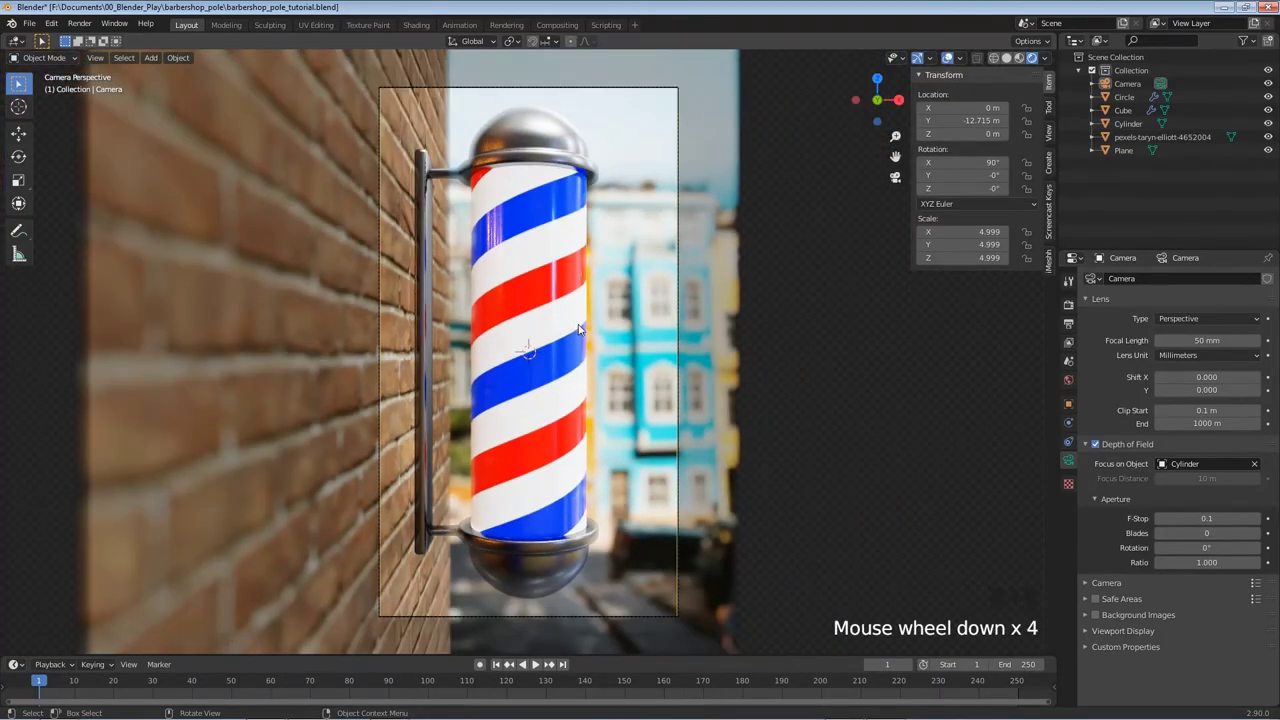
key("ctrl+s")
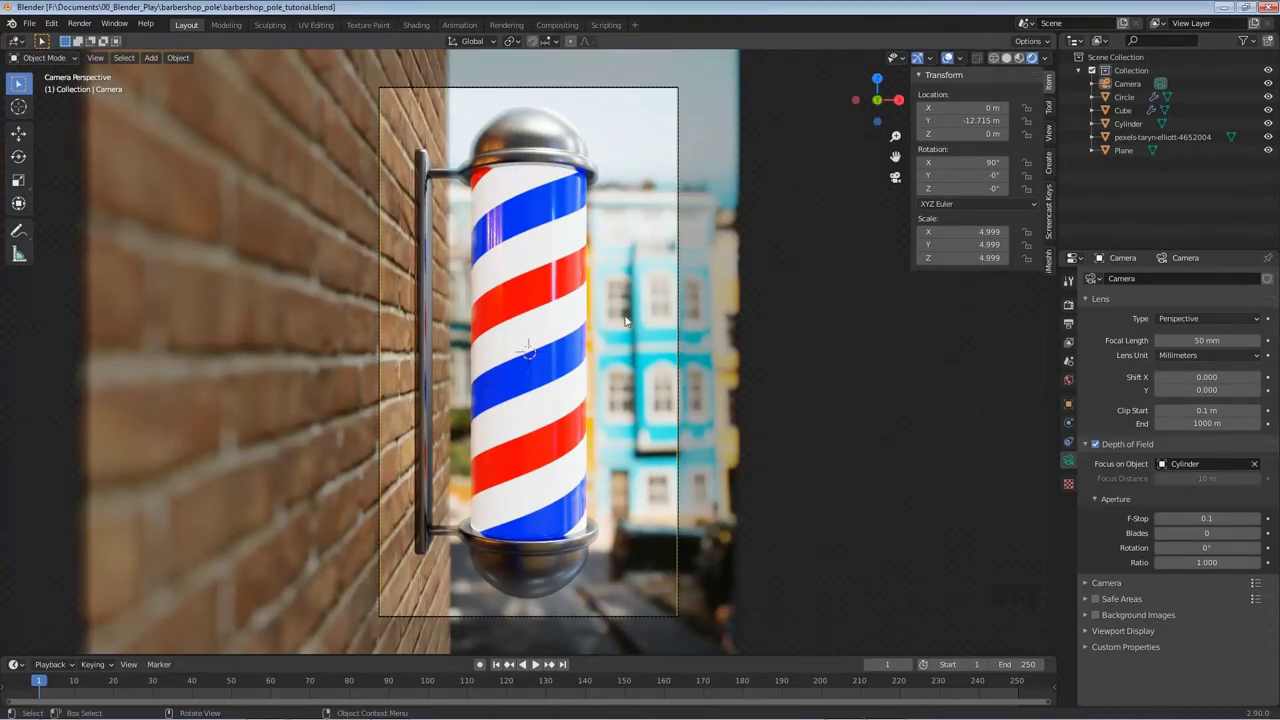
Select the striped cylinder and insert a rotation keyframe at frame 1 with all angles at 0°.
left_click(547, 288)
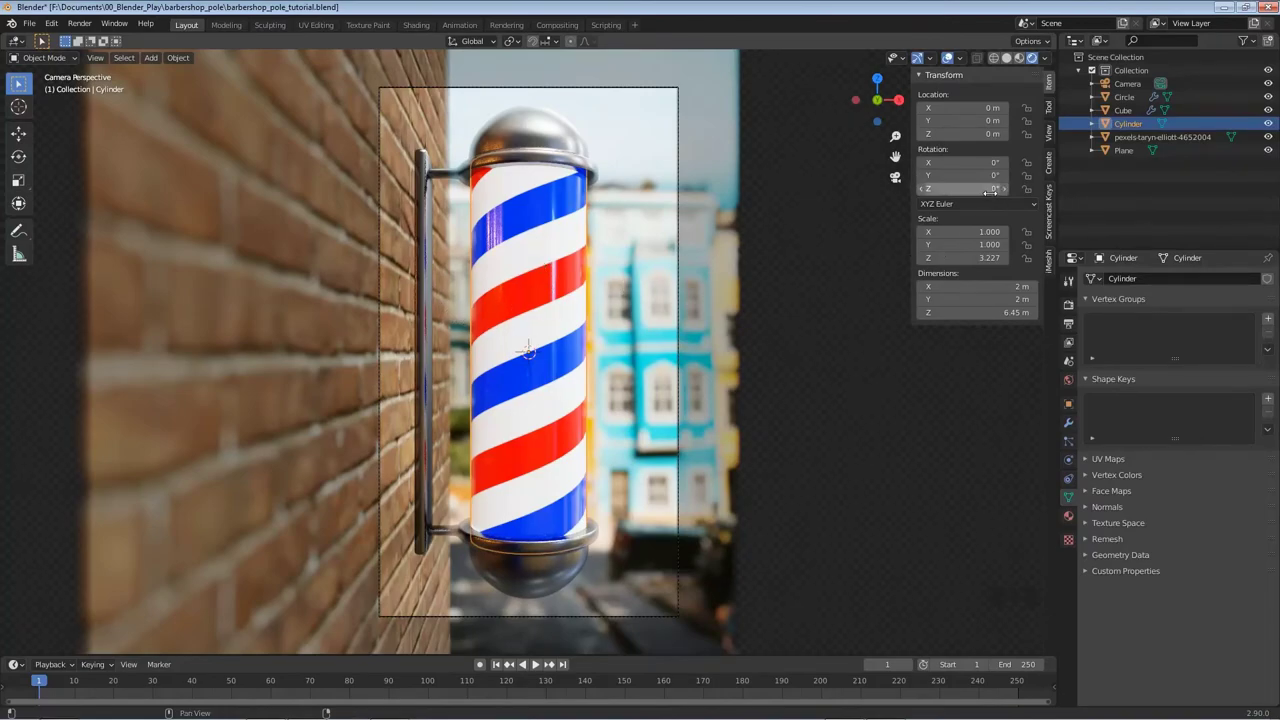
key("n")
key("n")
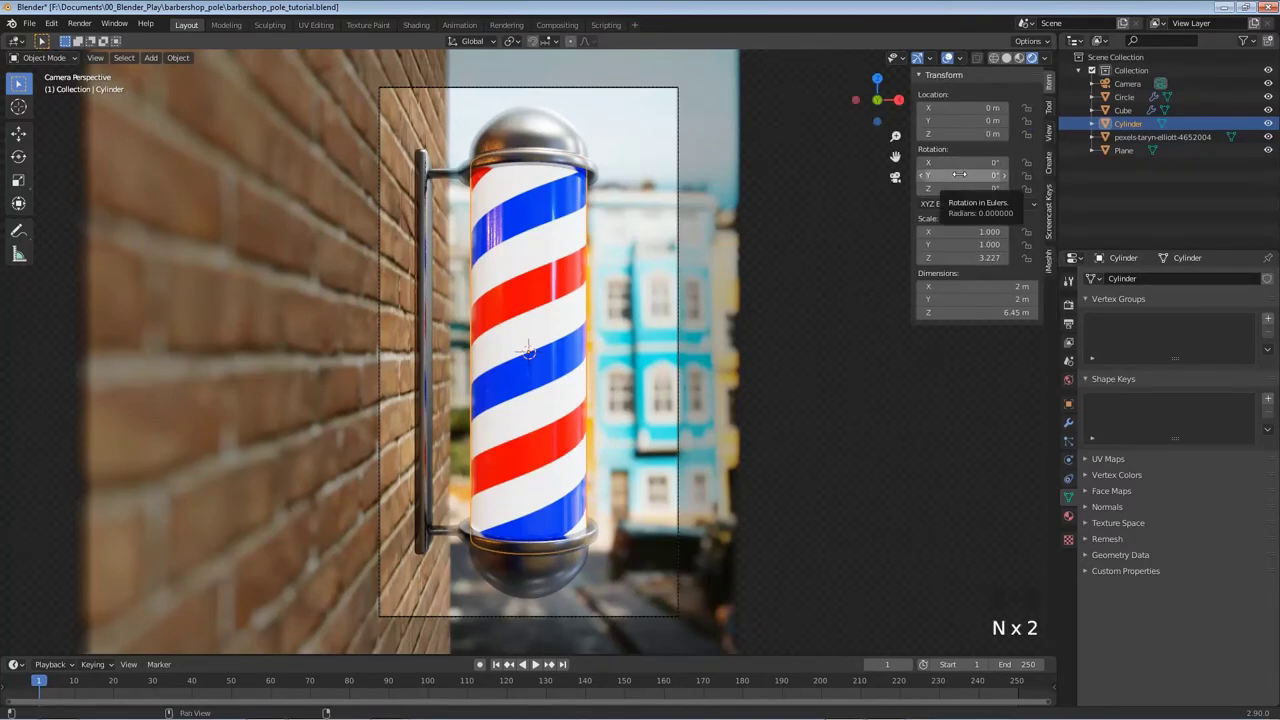
key("i")
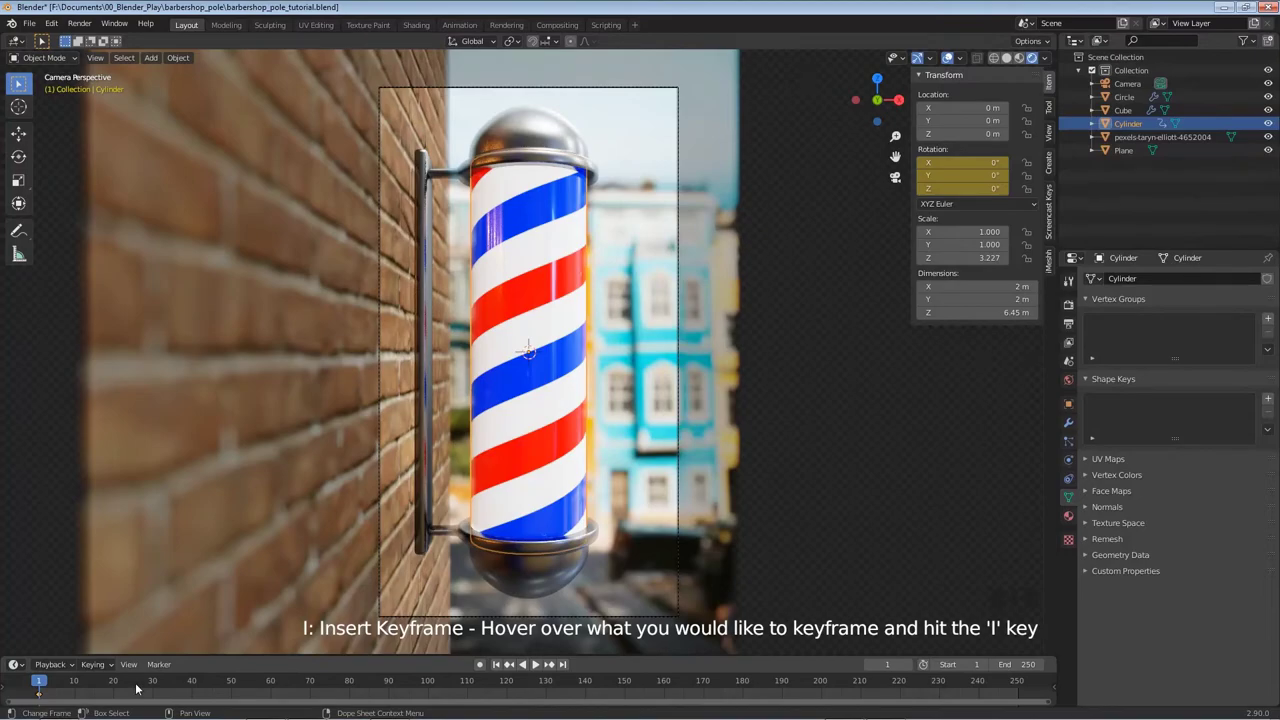
At frame 60, set the cylinder's Z rotation to 360° and insert a second rotation keyframe.
left_click_drag(137, 688, 271, 694)
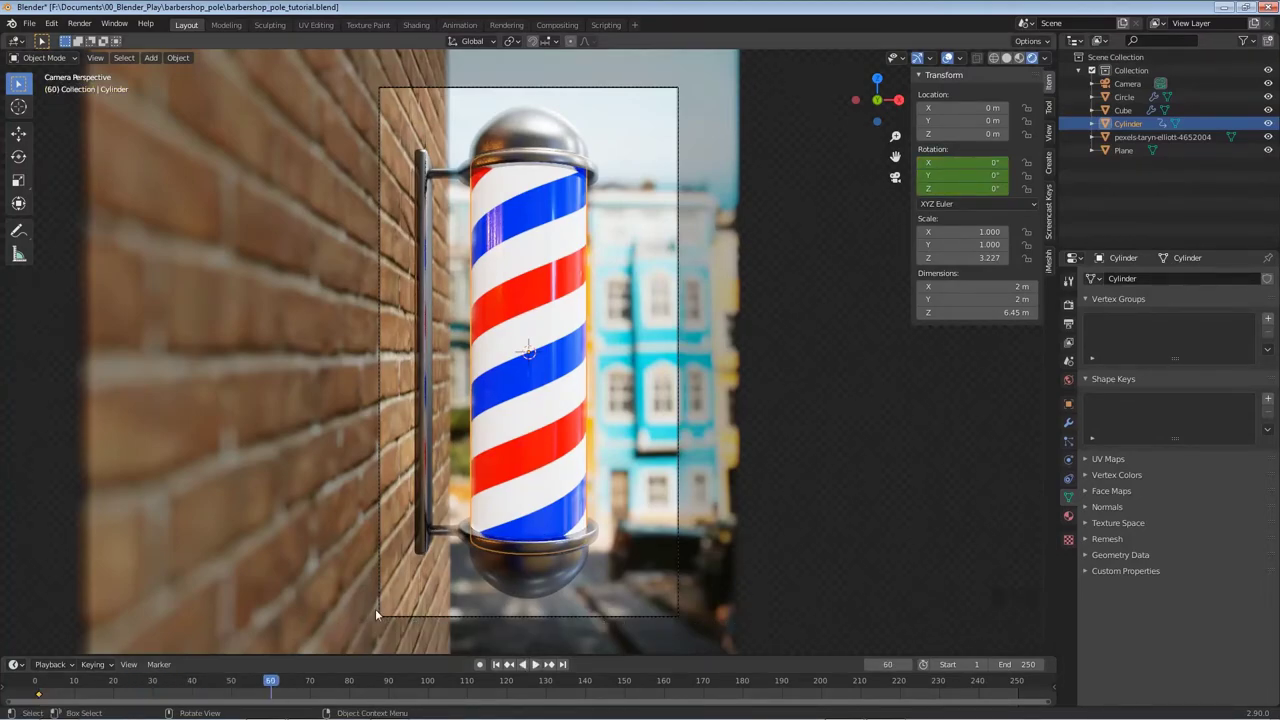
left_click_drag(944, 189, 1010, 189)
double_click(950, 188)
type("36")
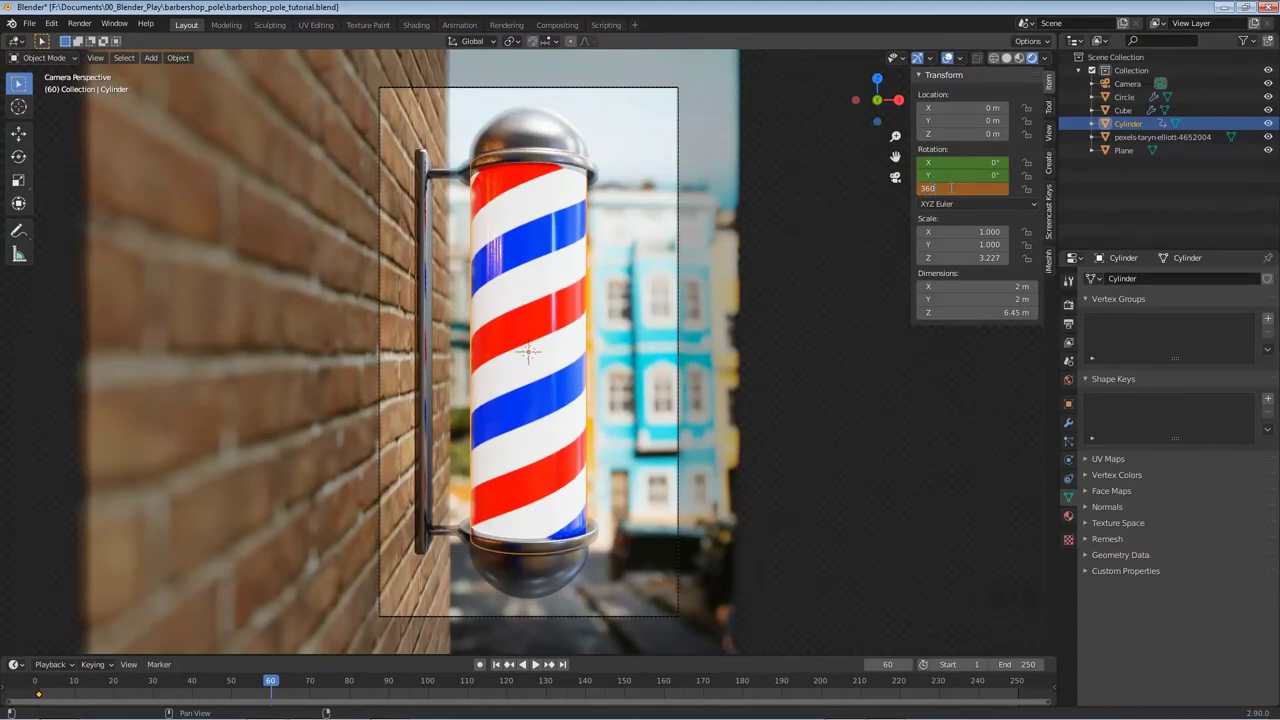
type("0")
key("Return")
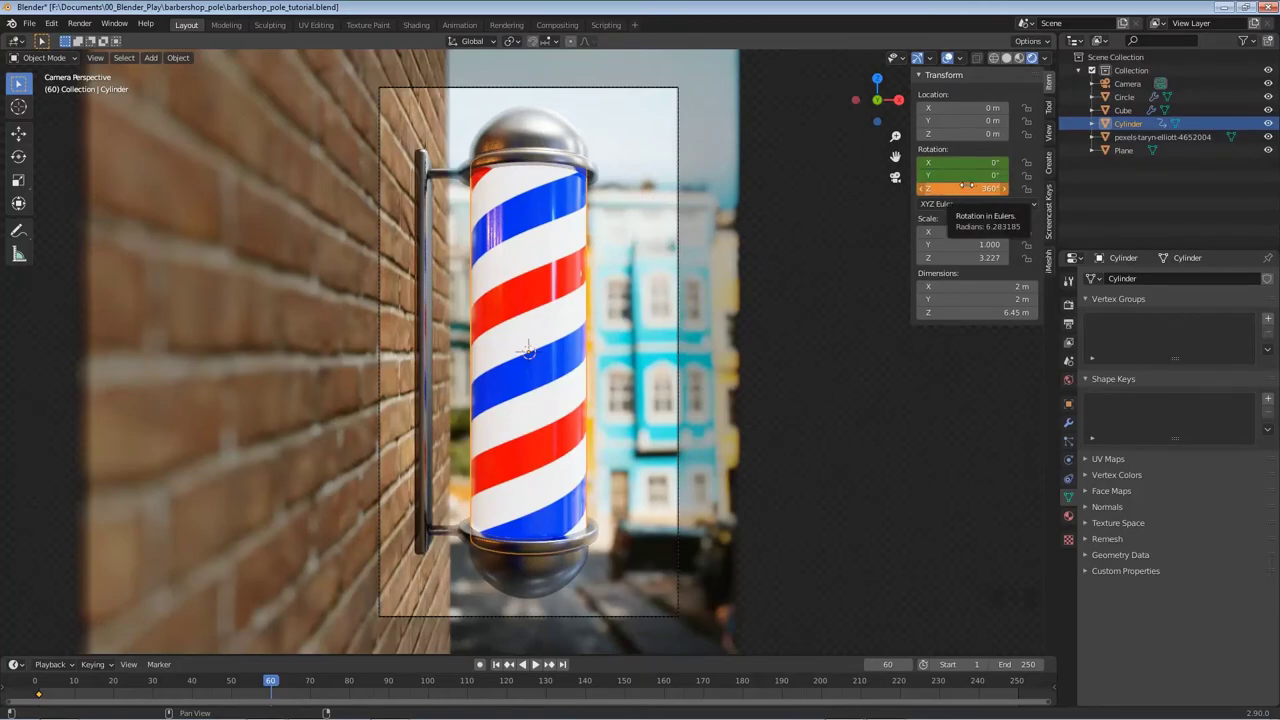
key("i")
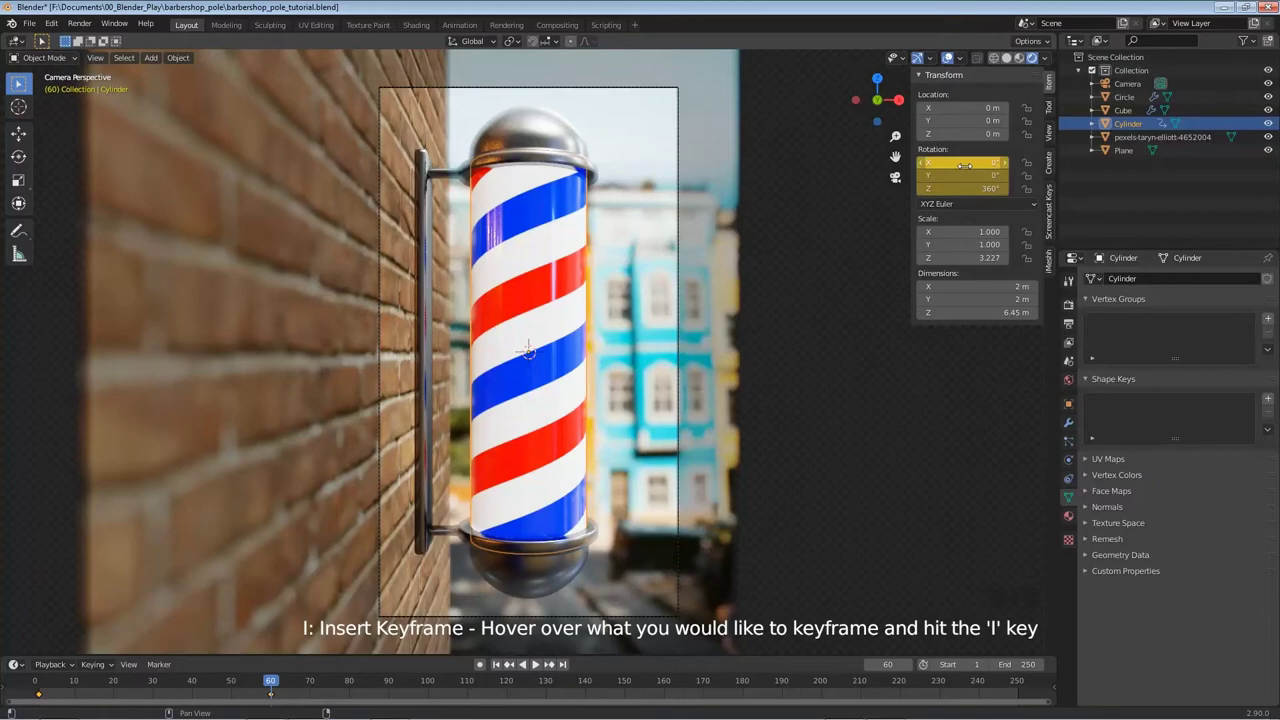
Compare the first and last keyframes, set the animation's end frame to 59, and play the spinning pole.
left_click(508, 665)
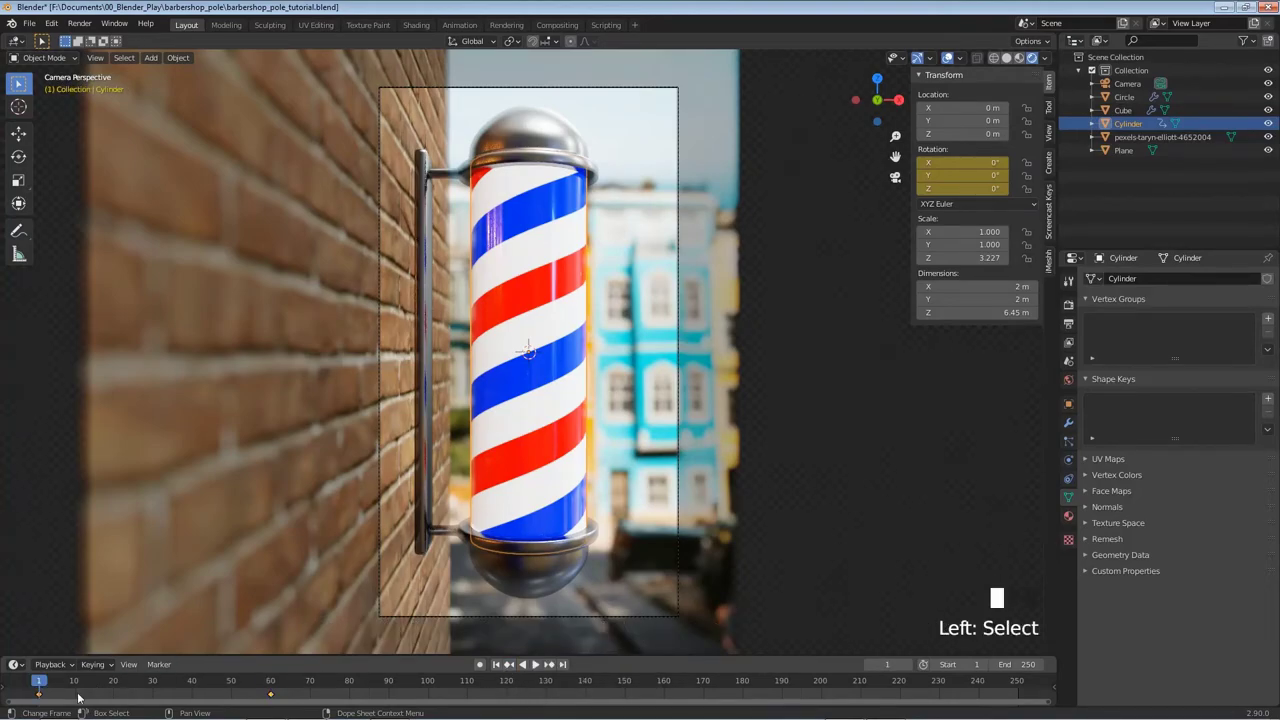
left_click(549, 665)
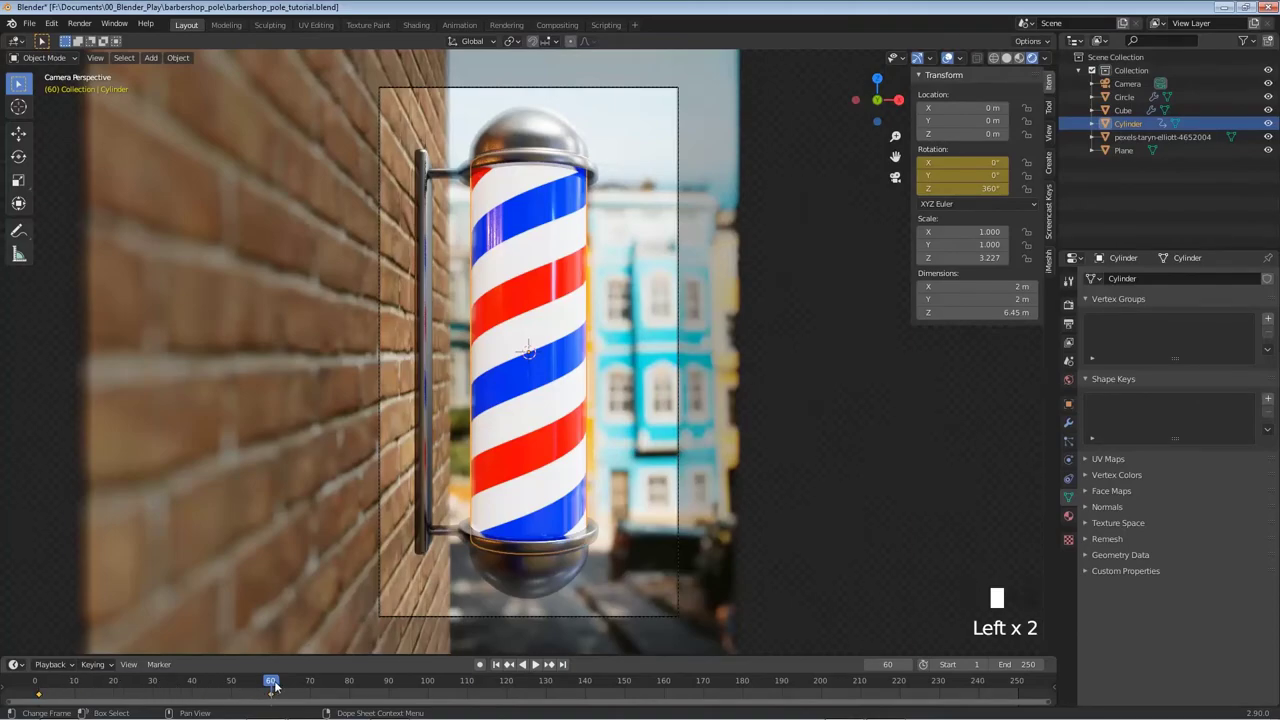
left_click(270, 685)
left_click_drag(270, 685, 266, 688)
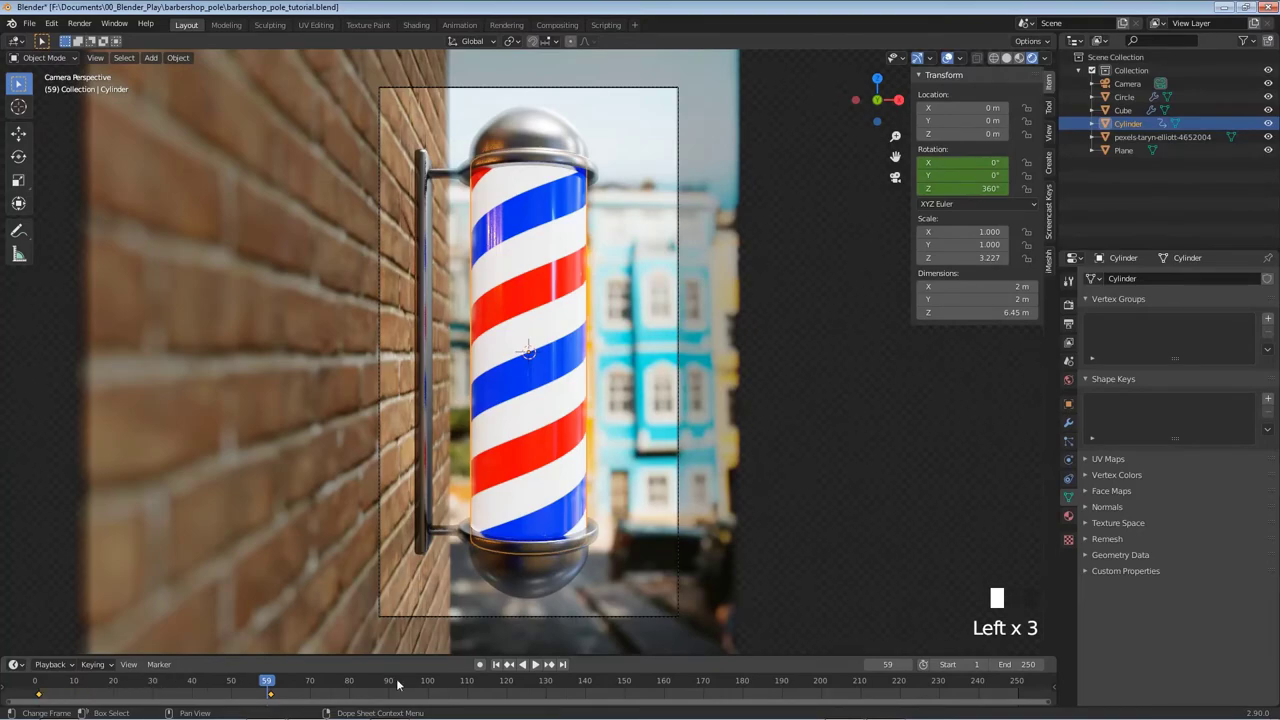
left_click(1015, 664)
type("59")
key("Return")
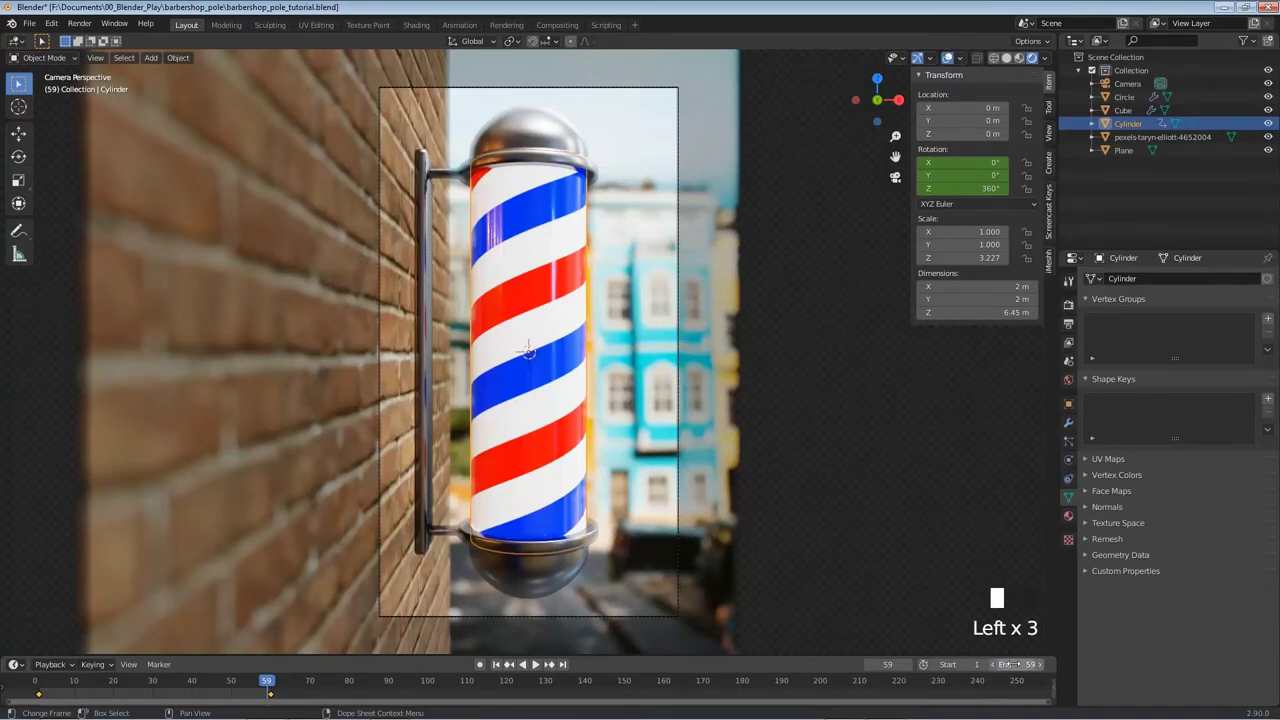
key("space")
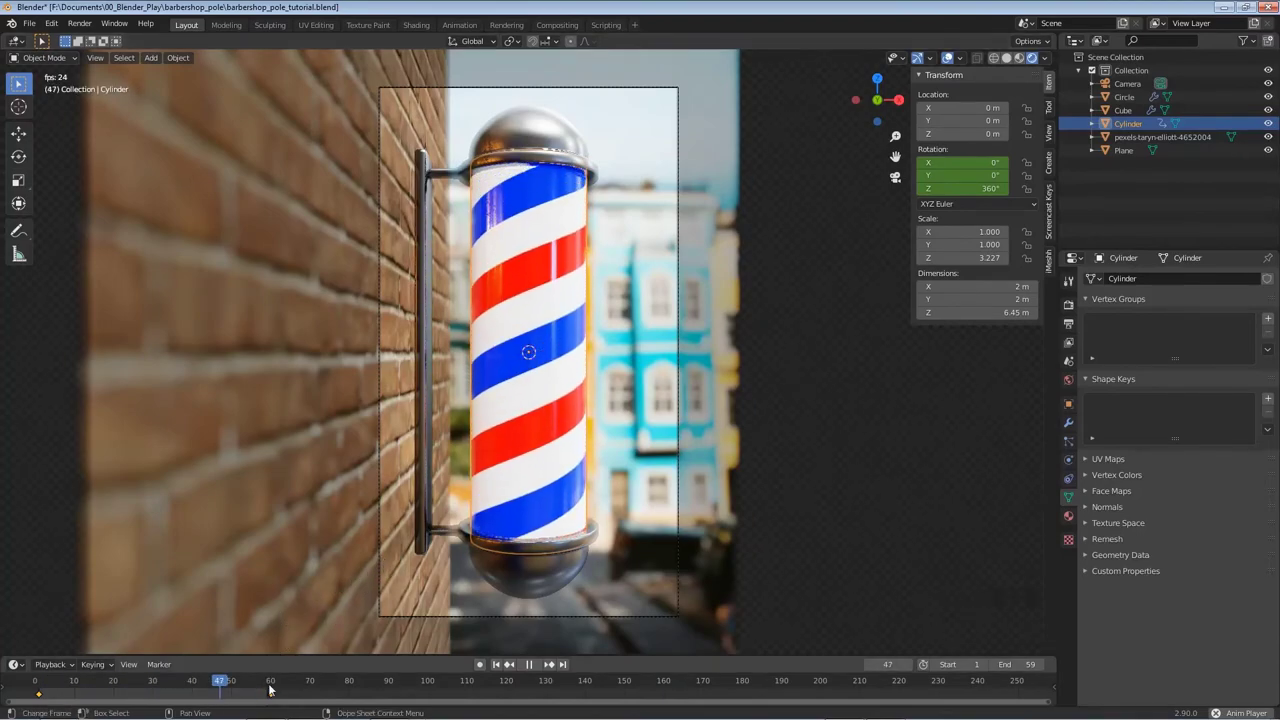
Stop the playback and set the interpolation of the cylinder's rotation keyframes to Linear.
key("space")
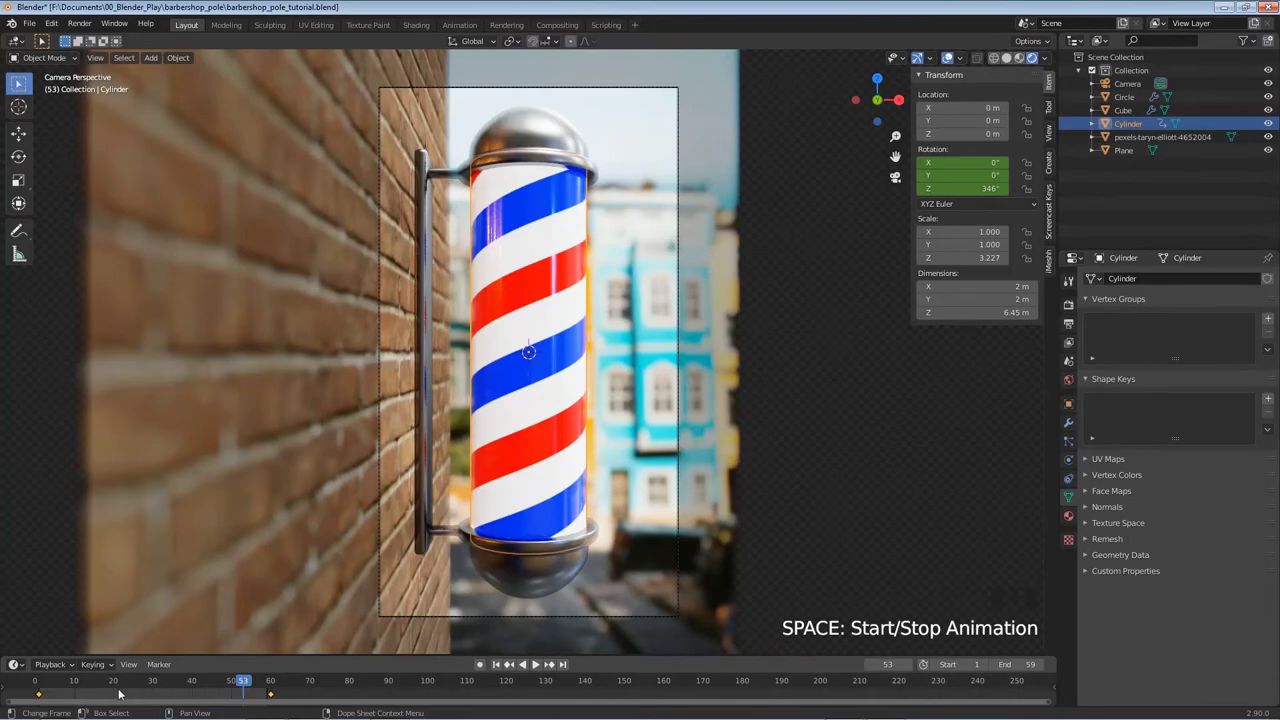
right_click(170, 697)
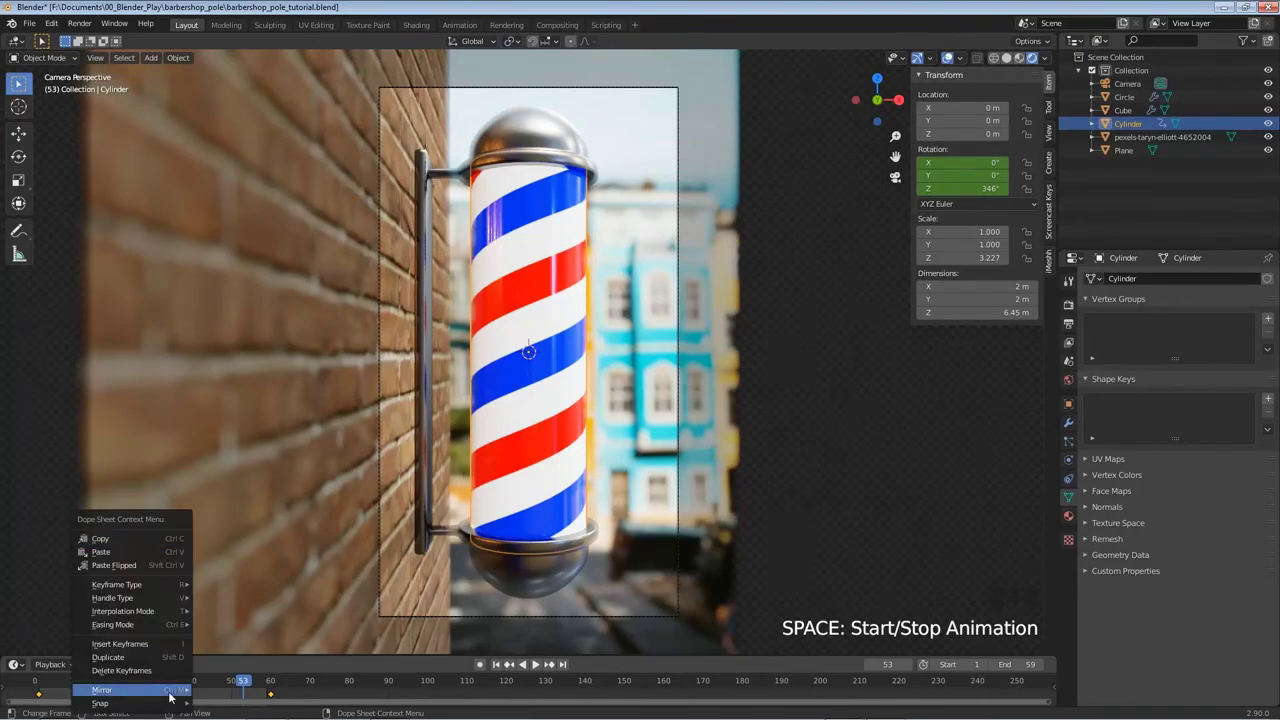
mouse_move(145, 618)
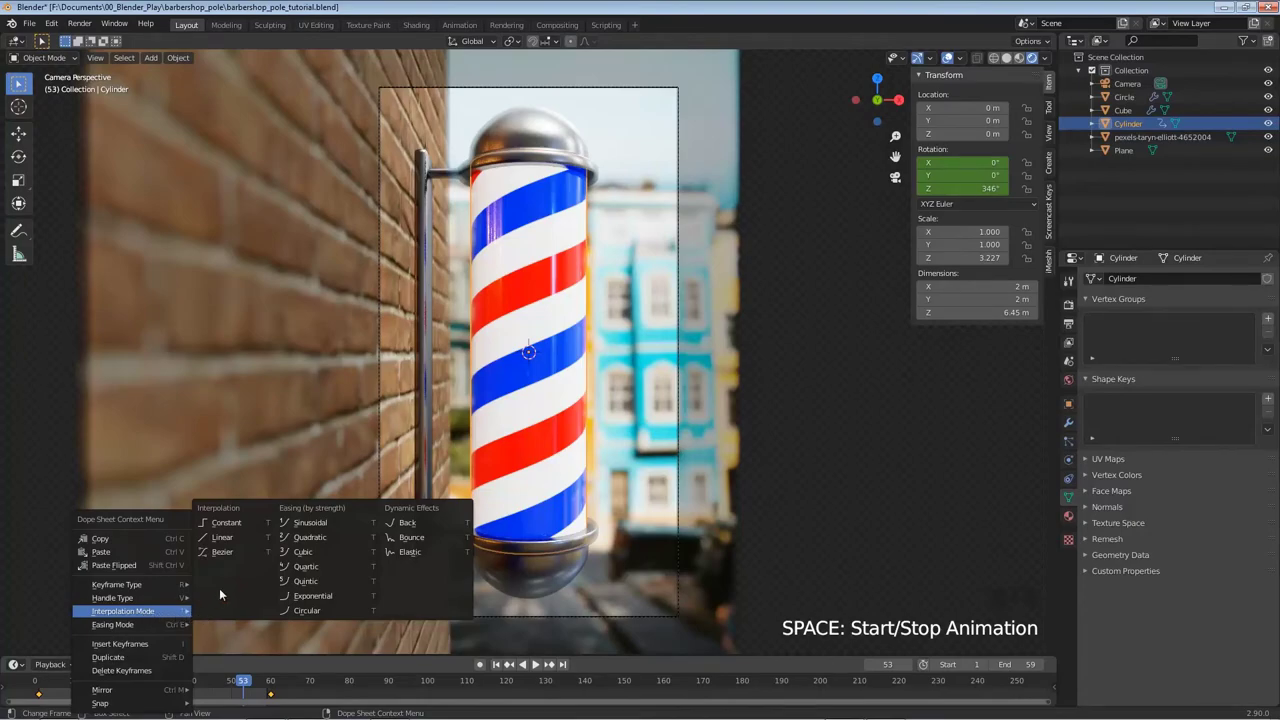
left_click(231, 539)
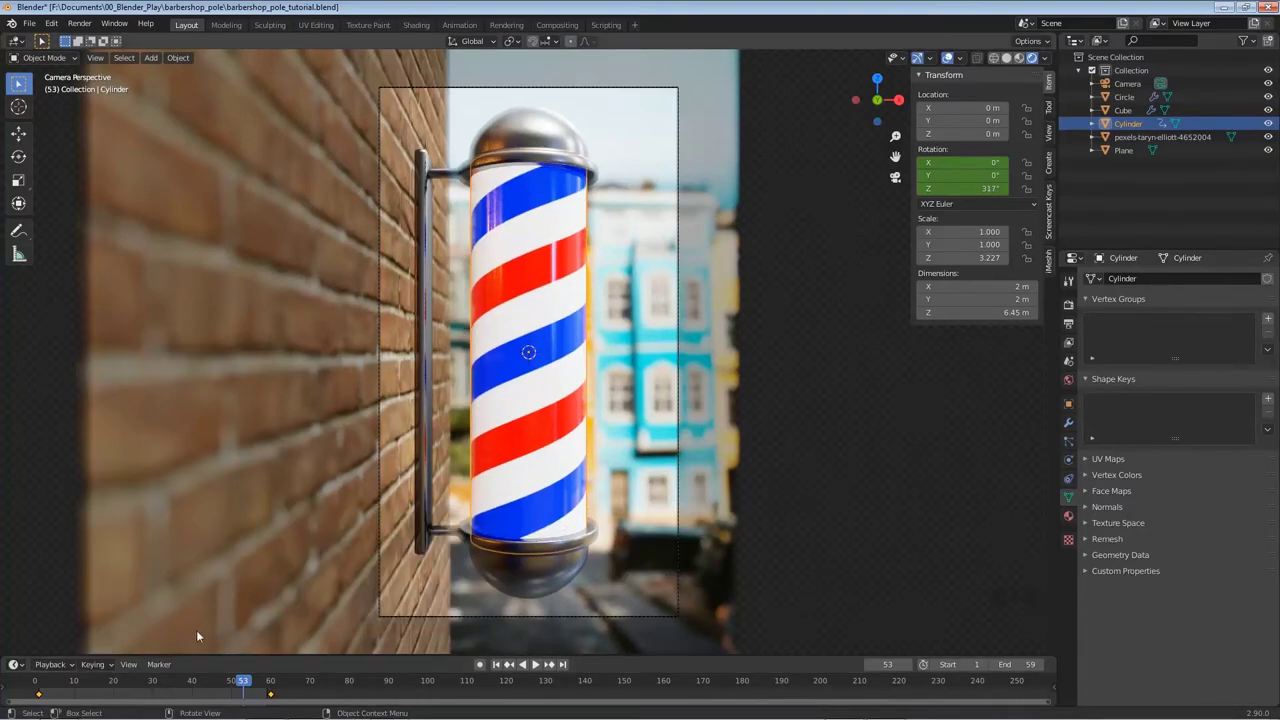
Play the spinning pole to check its constant speed, stop it, and save the file.
key("space")
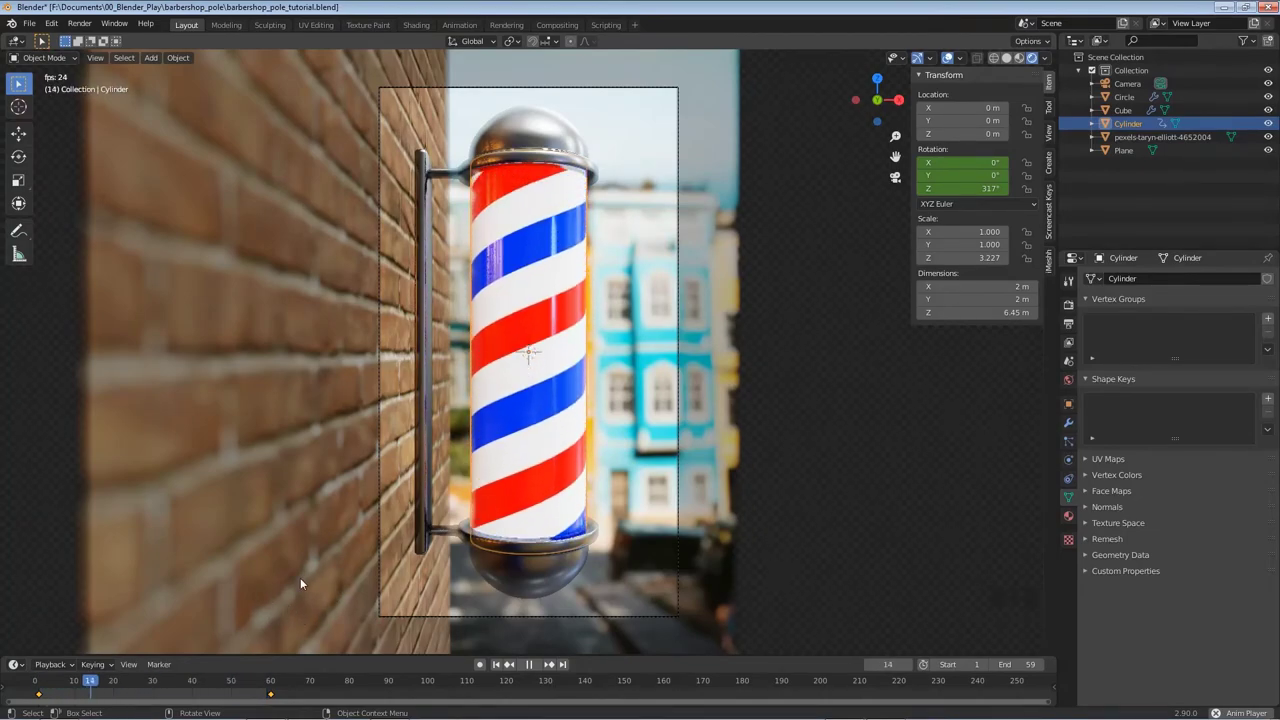
key("space")
key("ctrl+s")
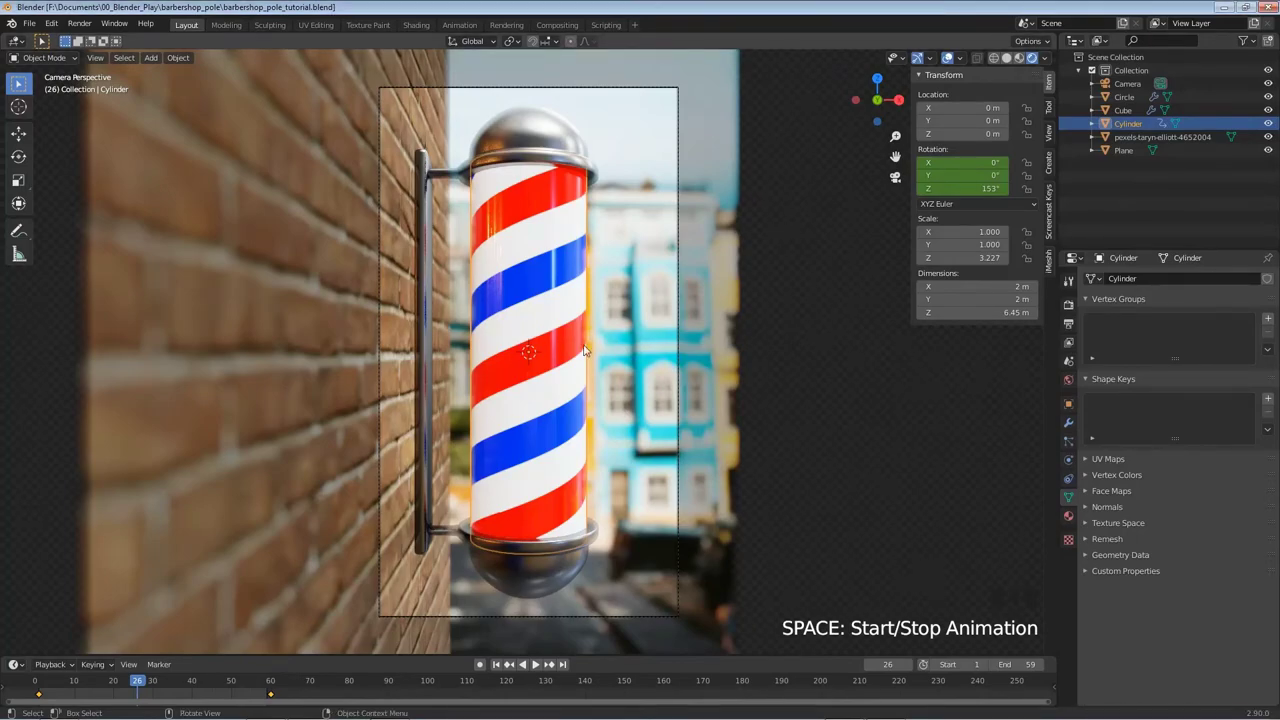
Browse for the render output path in barbershop_pole\renders and create a new folder named animation02 there.
left_click(1067, 305)
scroll(1123, 371, "up", 3)
left_click(1068, 325)
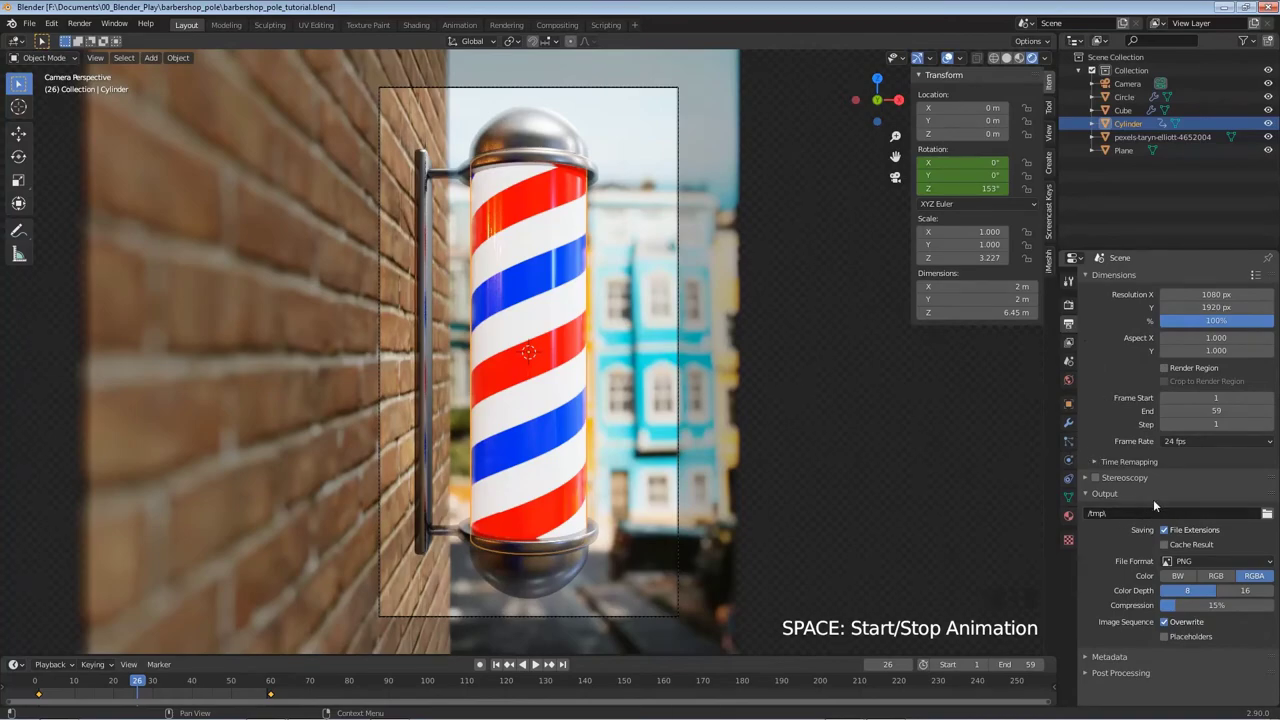
left_click(1266, 514)
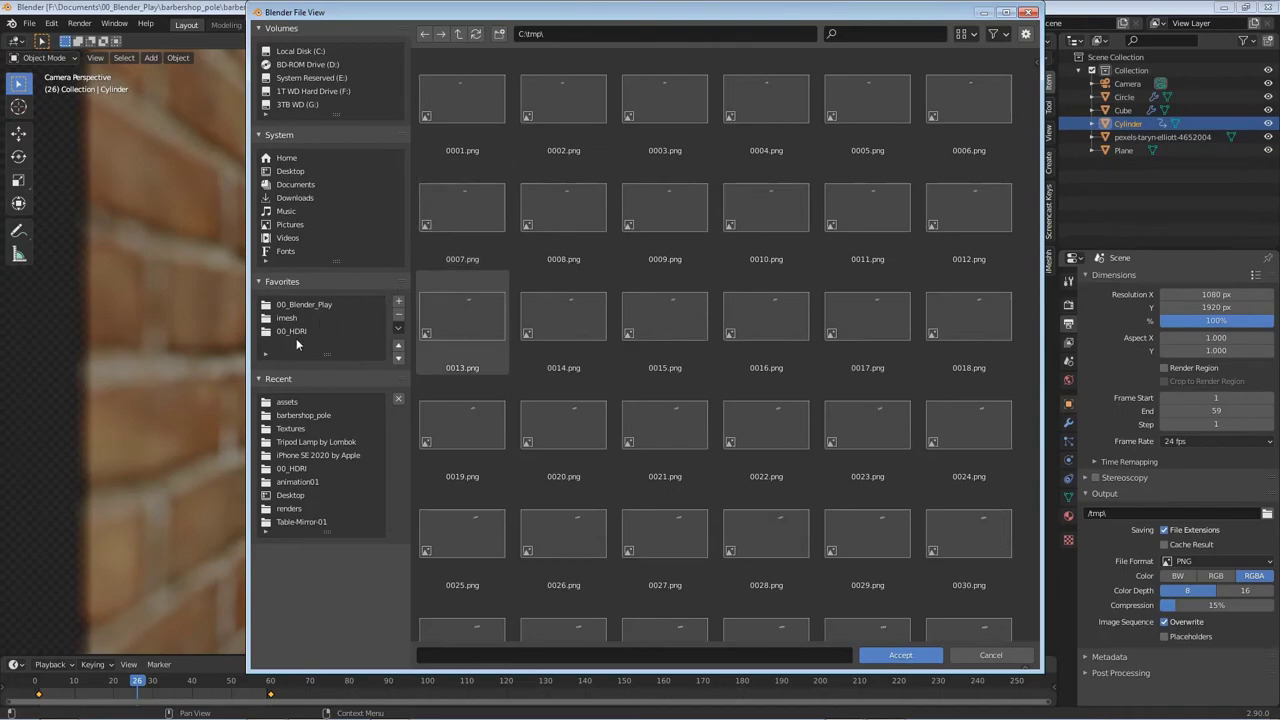
left_click(314, 415)
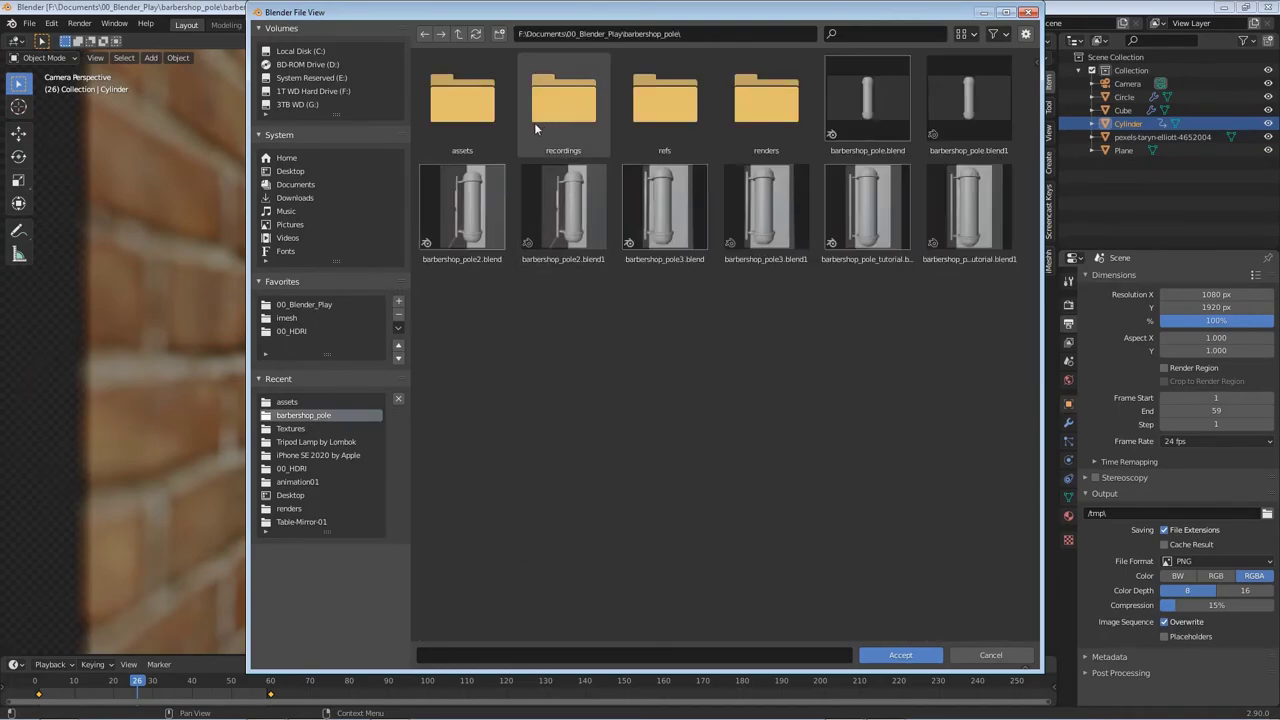
double_click(760, 108)
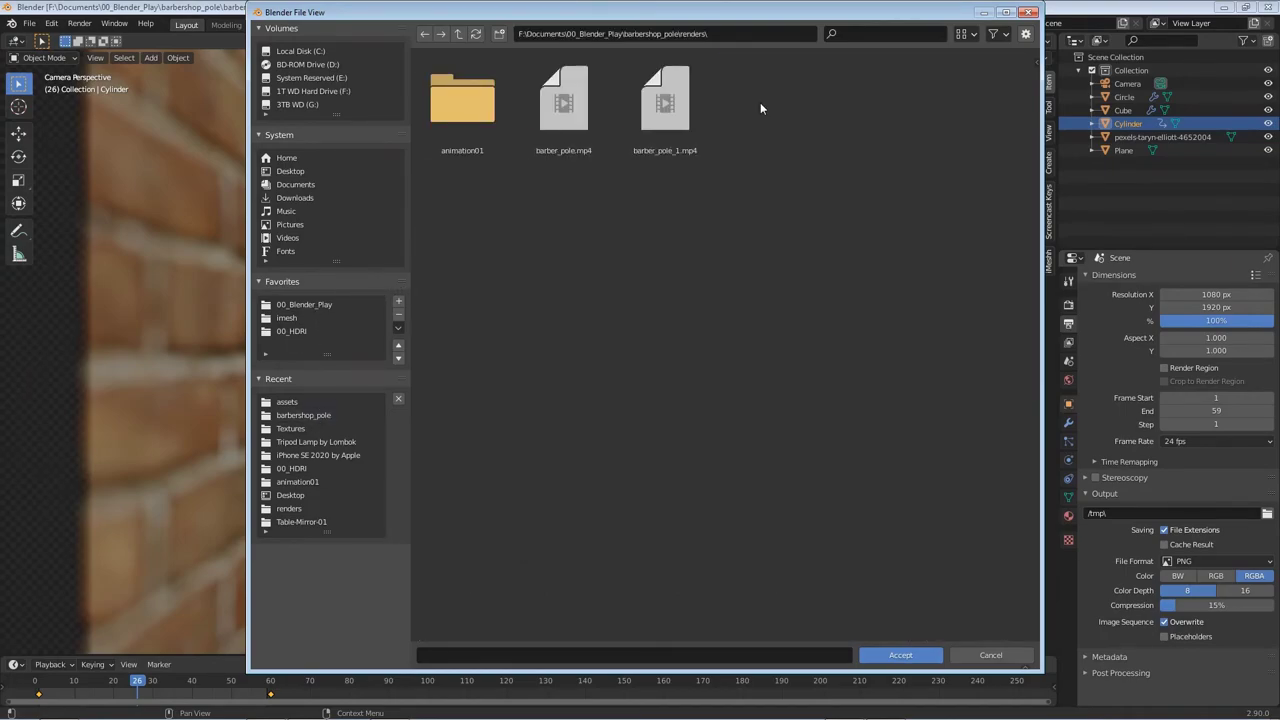
left_click(499, 34)
type("anima")
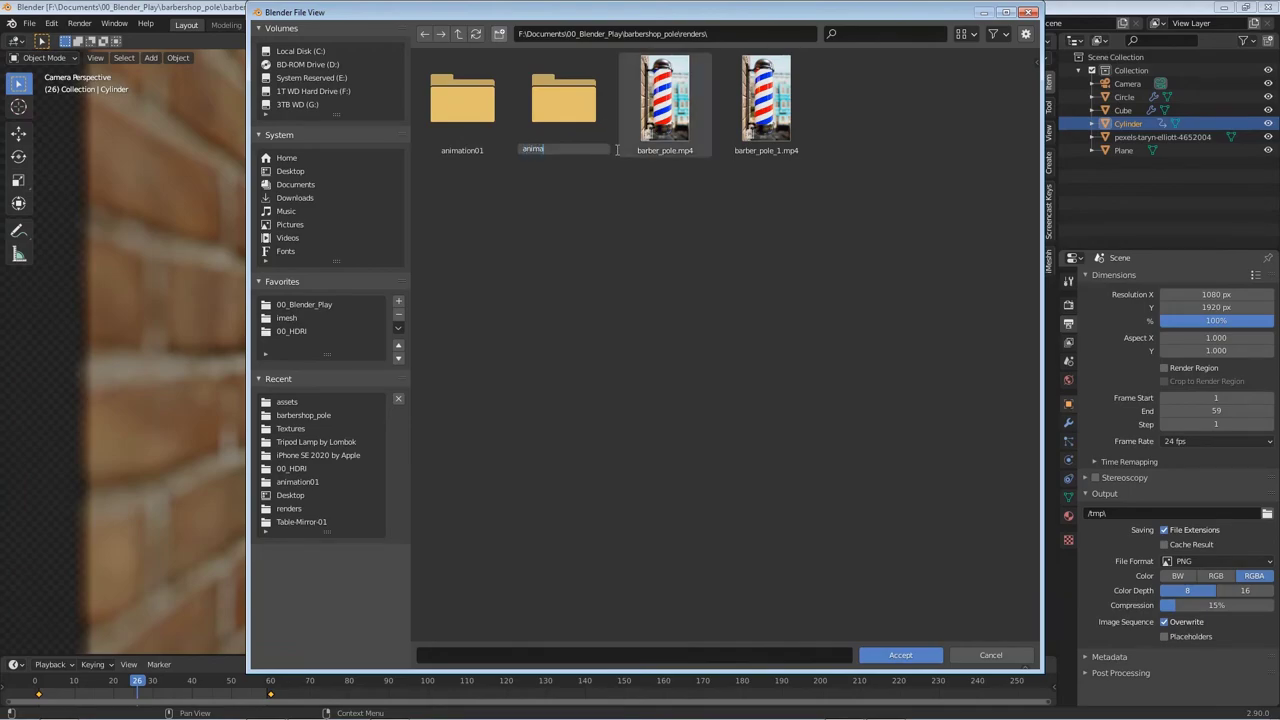
type("tion02")
key("Return")
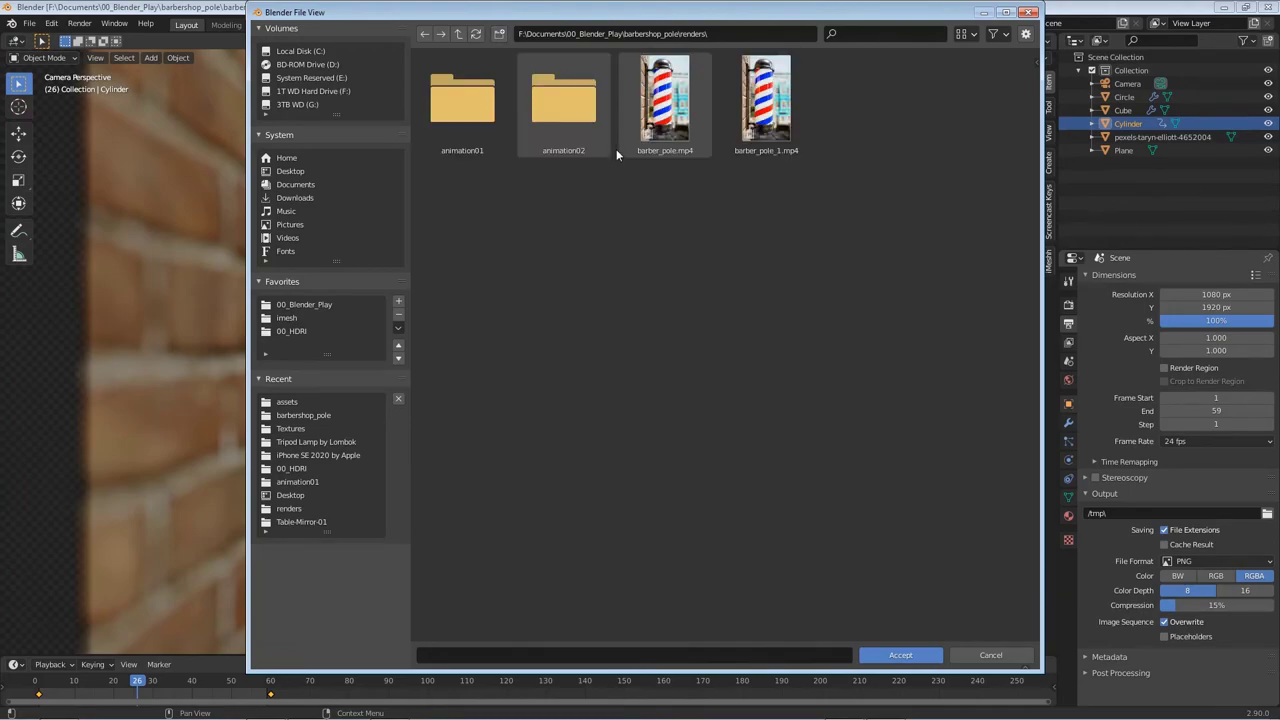
Set the render output to the animation02 folder with the file name barber_animation.
left_click(571, 117)
double_click(571, 117)
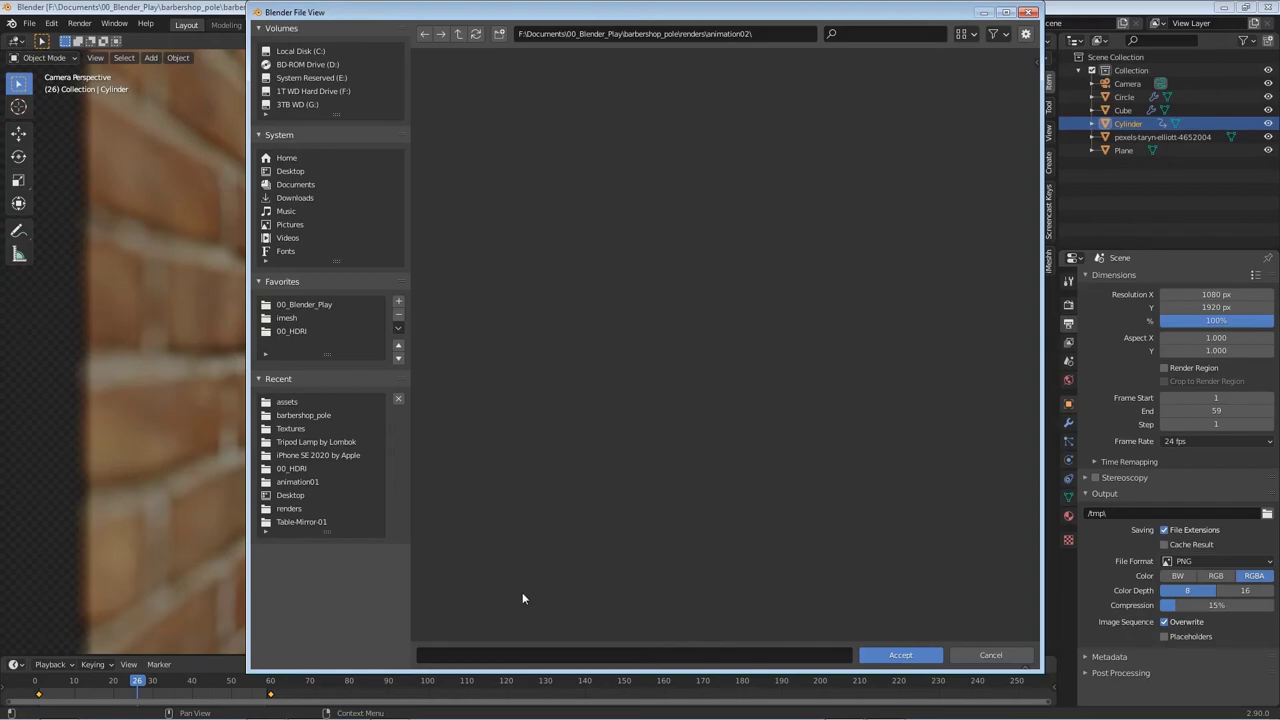
left_click(517, 656)
type("a")
key("BackSpace")
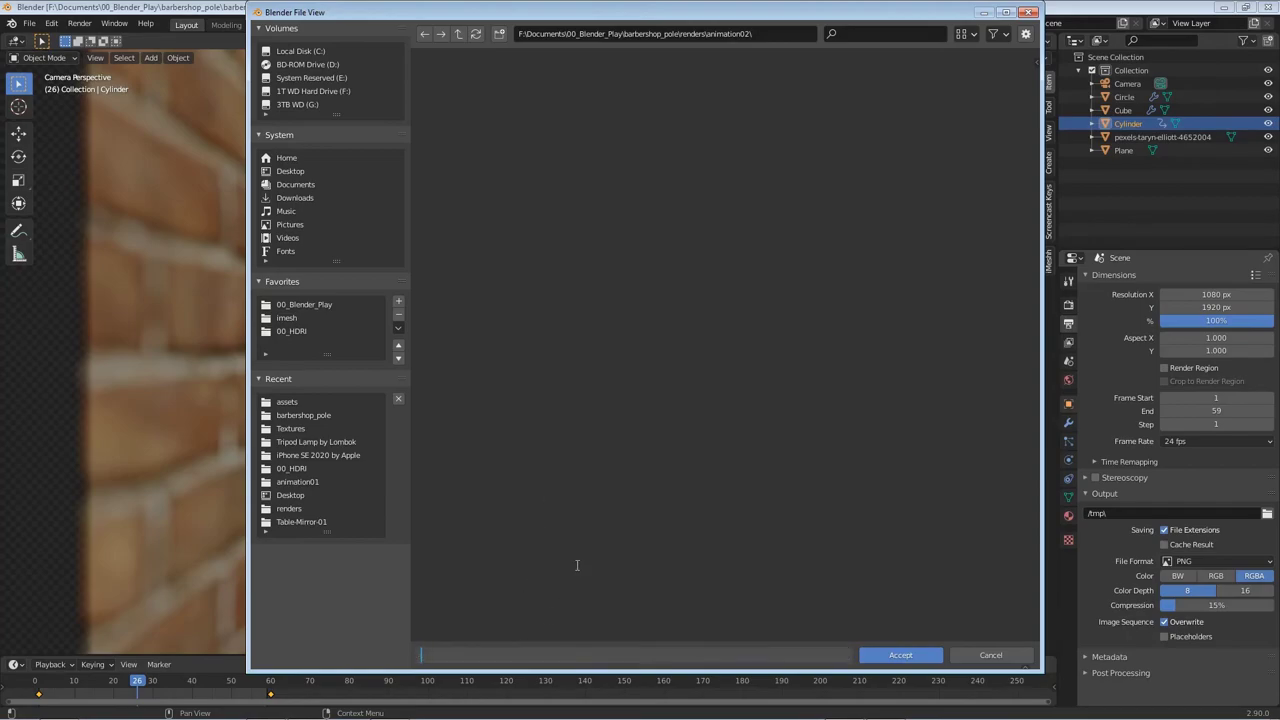
type("barber_animation")
key("Return")
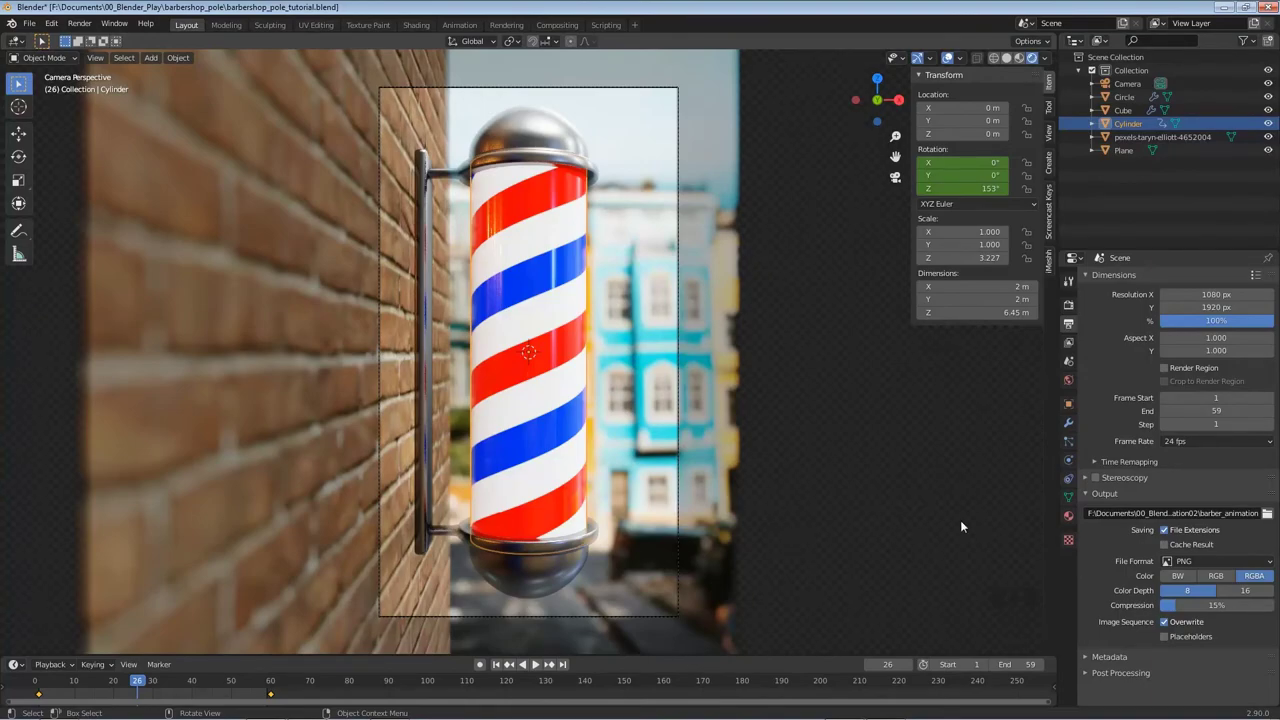
Set the output file format to FFmpeg video and its encoding container to MPEG-4.
left_click(1199, 562)
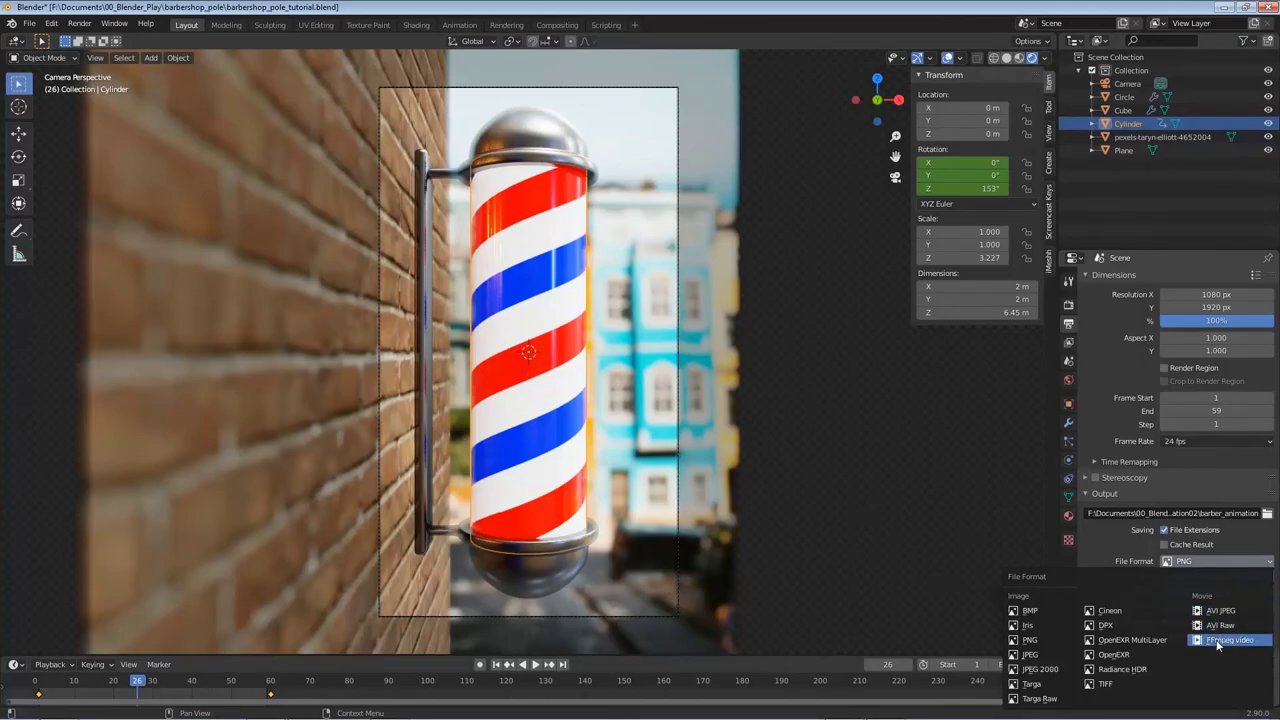
left_click(1097, 548)
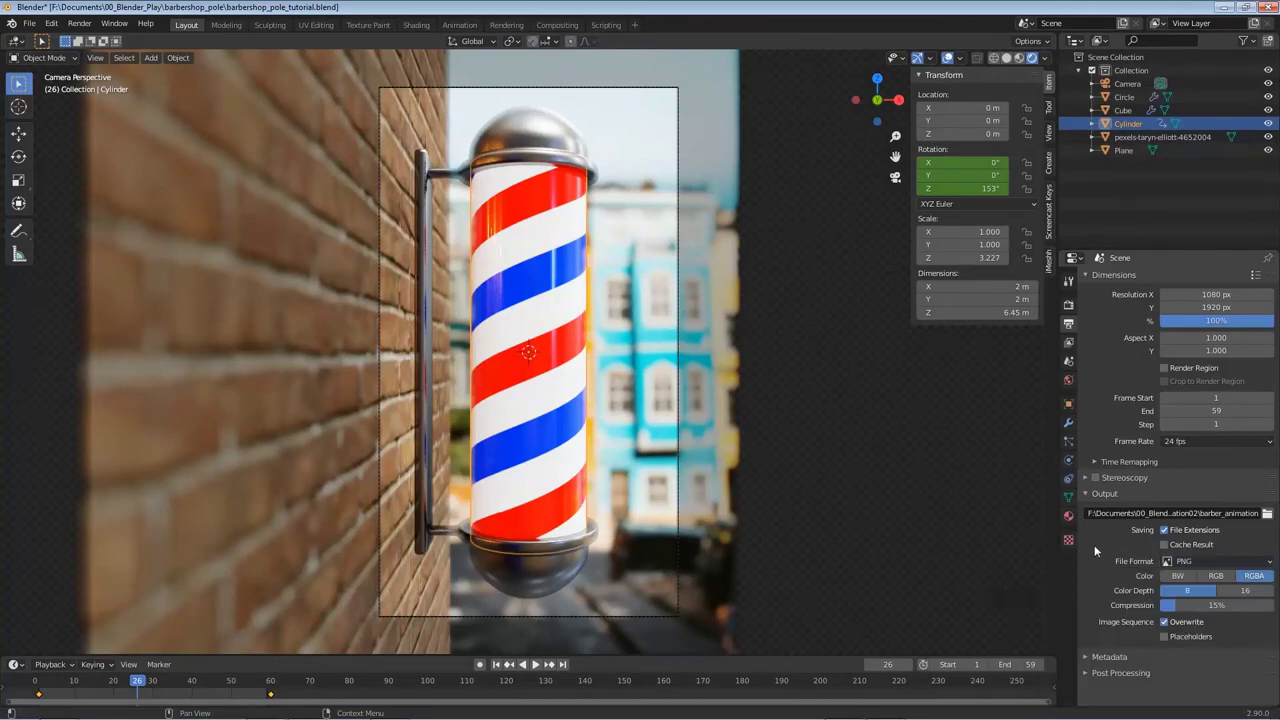
left_click(1196, 563)
left_click(1229, 639)
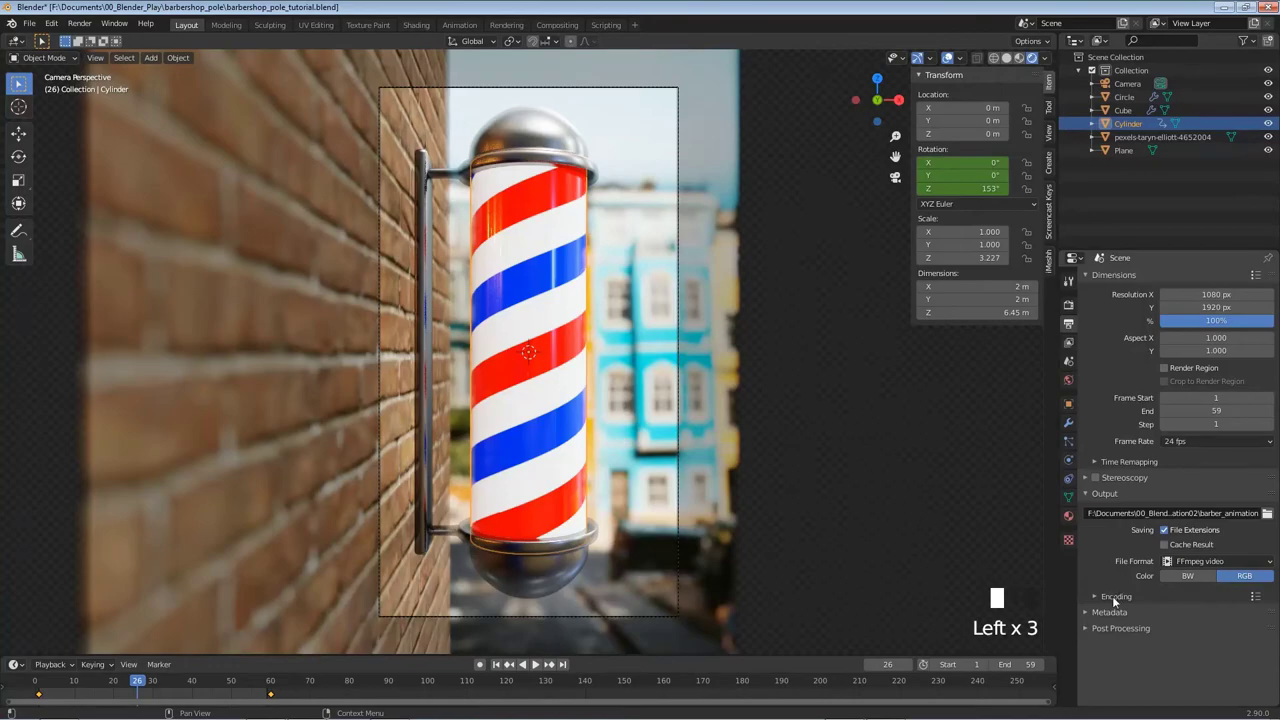
left_click(1114, 597)
left_click(1186, 615)
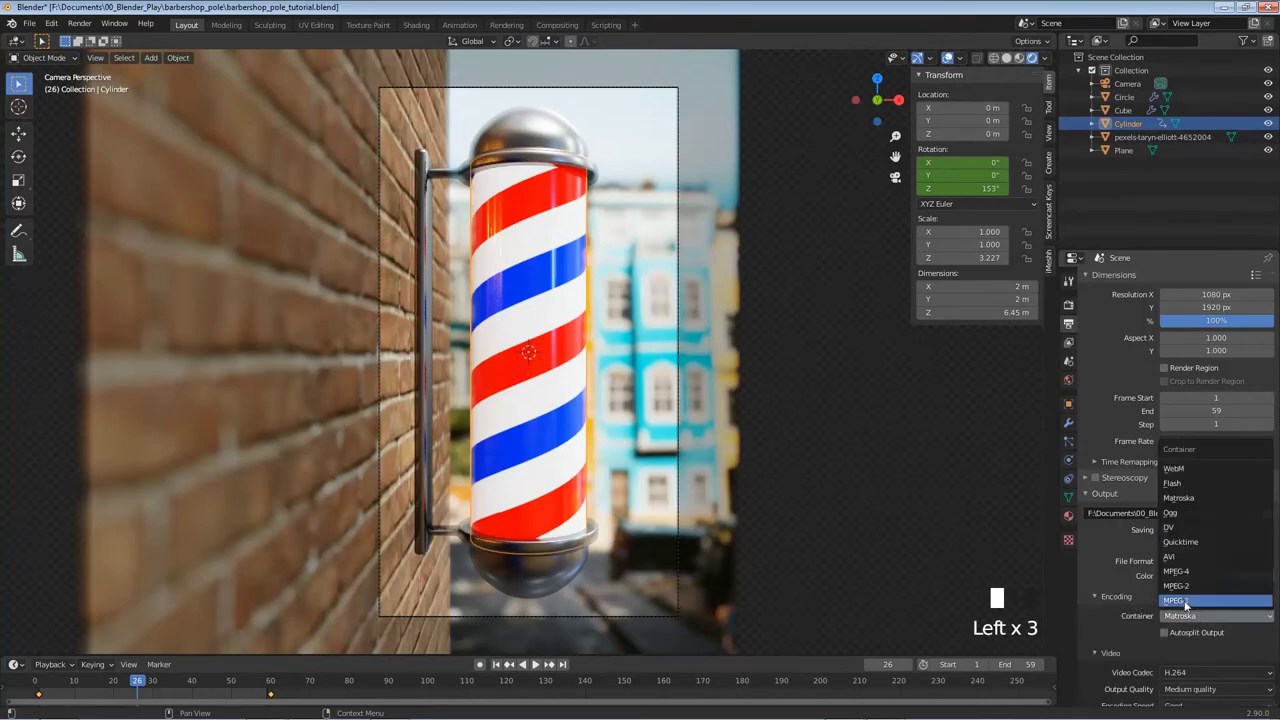
left_click(1182, 573)
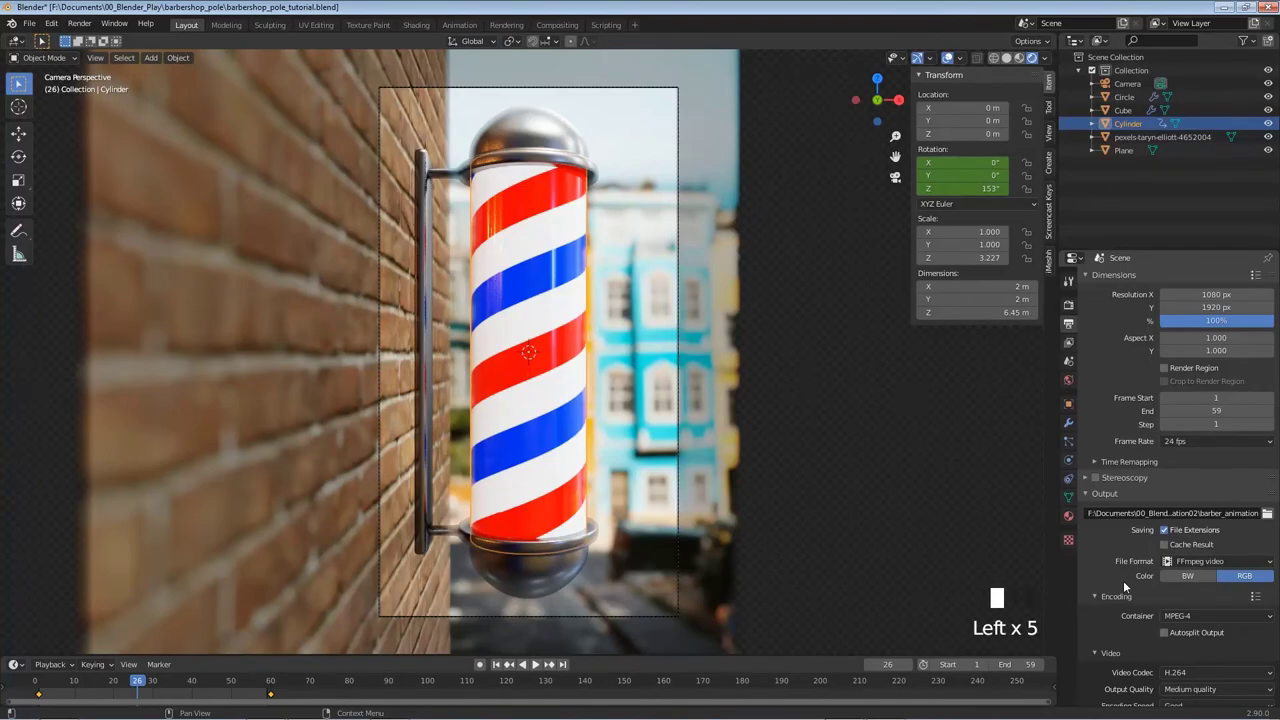
Set the output file format to PNG and scrub the timeline to frame 60.
left_click(1196, 562)
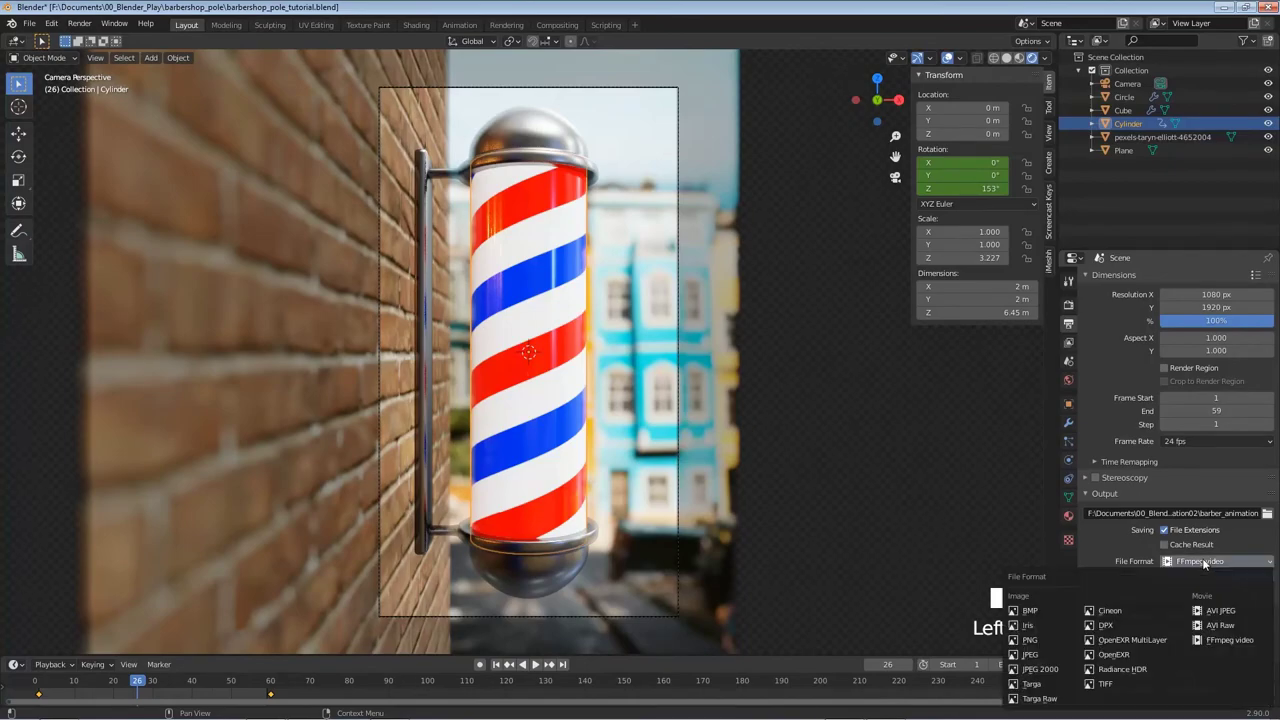
left_click(1030, 639)
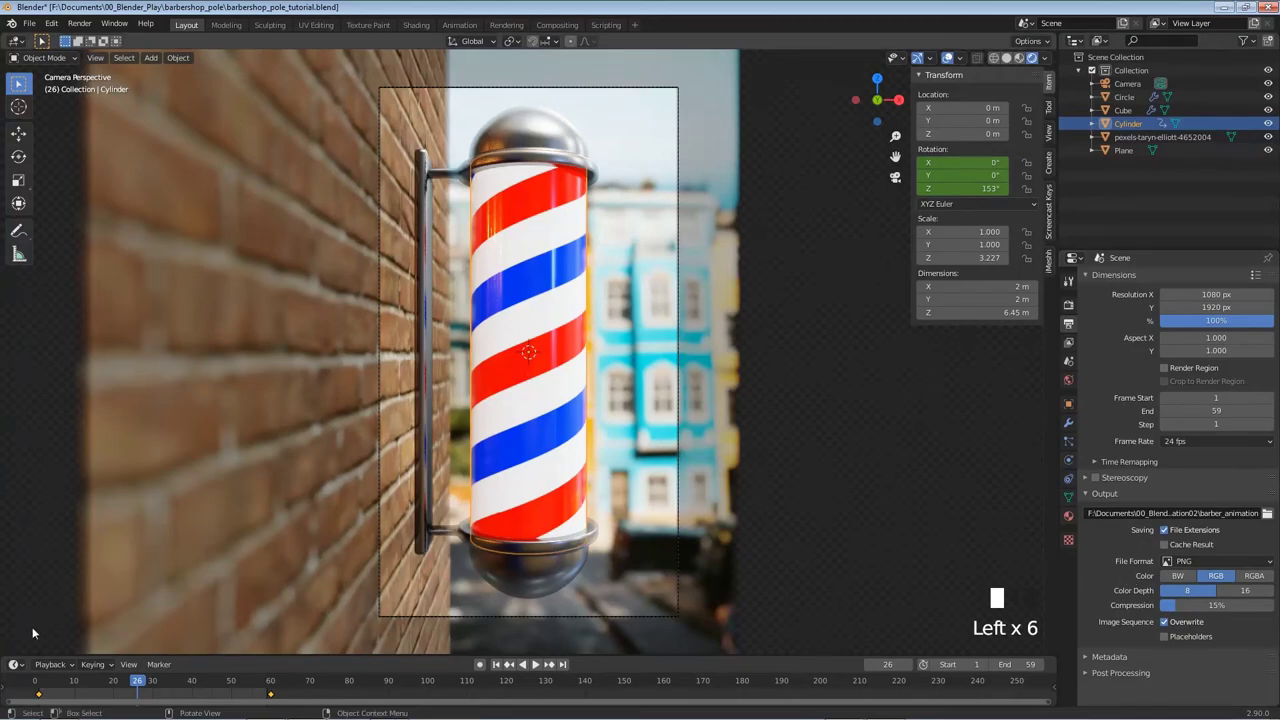
left_click_drag(43, 683, 270, 686)
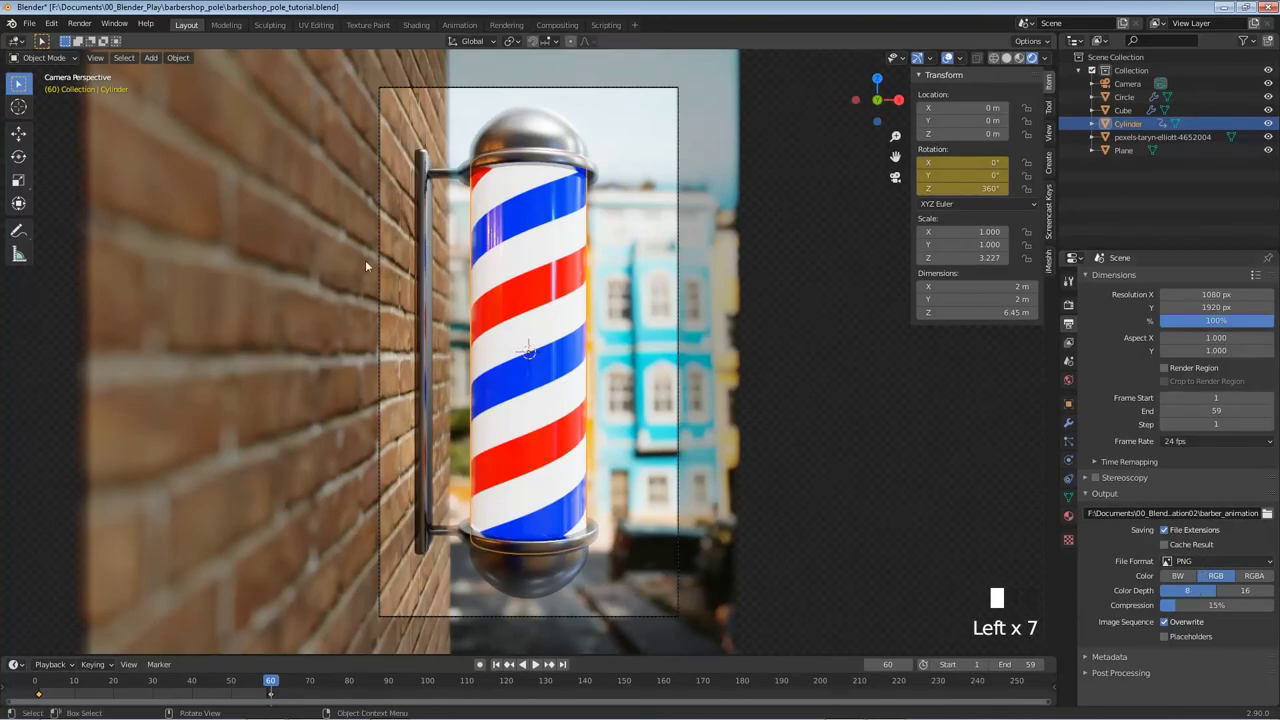
Start rendering the animation, view the whole rendered frame, and cancel the render.
left_click(78, 26)
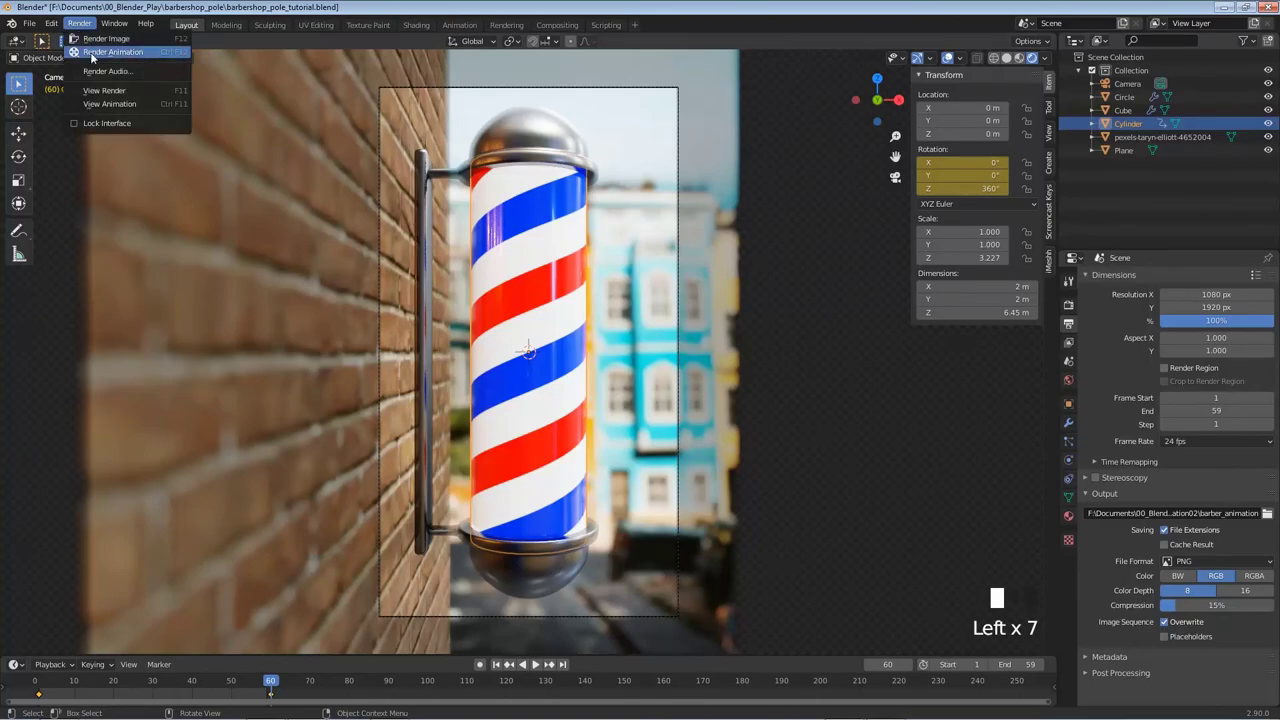
left_click(92, 52)
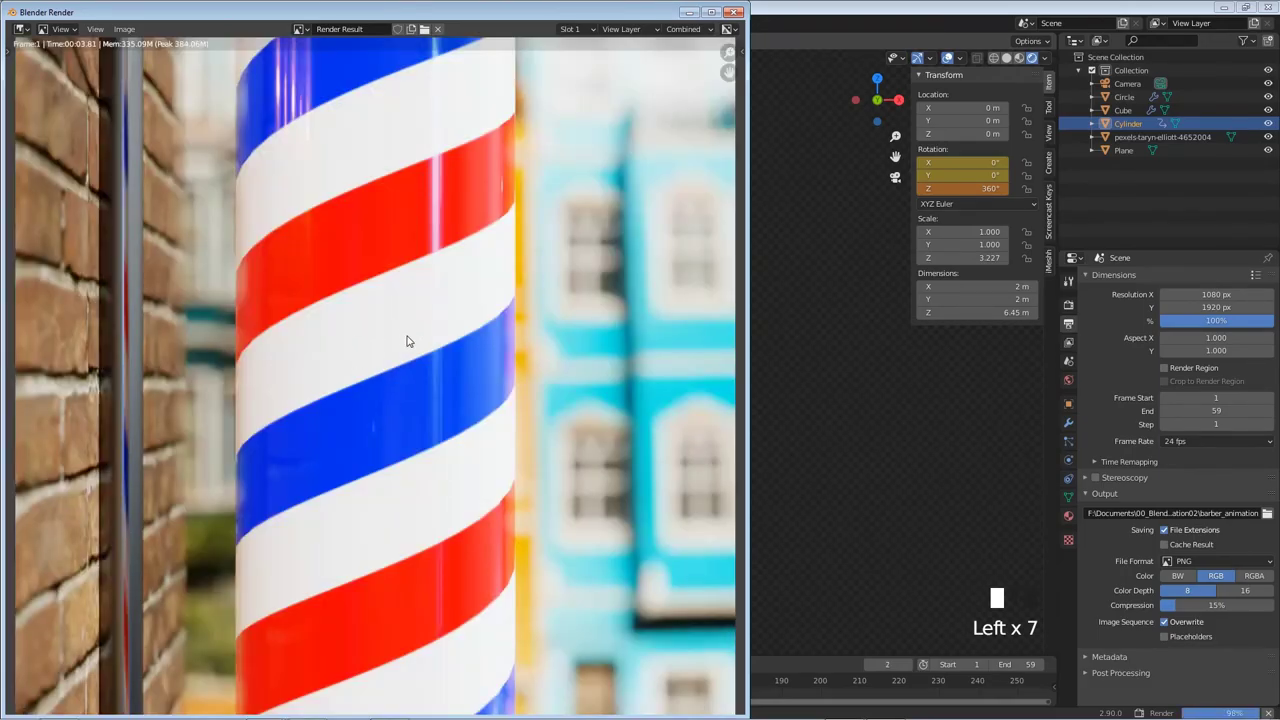
key("Home")
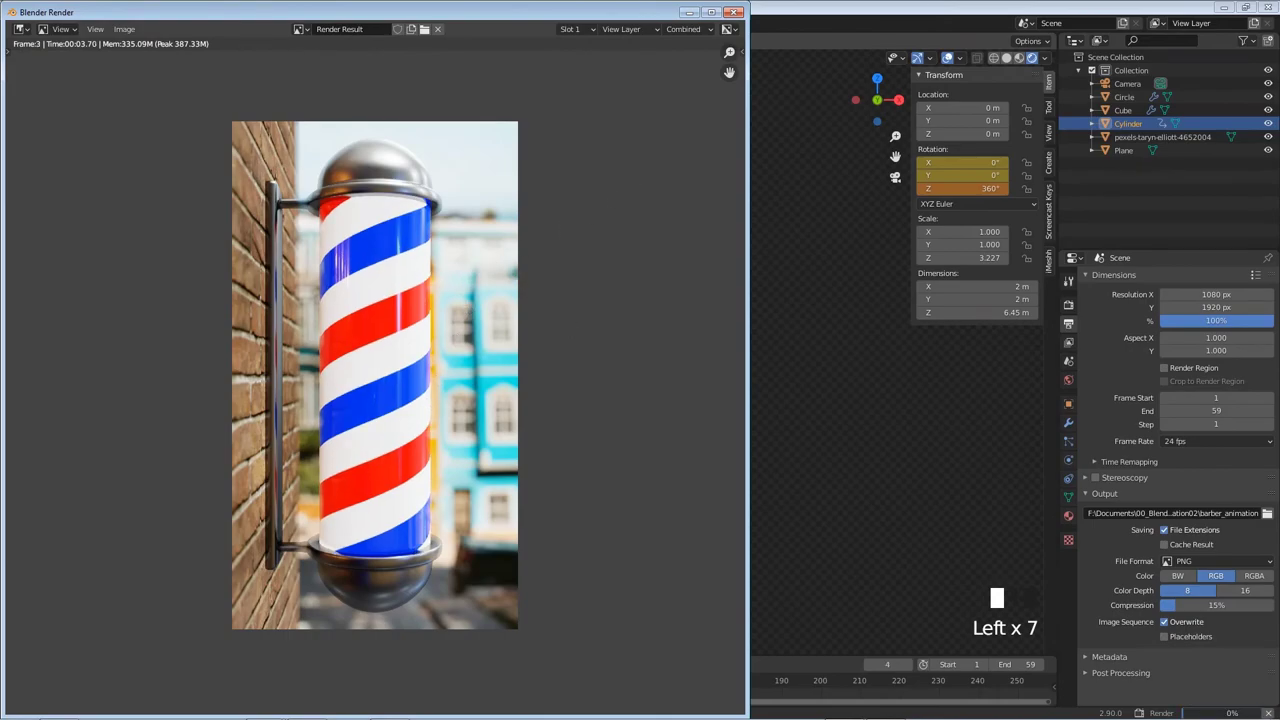
key("Escape")
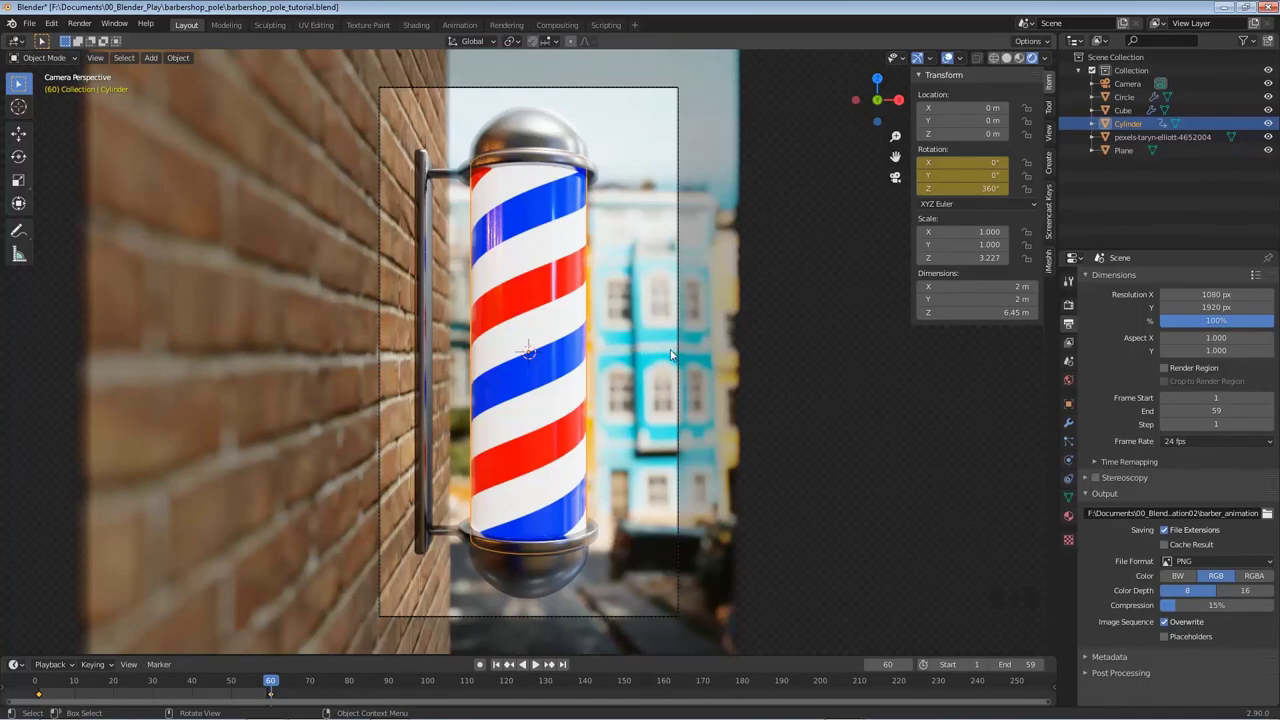
Select the street backdrop image plane and move it about 0.5 m in the negative X direction.
left_click(715, 347)
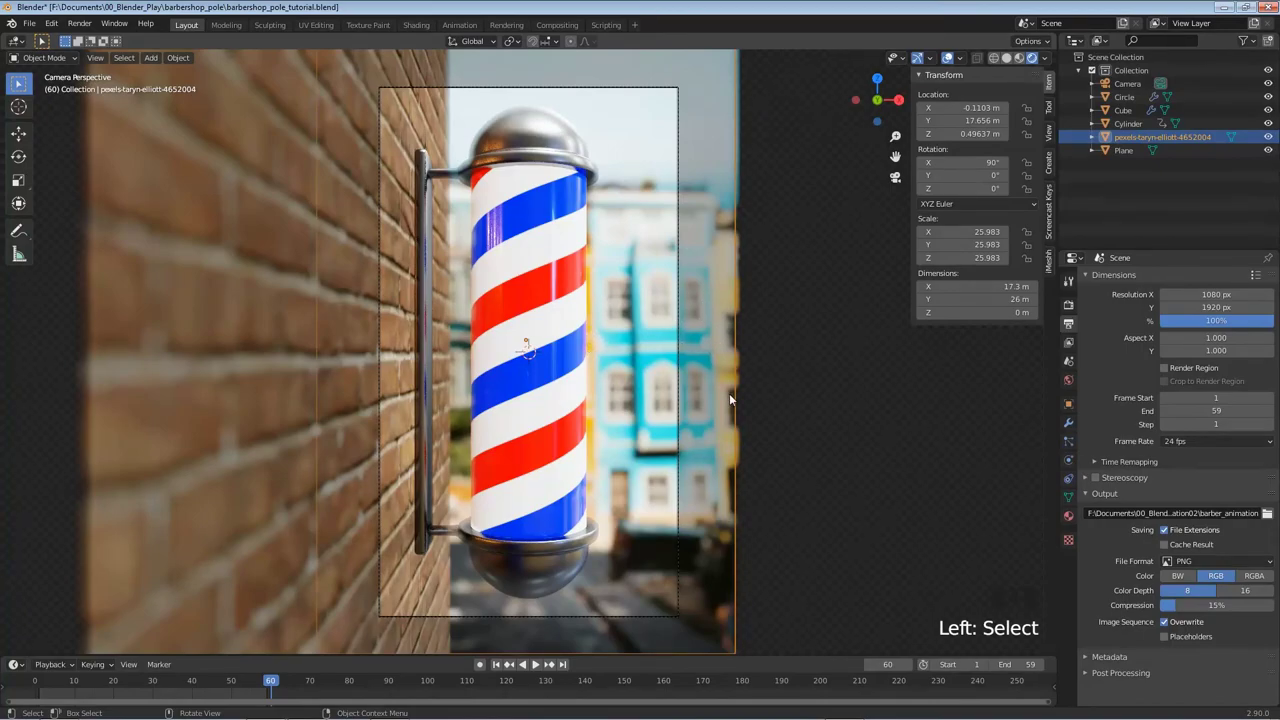
key("g")
key("x")
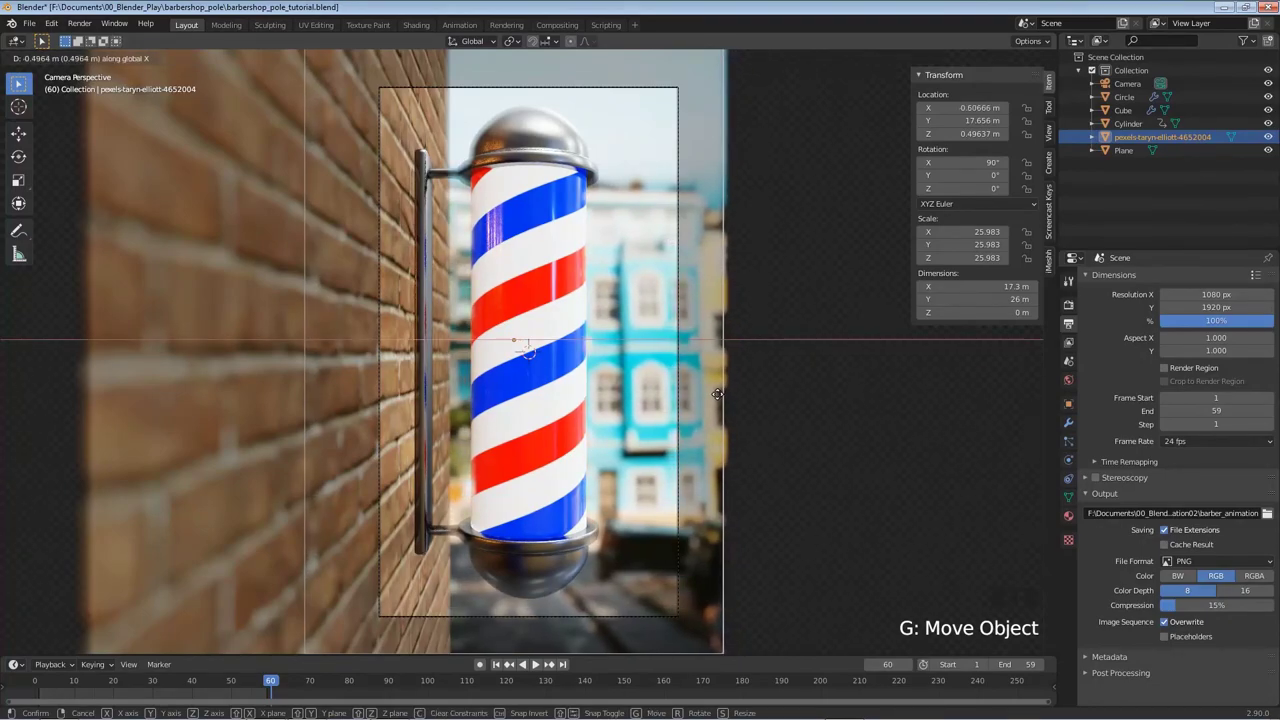
left_click(717, 394)
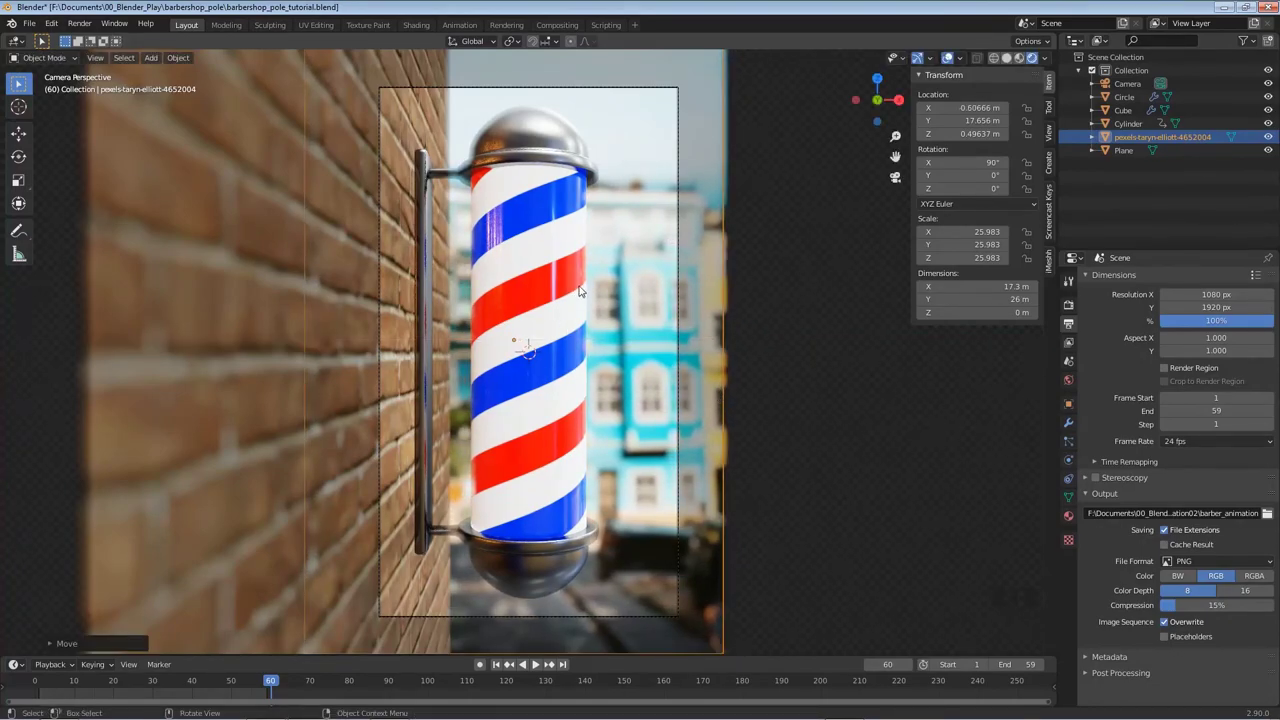
Select the brick wall plane and move it along the Y axis to about -2.83 m.
left_click(388, 325)
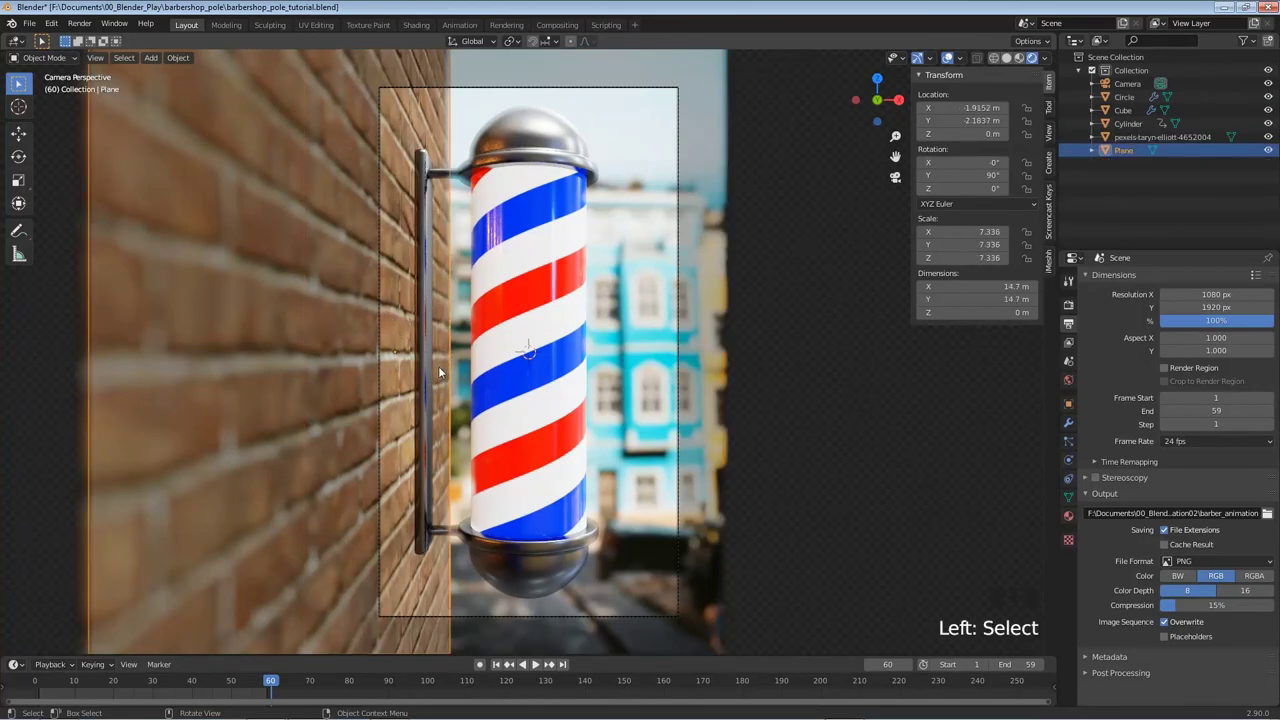
key("g")
key("y")
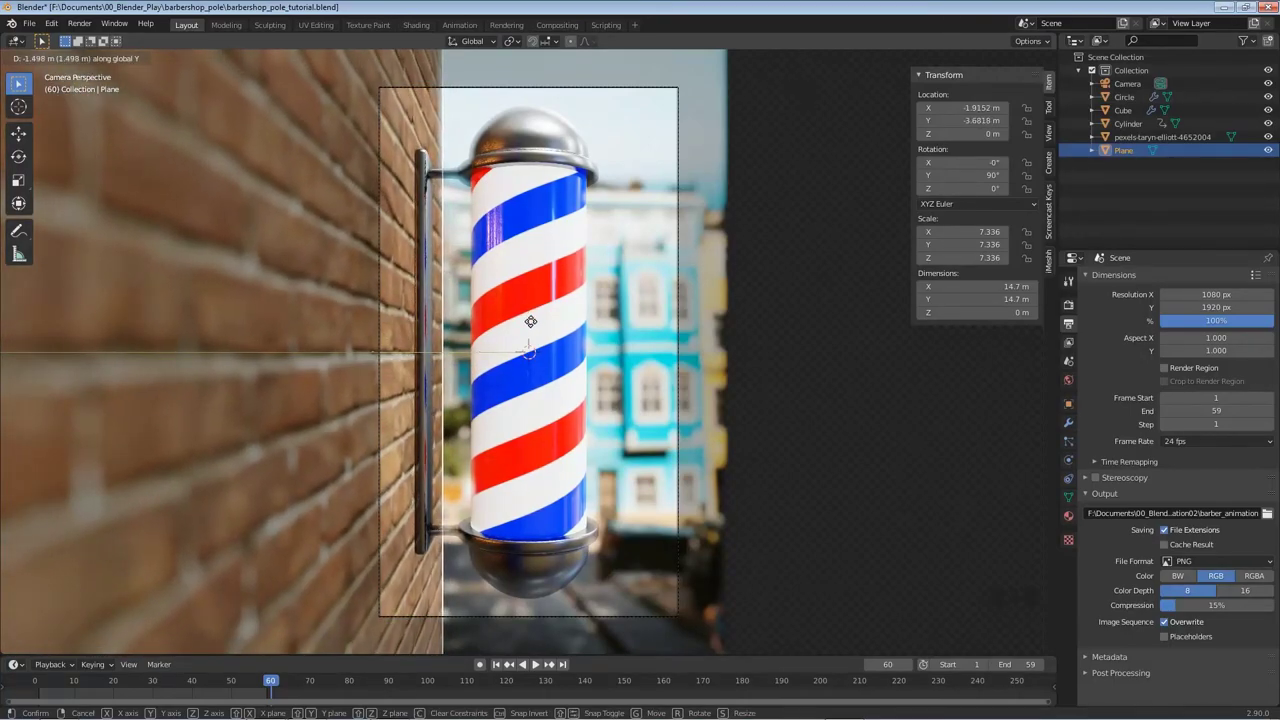
key("Escape")
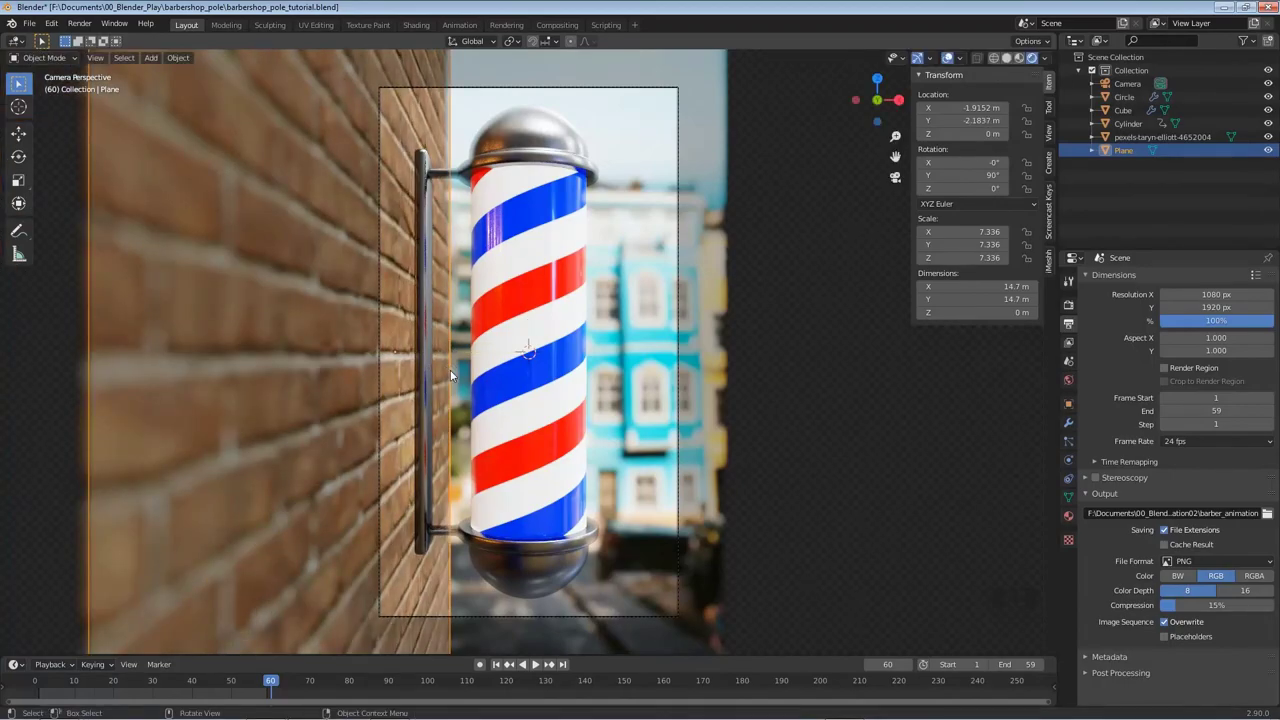
key("g")
key("y")
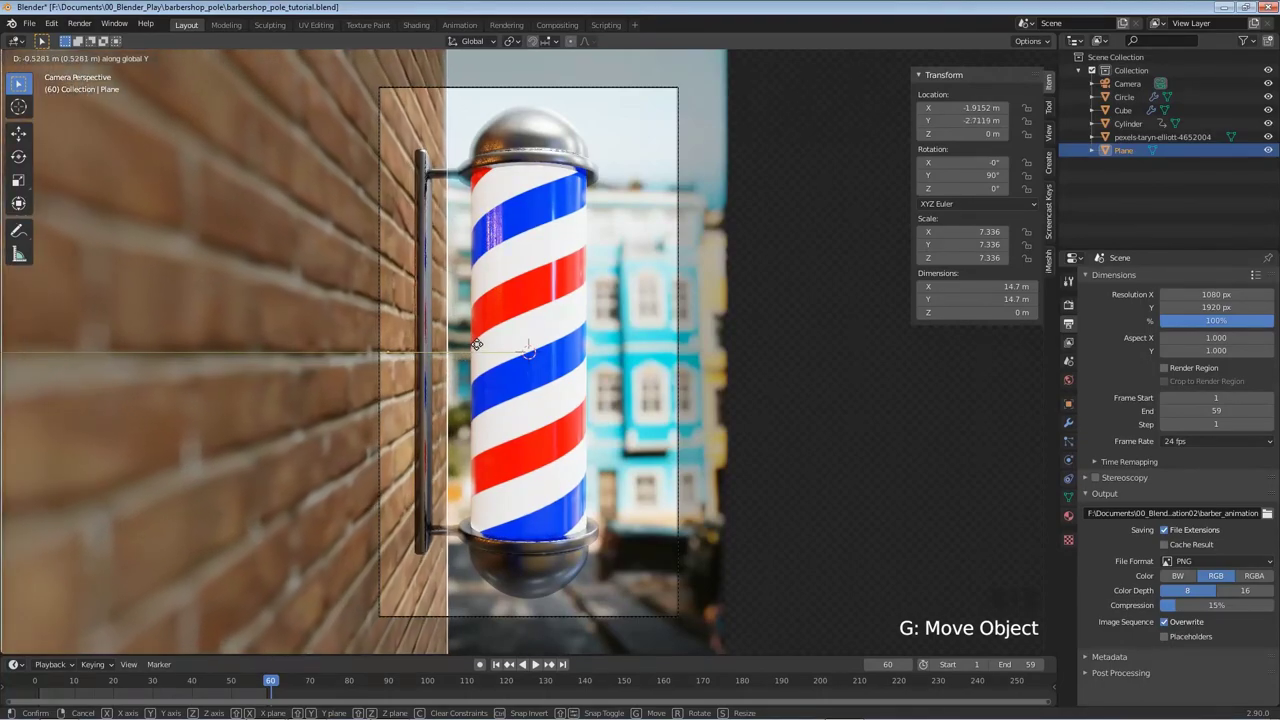
left_click(478, 342)
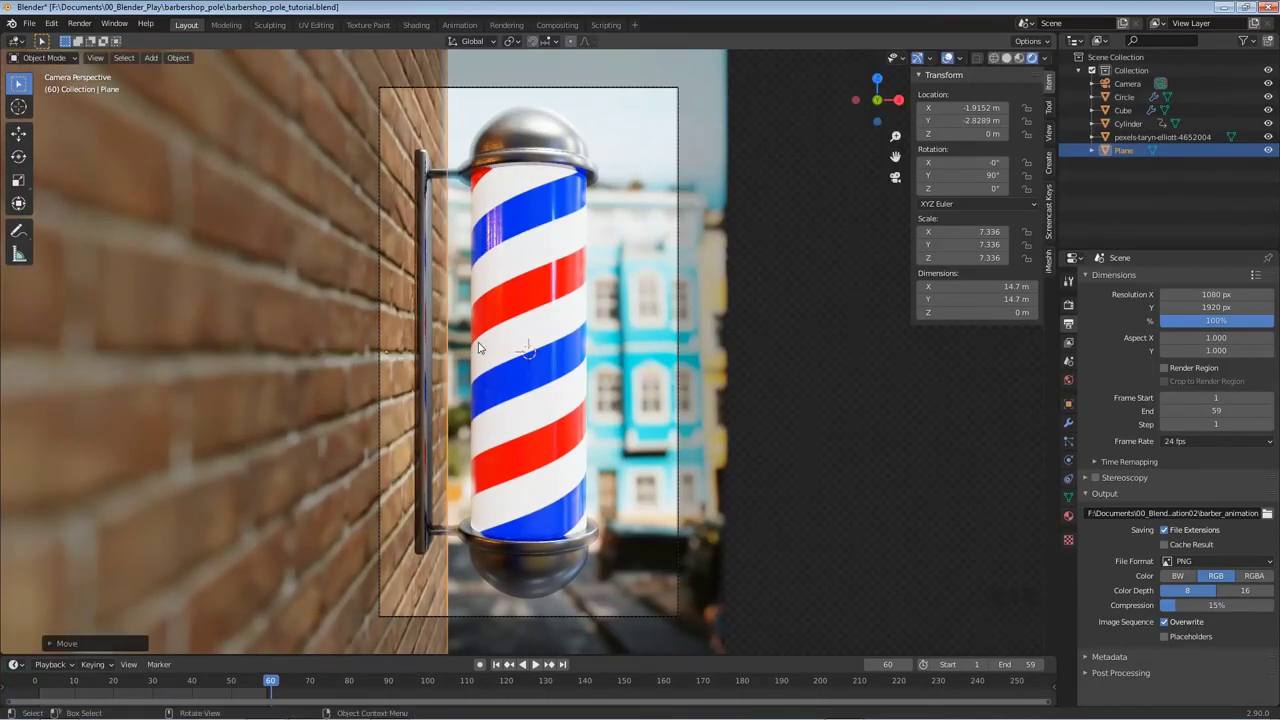
Slightly darken the grey base color of the metal material on the barber pole's end caps.
left_click(541, 145)
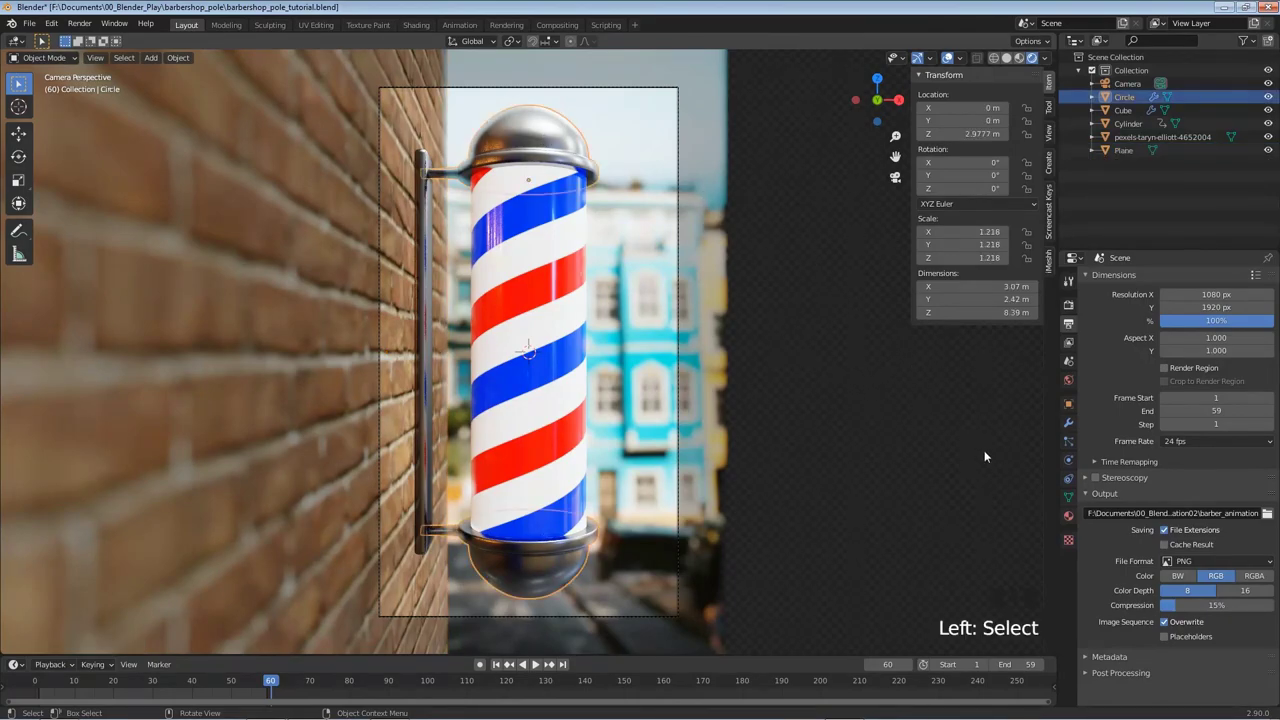
left_click(1068, 516)
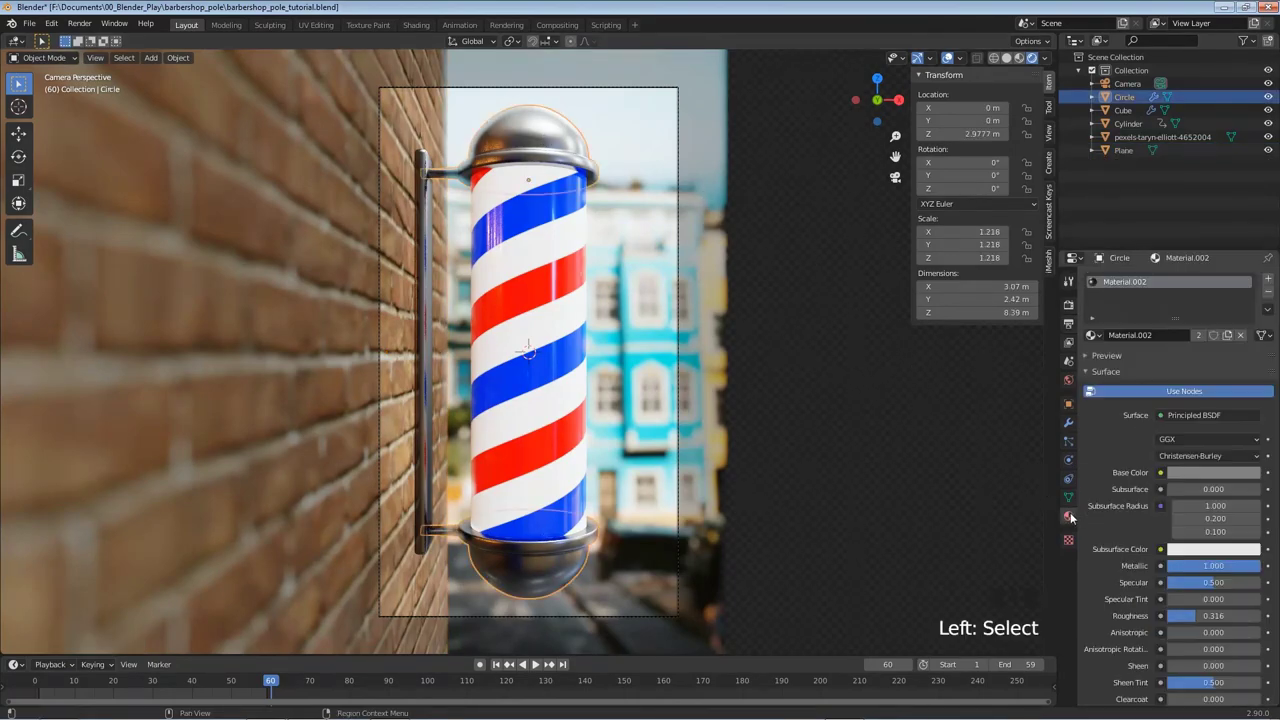
left_click(1208, 473)
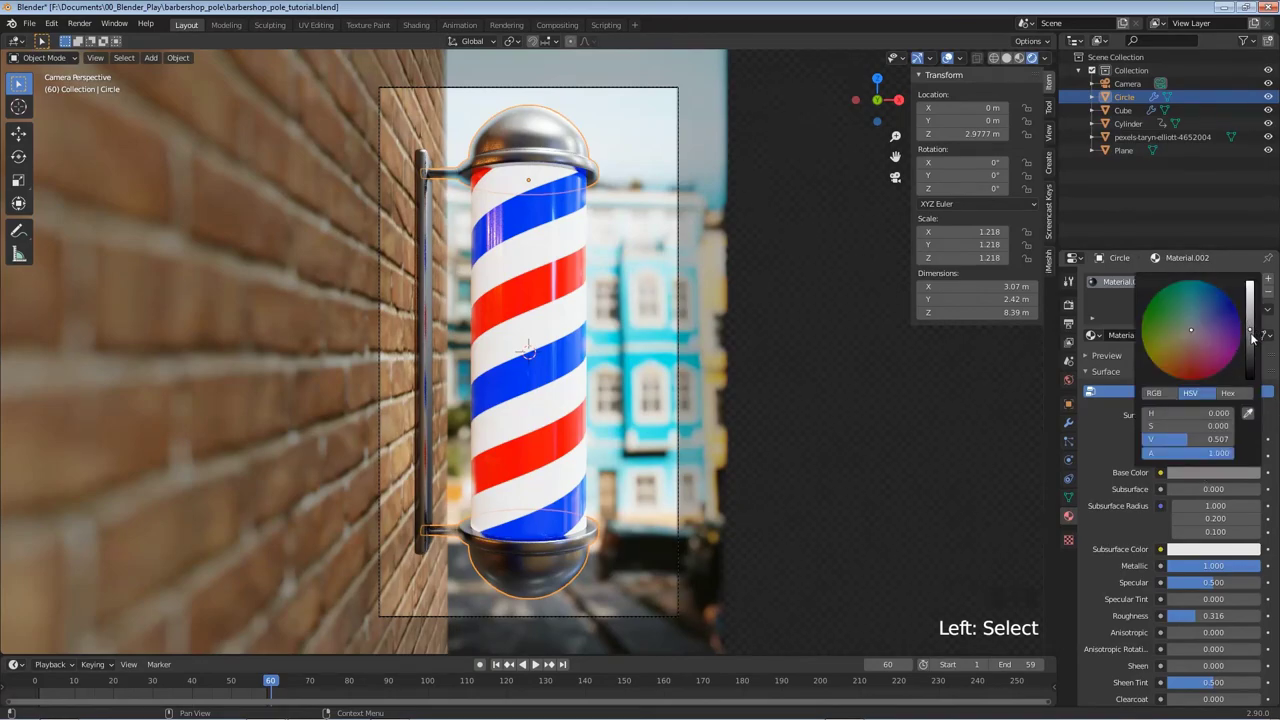
left_click(1250, 336)
left_click(1250, 339)
left_click(1250, 341)
mouse_move(1250, 340)
left_mouse_down()
mouse_move(1250, 326)
mouse_move(1250, 337)
left_mouse_up()
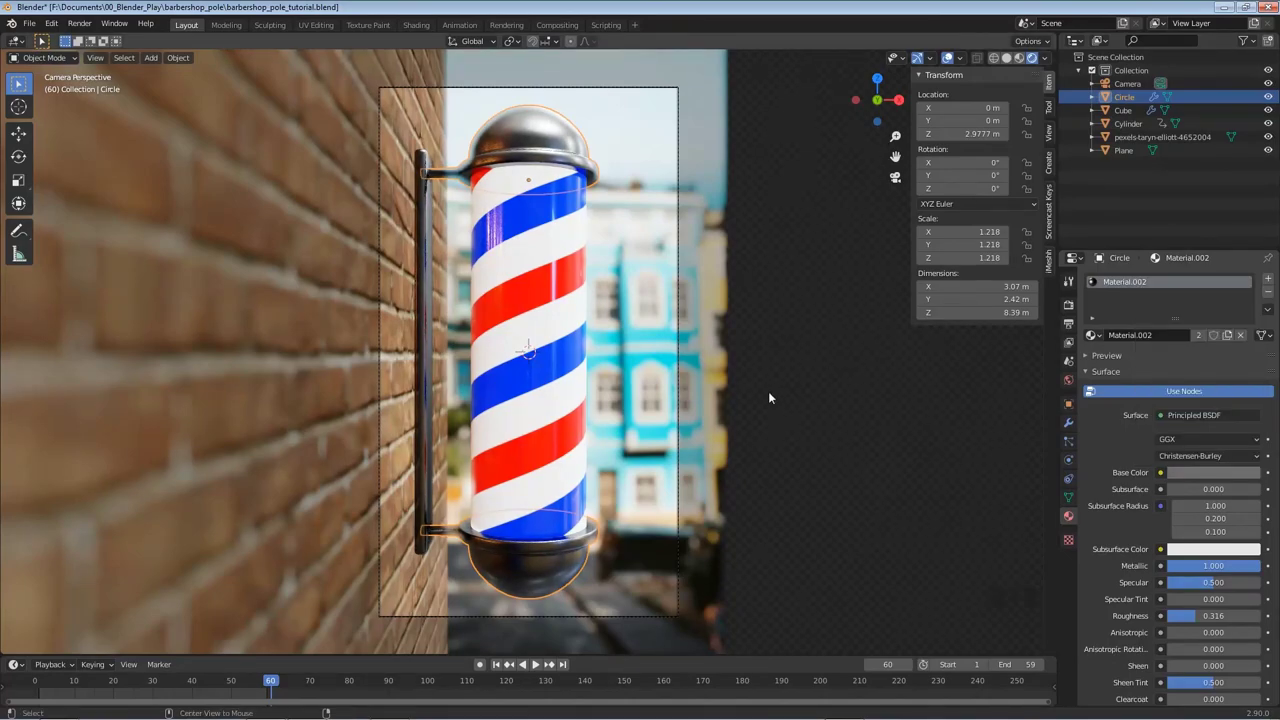
Deselect all objects and start rendering the full animation.
key("alt+a")
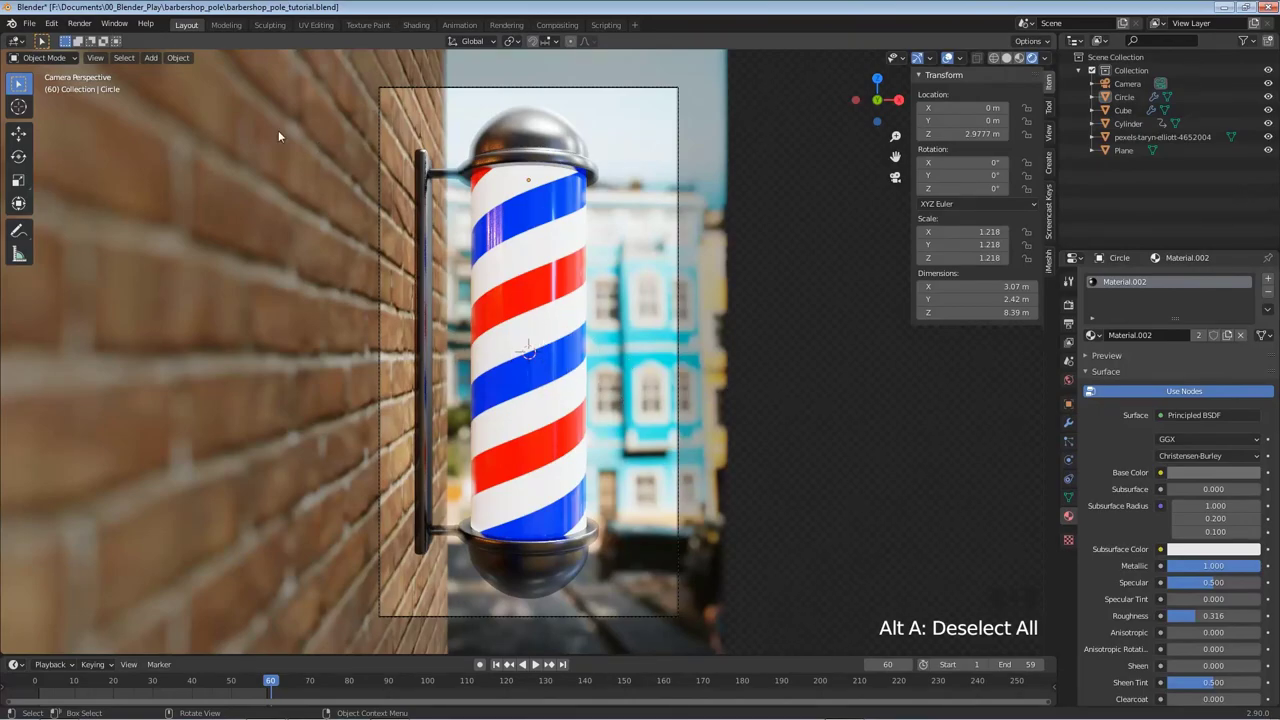
left_click(80, 24)
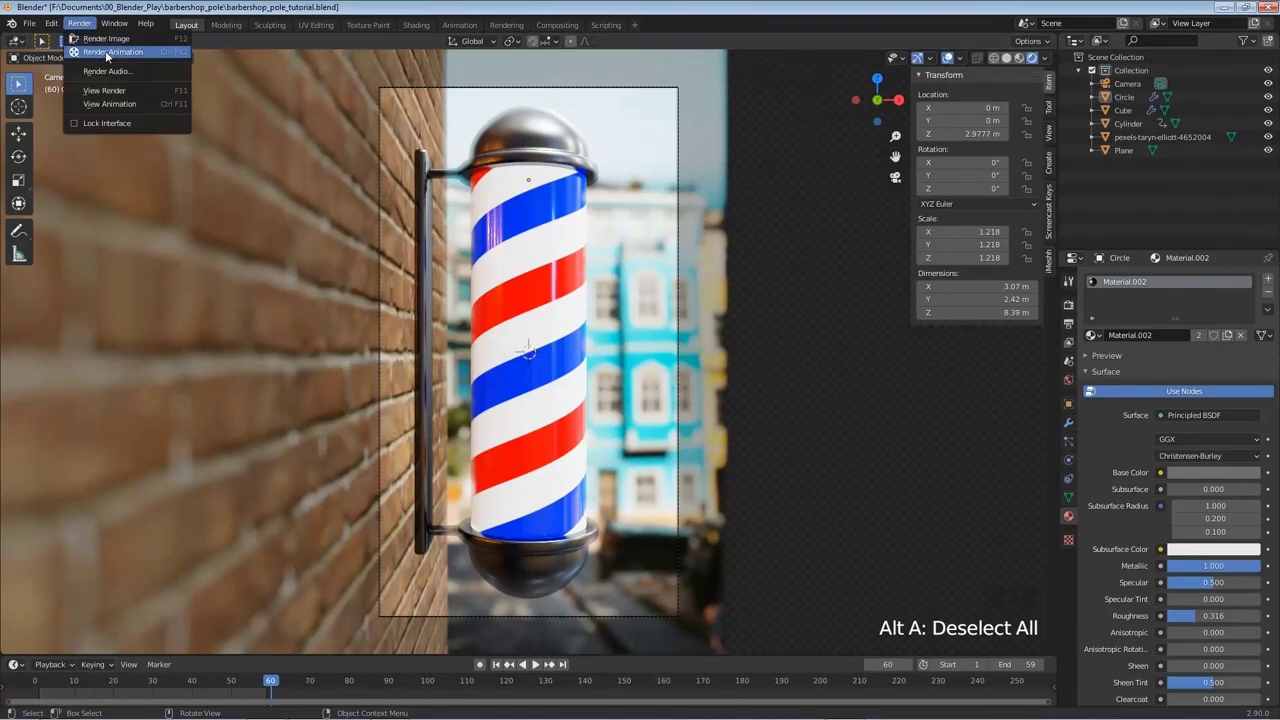
left_click(105, 51)
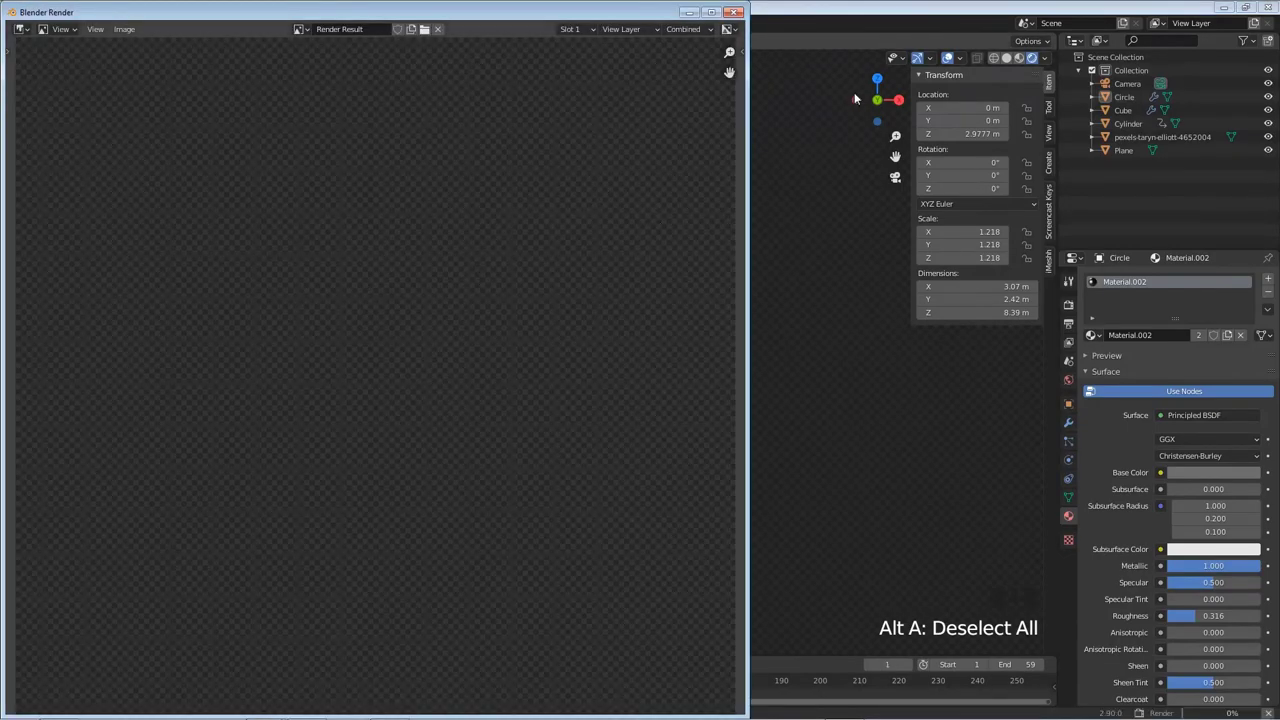